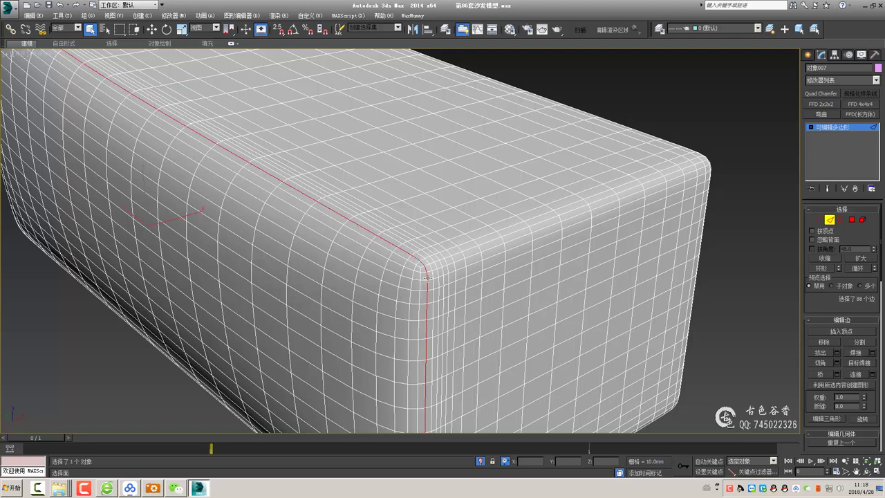
# Convert the edge loop to polygons and detach the cushion's front face as a separate object
pyautogui.rightClick(427, 276)
pyautogui.click(374, 322)
pyautogui.click(471, 246)
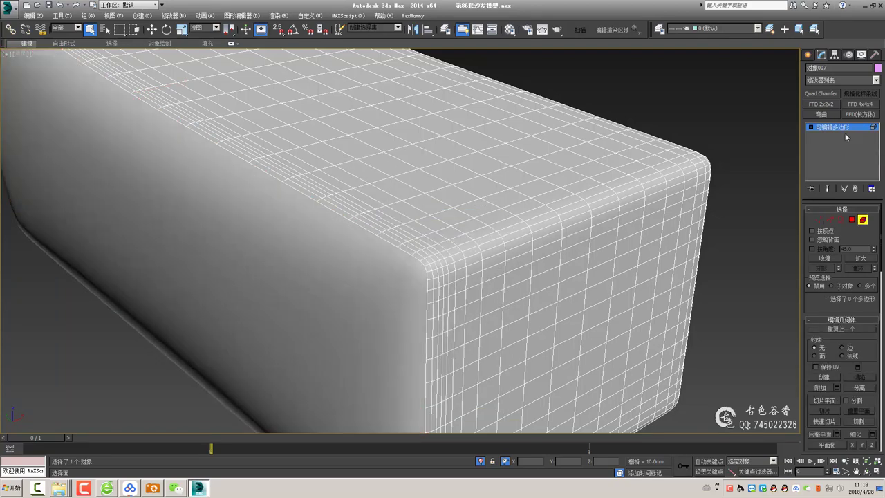
pyautogui.click(383, 286)
# Export the detached front panel alone as 1.obj
pyautogui.click(8, 7)
pyautogui.moveTo(31, 150)
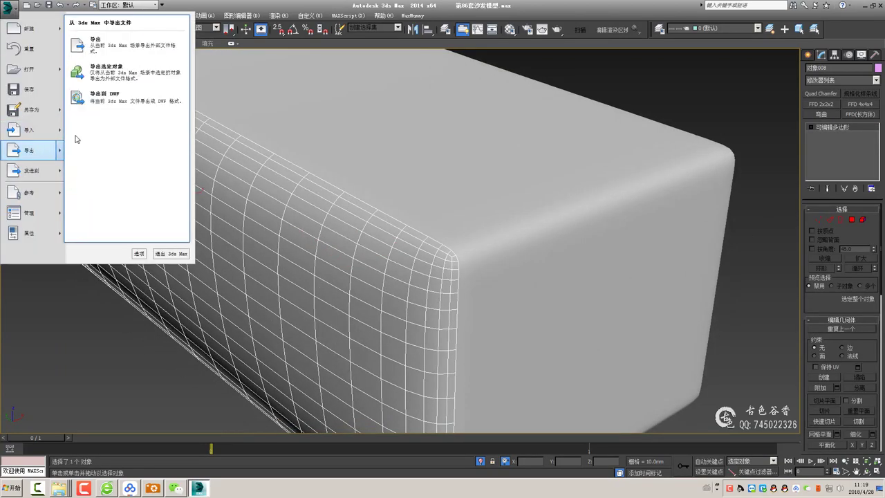
pyautogui.click(83, 81)
pyautogui.click(412, 323)
pyautogui.click(391, 317)
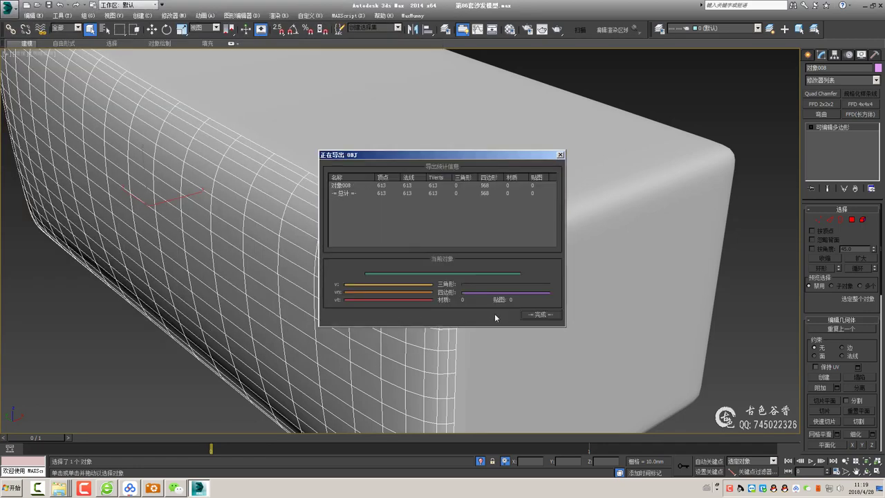
pyautogui.click(492, 301)
# Load 1.obj into Unfold3D, unfold it flat, and export it as 1.cropped.obj
pyautogui.press('super+d')
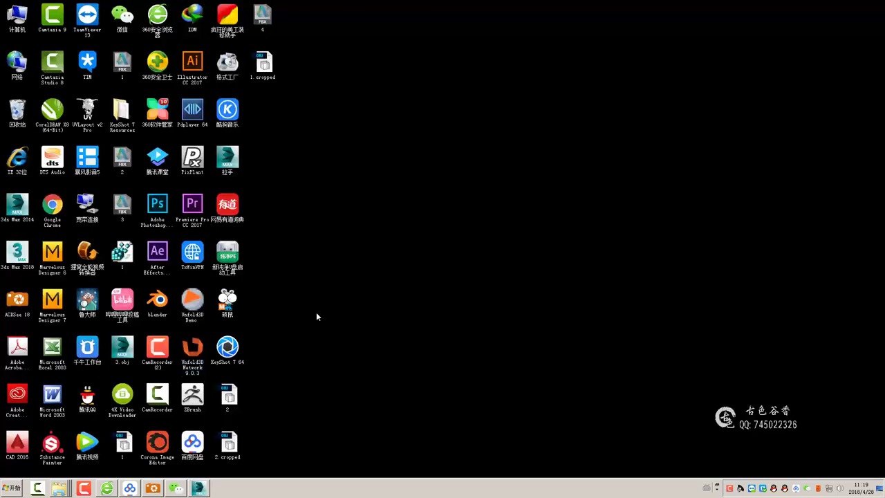
pyautogui.click(34, 38)
pyautogui.click(43, 45)
pyautogui.doubleClick(128, 224)
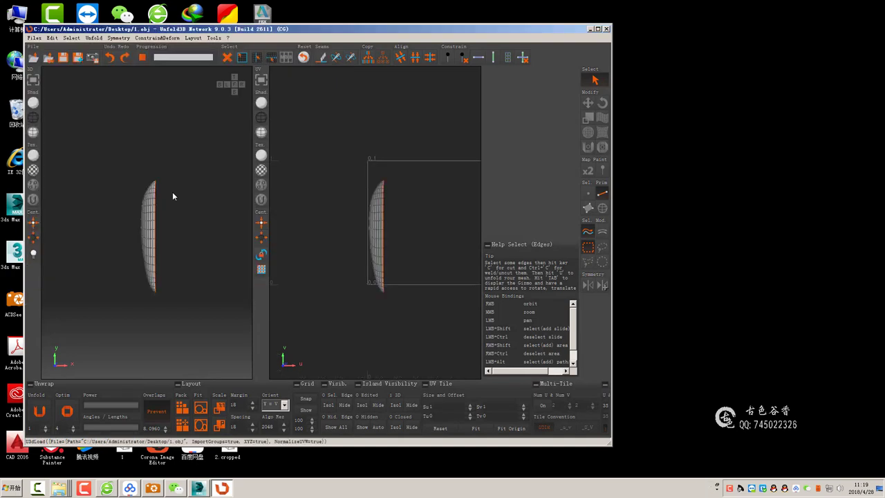
pyautogui.click(599, 30)
pyautogui.press('u')
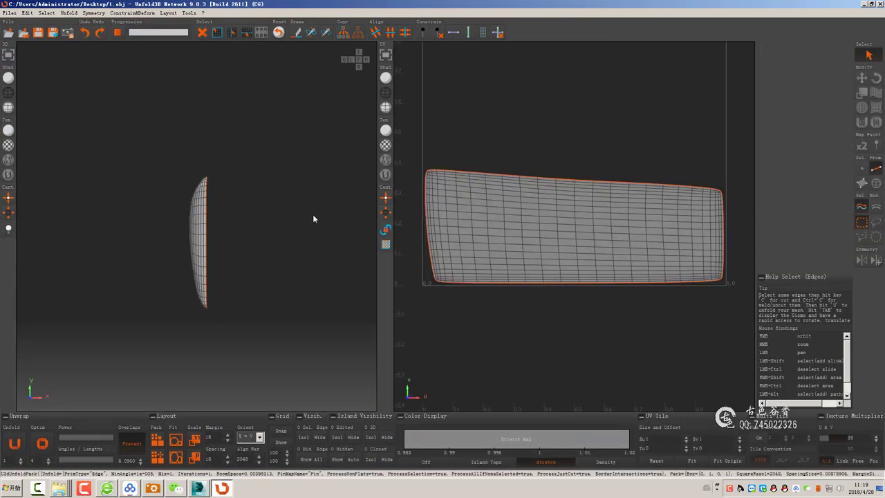
pyautogui.hotkey('ctrl', 's')
pyautogui.press('Return')
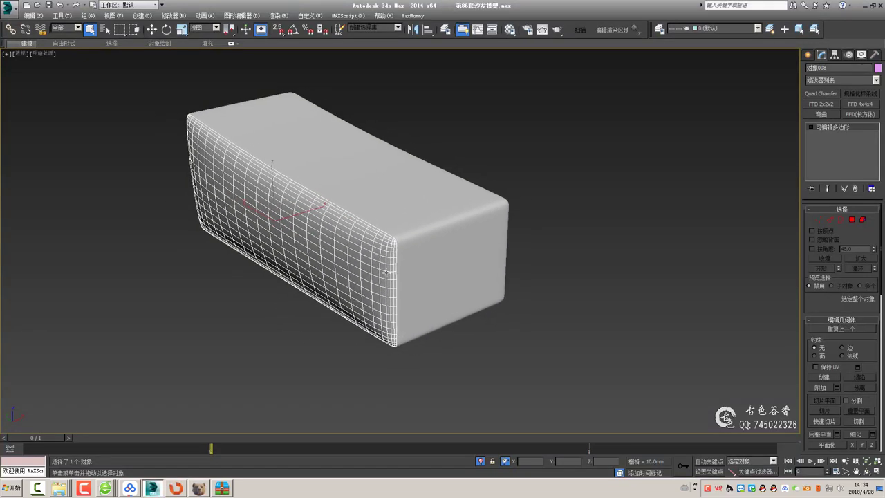
# Hide the front panel and import 1.cropped.obj, accepting the new object name
pyautogui.rightClick(322, 321)
pyautogui.click(341, 296)
pyautogui.click(10, 10)
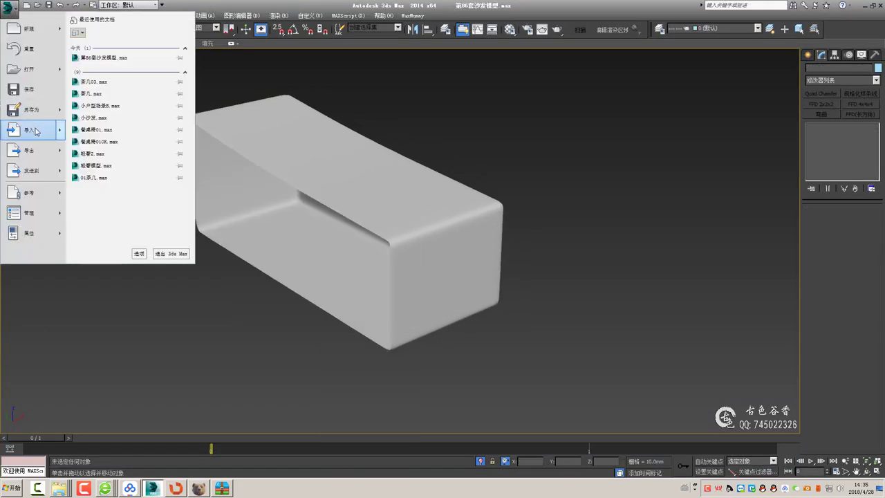
pyautogui.click(27, 146)
pyautogui.click(412, 323)
pyautogui.click(388, 394)
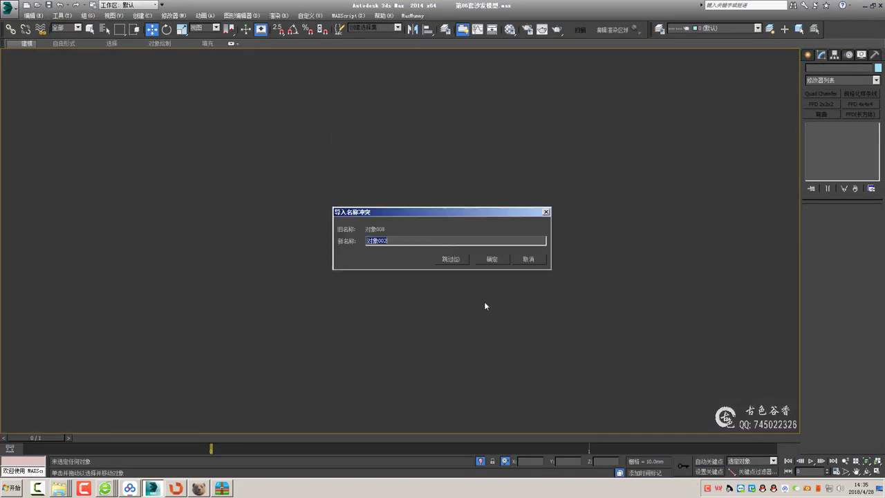
pyautogui.click(450, 259)
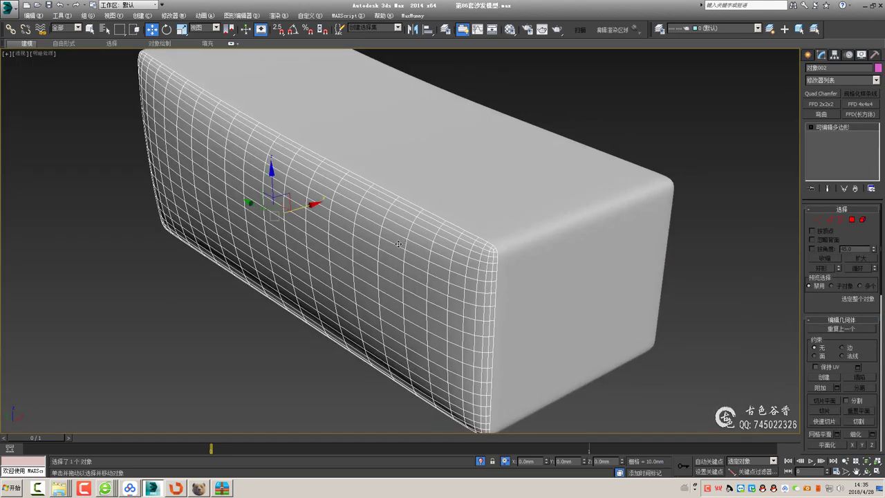
# Run the UV to Mesh script from the 3D记事本 folder to build a flattening morph copy
pyautogui.press('q')
pyautogui.scroll(-2, 399, 244)
pyautogui.scroll(-2, 400, 245)
pyautogui.scroll(-3, 401, 245)
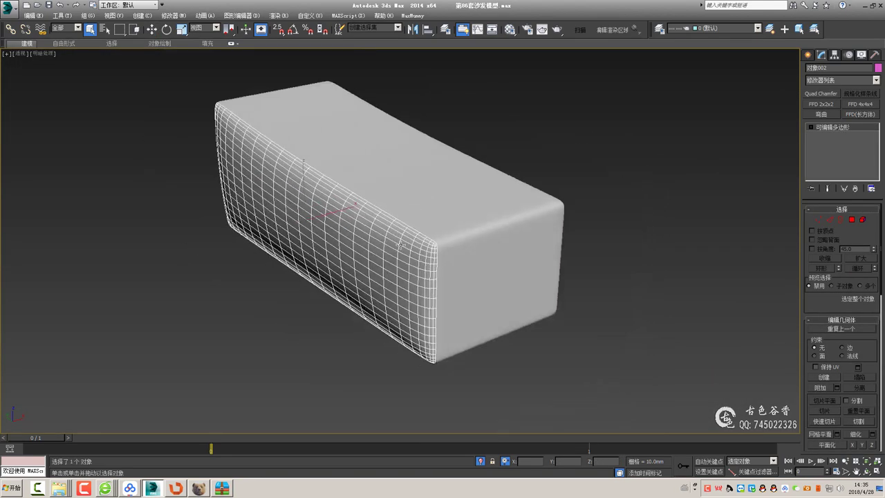
pyautogui.rightClick(60, 488)
pyautogui.click(58, 437)
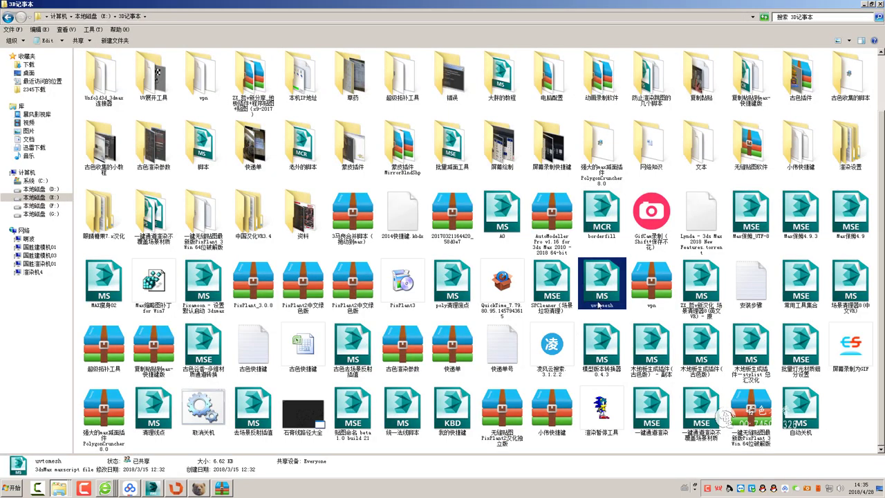
pyautogui.moveTo(240, 438); pyautogui.dragTo(300, 370)
pyautogui.click(460, 257)
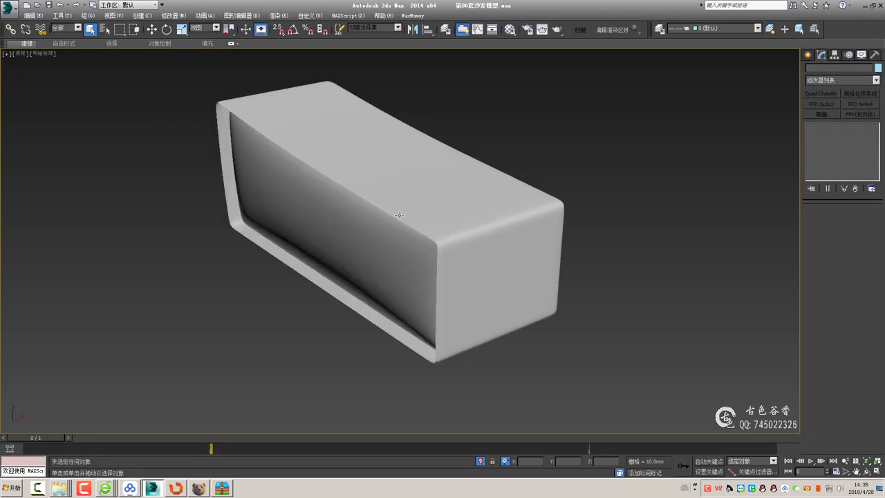
# Hide the sofa box and morph the panel fully flat, framed in Top view
pyautogui.rightClick(438, 188)
pyautogui.click(420, 213)
pyautogui.click(420, 214)
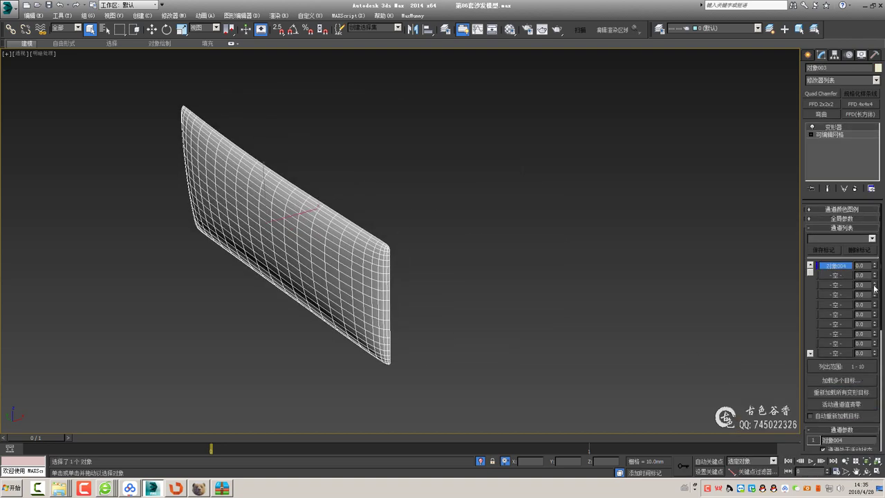
pyautogui.press('t')
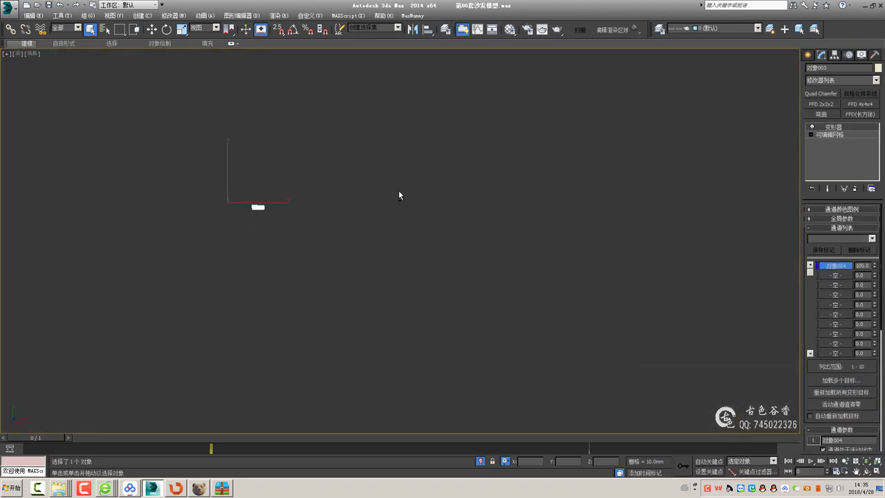
pyautogui.press('z')
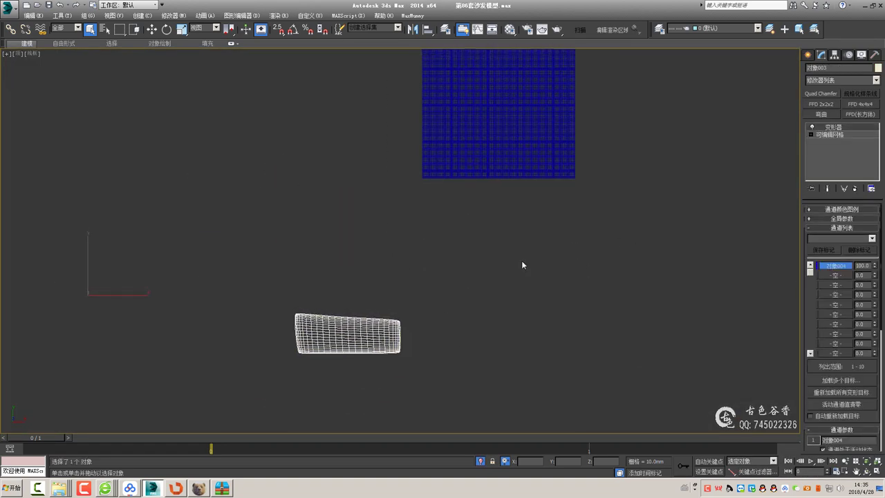
# Create a spline shape from the flattened panel's border edges
pyautogui.click(830, 281)
pyautogui.press('z')
pyautogui.rightClick(510, 282)
pyautogui.click(464, 367)
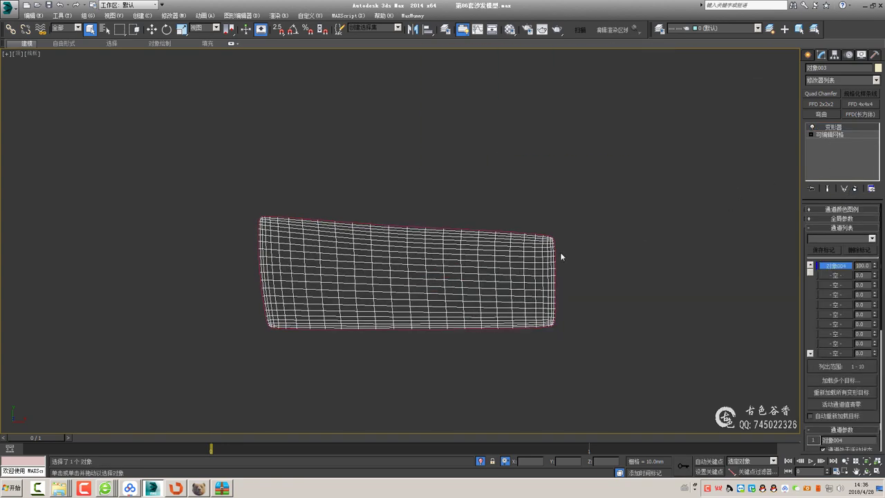
# Select the new outline shape 图形003 and move it toward the grid plane
pyautogui.scroll(5, 560, 251)
pyautogui.click(518, 214)
pyautogui.scroll(-5, 518, 214)
pyautogui.scroll(-3, 454, 249)
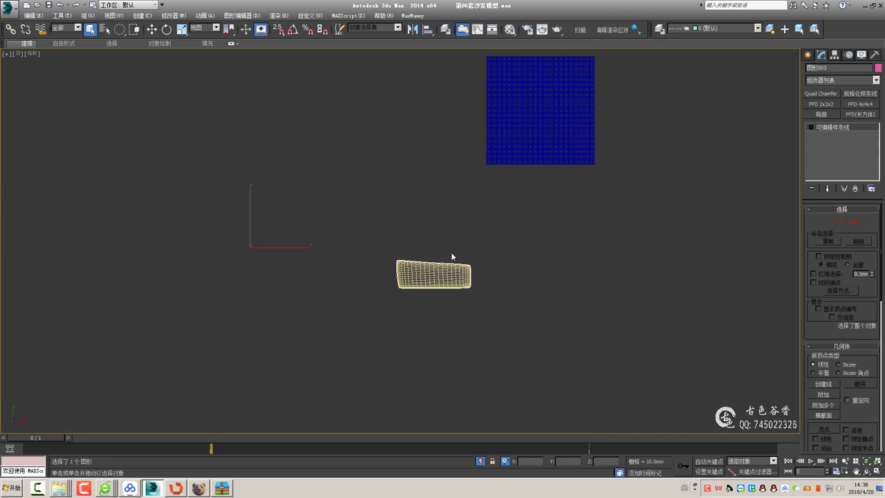
pyautogui.moveTo(450, 252); pyautogui.dragTo(442, 261, button='middle')
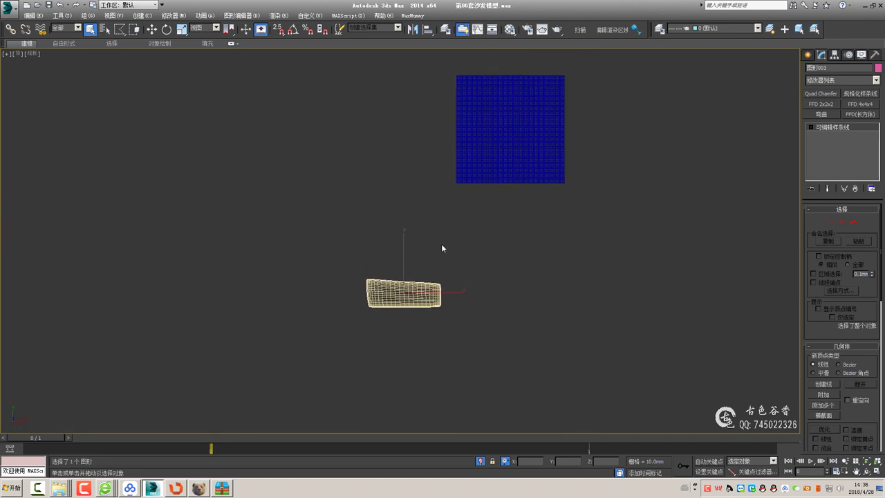
pyautogui.press('w')
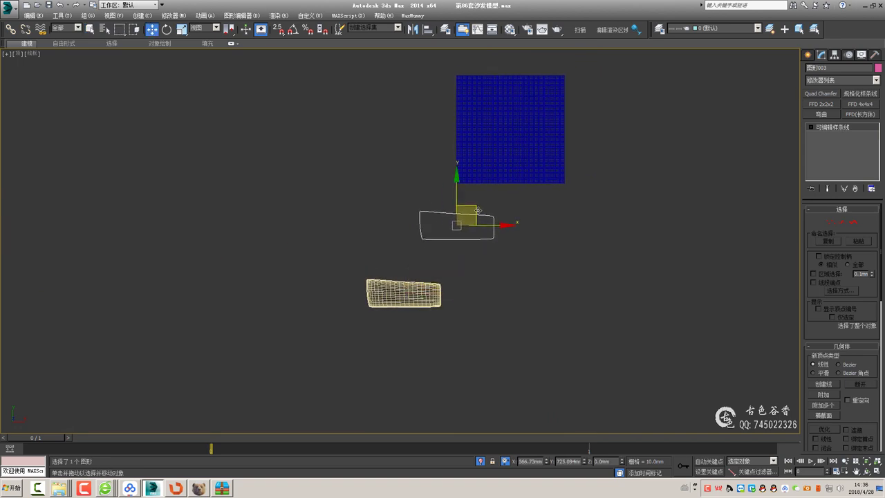
pyautogui.scroll(3, 506, 177)
# Rotate Plane060 45° with angle snap to turn the quilting into diamonds
pyautogui.click(505, 178)
pyautogui.press('e')
pyautogui.rightClick(293, 30)
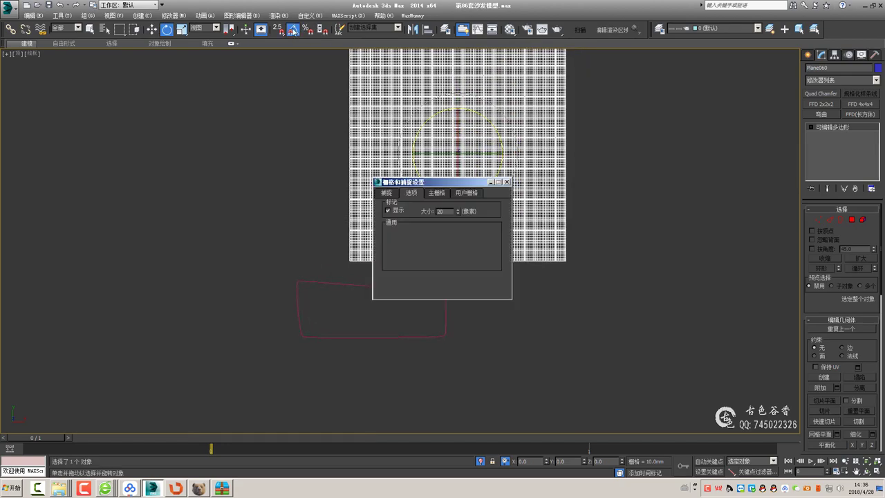
pyautogui.click(507, 182)
pyautogui.moveTo(491, 131); pyautogui.dragTo(484, 166)
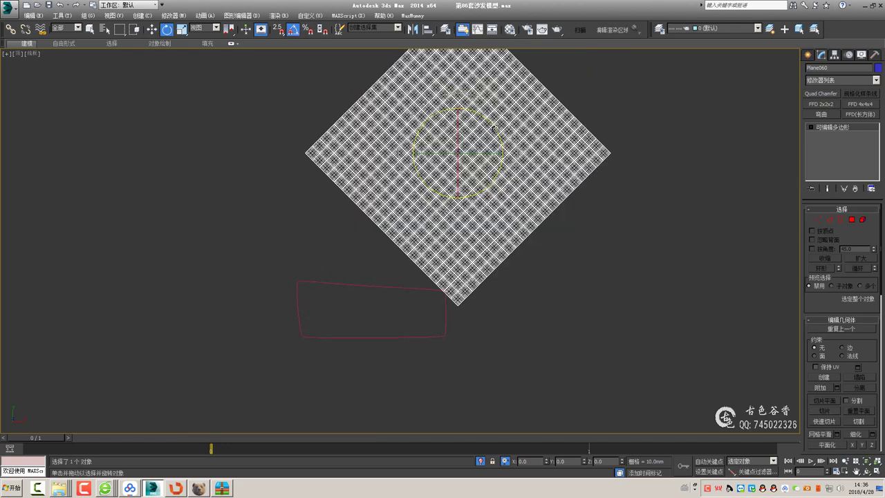
pyautogui.press('w')
# Snap-move Plane060 into alignment against the 图形003 outline
pyautogui.scroll(3, 444, 197)
pyautogui.scroll(3, 443, 198)
pyautogui.scroll(3, 444, 197)
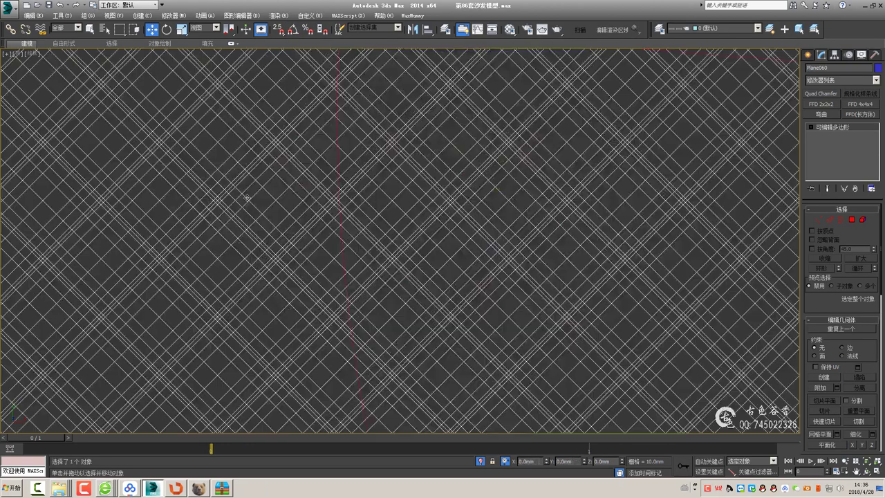
pyautogui.scroll(3, 443, 197)
pyautogui.press('s')
pyautogui.scroll(3, 377, 249)
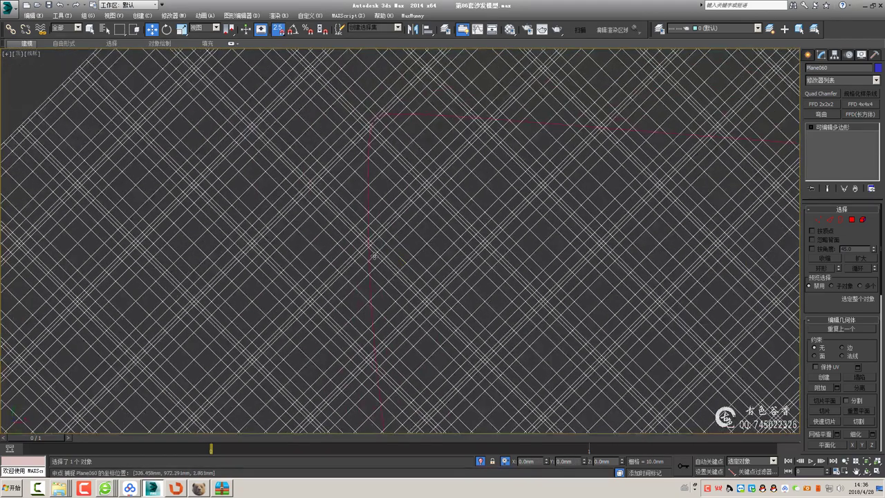
pyautogui.scroll(3, 373, 241)
pyautogui.scroll(3, 373, 241)
pyautogui.scroll(3, 374, 237)
pyautogui.scroll(2, 374, 236)
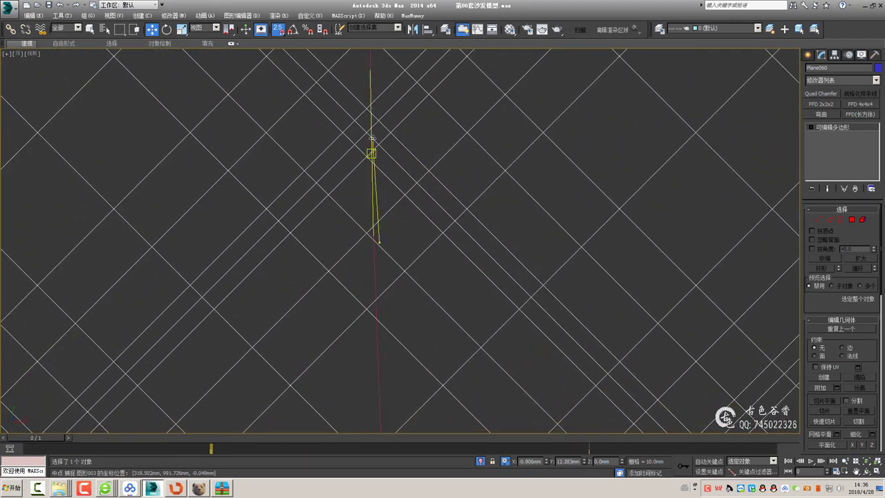
pyautogui.scroll(2, 371, 144)
pyautogui.scroll(1, 369, 73)
pyautogui.scroll(1, 421, 144)
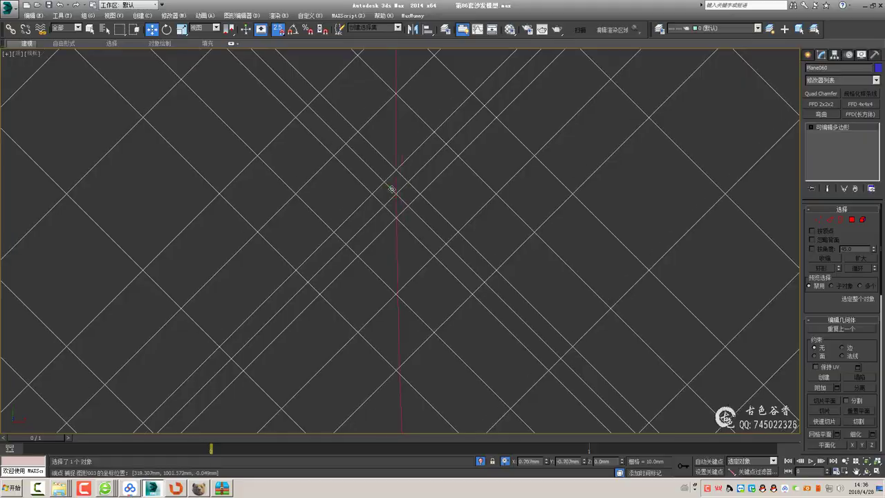
pyautogui.press('s')
pyautogui.scroll(-5, 403, 231)
pyautogui.scroll(-3, 403, 231)
pyautogui.scroll(-2, 403, 231)
# Check the plane's tilt in Perspective, then clone it toward the upper right in Top view
pyautogui.press('q')
pyautogui.press('p')
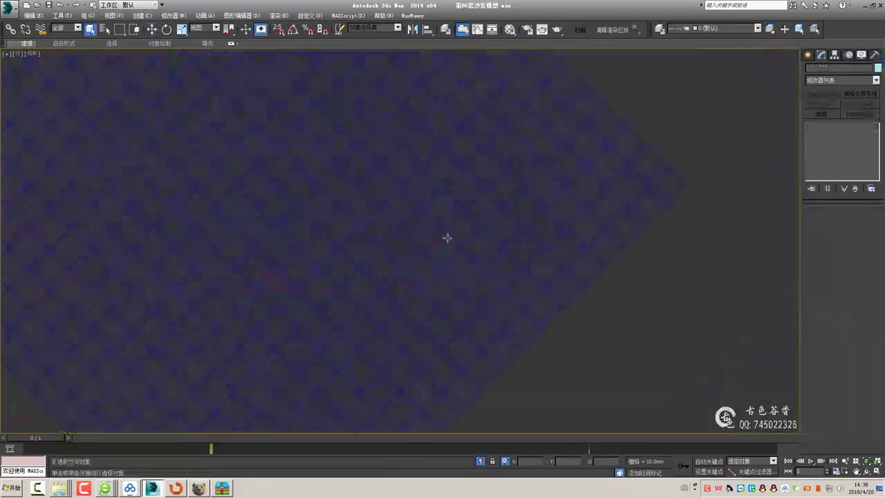
pyautogui.keyDown('alt'); pyautogui.moveTo(447, 237); pyautogui.dragTo(447, 270, button='middle'); pyautogui.keyUp('alt')
pyautogui.scroll(2, 443, 242)
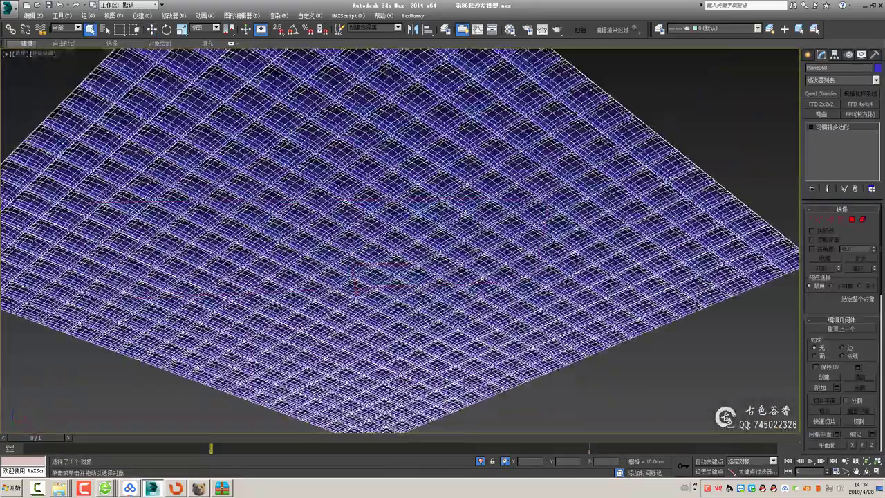
pyautogui.press('t')
pyautogui.scroll(-4, 443, 242)
pyautogui.press('w')
pyautogui.keyDown('shift'); pyautogui.moveTo(415, 291); pyautogui.dragTo(629, 122); pyautogui.keyUp('shift')
# Confirm the plane copy and isolate it on screen
pyautogui.click(446, 282)
pyautogui.rightClick(629, 173)
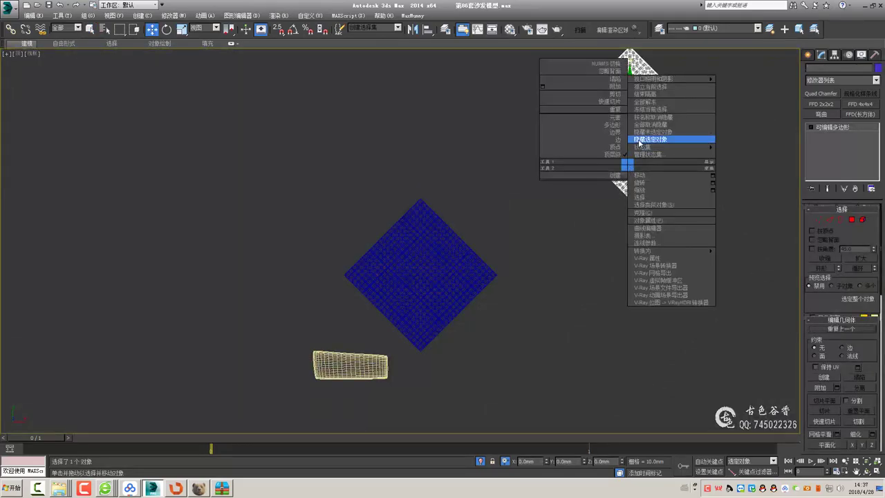
pyautogui.click(650, 139)
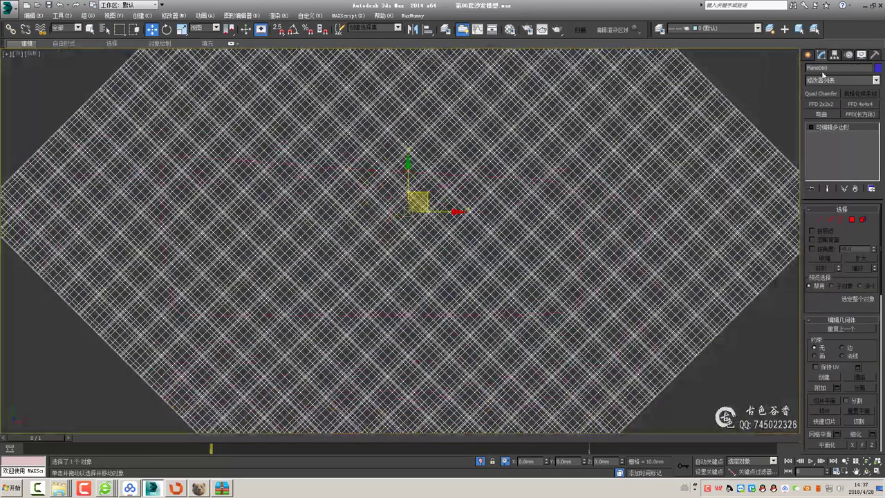
# ShapeMerge the 图形003 outline onto the copied plane and convert it to an editable poly
pyautogui.click(809, 54)
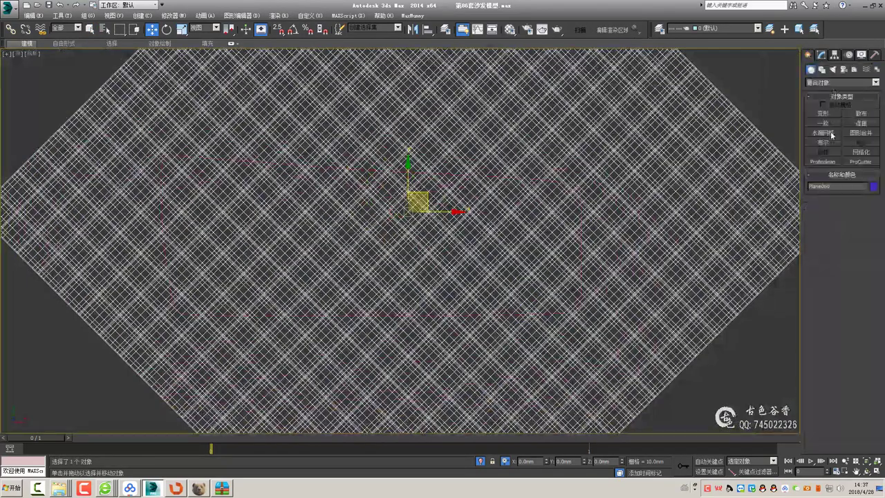
pyautogui.click(858, 132)
pyautogui.moveTo(837, 330); pyautogui.dragTo(837, 292)
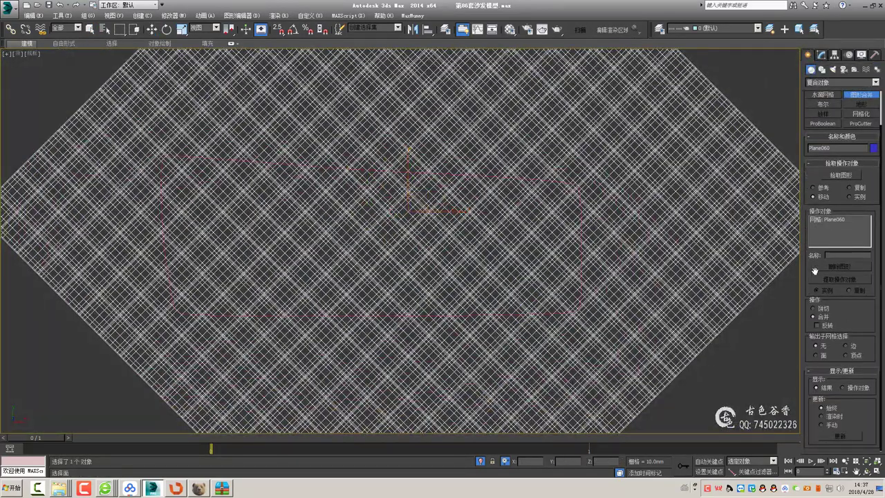
pyautogui.click(841, 175)
pyautogui.scroll(2, 494, 174)
pyautogui.scroll(3, 494, 174)
pyautogui.click(494, 175)
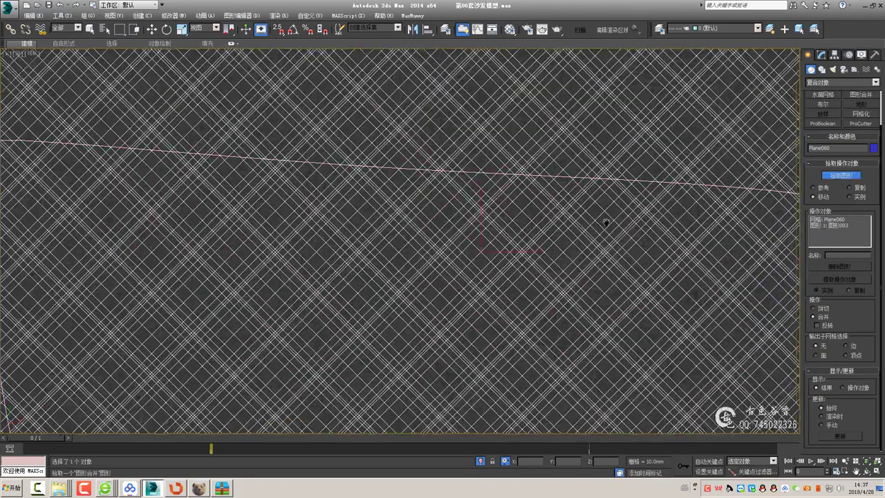
pyautogui.scroll(-5, 531, 225)
pyautogui.rightClick(613, 221)
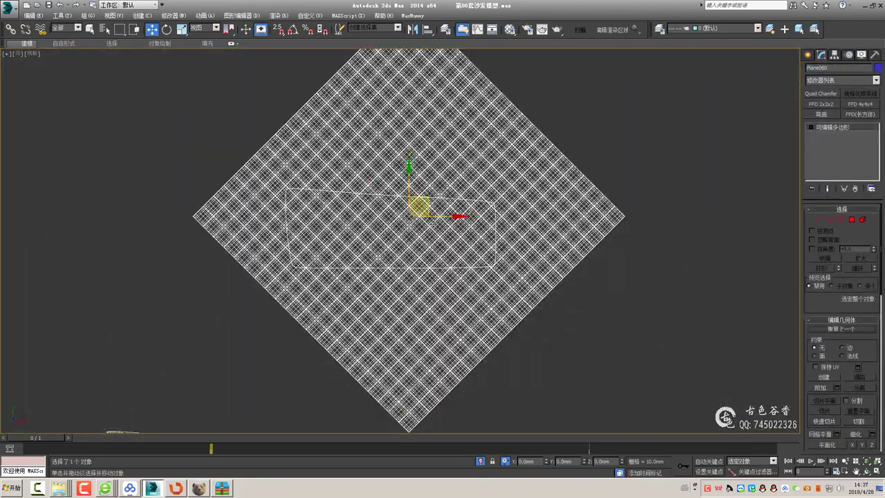
pyautogui.press('4')
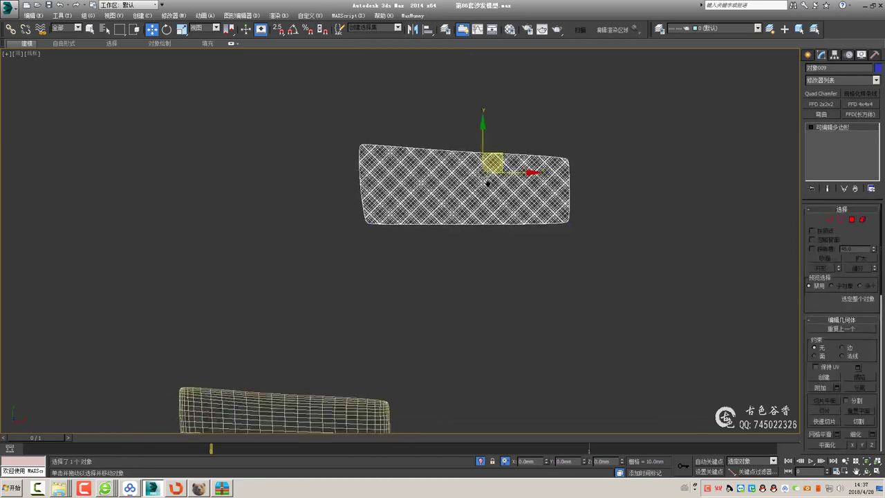
# Move the cut quilted piece beside the cushion and frame its corner
pyautogui.moveTo(532, 187); pyautogui.dragTo(685, 86, button='middle')
pyautogui.moveTo(512, 154); pyautogui.dragTo(671, 280, button='middle')
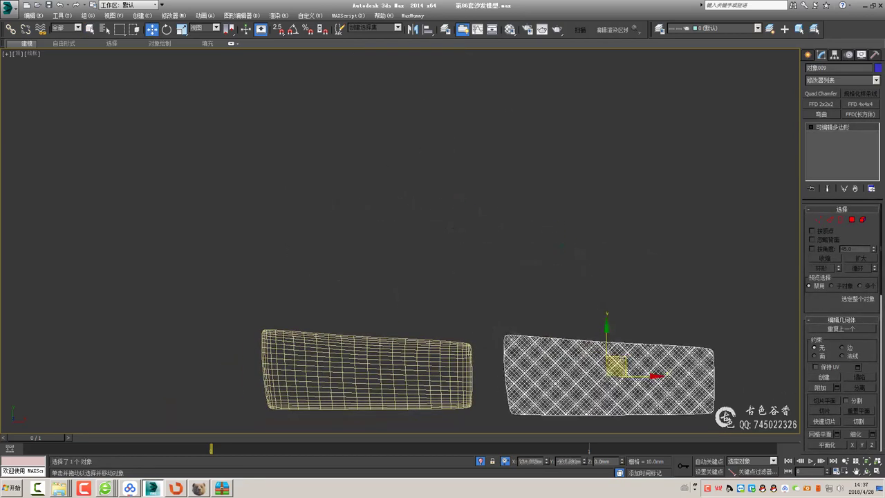
pyautogui.scroll(5, 615, 363)
pyautogui.scroll(4, 200, 221)
# Select similar border vertices on the quilted piece
pyautogui.press('1')
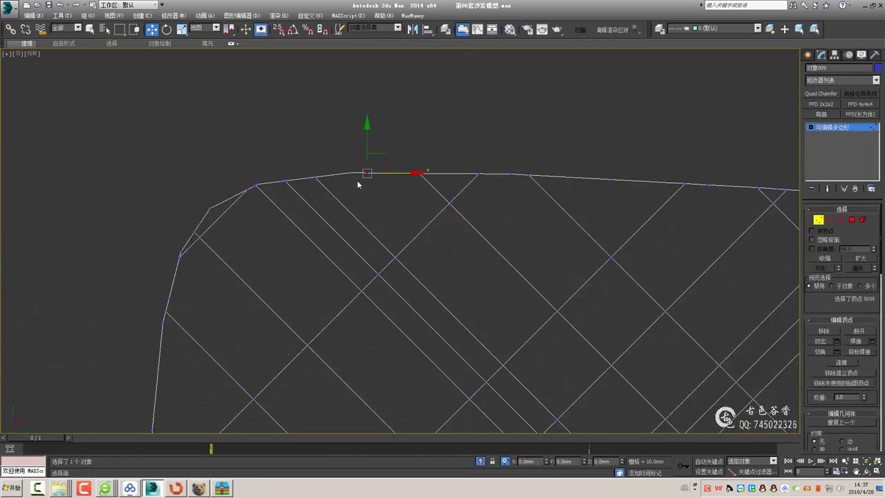
pyautogui.click(215, 45)
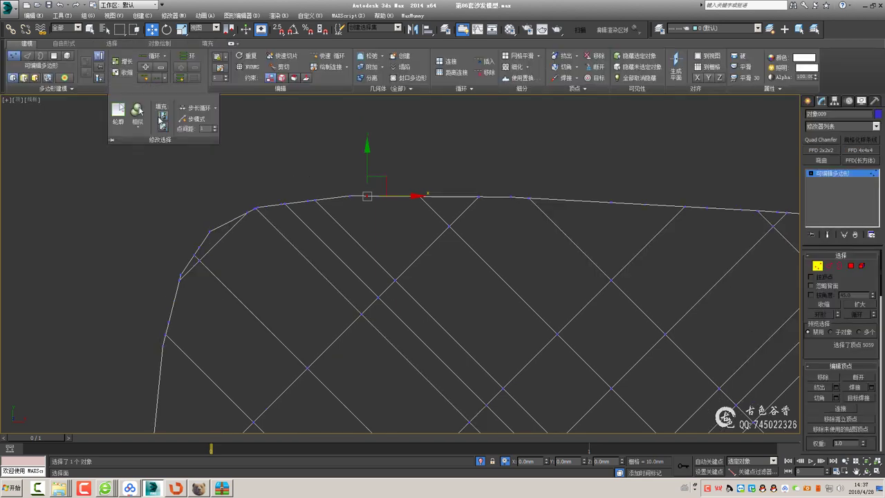
pyautogui.click(139, 110)
pyautogui.moveTo(409, 227); pyautogui.dragTo(427, 220, button='middle')
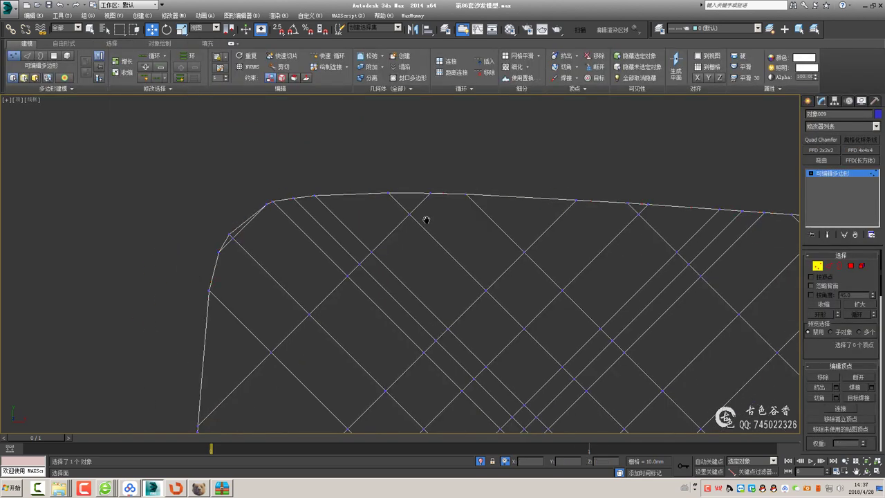
pyautogui.scroll(3, 306, 211)
# Select the stray edges at the quilted piece's rounded corner
pyautogui.press('2')
pyautogui.click(286, 224)
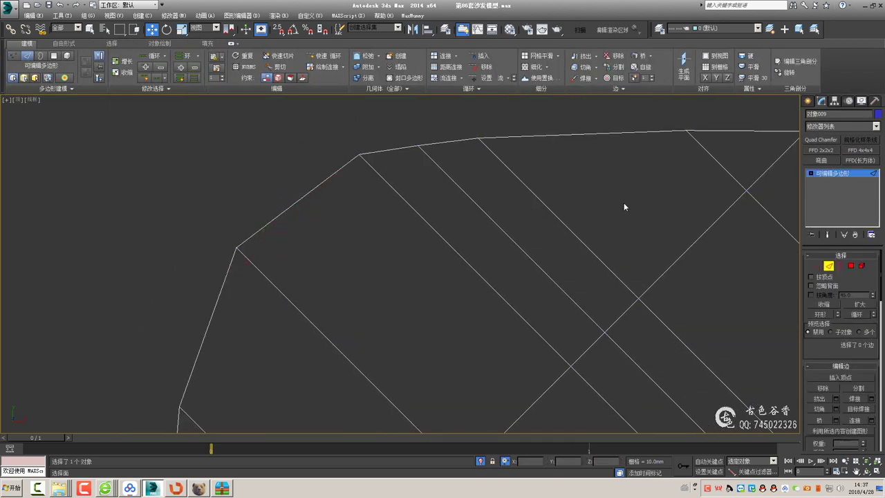
pyautogui.scroll(-3, 362, 224)
pyautogui.scroll(-2, 363, 224)
pyautogui.scroll(3, 669, 229)
pyautogui.scroll(2, 669, 229)
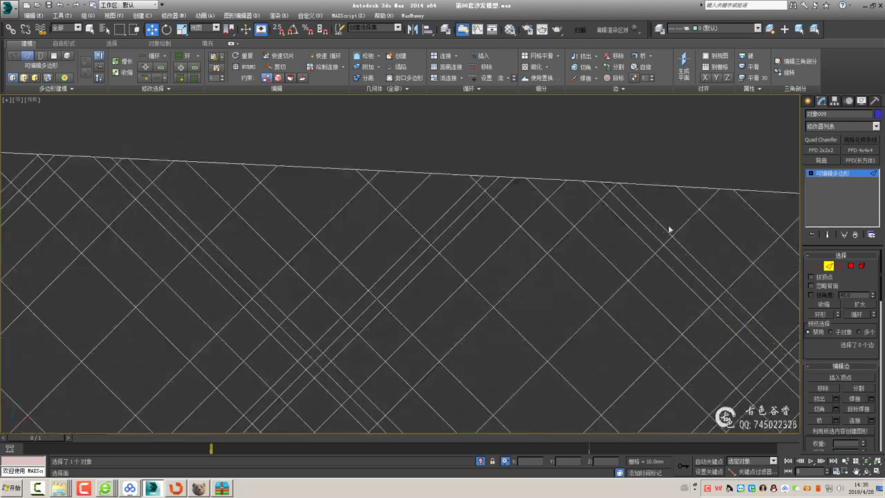
pyautogui.scroll(-3, 486, 218)
pyautogui.scroll(-2, 486, 217)
pyautogui.scroll(3, 539, 239)
pyautogui.scroll(2, 559, 259)
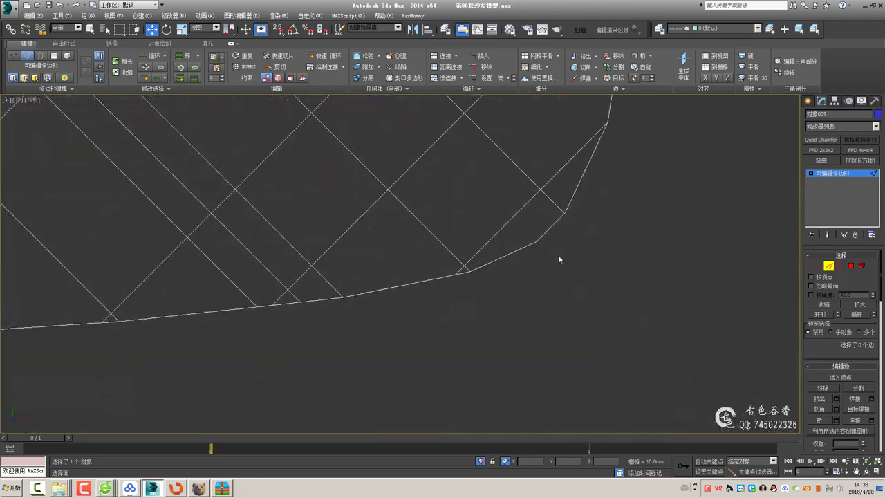
pyautogui.scroll(-4, 559, 259)
pyautogui.scroll(4, 257, 294)
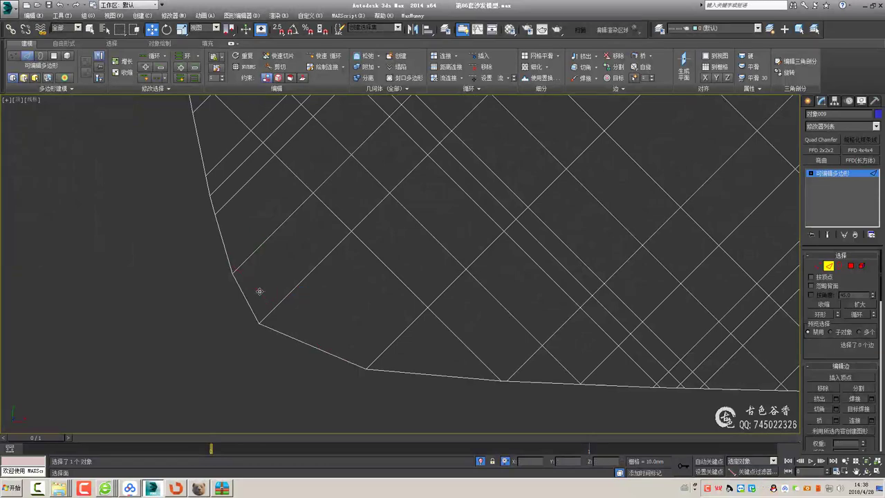
pyautogui.scroll(-4, 259, 291)
pyautogui.scroll(3, 484, 339)
pyautogui.scroll(1, 601, 263)
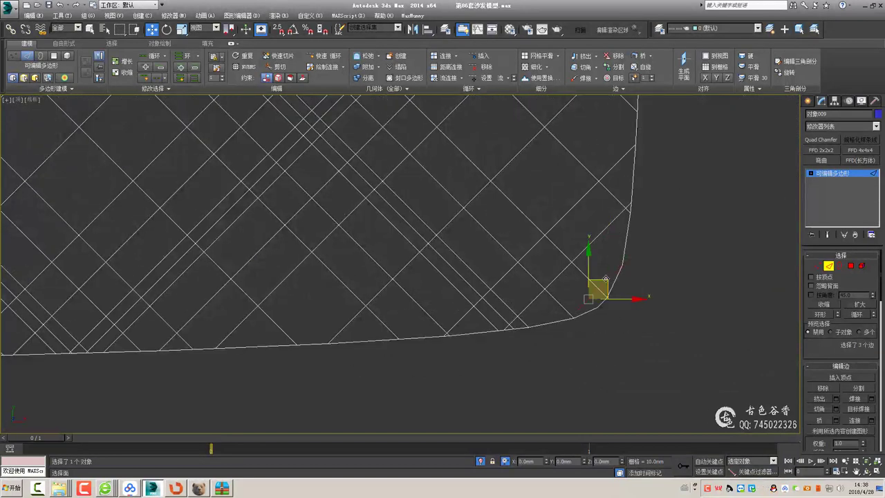
pyautogui.scroll(-2, 606, 279)
pyautogui.scroll(3, 608, 243)
pyautogui.scroll(3, 584, 356)
pyautogui.click(525, 272)
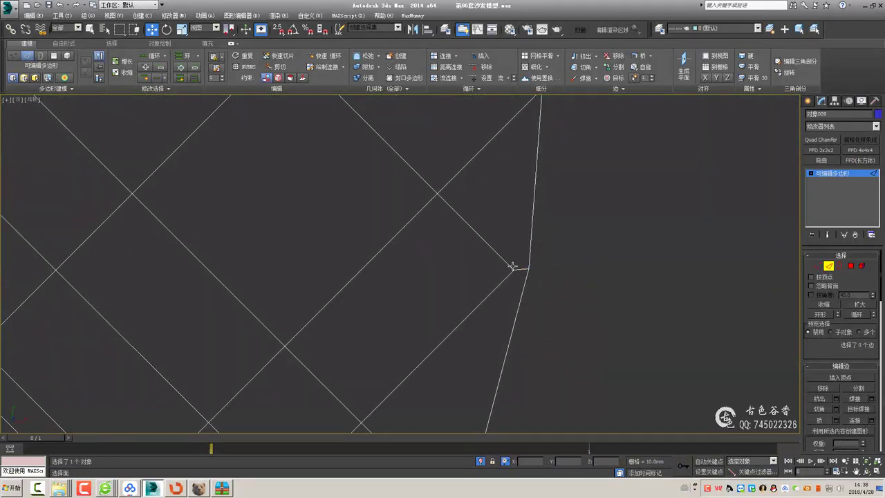
pyautogui.moveTo(513, 266); pyautogui.dragTo(534, 269, button='middle')
# Target Weld the stray corner vertices, including the bottom corner, then return to object level
pyautogui.press('1')
pyautogui.scroll(-3, 563, 236)
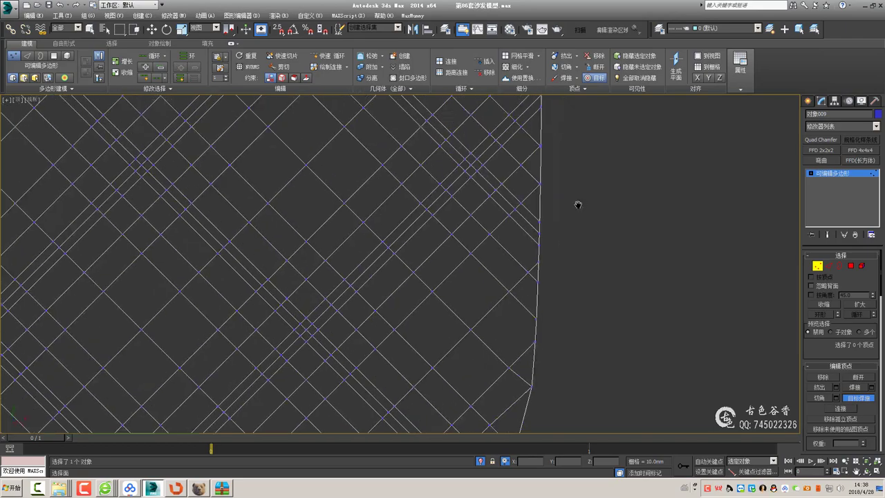
pyautogui.scroll(3, 514, 251)
pyautogui.scroll(1, 526, 266)
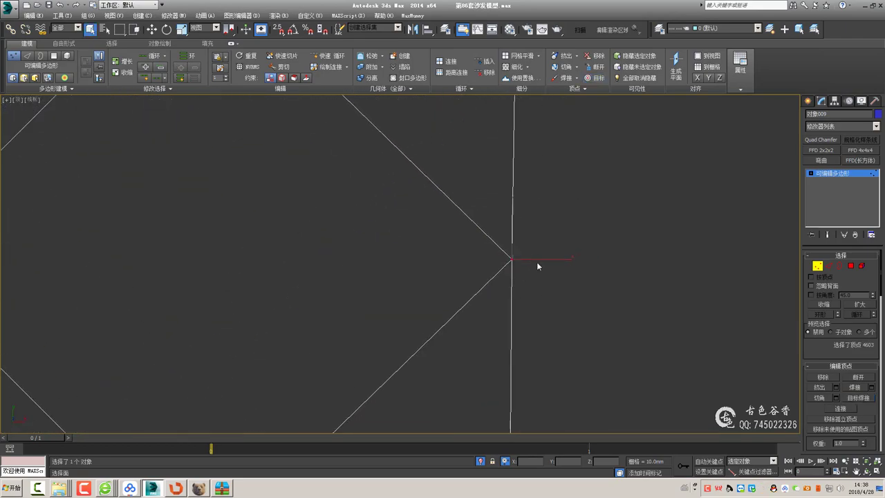
pyautogui.scroll(-2, 539, 259)
pyautogui.press('1')
pyautogui.scroll(-3, 539, 260)
pyautogui.scroll(1, 627, 293)
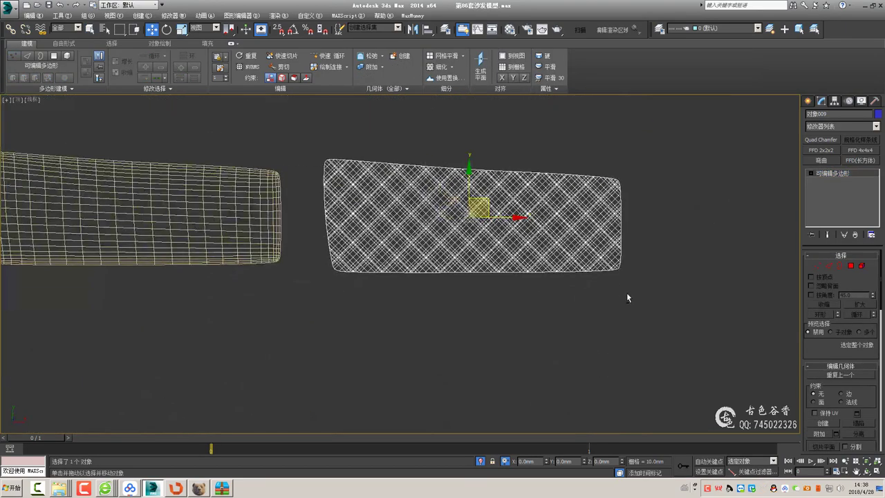
pyautogui.scroll(4, 536, 272)
pyautogui.scroll(2, 537, 272)
pyautogui.scroll(2, 505, 276)
pyautogui.press('1')
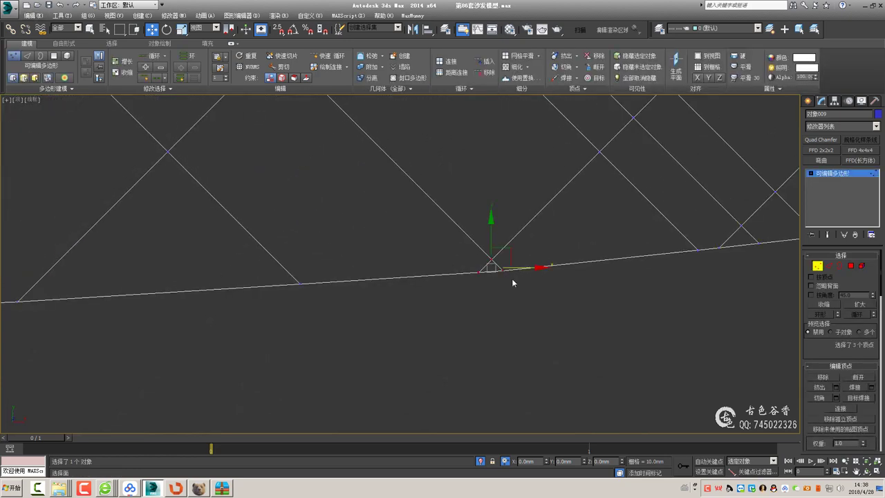
pyautogui.scroll(-2, 512, 260)
pyautogui.scroll(-2, 518, 261)
pyautogui.scroll(-2, 692, 208)
pyautogui.press('1')
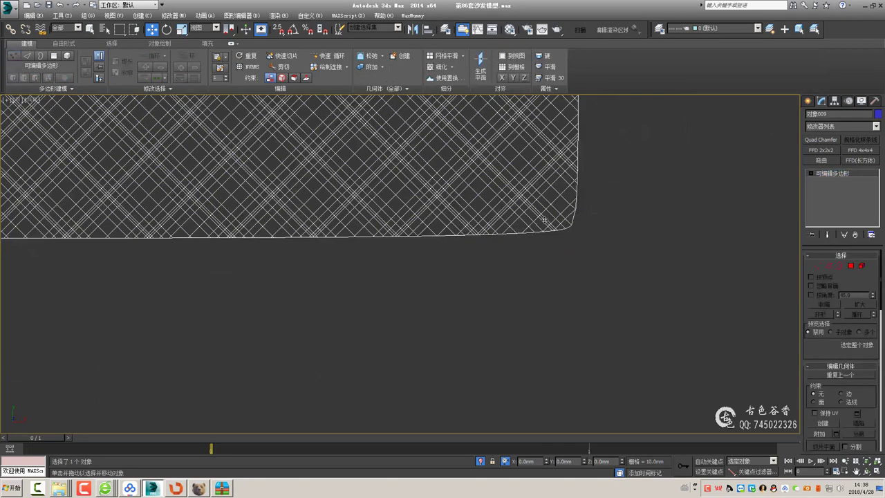
pyautogui.scroll(-3, 500, 201)
pyautogui.moveTo(500, 201); pyautogui.dragTo(554, 223, button='middle')
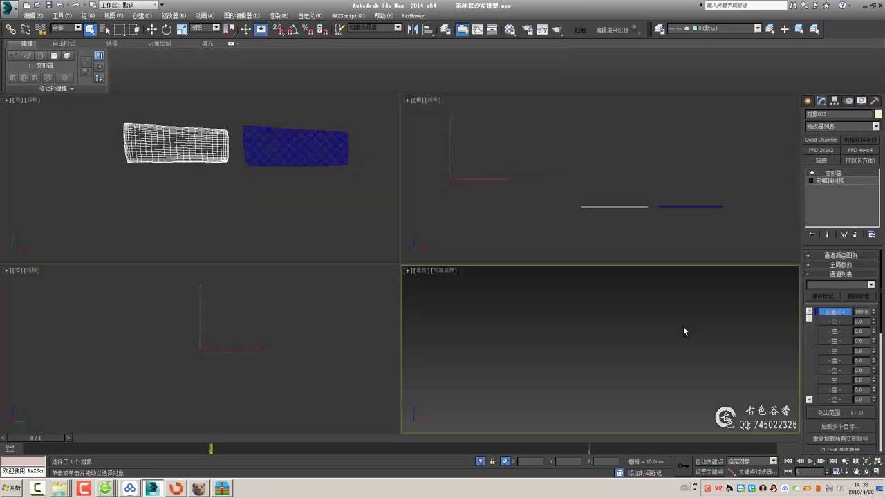
# Align the quilted panel onto the white sofa cushion with Alt+A so the two overlap
pyautogui.hotkey('alt', 'w')
pyautogui.moveTo(684, 332)
pyautogui.keyDown('alt'); pyautogui.mouseDown(button='middle')
pyautogui.moveTo(590, 321)
pyautogui.moveTo(597, 353)
pyautogui.moveTo(595, 261)
pyautogui.mouseUp(button='middle'); pyautogui.keyUp('alt')
pyautogui.scroll(-5, 595, 261)
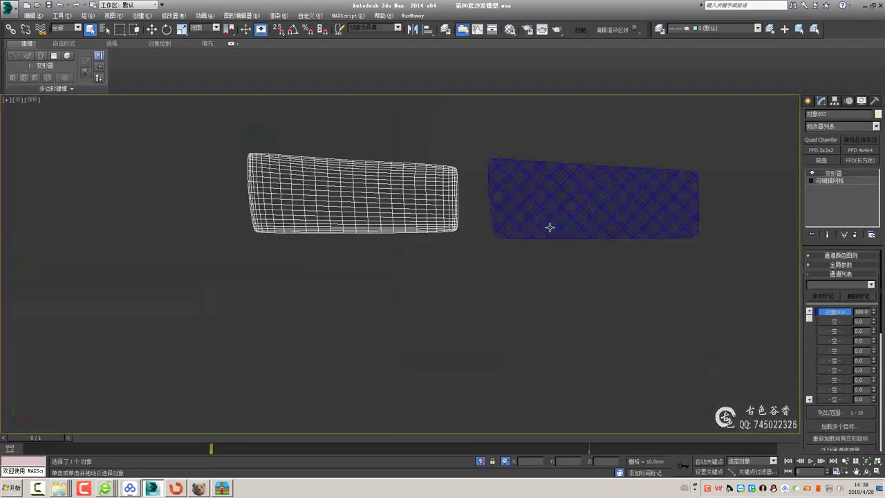
pyautogui.click(549, 228)
pyautogui.hotkey('alt', 'a')
pyautogui.click(318, 197)
pyautogui.click(444, 317)
# Orbit to an edge-on view to check how the panel sits on the cushion
pyautogui.scroll(3, 447, 317)
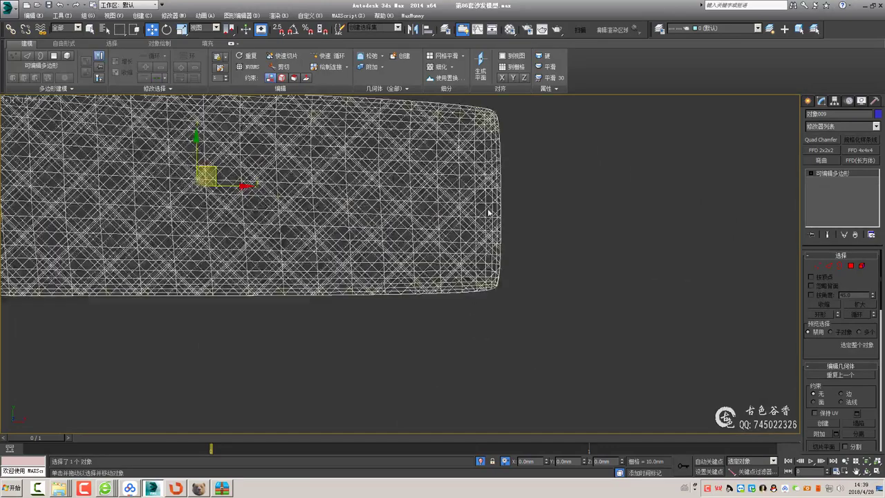
pyautogui.scroll(3, 447, 317)
pyautogui.keyDown('alt'); pyautogui.moveTo(448, 317); pyautogui.dragTo(570, 211, button='middle'); pyautogui.keyUp('alt')
pyautogui.scroll(2, 450, 234)
pyautogui.scroll(3, 450, 234)
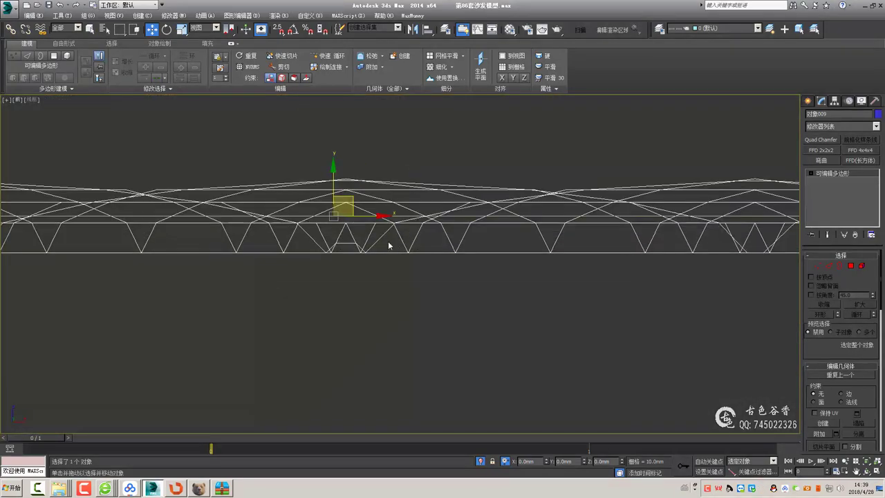
pyautogui.scroll(-3, 388, 240)
pyautogui.scroll(1, 546, 272)
pyautogui.moveTo(369, 181); pyautogui.dragTo(467, 203, button='middle')
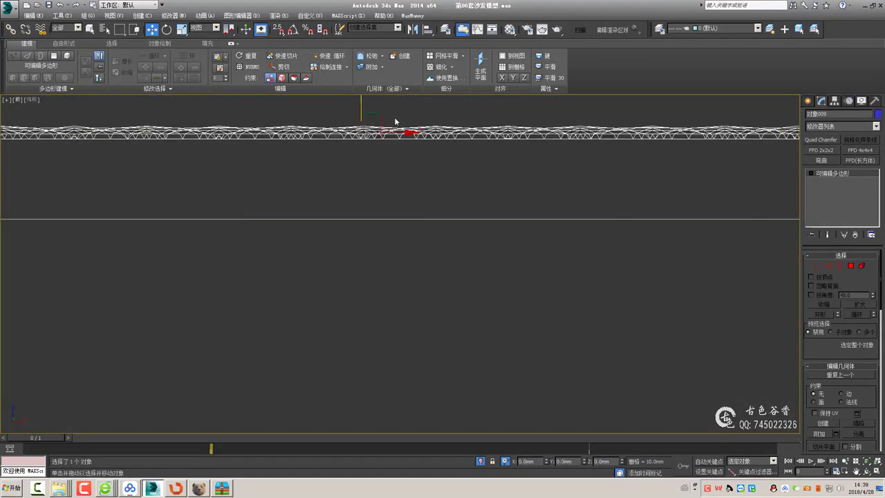
# Select the panel's outer border and frame it in the maximized Perspective view
pyautogui.press('3')
pyautogui.hotkey('alt', 'w')
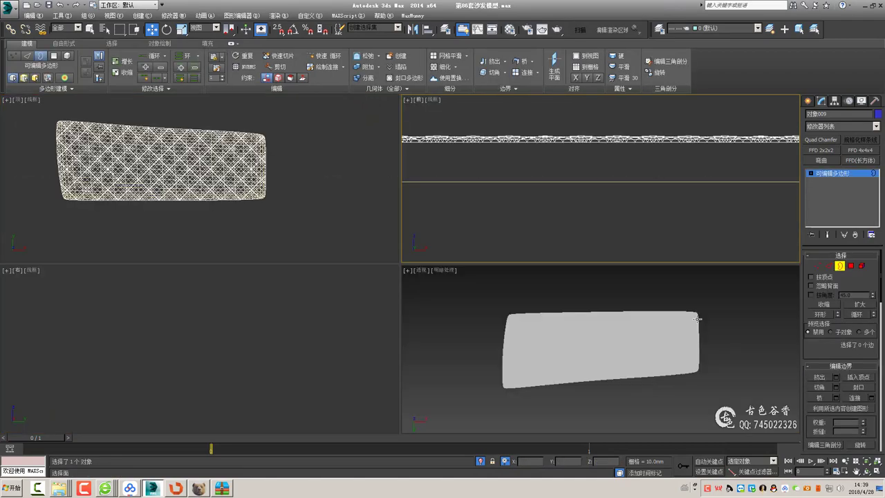
pyautogui.click(530, 176)
pyautogui.press('z')
pyautogui.hotkey('alt', 'w')
pyautogui.hotkey('alt', 'w')
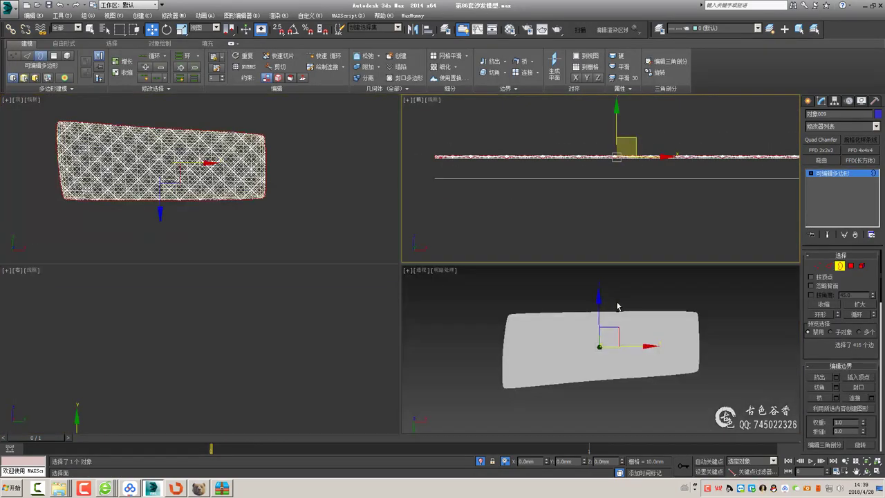
pyautogui.click(491, 326)
pyautogui.hotkey('alt', 'w')
pyautogui.scroll(3, 491, 326)
pyautogui.scroll(3, 508, 323)
pyautogui.scroll(-3, 508, 323)
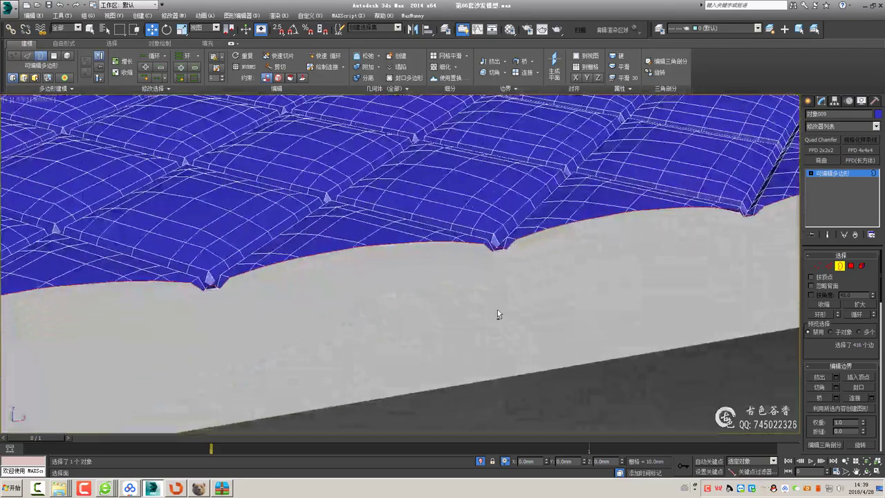
pyautogui.moveTo(497, 310)
pyautogui.keyDown('alt'); pyautogui.mouseDown(button='middle')
pyautogui.moveTo(470, 296)
pyautogui.moveTo(484, 263)
pyautogui.mouseUp(button='middle'); pyautogui.keyUp('alt')
pyautogui.scroll(3, 470, 296)
pyautogui.scroll(-1, 449, 297)
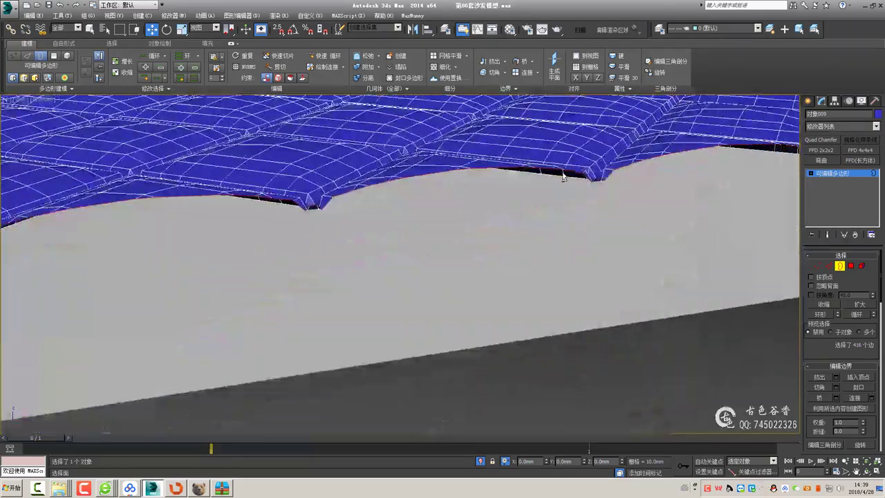
# Inspect the border in the wireframe Front view, then orbit around the cushion's edge in Perspective
pyautogui.press('f')
pyautogui.scroll(2, 530, 231)
pyautogui.scroll(-5, 858, 346)
pyautogui.scroll(-5, 872, 377)
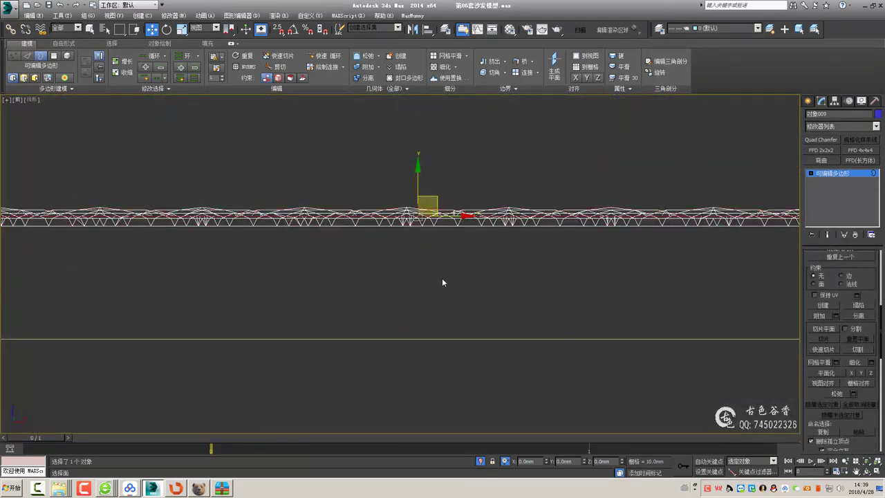
pyautogui.scroll(5, 401, 216)
pyautogui.press('s')
pyautogui.press('q')
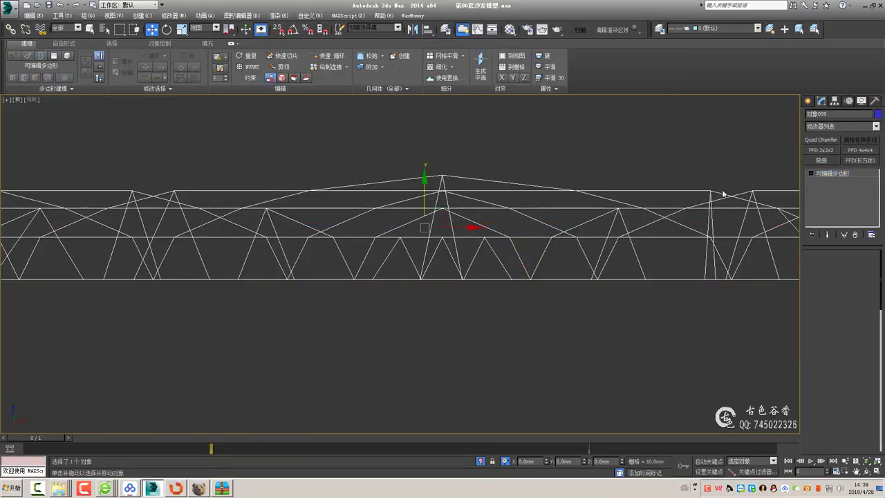
pyautogui.press('p')
pyautogui.moveTo(563, 271)
pyautogui.keyDown('alt'); pyautogui.mouseDown(button='middle')
pyautogui.moveTo(495, 250)
pyautogui.moveTo(506, 231)
pyautogui.mouseUp(button='middle'); pyautogui.keyUp('alt')
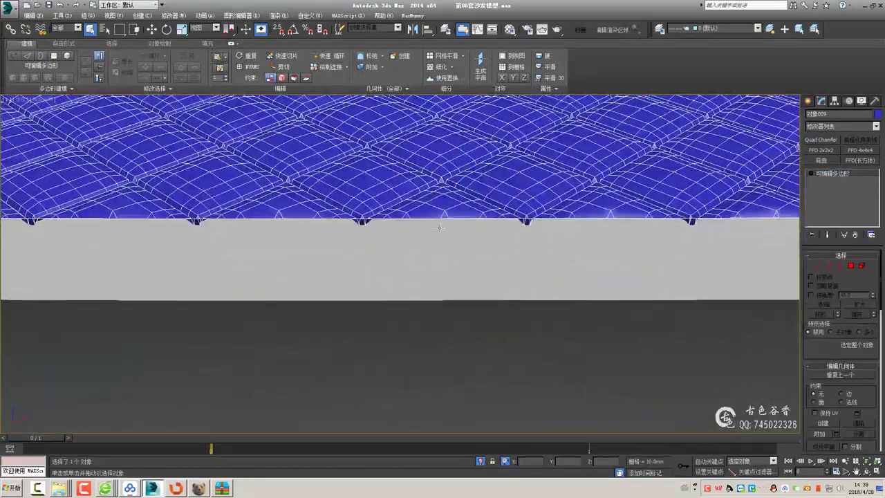
# Check where the panel's bottom border meets the grey base in wireframe and shaded views
pyautogui.press('3')
pyautogui.press('F3')
pyautogui.scroll(5, 418, 186)
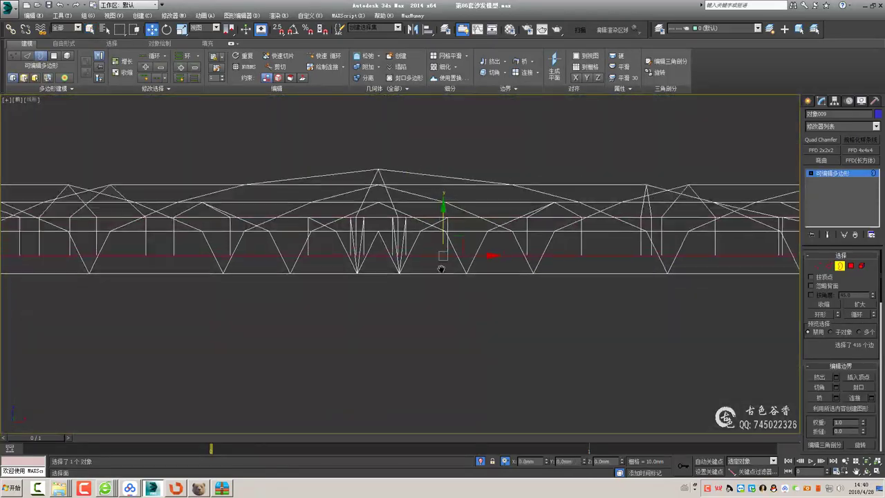
pyautogui.press('s')
pyautogui.press('F3')
pyautogui.keyDown('alt'); pyautogui.moveTo(645, 338); pyautogui.dragTo(295, 264, button='middle'); pyautogui.keyUp('alt')
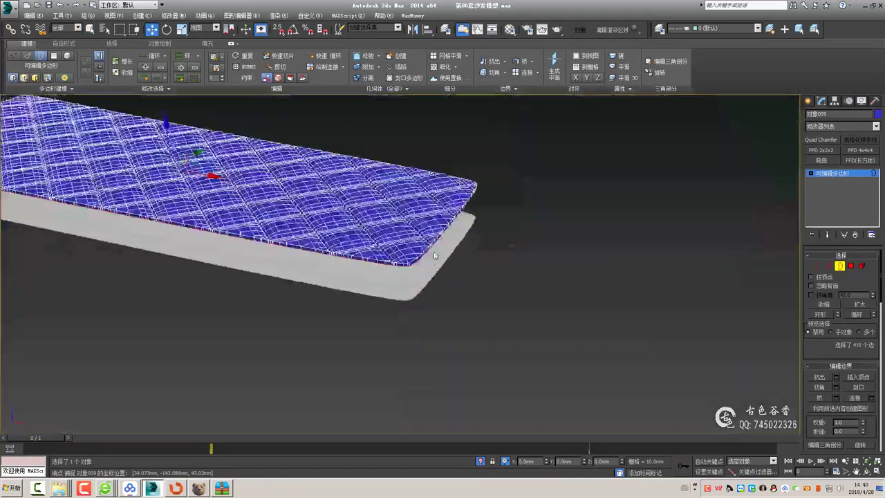
pyautogui.scroll(3, 296, 264)
pyautogui.moveTo(356, 306)
pyautogui.keyDown('alt'); pyautogui.mouseDown(button='middle')
pyautogui.moveTo(510, 312)
pyautogui.moveTo(592, 263)
pyautogui.moveTo(576, 247)
pyautogui.moveTo(567, 270)
pyautogui.moveTo(640, 269)
pyautogui.moveTo(557, 267)
pyautogui.moveTo(576, 256)
pyautogui.mouseUp(button='middle'); pyautogui.keyUp('alt')
pyautogui.scroll(2, 461, 291)
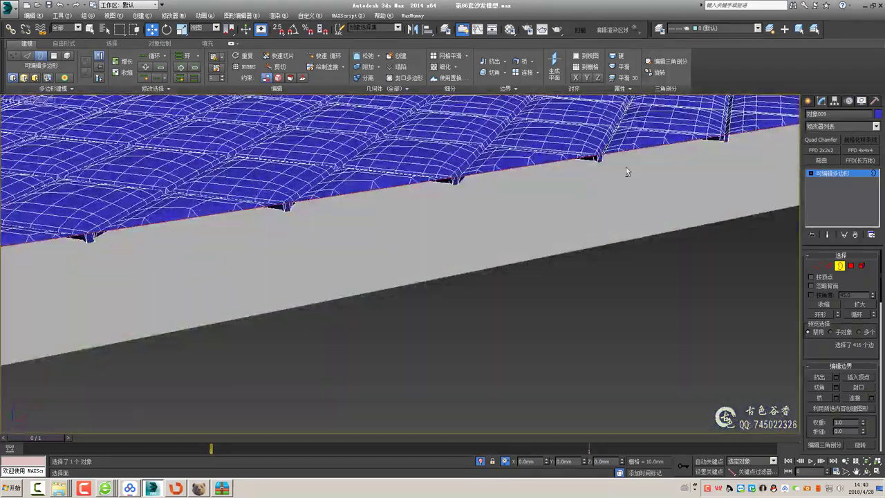
pyautogui.press('f')
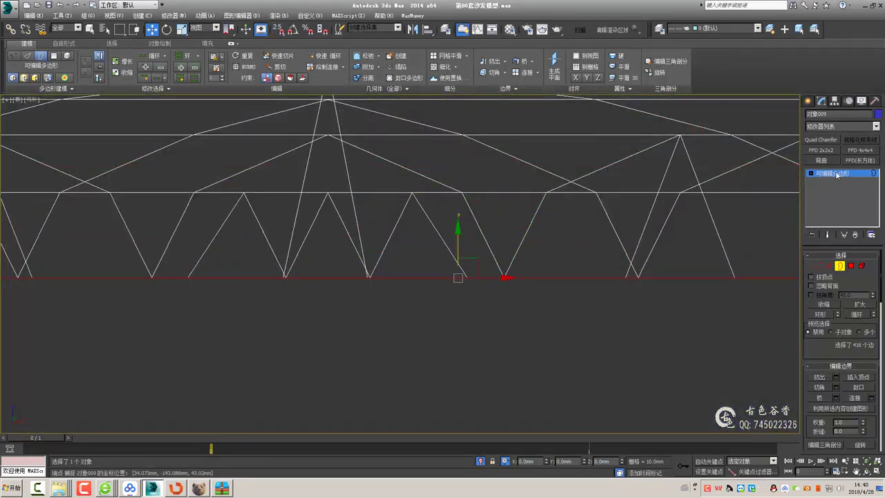
# Exit Edge sub-object level and maximize the Perspective viewport
pyautogui.click(837, 174)
pyautogui.hotkey('alt', 'w')
pyautogui.click(648, 273)
pyautogui.hotkey('alt', 'w')
# Preview the panel with TurboSmooth around its edge, then remove the TurboSmooth modifier
pyautogui.press('q')
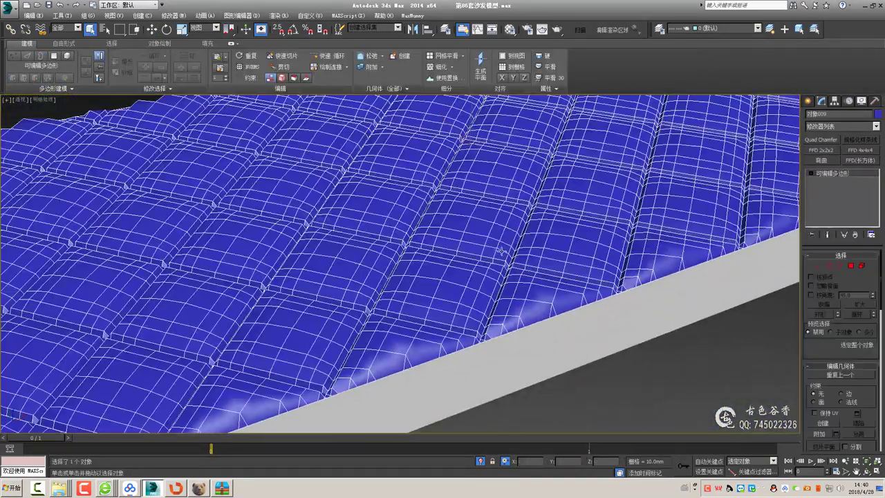
pyautogui.hotkey('ctrl', 'q')
pyautogui.keyDown('alt'); pyautogui.moveTo(499, 279); pyautogui.dragTo(579, 312, button='middle'); pyautogui.keyUp('alt')
pyautogui.scroll(-5, 517, 316)
pyautogui.keyDown('alt'); pyautogui.moveTo(517, 316); pyautogui.dragTo(487, 186, button='middle'); pyautogui.keyUp('alt')
pyautogui.scroll(5, 487, 186)
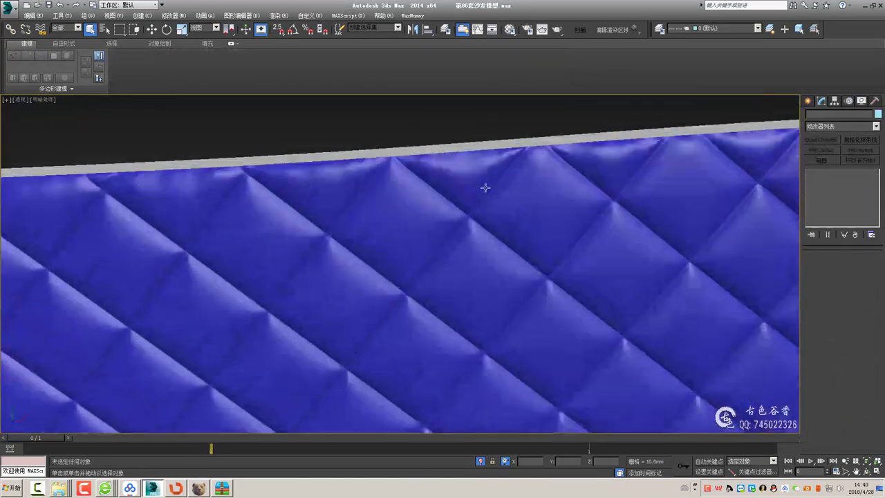
pyautogui.click(856, 237)
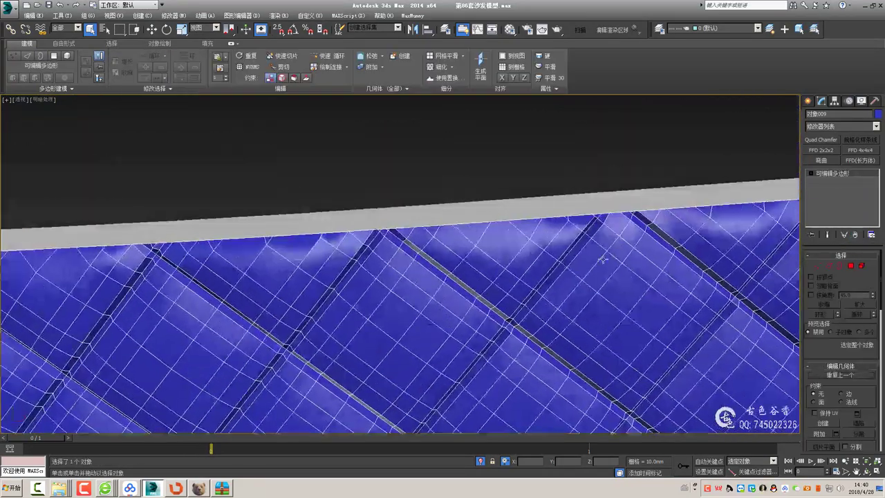
# At Vertex level, weld the first stray groove vertex onto its border vertex
pyautogui.press('2')
pyautogui.scroll(3, 527, 197)
pyautogui.scroll(2, 536, 206)
pyautogui.press('1')
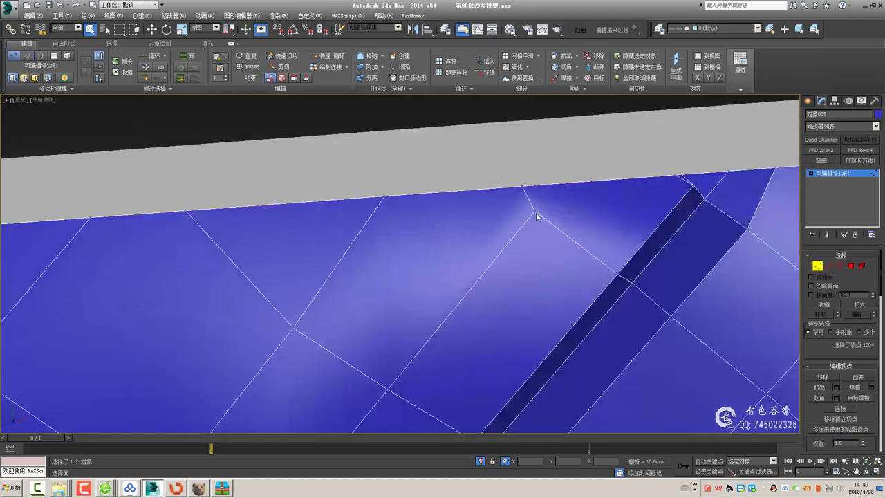
pyautogui.click(536, 216)
pyautogui.scroll(-4, 625, 224)
pyautogui.keyDown('alt'); pyautogui.moveTo(624, 224); pyautogui.dragTo(584, 238, button='middle'); pyautogui.keyUp('alt')
pyautogui.scroll(4, 559, 234)
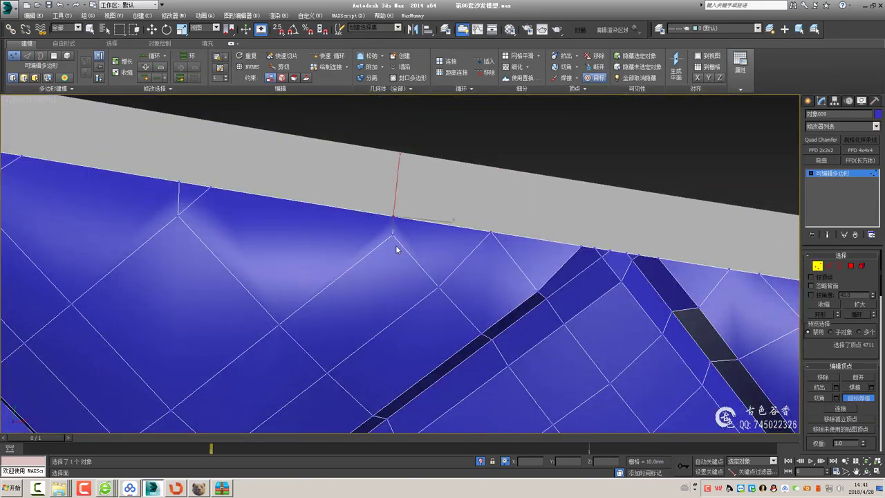
# Target Weld the next groove-end vertices into the border vertices along the top edge
pyautogui.click(392, 215)
pyautogui.moveTo(207, 219); pyautogui.dragTo(257, 219, button='middle')
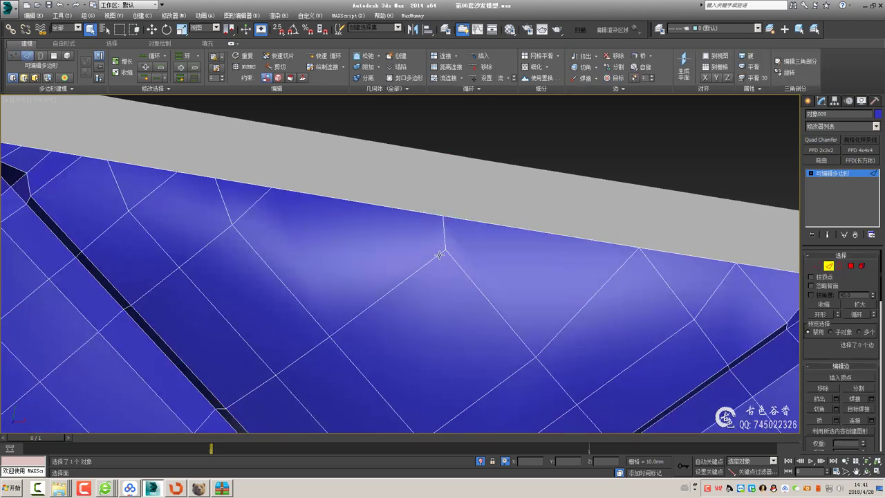
pyautogui.click(445, 218)
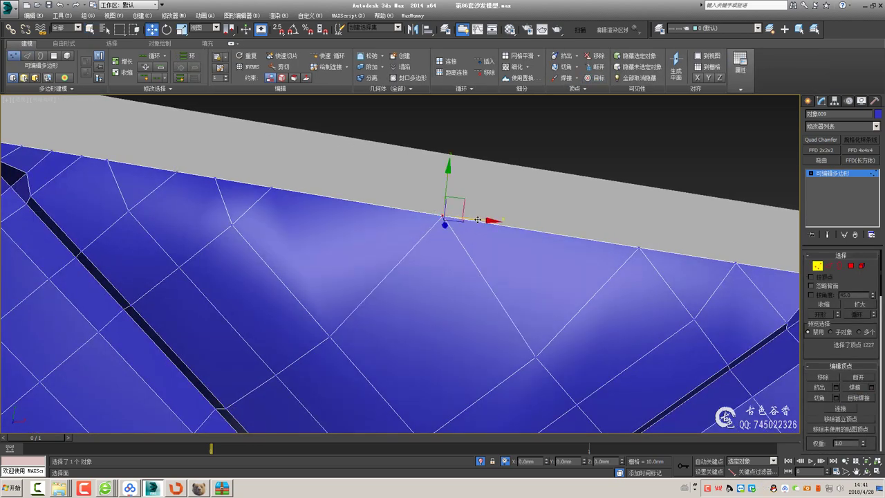
pyautogui.moveTo(69, 208); pyautogui.dragTo(362, 249, button='middle')
pyautogui.press('2')
pyautogui.press('1')
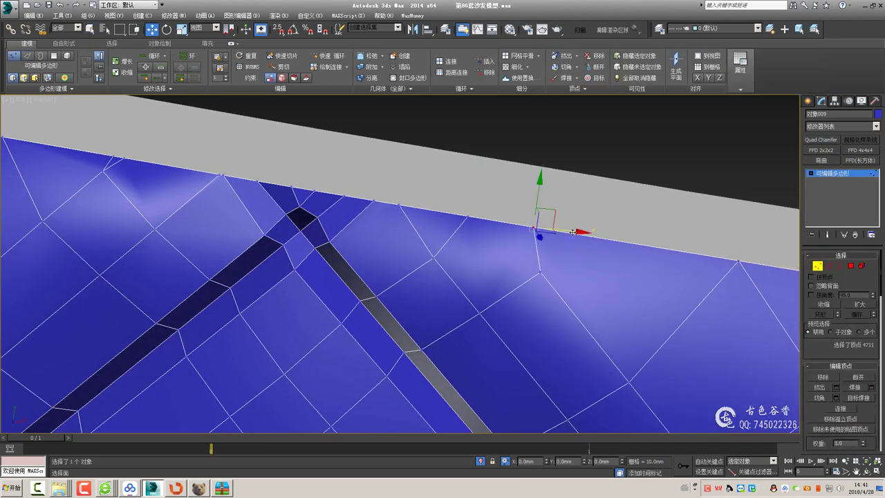
pyautogui.click(435, 218)
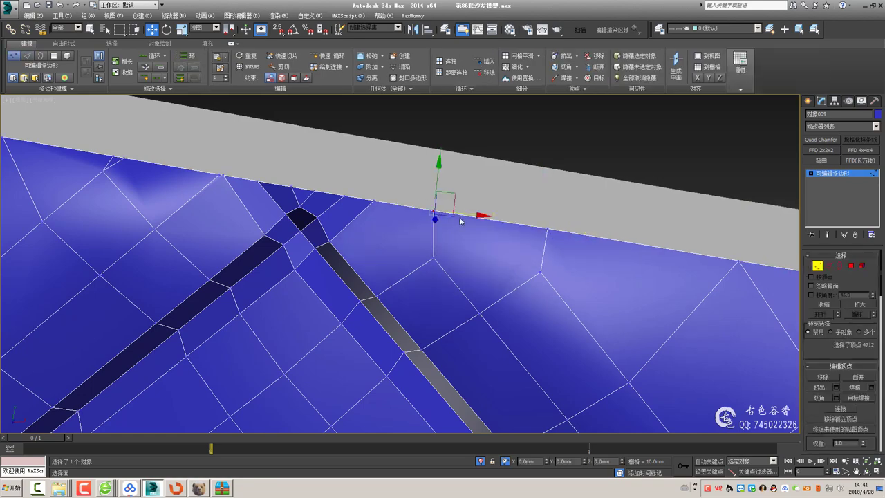
# Level the view along the top border and select the vertex at the groove crossing for moving
pyautogui.moveTo(482, 221)
pyautogui.keyDown('alt'); pyautogui.mouseDown(button='middle')
pyautogui.moveTo(502, 228)
pyautogui.moveTo(509, 256)
pyautogui.moveTo(463, 207)
pyautogui.moveTo(547, 191)
pyautogui.moveTo(493, 193)
pyautogui.mouseUp(button='middle'); pyautogui.keyUp('alt')
pyautogui.click(508, 243)
pyautogui.scroll(3, 510, 256)
pyautogui.scroll(-3, 496, 280)
pyautogui.press('w')
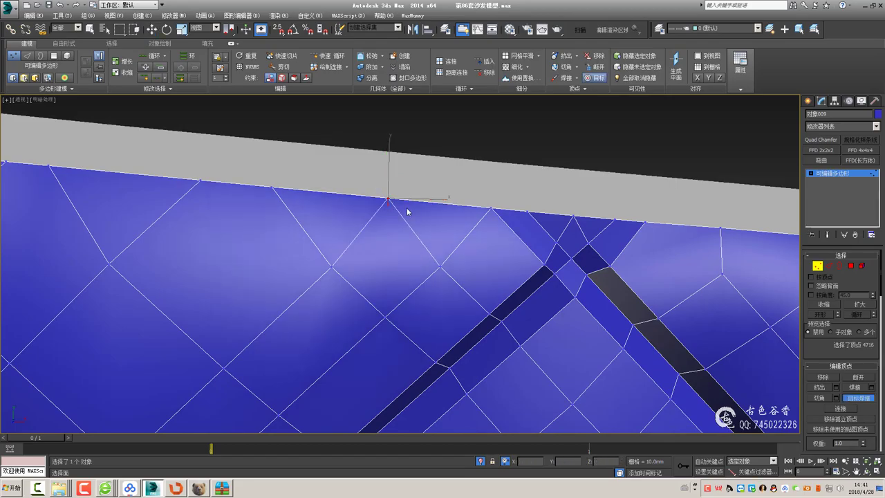
# Leave Vertex level and review the whole panel, ending in the maximized Perspective view
pyautogui.scroll(-2, 405, 208)
pyautogui.press('1')
pyautogui.scroll(-2, 408, 228)
pyautogui.press('q')
pyautogui.scroll(-1, 413, 255)
pyautogui.scroll(-1, 413, 254)
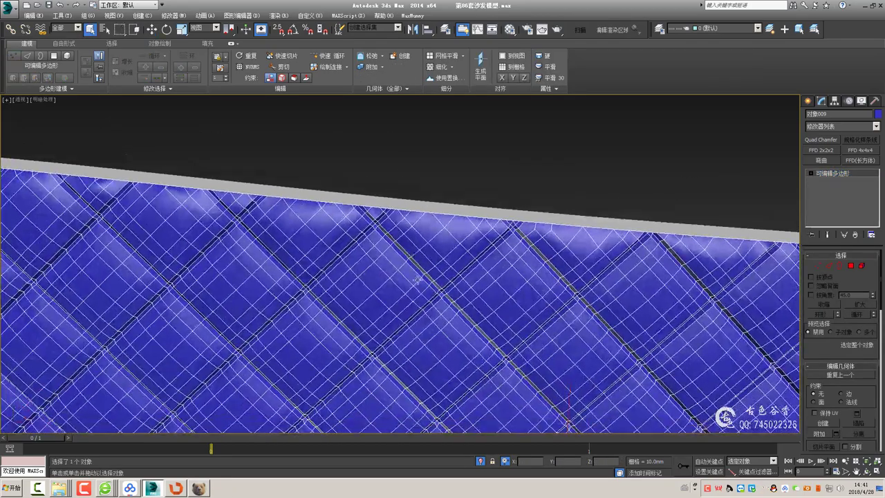
pyautogui.scroll(-5, 436, 257)
pyautogui.keyDown('alt'); pyautogui.moveTo(435, 256); pyautogui.dragTo(508, 254, button='middle'); pyautogui.keyUp('alt')
pyautogui.press('f')
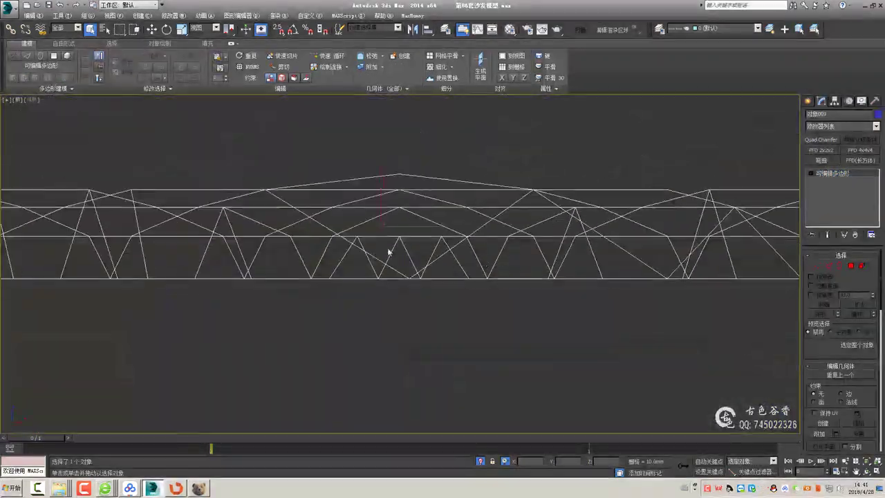
pyautogui.scroll(-2, 388, 253)
pyautogui.hotkey('alt', 'w')
pyautogui.click(642, 330)
pyautogui.hotkey('alt', 'w')
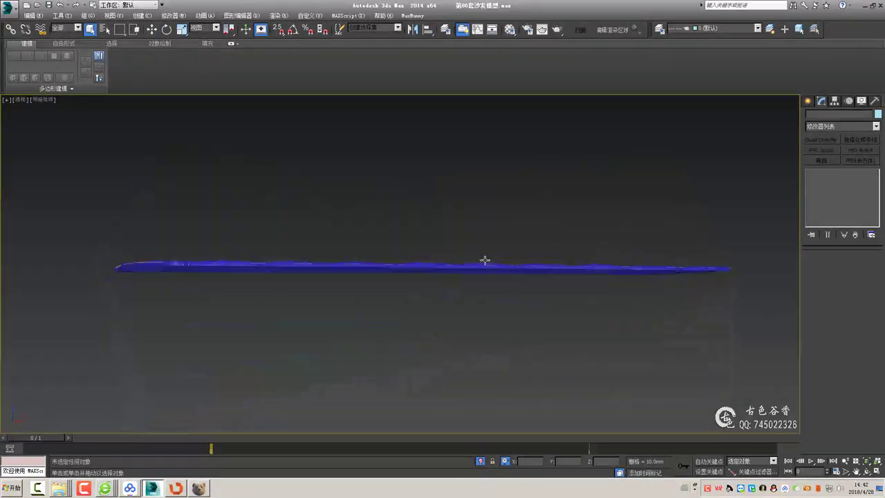
# Select the Morpher panel 对象003 from an angled top view
pyautogui.keyDown('alt'); pyautogui.moveTo(485, 260); pyautogui.dragTo(468, 297, button='middle'); pyautogui.keyUp('alt')
pyautogui.click(491, 304)
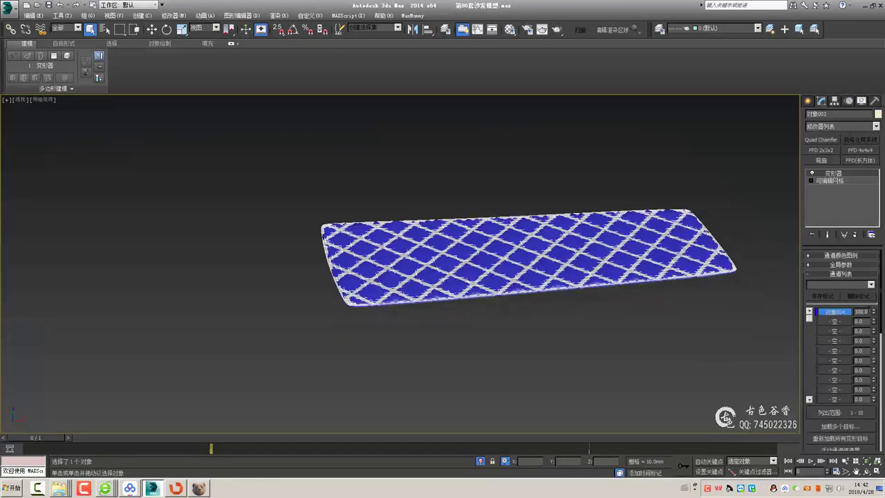
pyautogui.scroll(-5, 513, 290)
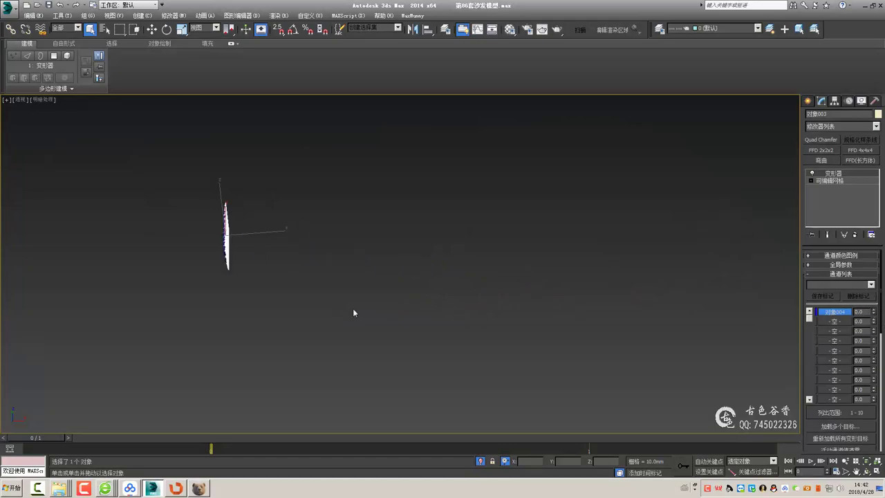
# Face the panel and select the skin-wrapped 对象009 to view its Skin Wrap modifier
pyautogui.keyDown('alt'); pyautogui.moveTo(344, 303); pyautogui.dragTo(459, 275, button='middle'); pyautogui.keyUp('alt')
pyautogui.scroll(-3, 468, 231)
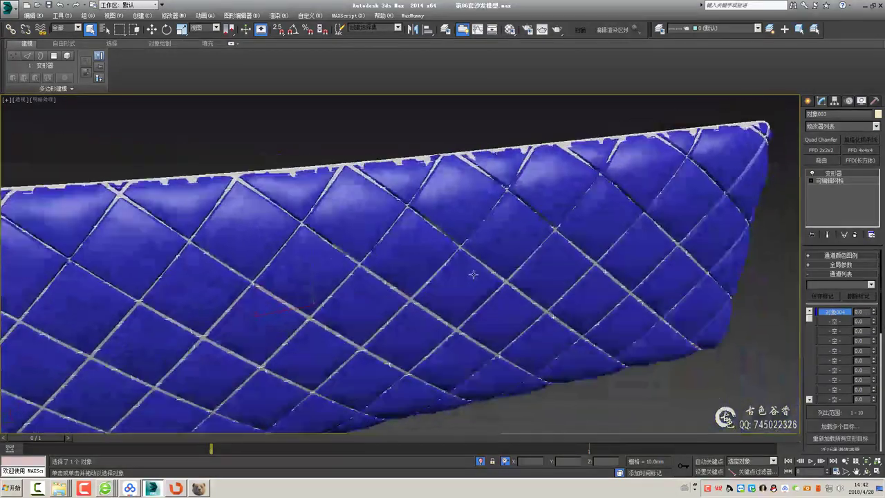
pyautogui.scroll(-3, 423, 251)
pyautogui.scroll(-3, 423, 251)
pyautogui.click(466, 233)
# Select the morph version of the panel and orbit close to its edge
pyautogui.click(449, 261)
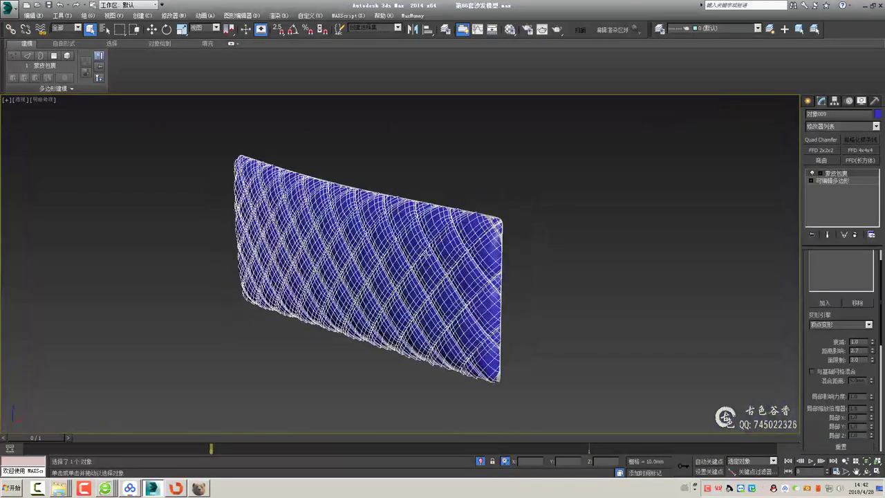
pyautogui.moveTo(528, 293)
pyautogui.keyDown('alt'); pyautogui.mouseDown(button='middle')
pyautogui.moveTo(314, 211)
pyautogui.moveTo(283, 242)
pyautogui.moveTo(477, 235)
pyautogui.mouseUp(button='middle'); pyautogui.keyUp('alt')
pyautogui.scroll(-3, 467, 251)
pyautogui.scroll(2, 466, 252)
# Use the quad menu's hide and unhide commands, then select the cushion together with the quilted panel
pyautogui.click(466, 252)
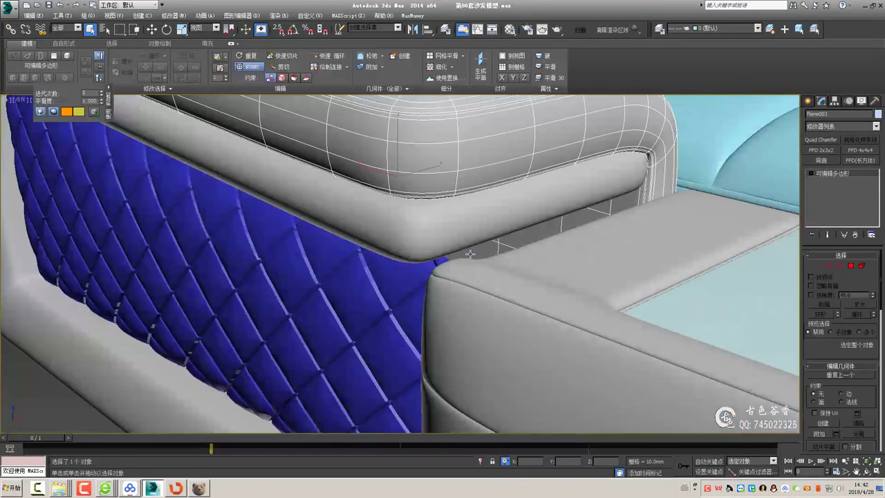
pyautogui.scroll(2, 470, 248)
pyautogui.rightClick(475, 235)
pyautogui.click(517, 228)
pyautogui.click(486, 269)
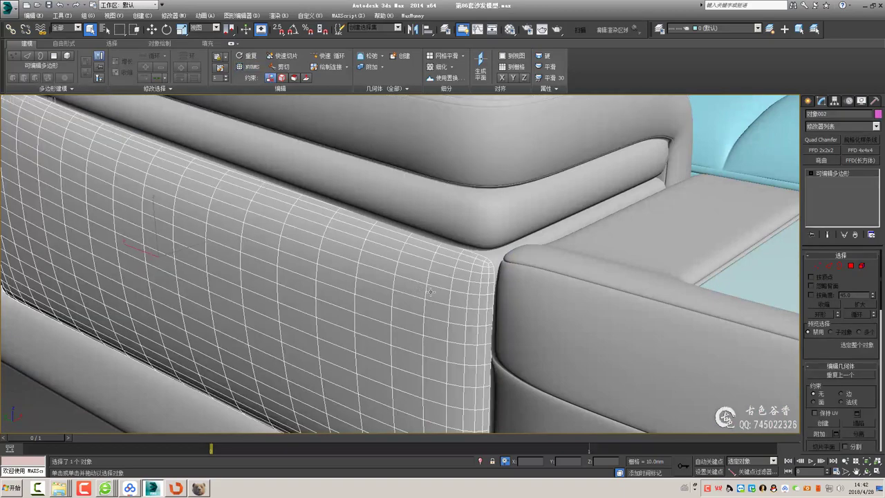
# Isolate the cushion and quilted panel with Alt+Q and zoom into the wireframe Left view
pyautogui.hotkey('alt', 'q')
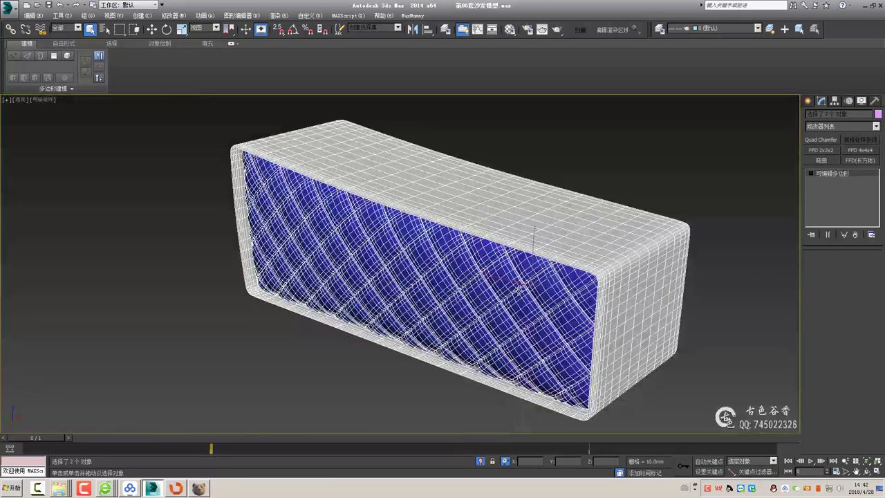
pyautogui.press('l')
pyautogui.press('F3')
pyautogui.scroll(1, 448, 279)
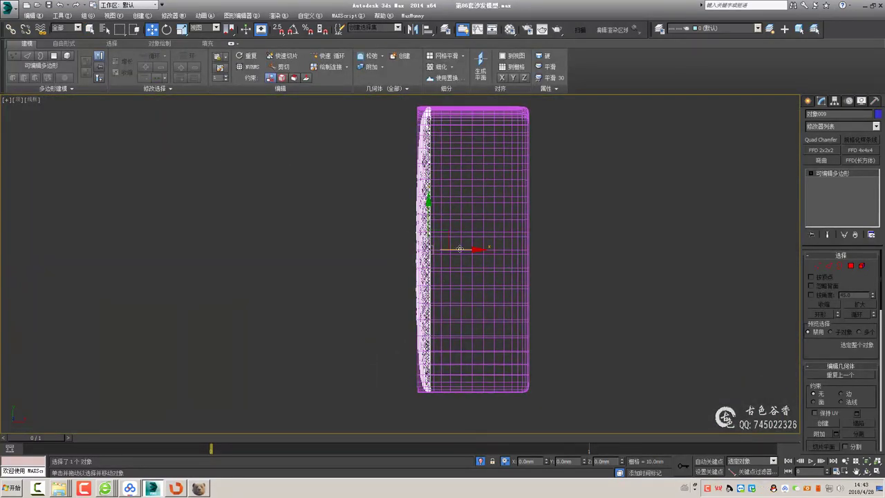
pyautogui.scroll(4, 410, 255)
pyautogui.scroll(2, 411, 254)
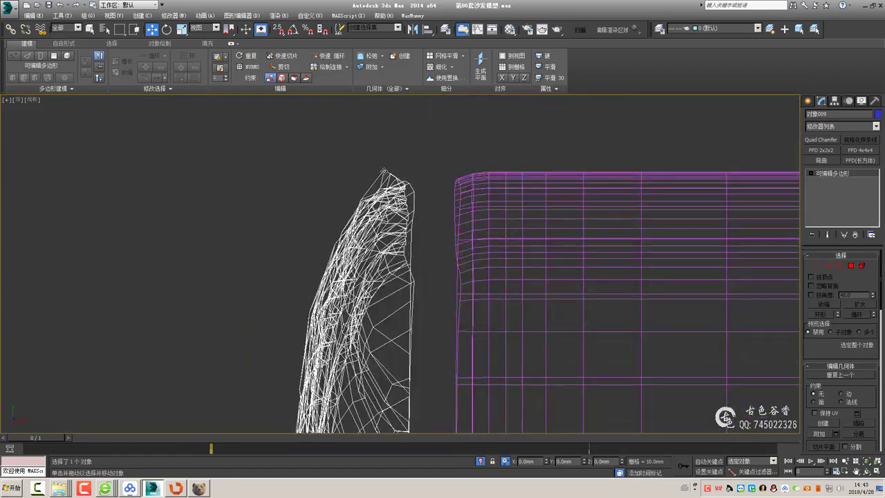
# Select the panel's open border and try Planarize on two axes, undoing both results
pyautogui.press('3')
pyautogui.click(418, 281)
pyautogui.press('p')
pyautogui.press('F3')
pyautogui.moveTo(417, 281)
pyautogui.keyDown('alt'); pyautogui.mouseDown(button='middle')
pyautogui.moveTo(303, 289)
pyautogui.moveTo(356, 235)
pyautogui.moveTo(350, 248)
pyautogui.mouseUp(button='middle'); pyautogui.keyUp('alt')
pyautogui.hotkey('alt', 'w')
pyautogui.hotkey('alt', 'w')
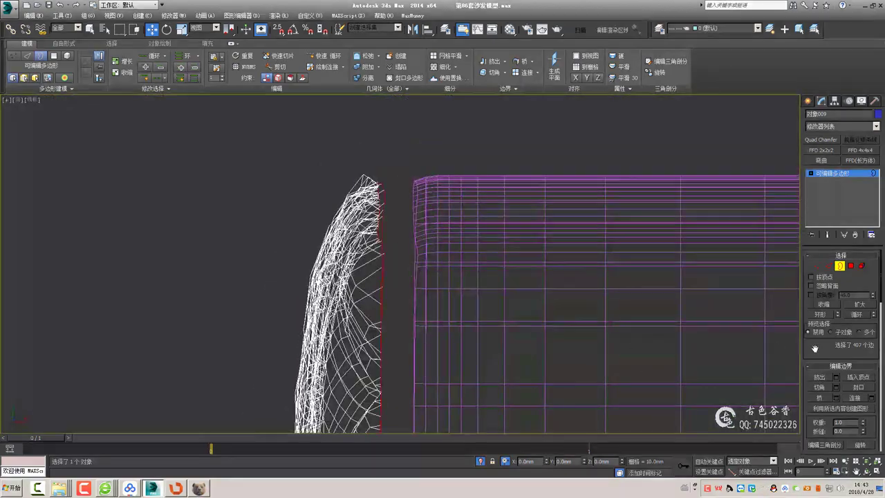
pyautogui.click(852, 345)
pyautogui.hotkey('ctrl', 'z')
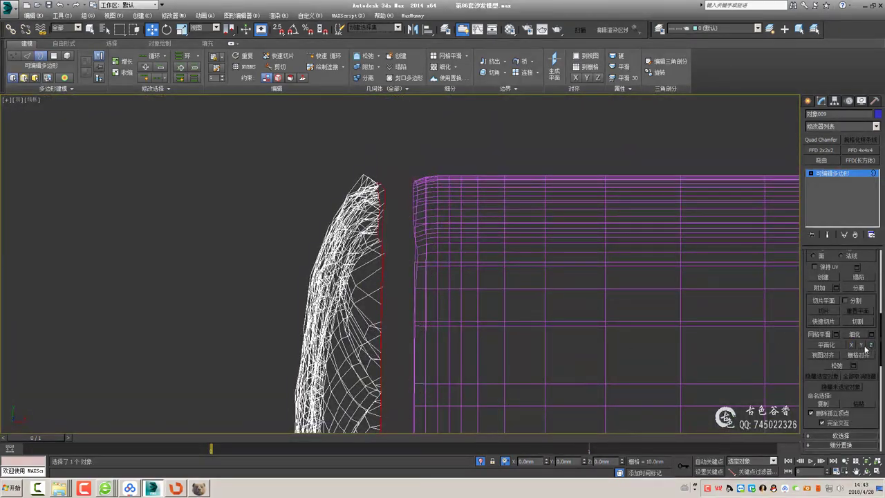
pyautogui.click(862, 345)
pyautogui.hotkey('ctrl', 'z')
# From the panel's end, keep Planarize on the remaining axis after undoing others, then exit Border level
pyautogui.press('p')
pyautogui.moveTo(297, 270)
pyautogui.keyDown('alt'); pyautogui.mouseDown(button='middle')
pyautogui.moveTo(311, 255)
pyautogui.moveTo(825, 297)
pyautogui.mouseUp(button='middle'); pyautogui.keyUp('alt')
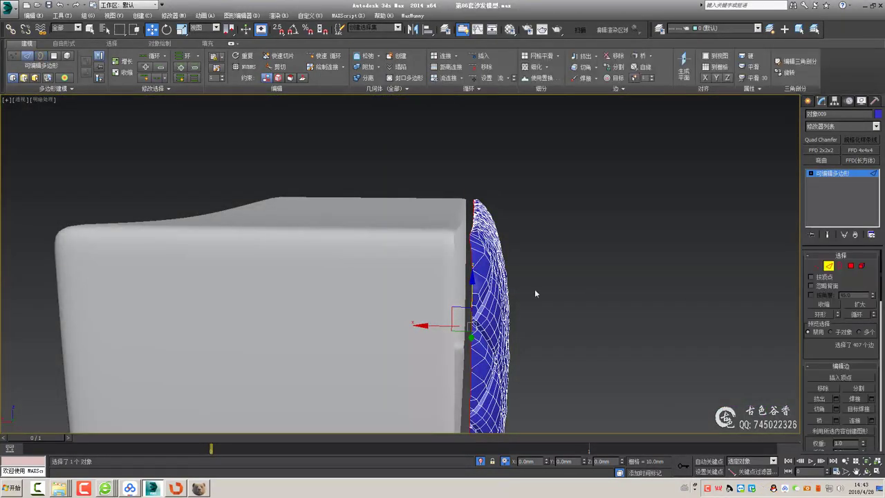
pyautogui.scroll(-3, 536, 293)
pyautogui.keyDown('alt'); pyautogui.moveTo(565, 217); pyautogui.dragTo(851, 373, button='middle'); pyautogui.keyUp('alt')
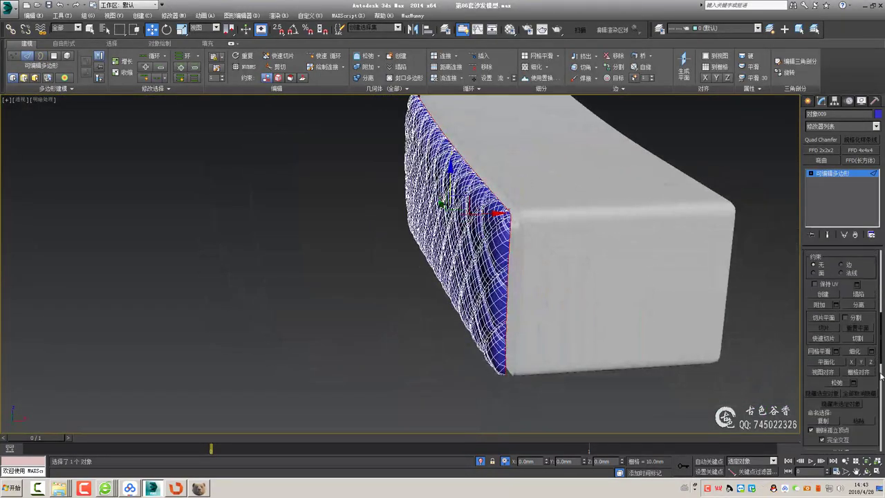
pyautogui.click(852, 362)
pyautogui.hotkey('ctrl', 'z')
pyautogui.click(861, 361)
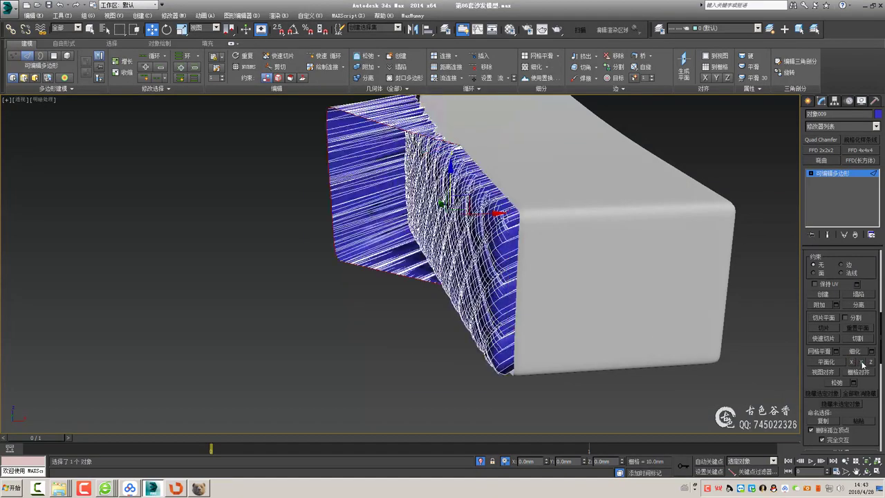
pyautogui.hotkey('ctrl', 'z')
pyautogui.click(872, 362)
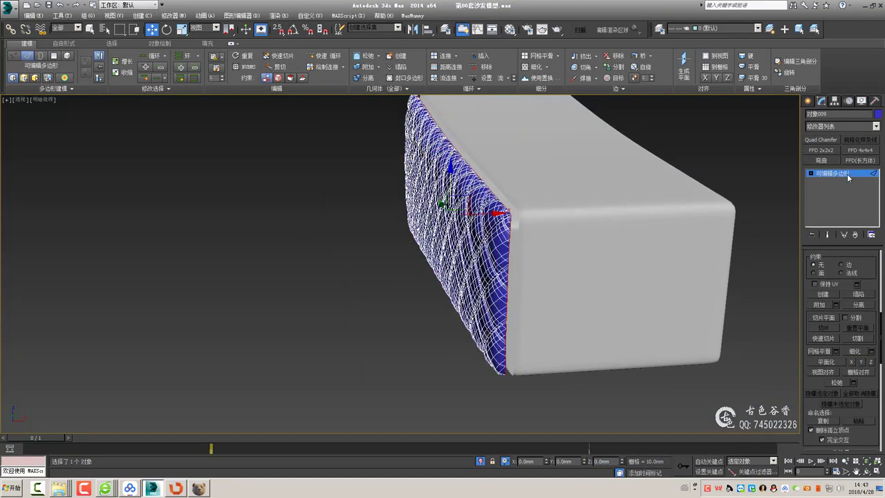
pyautogui.click(849, 178)
pyautogui.keyDown('alt'); pyautogui.moveTo(692, 263); pyautogui.dragTo(580, 249, button='middle'); pyautogui.keyUp('alt')
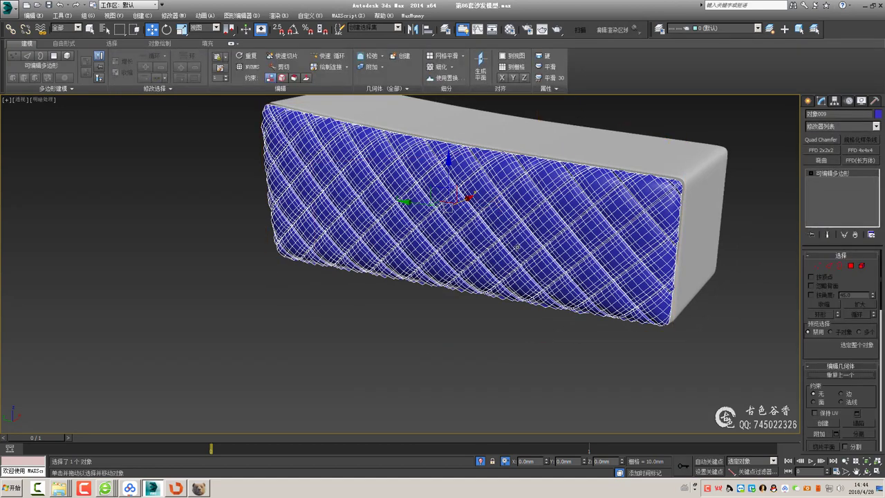
# In the enlarged side view, snap the quilted panel against the cushion front
pyautogui.keyDown('alt'); pyautogui.moveTo(516, 247); pyautogui.dragTo(514, 258, button='middle'); pyautogui.keyUp('alt')
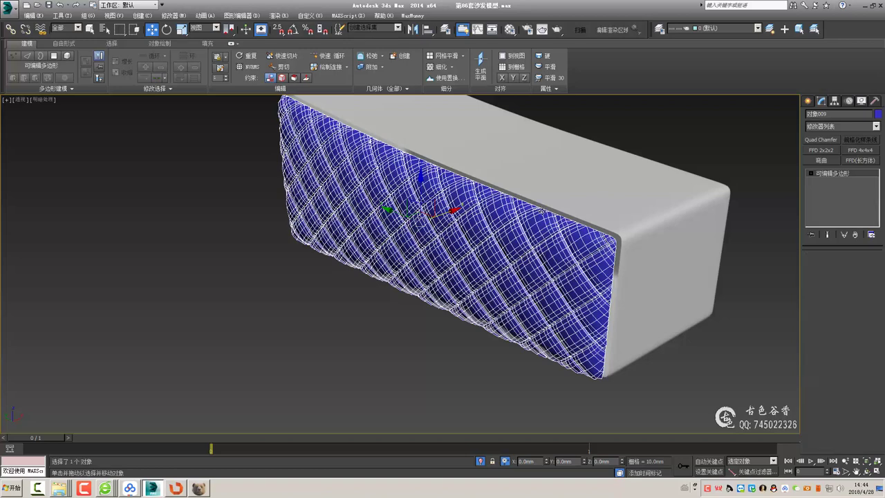
pyautogui.press('2')
pyautogui.hotkey('alt', 'w')
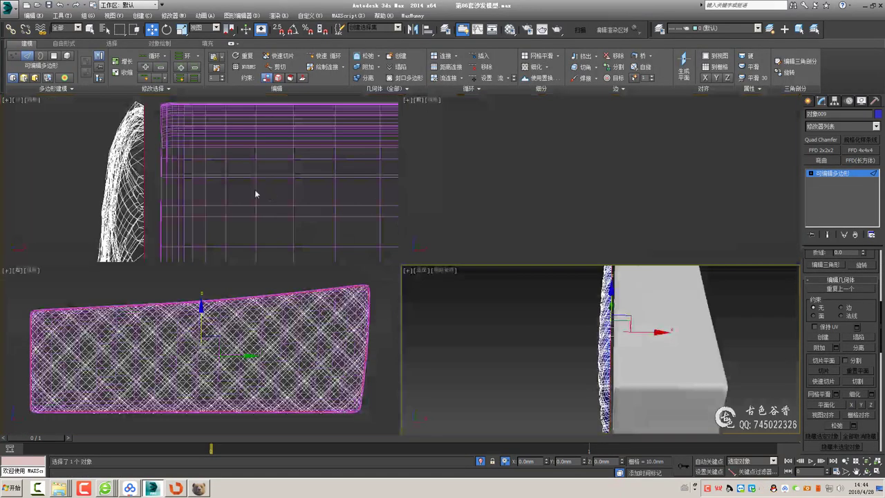
pyautogui.hotkey('alt', 'w')
pyautogui.moveTo(661, 217); pyautogui.dragTo(697, 192, button='middle')
pyautogui.press('2')
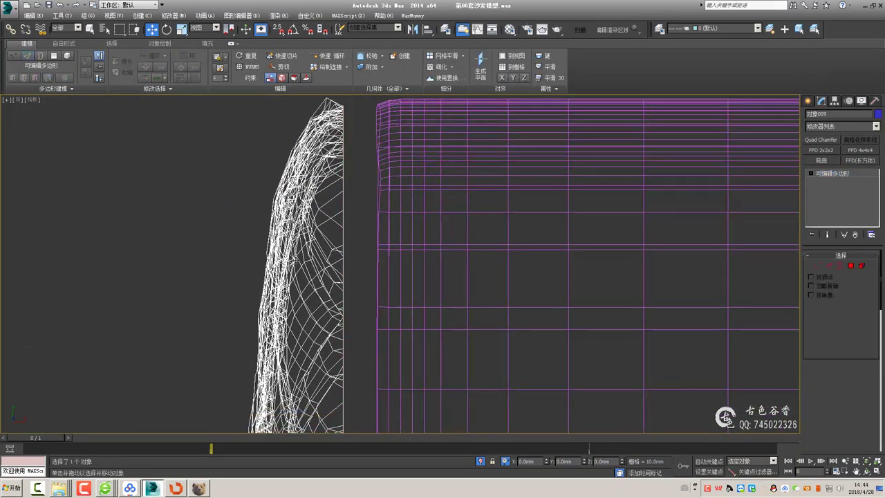
pyautogui.moveTo(342, 233); pyautogui.dragTo(394, 211)
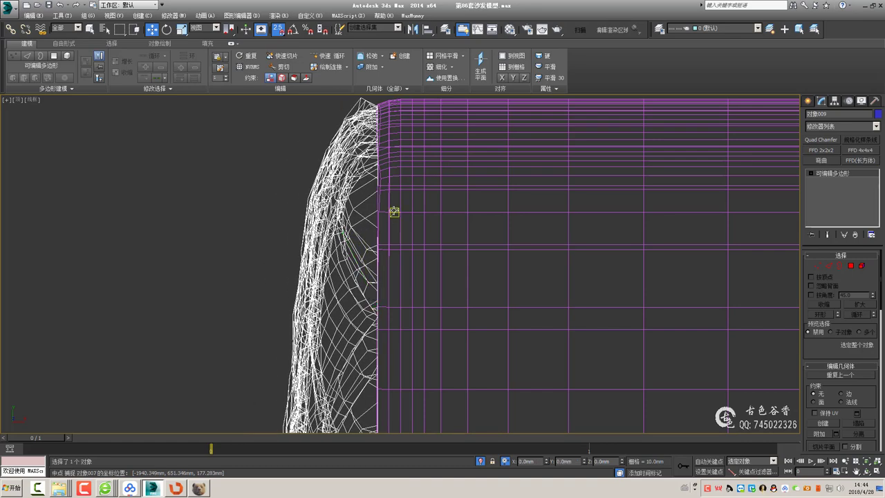
# Select the cushion and its open border to inspect the edge
pyautogui.press('q')
pyautogui.click(389, 188)
pyautogui.press('3')
pyautogui.click(377, 178)
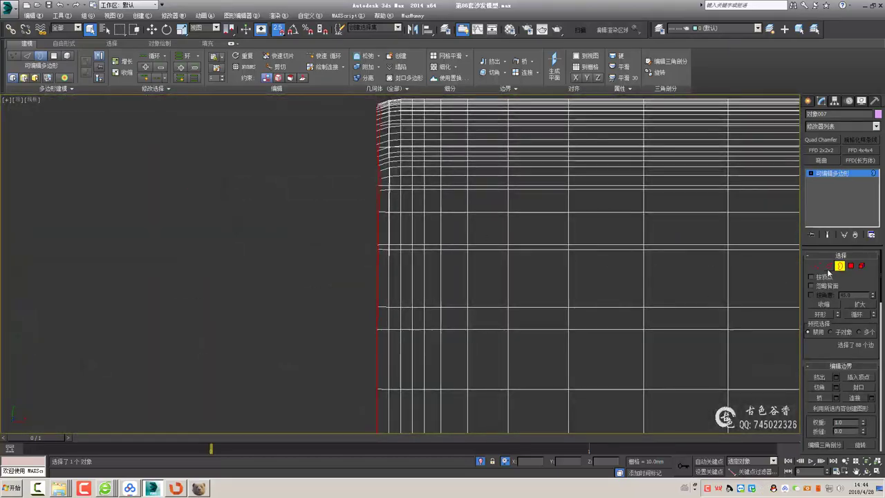
pyautogui.scroll(-3, 621, 344)
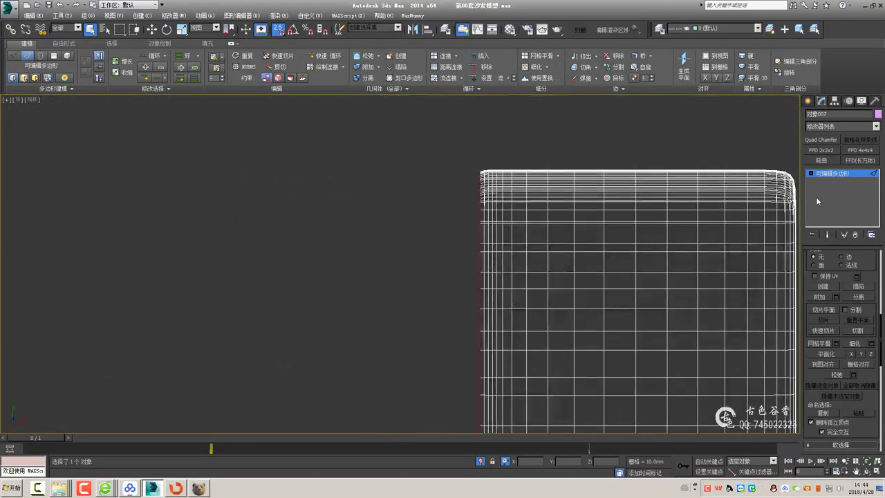
pyautogui.scroll(5, 410, 251)
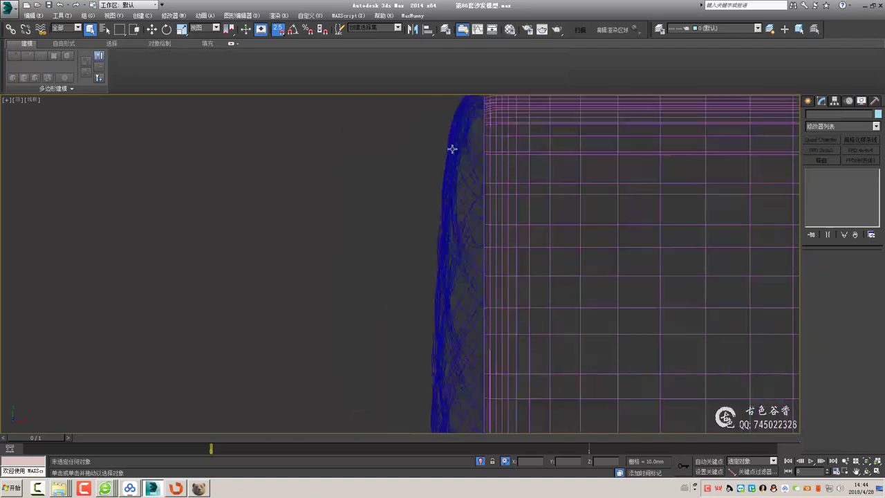
# Pull the quilted panel back, then re-snap its edge flush onto the cushion front
pyautogui.click(450, 148)
pyautogui.scroll(5, 422, 251)
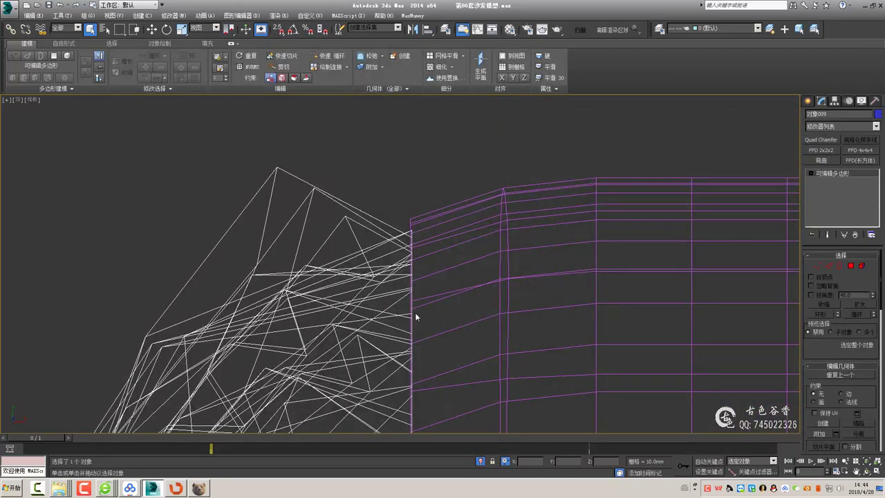
pyautogui.moveTo(415, 316); pyautogui.dragTo(425, 262, button='middle')
pyautogui.moveTo(546, 462); pyautogui.dragTo(290, 164)
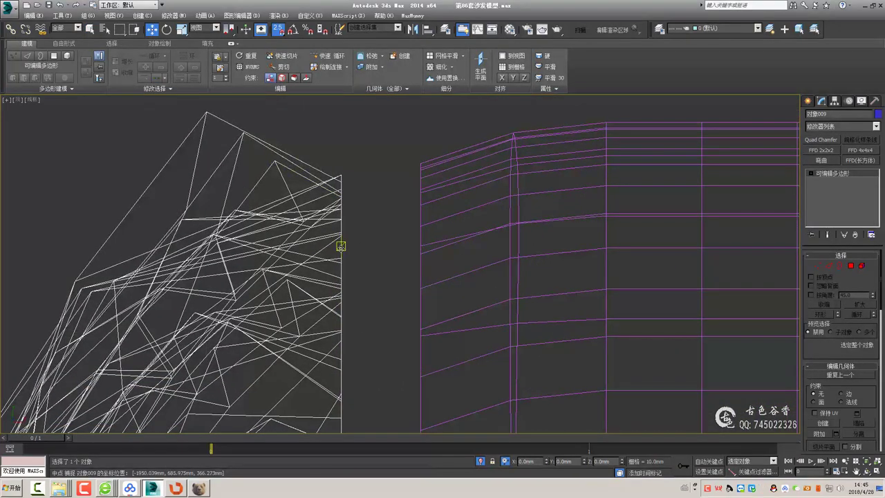
pyautogui.moveTo(341, 245); pyautogui.dragTo(420, 265)
pyautogui.scroll(-5, 420, 265)
# In shaded Perspective, inspect the fit at the cushion's rounded corner and side
pyautogui.hotkey('alt', 'w')
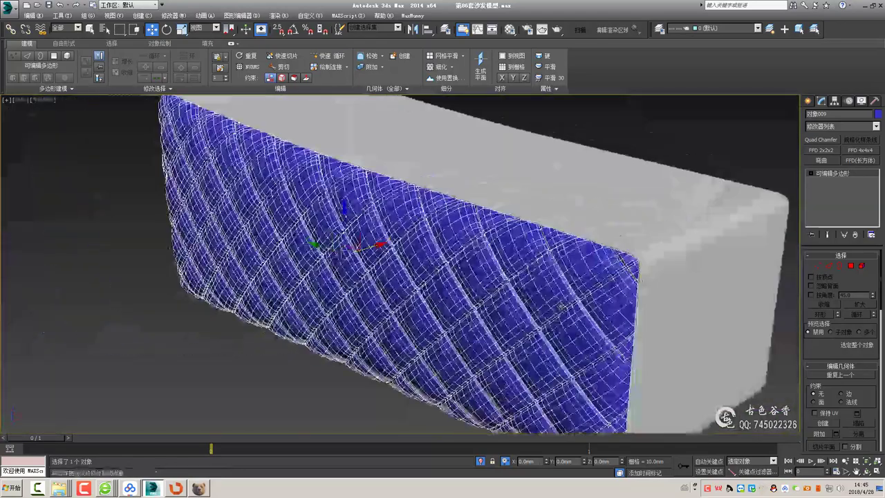
pyautogui.keyDown('alt'); pyautogui.moveTo(562, 306); pyautogui.dragTo(526, 255, button='middle'); pyautogui.keyUp('alt')
pyautogui.scroll(3, 518, 257)
pyautogui.scroll(-2, 528, 253)
pyautogui.scroll(1, 517, 258)
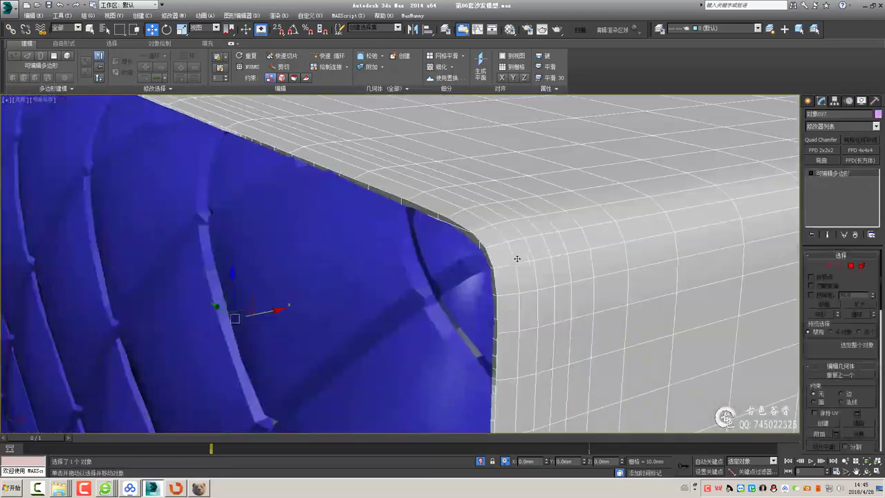
pyautogui.scroll(-2, 517, 259)
pyautogui.keyDown('alt'); pyautogui.moveTo(468, 264); pyautogui.dragTo(696, 397, button='middle'); pyautogui.keyUp('alt')
# Select the quilted panel, then deselect everything at the cushion's front to judge the shaded fit
pyautogui.press('q')
pyautogui.click(429, 253)
pyautogui.scroll(2, 468, 252)
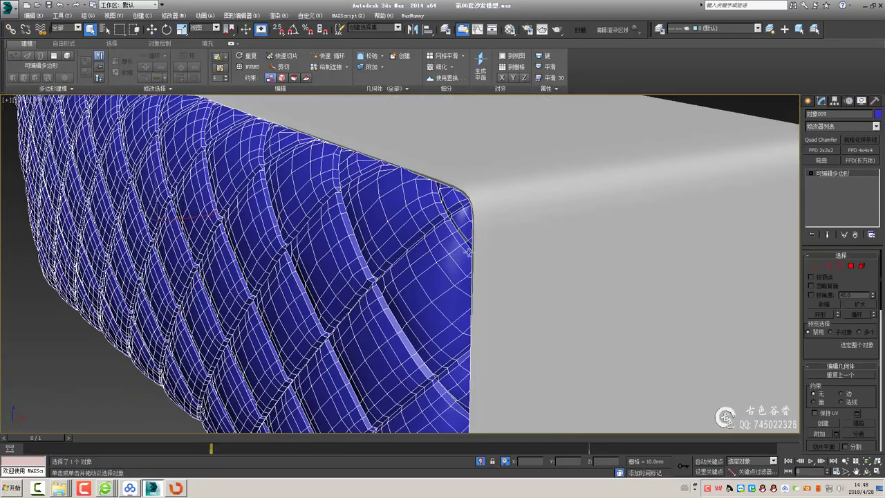
pyautogui.scroll(-2, 468, 252)
pyautogui.keyDown('alt'); pyautogui.moveTo(469, 252); pyautogui.dragTo(488, 292, button='middle'); pyautogui.keyUp('alt')
pyautogui.hotkey('ctrl', 'd')
pyautogui.scroll(2, 488, 293)
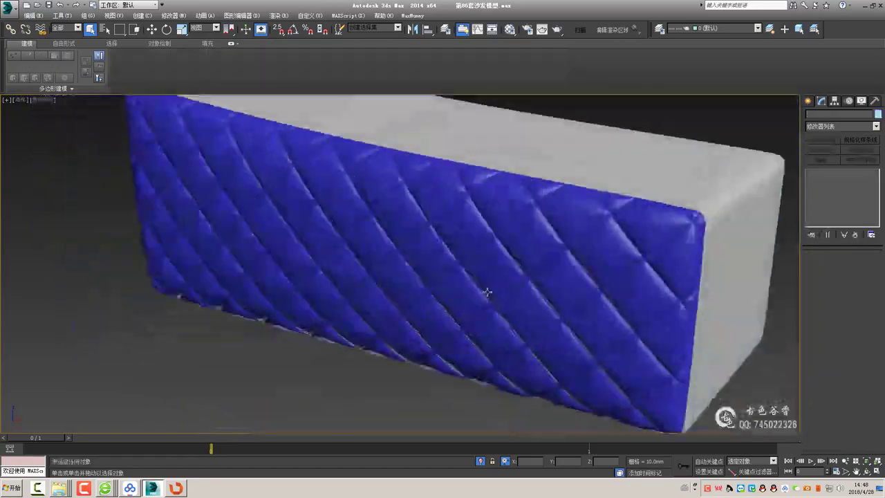
pyautogui.scroll(-2, 488, 293)
# Compare the quilted panel and grey cushion, then return to the enlarged side view
pyautogui.click(487, 293)
pyautogui.click(692, 276)
pyautogui.scroll(2, 532, 275)
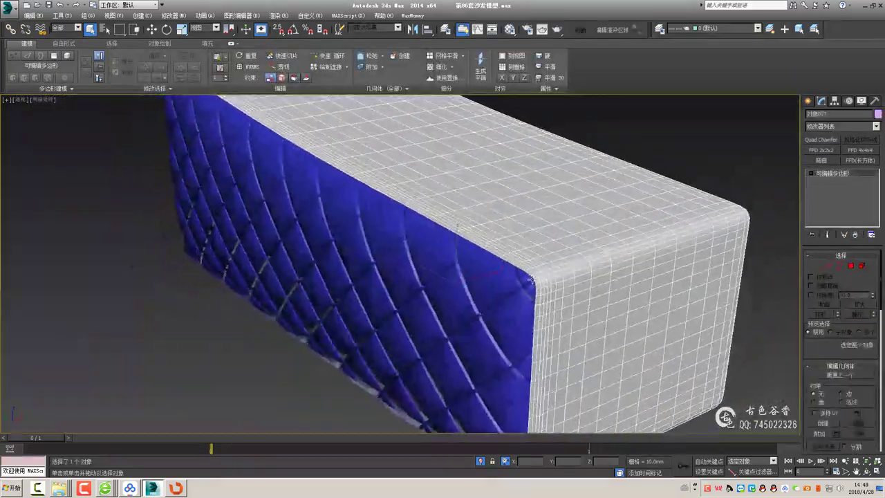
pyautogui.scroll(-2, 531, 278)
pyautogui.click(459, 276)
pyautogui.hotkey('alt', 'w')
pyautogui.hotkey('alt', 'w')
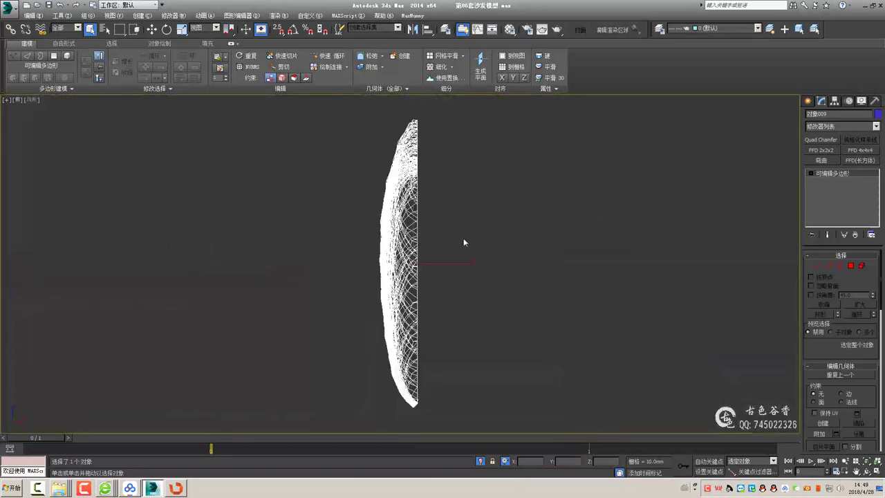
# With vertex snapping on, select the notch-peak and stray top-edge vertices of the panel
pyautogui.scroll(5, 464, 242)
pyautogui.scroll(3, 464, 242)
pyautogui.press('1')
pyautogui.press('w')
pyautogui.press('s')
pyautogui.click(537, 215)
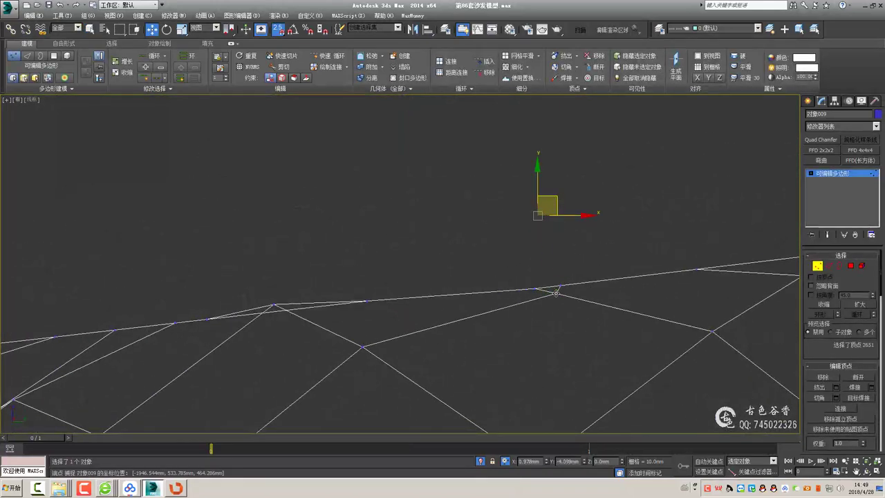
pyautogui.press('1')
pyautogui.click(551, 306)
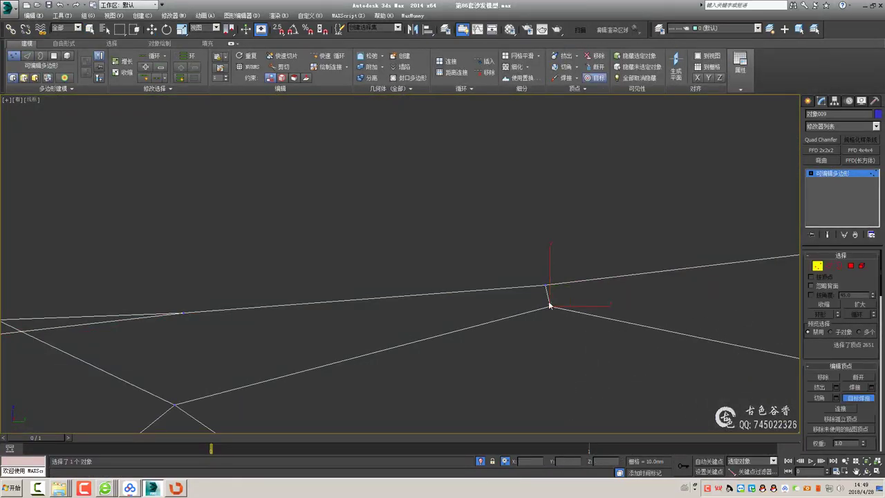
# Check the panel's top edge in shaded view at an angle, then resume vertex editing
pyautogui.press('F3')
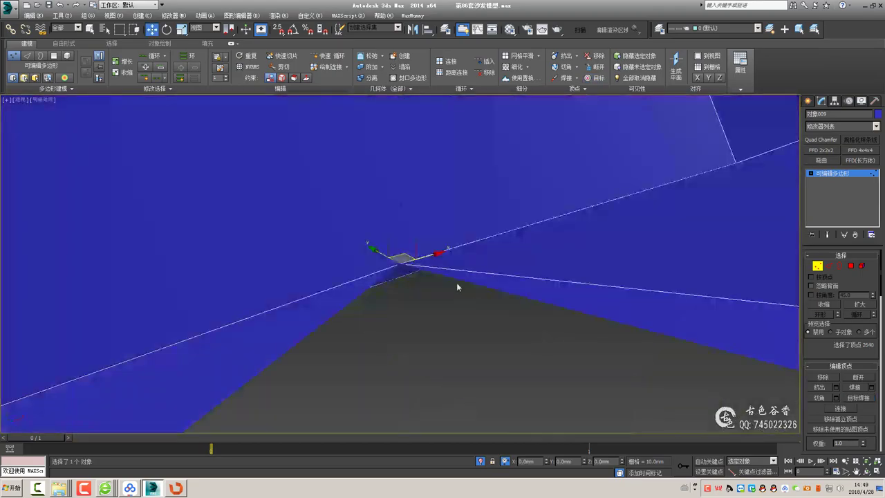
pyautogui.scroll(-3, 456, 283)
pyautogui.moveTo(457, 282)
pyautogui.keyDown('alt'); pyautogui.mouseDown(button='middle')
pyautogui.moveTo(495, 309)
pyautogui.moveTo(563, 316)
pyautogui.mouseUp(button='middle'); pyautogui.keyUp('alt')
pyautogui.scroll(3, 495, 309)
pyautogui.hotkey('alt', 'w')
pyautogui.hotkey('alt', 'w')
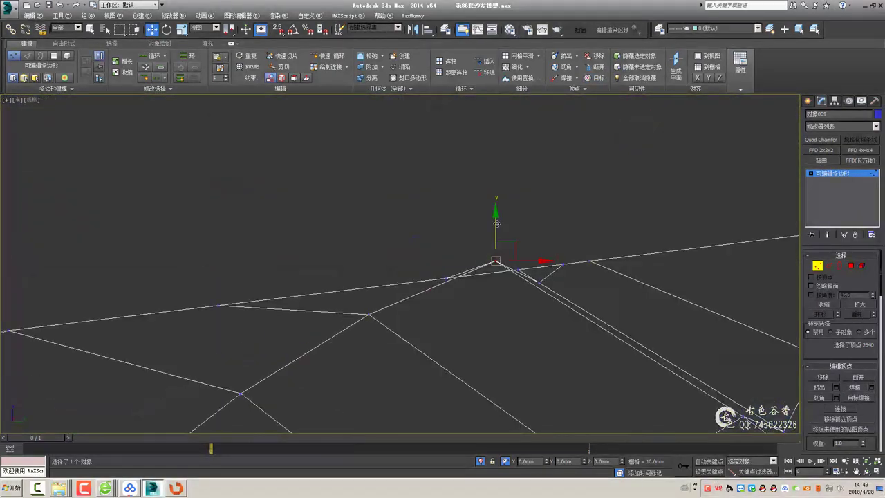
pyautogui.keyDown('alt'); pyautogui.moveTo(499, 262); pyautogui.dragTo(483, 289, button='middle'); pyautogui.keyUp('alt')
pyautogui.press('2')
pyautogui.press('1')
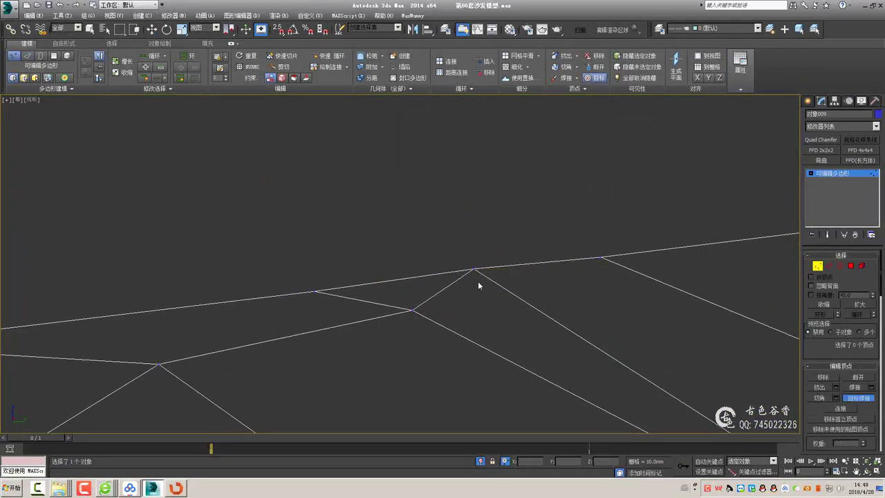
# Weld three notch vertices onto the top border and check the result shaded
pyautogui.hotkey('ctrl', 'z')
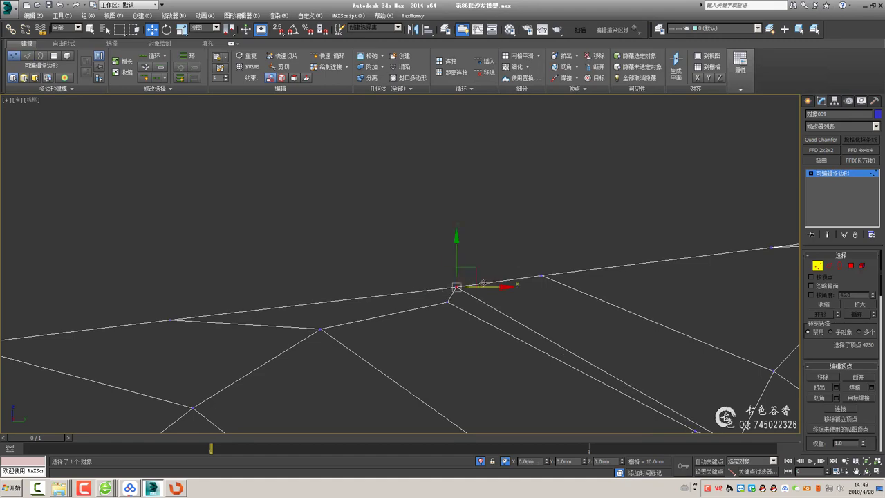
pyautogui.hotkey('ctrl', 'z')
pyautogui.hotkey('ctrl', 'z')
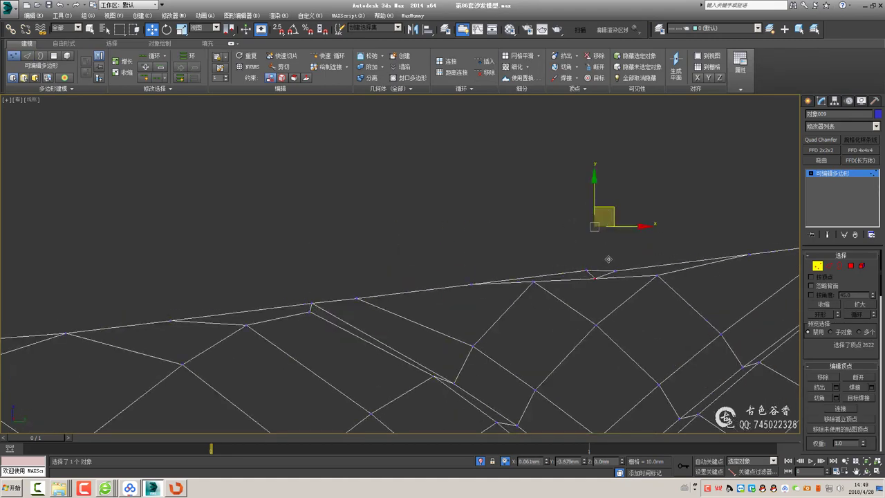
pyautogui.hotkey('ctrl', 'z')
pyautogui.hotkey('ctrl', 'z')
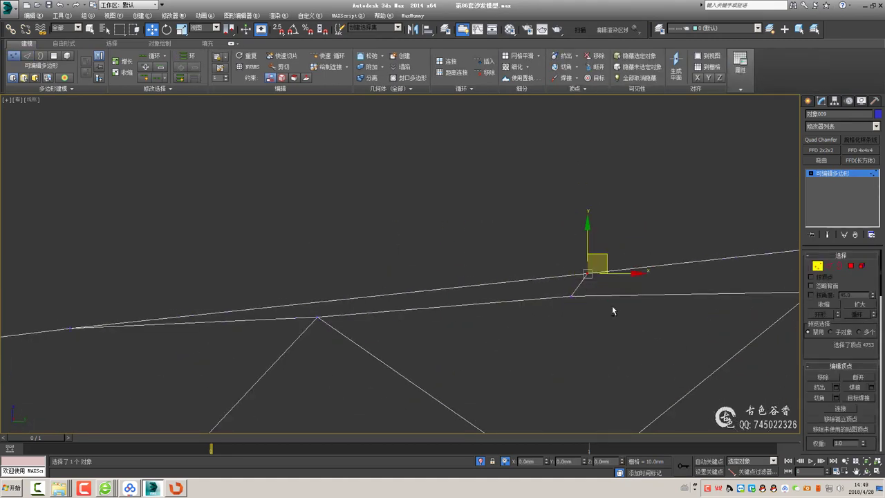
pyautogui.press('F3')
pyautogui.moveTo(613, 307)
pyautogui.keyDown('alt'); pyautogui.mouseDown(button='middle')
pyautogui.moveTo(540, 303)
pyautogui.moveTo(512, 290)
pyautogui.moveTo(516, 301)
pyautogui.moveTo(509, 293)
pyautogui.moveTo(471, 297)
pyautogui.moveTo(500, 302)
pyautogui.mouseUp(button='middle'); pyautogui.keyUp('alt')
# Weld a stray vertex onto the matching vertex on the quilted panel's top edge
pyautogui.press('2')
pyautogui.click(546, 318)
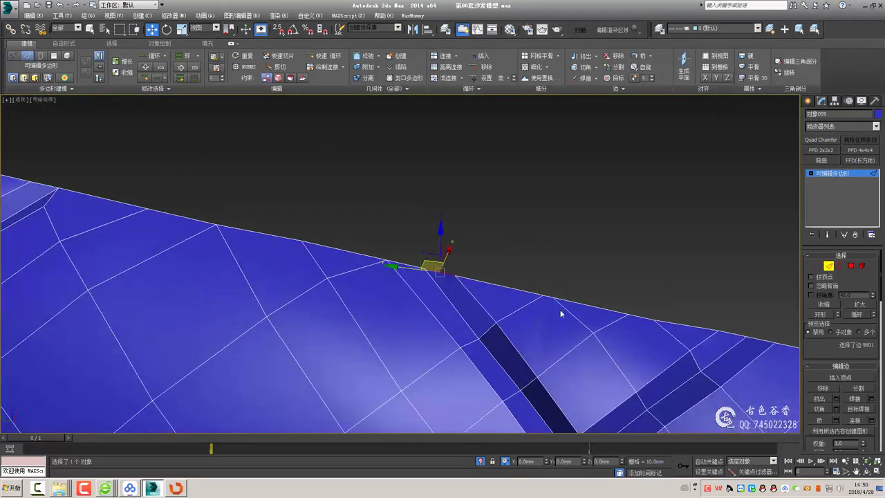
pyautogui.moveTo(563, 312)
pyautogui.keyDown('alt'); pyautogui.mouseDown(button='middle')
pyautogui.moveTo(563, 303)
pyautogui.moveTo(343, 256)
pyautogui.mouseUp(button='middle'); pyautogui.keyUp('alt')
pyautogui.keyDown('alt'); pyautogui.moveTo(444, 278); pyautogui.dragTo(565, 302, button='middle'); pyautogui.keyUp('alt')
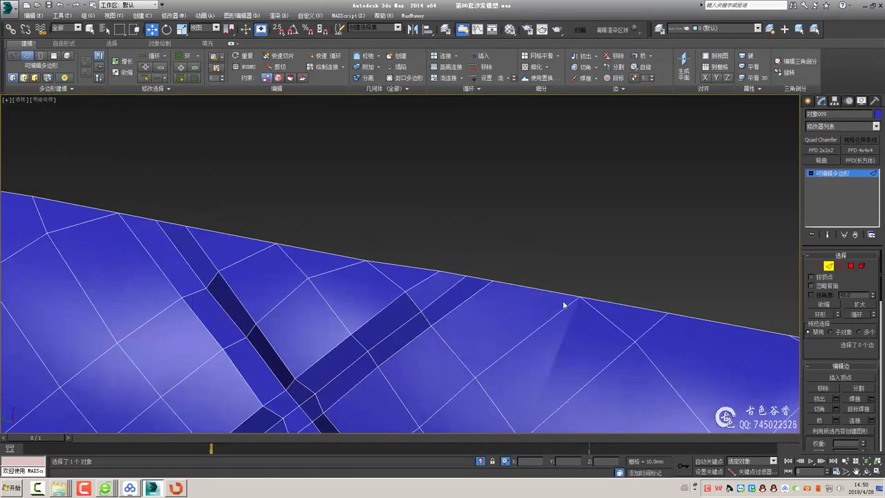
pyautogui.moveTo(510, 259); pyautogui.dragTo(546, 296)
pyautogui.moveTo(545, 297)
pyautogui.keyDown('alt'); pyautogui.mouseDown(button='middle')
pyautogui.moveTo(650, 311)
pyautogui.moveTo(509, 306)
pyautogui.mouseUp(button='middle'); pyautogui.keyUp('alt')
pyautogui.press('1')
pyautogui.press('2')
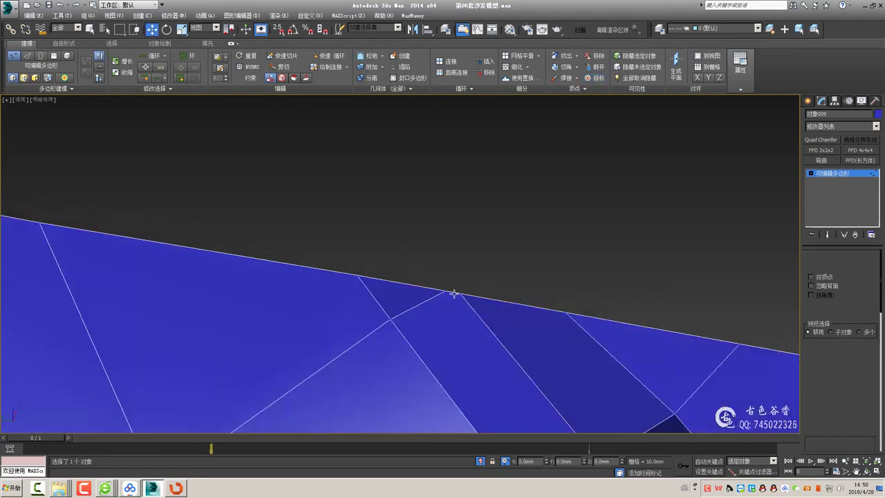
pyautogui.moveTo(452, 295)
pyautogui.keyDown('alt'); pyautogui.mouseDown(button='middle')
pyautogui.moveTo(524, 323)
pyautogui.moveTo(625, 314)
pyautogui.moveTo(526, 290)
pyautogui.moveTo(581, 295)
pyautogui.moveTo(547, 310)
pyautogui.moveTo(550, 320)
pyautogui.moveTo(535, 316)
pyautogui.moveTo(579, 237)
pyautogui.mouseUp(button='middle'); pyautogui.keyUp('alt')
pyautogui.scroll(3, 529, 282)
pyautogui.scroll(3, 474, 251)
pyautogui.press('2')
pyautogui.keyDown('alt'); pyautogui.moveTo(611, 273); pyautogui.dragTo(432, 225, button='middle'); pyautogui.keyUp('alt')
pyautogui.press('1')
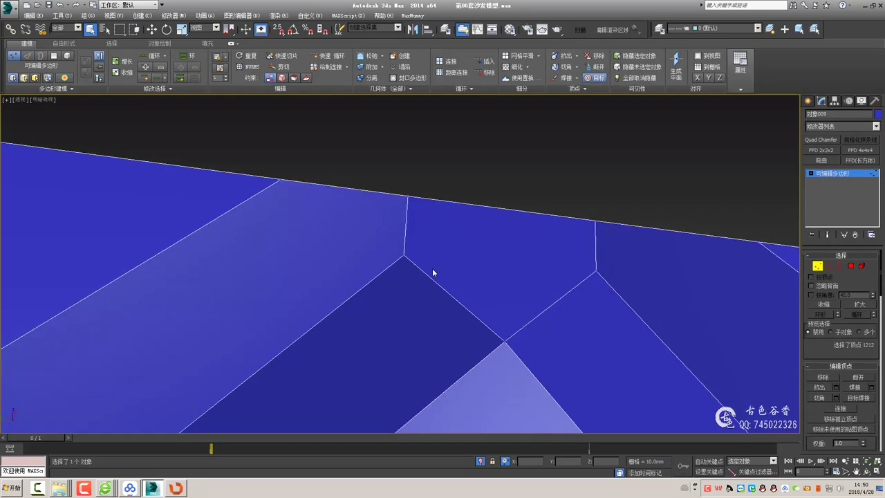
pyautogui.click(407, 201)
# Inspect the rest of the top edge and select the two vertices at the seam end
pyautogui.moveTo(394, 201)
pyautogui.mouseDown(button='middle')
pyautogui.moveTo(494, 233)
pyautogui.moveTo(451, 246)
pyautogui.mouseUp(button='middle')
pyautogui.scroll(5, 569, 253)
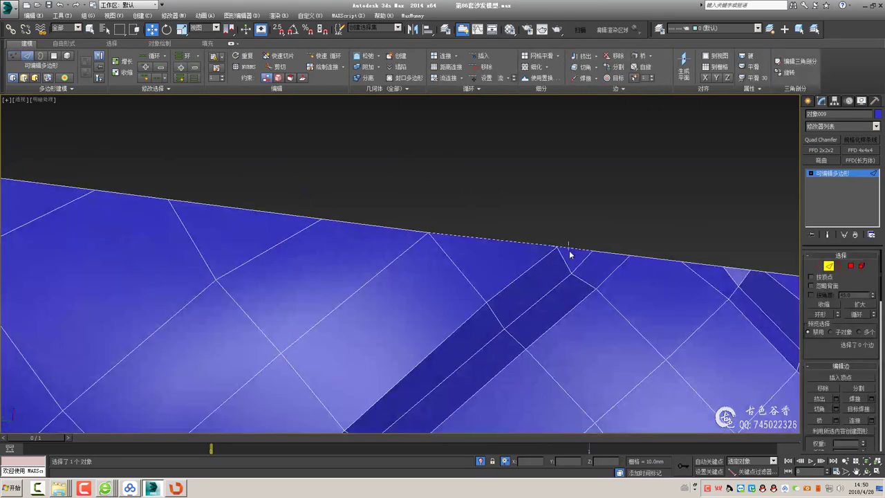
pyautogui.scroll(-2, 563, 254)
pyautogui.scroll(-1, 592, 282)
pyautogui.scroll(-2, 591, 278)
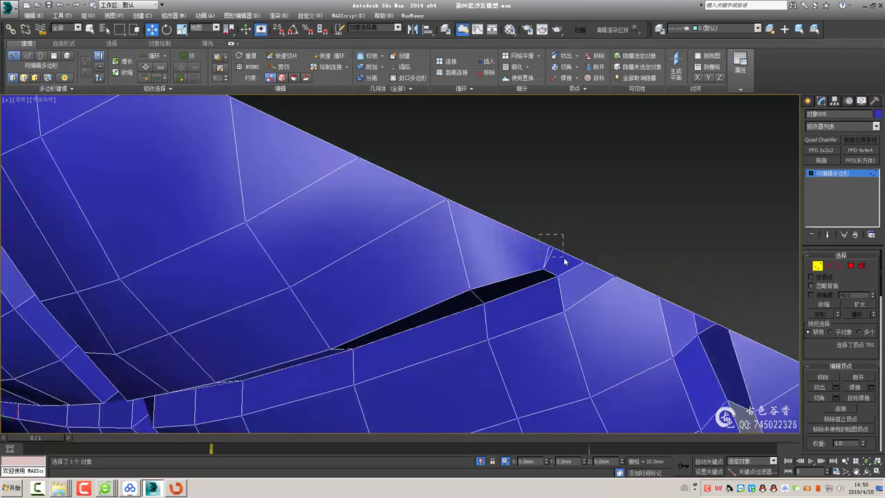
pyautogui.scroll(2, 561, 257)
pyautogui.moveTo(694, 293)
pyautogui.mouseDown(button='middle')
pyautogui.moveTo(526, 281)
pyautogui.moveTo(478, 233)
pyautogui.mouseUp(button='middle')
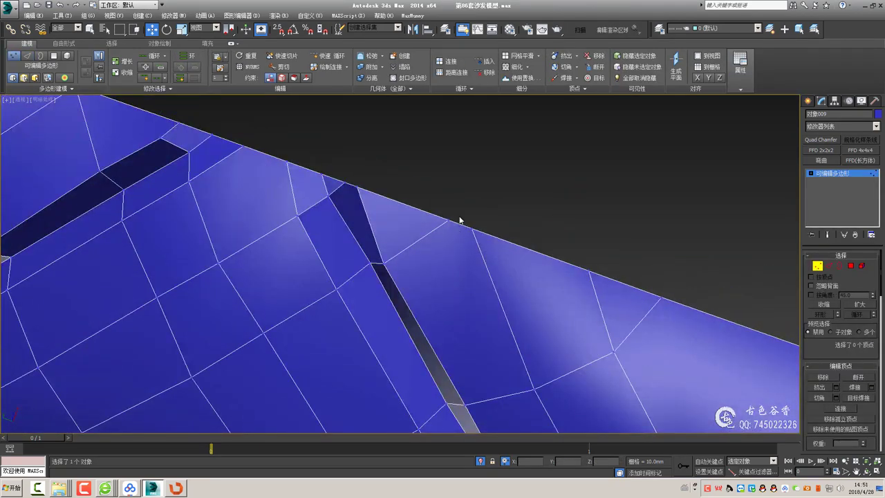
pyautogui.press('2')
pyautogui.moveTo(652, 303); pyautogui.dragTo(343, 231, button='middle')
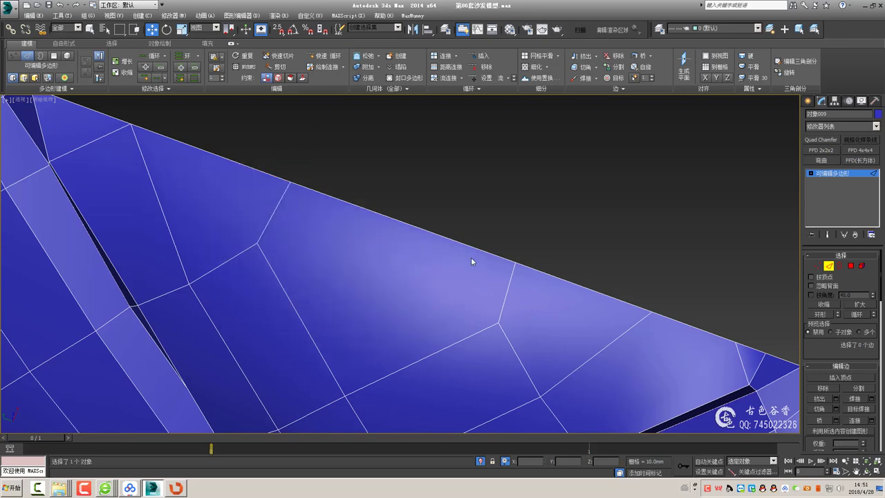
pyautogui.press('1')
pyautogui.scroll(-2, 512, 276)
pyautogui.moveTo(553, 304)
pyautogui.keyDown('alt'); pyautogui.mouseDown(button='middle')
pyautogui.moveTo(595, 311)
pyautogui.moveTo(470, 251)
pyautogui.mouseUp(button='middle'); pyautogui.keyUp('alt')
pyautogui.scroll(2, 611, 320)
pyautogui.moveTo(583, 346); pyautogui.dragTo(470, 284, button='middle')
pyautogui.press('2')
pyautogui.moveTo(618, 362); pyautogui.dragTo(621, 339, button='middle')
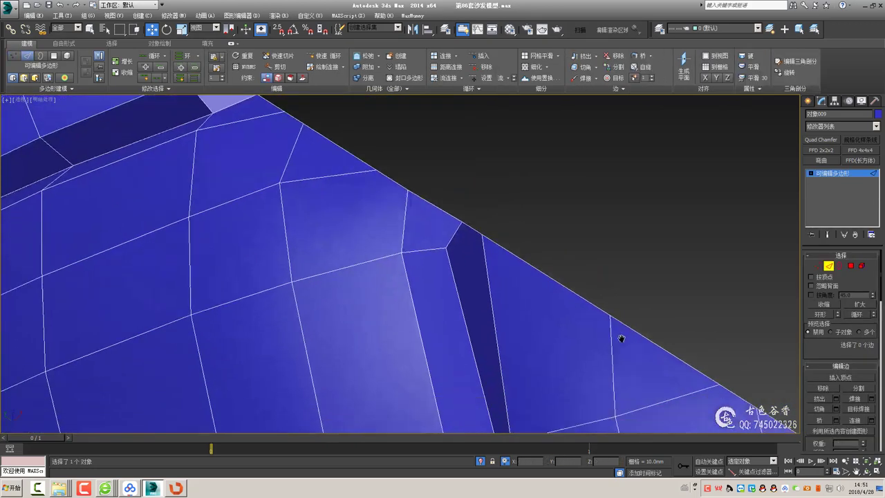
pyautogui.scroll(2, 622, 339)
pyautogui.scroll(-2, 641, 320)
pyautogui.press('1')
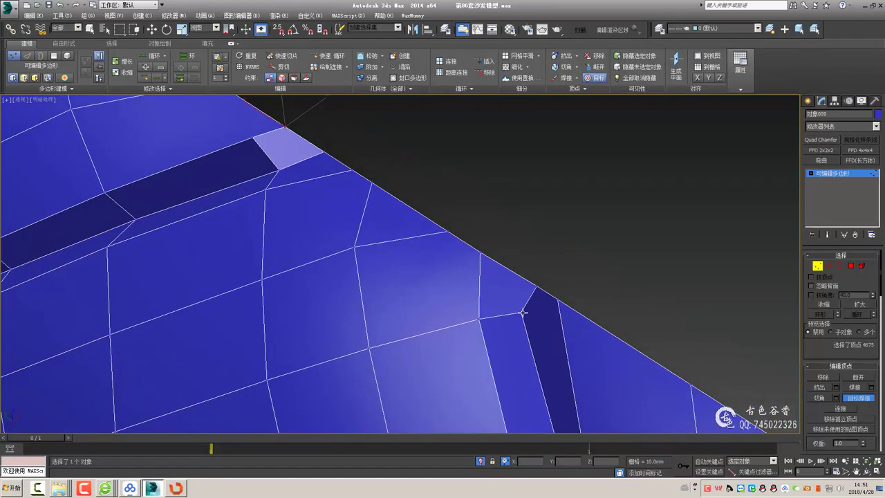
pyautogui.scroll(-2, 587, 341)
pyautogui.scroll(2, 587, 340)
pyautogui.press('2')
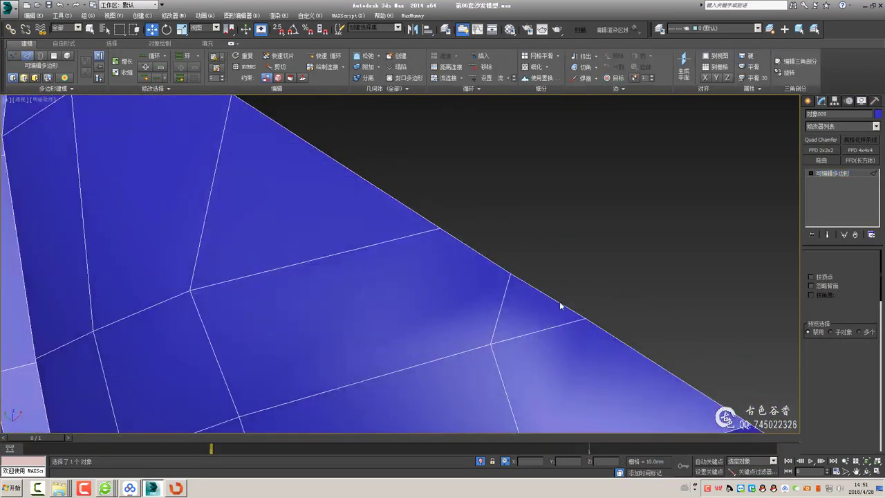
pyautogui.moveTo(623, 332); pyautogui.dragTo(587, 314, button='middle')
pyautogui.scroll(-4, 588, 314)
pyautogui.scroll(2, 608, 275)
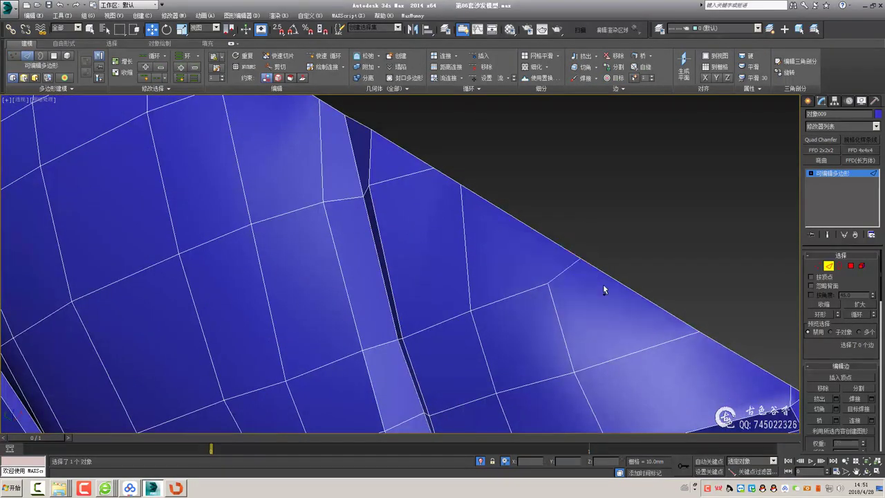
pyautogui.scroll(-2, 596, 288)
pyautogui.scroll(2, 584, 267)
pyautogui.scroll(1, 614, 286)
pyautogui.press('q')
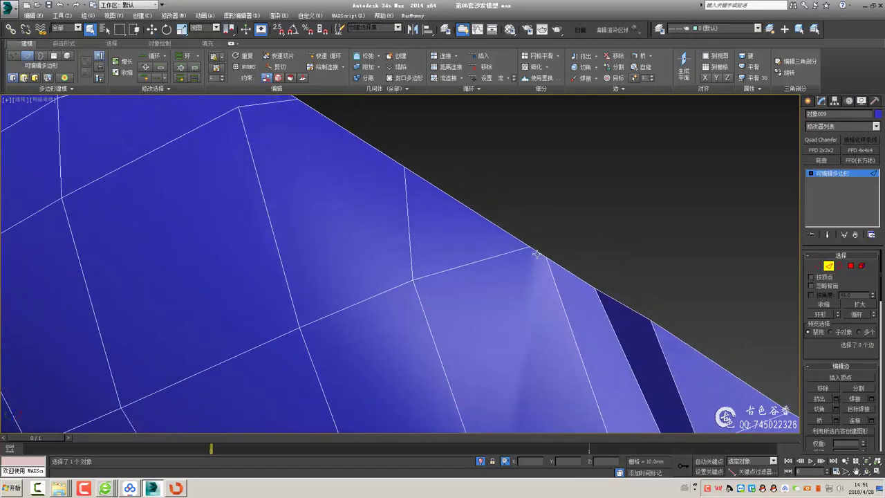
pyautogui.scroll(-2, 537, 255)
pyautogui.press('1')
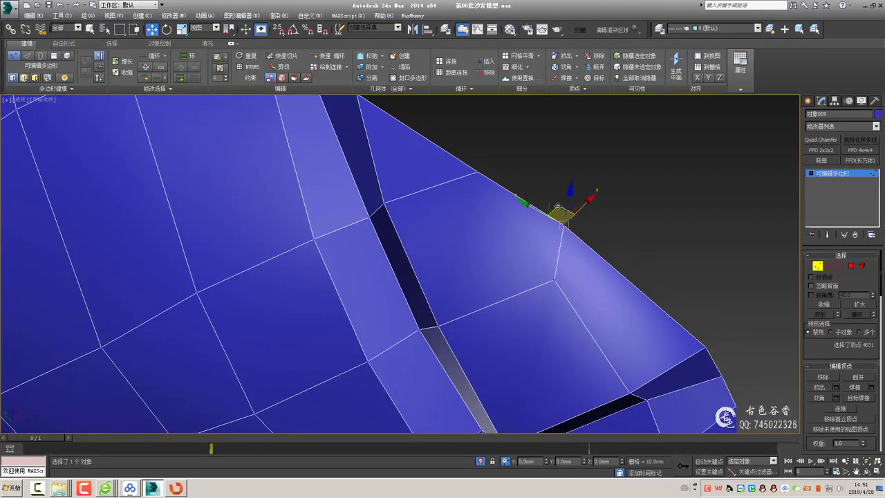
pyautogui.scroll(-3, 573, 217)
pyautogui.scroll(3, 613, 247)
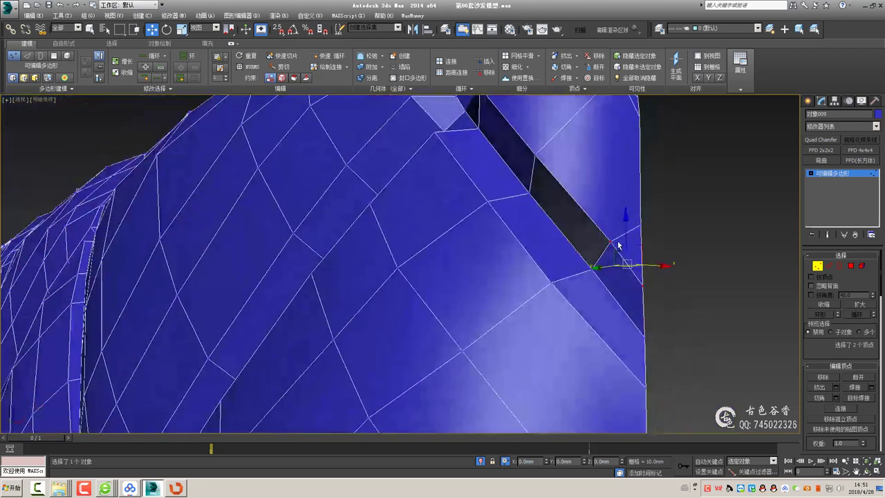
pyautogui.moveTo(616, 220); pyautogui.dragTo(634, 243)
# Target-weld two stray side-border vertices onto their neighbouring border vertices to close the gap
pyautogui.scroll(2, 629, 235)
pyautogui.scroll(-1, 628, 237)
pyautogui.press('2')
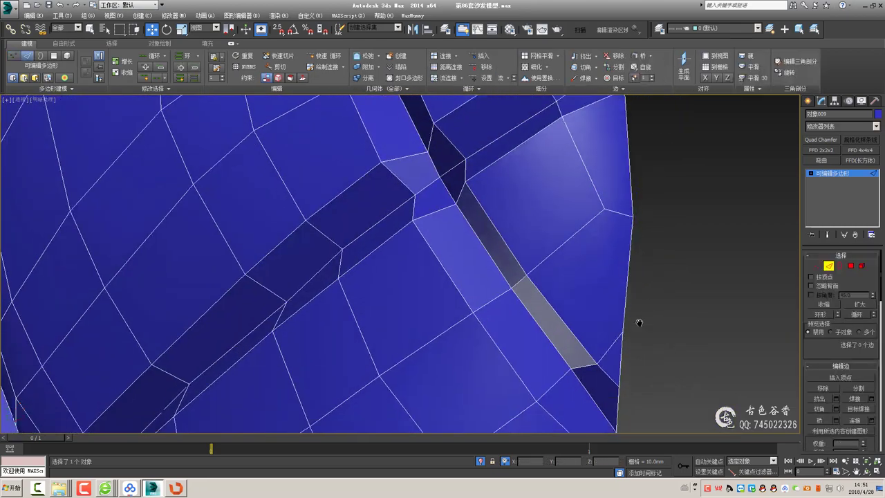
pyautogui.scroll(2, 622, 201)
pyautogui.press('1')
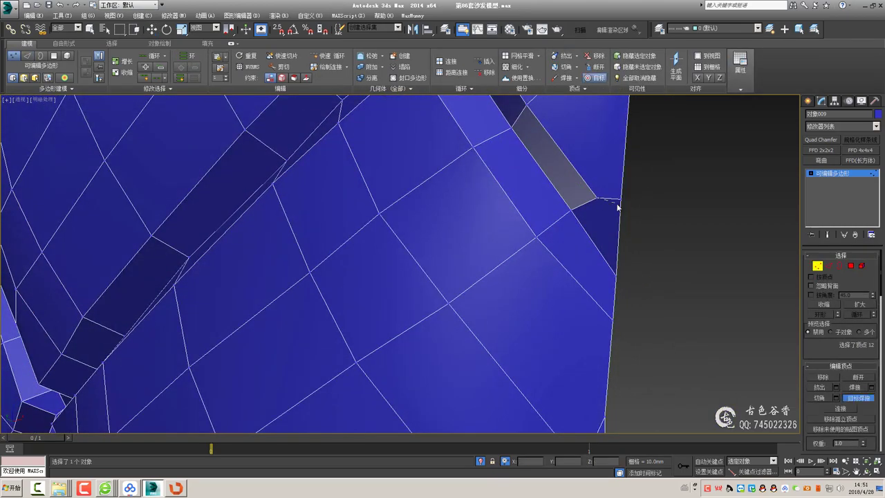
pyautogui.scroll(-3, 646, 215)
pyautogui.scroll(3, 635, 202)
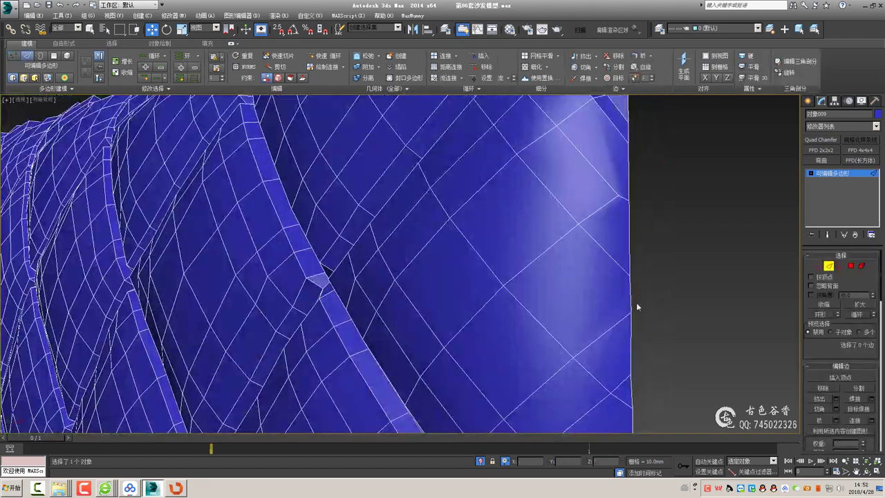
pyautogui.keyDown('alt'); pyautogui.moveTo(627, 183); pyautogui.dragTo(615, 235, button='middle'); pyautogui.keyUp('alt')
pyautogui.press('w')
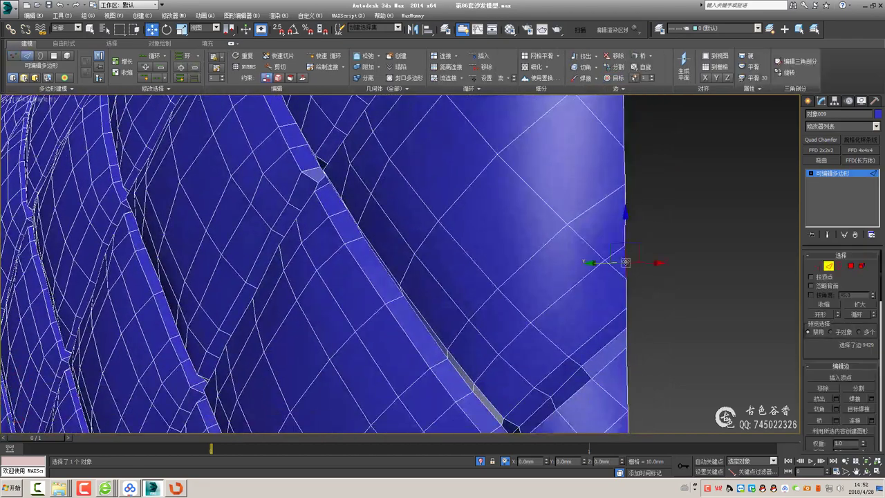
pyautogui.click(629, 262)
pyautogui.scroll(5, 607, 259)
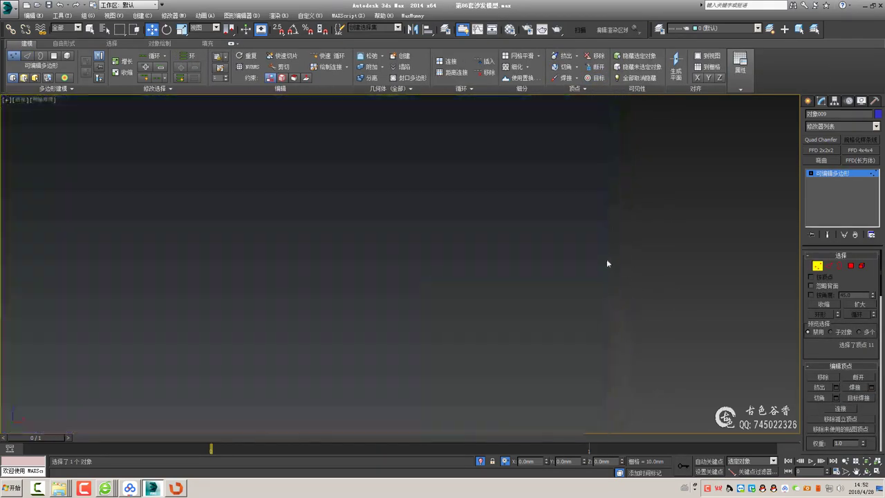
pyautogui.click(574, 205)
pyautogui.scroll(3, 632, 256)
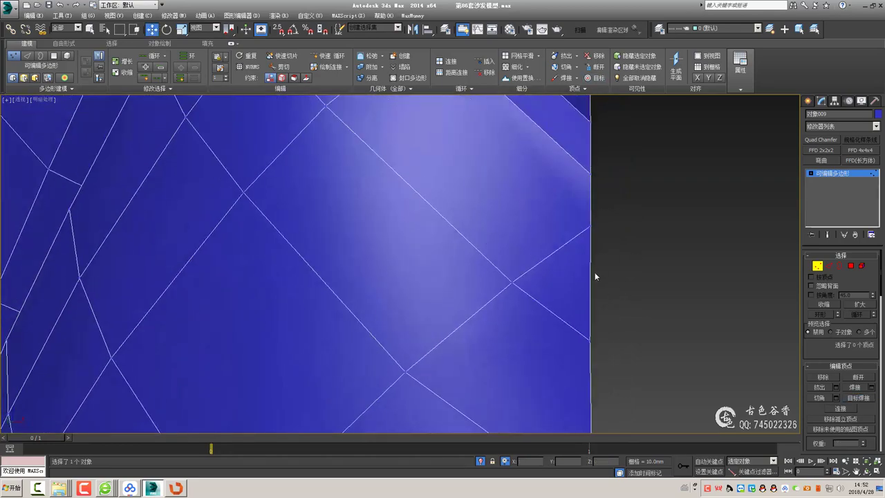
pyautogui.scroll(-3, 595, 271)
pyautogui.scroll(2, 607, 297)
pyautogui.scroll(2, 600, 291)
pyautogui.moveTo(578, 274); pyautogui.dragTo(591, 326)
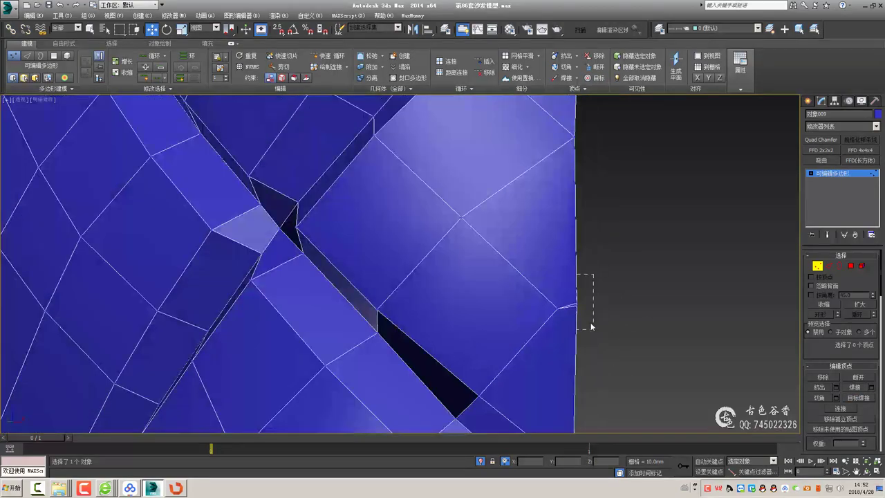
pyautogui.click(576, 305)
pyautogui.scroll(3, 585, 260)
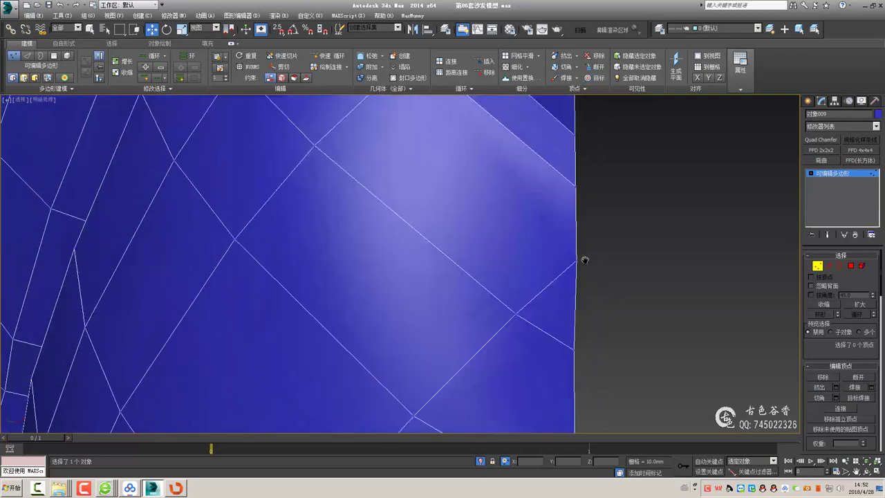
pyautogui.scroll(2, 565, 300)
pyautogui.scroll(-2, 575, 254)
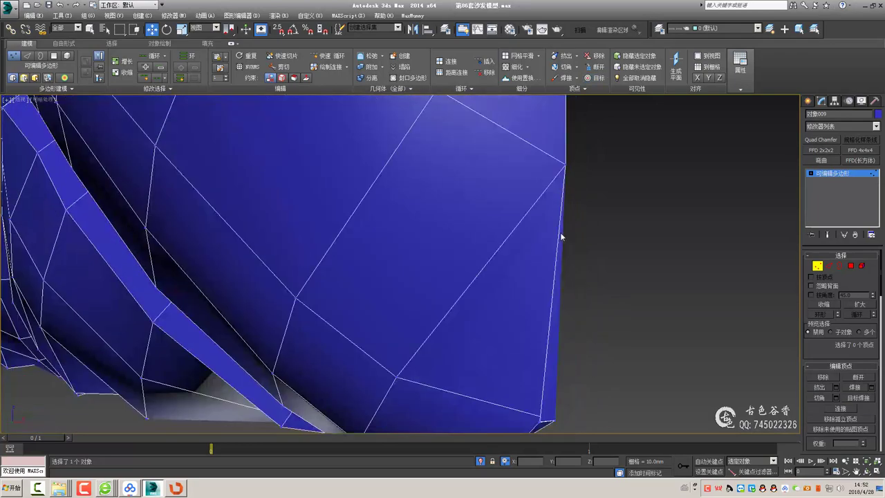
# Delete the stray polygon at the panel's side corner
pyautogui.press('2')
pyautogui.click(553, 293)
pyautogui.keyDown('alt'); pyautogui.moveTo(554, 293); pyautogui.dragTo(538, 131, button='middle'); pyautogui.keyUp('alt')
pyautogui.press('1')
pyautogui.click(476, 230)
pyautogui.moveTo(476, 230)
pyautogui.keyDown('alt'); pyautogui.mouseDown(button='middle')
pyautogui.moveTo(555, 253)
pyautogui.moveTo(475, 182)
pyautogui.moveTo(480, 199)
pyautogui.moveTo(554, 262)
pyautogui.moveTo(475, 234)
pyautogui.moveTo(488, 271)
pyautogui.moveTo(465, 223)
pyautogui.moveTo(451, 257)
pyautogui.mouseUp(button='middle'); pyautogui.keyUp('alt')
pyautogui.press('4')
pyautogui.click(479, 199)
pyautogui.press('Delete')
# Select both corner vertices and a nearby border vertex to bring them into place
pyautogui.press('1')
pyautogui.click(471, 227)
pyautogui.moveTo(470, 227)
pyautogui.keyDown('alt'); pyautogui.mouseDown(button='middle')
pyautogui.moveTo(505, 263)
pyautogui.moveTo(489, 293)
pyautogui.moveTo(450, 322)
pyautogui.moveTo(485, 305)
pyautogui.moveTo(514, 323)
pyautogui.moveTo(535, 280)
pyautogui.moveTo(639, 249)
pyautogui.moveTo(616, 258)
pyautogui.moveTo(620, 215)
pyautogui.moveTo(553, 228)
pyautogui.mouseUp(button='middle'); pyautogui.keyUp('alt')
pyautogui.scroll(-3, 515, 206)
pyautogui.scroll(3, 514, 303)
pyautogui.press('1')
pyautogui.click(639, 249)
pyautogui.scroll(-5, 622, 205)
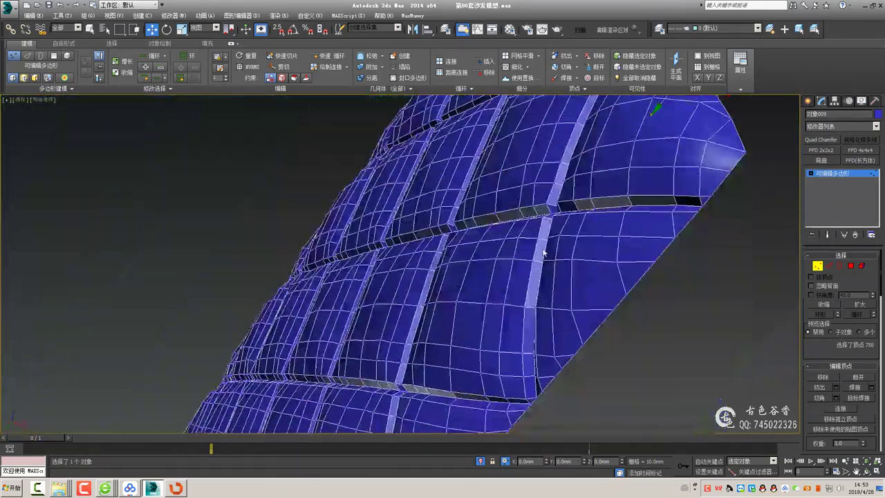
# Select stray vertices along the bottom seam, including where the seam meets the bottom edge
pyautogui.scroll(5, 489, 249)
pyautogui.scroll(-5, 482, 233)
pyautogui.scroll(5, 470, 220)
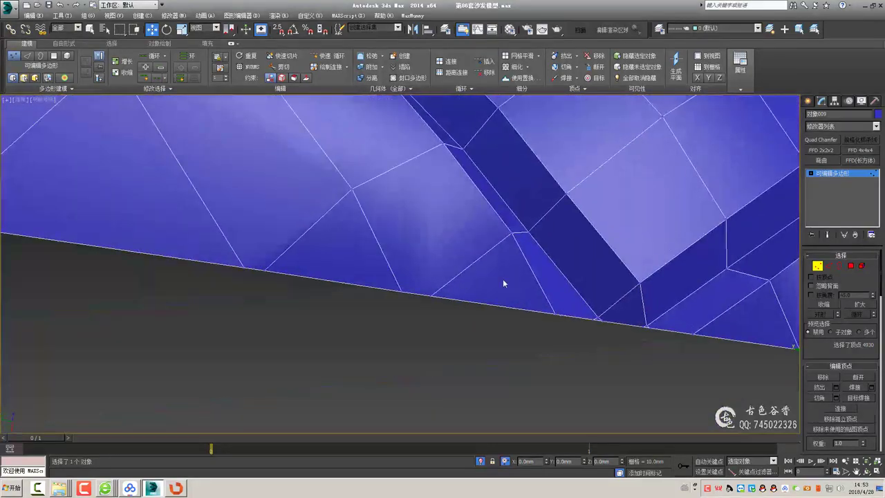
pyautogui.click(544, 281)
pyautogui.moveTo(503, 279)
pyautogui.keyDown('alt'); pyautogui.mouseDown(button='middle')
pyautogui.moveTo(603, 297)
pyautogui.moveTo(538, 299)
pyautogui.moveTo(470, 278)
pyautogui.mouseUp(button='middle'); pyautogui.keyUp('alt')
pyautogui.scroll(2, 603, 298)
pyautogui.scroll(-3, 469, 278)
pyautogui.scroll(3, 457, 269)
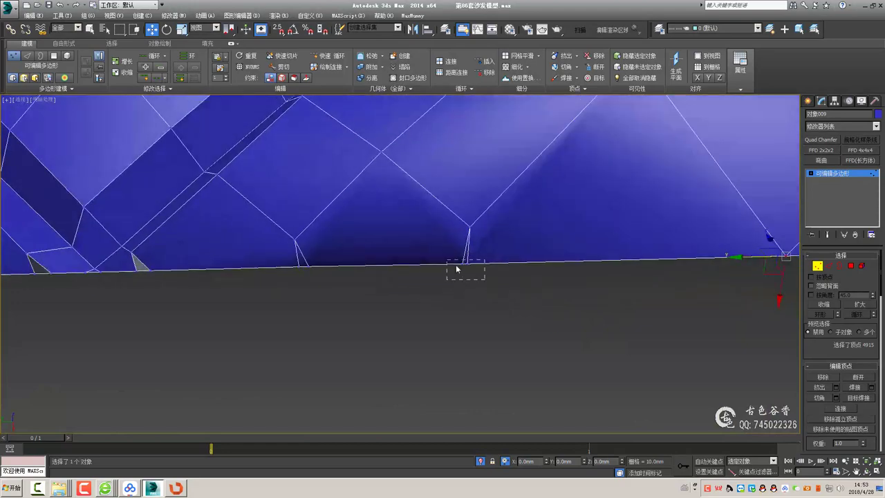
pyautogui.keyDown('alt'); pyautogui.moveTo(487, 239); pyautogui.dragTo(494, 257, button='middle'); pyautogui.keyUp('alt')
pyautogui.scroll(-3, 514, 186)
pyautogui.scroll(3, 313, 281)
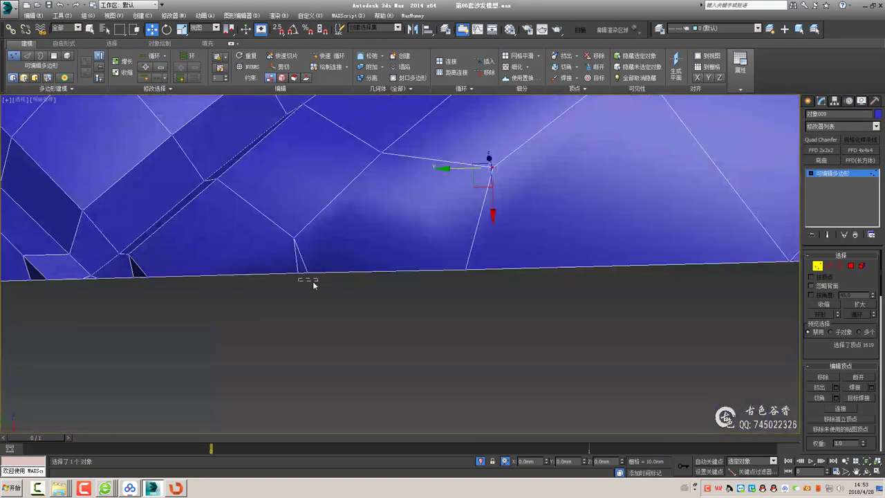
pyautogui.click(303, 272)
pyautogui.keyDown('alt'); pyautogui.moveTo(317, 280); pyautogui.dragTo(468, 260, button='middle'); pyautogui.keyUp('alt')
pyautogui.scroll(-2, 523, 272)
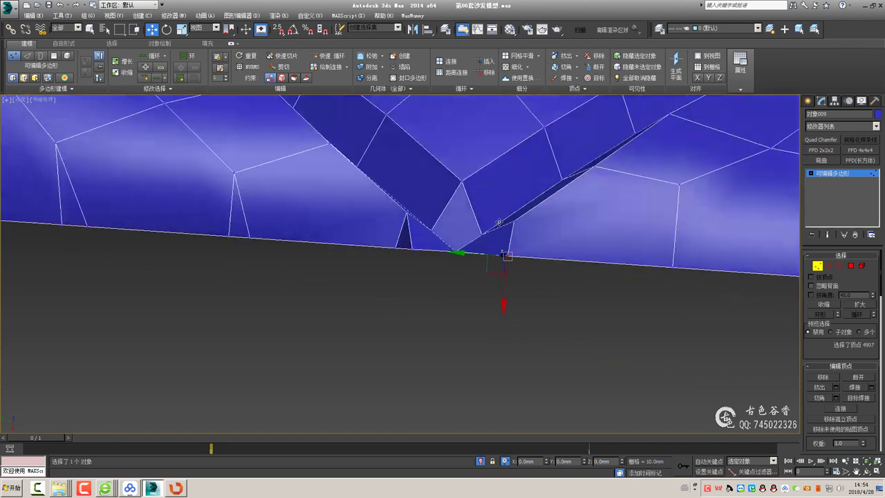
pyautogui.scroll(2, 505, 263)
pyautogui.click(502, 251)
pyautogui.moveTo(516, 247)
pyautogui.keyDown('alt'); pyautogui.mouseDown(button='middle')
pyautogui.moveTo(554, 227)
pyautogui.moveTo(547, 244)
pyautogui.moveTo(467, 265)
pyautogui.mouseUp(button='middle'); pyautogui.keyUp('alt')
# Pick further stray vertices above the bottom border and undo the last edit
pyautogui.click(533, 245)
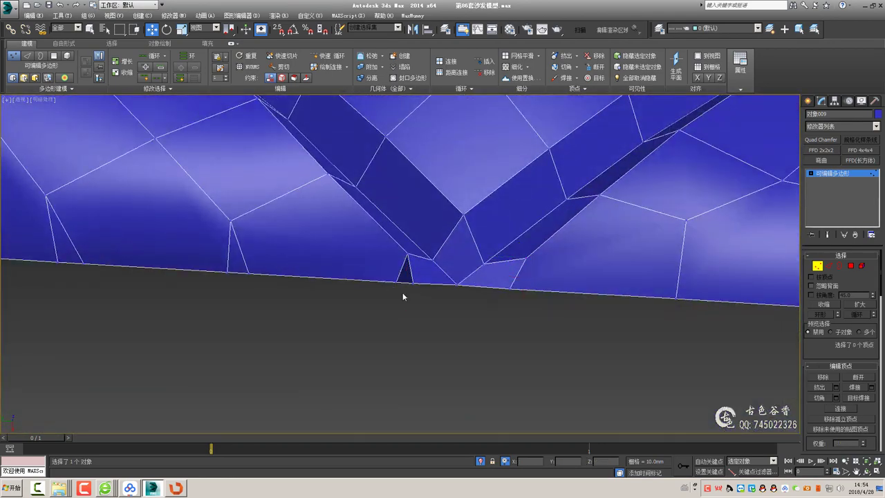
pyautogui.moveTo(408, 255)
pyautogui.keyDown('alt'); pyautogui.mouseDown(button='middle')
pyautogui.moveTo(356, 273)
pyautogui.moveTo(359, 264)
pyautogui.moveTo(382, 264)
pyautogui.mouseUp(button='middle'); pyautogui.keyUp('alt')
pyautogui.press('q')
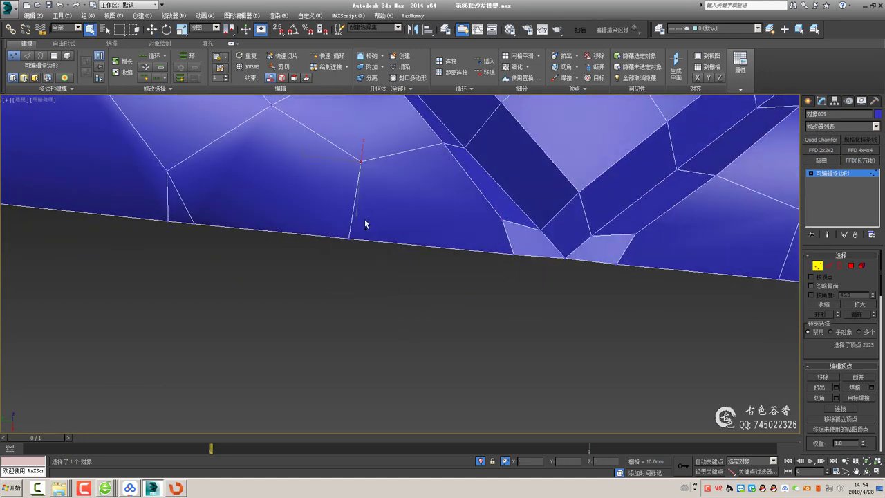
pyautogui.keyDown('alt'); pyautogui.moveTo(365, 221); pyautogui.dragTo(292, 192, button='middle'); pyautogui.keyUp('alt')
pyautogui.press('1')
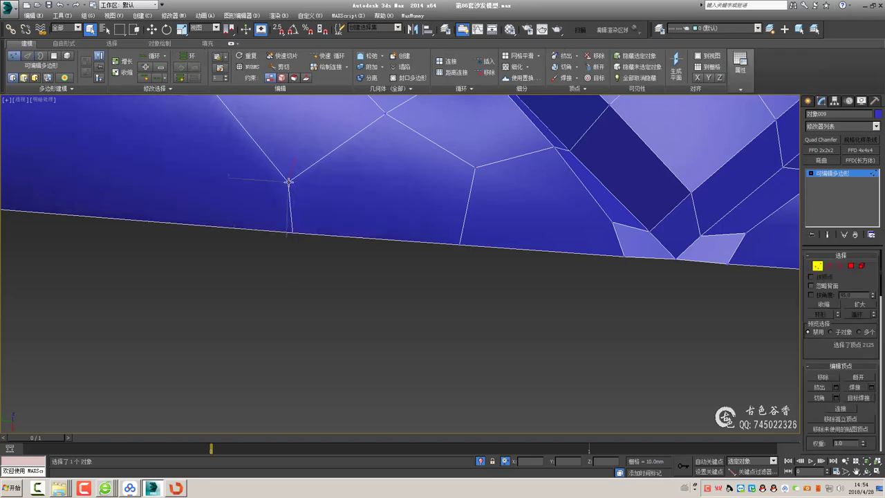
pyautogui.moveTo(389, 214)
pyautogui.keyDown('alt'); pyautogui.mouseDown(button='middle')
pyautogui.moveTo(342, 212)
pyautogui.moveTo(358, 214)
pyautogui.moveTo(363, 242)
pyautogui.mouseUp(button='middle'); pyautogui.keyUp('alt')
pyautogui.click(369, 219)
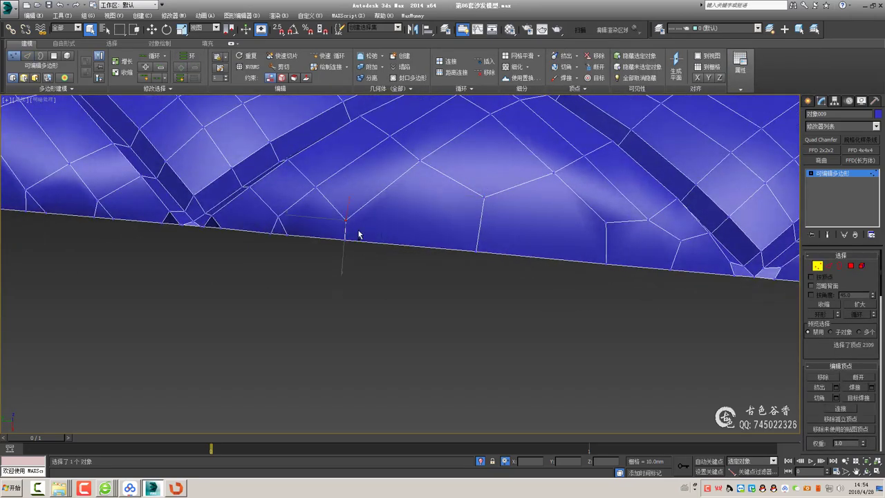
pyautogui.hotkey('ctrl', 'z')
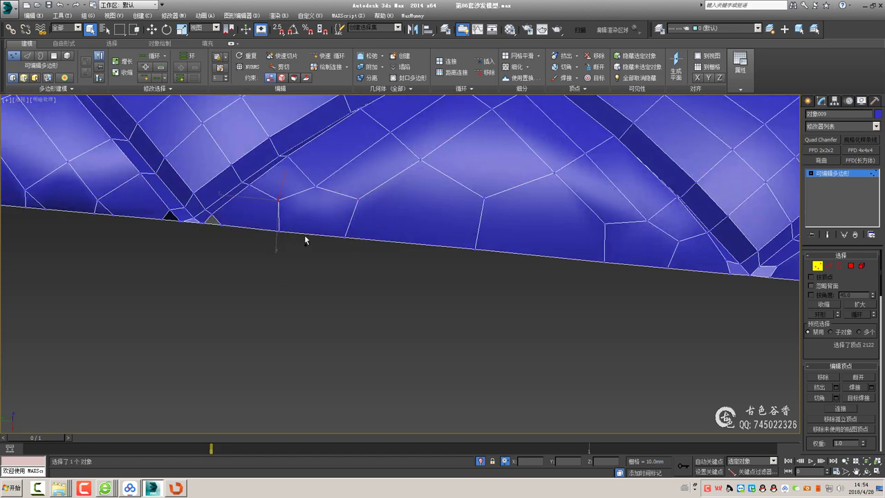
# Zoom into the groove's bottom corner and undo the slide of the vertex there
pyautogui.scroll(2, 305, 239)
pyautogui.press('2')
pyautogui.keyDown('alt'); pyautogui.moveTo(355, 245); pyautogui.dragTo(360, 251, button='middle'); pyautogui.keyUp('alt')
pyautogui.scroll(2, 360, 251)
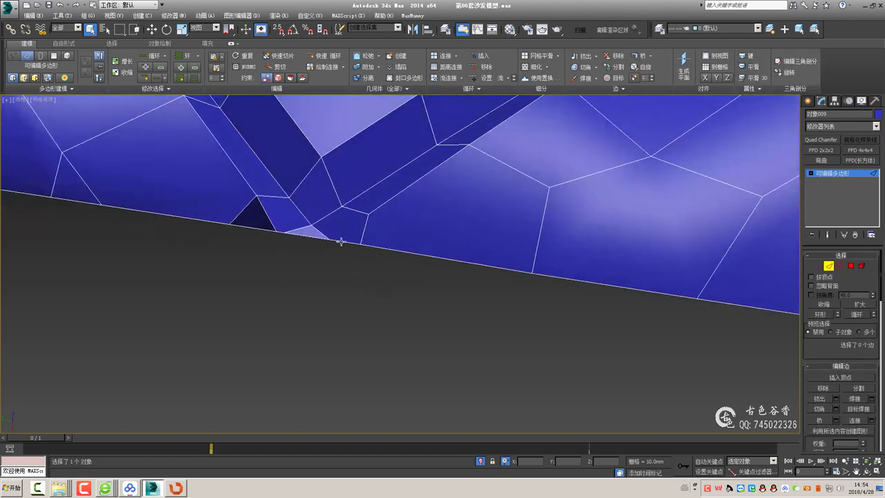
pyautogui.press('1')
pyautogui.click(312, 231)
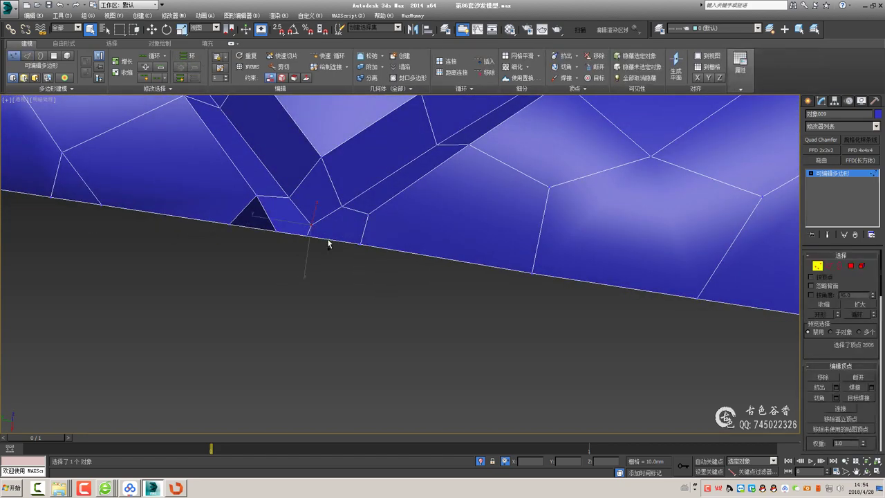
pyautogui.moveTo(328, 239)
pyautogui.keyDown('alt'); pyautogui.mouseDown(button='middle')
pyautogui.moveTo(345, 247)
pyautogui.moveTo(292, 268)
pyautogui.moveTo(282, 233)
pyautogui.mouseUp(button='middle'); pyautogui.keyUp('alt')
pyautogui.hotkey('ctrl', 'z')
# Select the vertex at the seam's base and inspect the bottom border from steeper angles
pyautogui.press('2')
pyautogui.press('1')
pyautogui.click(282, 232)
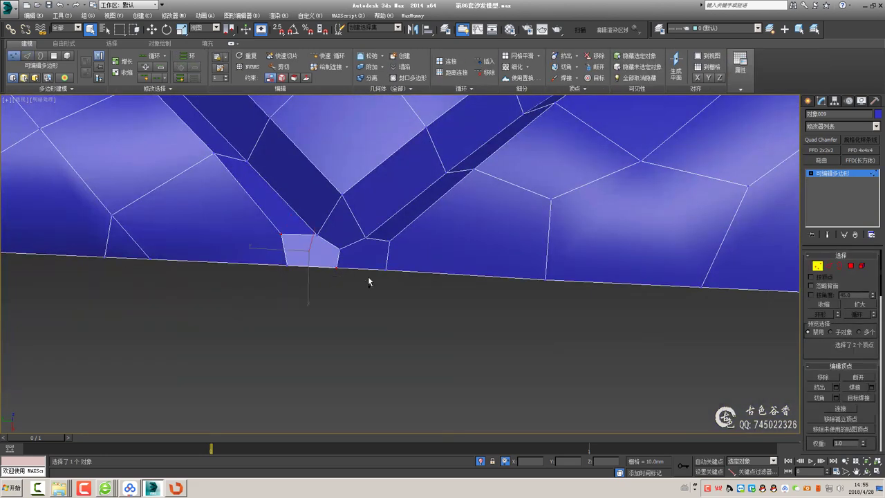
pyautogui.press('2')
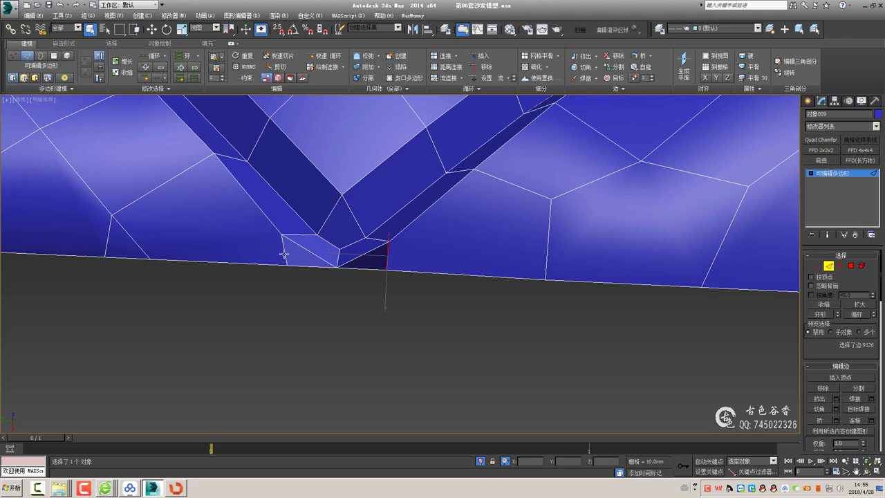
pyautogui.moveTo(284, 255)
pyautogui.keyDown('alt'); pyautogui.mouseDown(button='middle')
pyautogui.moveTo(397, 267)
pyautogui.moveTo(389, 253)
pyautogui.mouseUp(button='middle'); pyautogui.keyUp('alt')
pyautogui.press('1')
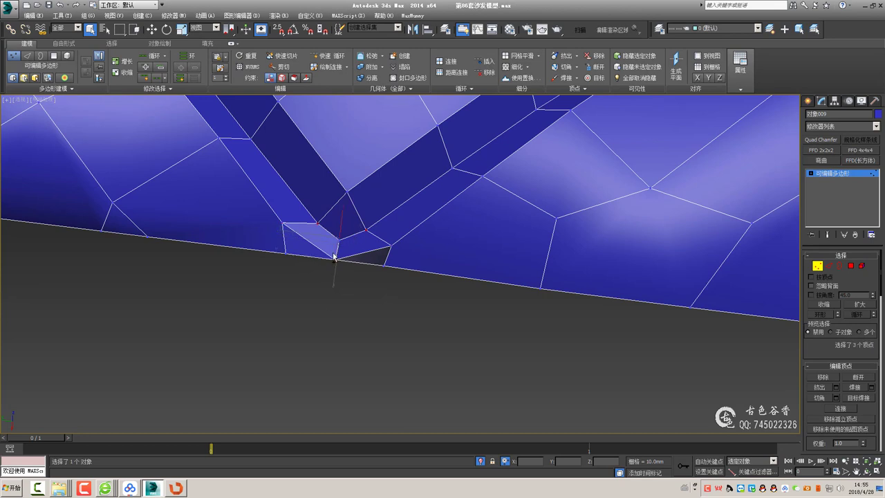
pyautogui.press('2')
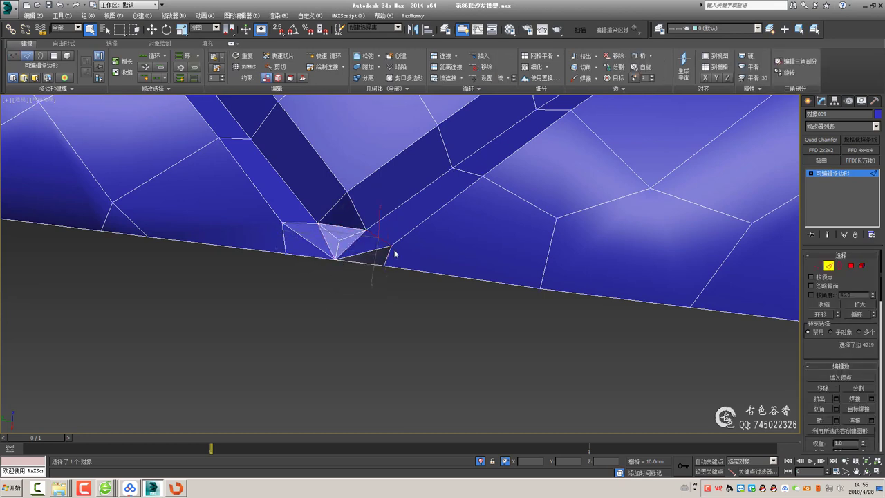
pyautogui.keyDown('alt'); pyautogui.moveTo(299, 222); pyautogui.dragTo(377, 278, button='middle'); pyautogui.keyUp('alt')
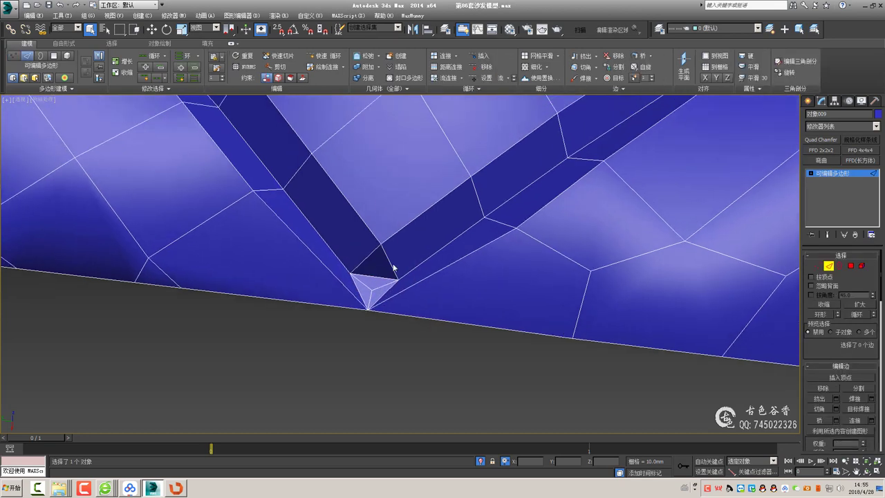
pyautogui.press('6')
pyautogui.press('2')
pyautogui.scroll(2, 377, 278)
pyautogui.scroll(2, 375, 282)
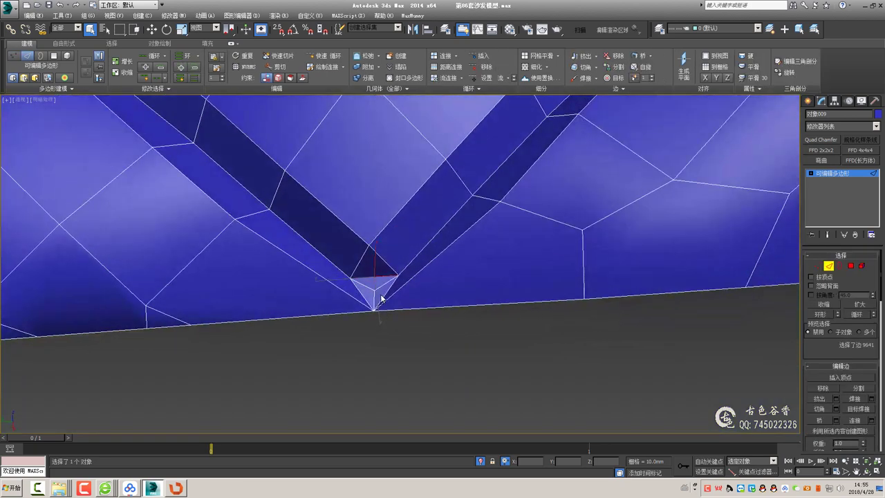
pyautogui.scroll(2, 375, 283)
pyautogui.scroll(5, 377, 288)
pyautogui.scroll(-4, 376, 288)
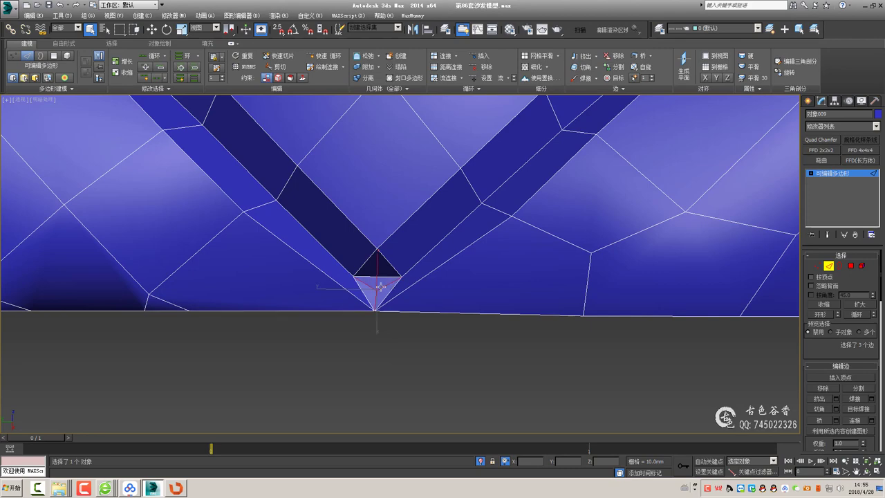
# Select the bottom border edge, undo the last two edge changes, and return to Vertex level
pyautogui.click(819, 180)
pyautogui.press('2')
pyautogui.click(383, 279)
pyautogui.scroll(-3, 424, 326)
pyautogui.scroll(3, 424, 326)
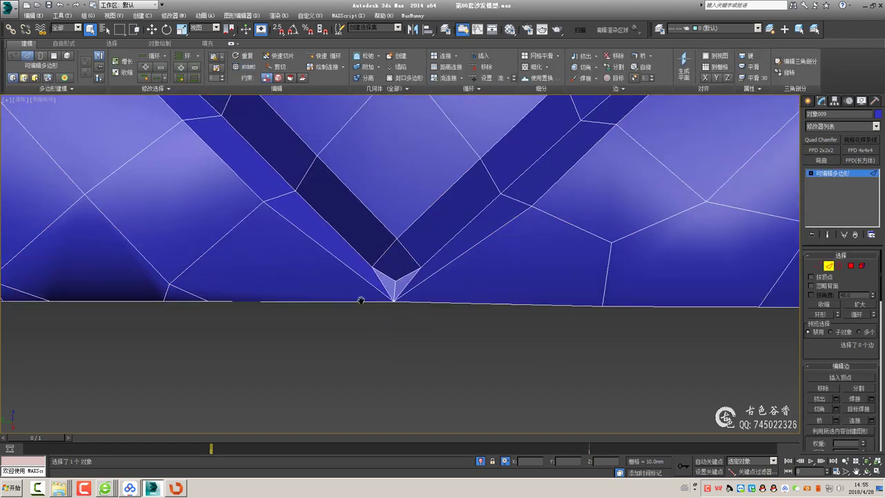
pyautogui.moveTo(362, 300); pyautogui.dragTo(619, 282, button='middle')
pyautogui.click(436, 287)
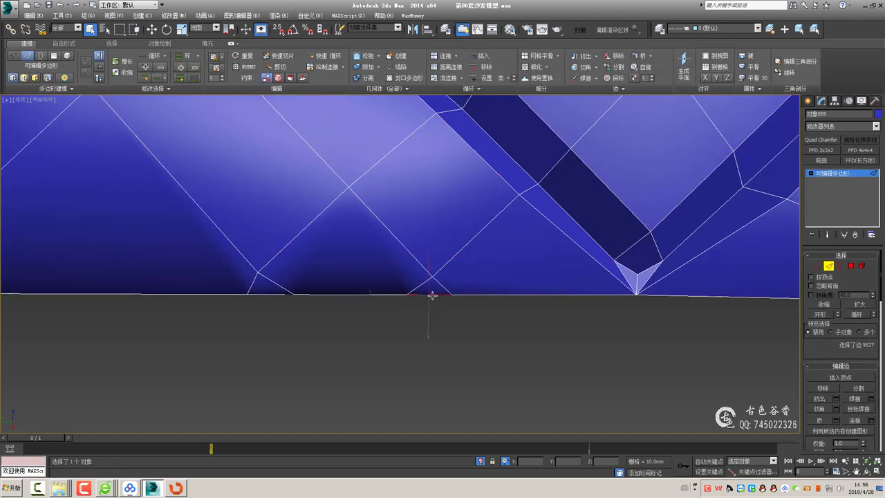
pyautogui.keyDown('alt'); pyautogui.moveTo(433, 296); pyautogui.dragTo(434, 279, button='middle'); pyautogui.keyUp('alt')
pyautogui.hotkey('ctrl', 'z')
pyautogui.hotkey('ctrl', 'z')
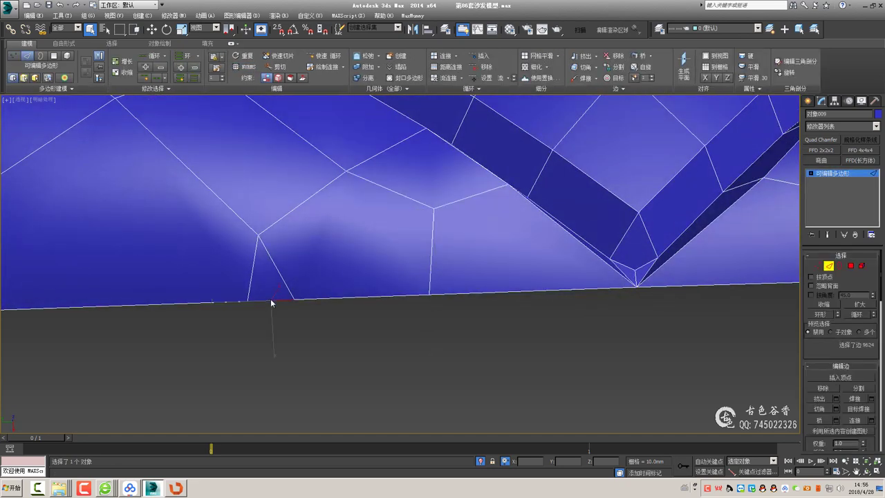
pyautogui.hotkey('ctrl', 'z')
pyautogui.press('1')
pyautogui.scroll(3, 269, 260)
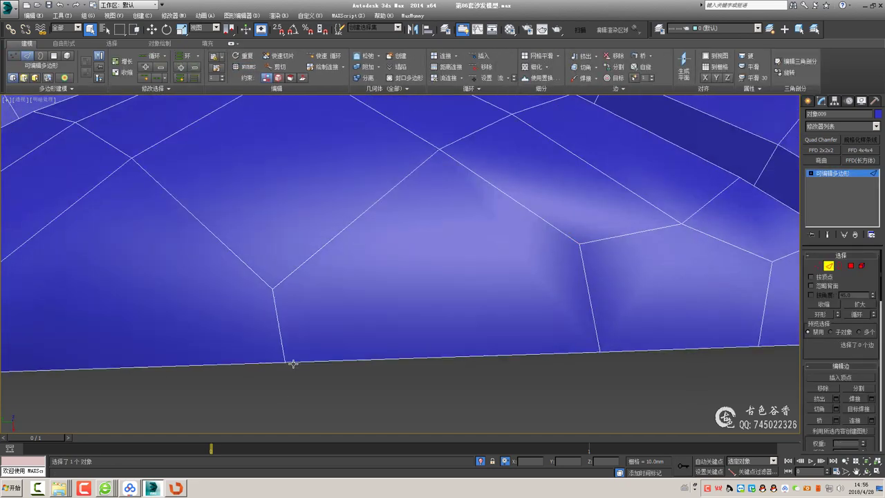
# Select the vertices at the groove's bottom corner and undo the extra bottom-border edge
pyautogui.click(273, 287)
pyautogui.scroll(-3, 273, 288)
pyautogui.keyDown('alt'); pyautogui.moveTo(368, 302); pyautogui.dragTo(398, 296, button='middle'); pyautogui.keyUp('alt')
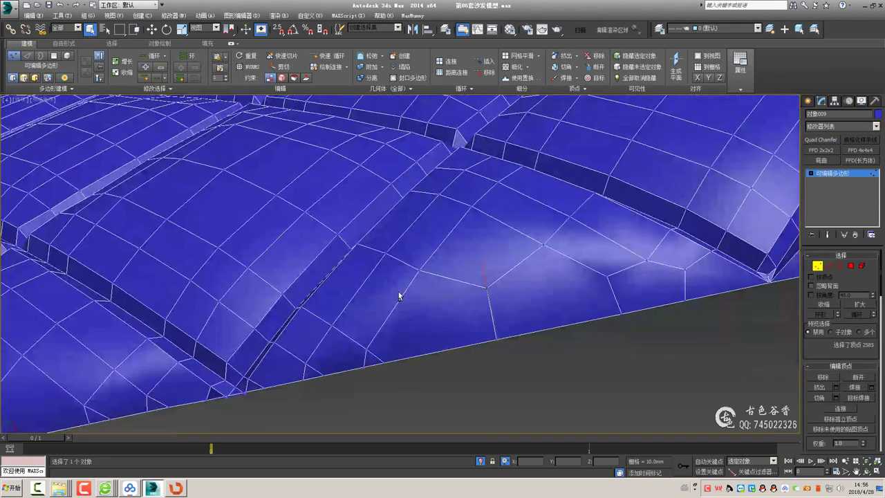
pyautogui.press('2')
pyautogui.press('1')
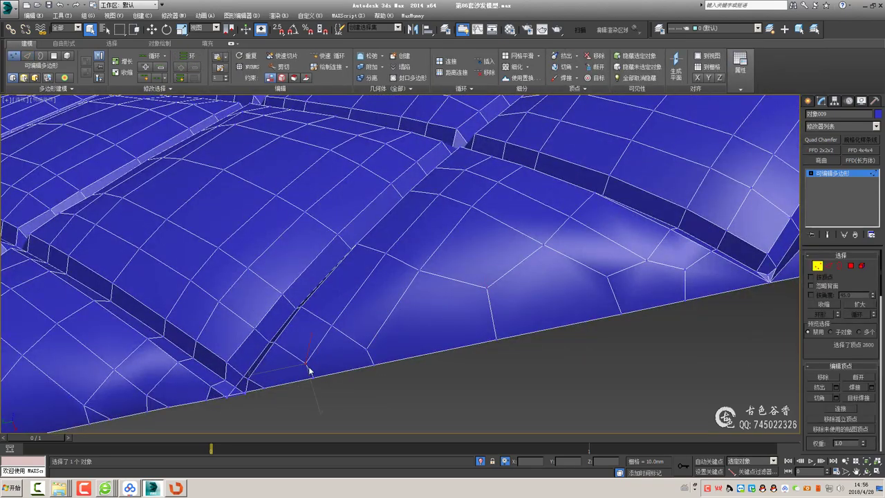
pyautogui.moveTo(311, 372)
pyautogui.keyDown('alt'); pyautogui.mouseDown(button='middle')
pyautogui.moveTo(334, 299)
pyautogui.moveTo(302, 360)
pyautogui.mouseUp(button='middle'); pyautogui.keyUp('alt')
pyautogui.moveTo(390, 324); pyautogui.dragTo(302, 360)
pyautogui.moveTo(303, 361)
pyautogui.keyDown('alt'); pyautogui.mouseDown(button='middle')
pyautogui.moveTo(405, 357)
pyautogui.moveTo(319, 363)
pyautogui.mouseUp(button='middle'); pyautogui.keyUp('alt')
pyautogui.press('2')
pyautogui.scroll(5, 375, 328)
pyautogui.scroll(2, 285, 304)
pyautogui.moveTo(284, 305)
pyautogui.keyDown('alt'); pyautogui.mouseDown(button='middle')
pyautogui.moveTo(417, 304)
pyautogui.moveTo(415, 290)
pyautogui.moveTo(415, 343)
pyautogui.moveTo(369, 311)
pyautogui.moveTo(433, 316)
pyautogui.moveTo(446, 308)
pyautogui.moveTo(476, 319)
pyautogui.moveTo(477, 280)
pyautogui.mouseUp(button='middle'); pyautogui.keyUp('alt')
pyautogui.press('1')
pyautogui.moveTo(337, 250); pyautogui.dragTo(360, 273)
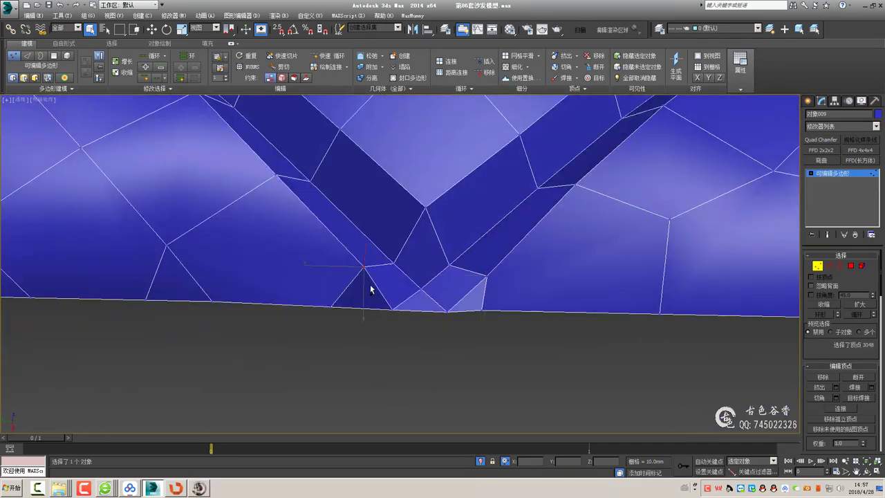
pyautogui.moveTo(371, 289)
pyautogui.keyDown('alt'); pyautogui.mouseDown(button='middle')
pyautogui.moveTo(417, 332)
pyautogui.moveTo(316, 289)
pyautogui.mouseUp(button='middle'); pyautogui.keyUp('alt')
pyautogui.press('2')
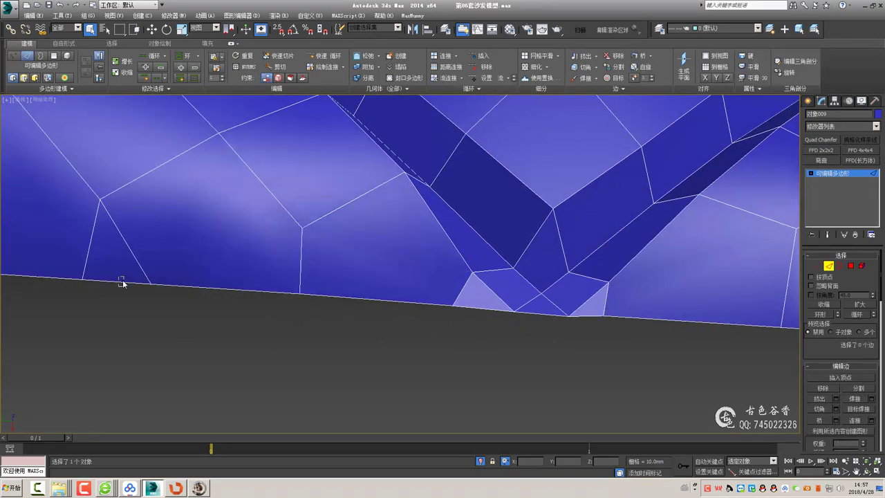
pyautogui.keyDown('alt'); pyautogui.moveTo(121, 282); pyautogui.dragTo(443, 288, button='middle'); pyautogui.keyUp('alt')
pyautogui.hotkey('ctrl', 'z')
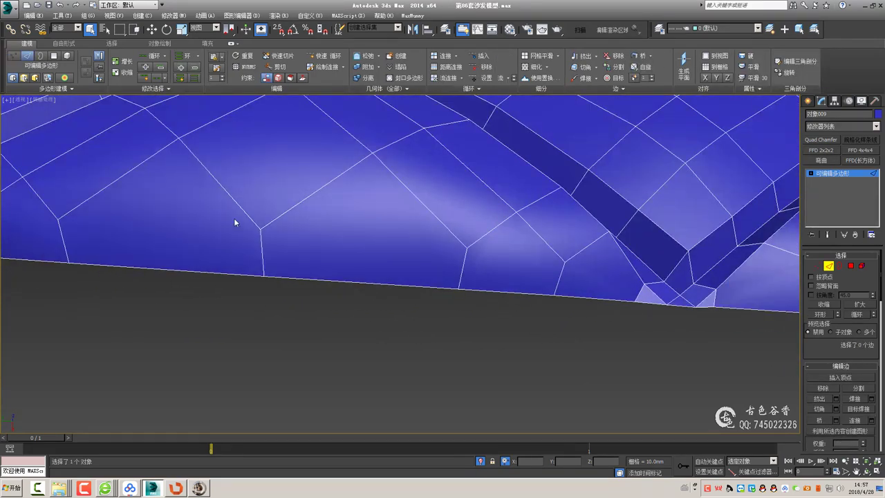
# Select stray vertices along the bottom border on both sides of the groove
pyautogui.press('1')
pyautogui.keyDown('ctrl'); pyautogui.click(74, 229); pyautogui.keyUp('ctrl')
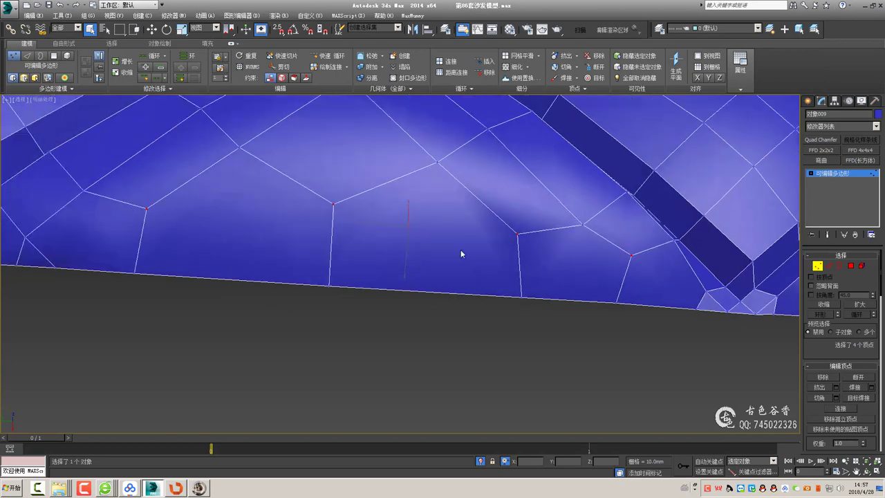
pyautogui.keyDown('alt'); pyautogui.moveTo(73, 229); pyautogui.dragTo(529, 239, button='middle'); pyautogui.keyUp('alt')
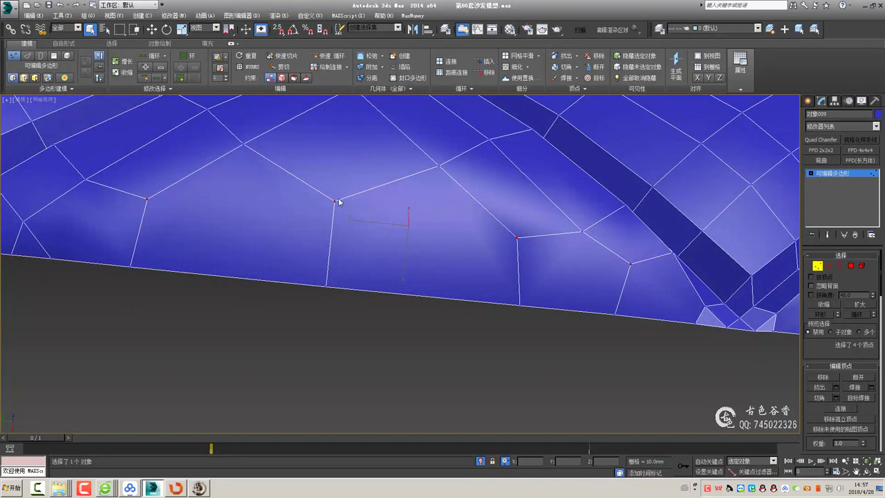
pyautogui.click(517, 237)
pyautogui.keyDown('ctrl'); pyautogui.click(629, 263); pyautogui.keyUp('ctrl')
pyautogui.keyDown('alt'); pyautogui.moveTo(568, 275); pyautogui.dragTo(132, 221, button='middle'); pyautogui.keyUp('alt')
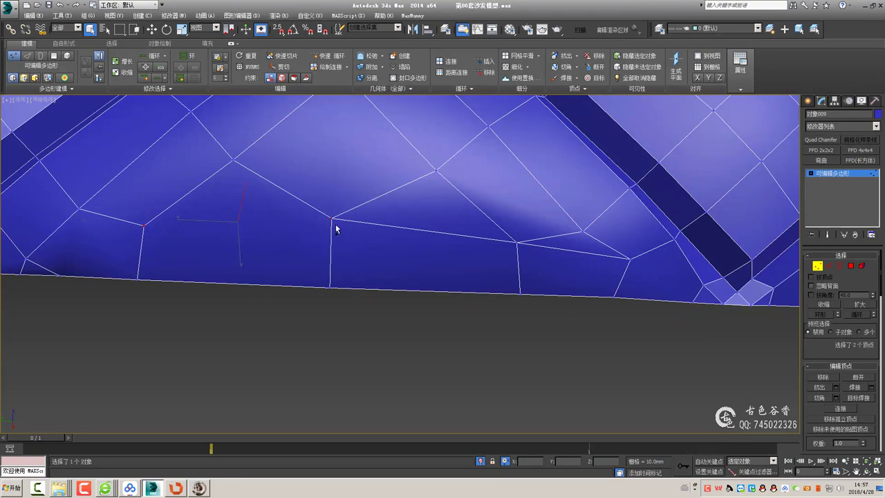
pyautogui.press('1')
pyautogui.keyDown('alt'); pyautogui.moveTo(548, 346); pyautogui.dragTo(396, 285, button='middle'); pyautogui.keyUp('alt')
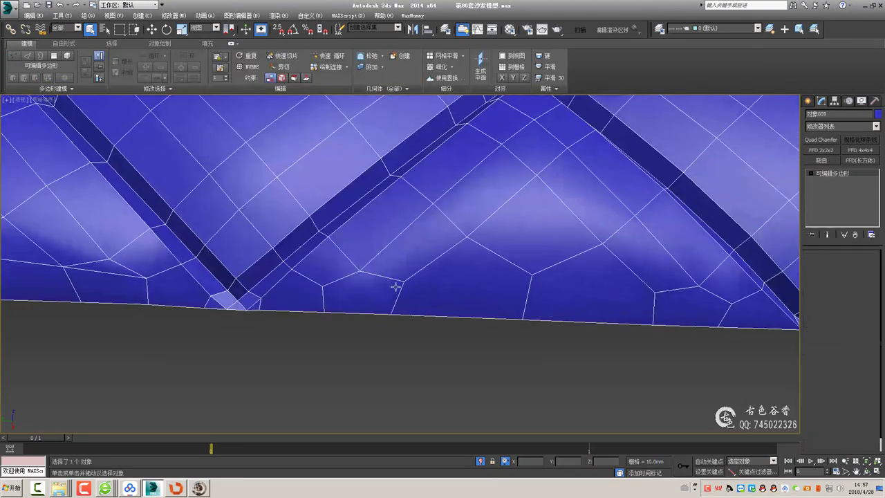
pyautogui.press('1')
pyautogui.moveTo(638, 303)
pyautogui.keyDown('alt'); pyautogui.mouseDown(button='middle')
pyautogui.moveTo(563, 297)
pyautogui.moveTo(415, 263)
pyautogui.moveTo(423, 275)
pyautogui.mouseUp(button='middle'); pyautogui.keyUp('alt')
# Target Weld the stray border vertices onto their neighbours and connect the selected vertex pair
pyautogui.hotkey('ctrl', 'shift', 'w')
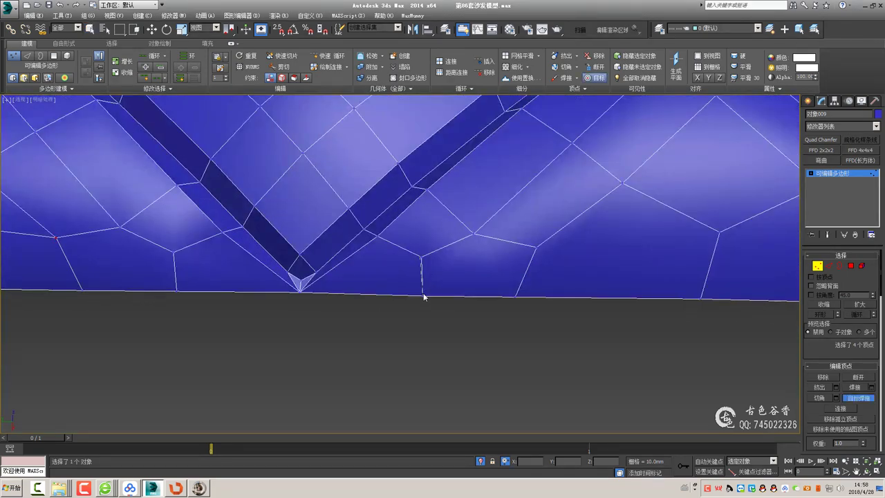
pyautogui.click(423, 297)
pyautogui.moveTo(560, 254); pyautogui.dragTo(390, 245, button='middle')
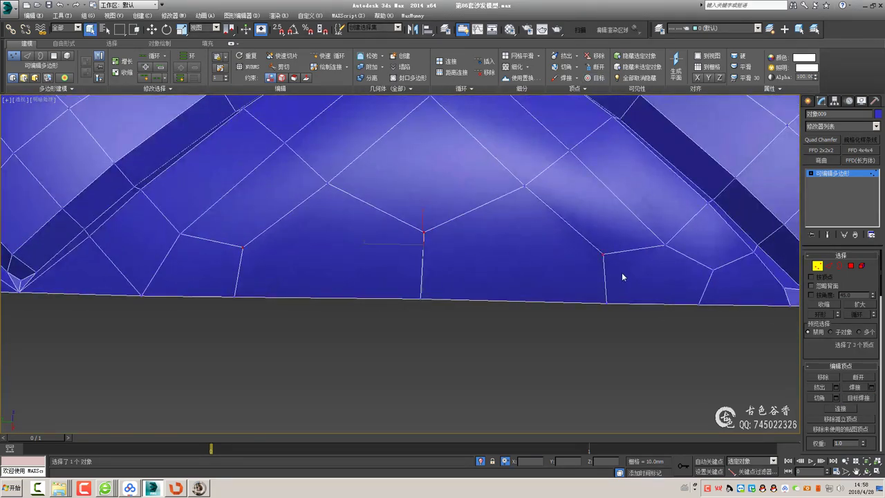
pyautogui.hotkey('ctrl', 'shift', 'e')
pyautogui.click(703, 299)
pyautogui.keyDown('alt'); pyautogui.moveTo(702, 299); pyautogui.dragTo(459, 282, button='middle'); pyautogui.keyUp('alt')
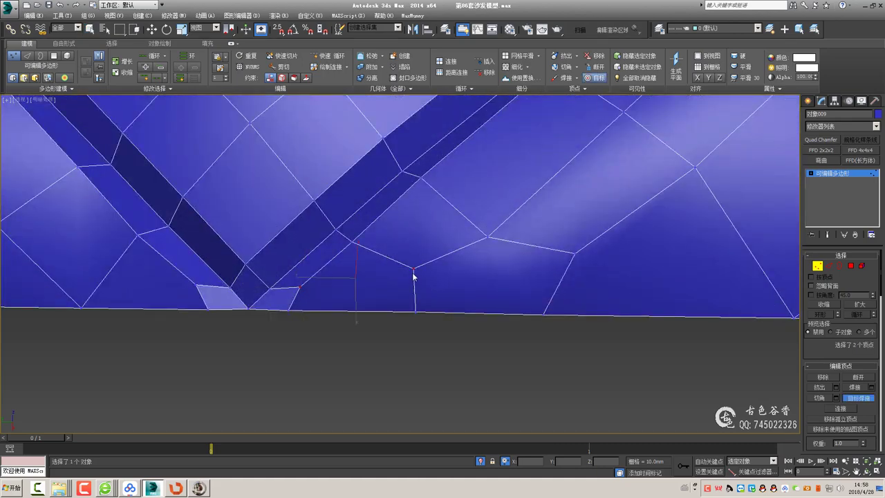
pyautogui.click(416, 322)
pyautogui.moveTo(551, 258)
pyautogui.keyDown('alt'); pyautogui.mouseDown(button='middle')
pyautogui.moveTo(438, 294)
pyautogui.moveTo(429, 265)
pyautogui.moveTo(325, 267)
pyautogui.mouseUp(button='middle'); pyautogui.keyUp('alt')
pyautogui.hotkey('ctrl', 'w')
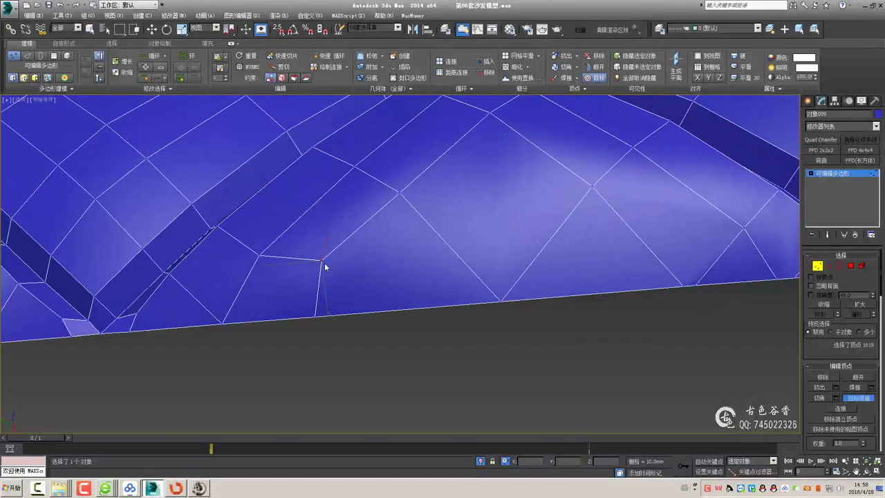
pyautogui.click(313, 317)
pyautogui.moveTo(314, 316)
pyautogui.keyDown('alt'); pyautogui.mouseDown(button='middle')
pyautogui.moveTo(343, 257)
pyautogui.moveTo(482, 253)
pyautogui.moveTo(387, 290)
pyautogui.moveTo(488, 272)
pyautogui.moveTo(415, 318)
pyautogui.moveTo(453, 306)
pyautogui.mouseUp(button='middle'); pyautogui.keyUp('alt')
# Join two vertices across the face above the border and reroute the diagonal bottom edges
pyautogui.press('2')
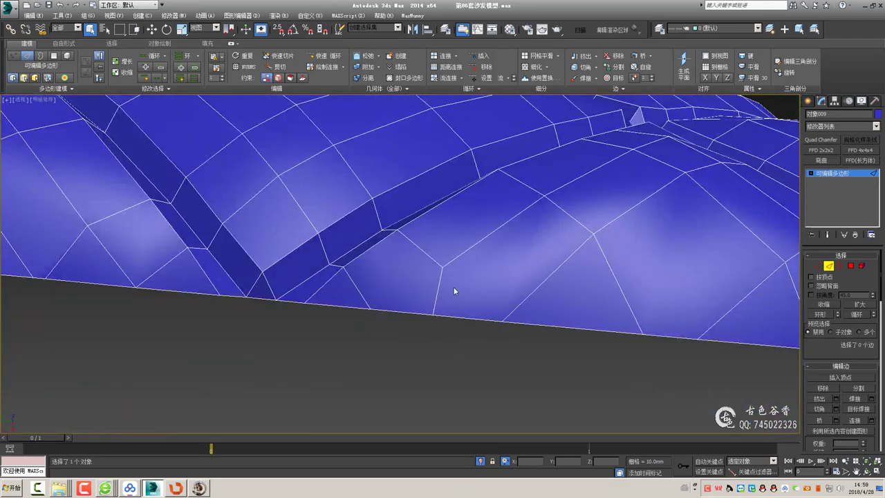
pyautogui.press('1')
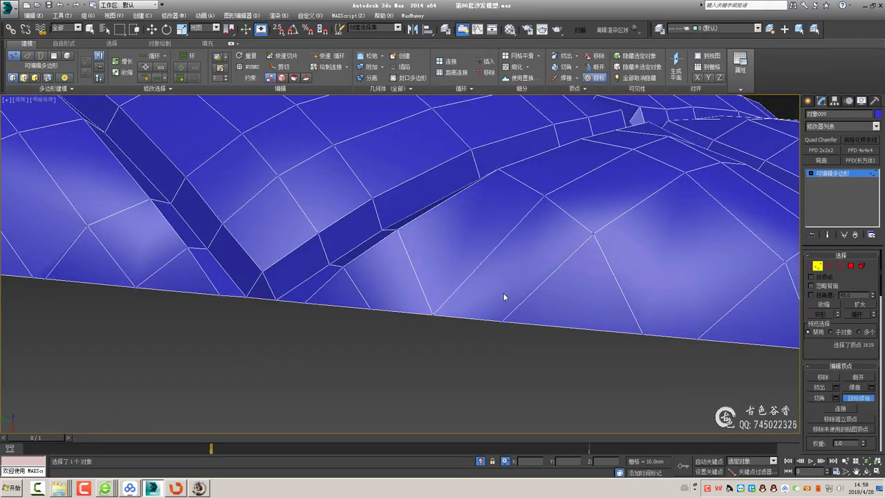
pyautogui.moveTo(503, 293)
pyautogui.keyDown('alt'); pyautogui.mouseDown(button='middle')
pyautogui.moveTo(430, 269)
pyautogui.moveTo(364, 277)
pyautogui.mouseUp(button='middle'); pyautogui.keyUp('alt')
pyautogui.click(359, 198)
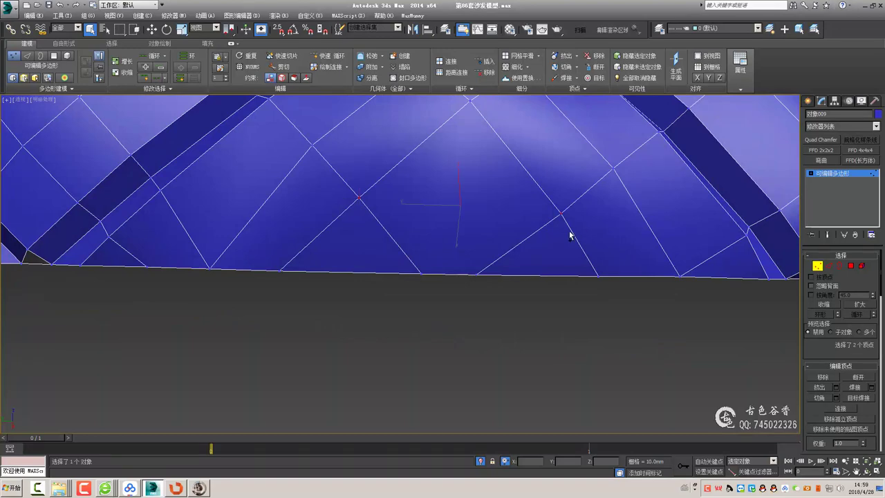
pyautogui.moveTo(570, 235)
pyautogui.keyDown('alt'); pyautogui.mouseDown(button='middle')
pyautogui.moveTo(508, 187)
pyautogui.moveTo(518, 233)
pyautogui.moveTo(447, 242)
pyautogui.moveTo(436, 268)
pyautogui.mouseUp(button='middle'); pyautogui.keyUp('alt')
pyautogui.hotkey('ctrl', 'shift', 'e')
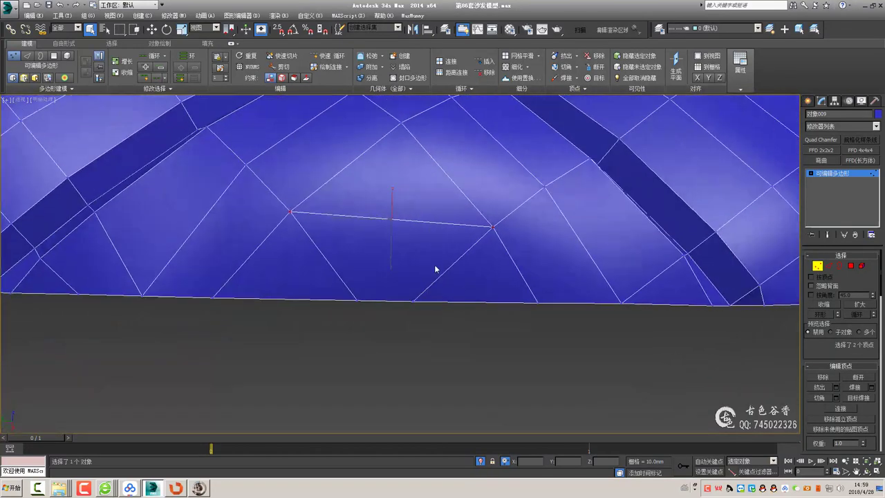
pyautogui.press('2')
pyautogui.click(451, 266)
pyautogui.click(473, 299)
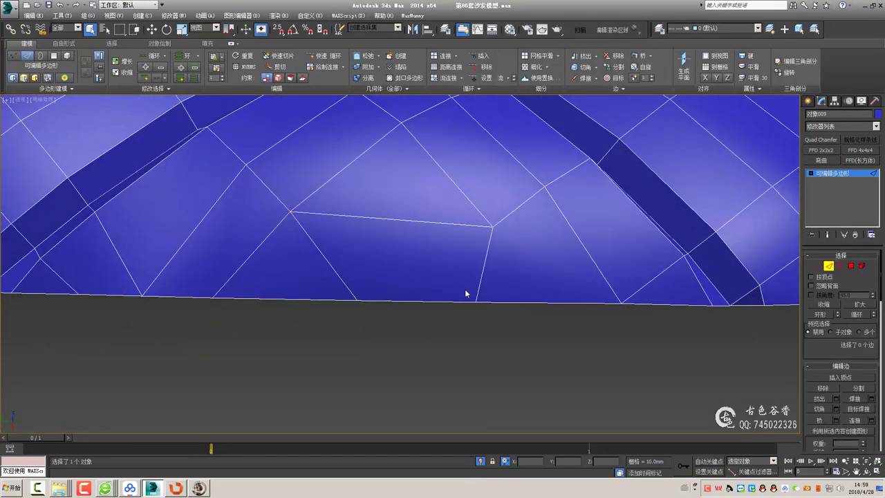
pyautogui.click(465, 293)
pyautogui.click(423, 254)
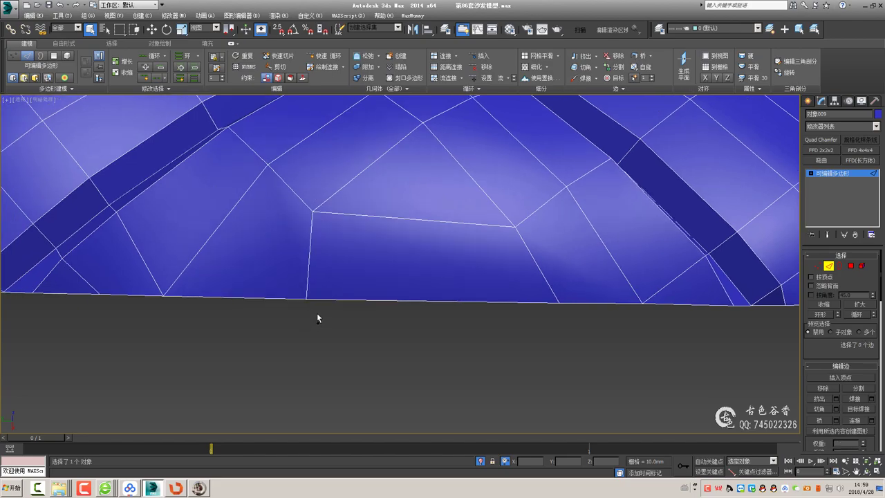
pyautogui.moveTo(316, 313)
pyautogui.keyDown('alt'); pyautogui.mouseDown(button='middle')
pyautogui.moveTo(356, 273)
pyautogui.moveTo(430, 306)
pyautogui.moveTo(549, 297)
pyautogui.mouseUp(button='middle'); pyautogui.keyUp('alt')
# Connect the four selected vertices along the panel's lower edge with new edges
pyautogui.scroll(3, 485, 328)
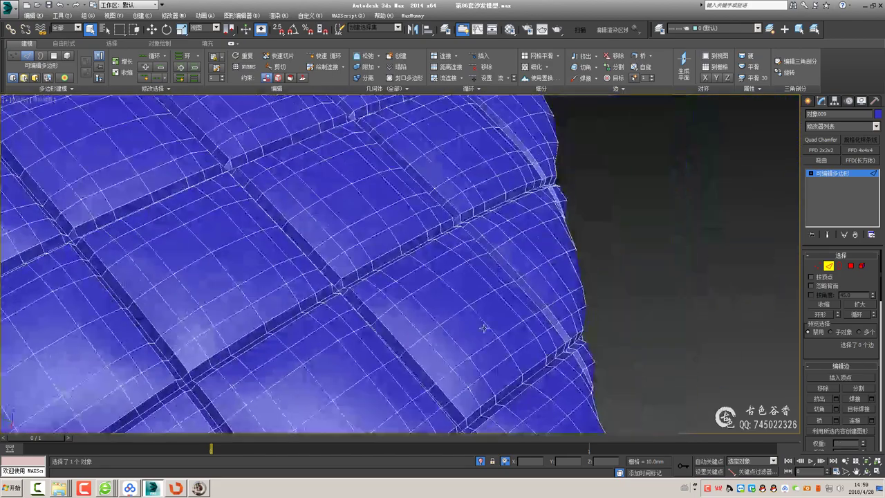
pyautogui.moveTo(484, 328)
pyautogui.keyDown('alt'); pyautogui.mouseDown(button='middle')
pyautogui.moveTo(498, 290)
pyautogui.moveTo(489, 278)
pyautogui.mouseUp(button='middle'); pyautogui.keyUp('alt')
pyautogui.scroll(2, 489, 278)
pyautogui.scroll(3, 379, 267)
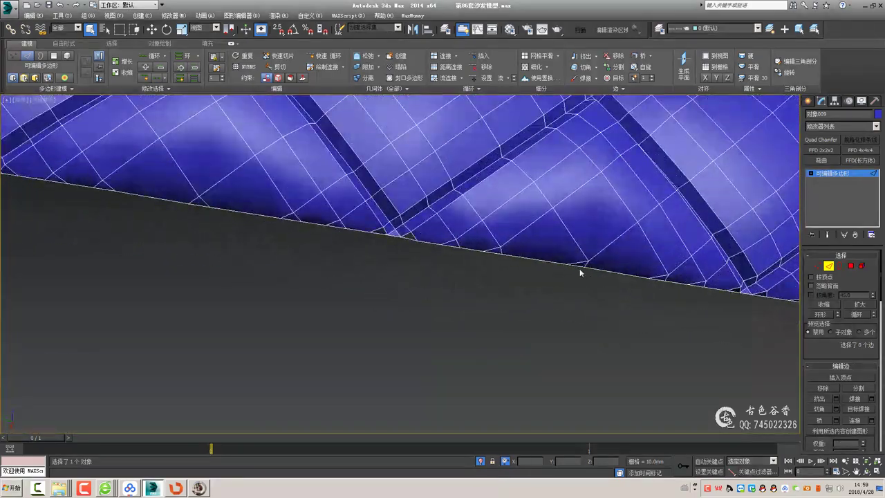
pyautogui.moveTo(580, 272)
pyautogui.keyDown('alt'); pyautogui.mouseDown(button='middle')
pyautogui.moveTo(599, 256)
pyautogui.moveTo(512, 254)
pyautogui.moveTo(591, 278)
pyautogui.mouseUp(button='middle'); pyautogui.keyUp('alt')
pyautogui.scroll(3, 599, 257)
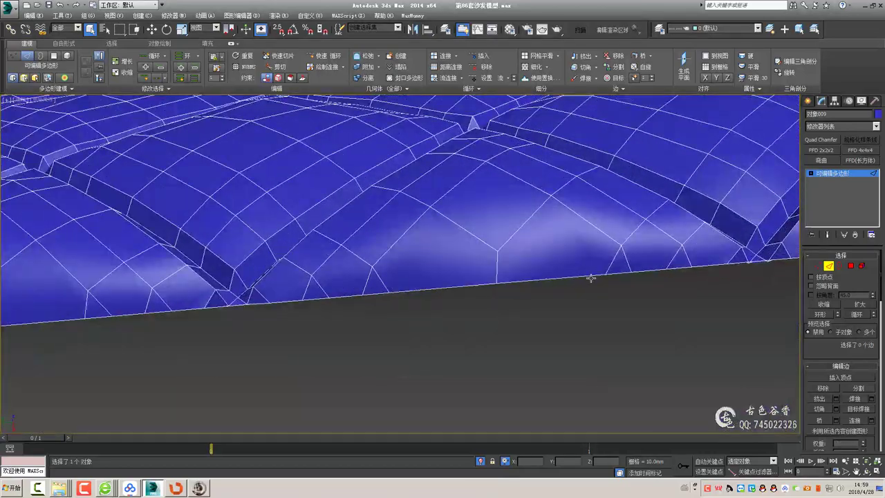
pyautogui.keyDown('alt'); pyautogui.moveTo(678, 270); pyautogui.dragTo(325, 285, button='middle'); pyautogui.keyUp('alt')
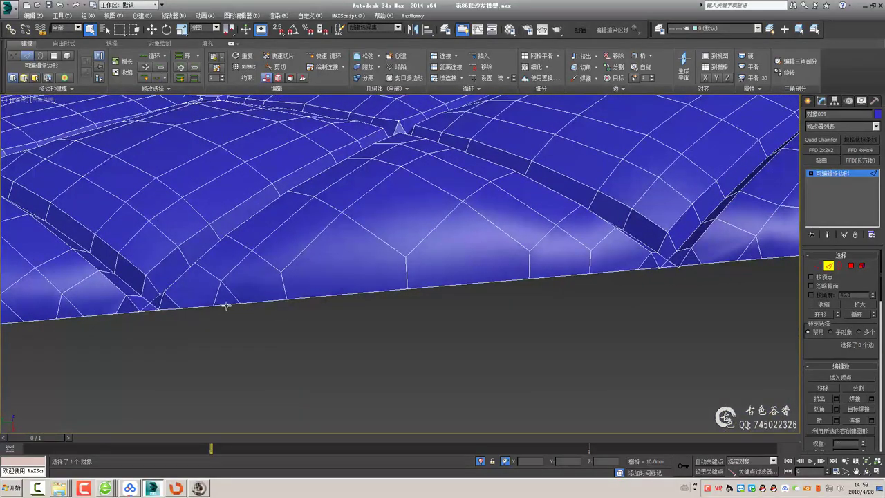
pyautogui.press('1')
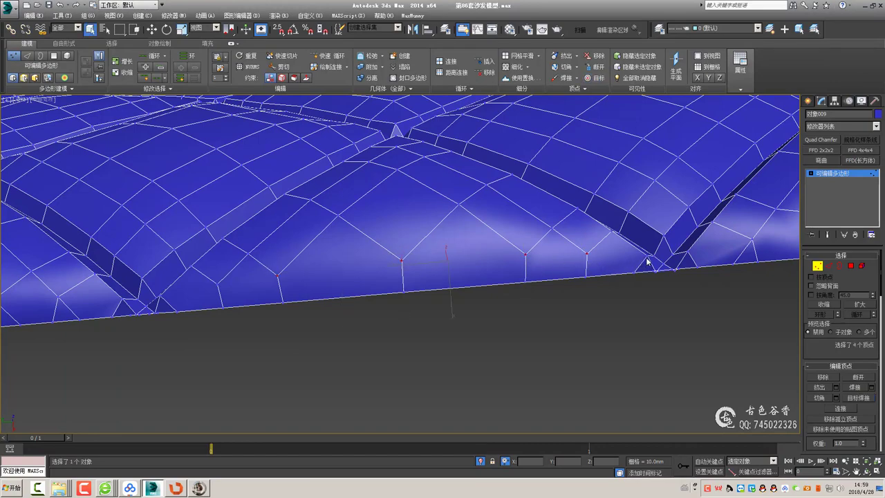
pyautogui.hotkey('ctrl', 'shift', 'e')
pyautogui.press('2')
pyautogui.moveTo(654, 280)
pyautogui.keyDown('alt'); pyautogui.mouseDown(button='middle')
pyautogui.moveTo(601, 247)
pyautogui.moveTo(593, 362)
pyautogui.mouseUp(button='middle'); pyautogui.keyUp('alt')
pyautogui.press('1')
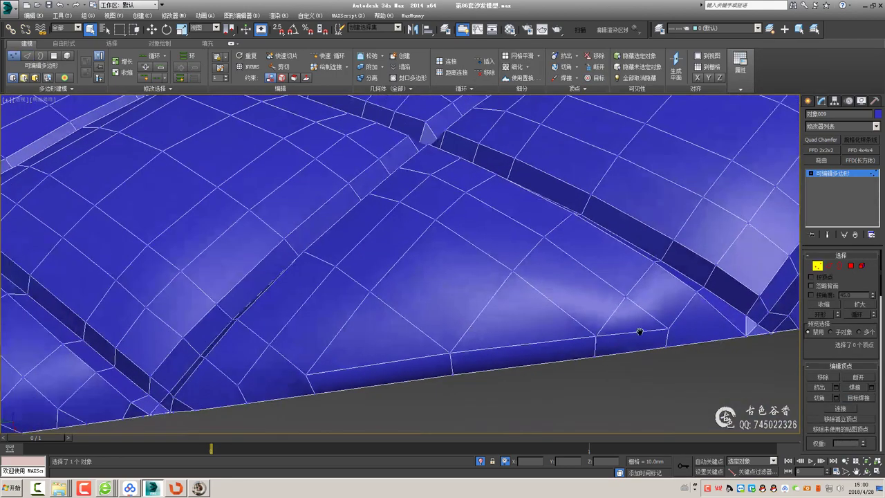
pyautogui.moveTo(523, 361)
pyautogui.keyDown('alt'); pyautogui.mouseDown(button='middle')
pyautogui.moveTo(422, 361)
pyautogui.moveTo(452, 365)
pyautogui.moveTo(446, 313)
pyautogui.moveTo(465, 367)
pyautogui.moveTo(450, 372)
pyautogui.mouseUp(button='middle'); pyautogui.keyUp('alt')
# Target Weld the stray lower-border vertex onto the bottom-edge vertex, then exit welding
pyautogui.click(358, 365)
pyautogui.keyDown('ctrl'); pyautogui.click(452, 364); pyautogui.keyUp('ctrl')
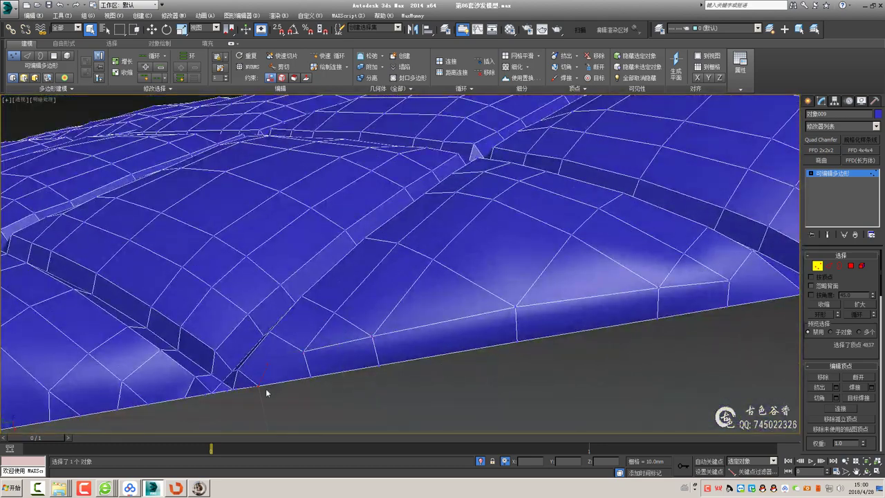
pyautogui.scroll(4, 290, 376)
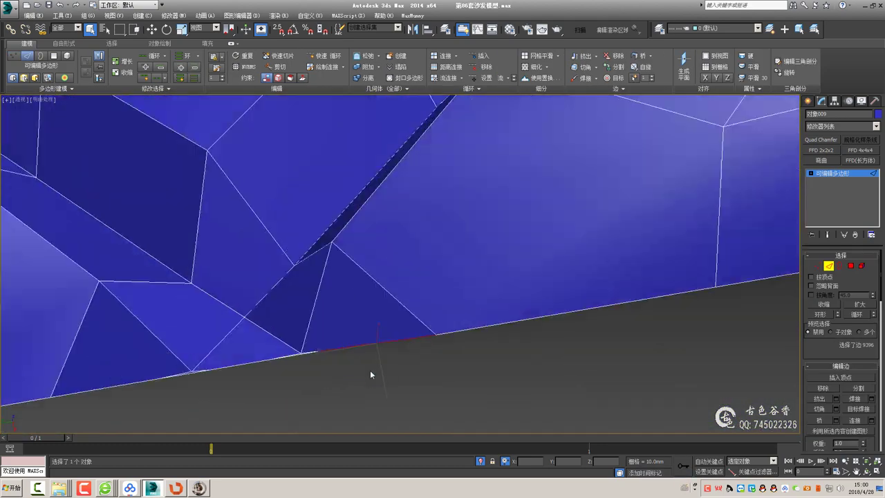
pyautogui.scroll(3, 371, 316)
pyautogui.moveTo(406, 319); pyautogui.dragTo(316, 280)
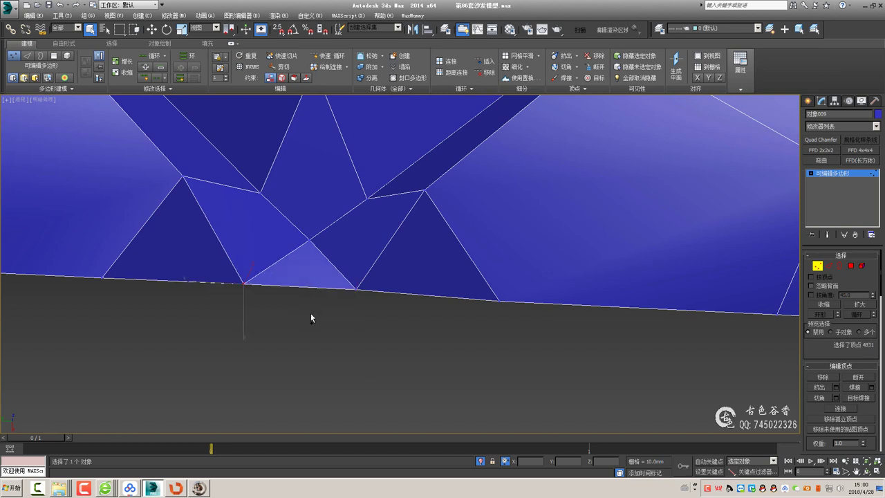
pyautogui.press('2')
pyautogui.moveTo(355, 297)
pyautogui.keyDown('alt'); pyautogui.mouseDown(button='middle')
pyautogui.moveTo(408, 270)
pyautogui.moveTo(417, 244)
pyautogui.mouseUp(button='middle'); pyautogui.keyUp('alt')
pyautogui.press('1')
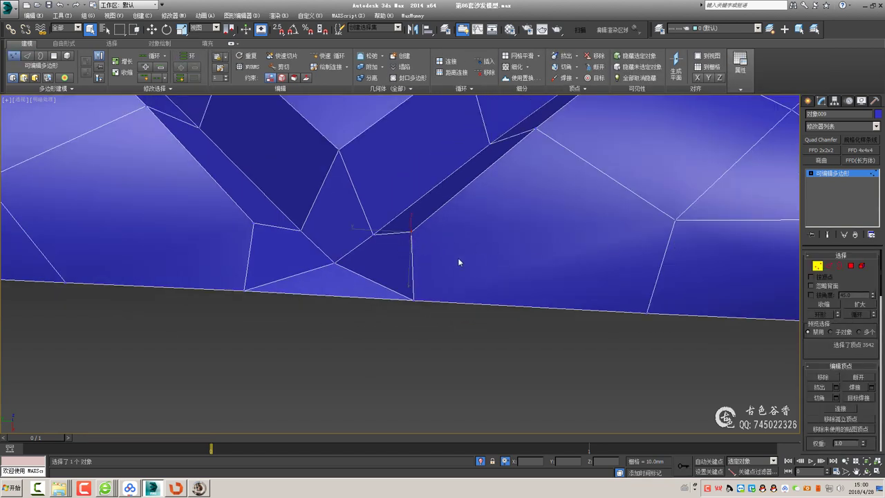
pyautogui.click(413, 302)
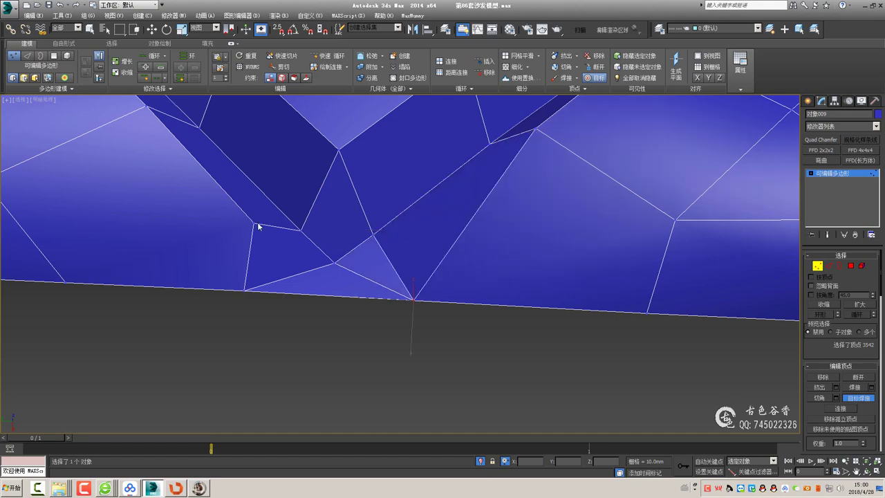
pyautogui.rightClick(249, 273)
pyautogui.moveTo(481, 231)
pyautogui.keyDown('alt'); pyautogui.mouseDown(button='middle')
pyautogui.moveTo(503, 205)
pyautogui.moveTo(474, 240)
pyautogui.mouseUp(button='middle'); pyautogui.keyUp('alt')
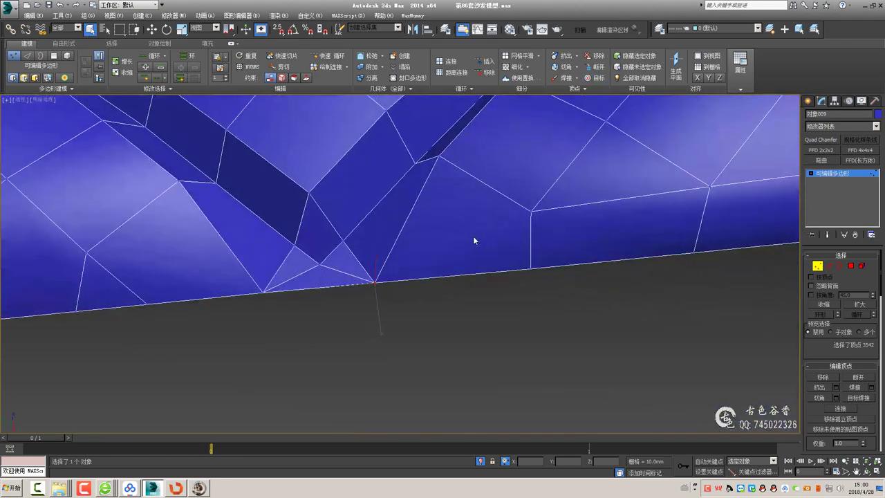
pyautogui.scroll(-3, 470, 236)
# Orbit to the cushion underside and pick a vertex near the panel's bottom edge
pyautogui.press('2')
pyautogui.keyDown('alt'); pyautogui.moveTo(538, 233); pyautogui.dragTo(549, 214, button='middle'); pyautogui.keyUp('alt')
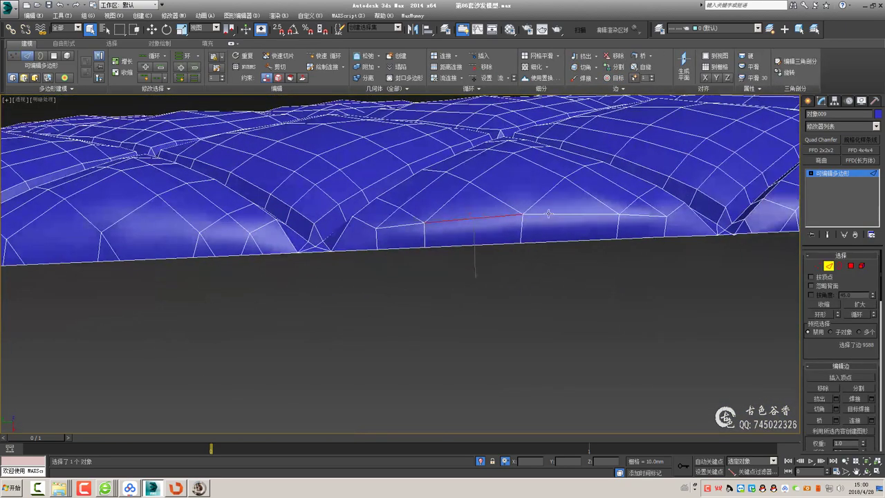
pyautogui.moveTo(488, 238)
pyautogui.keyDown('alt'); pyautogui.mouseDown(button='middle')
pyautogui.moveTo(518, 237)
pyautogui.moveTo(533, 214)
pyautogui.moveTo(523, 225)
pyautogui.mouseUp(button='middle'); pyautogui.keyUp('alt')
pyautogui.press('1')
pyautogui.click(523, 225)
pyautogui.press('w')
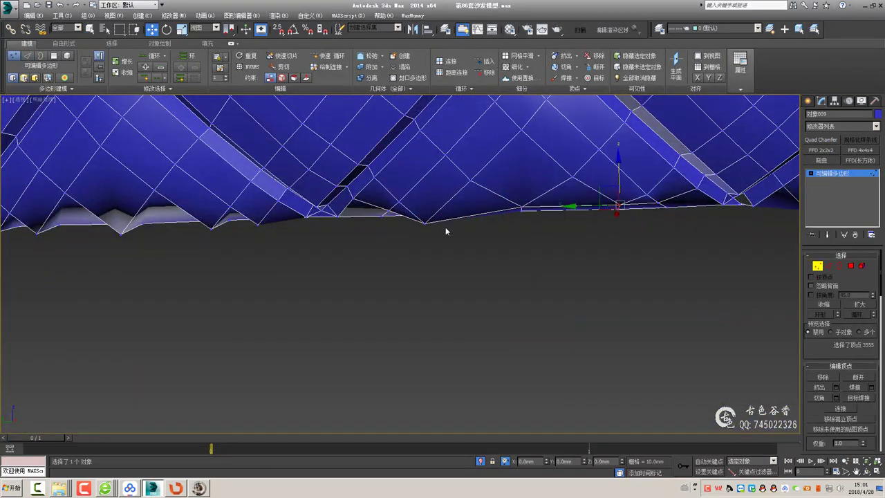
pyautogui.keyDown('alt'); pyautogui.moveTo(424, 196); pyautogui.dragTo(558, 212, button='middle'); pyautogui.keyUp('alt')
pyautogui.click(658, 243)
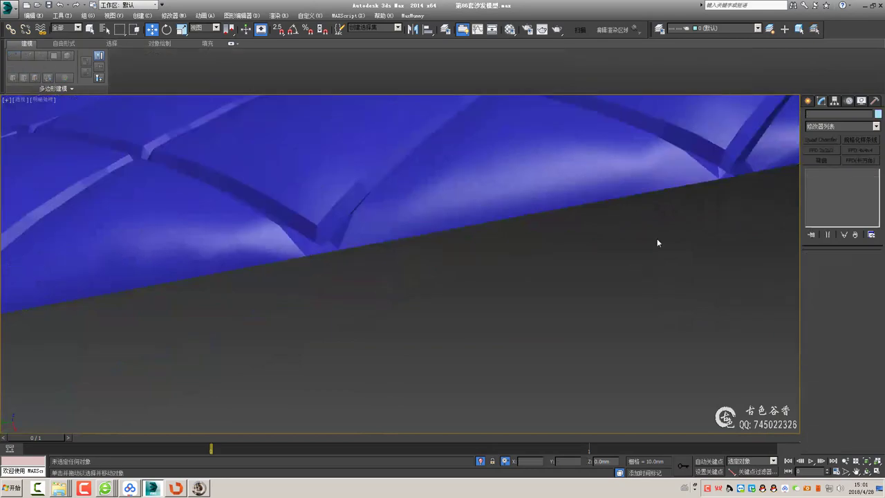
pyautogui.moveTo(658, 243); pyautogui.dragTo(462, 285, button='middle')
pyautogui.click(462, 285)
# Target Weld the stray vertex down onto the bottom-border vertex
pyautogui.scroll(3, 462, 285)
pyautogui.scroll(2, 462, 285)
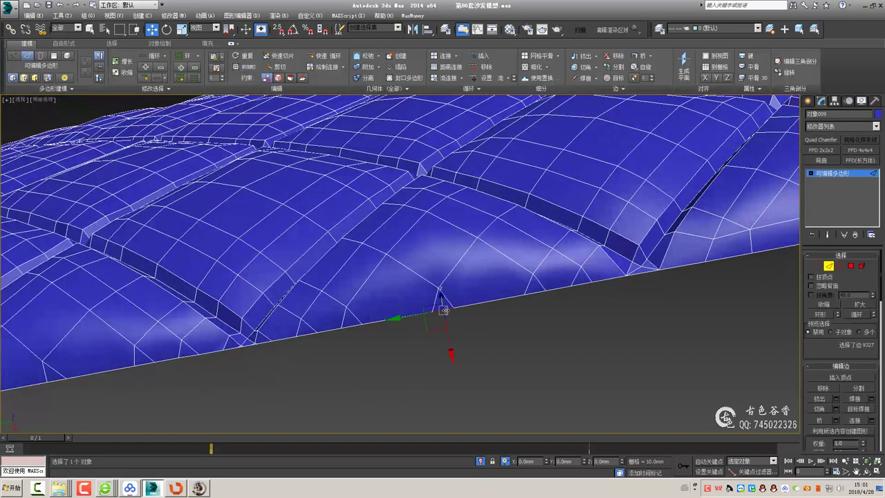
pyautogui.press('q')
pyautogui.scroll(2, 302, 334)
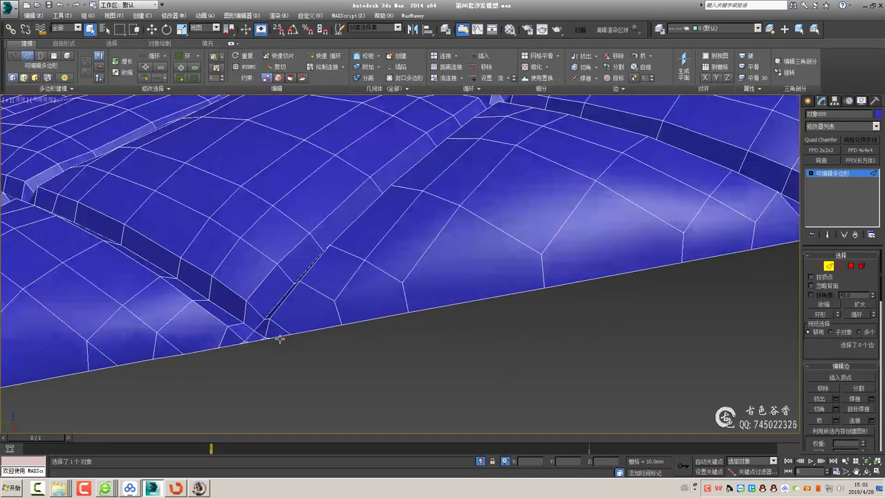
pyautogui.scroll(3, 279, 337)
pyautogui.scroll(3, 366, 338)
pyautogui.click(356, 313)
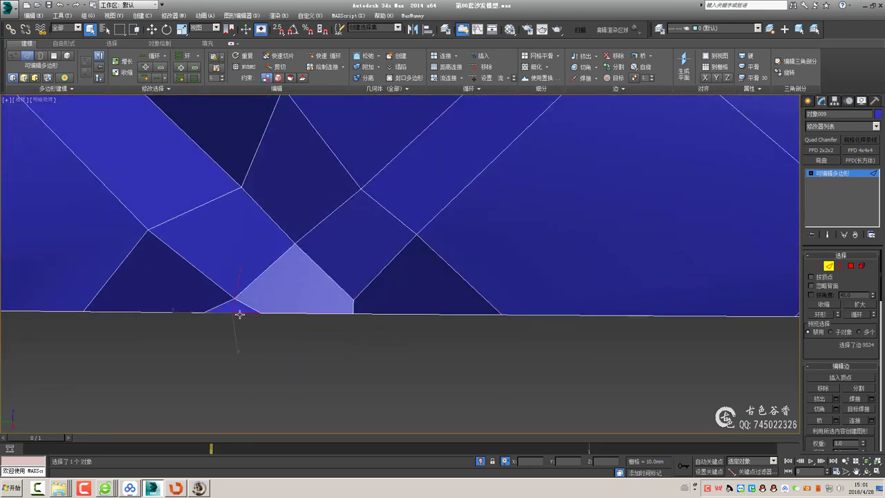
pyautogui.press('1')
pyautogui.moveTo(355, 299); pyautogui.dragTo(352, 312)
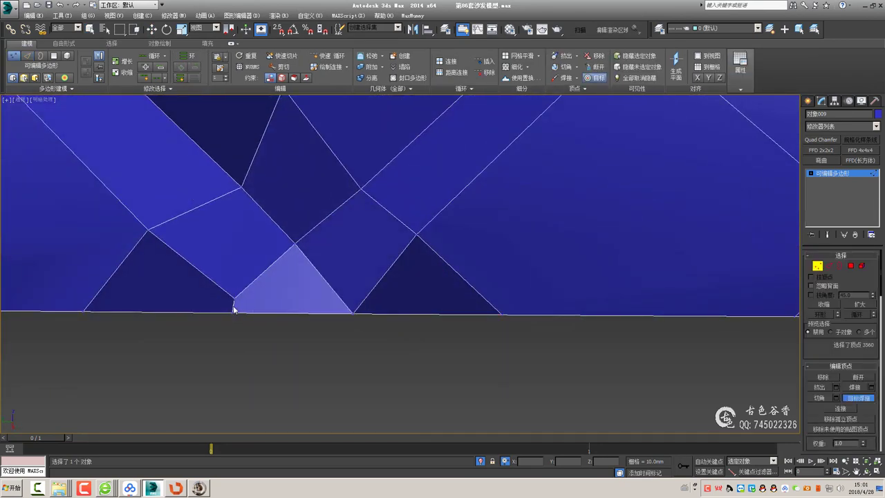
pyautogui.scroll(-2, 553, 235)
# Select the row of five vertices above the bottom border and raise them slightly along Z
pyautogui.moveTo(553, 235)
pyautogui.keyDown('alt'); pyautogui.mouseDown(button='middle')
pyautogui.moveTo(483, 254)
pyautogui.moveTo(336, 264)
pyautogui.mouseUp(button='middle'); pyautogui.keyUp('alt')
pyautogui.scroll(-1, 483, 254)
pyautogui.scroll(2, 510, 238)
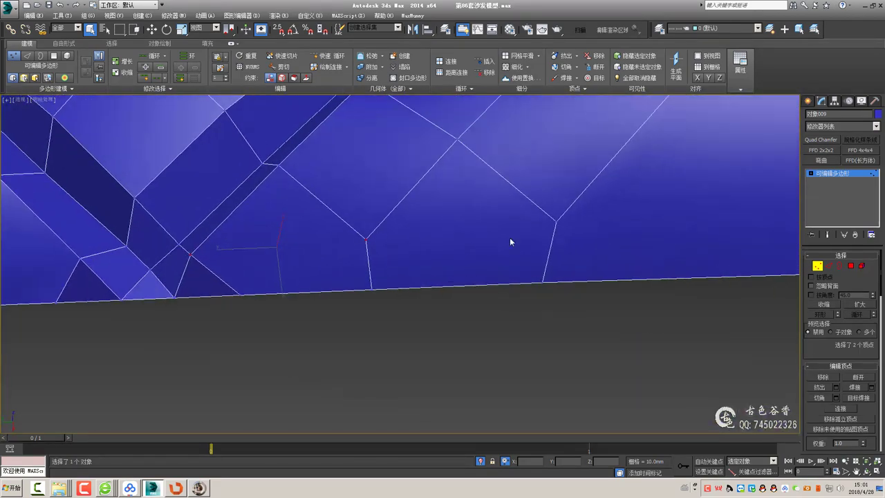
pyautogui.scroll(-2, 510, 237)
pyautogui.moveTo(649, 223)
pyautogui.keyDown('alt'); pyautogui.mouseDown(button='middle')
pyautogui.moveTo(708, 210)
pyautogui.moveTo(464, 202)
pyautogui.moveTo(583, 211)
pyautogui.mouseUp(button='middle'); pyautogui.keyUp('alt')
pyautogui.scroll(2, 583, 211)
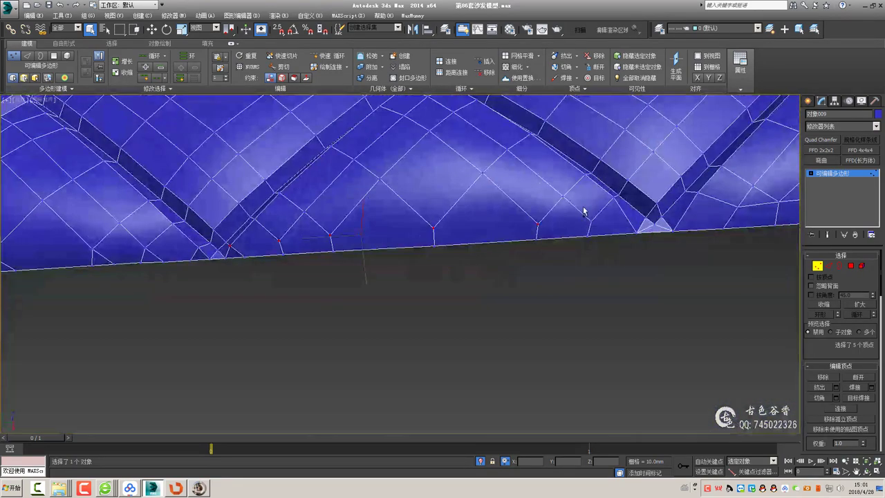
pyautogui.scroll(-2, 617, 241)
pyautogui.keyDown('alt'); pyautogui.moveTo(588, 243); pyautogui.dragTo(512, 238, button='middle'); pyautogui.keyUp('alt')
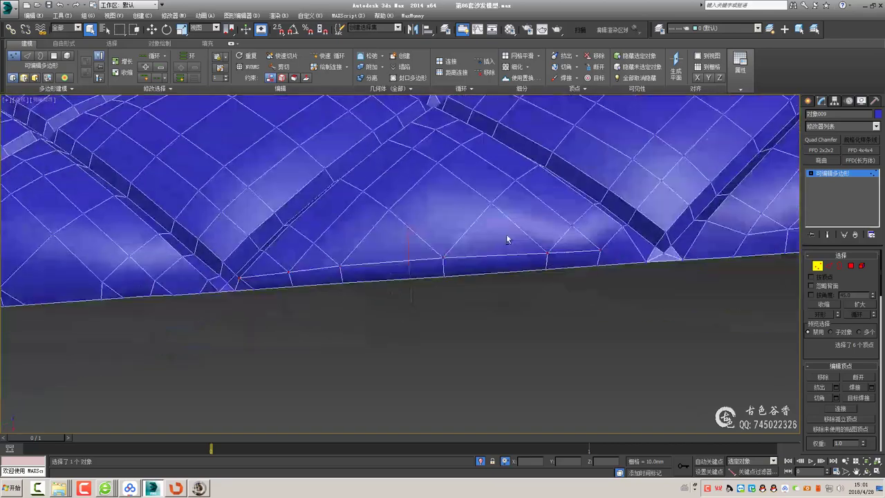
pyautogui.scroll(2, 410, 230)
pyautogui.press('w')
pyautogui.moveTo(438, 233); pyautogui.dragTo(440, 218)
pyautogui.scroll(-2, 456, 277)
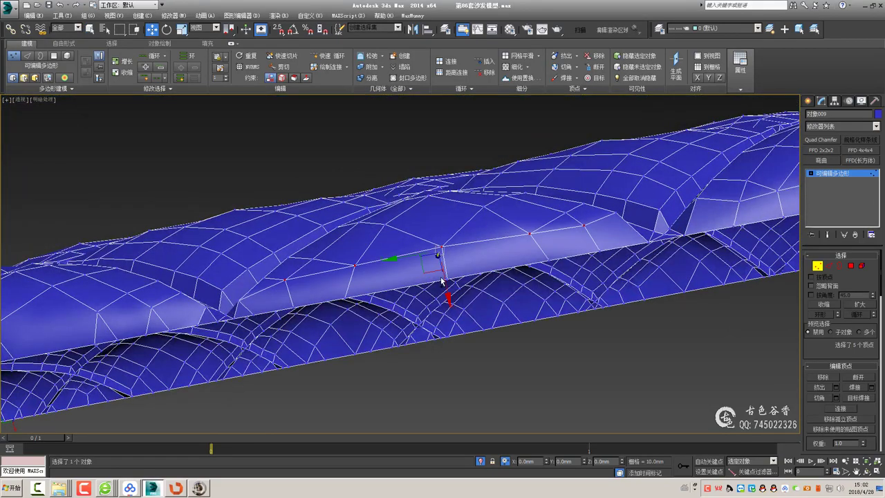
# Commit the cut line as a new edge and briefly preview the panel smoothed
pyautogui.scroll(2, 470, 296)
pyautogui.moveTo(469, 296)
pyautogui.keyDown('alt'); pyautogui.mouseDown(button='middle')
pyautogui.moveTo(568, 236)
pyautogui.moveTo(524, 281)
pyautogui.mouseUp(button='middle'); pyautogui.keyUp('alt')
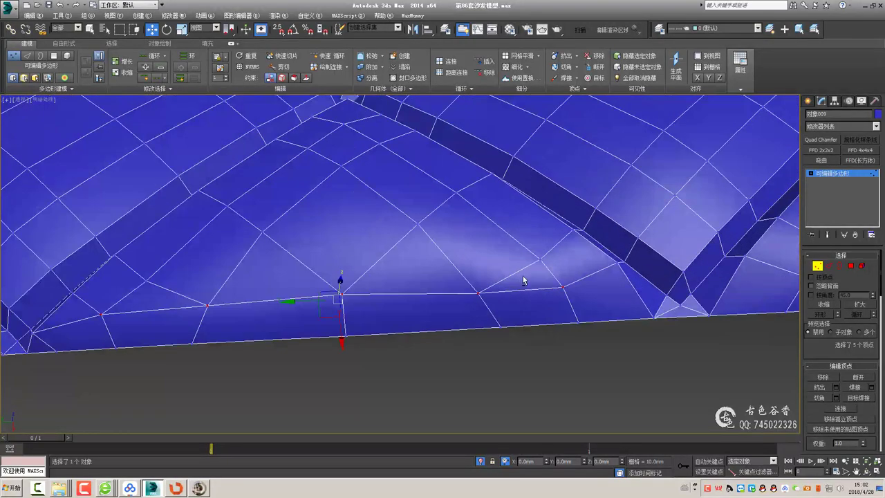
pyautogui.click(450, 257)
pyautogui.press('2')
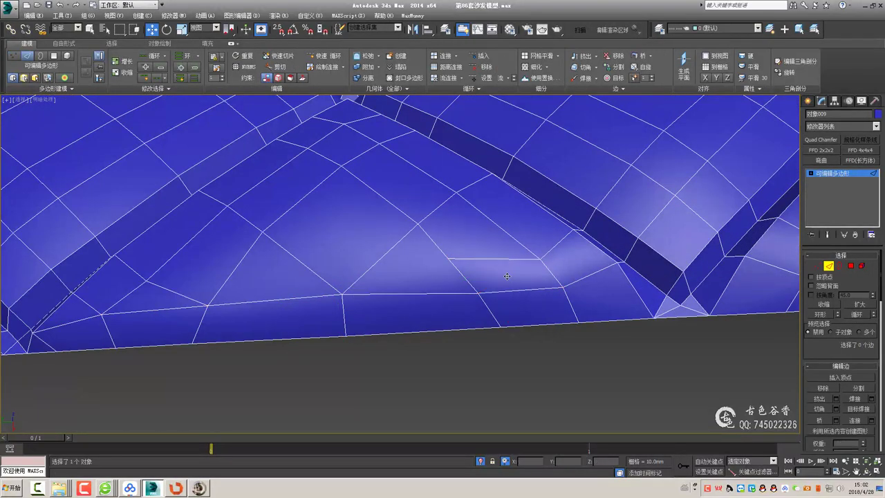
pyautogui.press('2')
pyautogui.hotkey('ctrl', 'BackSpace')
pyautogui.scroll(-3, 471, 350)
pyautogui.scroll(3, 393, 298)
pyautogui.scroll(2, 515, 324)
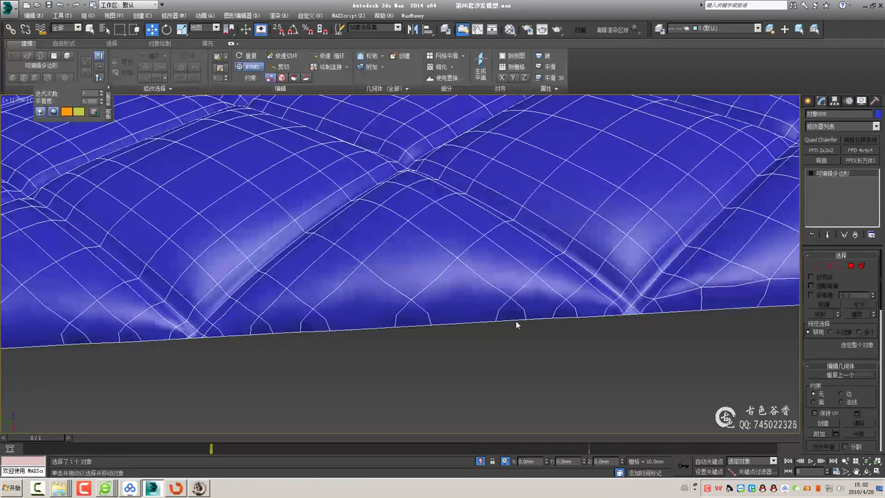
pyautogui.hotkey('ctrl', 'BackSpace')
# Select a lower-border edge, then the vertices along the lower edge plus one more
pyautogui.press('2')
pyautogui.click(311, 333)
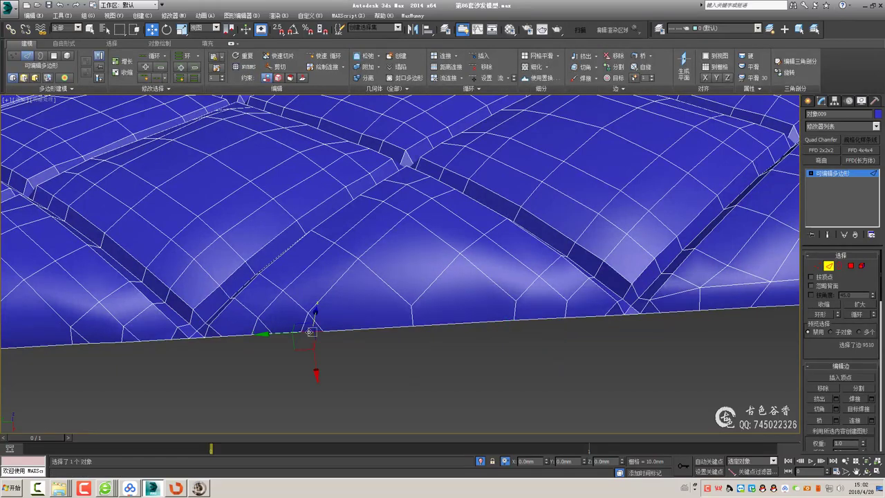
pyautogui.scroll(3, 311, 322)
pyautogui.press('1')
pyautogui.scroll(2, 343, 303)
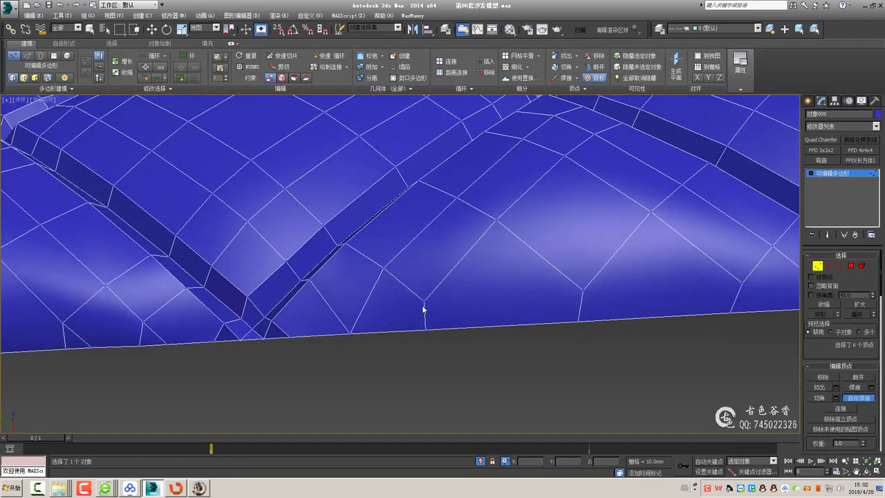
pyautogui.press('q')
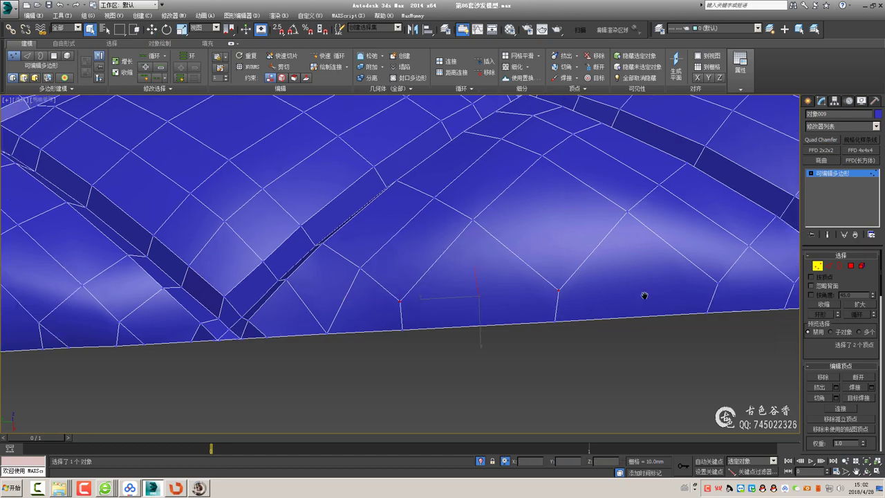
pyautogui.keyDown('alt'); pyautogui.moveTo(435, 310); pyautogui.dragTo(642, 297, button='middle'); pyautogui.keyUp('alt')
pyautogui.moveTo(721, 306)
pyautogui.keyDown('alt'); pyautogui.mouseDown(button='middle')
pyautogui.moveTo(493, 317)
pyautogui.moveTo(447, 293)
pyautogui.moveTo(492, 298)
pyautogui.moveTo(380, 306)
pyautogui.moveTo(536, 306)
pyautogui.moveTo(662, 271)
pyautogui.mouseUp(button='middle'); pyautogui.keyUp('alt')
pyautogui.keyDown('ctrl'); pyautogui.click(615, 298); pyautogui.keyUp('ctrl')
pyautogui.press('1')
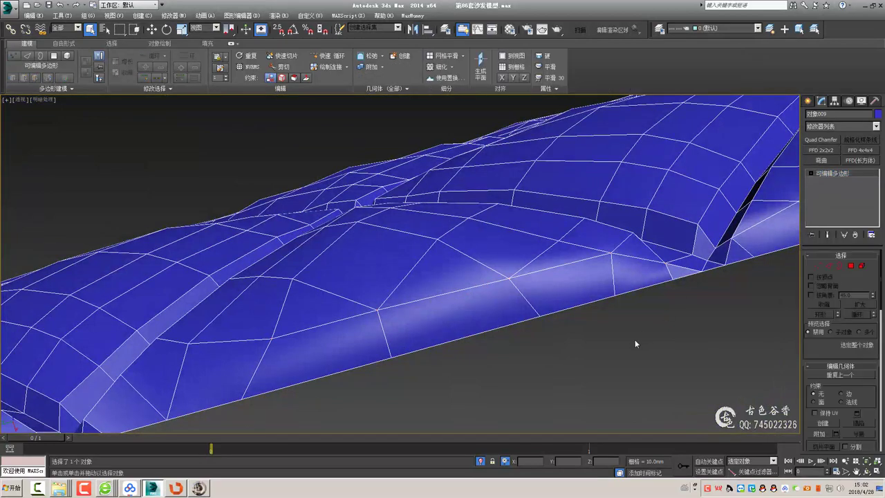
# Cut a new edge across a bottom face and nudge the selected vertex slightly
pyautogui.hotkey('ctrl', 'l')
pyautogui.scroll(5, 492, 319)
pyautogui.moveTo(493, 319)
pyautogui.keyDown('alt'); pyautogui.mouseDown(button='middle')
pyautogui.moveTo(575, 312)
pyautogui.moveTo(549, 302)
pyautogui.moveTo(516, 317)
pyautogui.mouseUp(button='middle'); pyautogui.keyUp('alt')
pyautogui.press('1')
pyautogui.hotkey('ctrl', 'l')
pyautogui.scroll(3, 516, 317)
pyautogui.hotkey('alt', 'c')
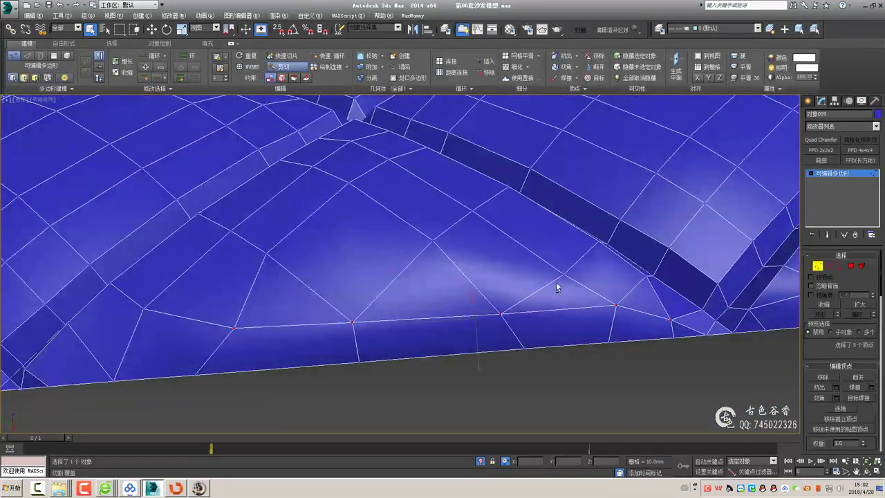
pyautogui.click(471, 283)
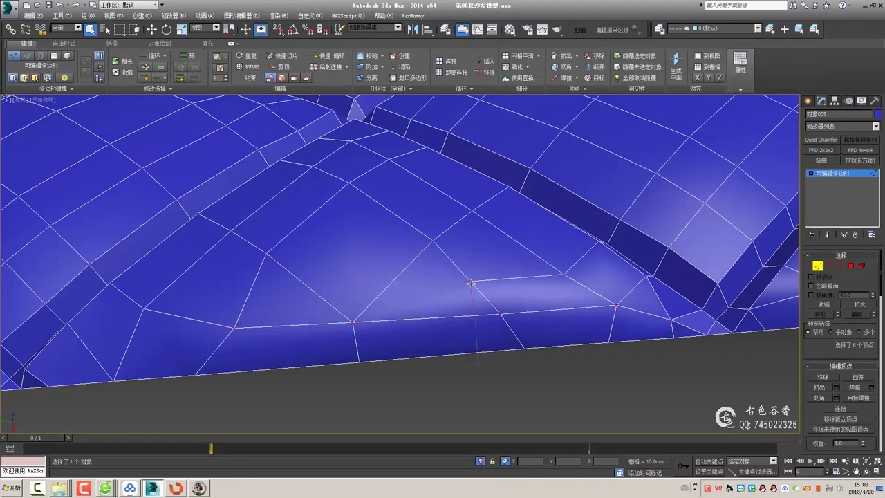
pyautogui.moveTo(448, 281); pyautogui.dragTo(447, 284)
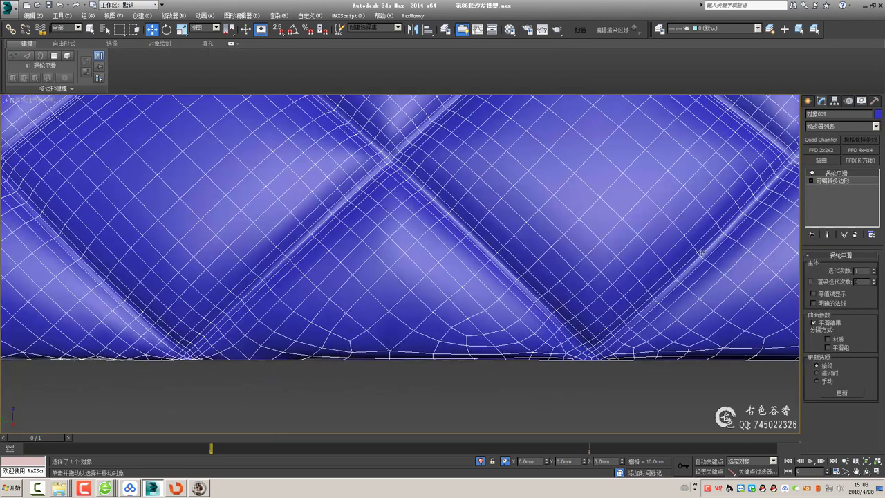
# Remove the TurboSmooth from the panel and select three vertices near the bottom edge
pyautogui.click(856, 235)
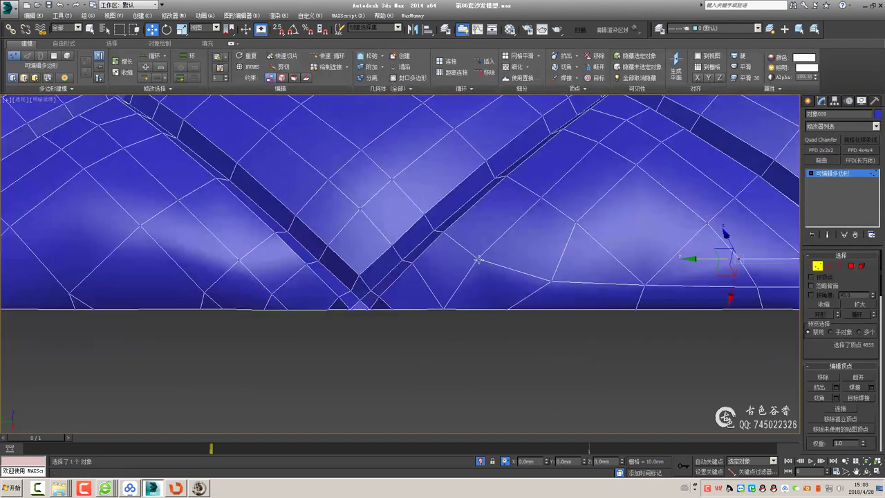
pyautogui.keyDown('alt'); pyautogui.moveTo(501, 309); pyautogui.dragTo(494, 320, button='middle'); pyautogui.keyUp('alt')
pyautogui.moveTo(482, 308); pyautogui.dragTo(504, 319)
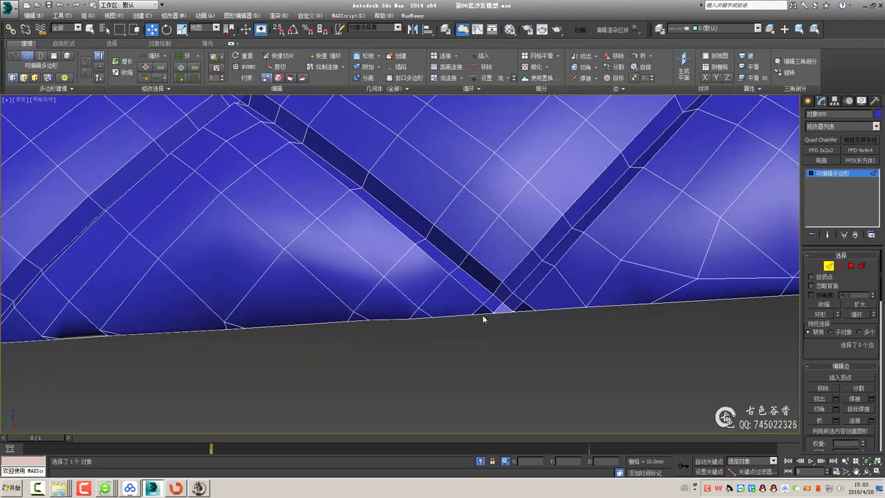
pyautogui.scroll(5, 503, 320)
pyautogui.scroll(-2, 458, 316)
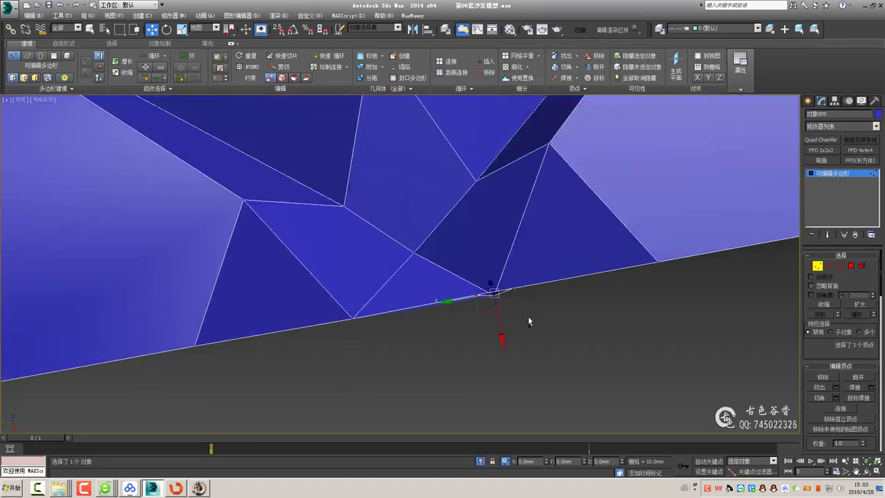
pyautogui.scroll(-2, 528, 316)
pyautogui.scroll(2, 343, 328)
pyautogui.scroll(2, 487, 286)
pyautogui.keyDown('alt'); pyautogui.moveTo(487, 286); pyautogui.dragTo(505, 252, button='middle'); pyautogui.keyUp('alt')
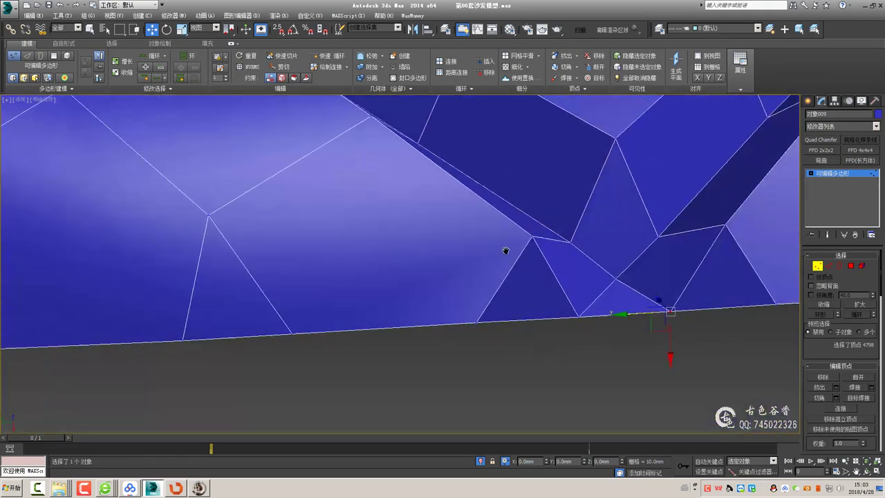
# Select the vertex row above the bottom border and a border vertex, then exit sub-object level
pyautogui.press('2')
pyautogui.moveTo(332, 300)
pyautogui.keyDown('alt'); pyautogui.mouseDown(button='middle')
pyautogui.moveTo(364, 297)
pyautogui.moveTo(292, 301)
pyautogui.moveTo(446, 305)
pyautogui.moveTo(356, 292)
pyautogui.moveTo(399, 316)
pyautogui.moveTo(256, 288)
pyautogui.moveTo(405, 247)
pyautogui.moveTo(329, 276)
pyautogui.mouseUp(button='middle'); pyautogui.keyUp('alt')
pyautogui.press('1')
pyautogui.scroll(3, 257, 290)
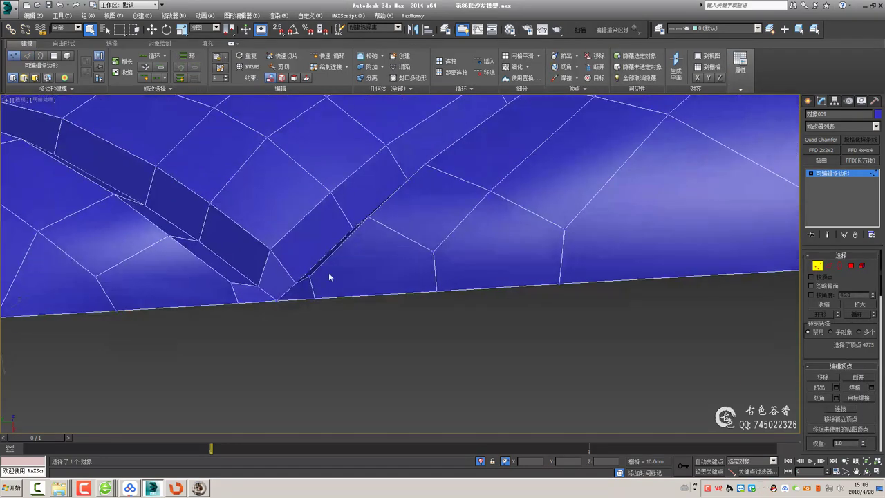
pyautogui.moveTo(660, 239); pyautogui.dragTo(483, 270, button='middle')
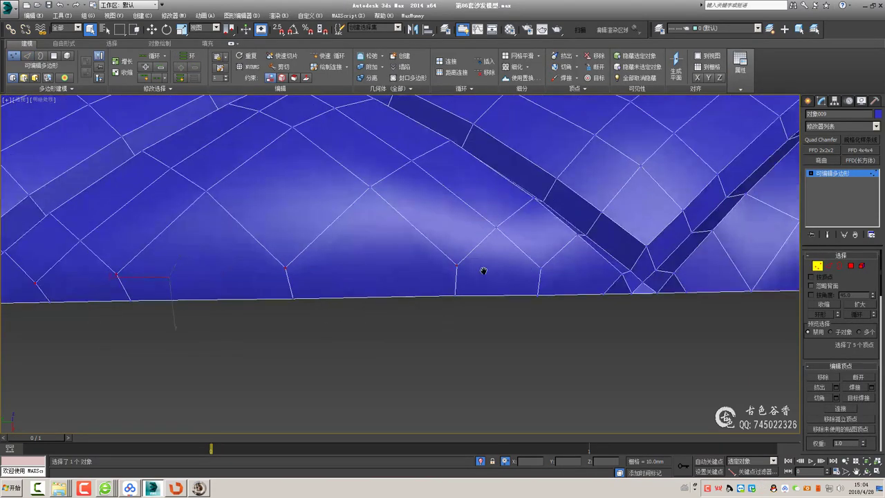
pyautogui.scroll(-2, 607, 284)
pyautogui.scroll(1, 525, 280)
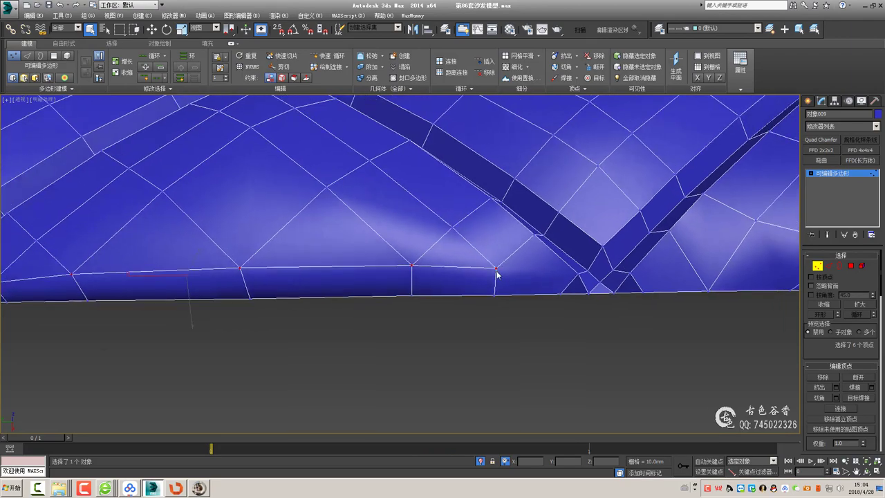
pyautogui.scroll(1, 546, 287)
pyautogui.scroll(1, 563, 294)
pyautogui.click(564, 296)
pyautogui.scroll(1, 569, 295)
pyautogui.keyDown('alt'); pyautogui.moveTo(565, 305); pyautogui.dragTo(449, 296, button='middle'); pyautogui.keyUp('alt')
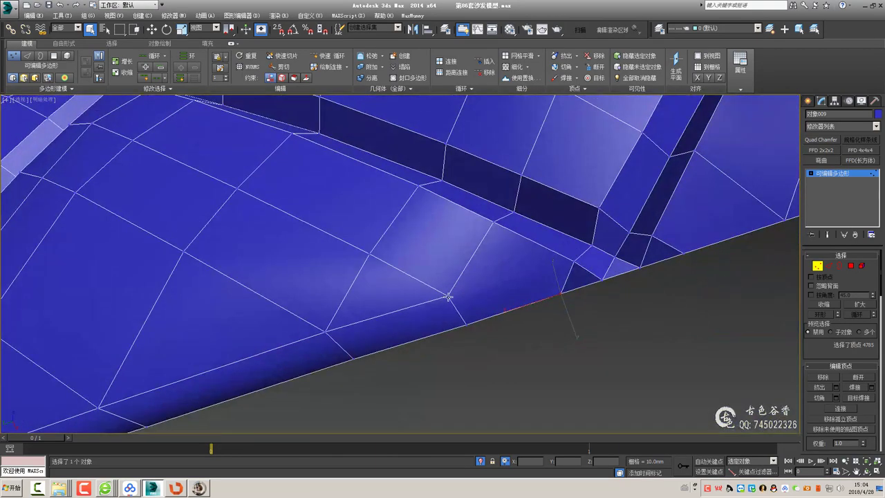
pyautogui.press('2')
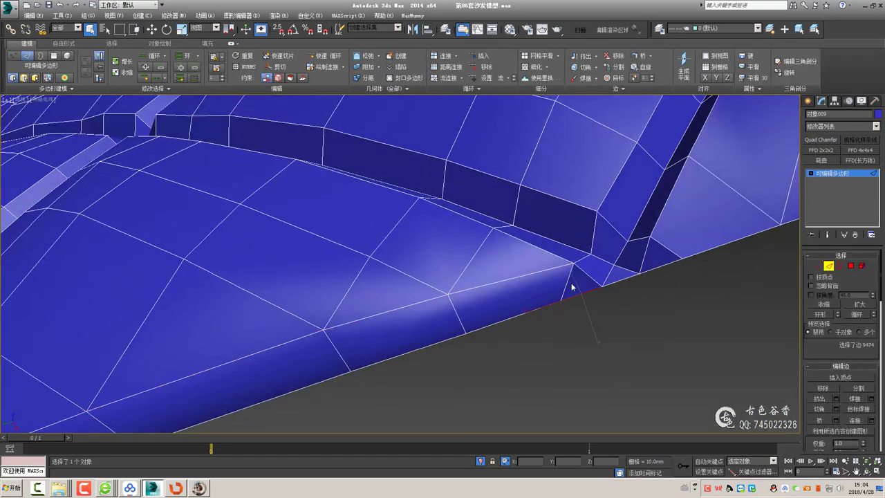
pyautogui.scroll(-2, 568, 280)
pyautogui.scroll(-2, 506, 304)
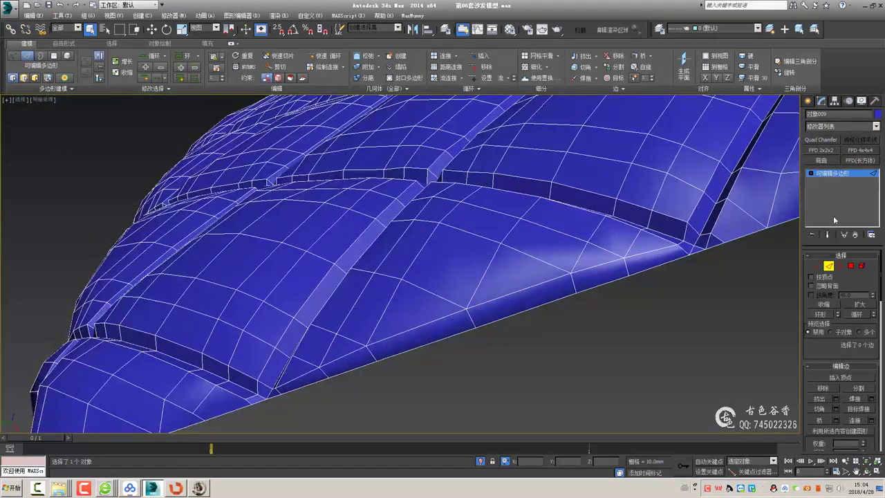
pyautogui.press('2')
pyautogui.scroll(-2, 653, 347)
# Zoom in on the bottom seam and select a single seam vertex
pyautogui.moveTo(653, 347)
pyautogui.keyDown('alt'); pyautogui.mouseDown(button='middle')
pyautogui.moveTo(614, 302)
pyautogui.moveTo(641, 293)
pyautogui.mouseUp(button='middle'); pyautogui.keyUp('alt')
pyautogui.scroll(3, 587, 312)
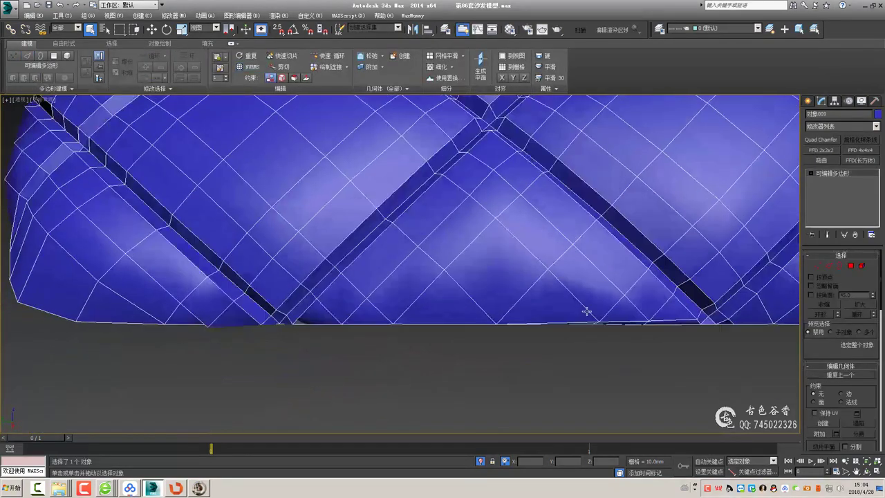
pyautogui.moveTo(587, 312); pyautogui.dragTo(574, 259, button='middle')
pyautogui.scroll(-2, 212, 265)
pyautogui.scroll(2, 475, 273)
pyautogui.scroll(1, 462, 275)
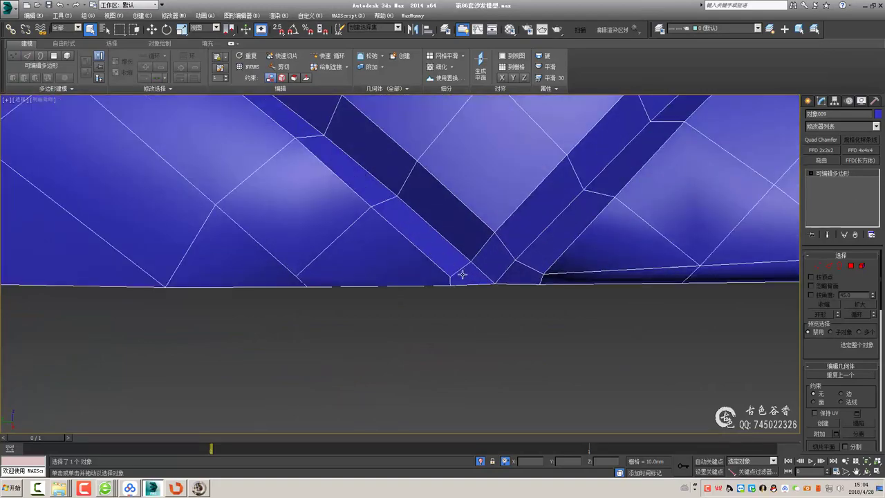
pyautogui.press('1')
pyautogui.moveTo(462, 275)
pyautogui.keyDown('alt'); pyautogui.mouseDown(button='middle')
pyautogui.moveTo(434, 271)
pyautogui.moveTo(539, 284)
pyautogui.moveTo(405, 265)
pyautogui.moveTo(386, 206)
pyautogui.mouseUp(button='middle'); pyautogui.keyUp('alt')
pyautogui.scroll(2, 384, 269)
pyautogui.scroll(-2, 384, 269)
pyautogui.scroll(2, 423, 245)
pyautogui.click(423, 246)
# Add another seam edge to the selection, then exit sub-object level
pyautogui.press('2')
pyautogui.moveTo(357, 160)
pyautogui.keyDown('alt'); pyautogui.mouseDown(button='middle')
pyautogui.moveTo(336, 123)
pyautogui.moveTo(365, 228)
pyautogui.moveTo(352, 222)
pyautogui.mouseUp(button='middle'); pyautogui.keyUp('alt')
pyautogui.keyDown('ctrl'); pyautogui.click(351, 222); pyautogui.keyUp('ctrl')
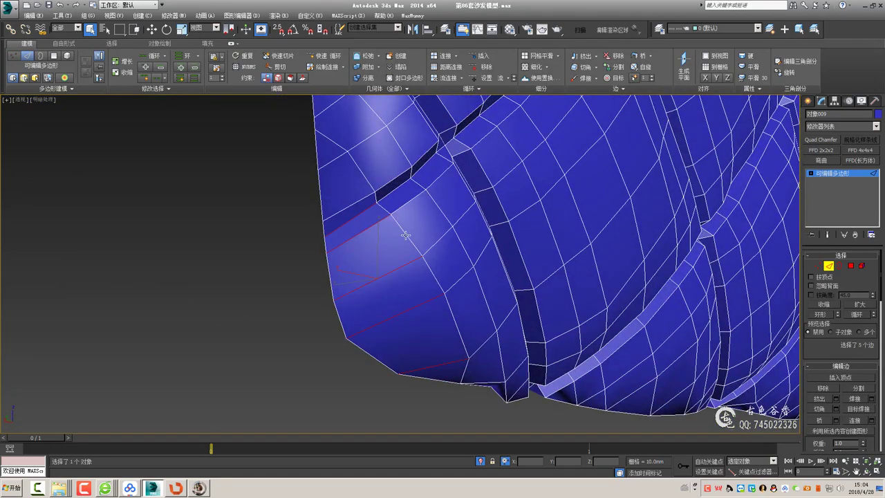
pyautogui.press('1')
pyautogui.moveTo(406, 262)
pyautogui.keyDown('alt'); pyautogui.mouseDown(button='middle')
pyautogui.moveTo(400, 351)
pyautogui.moveTo(502, 358)
pyautogui.mouseUp(button='middle'); pyautogui.keyUp('alt')
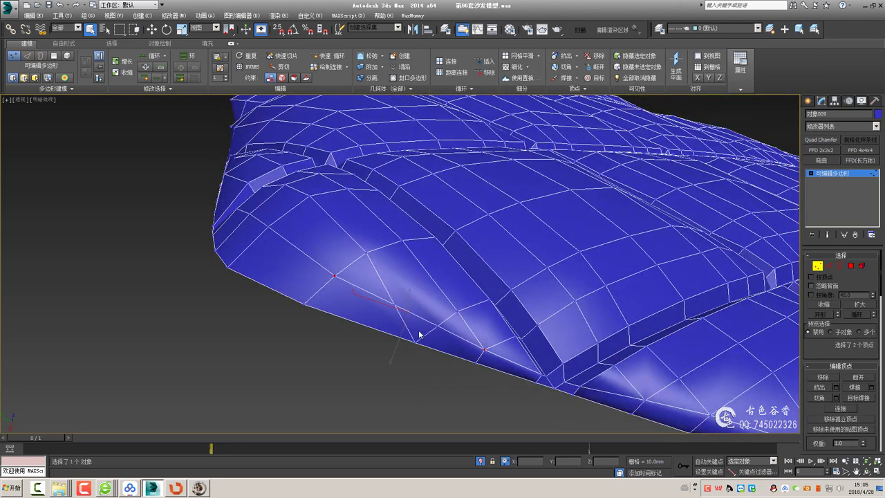
pyautogui.press('2')
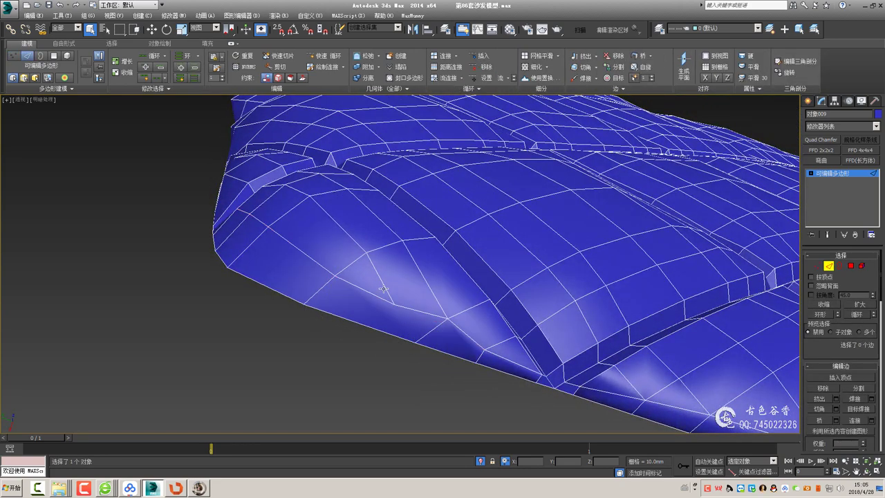
pyautogui.press('2')
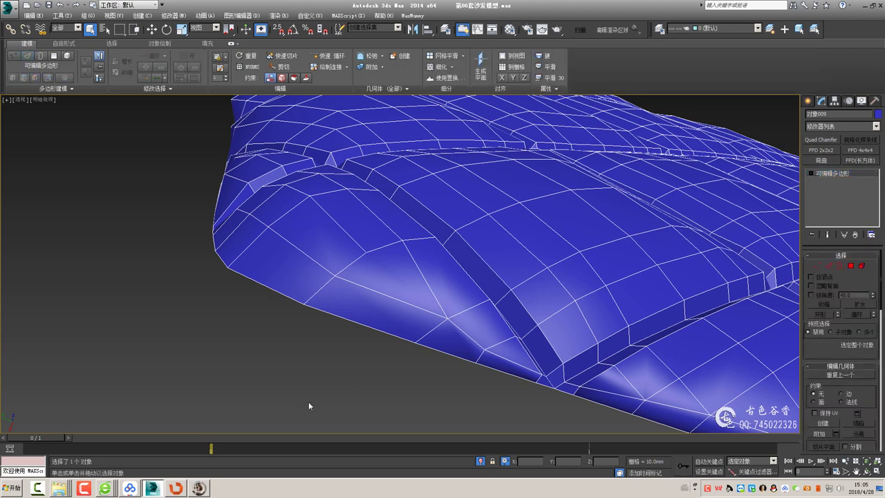
pyautogui.scroll(1, 362, 387)
pyautogui.scroll(5, 448, 339)
pyautogui.scroll(3, 449, 330)
# Select vertices near the bottom border and preview the cushion with NURMS smoothing
pyautogui.press('1')
pyautogui.click(443, 325)
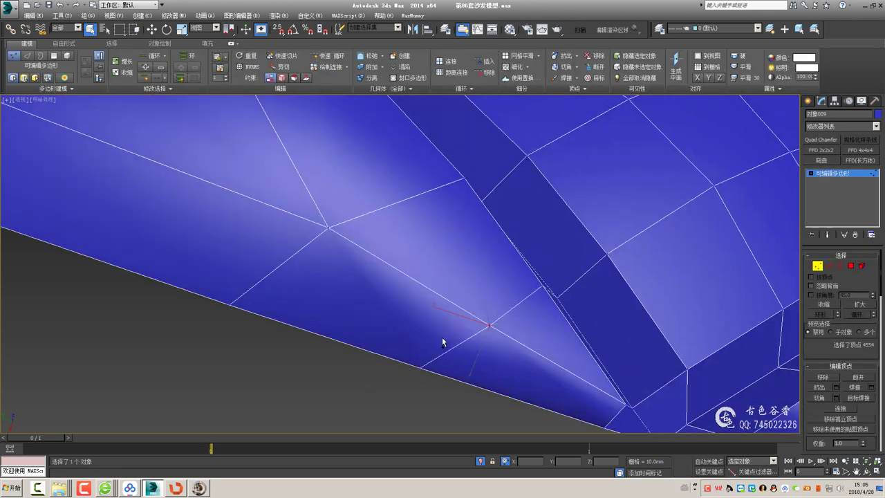
pyautogui.keyDown('alt'); pyautogui.moveTo(442, 337); pyautogui.dragTo(379, 336, button='middle'); pyautogui.keyUp('alt')
pyautogui.click(320, 249)
pyautogui.keyDown('alt'); pyautogui.moveTo(377, 274); pyautogui.dragTo(468, 279, button='middle'); pyautogui.keyUp('alt')
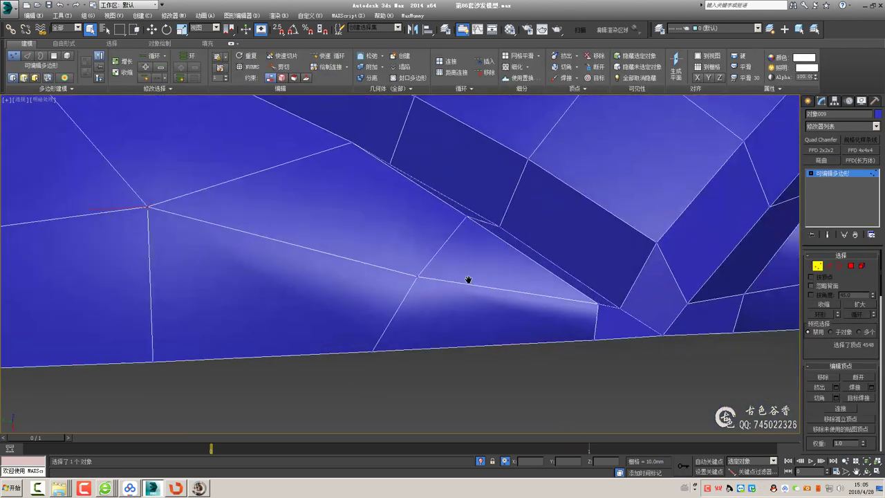
pyautogui.scroll(-3, 500, 295)
pyautogui.keyDown('alt'); pyautogui.moveTo(504, 321); pyautogui.dragTo(536, 253, button='middle'); pyautogui.keyUp('alt')
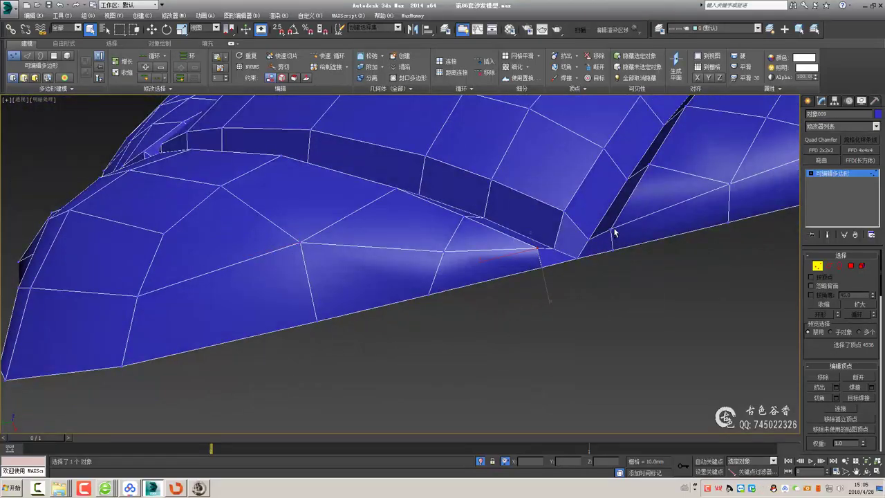
pyautogui.moveTo(593, 243)
pyautogui.keyDown('alt'); pyautogui.mouseDown(button='middle')
pyautogui.moveTo(579, 300)
pyautogui.moveTo(575, 192)
pyautogui.moveTo(515, 273)
pyautogui.moveTo(525, 291)
pyautogui.mouseUp(button='middle'); pyautogui.keyUp('alt')
pyautogui.click(249, 67)
pyautogui.scroll(-3, 484, 277)
# Preview the NURMS-smoothed cushion, then turn smoothing off and return to vertex level
pyautogui.press('1')
pyautogui.moveTo(615, 420)
pyautogui.keyDown('alt'); pyautogui.mouseDown(button='middle')
pyautogui.moveTo(540, 312)
pyautogui.moveTo(514, 336)
pyautogui.moveTo(456, 280)
pyautogui.moveTo(506, 258)
pyautogui.mouseUp(button='middle'); pyautogui.keyUp('alt')
pyautogui.press('1')
pyautogui.scroll(5, 457, 284)
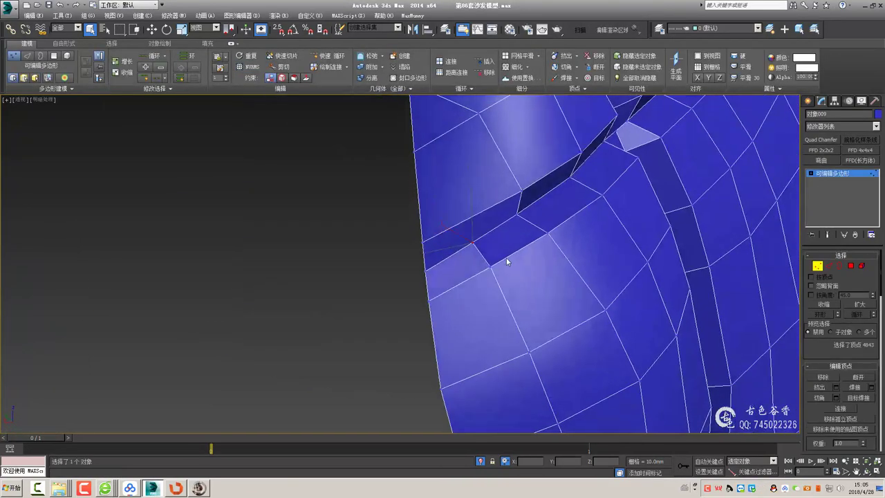
pyautogui.scroll(2, 506, 258)
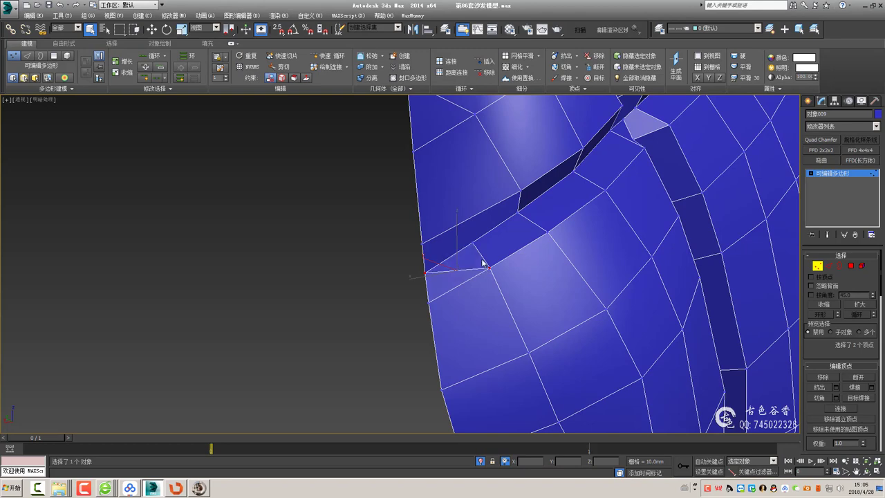
# Select a vertex on the cushion panel's side border
pyautogui.press('2')
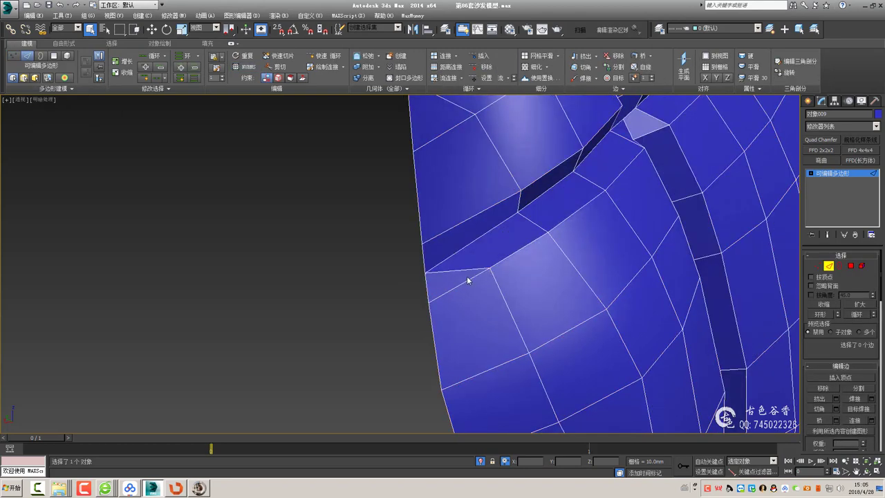
pyautogui.press('1')
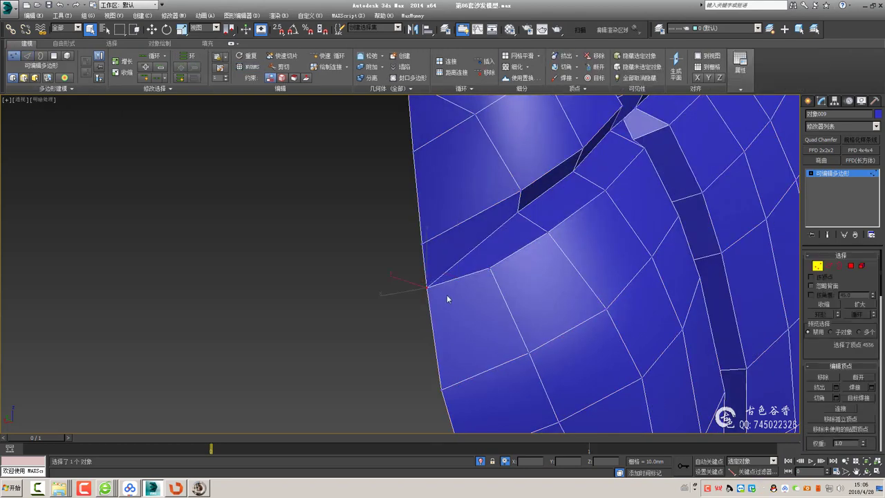
pyautogui.press('1')
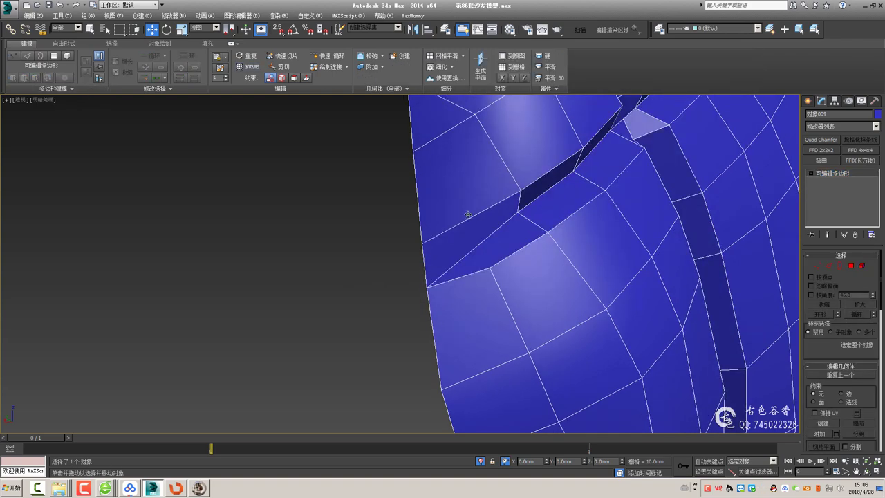
pyautogui.moveTo(468, 213)
pyautogui.keyDown('alt'); pyautogui.mouseDown(button='middle')
pyautogui.moveTo(474, 253)
pyautogui.moveTo(439, 260)
pyautogui.moveTo(512, 257)
pyautogui.mouseUp(button='middle'); pyautogui.keyUp('alt')
pyautogui.press('2')
pyautogui.press('1')
pyautogui.keyDown('ctrl'); pyautogui.click(465, 110); pyautogui.keyUp('ctrl')
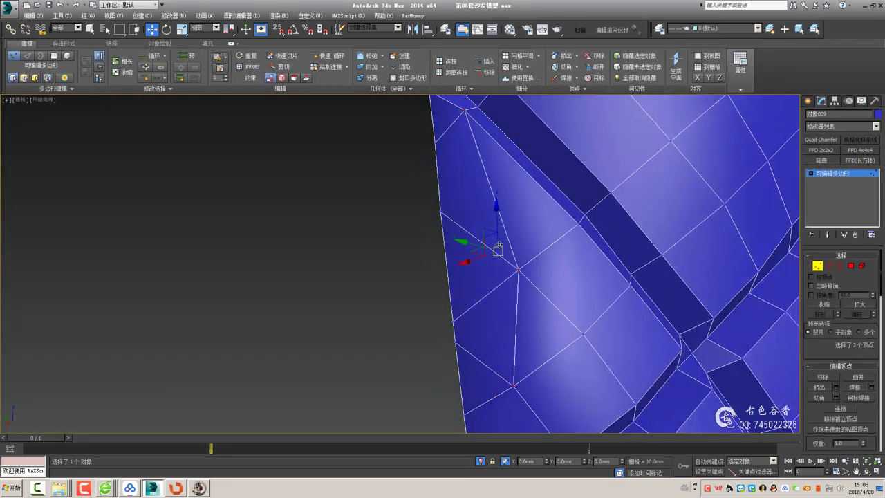
# Select edges along the panel's side outline
pyautogui.press('2')
pyautogui.click(443, 273)
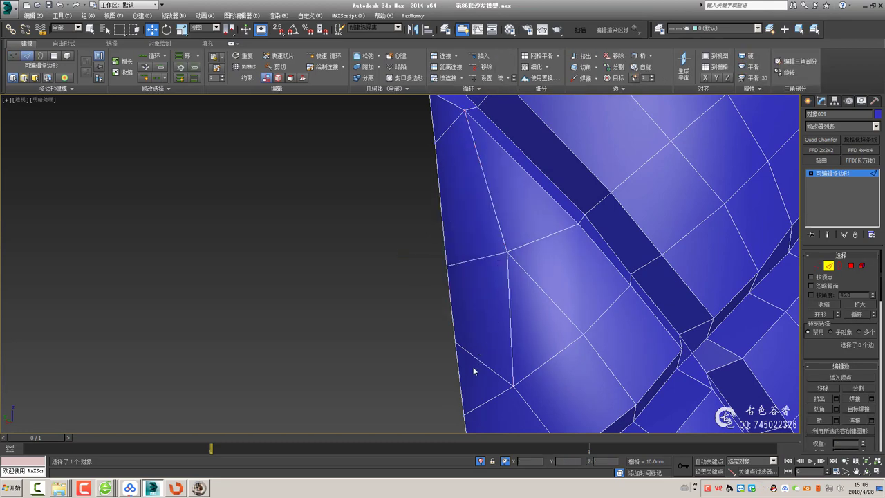
pyautogui.moveTo(474, 371)
pyautogui.keyDown('alt'); pyautogui.mouseDown(button='middle')
pyautogui.moveTo(475, 297)
pyautogui.moveTo(453, 291)
pyautogui.moveTo(443, 267)
pyautogui.moveTo(462, 216)
pyautogui.moveTo(455, 208)
pyautogui.moveTo(438, 214)
pyautogui.moveTo(455, 237)
pyautogui.moveTo(420, 181)
pyautogui.moveTo(440, 208)
pyautogui.moveTo(460, 202)
pyautogui.moveTo(456, 253)
pyautogui.moveTo(398, 289)
pyautogui.mouseUp(button='middle'); pyautogui.keyUp('alt')
pyautogui.click(455, 207)
pyautogui.click(438, 214)
pyautogui.press('q')
# Back at vertex level, select more vertices along the side border
pyautogui.press('1')
pyautogui.moveTo(339, 385)
pyautogui.keyDown('alt'); pyautogui.mouseDown(button='middle')
pyautogui.moveTo(452, 286)
pyautogui.moveTo(362, 237)
pyautogui.moveTo(420, 278)
pyautogui.moveTo(410, 279)
pyautogui.moveTo(431, 271)
pyautogui.moveTo(367, 251)
pyautogui.moveTo(400, 239)
pyautogui.moveTo(381, 243)
pyautogui.mouseUp(button='middle'); pyautogui.keyUp('alt')
pyautogui.click(403, 270)
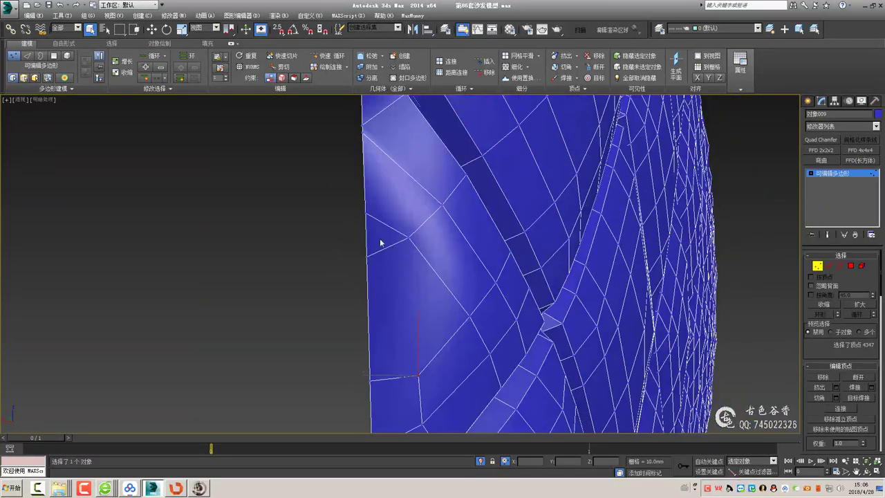
pyautogui.scroll(2, 411, 280)
pyautogui.keyDown('alt'); pyautogui.moveTo(411, 280); pyautogui.dragTo(426, 385, button='middle'); pyautogui.keyUp('alt')
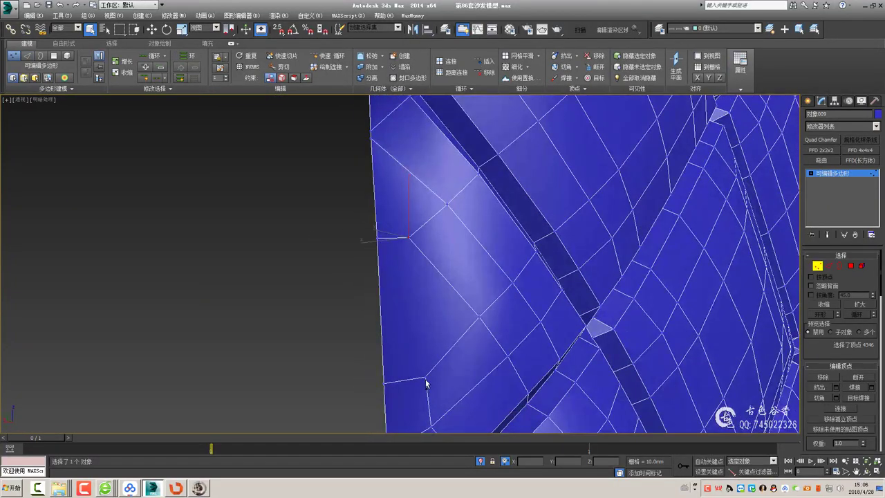
pyautogui.moveTo(440, 308)
pyautogui.keyDown('alt'); pyautogui.mouseDown(button='middle')
pyautogui.moveTo(412, 279)
pyautogui.moveTo(420, 261)
pyautogui.moveTo(430, 302)
pyautogui.moveTo(366, 150)
pyautogui.moveTo(405, 196)
pyautogui.mouseUp(button='middle'); pyautogui.keyUp('alt')
pyautogui.keyDown('ctrl'); pyautogui.click(367, 149); pyautogui.keyUp('ctrl')
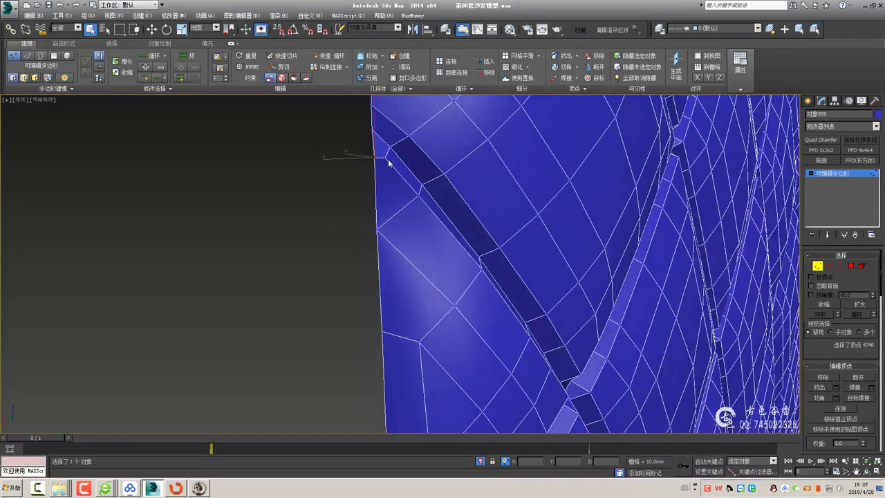
pyautogui.moveTo(424, 338)
pyautogui.keyDown('alt'); pyautogui.mouseDown(button='middle')
pyautogui.moveTo(433, 312)
pyautogui.moveTo(367, 249)
pyautogui.mouseUp(button='middle'); pyautogui.keyUp('alt')
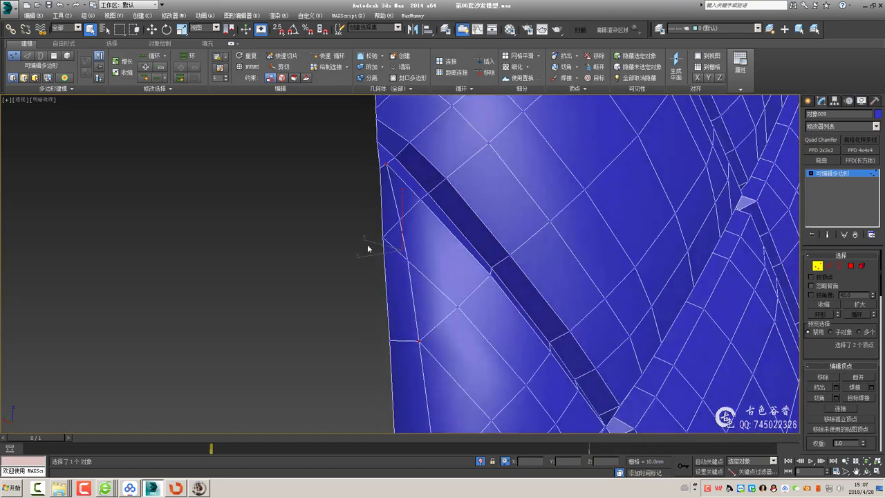
# Select a vertex at the panel's side edge and ready the Move tool (W)
pyautogui.press('2')
pyautogui.press('1')
pyautogui.click(382, 235)
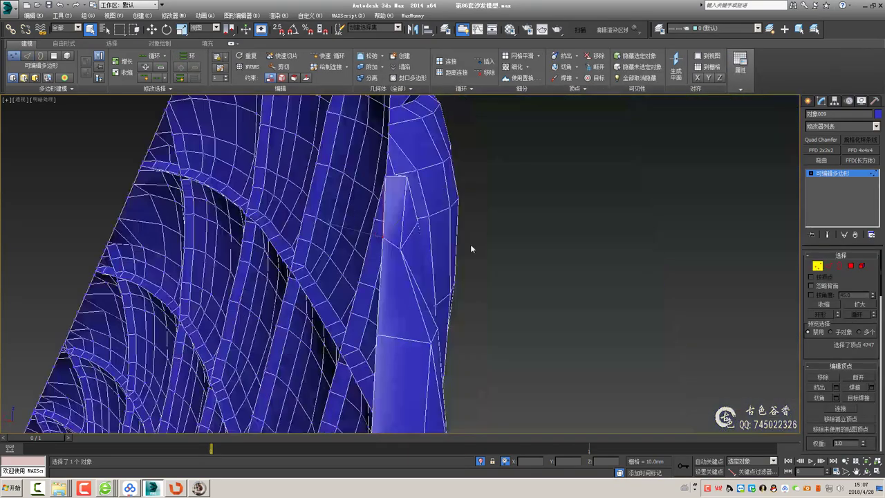
pyautogui.keyDown('alt'); pyautogui.moveTo(429, 259); pyautogui.dragTo(397, 198, button='middle'); pyautogui.keyUp('alt')
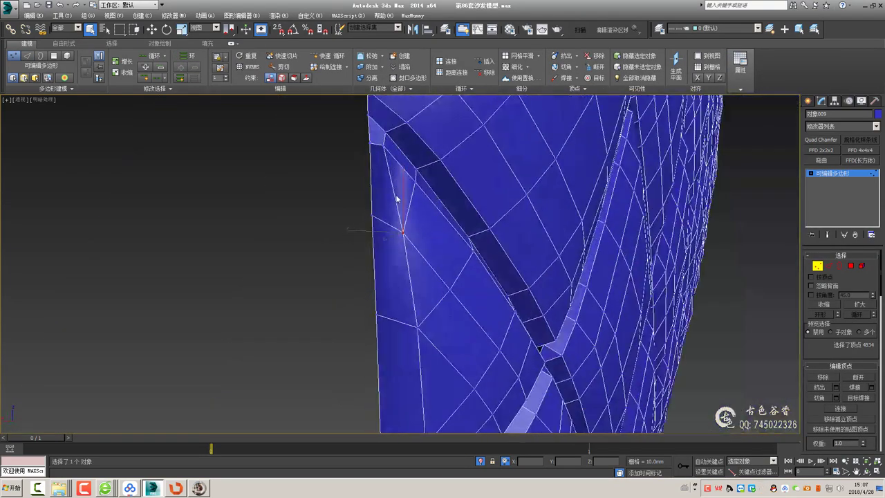
pyautogui.moveTo(386, 165)
pyautogui.keyDown('alt'); pyautogui.mouseDown(button='middle')
pyautogui.moveTo(390, 221)
pyautogui.moveTo(401, 184)
pyautogui.moveTo(377, 228)
pyautogui.moveTo(401, 192)
pyautogui.moveTo(373, 166)
pyautogui.moveTo(379, 233)
pyautogui.mouseUp(button='middle'); pyautogui.keyUp('alt')
pyautogui.scroll(2, 377, 228)
pyautogui.press('w')
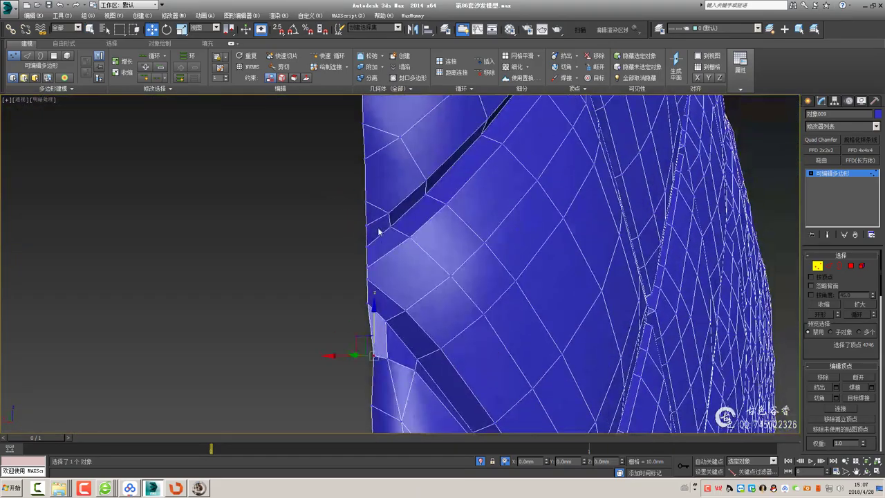
# Select an edge on the panel's left outline
pyautogui.press('2')
pyautogui.click(363, 147)
pyautogui.moveTo(363, 148)
pyautogui.keyDown('alt'); pyautogui.mouseDown(button='middle')
pyautogui.moveTo(420, 214)
pyautogui.moveTo(395, 267)
pyautogui.moveTo(406, 251)
pyautogui.mouseUp(button='middle'); pyautogui.keyUp('alt')
pyautogui.press('1')
pyautogui.press('2')
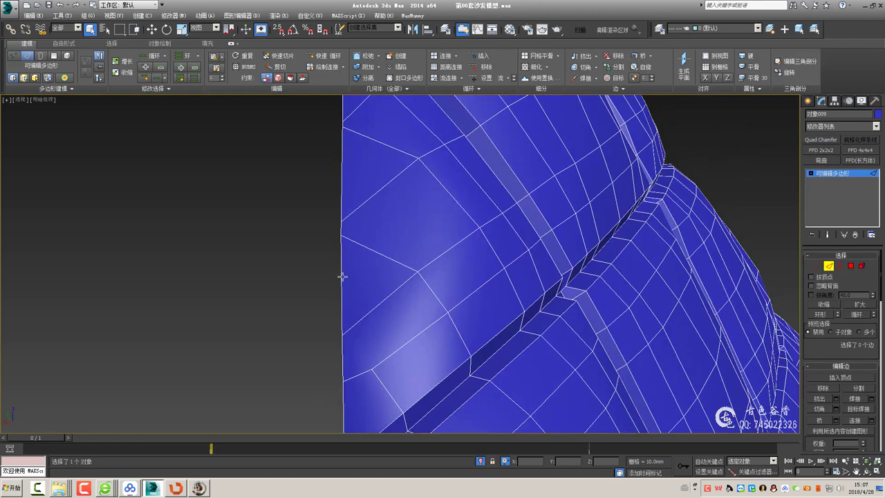
pyautogui.press('1')
# Select several side-border and left-outline vertices
pyautogui.click(418, 271)
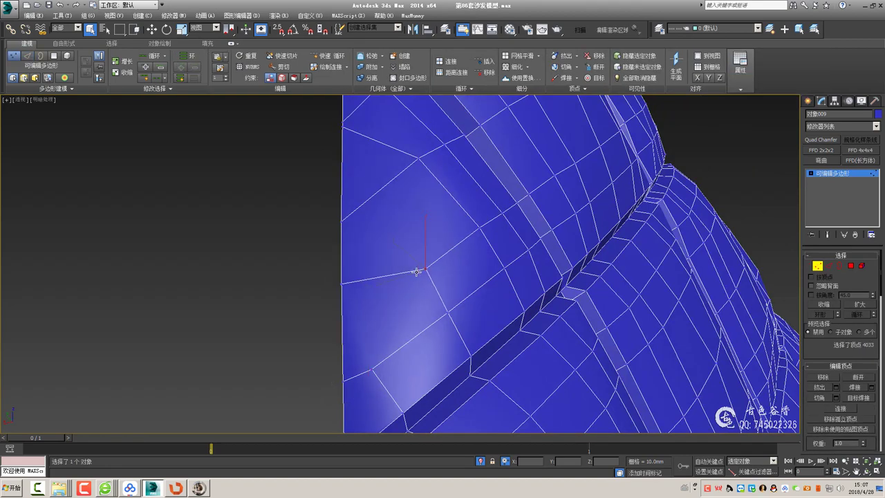
pyautogui.moveTo(369, 374)
pyautogui.keyDown('alt'); pyautogui.mouseDown(button='middle')
pyautogui.moveTo(395, 296)
pyautogui.moveTo(415, 301)
pyautogui.mouseUp(button='middle'); pyautogui.keyUp('alt')
pyautogui.keyDown('ctrl'); pyautogui.click(395, 296); pyautogui.keyUp('ctrl')
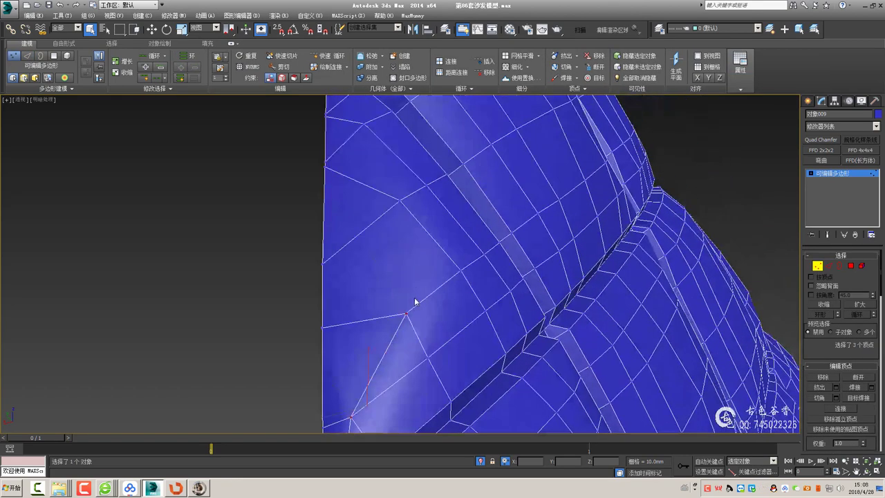
pyautogui.click(323, 206)
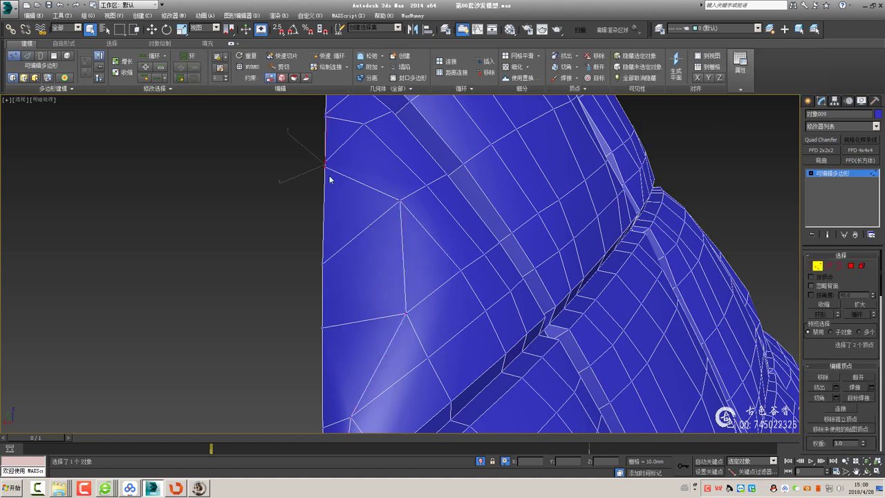
pyautogui.moveTo(329, 175)
pyautogui.keyDown('alt'); pyautogui.mouseDown(button='middle')
pyautogui.moveTo(359, 210)
pyautogui.moveTo(358, 298)
pyautogui.moveTo(331, 210)
pyautogui.moveTo(344, 218)
pyautogui.moveTo(348, 306)
pyautogui.mouseUp(button='middle'); pyautogui.keyUp('alt')
# Pick a side-border edge, then a vertex on the left outline
pyautogui.press('2')
pyautogui.click(359, 298)
pyautogui.press('1')
pyautogui.click(336, 226)
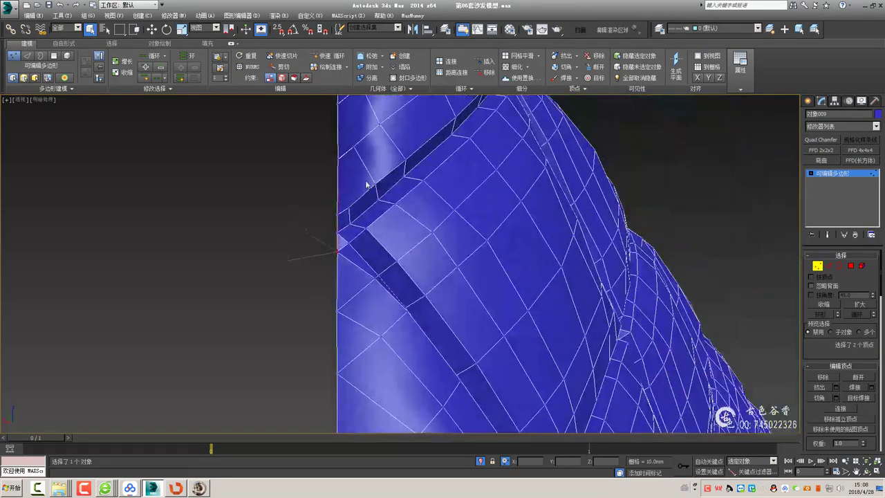
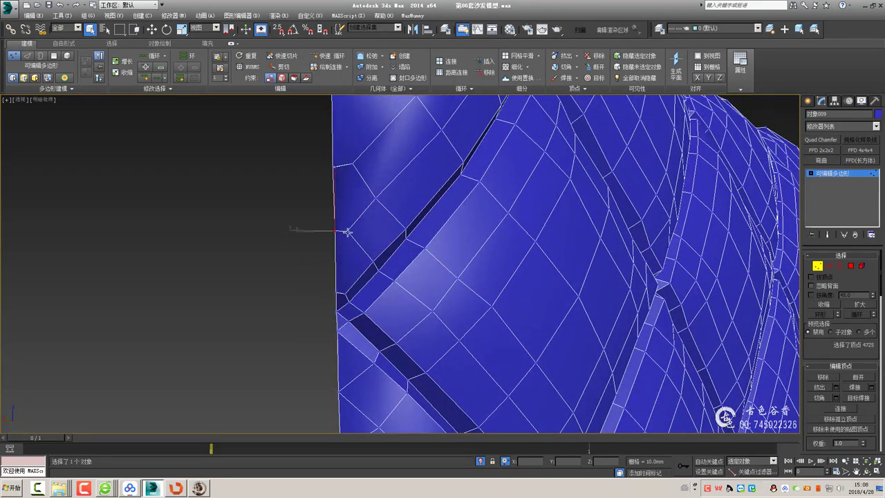
# Select vertices along the cushion's border seam near its corner
pyautogui.moveTo(352, 163)
pyautogui.keyDown('alt'); pyautogui.mouseDown(button='middle')
pyautogui.moveTo(378, 239)
pyautogui.moveTo(380, 212)
pyautogui.moveTo(384, 264)
pyautogui.mouseUp(button='middle'); pyautogui.keyUp('alt')
pyautogui.moveTo(364, 355)
pyautogui.keyDown('alt'); pyautogui.mouseDown(button='middle')
pyautogui.moveTo(389, 316)
pyautogui.moveTo(399, 328)
pyautogui.moveTo(410, 175)
pyautogui.moveTo(433, 247)
pyautogui.moveTo(427, 265)
pyautogui.moveTo(341, 335)
pyautogui.moveTo(343, 272)
pyautogui.moveTo(405, 204)
pyautogui.moveTo(324, 310)
pyautogui.moveTo(379, 287)
pyautogui.moveTo(374, 297)
pyautogui.mouseUp(button='middle'); pyautogui.keyUp('alt')
pyautogui.keyDown('alt'); pyautogui.click(328, 260); pyautogui.keyUp('alt')
pyautogui.moveTo(328, 260)
pyautogui.keyDown('alt'); pyautogui.mouseDown(button='middle')
pyautogui.moveTo(395, 282)
pyautogui.moveTo(391, 300)
pyautogui.moveTo(406, 274)
pyautogui.moveTo(510, 210)
pyautogui.moveTo(537, 229)
pyautogui.moveTo(447, 239)
pyautogui.mouseUp(button='middle'); pyautogui.keyUp('alt')
pyautogui.click(447, 240)
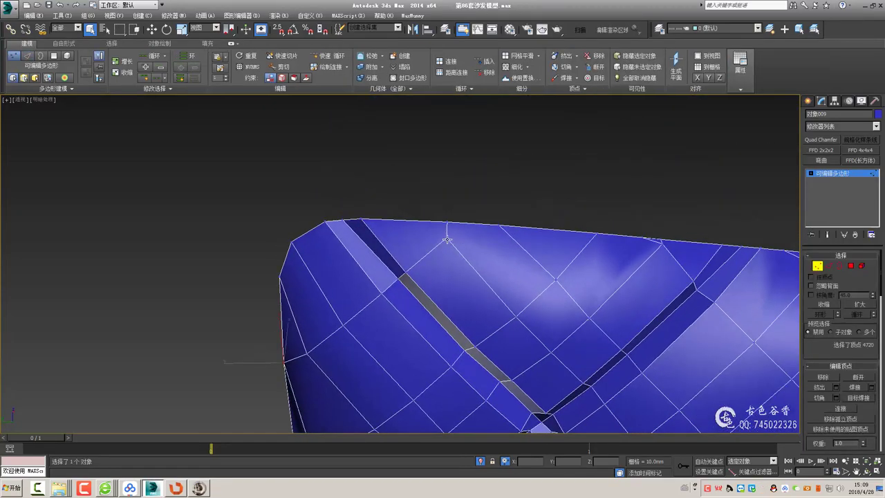
pyautogui.scroll(-3, 448, 240)
pyautogui.click(498, 257)
pyautogui.scroll(3, 498, 256)
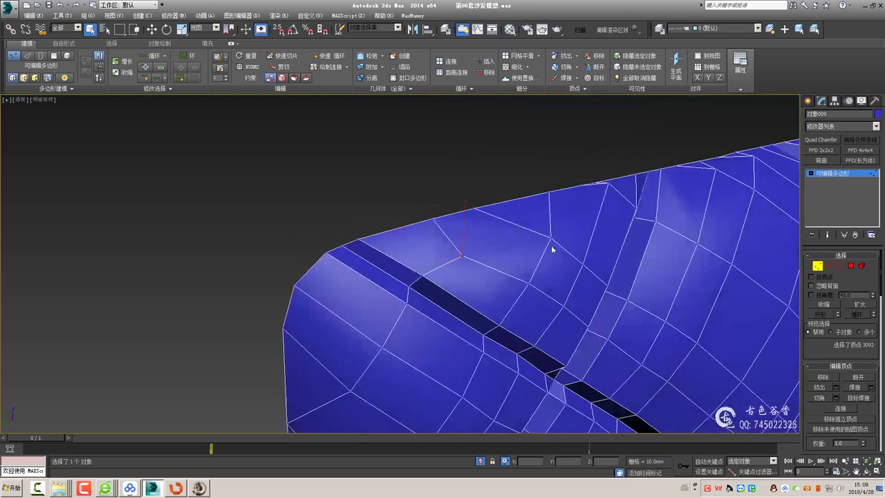
# Remove the stray vertex from the cushion's top border
pyautogui.press('2')
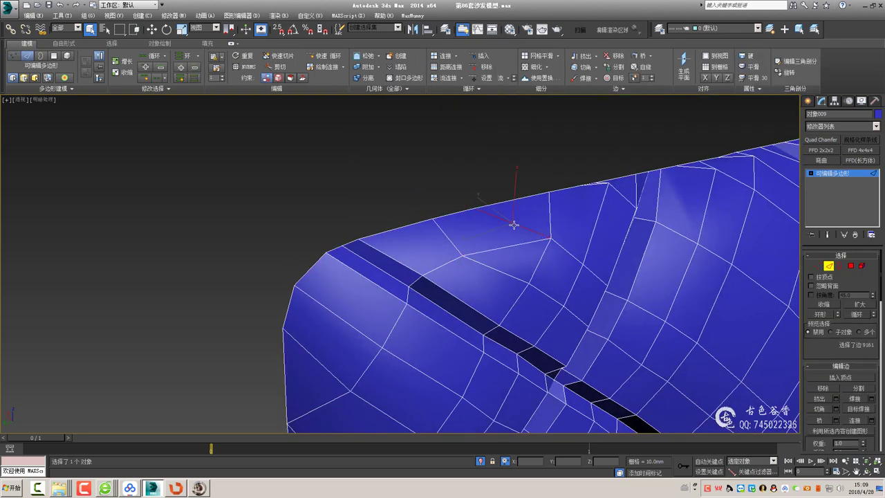
pyautogui.keyDown('alt'); pyautogui.moveTo(593, 213); pyautogui.dragTo(421, 184, button='middle'); pyautogui.keyUp('alt')
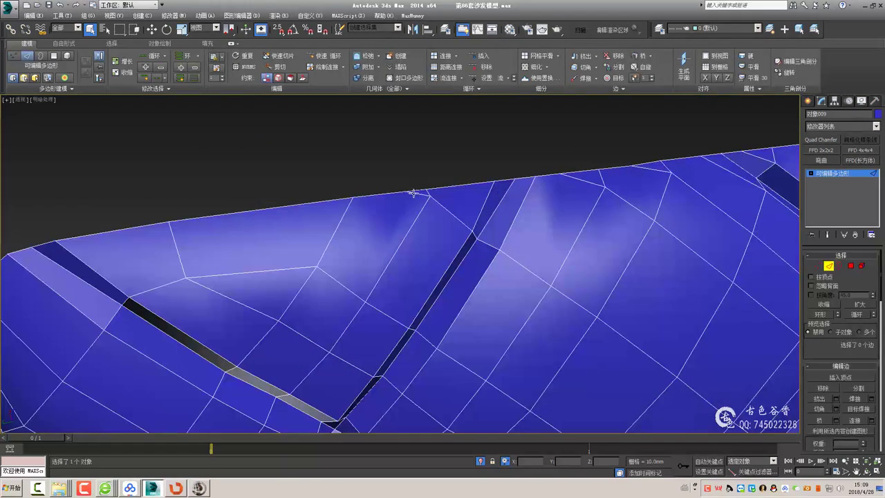
pyautogui.press('1')
pyautogui.scroll(2, 480, 257)
pyautogui.moveTo(480, 257)
pyautogui.keyDown('alt'); pyautogui.mouseDown(button='middle')
pyautogui.moveTo(530, 287)
pyautogui.moveTo(372, 297)
pyautogui.mouseUp(button='middle'); pyautogui.keyUp('alt')
pyautogui.keyDown('alt'); pyautogui.moveTo(303, 322); pyautogui.dragTo(595, 249, button='middle'); pyautogui.keyUp('alt')
pyautogui.click(600, 245)
pyautogui.press('w')
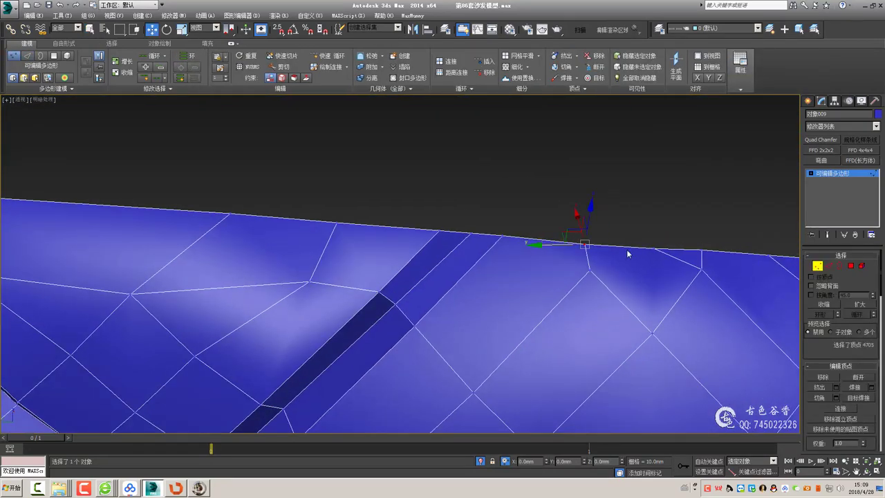
pyautogui.hotkey('ctrl', 'z')
# Nudge the selected border vertex up toward the seam with Move
pyautogui.moveTo(644, 323)
pyautogui.keyDown('alt'); pyautogui.mouseDown(button='middle')
pyautogui.moveTo(628, 300)
pyautogui.moveTo(623, 319)
pyautogui.moveTo(427, 280)
pyautogui.moveTo(369, 307)
pyautogui.moveTo(389, 312)
pyautogui.moveTo(528, 291)
pyautogui.moveTo(518, 302)
pyautogui.mouseUp(button='middle'); pyautogui.keyUp('alt')
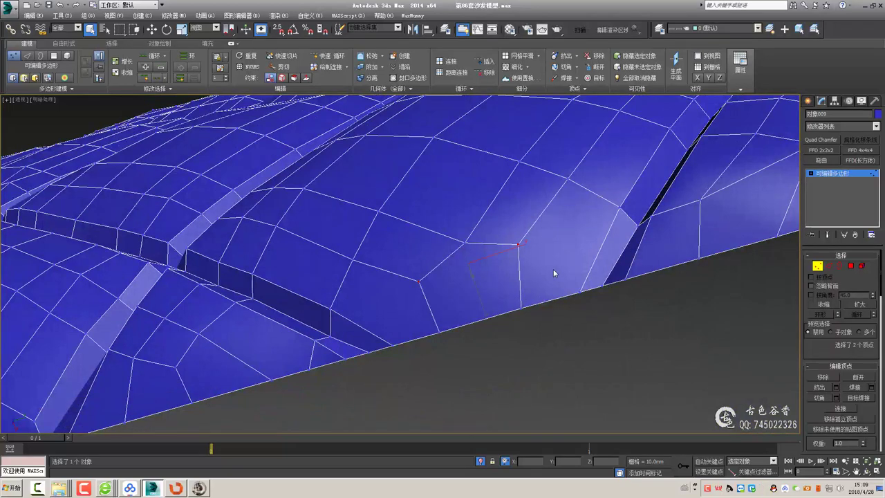
pyautogui.keyDown('alt'); pyautogui.moveTo(554, 273); pyautogui.dragTo(545, 245, button='middle'); pyautogui.keyUp('alt')
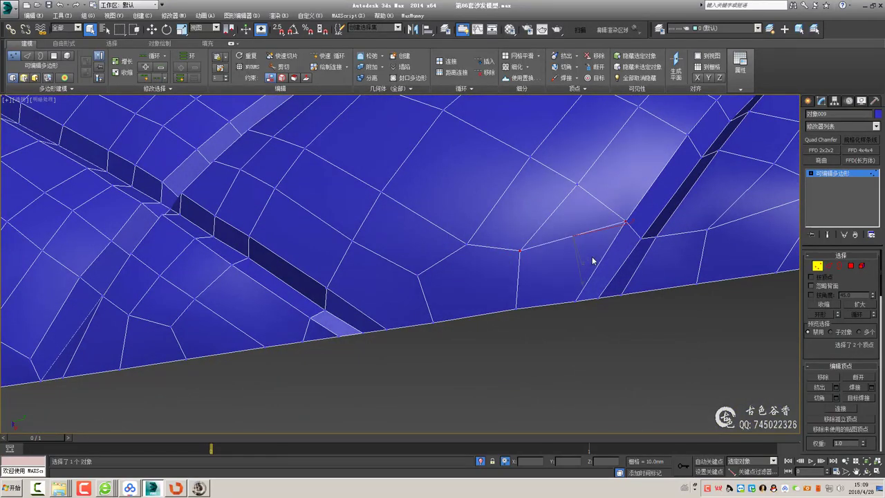
pyautogui.keyDown('alt'); pyautogui.moveTo(593, 261); pyautogui.dragTo(582, 267, button='middle'); pyautogui.keyUp('alt')
pyautogui.moveTo(551, 245); pyautogui.dragTo(495, 273)
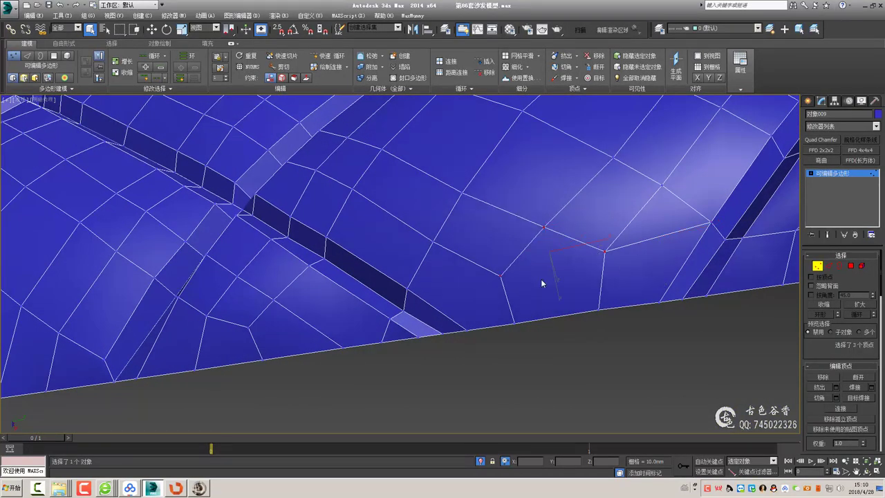
pyautogui.moveTo(628, 267)
pyautogui.keyDown('alt'); pyautogui.mouseDown(button='middle')
pyautogui.moveTo(545, 251)
pyautogui.moveTo(540, 266)
pyautogui.mouseUp(button='middle'); pyautogui.keyUp('alt')
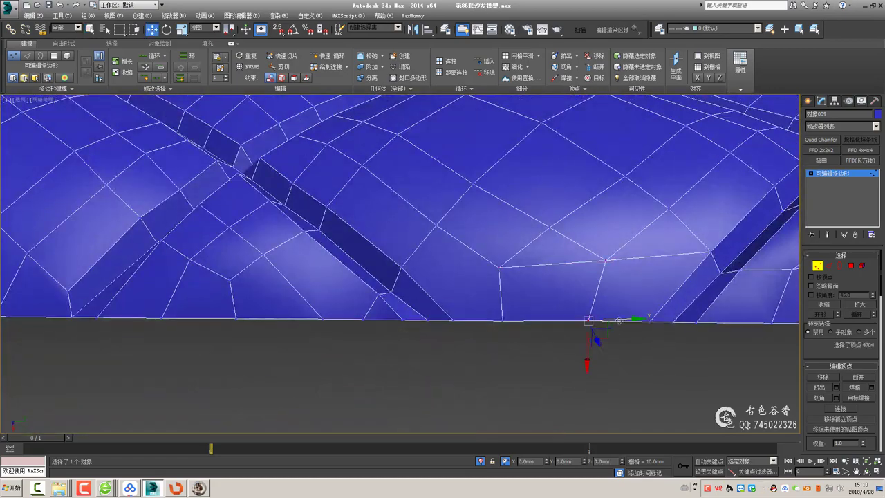
pyautogui.moveTo(545, 309)
pyautogui.keyDown('alt'); pyautogui.mouseDown(button='middle')
pyautogui.moveTo(474, 306)
pyautogui.moveTo(527, 316)
pyautogui.mouseUp(button='middle'); pyautogui.keyUp('alt')
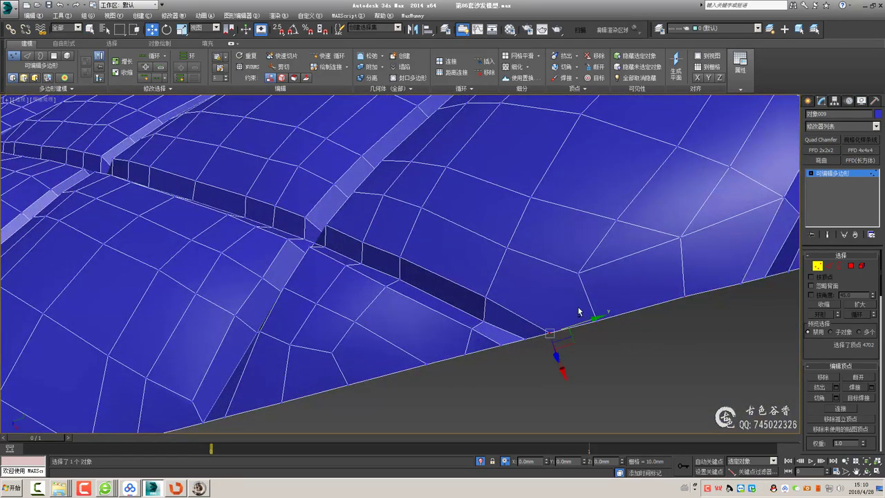
pyautogui.keyDown('alt'); pyautogui.moveTo(578, 307); pyautogui.dragTo(551, 303, button='middle'); pyautogui.keyUp('alt')
pyautogui.keyDown('alt'); pyautogui.moveTo(621, 303); pyautogui.dragTo(544, 311, button='middle'); pyautogui.keyUp('alt')
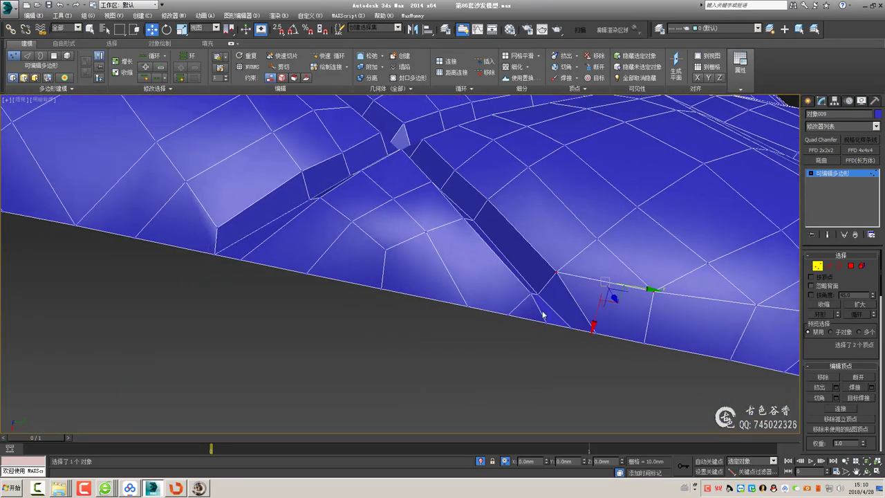
pyautogui.press('2')
pyautogui.moveTo(479, 302)
pyautogui.keyDown('alt'); pyautogui.mouseDown(button='middle')
pyautogui.moveTo(475, 273)
pyautogui.moveTo(475, 298)
pyautogui.mouseUp(button='middle'); pyautogui.keyUp('alt')
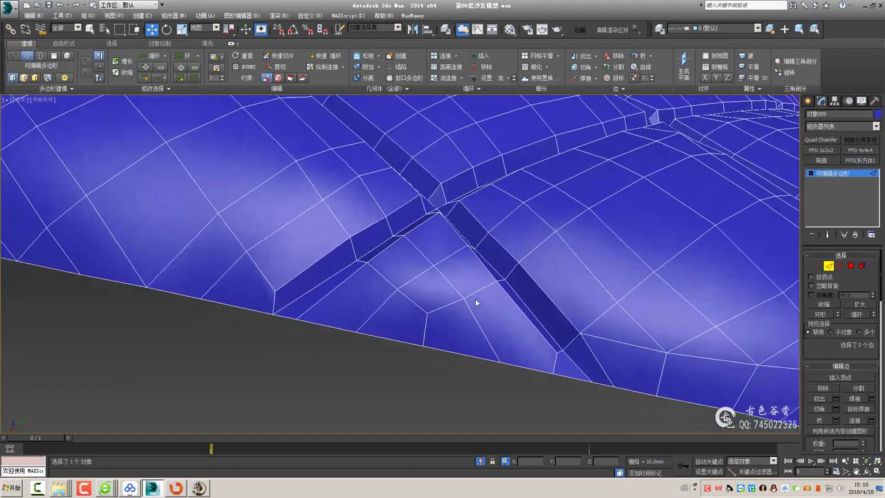
pyautogui.press('1')
pyautogui.moveTo(555, 352)
pyautogui.keyDown('alt'); pyautogui.mouseDown(button='middle')
pyautogui.moveTo(526, 333)
pyautogui.moveTo(561, 349)
pyautogui.moveTo(527, 342)
pyautogui.mouseUp(button='middle'); pyautogui.keyUp('alt')
# Reselect the cushion and inspect its bottom-edge border vertices in Vertex mode
pyautogui.click(761, 221)
pyautogui.moveTo(761, 222)
pyautogui.keyDown('alt'); pyautogui.mouseDown(button='middle')
pyautogui.moveTo(583, 312)
pyautogui.moveTo(610, 336)
pyautogui.moveTo(583, 336)
pyautogui.moveTo(521, 278)
pyautogui.moveTo(508, 290)
pyautogui.moveTo(514, 275)
pyautogui.mouseUp(button='middle'); pyautogui.keyUp('alt')
pyautogui.click(520, 278)
pyautogui.press('1')
pyautogui.moveTo(438, 268)
pyautogui.keyDown('alt'); pyautogui.mouseDown(button='middle')
pyautogui.moveTo(419, 301)
pyautogui.moveTo(484, 326)
pyautogui.moveTo(513, 271)
pyautogui.mouseUp(button='middle'); pyautogui.keyUp('alt')
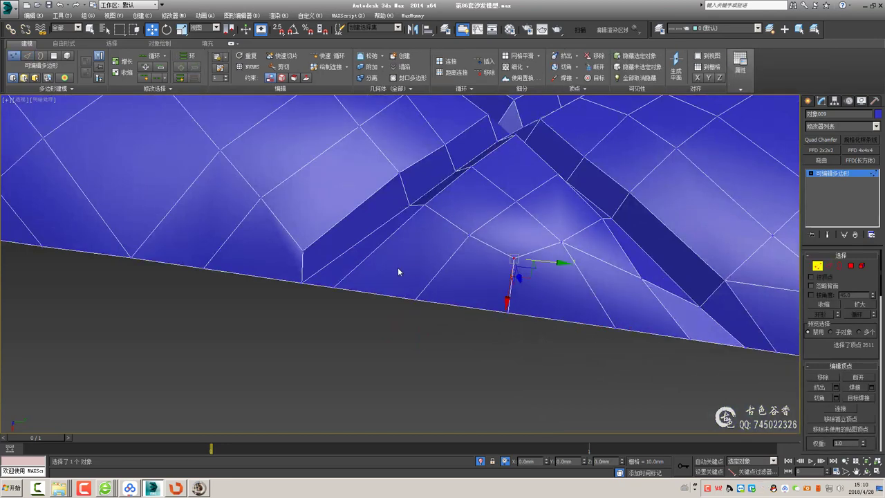
pyautogui.moveTo(399, 272); pyautogui.dragTo(511, 271, button='middle')
pyautogui.keyDown('alt'); pyautogui.moveTo(417, 256); pyautogui.dragTo(461, 286, button='middle'); pyautogui.keyUp('alt')
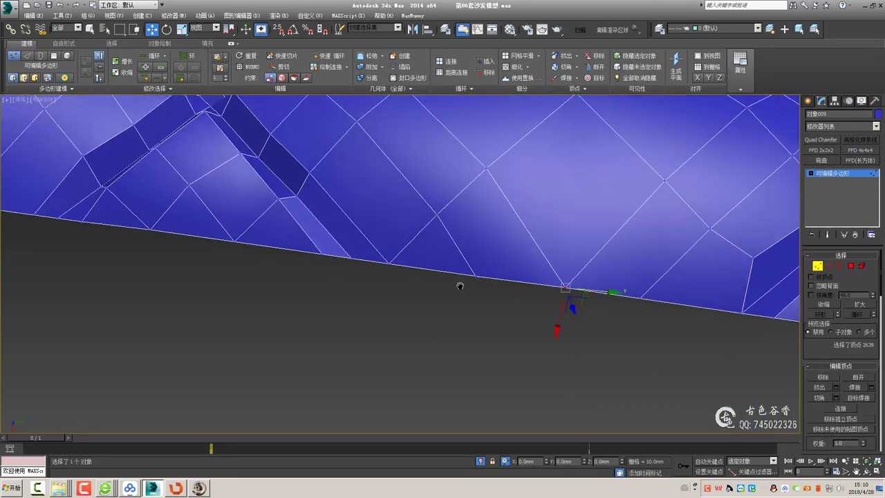
# Turn on NURMS smoothed display and deselect to check the softened grooves
pyautogui.press('q')
pyautogui.moveTo(563, 290)
pyautogui.keyDown('alt'); pyautogui.mouseDown(button='middle')
pyautogui.moveTo(509, 297)
pyautogui.moveTo(512, 281)
pyautogui.moveTo(558, 285)
pyautogui.mouseUp(button='middle'); pyautogui.keyUp('alt')
pyautogui.press('2')
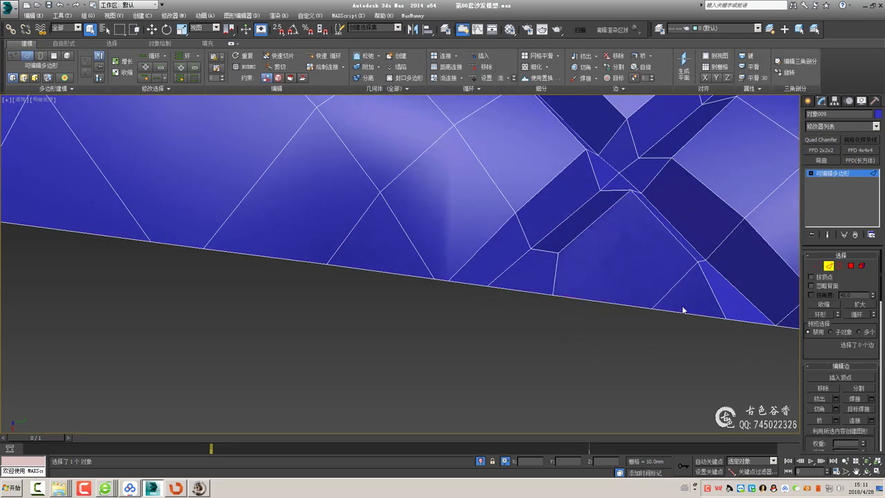
pyautogui.keyDown('alt'); pyautogui.moveTo(683, 311); pyautogui.dragTo(559, 300, button='middle'); pyautogui.keyUp('alt')
pyautogui.press('1')
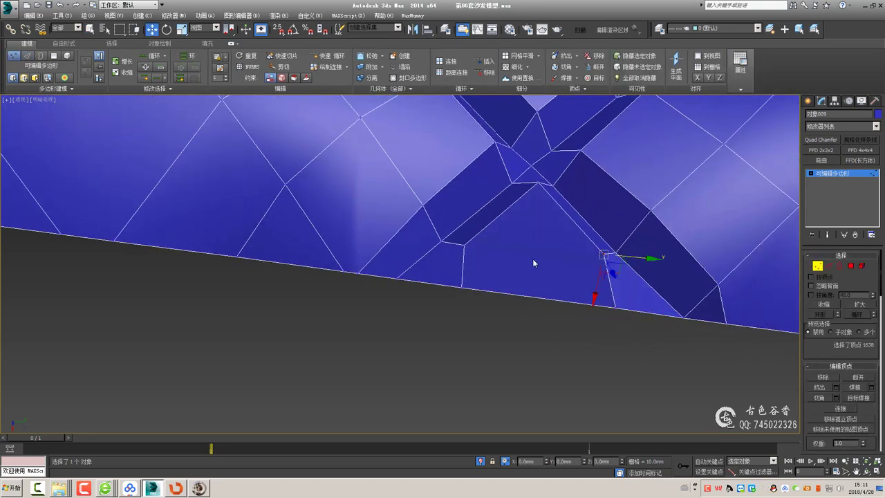
pyautogui.hotkey('ctrl', 'q')
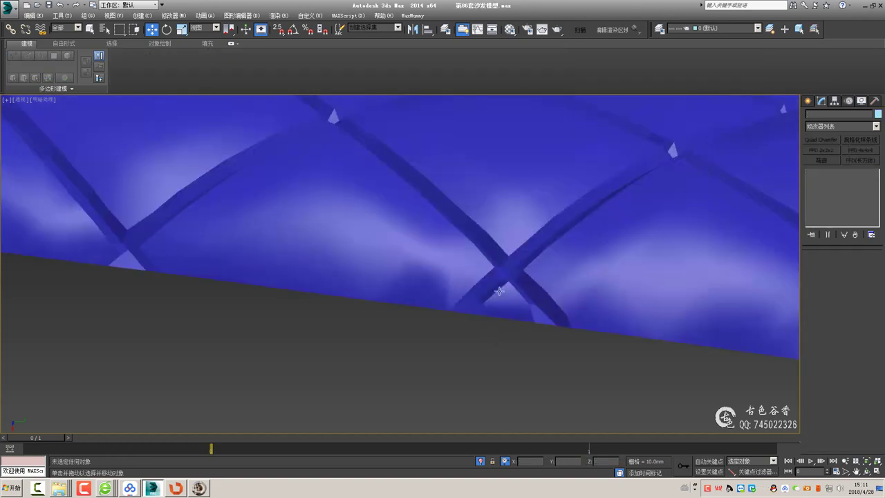
pyautogui.click(379, 304)
# Reselect the cushion and inspect a boundary edge along its border
pyautogui.click(384, 276)
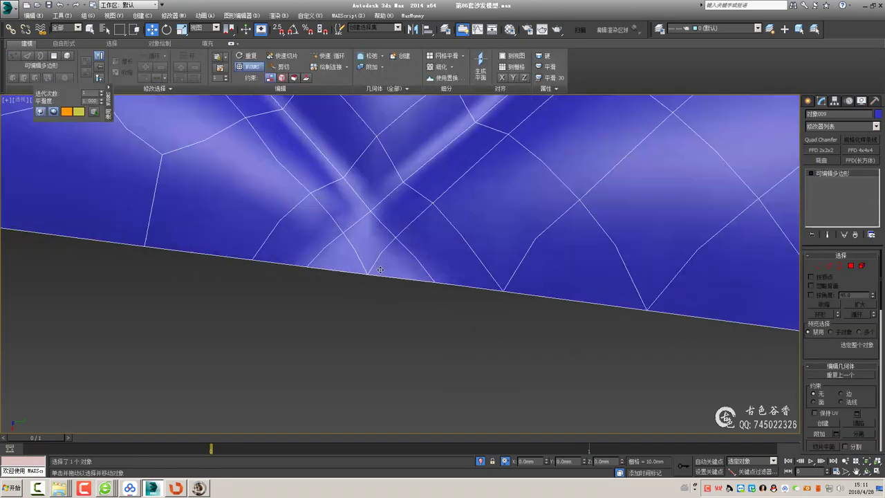
pyautogui.scroll(-5, 415, 286)
pyautogui.scroll(2, 401, 294)
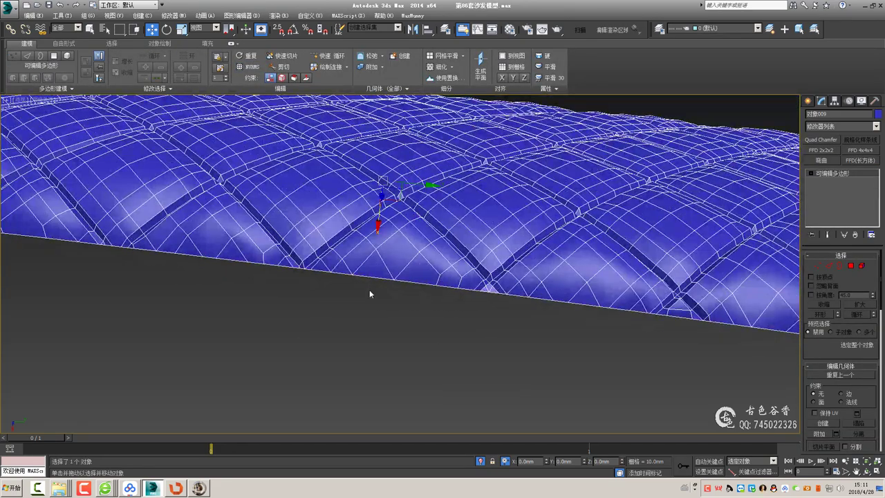
pyautogui.scroll(3, 533, 303)
pyautogui.press('2')
pyautogui.click(520, 245)
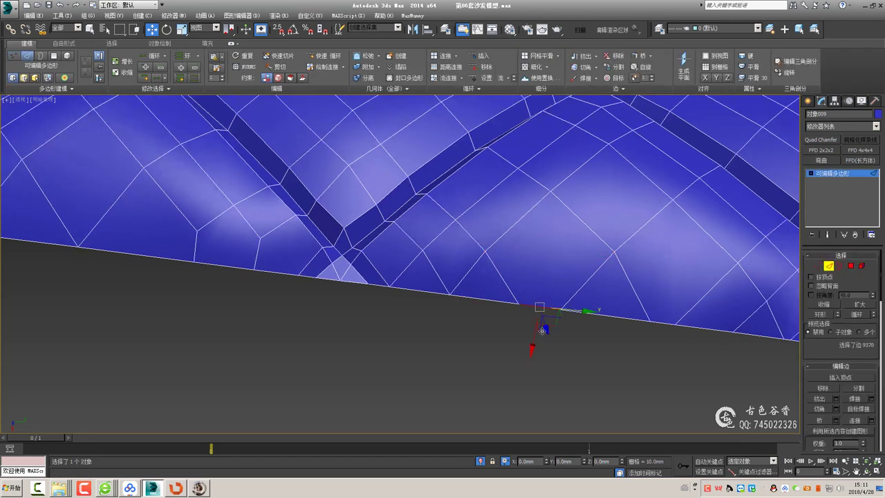
pyautogui.scroll(2, 600, 330)
pyautogui.keyDown('alt'); pyautogui.moveTo(599, 330); pyautogui.dragTo(619, 320, button='middle'); pyautogui.keyUp('alt')
pyautogui.click(619, 320)
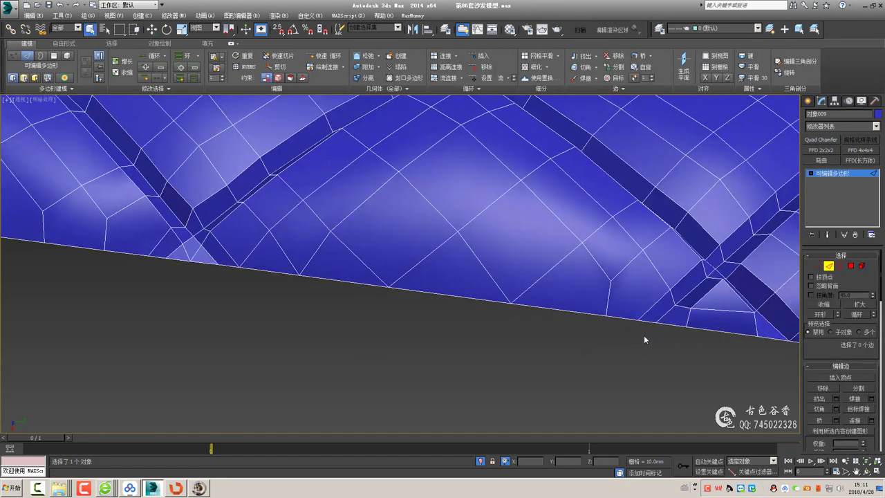
pyautogui.scroll(-6, 644, 335)
pyautogui.scroll(5, 505, 297)
pyautogui.scroll(2, 599, 305)
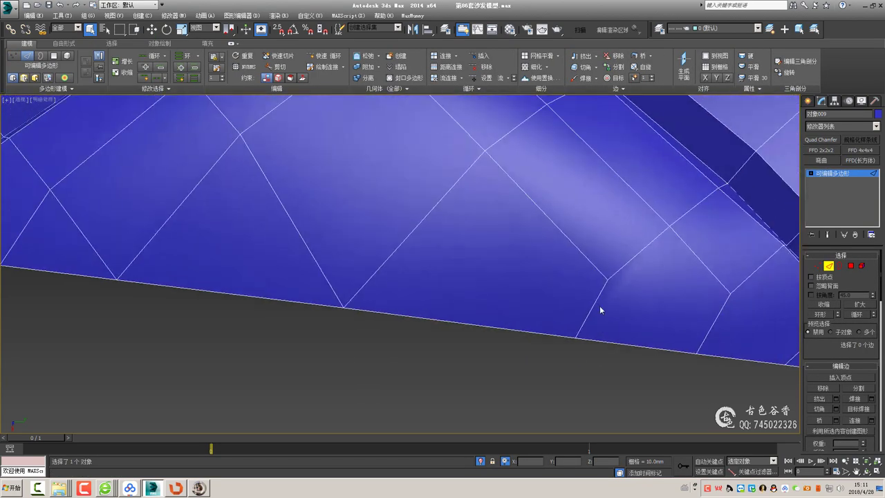
# Weld the loose vertex onto the lower border vertex
pyautogui.press('1')
pyautogui.keyDown('alt'); pyautogui.moveTo(600, 306); pyautogui.dragTo(436, 290, button='middle'); pyautogui.keyUp('alt')
pyautogui.moveTo(524, 257)
pyautogui.keyDown('alt'); pyautogui.mouseDown(button='middle')
pyautogui.moveTo(558, 274)
pyautogui.moveTo(521, 325)
pyautogui.moveTo(535, 277)
pyautogui.moveTo(576, 294)
pyautogui.moveTo(546, 288)
pyautogui.mouseUp(button='middle'); pyautogui.keyUp('alt')
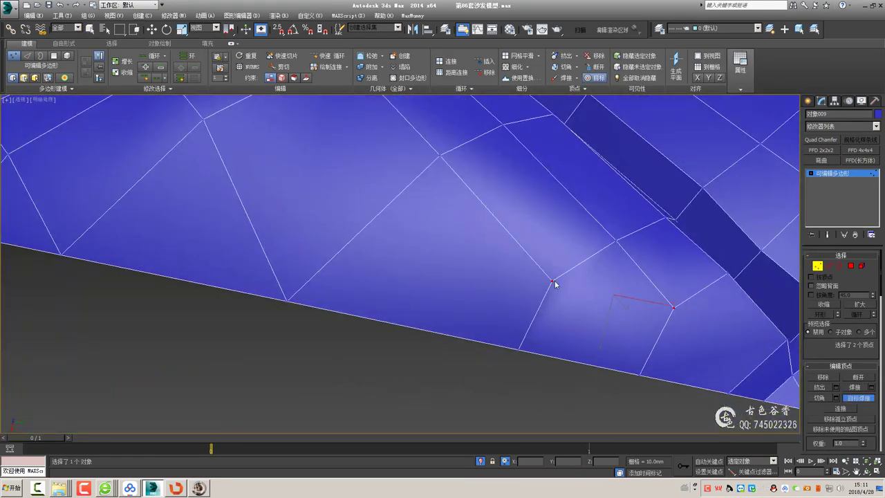
pyautogui.click(513, 350)
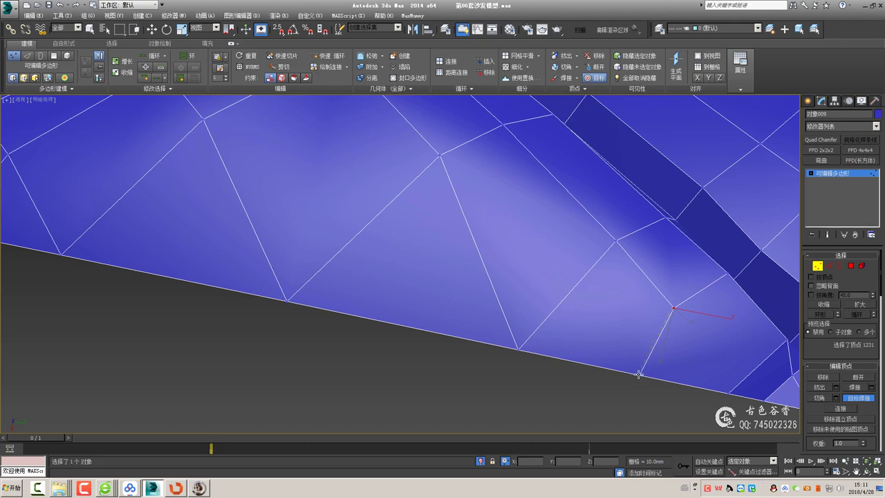
pyautogui.scroll(-3, 639, 375)
pyautogui.moveTo(732, 219)
pyautogui.keyDown('alt'); pyautogui.mouseDown(button='middle')
pyautogui.moveTo(506, 324)
pyautogui.moveTo(543, 289)
pyautogui.mouseUp(button='middle'); pyautogui.keyUp('alt')
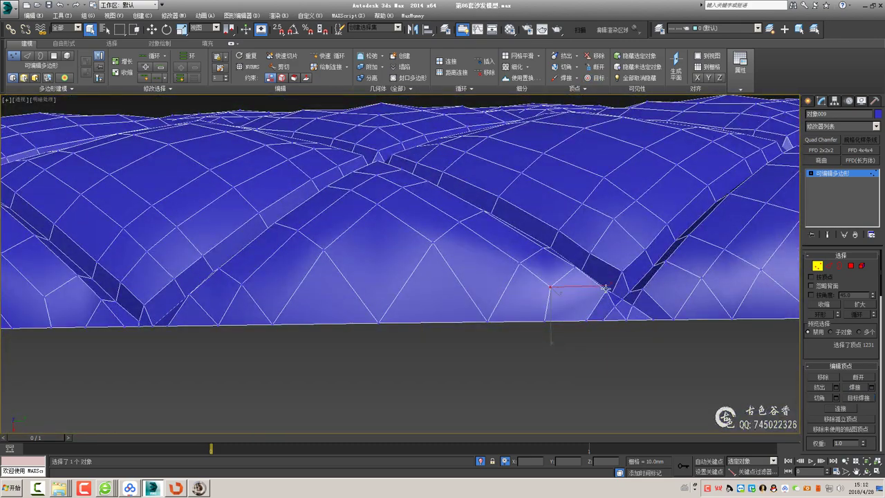
pyautogui.moveTo(606, 288)
pyautogui.keyDown('alt'); pyautogui.mouseDown(button='middle')
pyautogui.moveTo(543, 294)
pyautogui.moveTo(687, 325)
pyautogui.moveTo(553, 307)
pyautogui.moveTo(571, 296)
pyautogui.moveTo(568, 263)
pyautogui.moveTo(626, 262)
pyautogui.mouseUp(button='middle'); pyautogui.keyUp('alt')
# Cut a new edge from the vertex to the cushion's lower border
pyautogui.hotkey('ctrl', 'd')
pyautogui.hotkey('ctrl', 'z')
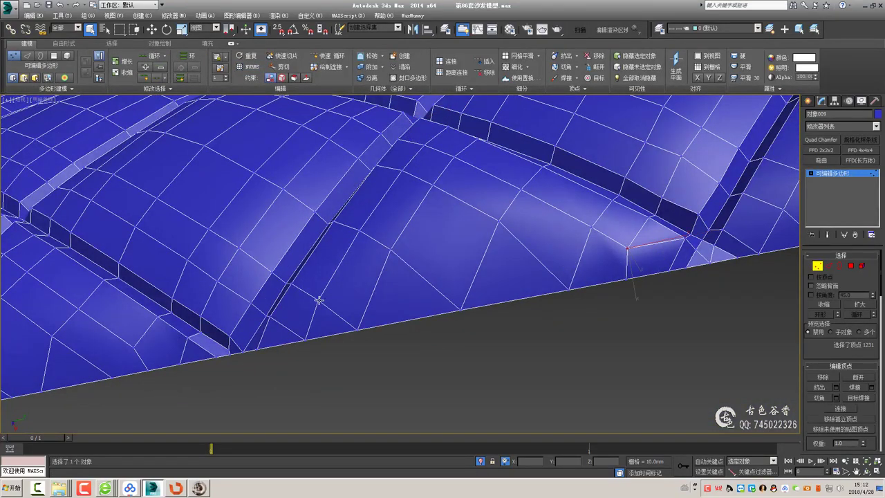
pyautogui.click(317, 299)
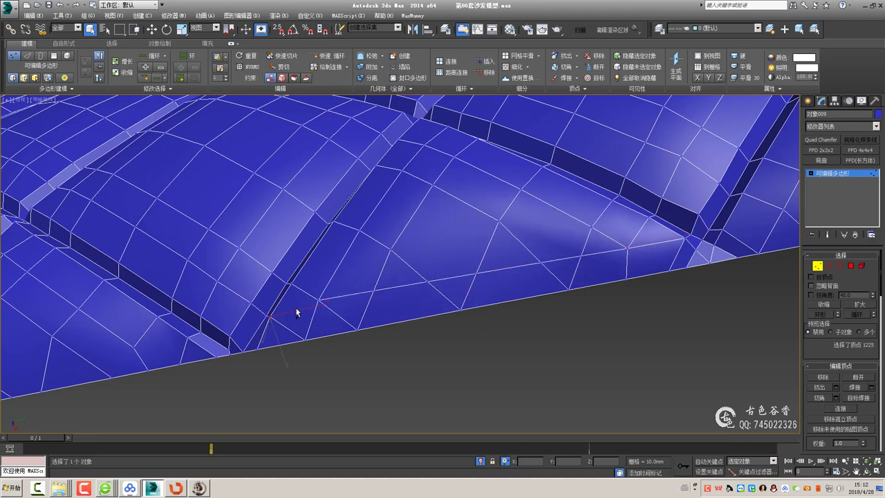
pyautogui.moveTo(318, 300); pyautogui.dragTo(408, 314, button='middle')
pyautogui.press('2')
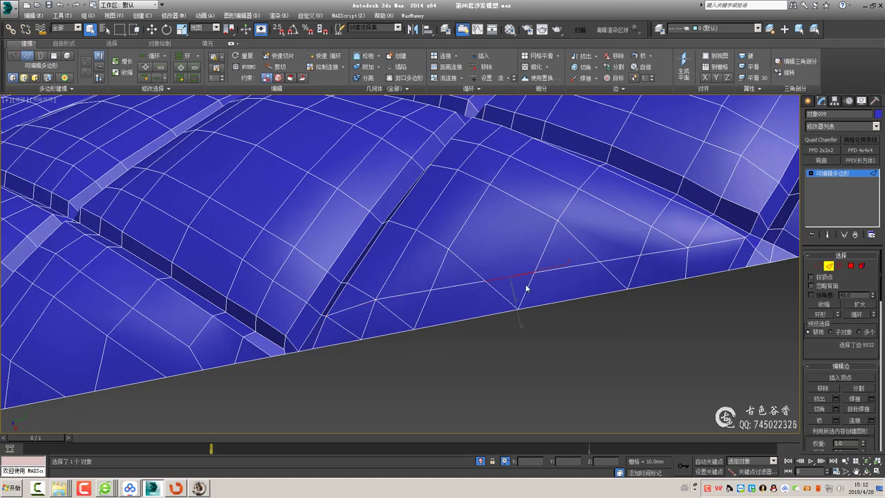
pyautogui.keyDown('alt'); pyautogui.moveTo(405, 296); pyautogui.dragTo(467, 289, button='middle'); pyautogui.keyUp('alt')
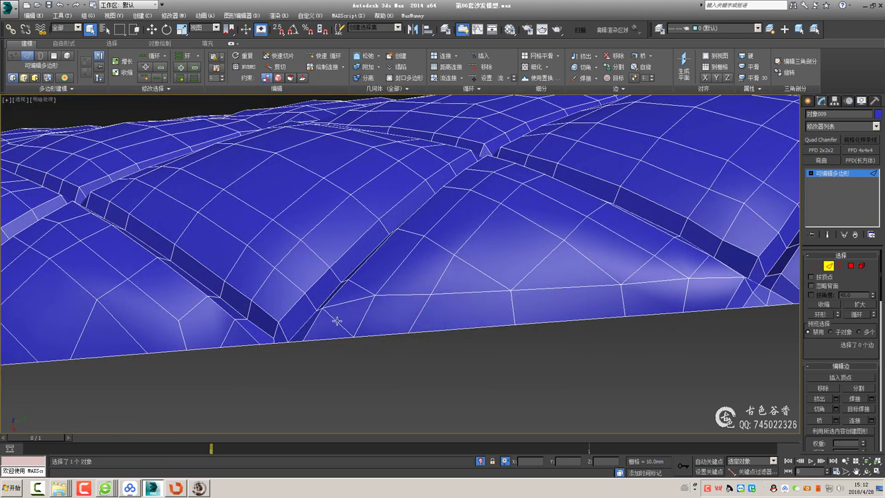
pyautogui.press('1')
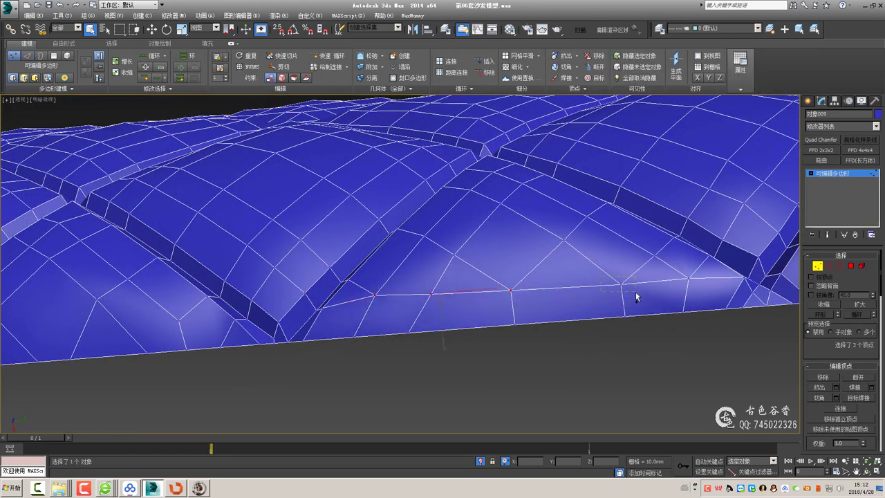
pyautogui.moveTo(687, 279)
pyautogui.keyDown('alt'); pyautogui.mouseDown(button='middle')
pyautogui.moveTo(475, 267)
pyautogui.moveTo(477, 312)
pyautogui.moveTo(447, 283)
pyautogui.mouseUp(button='middle'); pyautogui.keyUp('alt')
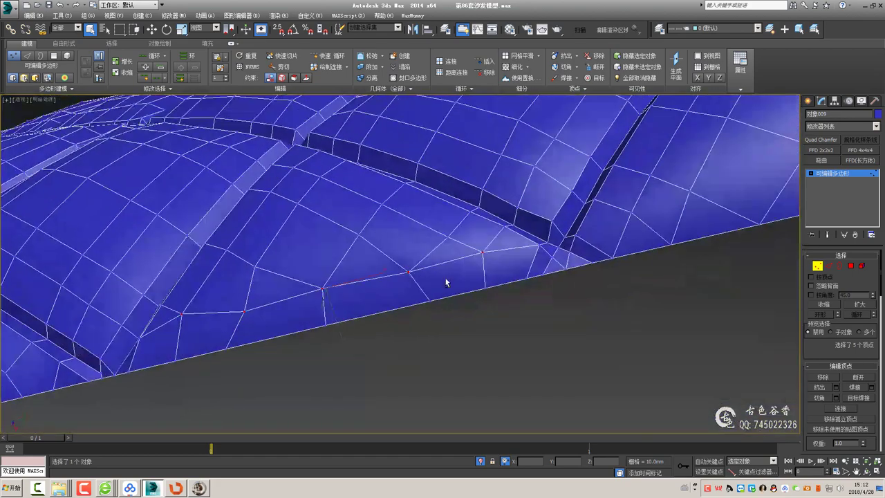
# Connect the two seam vertices at the lower-edge groove with a new edge
pyautogui.press('1')
pyautogui.moveTo(640, 308)
pyautogui.keyDown('alt'); pyautogui.mouseDown(button='middle')
pyautogui.moveTo(494, 297)
pyautogui.moveTo(546, 275)
pyautogui.moveTo(481, 297)
pyautogui.mouseUp(button='middle'); pyautogui.keyUp('alt')
pyautogui.press('1')
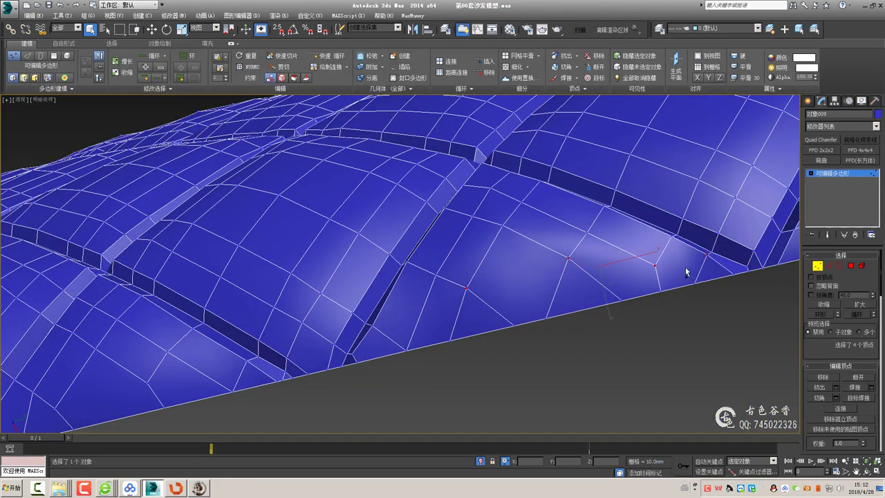
pyautogui.keyDown('alt'); pyautogui.moveTo(687, 268); pyautogui.dragTo(565, 286, button='middle'); pyautogui.keyUp('alt')
pyautogui.keyDown('alt'); pyautogui.moveTo(630, 288); pyautogui.dragTo(542, 327, button='middle'); pyautogui.keyUp('alt')
pyautogui.press('2')
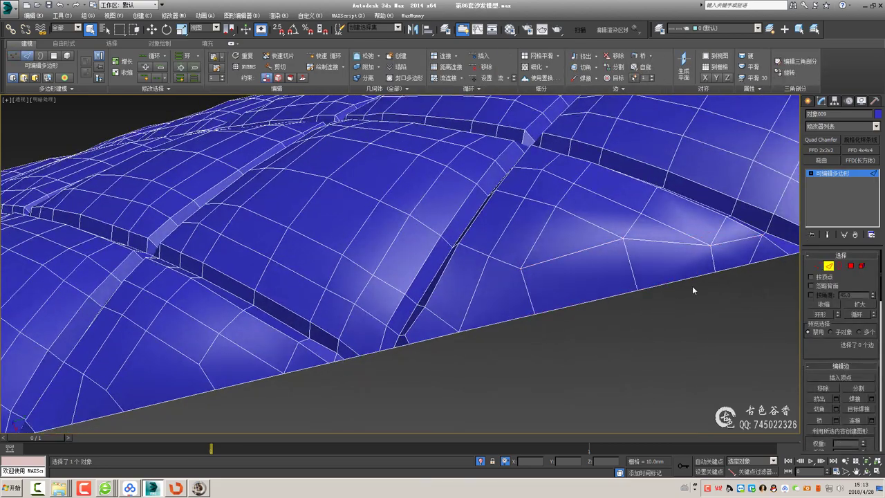
pyautogui.keyDown('alt'); pyautogui.moveTo(693, 286); pyautogui.dragTo(671, 268, button='middle'); pyautogui.keyUp('alt')
pyautogui.press('1')
pyautogui.moveTo(498, 306)
pyautogui.keyDown('alt'); pyautogui.mouseDown(button='middle')
pyautogui.moveTo(619, 223)
pyautogui.moveTo(451, 257)
pyautogui.mouseUp(button='middle'); pyautogui.keyUp('alt')
pyautogui.scroll(2, 422, 252)
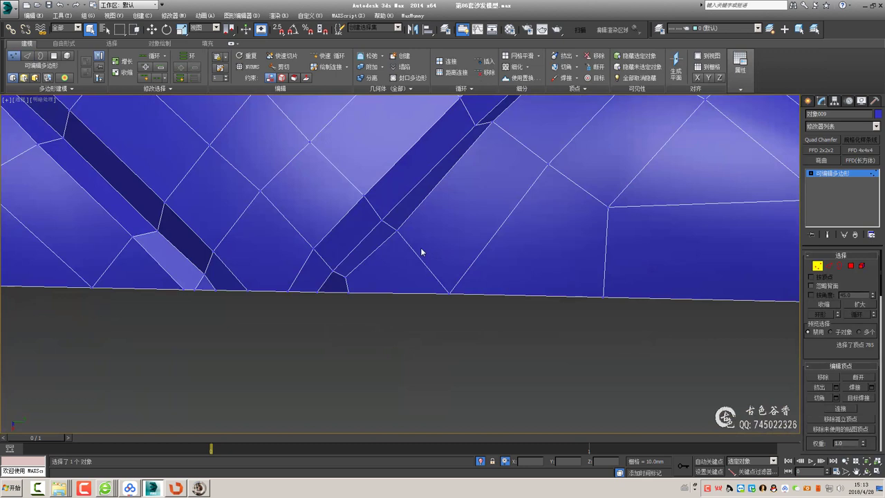
pyautogui.keyDown('ctrl'); pyautogui.click(608, 207); pyautogui.keyUp('ctrl')
pyautogui.hotkey('ctrl', 'shift', 'e')
pyautogui.press('2')
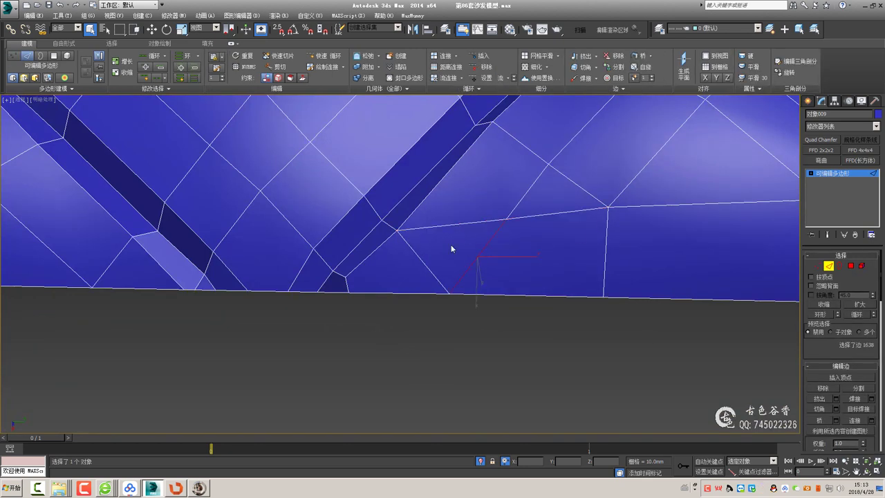
pyautogui.press('1')
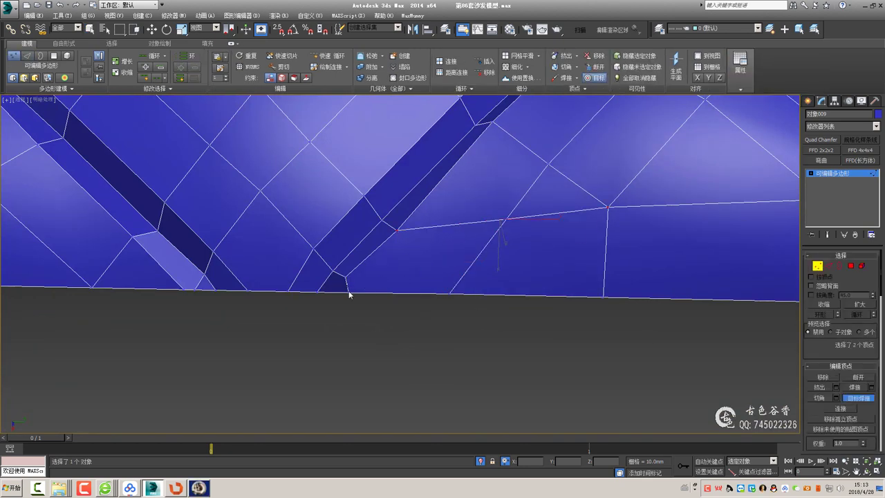
pyautogui.scroll(-3, 546, 300)
# Cut an edge from the groove corner and move the new vertex up toward the groove
pyautogui.scroll(3, 478, 279)
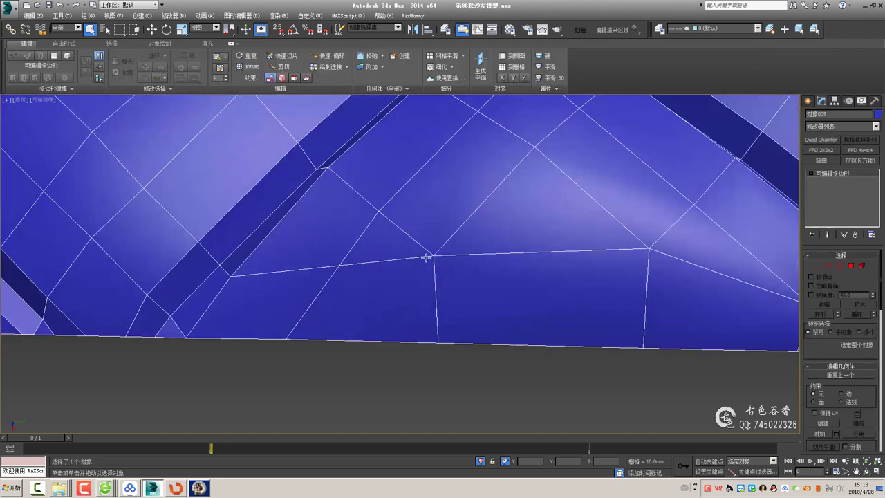
pyautogui.moveTo(406, 237); pyautogui.dragTo(406, 233, button='middle')
pyautogui.click(389, 219)
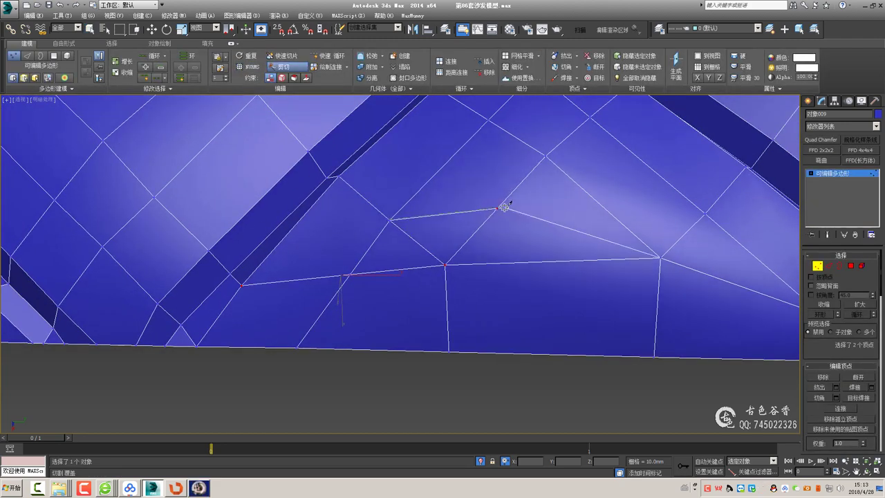
pyautogui.click(502, 203)
pyautogui.rightClick(442, 238)
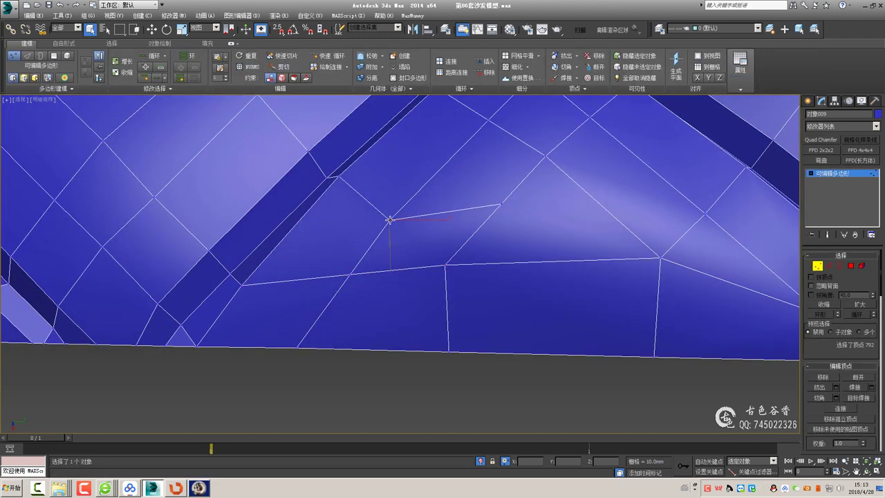
pyautogui.moveTo(389, 220); pyautogui.dragTo(413, 190)
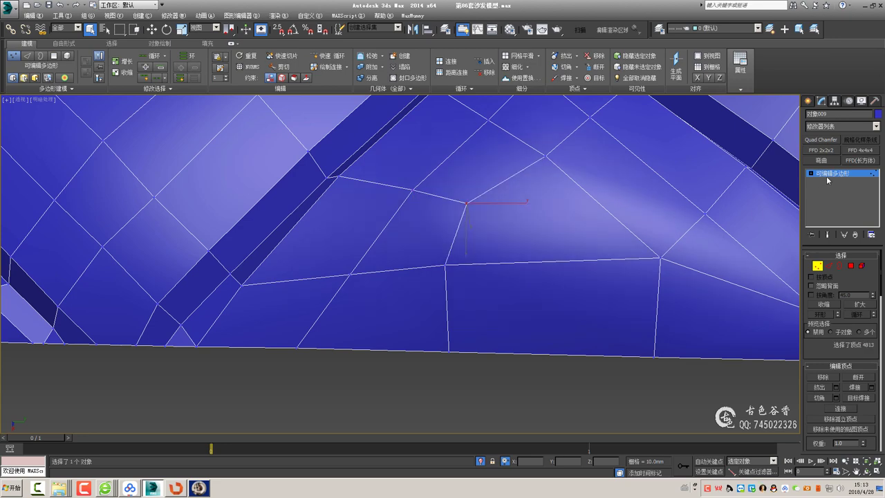
# Reselect the cushion and nudge the vertex near its lower edge
pyautogui.scroll(3, 566, 378)
pyautogui.click(565, 378)
pyautogui.scroll(-5, 564, 319)
pyautogui.click(533, 293)
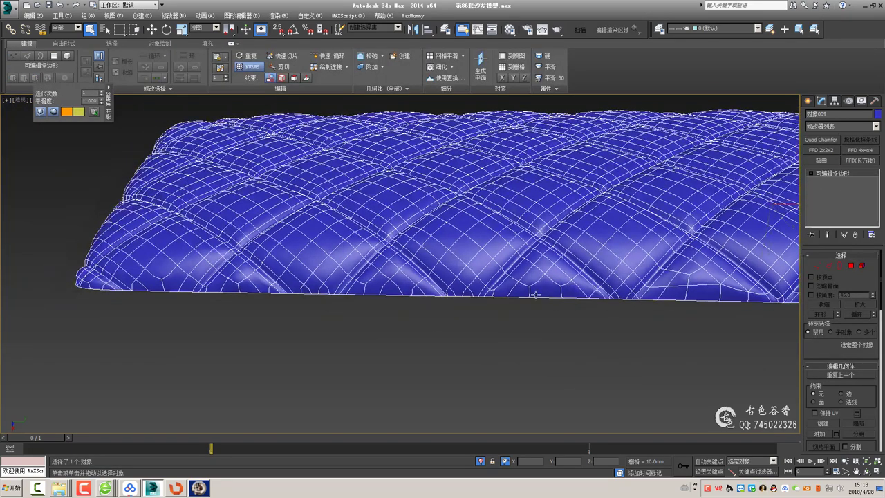
pyautogui.scroll(4, 482, 293)
pyautogui.scroll(3, 458, 298)
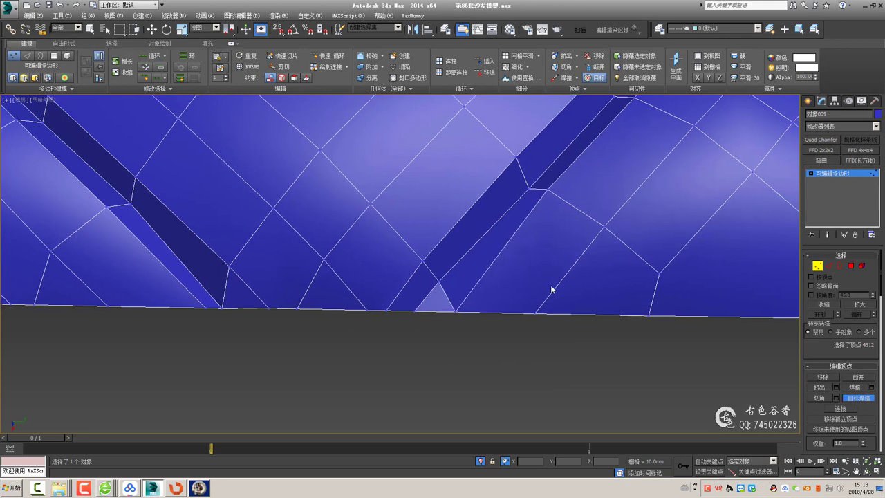
pyautogui.moveTo(551, 290); pyautogui.dragTo(512, 306, button='middle')
pyautogui.moveTo(414, 295); pyautogui.dragTo(440, 298)
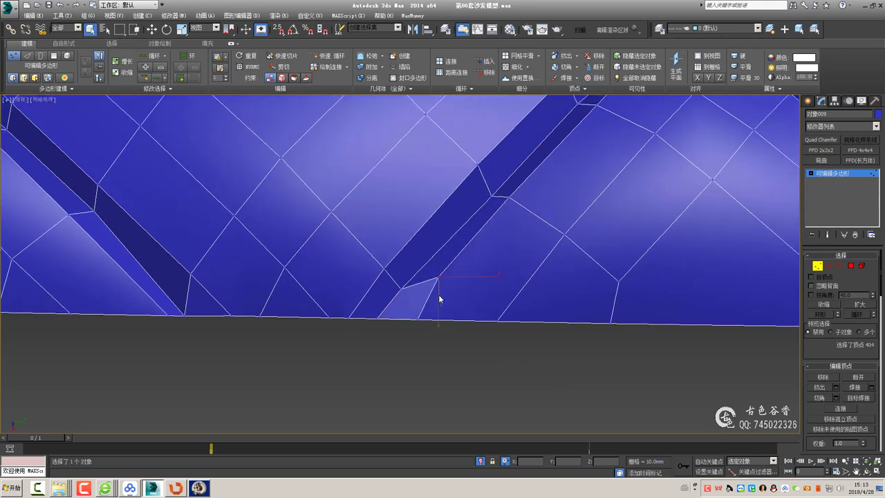
# Connect two pairs of lower border vertices with new edges
pyautogui.keyDown('ctrl'); pyautogui.click(618, 283); pyautogui.keyUp('ctrl')
pyautogui.moveTo(618, 283); pyautogui.dragTo(439, 271, button='middle')
pyautogui.keyDown('ctrl'); pyautogui.click(562, 271); pyautogui.keyUp('ctrl')
pyautogui.hotkey('ctrl', 'shift', 'e')
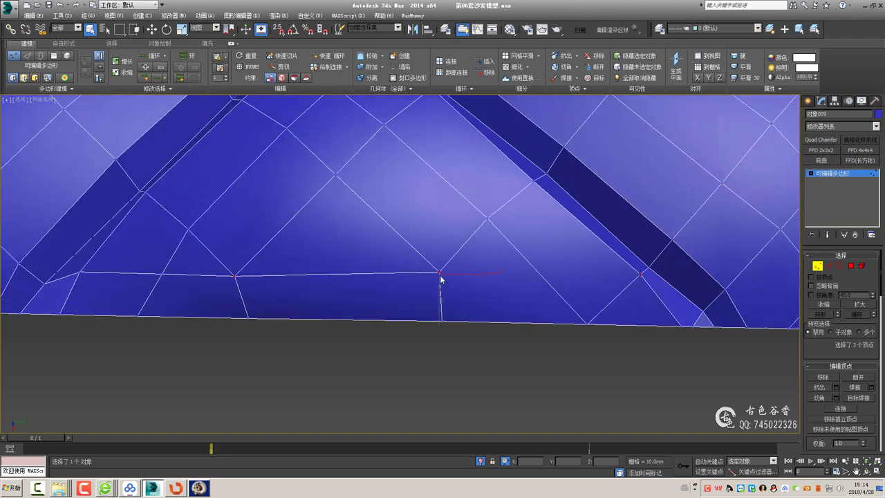
pyautogui.hotkey('ctrl', 'shift', 'e')
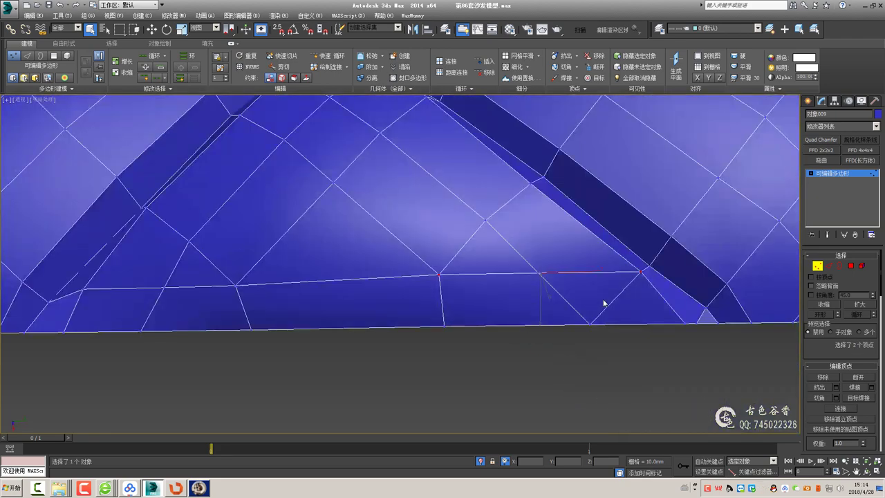
# Select the vertex at the groove's base, ready to move it
pyautogui.moveTo(615, 298)
pyautogui.keyDown('alt'); pyautogui.mouseDown(button='middle')
pyautogui.moveTo(430, 271)
pyautogui.moveTo(376, 291)
pyautogui.moveTo(406, 300)
pyautogui.mouseUp(button='middle'); pyautogui.keyUp('alt')
pyautogui.click(407, 300)
pyautogui.scroll(-4, 407, 300)
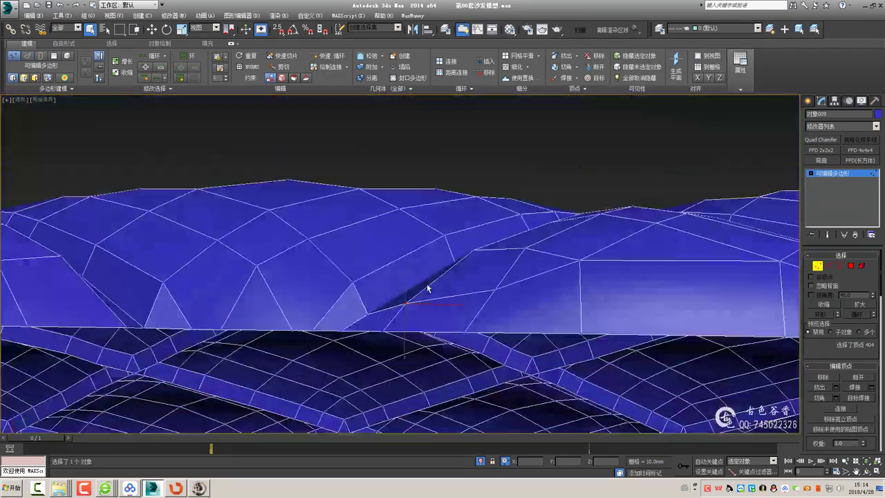
pyautogui.keyDown('alt'); pyautogui.moveTo(496, 298); pyautogui.dragTo(510, 233, button='middle'); pyautogui.keyUp('alt')
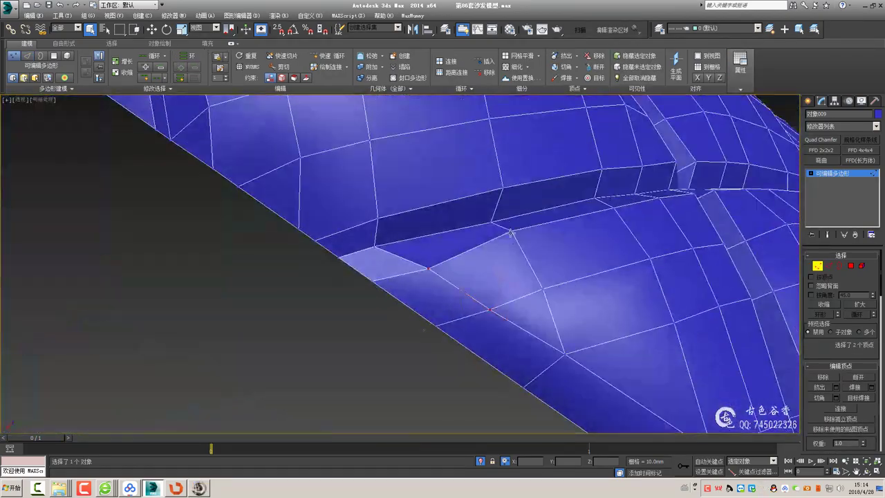
pyautogui.moveTo(498, 264)
pyautogui.keyDown('alt'); pyautogui.mouseDown(button='middle')
pyautogui.moveTo(524, 242)
pyautogui.moveTo(449, 296)
pyautogui.moveTo(498, 273)
pyautogui.moveTo(488, 313)
pyautogui.moveTo(803, 199)
pyautogui.mouseUp(button='middle'); pyautogui.keyUp('alt')
pyautogui.press('w')
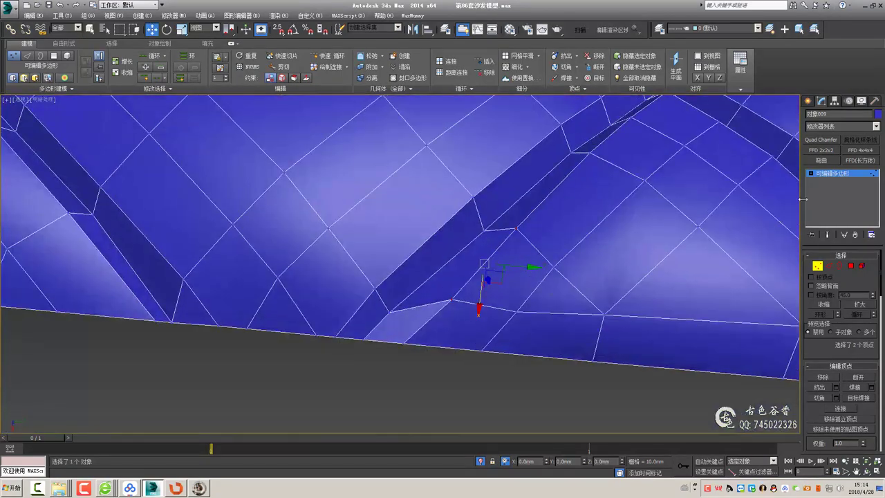
pyautogui.moveTo(637, 259); pyautogui.dragTo(550, 262, button='middle')
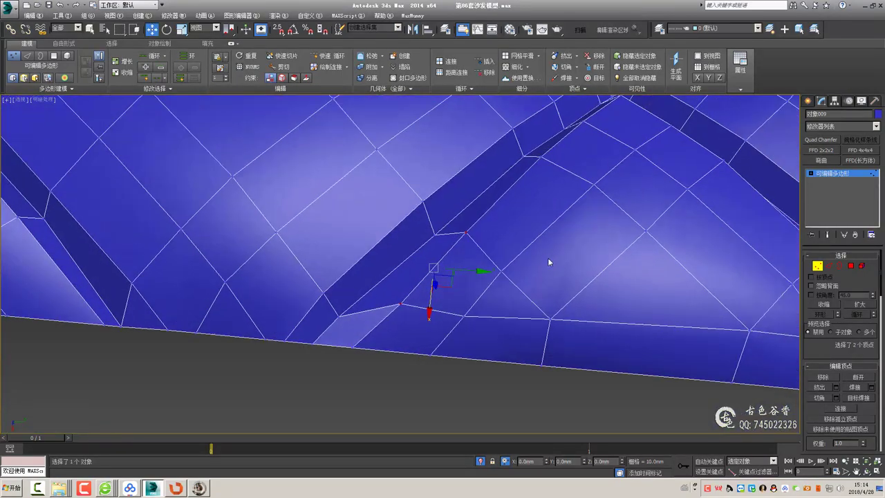
# Cut a new edge across the face beside the groove, then view the whole cushion
pyautogui.click(603, 269)
pyautogui.rightClick(517, 287)
pyautogui.press('2')
pyautogui.press('1')
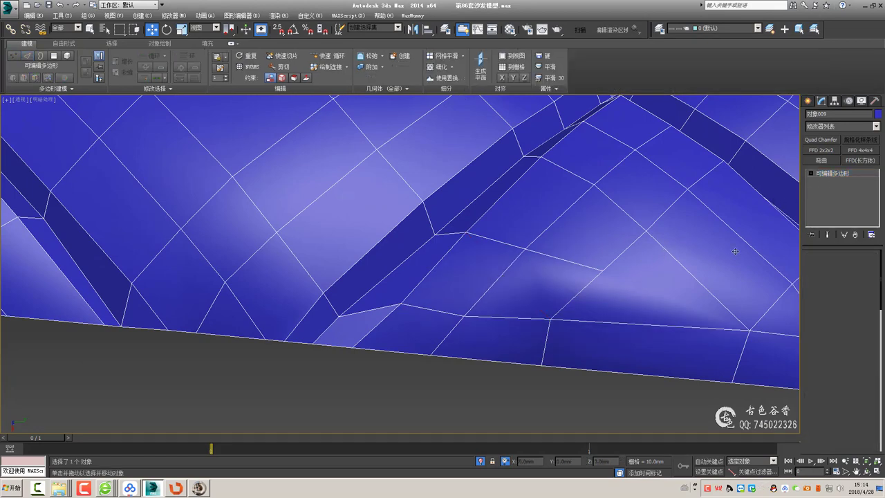
pyautogui.click(601, 272)
pyautogui.scroll(-3, 585, 410)
pyautogui.moveTo(586, 411)
pyautogui.keyDown('alt'); pyautogui.mouseDown(button='middle')
pyautogui.moveTo(514, 326)
pyautogui.moveTo(433, 323)
pyautogui.moveTo(430, 369)
pyautogui.mouseUp(button='middle'); pyautogui.keyUp('alt')
pyautogui.scroll(3, 499, 332)
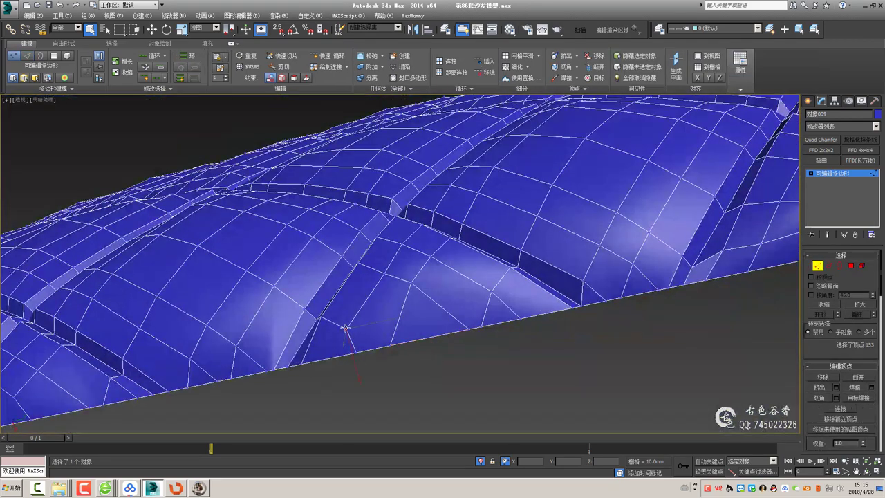
# Select the vertices and seam edges where the diamond grooves meet the cushion's lower border
pyautogui.keyDown('ctrl'); pyautogui.click(490, 291); pyautogui.keyUp('ctrl')
pyautogui.press('2')
pyautogui.moveTo(494, 300)
pyautogui.keyDown('alt'); pyautogui.mouseDown(button='middle')
pyautogui.moveTo(475, 310)
pyautogui.moveTo(508, 325)
pyautogui.mouseUp(button='middle'); pyautogui.keyUp('alt')
pyautogui.scroll(-5, 514, 325)
pyautogui.scroll(3, 496, 318)
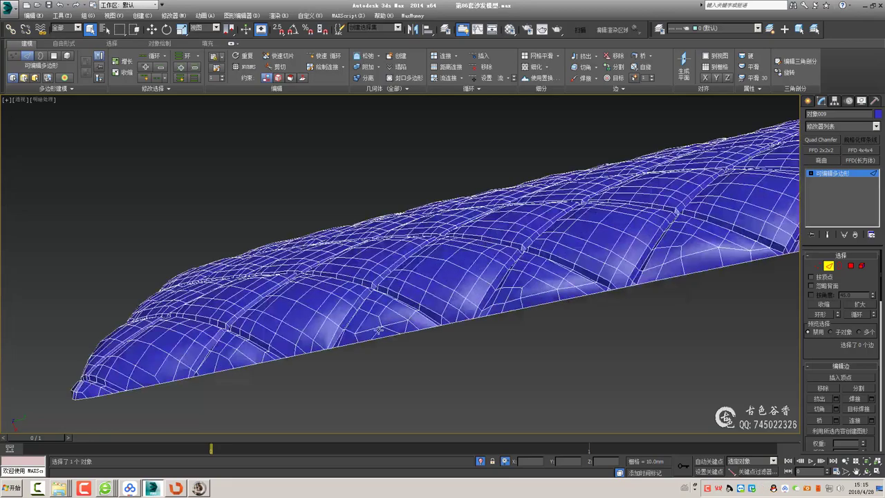
pyautogui.scroll(2, 415, 343)
pyautogui.click(400, 348)
pyautogui.keyDown('alt'); pyautogui.moveTo(456, 336); pyautogui.dragTo(591, 280, button='middle'); pyautogui.keyUp('alt')
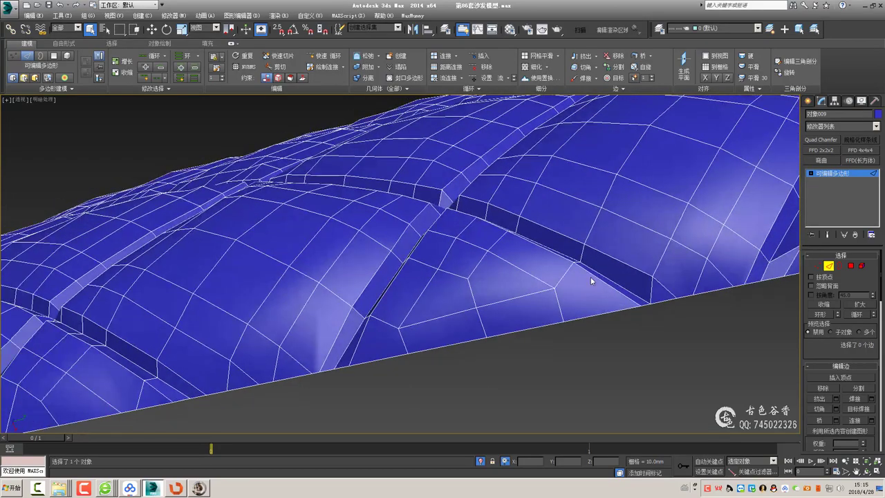
pyautogui.keyDown('alt'); pyautogui.moveTo(640, 368); pyautogui.dragTo(483, 305, button='middle'); pyautogui.keyUp('alt')
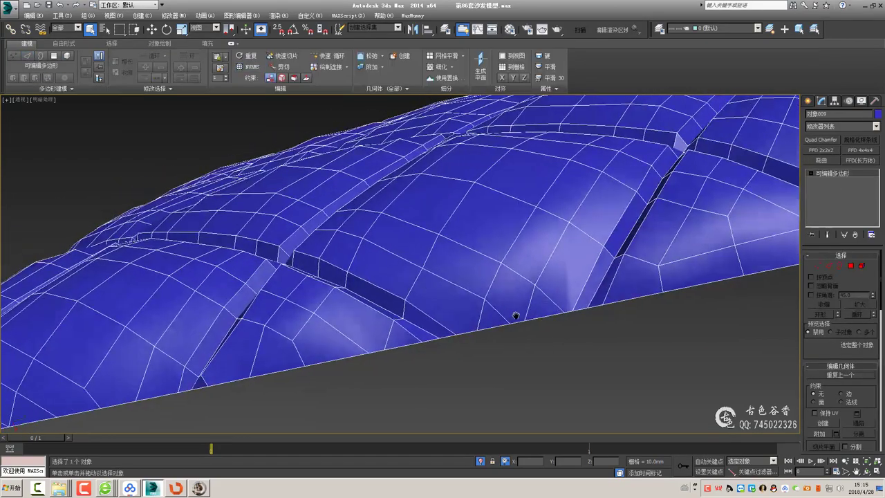
pyautogui.press('1')
pyautogui.press('2')
pyautogui.click(495, 331)
pyautogui.press('1')
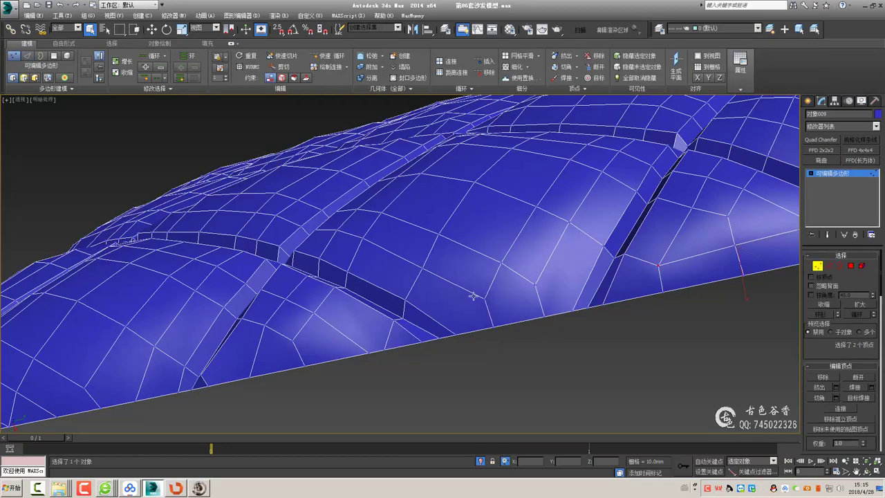
# Select the stray vertices on the lower edge at the groove bases
pyautogui.keyDown('alt'); pyautogui.moveTo(548, 295); pyautogui.dragTo(679, 266, button='middle'); pyautogui.keyUp('alt')
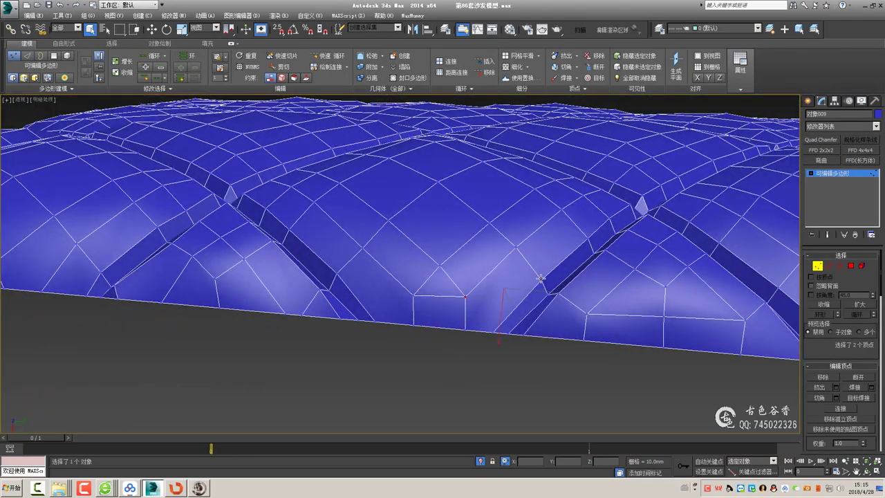
pyautogui.keyDown('alt'); pyautogui.moveTo(542, 278); pyautogui.dragTo(503, 292, button='middle'); pyautogui.keyUp('alt')
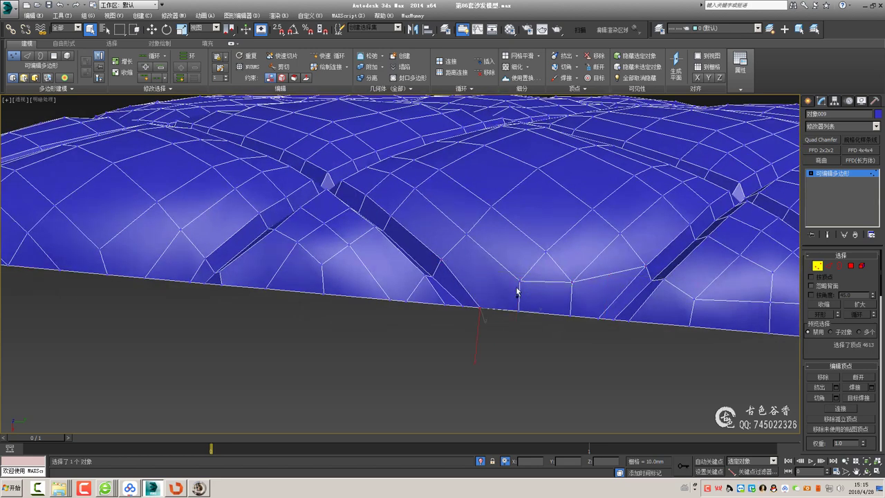
pyautogui.moveTo(529, 291)
pyautogui.keyDown('alt'); pyautogui.mouseDown(button='middle')
pyautogui.moveTo(477, 293)
pyautogui.moveTo(533, 308)
pyautogui.mouseUp(button='middle'); pyautogui.keyUp('alt')
pyautogui.click(467, 275)
pyautogui.press('2')
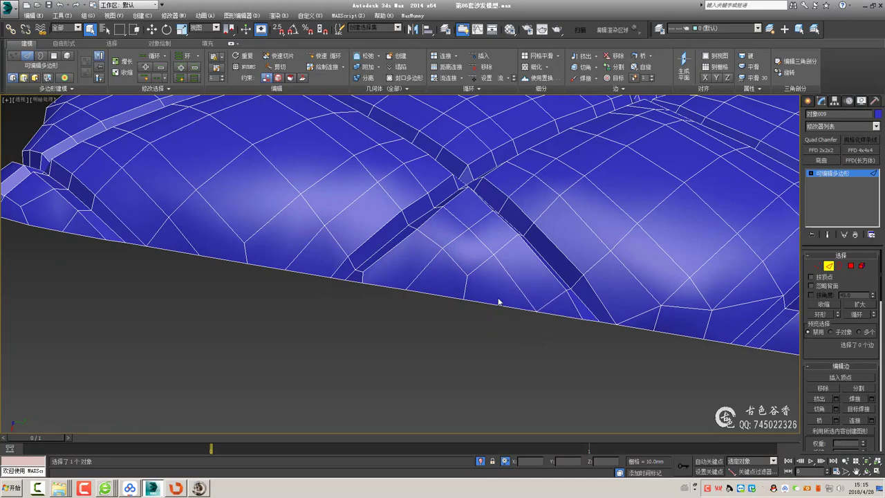
pyautogui.press('1')
pyautogui.click(361, 276)
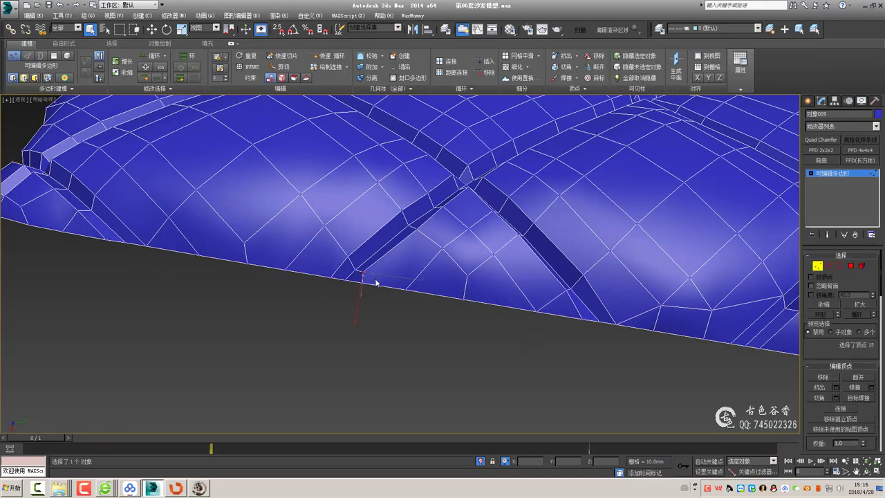
pyautogui.moveTo(376, 282)
pyautogui.keyDown('alt'); pyautogui.mouseDown(button='middle')
pyautogui.moveTo(408, 296)
pyautogui.moveTo(457, 348)
pyautogui.moveTo(526, 309)
pyautogui.mouseUp(button='middle'); pyautogui.keyUp('alt')
# Target-weld the groove-base vertex onto the vertex at the groove's end
pyautogui.hotkey('ctrl', 'w')
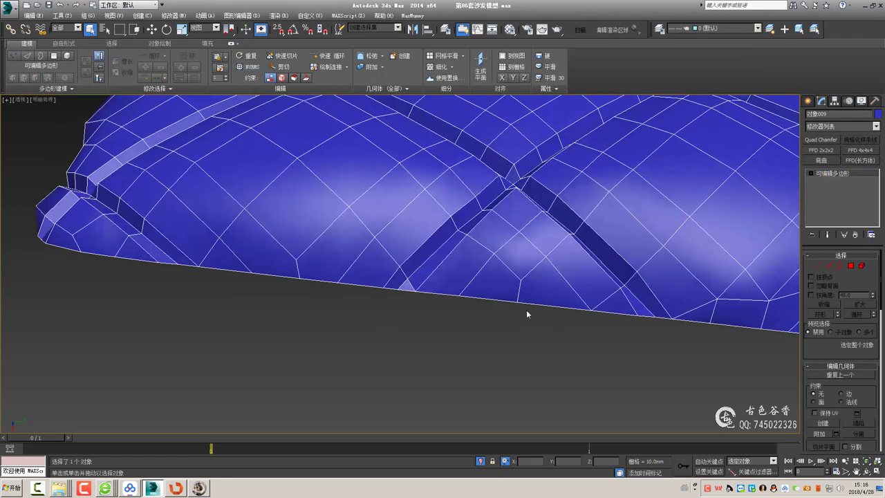
pyautogui.scroll(3, 527, 310)
pyautogui.click(489, 288)
pyautogui.scroll(-3, 497, 307)
pyautogui.scroll(2, 502, 294)
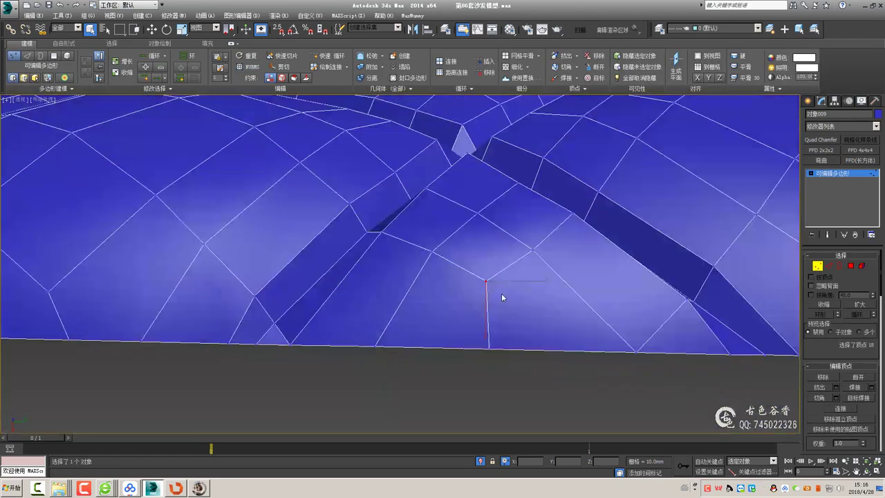
pyautogui.scroll(2, 502, 294)
# Check the whole cushion outside Vertex mode, then resume vertex editing on its edge
pyautogui.click(843, 173)
pyautogui.press('1')
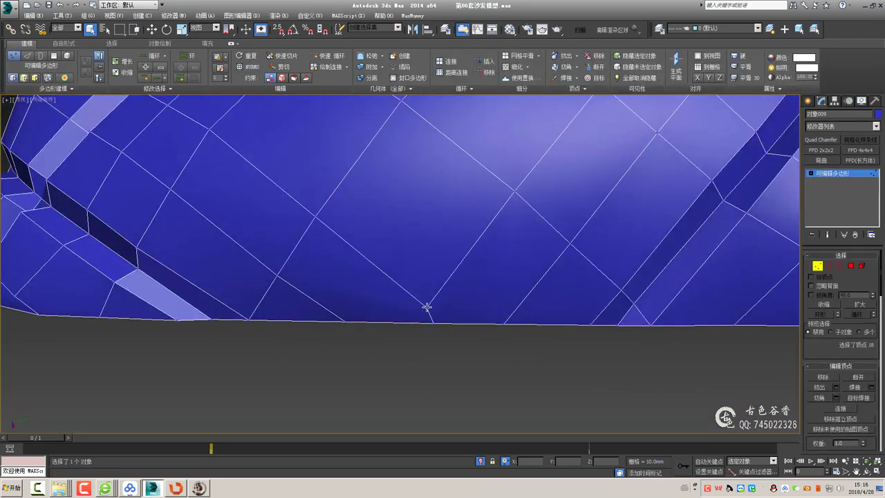
pyautogui.scroll(-3, 450, 304)
pyautogui.keyDown('alt'); pyautogui.moveTo(450, 328); pyautogui.dragTo(395, 330, button='middle'); pyautogui.keyUp('alt')
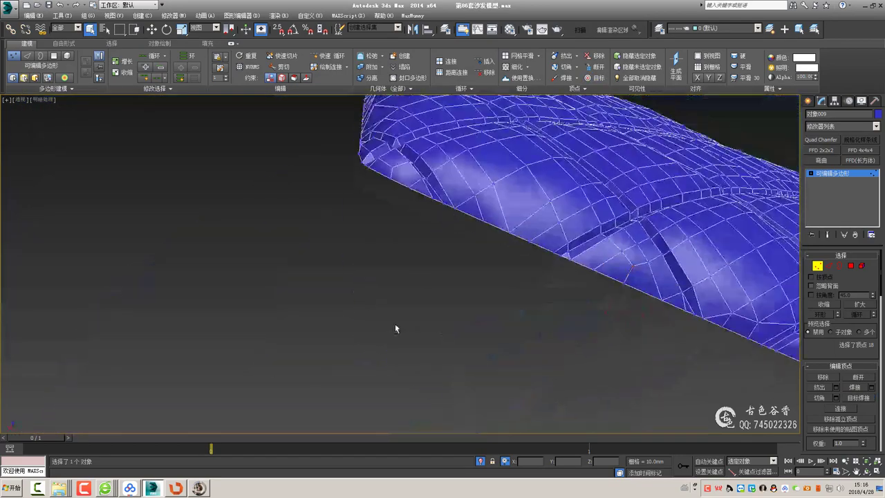
pyautogui.scroll(2, 412, 321)
pyautogui.scroll(3, 412, 321)
pyautogui.press('1')
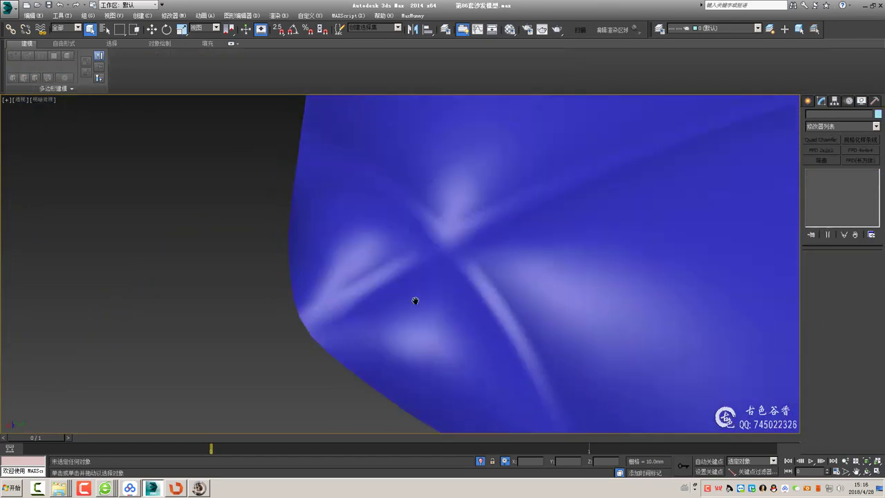
pyautogui.press('1')
pyautogui.moveTo(406, 263)
pyautogui.keyDown('alt'); pyautogui.mouseDown(button='middle')
pyautogui.moveTo(458, 263)
pyautogui.moveTo(465, 250)
pyautogui.moveTo(399, 248)
pyautogui.moveTo(502, 252)
pyautogui.moveTo(626, 318)
pyautogui.moveTo(457, 315)
pyautogui.moveTo(484, 247)
pyautogui.moveTo(353, 347)
pyautogui.moveTo(389, 346)
pyautogui.moveTo(367, 351)
pyautogui.mouseUp(button='middle'); pyautogui.keyUp('alt')
# Clear the cushion's vertex selection and select the white seat frame
pyautogui.click(352, 347)
pyautogui.scroll(-3, 238, 267)
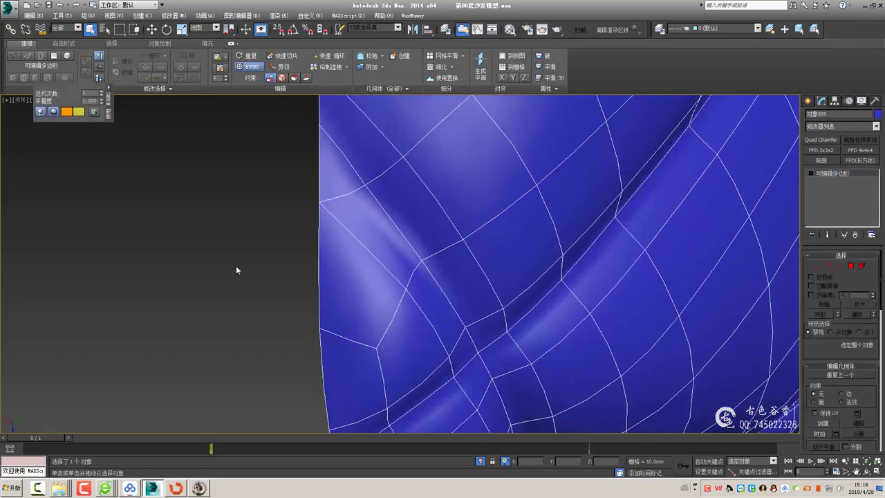
pyautogui.click(237, 267)
pyautogui.scroll(-3, 424, 300)
pyautogui.scroll(-3, 524, 292)
pyautogui.scroll(-2, 449, 284)
pyautogui.click(448, 284)
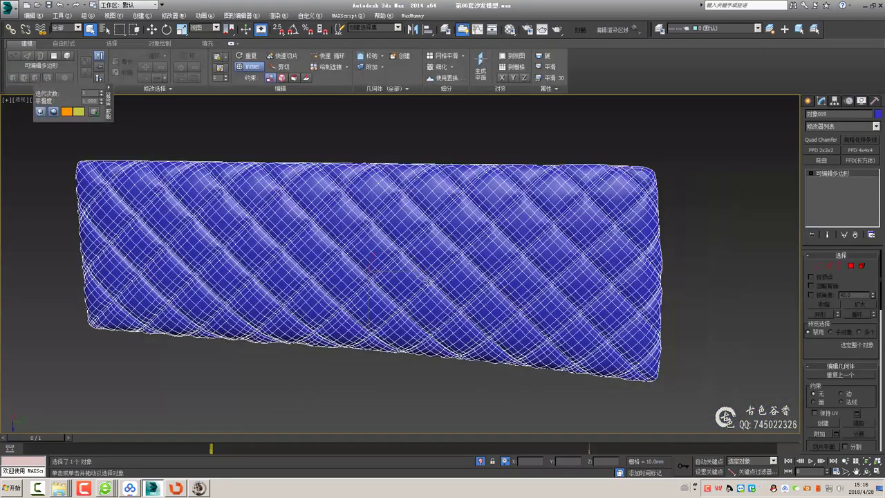
pyautogui.moveTo(448, 284)
pyautogui.keyDown('alt'); pyautogui.mouseDown(button='middle')
pyautogui.moveTo(357, 323)
pyautogui.moveTo(472, 292)
pyautogui.mouseUp(button='middle'); pyautogui.keyUp('alt')
pyautogui.click(472, 292)
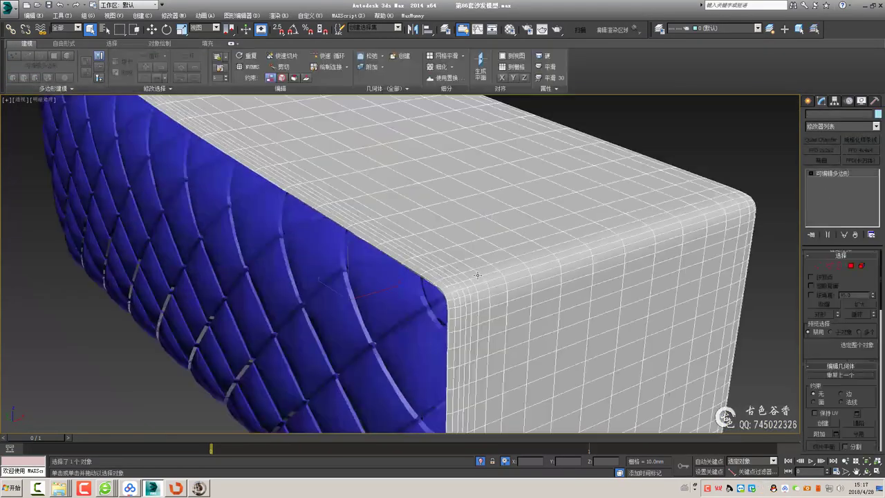
pyautogui.moveTo(406, 307)
pyautogui.keyDown('alt'); pyautogui.mouseDown(button='middle')
pyautogui.moveTo(451, 277)
pyautogui.moveTo(470, 310)
pyautogui.moveTo(461, 285)
pyautogui.mouseUp(button='middle'); pyautogui.keyUp('alt')
pyautogui.scroll(5, 450, 277)
# Examine the seat frame's vertices around its inner corner
pyautogui.press('1')
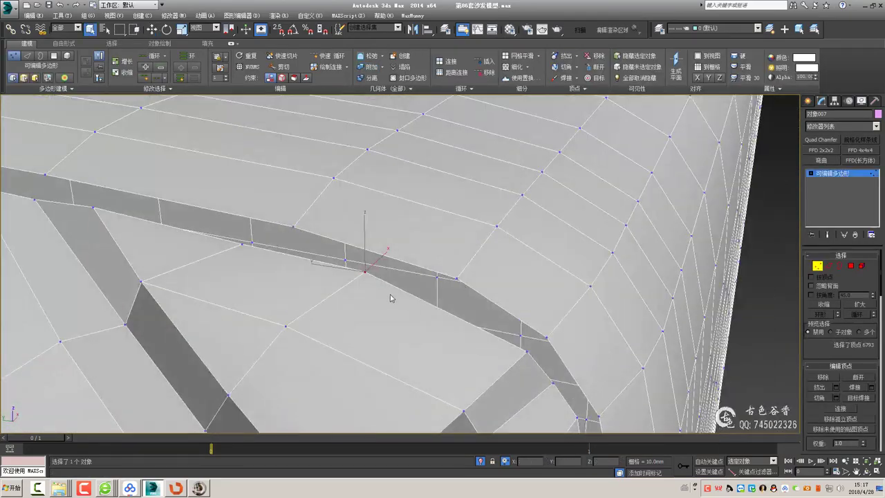
pyautogui.scroll(-5, 390, 299)
pyautogui.keyDown('alt'); pyautogui.moveTo(390, 298); pyautogui.dragTo(401, 290, button='middle'); pyautogui.keyUp('alt')
pyautogui.scroll(5, 401, 290)
pyautogui.scroll(-5, 395, 281)
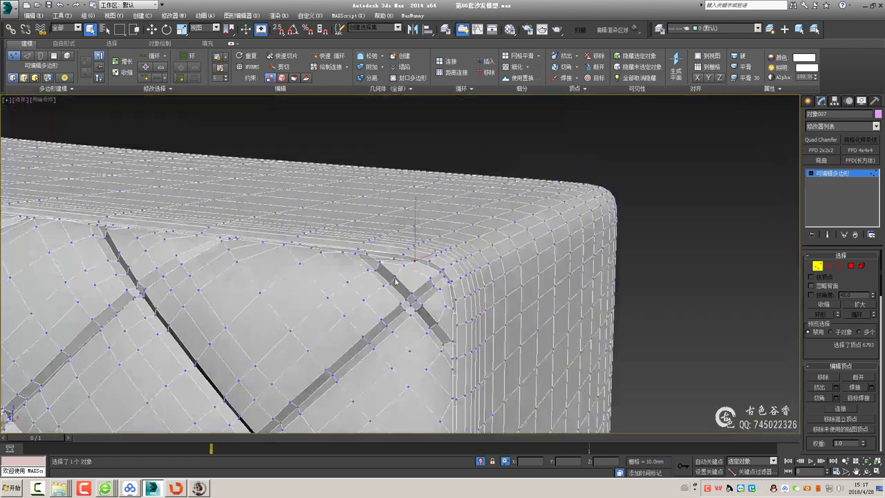
pyautogui.scroll(-3, 396, 281)
pyautogui.press('1')
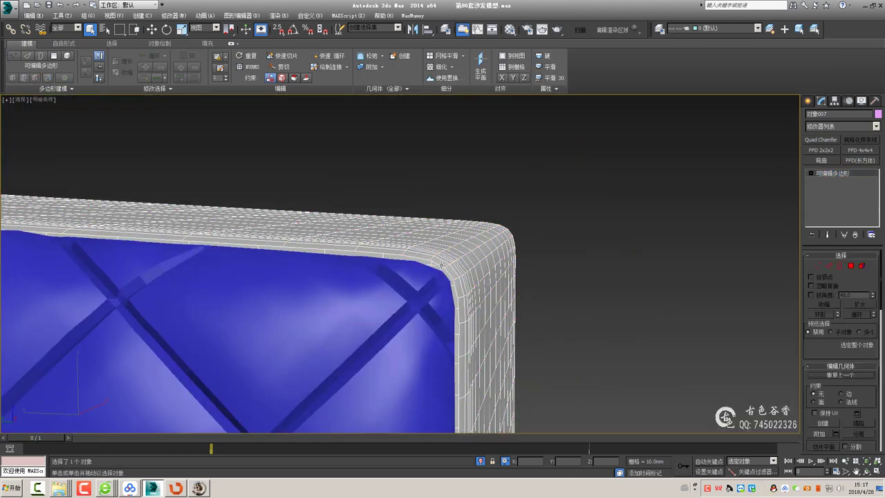
# Select the frame's open border loop and create a shape from it
pyautogui.press('3')
pyautogui.click(439, 266)
pyautogui.click(830, 266)
pyautogui.rightClick(438, 262)
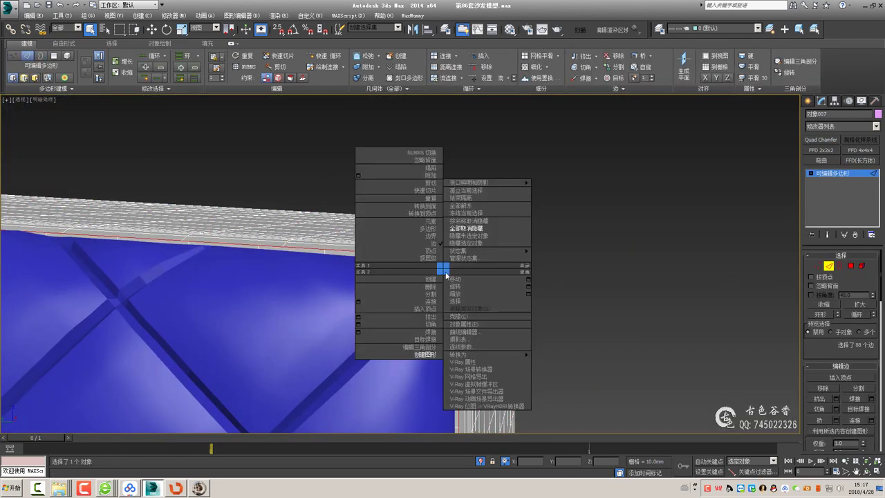
pyautogui.click(464, 256)
# Exit edge editing, select the cushion and maximize the Perspective viewport
pyautogui.press('2')
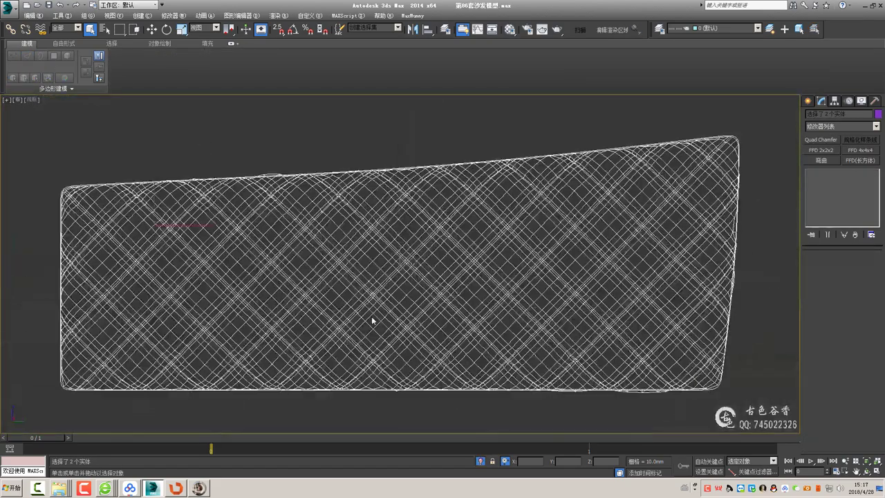
pyautogui.scroll(-3, 391, 279)
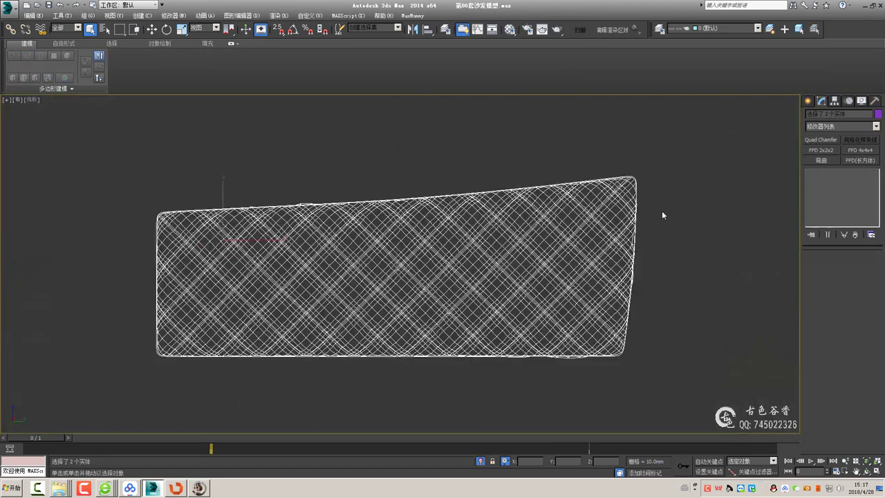
pyautogui.scroll(5, 662, 210)
pyautogui.click(520, 229)
pyautogui.hotkey('alt', 'w')
pyautogui.hotkey('alt', 'w')
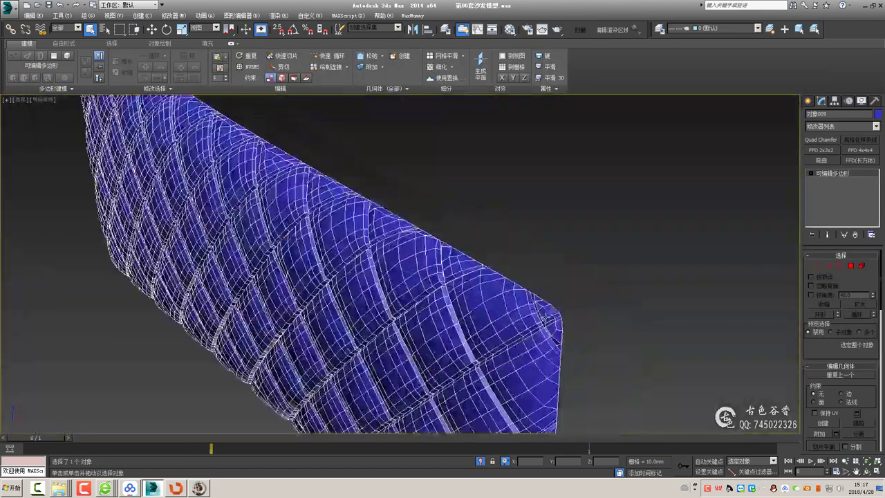
pyautogui.scroll(-3, 443, 277)
pyautogui.keyDown('alt'); pyautogui.moveTo(429, 305); pyautogui.dragTo(488, 313, button='middle'); pyautogui.keyUp('alt')
pyautogui.scroll(5, 475, 280)
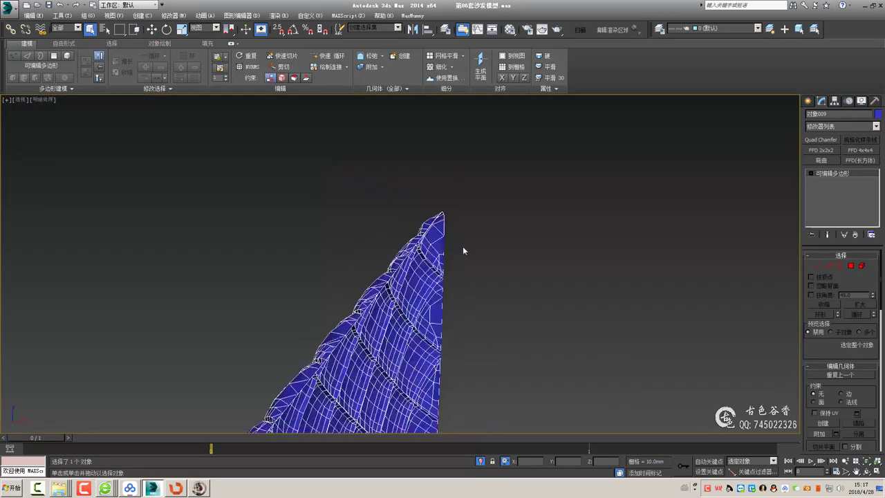
# Select the new spline across the cushion and check its Object Color
pyautogui.click(405, 253)
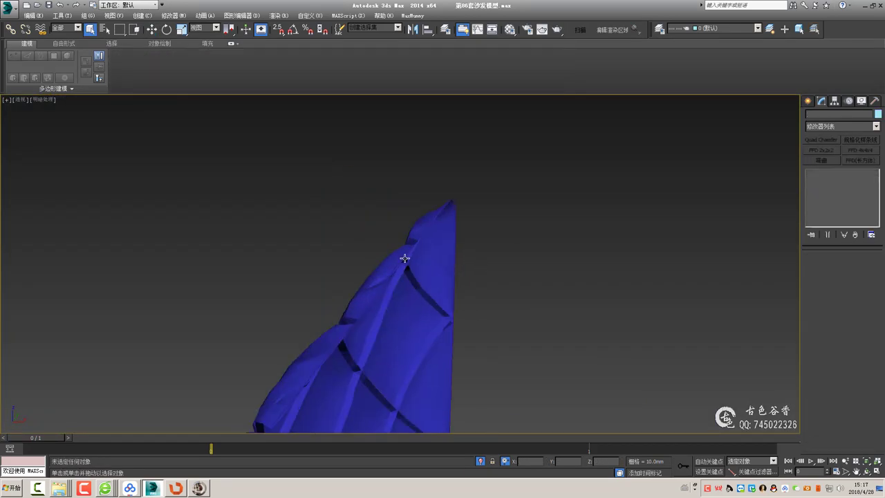
pyautogui.click(877, 115)
pyautogui.click(717, 247)
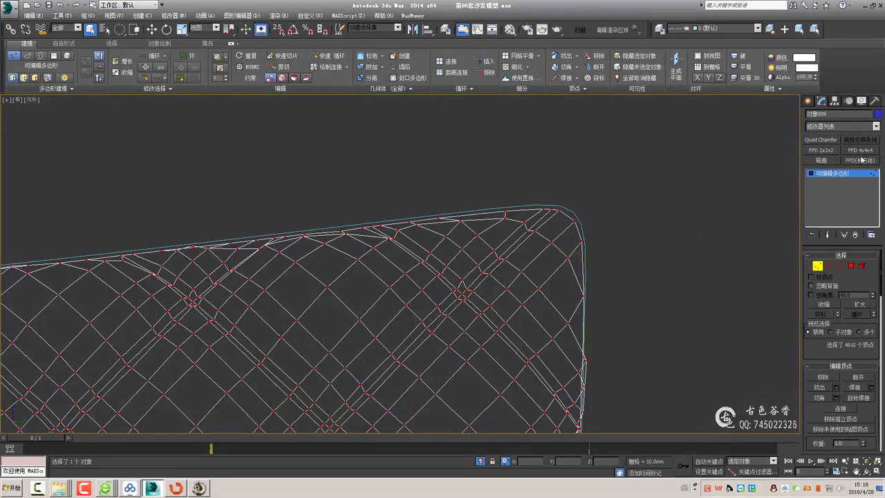
pyautogui.scroll(2, 340, 300)
pyautogui.scroll(-4, 339, 300)
pyautogui.scroll(2, 193, 289)
pyautogui.moveTo(193, 289); pyautogui.dragTo(373, 234, button='middle')
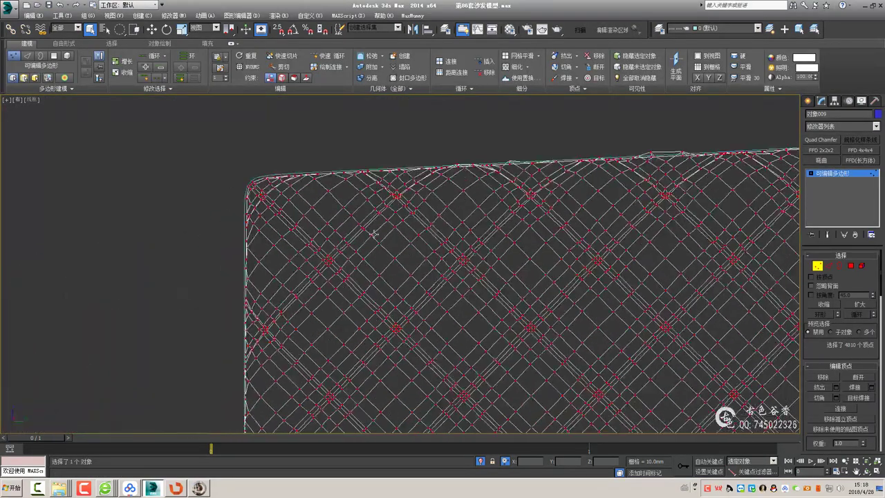
# Add an FFD 2x2x2 modifier and drag its top-right control point to reshape the cushion
pyautogui.click(821, 149)
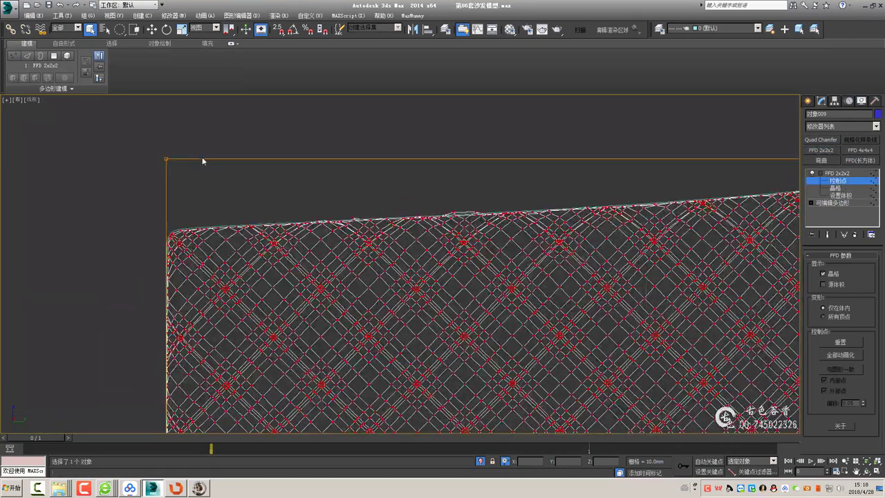
pyautogui.moveTo(203, 161); pyautogui.dragTo(323, 190, button='middle')
pyautogui.scroll(5, 296, 229)
pyautogui.moveTo(296, 230); pyautogui.dragTo(312, 247, button='middle')
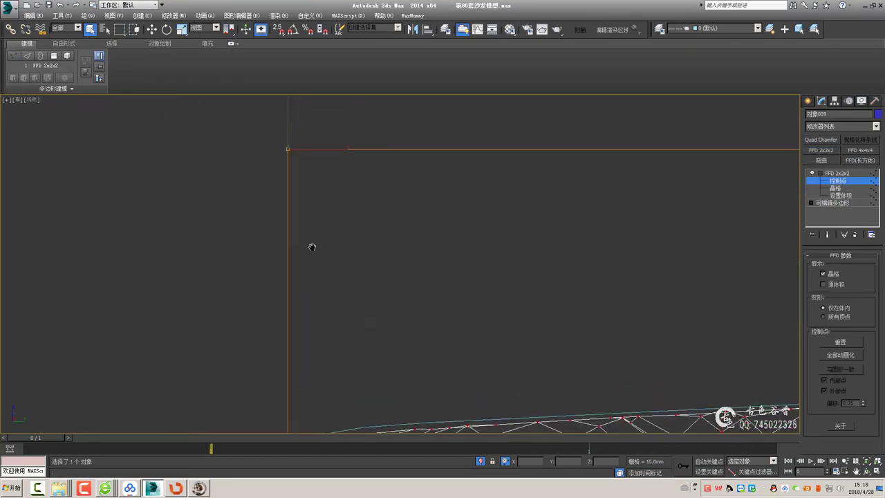
pyautogui.click(231, 43)
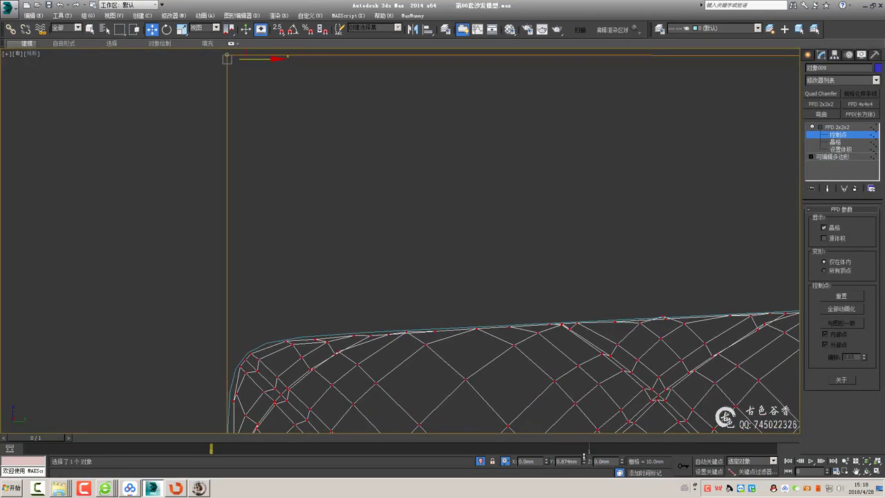
pyautogui.scroll(-2, 320, 306)
pyautogui.scroll(-2, 283, 292)
pyautogui.scroll(2, 283, 291)
pyautogui.moveTo(539, 212); pyautogui.dragTo(708, 263)
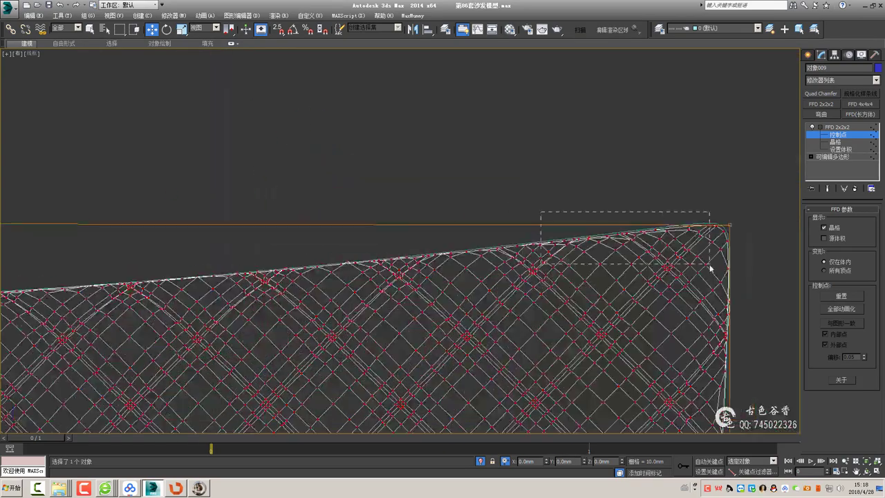
pyautogui.scroll(2, 569, 241)
pyautogui.moveTo(613, 239); pyautogui.dragTo(691, 222)
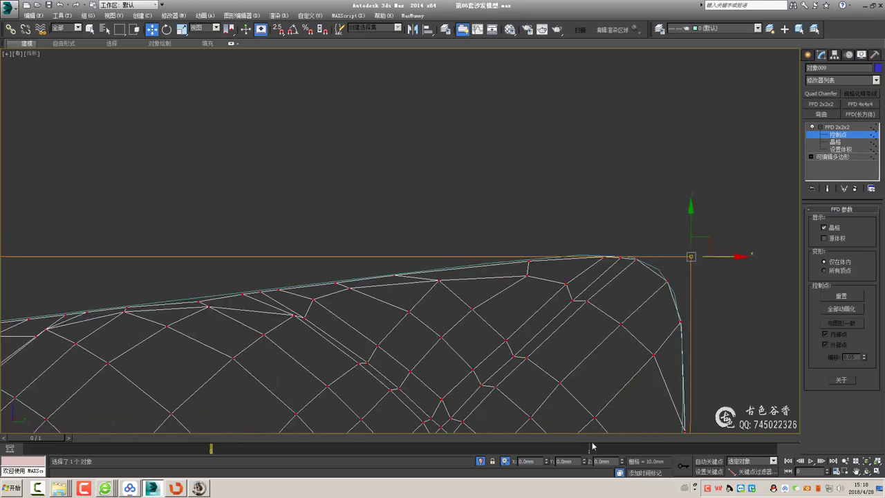
# Pull the lattice's left side and bottom-left corner in slightly
pyautogui.scroll(-3, 228, 276)
pyautogui.moveTo(104, 290); pyautogui.dragTo(442, 243, button='middle')
pyautogui.scroll(2, 408, 287)
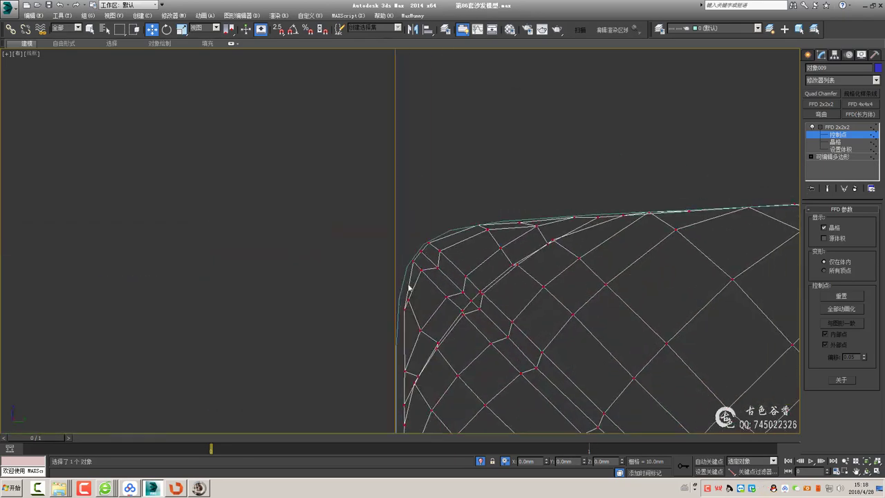
pyautogui.scroll(-1, 408, 287)
pyautogui.scroll(-2, 415, 280)
pyautogui.scroll(3, 442, 325)
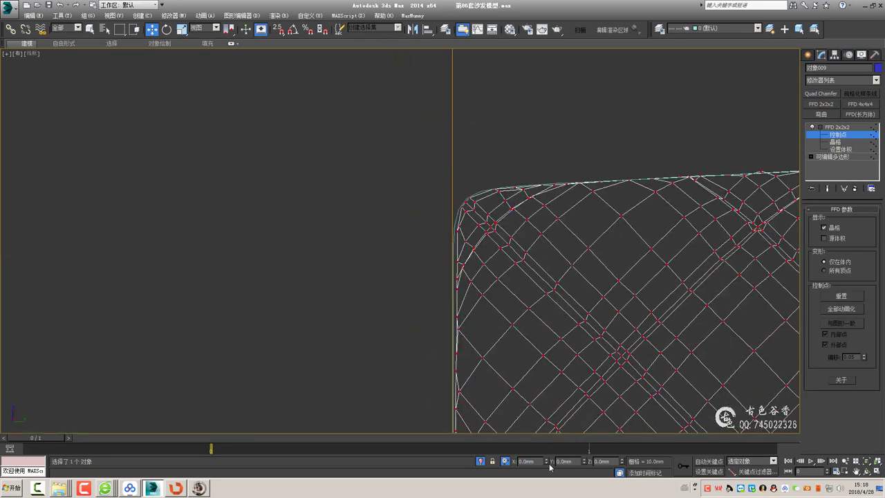
pyautogui.moveTo(550, 465); pyautogui.dragTo(546, 464)
pyautogui.scroll(-2, 452, 223)
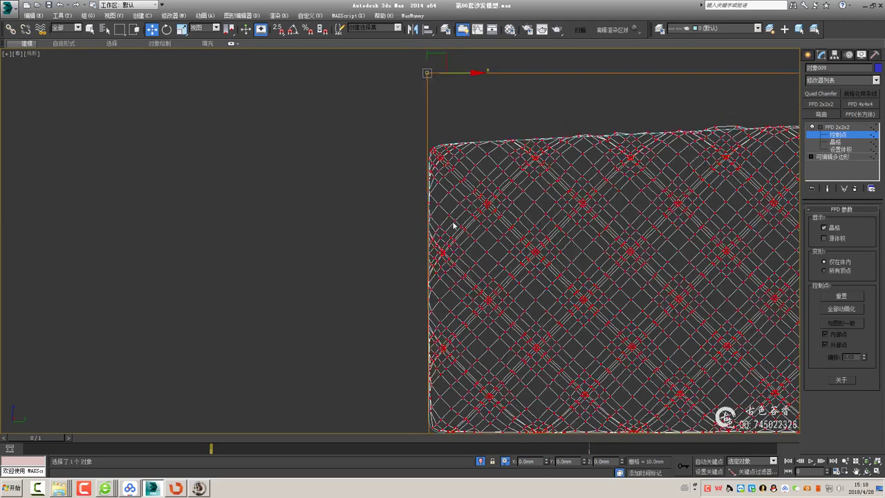
pyautogui.scroll(3, 455, 267)
pyautogui.moveTo(455, 267); pyautogui.dragTo(461, 399, button='middle')
pyautogui.moveTo(548, 466); pyautogui.dragTo(549, 466)
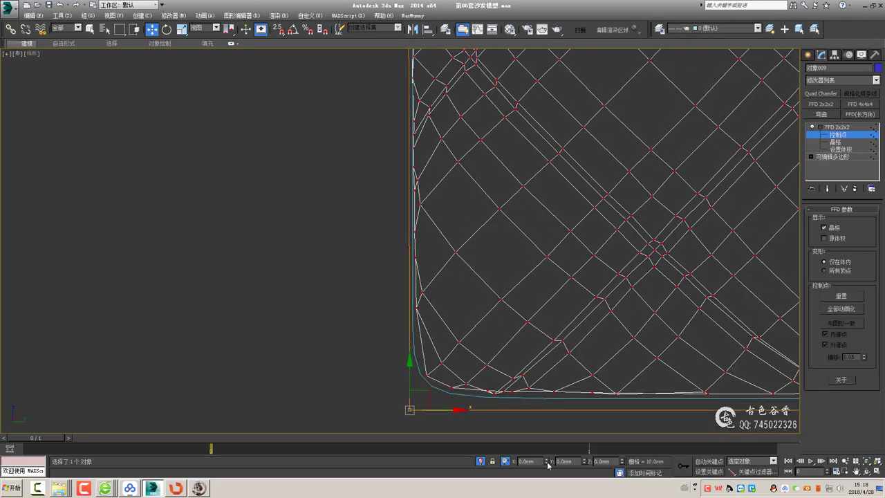
# Collapse the FFD 2x2x2 deformation into the cushion's Editable Poly
pyautogui.scroll(-3, 391, 401)
pyautogui.scroll(3, 571, 323)
pyautogui.scroll(3, 570, 323)
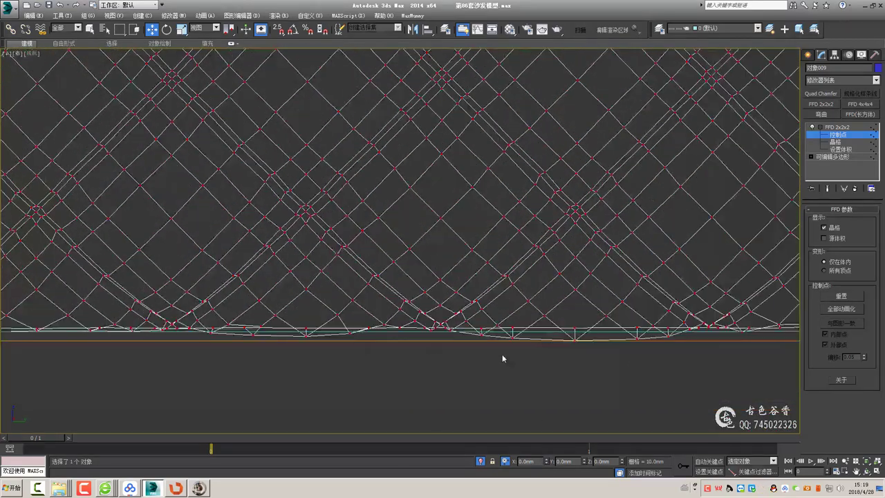
pyautogui.scroll(-2, 583, 415)
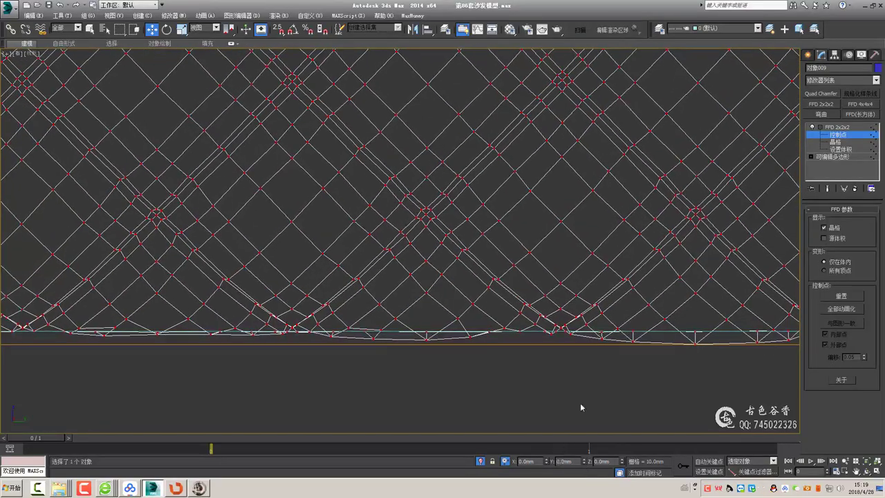
pyautogui.scroll(-2, 583, 405)
pyautogui.scroll(2, 528, 188)
pyautogui.scroll(-2, 528, 189)
pyautogui.scroll(2, 523, 263)
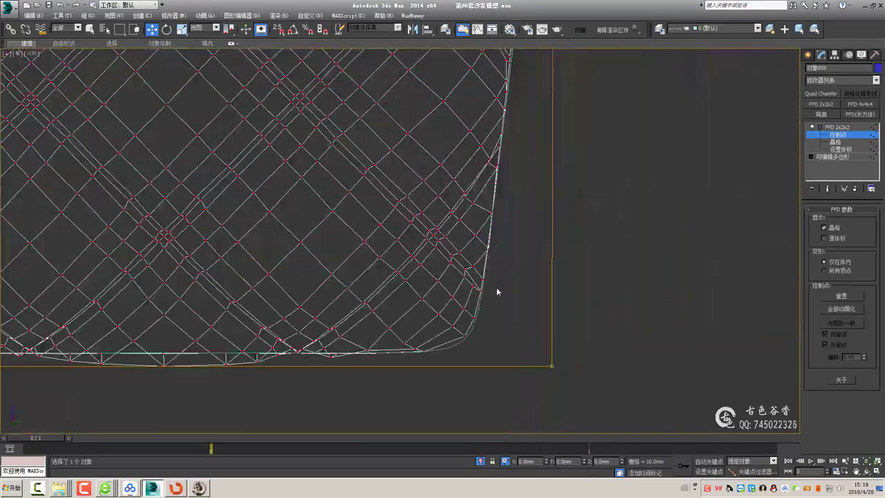
pyautogui.rightClick(498, 293)
pyautogui.click(419, 330)
pyautogui.scroll(2, 443, 324)
# Select the cushion's bottom-edge vertices, inspect the sagging edge, and undo the last vertex move
pyautogui.press('1')
pyautogui.moveTo(447, 329); pyautogui.dragTo(744, 319, button='middle')
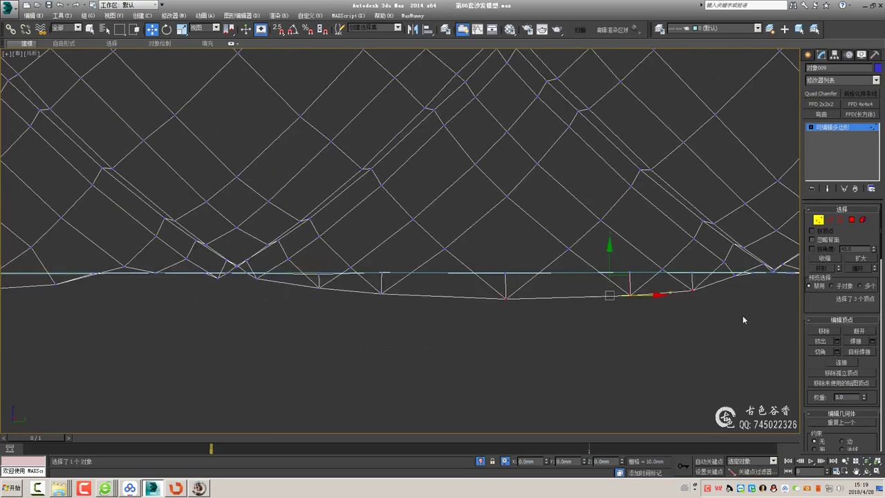
pyautogui.press('F3')
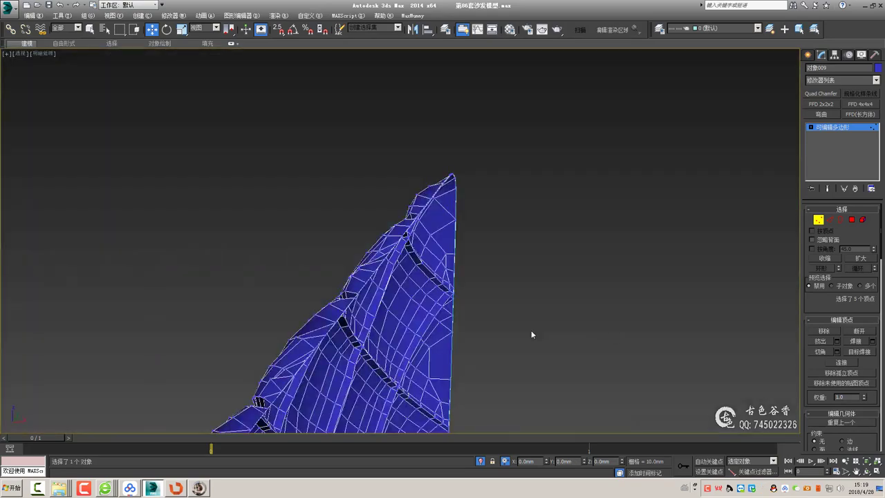
pyautogui.scroll(3, 470, 257)
pyautogui.moveTo(470, 257)
pyautogui.keyDown('alt'); pyautogui.mouseDown(button='middle')
pyautogui.moveTo(427, 258)
pyautogui.moveTo(460, 308)
pyautogui.moveTo(464, 259)
pyautogui.mouseUp(button='middle'); pyautogui.keyUp('alt')
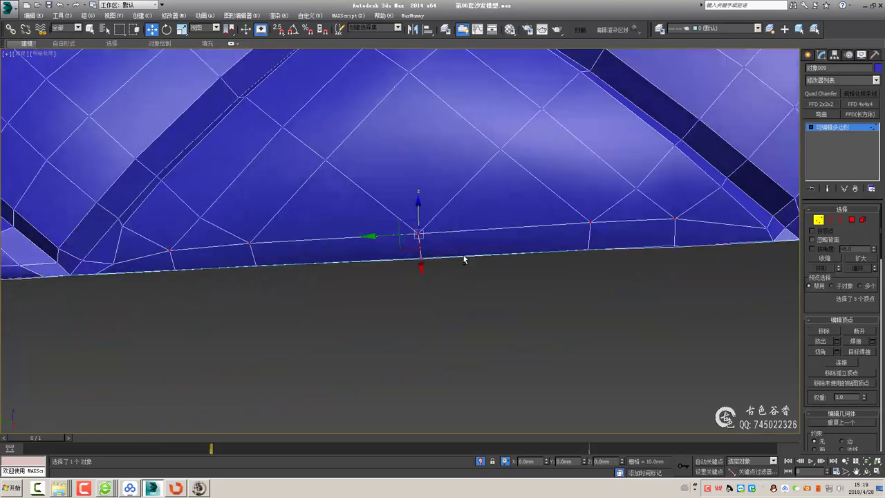
pyautogui.click(676, 219)
pyautogui.moveTo(676, 239)
pyautogui.keyDown('alt'); pyautogui.mouseDown(button='middle')
pyautogui.moveTo(584, 262)
pyautogui.moveTo(308, 251)
pyautogui.mouseUp(button='middle'); pyautogui.keyUp('alt')
pyautogui.press('F3')
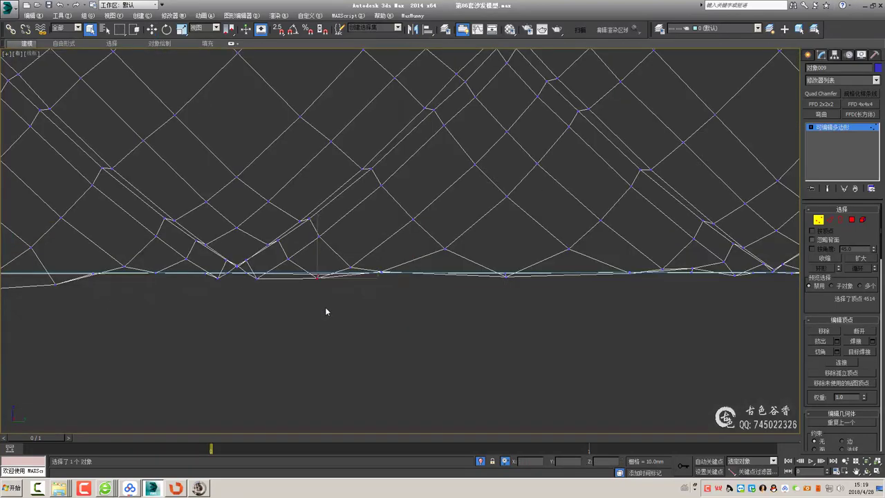
pyautogui.keyDown('alt'); pyautogui.moveTo(325, 312); pyautogui.dragTo(530, 301, button='middle'); pyautogui.keyUp('alt')
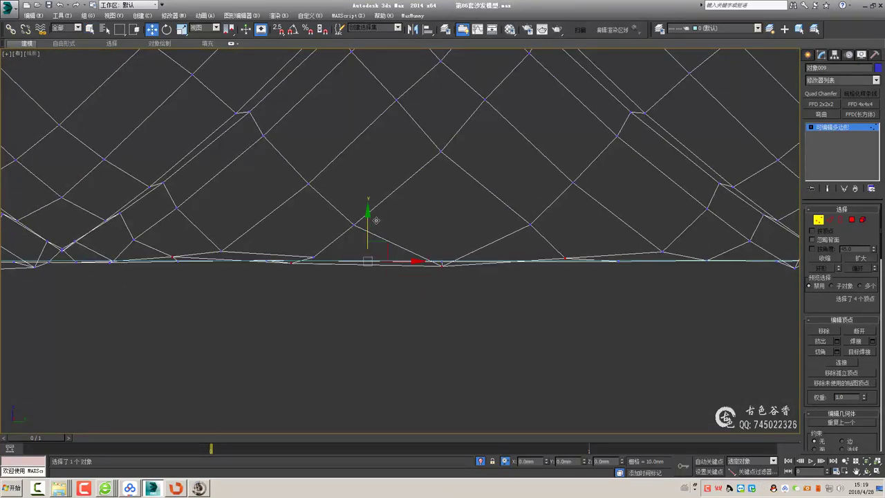
pyautogui.press('F3')
pyautogui.moveTo(377, 220)
pyautogui.keyDown('alt'); pyautogui.mouseDown(button='middle')
pyautogui.moveTo(528, 348)
pyautogui.moveTo(425, 283)
pyautogui.moveTo(409, 217)
pyautogui.mouseUp(button='middle'); pyautogui.keyUp('alt')
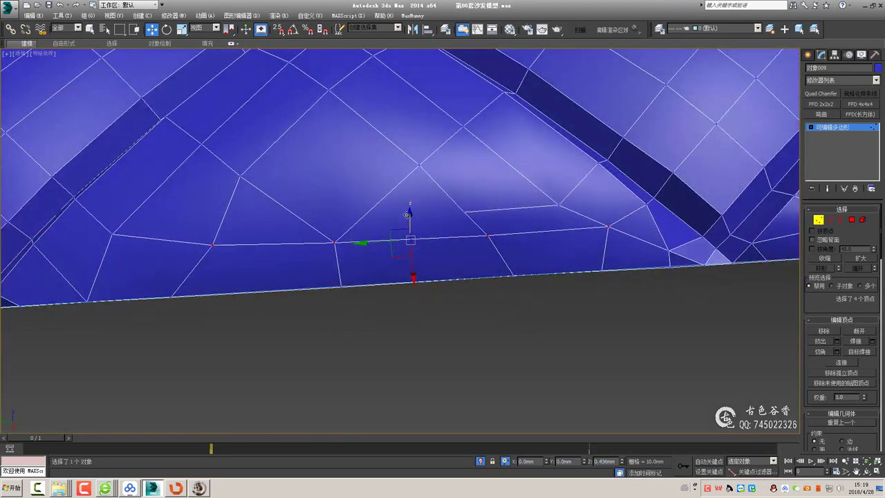
pyautogui.hotkey('ctrl', 'z')
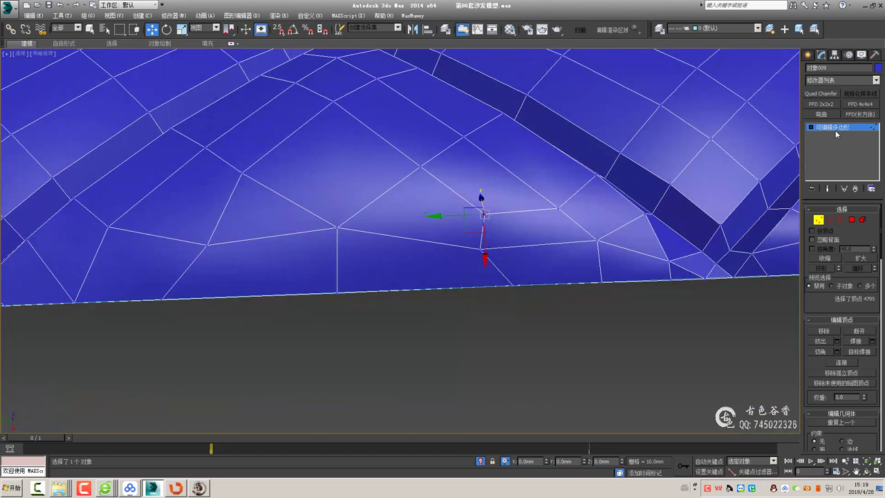
# Deselect and reselect the quilted cushion to preview its surface from an angle
pyautogui.click(629, 335)
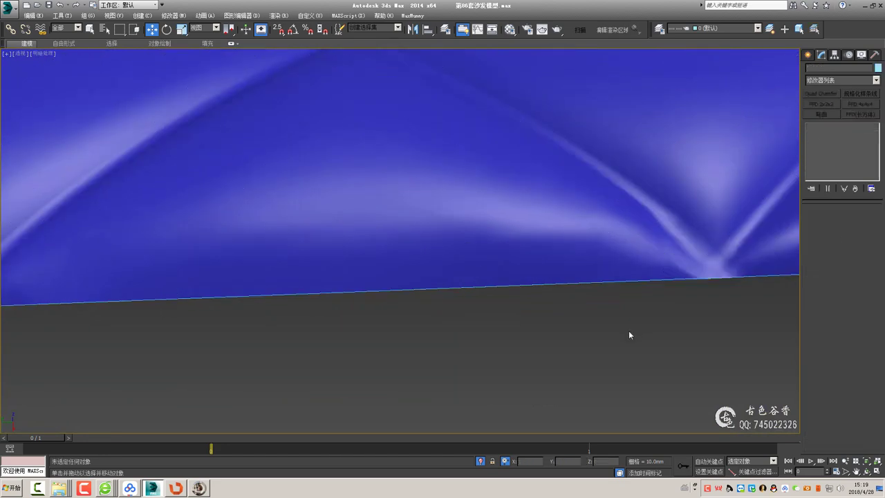
pyautogui.scroll(-5, 395, 242)
pyautogui.moveTo(395, 241)
pyautogui.keyDown('alt'); pyautogui.mouseDown(button='middle')
pyautogui.moveTo(577, 257)
pyautogui.moveTo(588, 233)
pyautogui.mouseUp(button='middle'); pyautogui.keyUp('alt')
pyautogui.scroll(3, 517, 233)
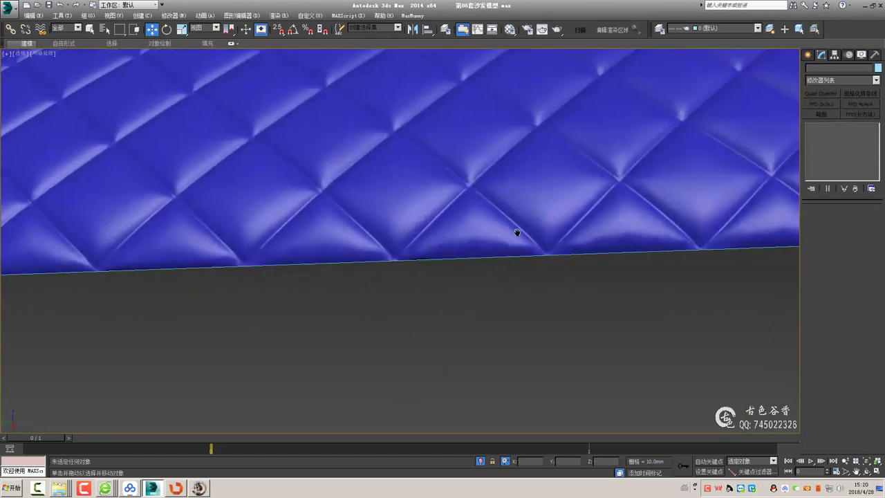
pyautogui.click(517, 233)
pyautogui.scroll(3, 404, 270)
pyautogui.scroll(3, 404, 269)
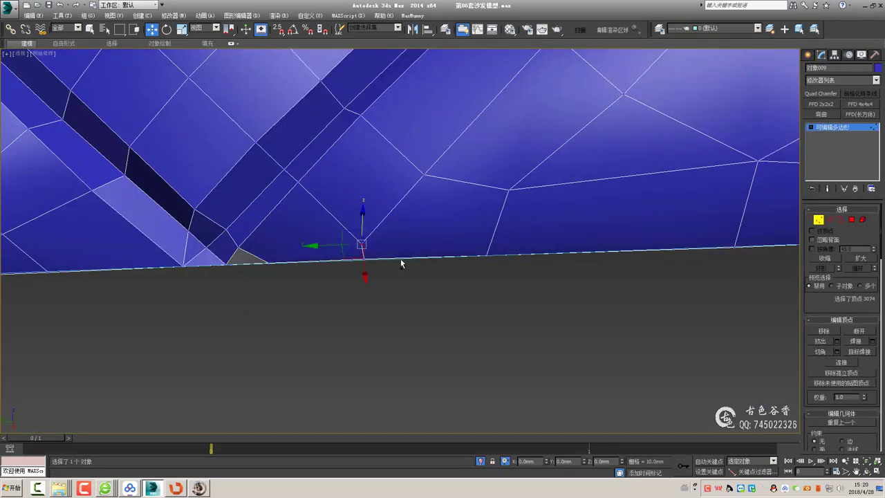
pyautogui.moveTo(455, 200); pyautogui.dragTo(487, 209, button='middle')
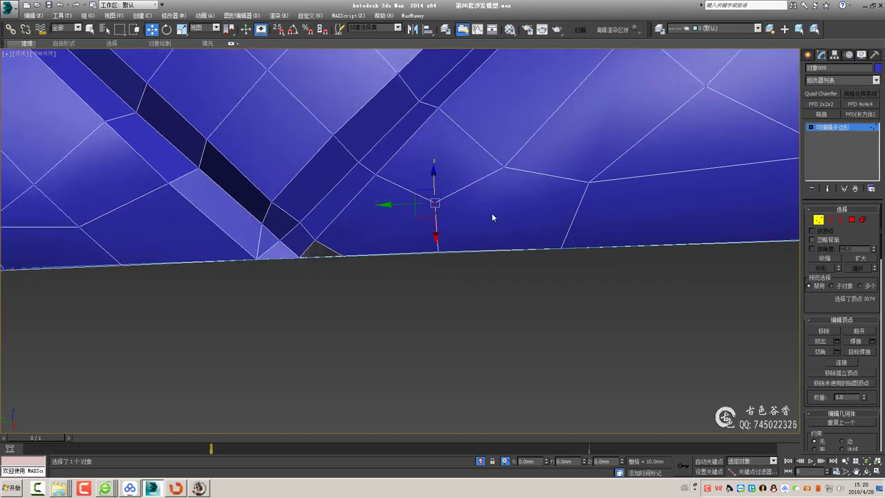
# Slide the stray seam vertex along its edge and target-weld it onto the bottom-edge vertex
pyautogui.moveTo(469, 217); pyautogui.dragTo(434, 214)
pyautogui.moveTo(434, 202); pyautogui.dragTo(438, 250)
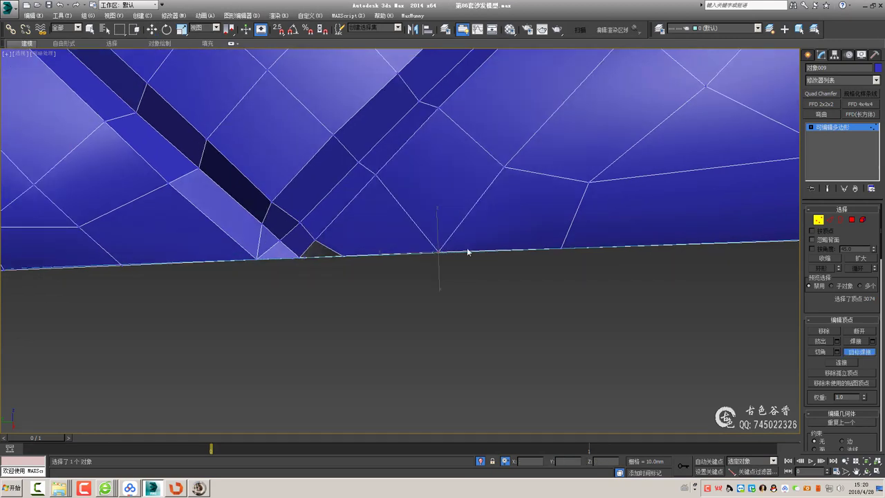
pyautogui.click(849, 128)
pyautogui.keyDown('alt'); pyautogui.moveTo(593, 324); pyautogui.dragTo(574, 225, button='middle'); pyautogui.keyUp('alt')
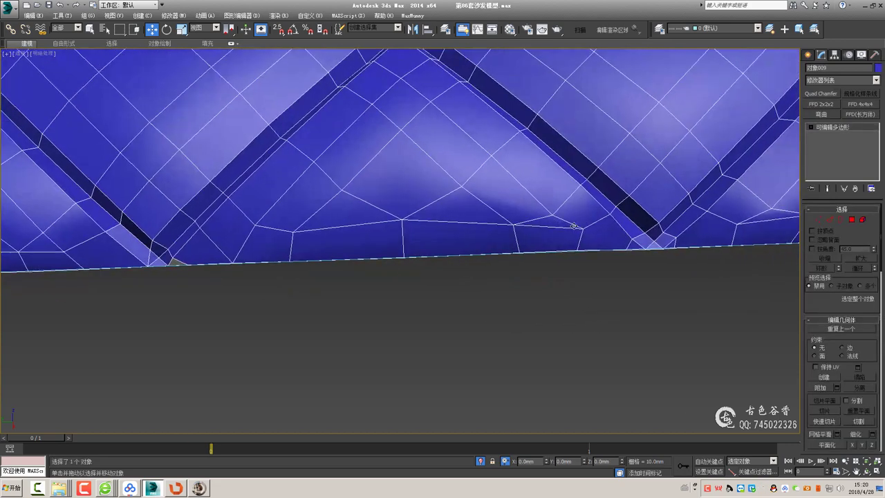
pyautogui.scroll(2, 573, 226)
# In edge mode, inspect the welded seam near the bottom and the diamond seam crossing
pyautogui.press('2')
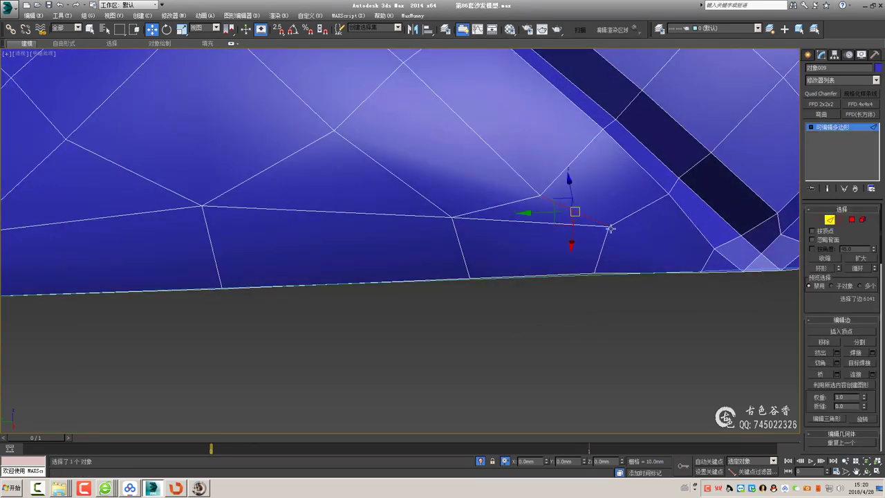
pyautogui.click(625, 330)
pyautogui.keyDown('alt'); pyautogui.moveTo(633, 234); pyautogui.dragTo(547, 220, button='middle'); pyautogui.keyUp('alt')
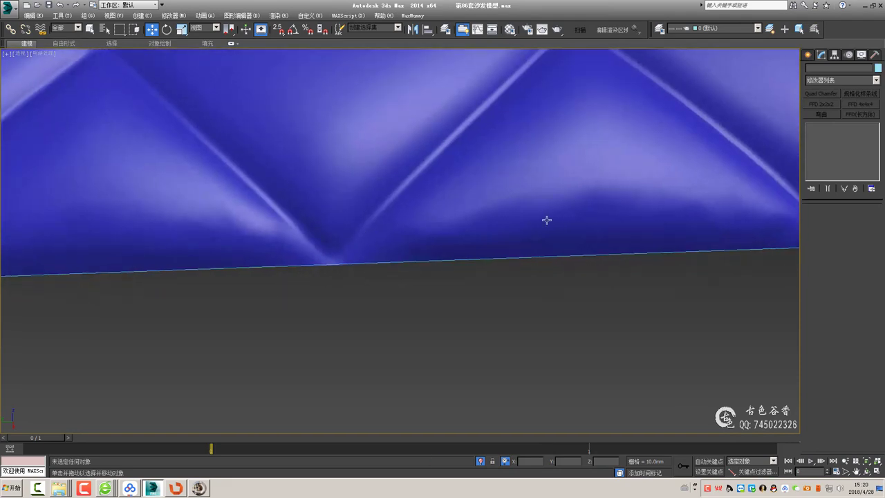
pyautogui.click(546, 219)
pyautogui.scroll(2, 499, 221)
pyautogui.scroll(1, 485, 221)
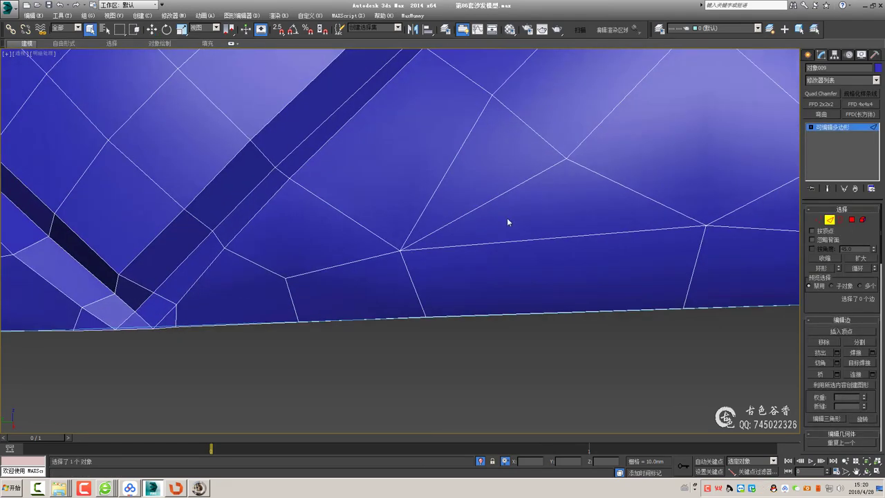
pyautogui.keyDown('alt'); pyautogui.moveTo(500, 193); pyautogui.dragTo(399, 300, button='middle'); pyautogui.keyUp('alt')
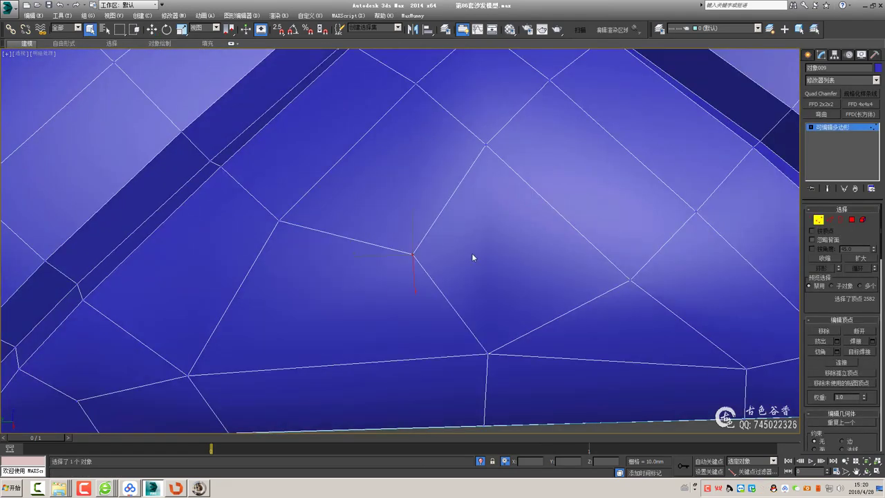
pyautogui.scroll(2, 474, 254)
pyautogui.scroll(-3, 527, 379)
pyautogui.keyDown('alt'); pyautogui.moveTo(527, 379); pyautogui.dragTo(565, 283, button='middle'); pyautogui.keyUp('alt')
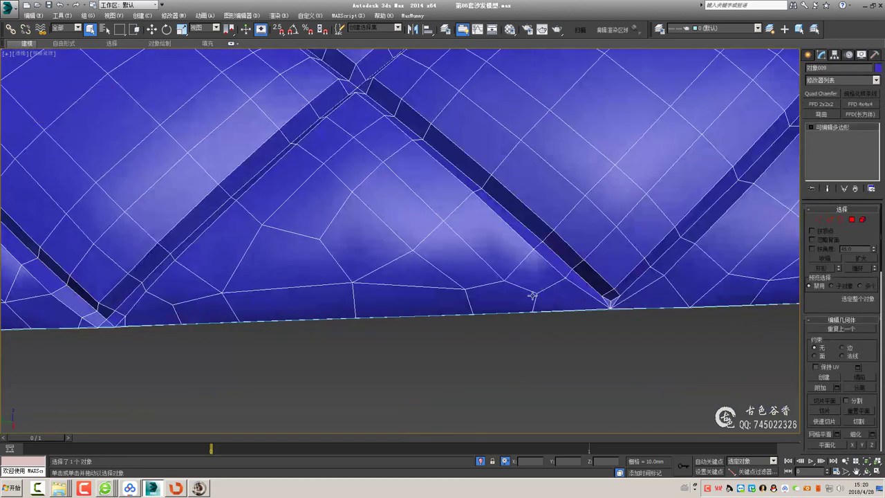
pyautogui.scroll(2, 514, 282)
# Preview the cushion with MSmooth smoothing, then cancel the preview
pyautogui.click(838, 434)
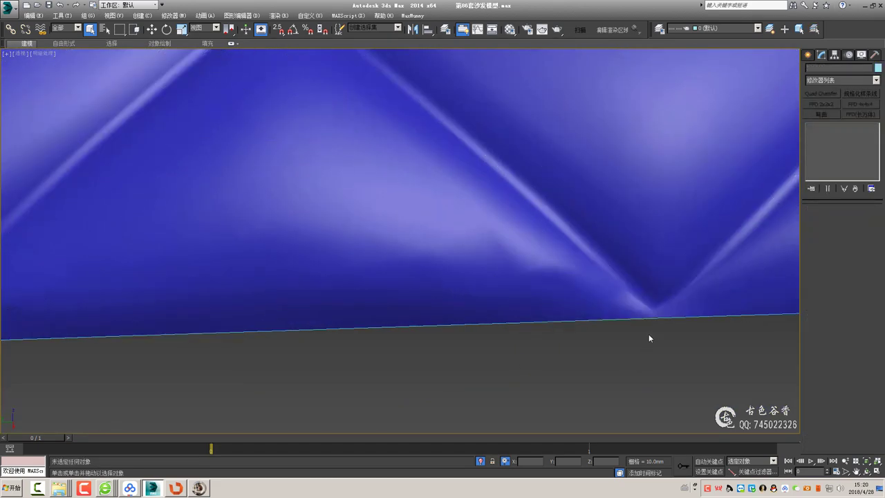
pyautogui.press('Escape')
pyautogui.scroll(-2, 415, 277)
pyautogui.scroll(-1, 397, 275)
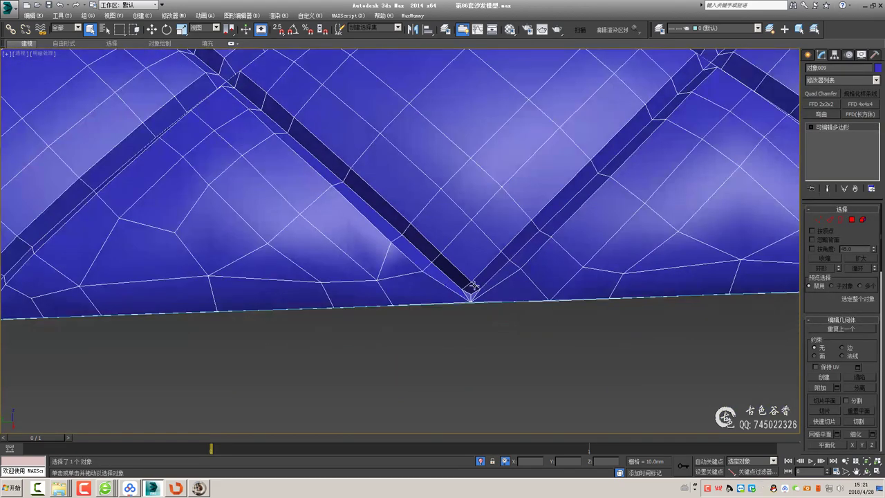
pyautogui.scroll(2, 471, 291)
# Check the smoothed seam by toggling the cushion's selection in edge mode
pyautogui.press('2')
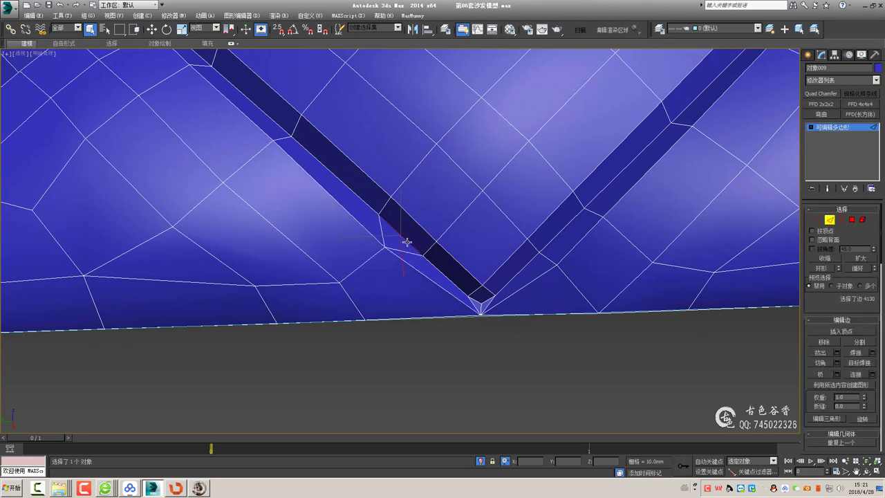
pyautogui.click(530, 363)
pyautogui.scroll(-2, 417, 289)
pyautogui.scroll(-2, 449, 293)
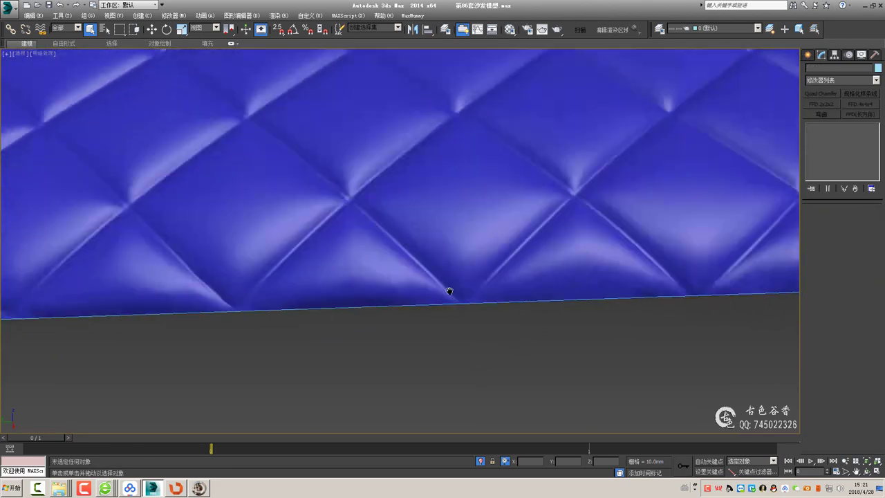
pyautogui.scroll(-2, 536, 300)
pyautogui.scroll(2, 560, 277)
pyautogui.click(587, 244)
pyautogui.scroll(2, 533, 270)
pyautogui.scroll(2, 516, 282)
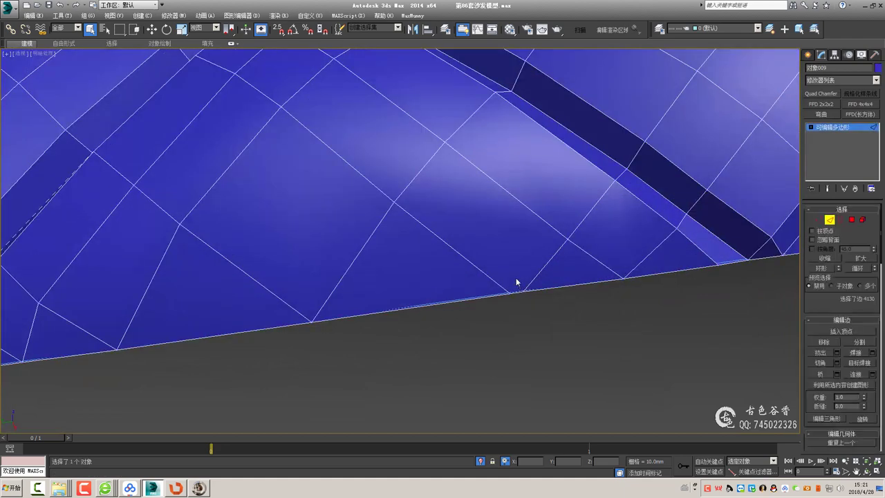
# Select the spline 图形003 at the sofa edge and view the panel at an angle
pyautogui.click(603, 361)
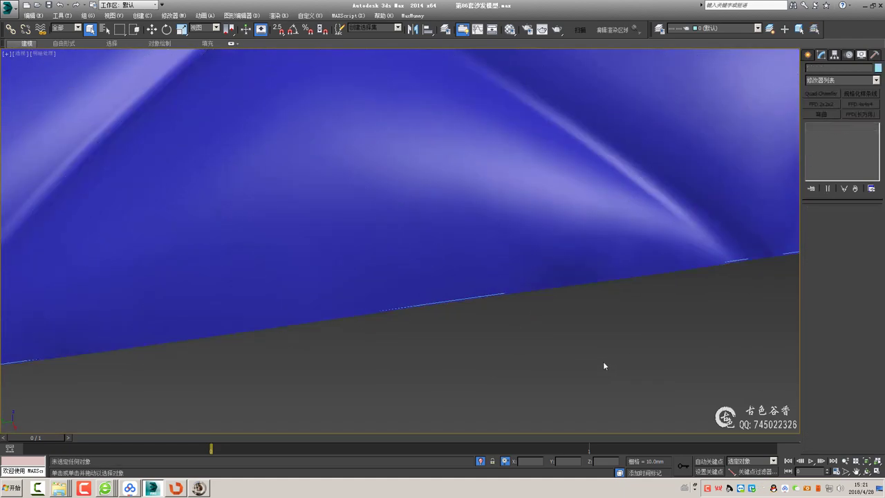
pyautogui.scroll(-2, 539, 292)
pyautogui.scroll(-2, 593, 243)
pyautogui.click(592, 243)
pyautogui.scroll(3, 599, 280)
pyautogui.moveTo(599, 280)
pyautogui.keyDown('alt'); pyautogui.mouseDown(button='middle')
pyautogui.moveTo(466, 287)
pyautogui.moveTo(536, 277)
pyautogui.mouseUp(button='middle'); pyautogui.keyUp('alt')
# Select the white sofa frame and bring its corner beside the cushion into view
pyautogui.click(535, 278)
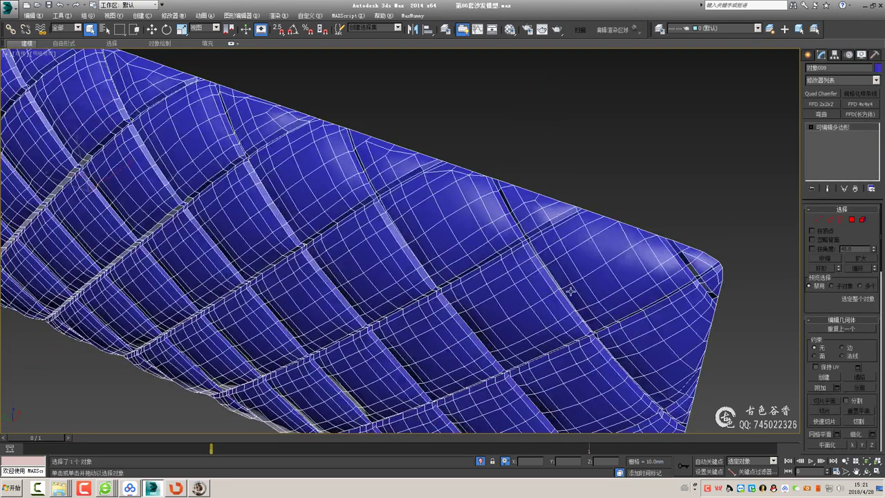
pyautogui.scroll(-2, 535, 277)
pyautogui.scroll(-2, 512, 276)
pyautogui.scroll(3, 470, 263)
pyautogui.click(484, 265)
pyautogui.scroll(1, 486, 267)
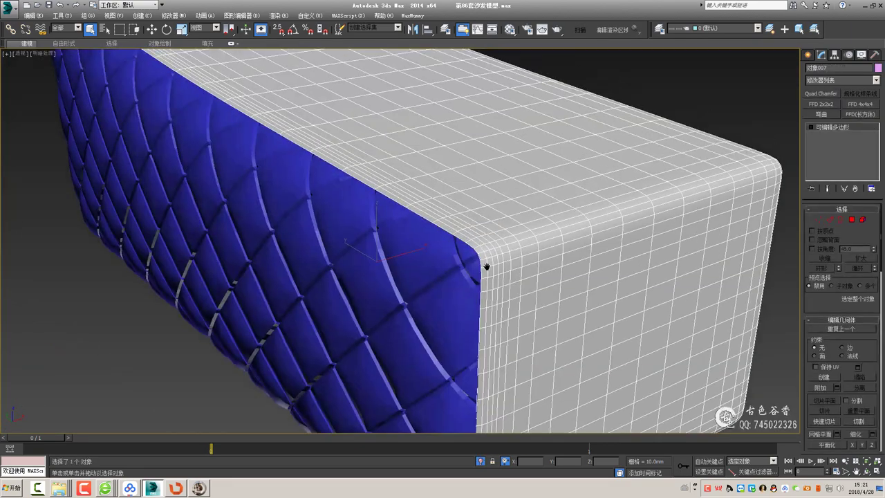
pyautogui.press('w')
pyautogui.keyDown('alt'); pyautogui.moveTo(406, 293); pyautogui.dragTo(465, 257, button='middle'); pyautogui.keyUp('alt')
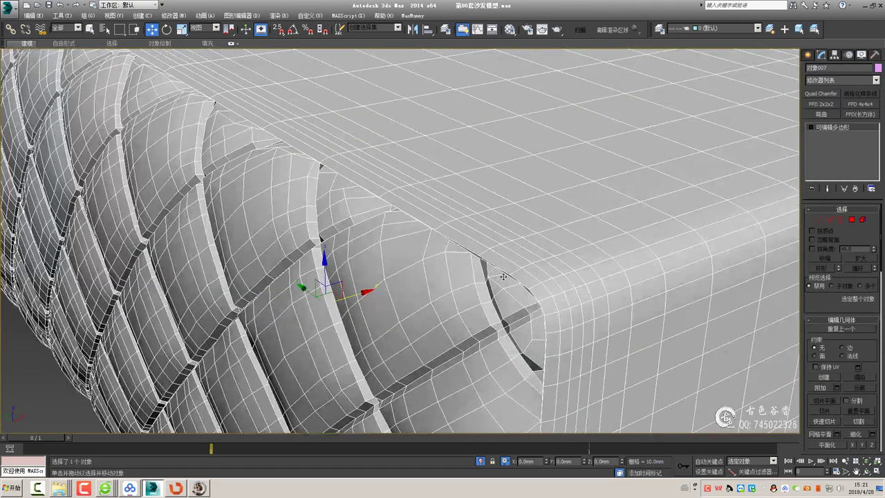
pyautogui.scroll(3, 503, 277)
# In the Front view, select the right half of the frame's polygons
pyautogui.press('1')
pyautogui.click(505, 200)
pyautogui.keyDown('alt'); pyautogui.moveTo(512, 208); pyautogui.dragTo(559, 241, button='middle'); pyautogui.keyUp('alt')
pyautogui.scroll(-3, 499, 258)
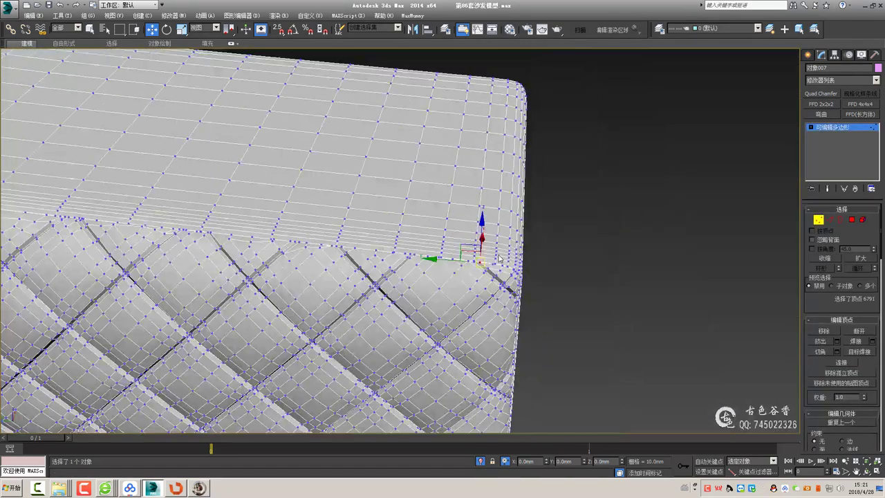
pyautogui.hotkey('alt', 'w')
pyautogui.hotkey('alt', 'w')
pyautogui.press('4')
pyautogui.moveTo(513, 374); pyautogui.dragTo(390, 51)
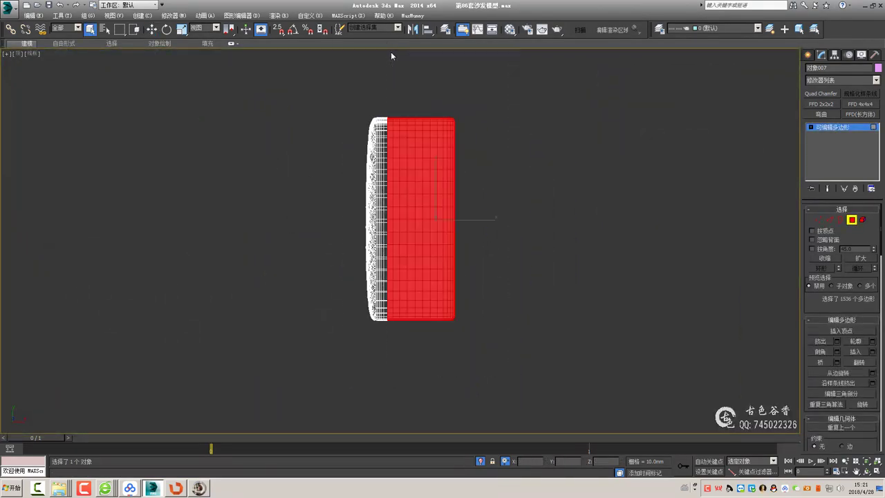
# In the shaded perspective view, select the frame's corner vertices and pick the seam vertex to weld
pyautogui.press('p')
pyautogui.press('F3')
pyautogui.press('1')
pyautogui.moveTo(391, 55)
pyautogui.keyDown('alt'); pyautogui.mouseDown(button='middle')
pyautogui.moveTo(498, 285)
pyautogui.moveTo(466, 306)
pyautogui.mouseUp(button='middle'); pyautogui.keyUp('alt')
pyautogui.scroll(5, 498, 285)
pyautogui.click(466, 307)
# Select another vertex along the cushion seam and inspect the gap beside it
pyautogui.scroll(2, 461, 302)
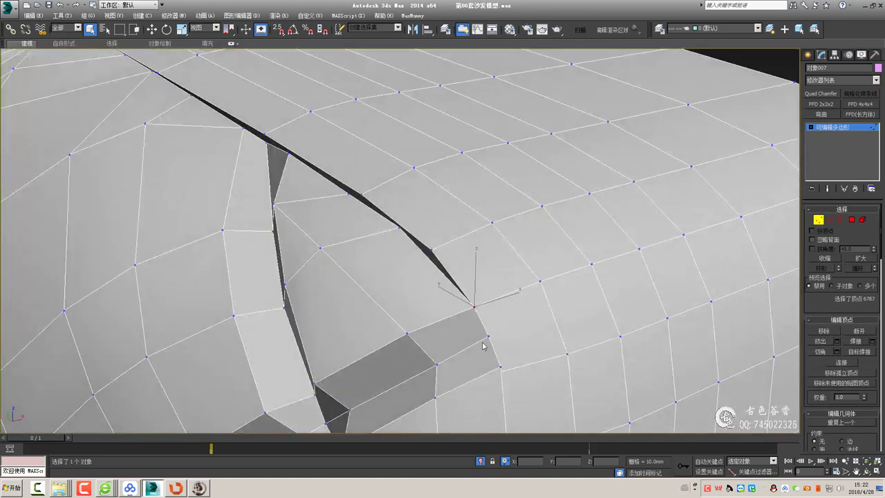
pyautogui.moveTo(483, 346); pyautogui.dragTo(489, 320, button='middle')
pyautogui.click(502, 350)
pyautogui.scroll(-5, 502, 350)
pyautogui.scroll(4, 494, 334)
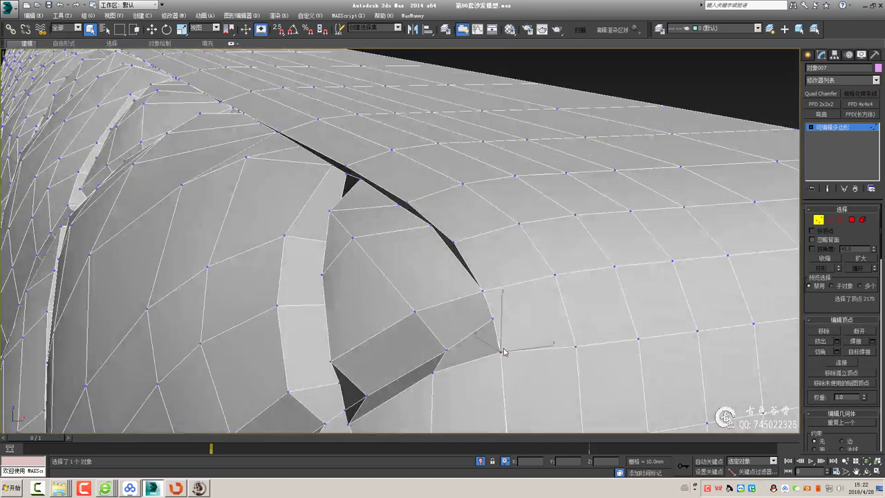
pyautogui.scroll(1, 493, 334)
pyautogui.moveTo(469, 292)
pyautogui.keyDown('alt'); pyautogui.mouseDown(button='middle')
pyautogui.moveTo(452, 338)
pyautogui.moveTo(452, 274)
pyautogui.mouseUp(button='middle'); pyautogui.keyUp('alt')
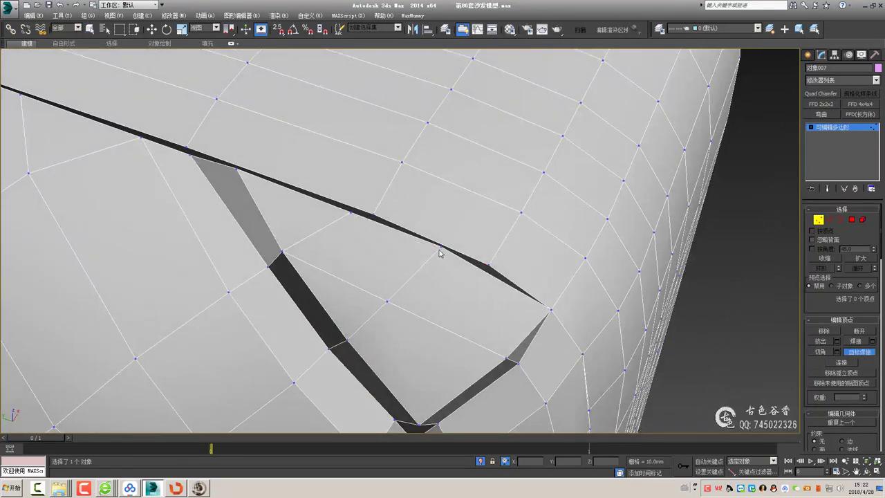
# Target Weld the lower seam vertex onto the one above to pinch the gap shut
pyautogui.hotkey('shift', 'z')
pyautogui.hotkey('shift', 'z')
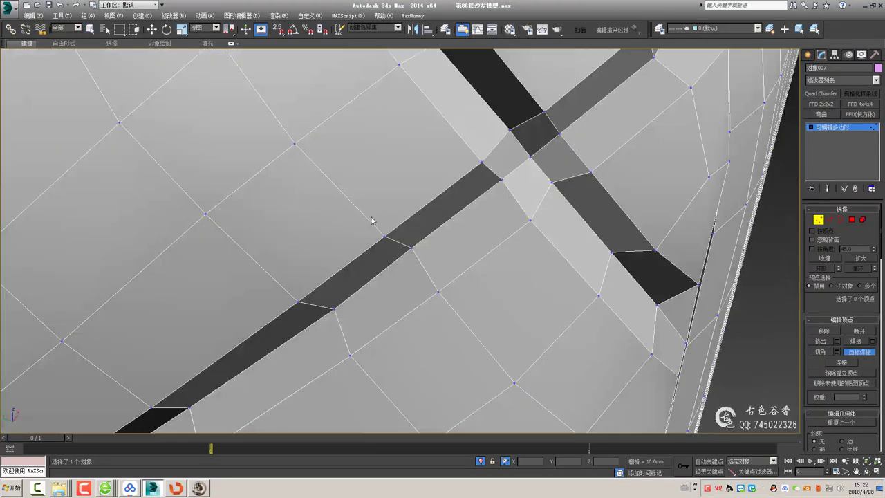
pyautogui.hotkey('shift', 'z')
pyautogui.rightClick(316, 168)
pyautogui.hotkey('shift', 'z')
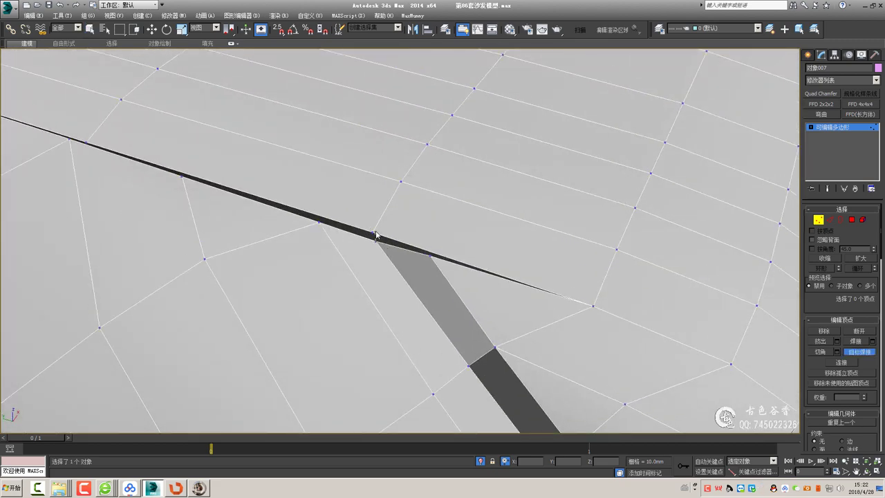
pyautogui.click(376, 236)
pyautogui.click(372, 236)
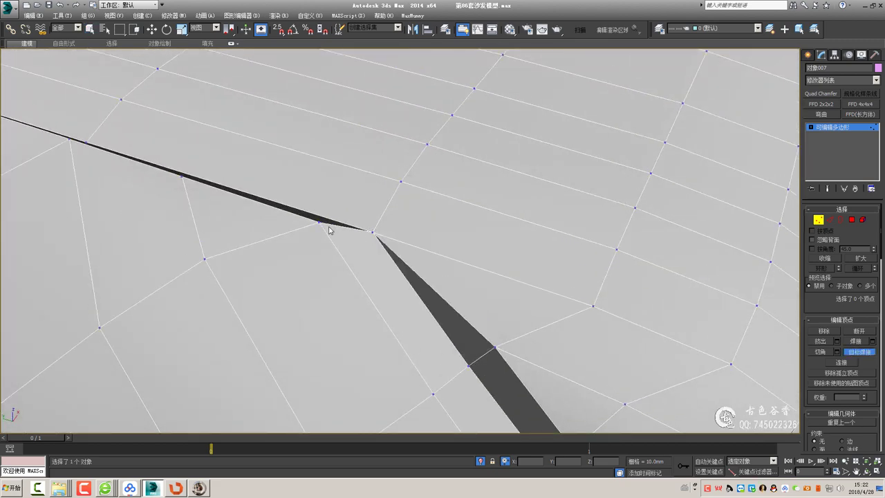
pyautogui.rightClick(372, 232)
pyautogui.scroll(-2, 565, 304)
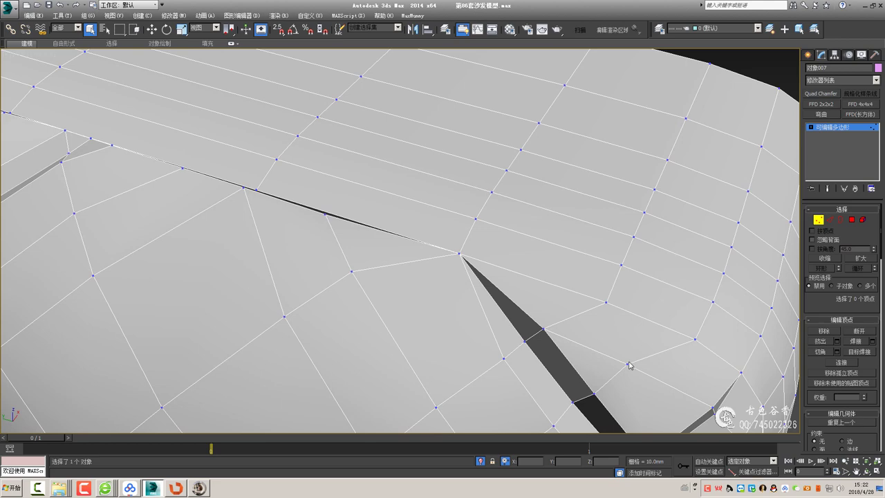
# Check a seam edge, then preview the cushion with smoothing applied along the seam
pyautogui.press('2')
pyautogui.click(589, 349)
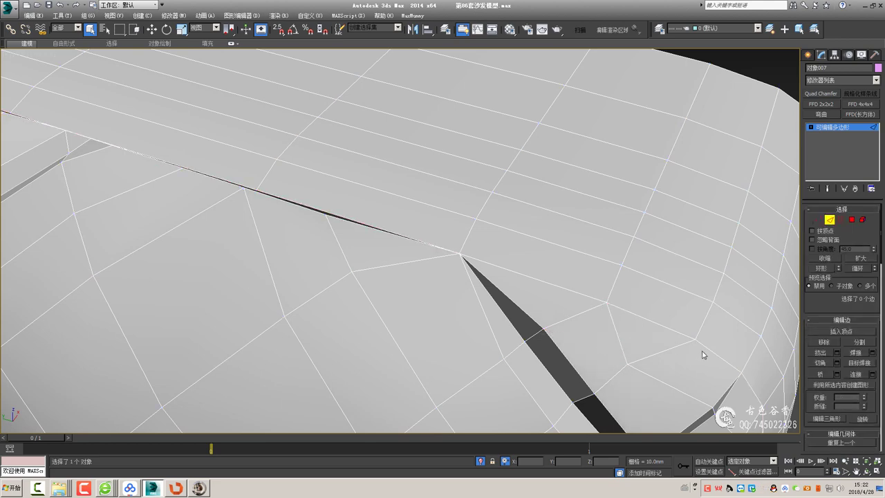
pyautogui.click(813, 128)
pyautogui.hotkey('shift', 'ctrl', 'm')
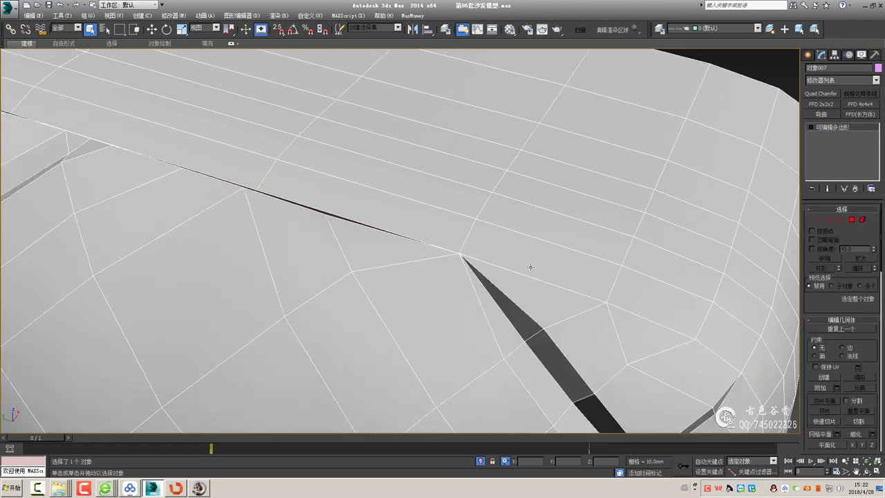
pyautogui.moveTo(491, 264)
pyautogui.mouseDown(button='middle')
pyautogui.moveTo(445, 257)
pyautogui.moveTo(401, 214)
pyautogui.mouseUp(button='middle')
# Target Weld the gapped seam vertex to its neighbour and the next vertex onto the border strip
pyautogui.press('1')
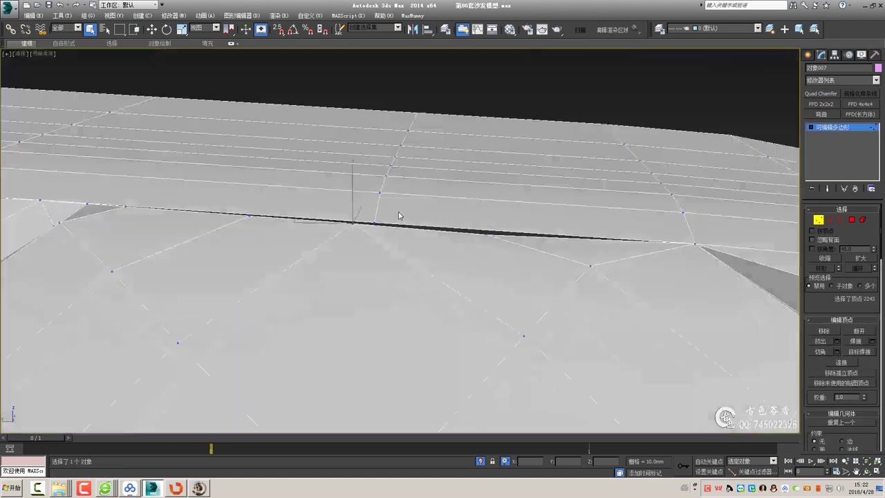
pyautogui.click(356, 240)
pyautogui.scroll(2, 369, 253)
pyautogui.hotkey('ctrl', 'shift', 'w')
pyautogui.moveTo(353, 235); pyautogui.dragTo(381, 235)
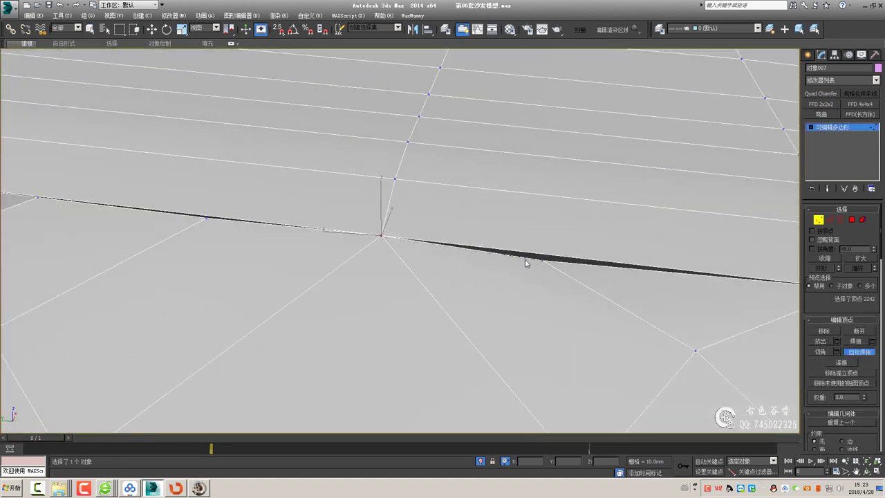
pyautogui.click(552, 271)
pyautogui.keyDown('alt'); pyautogui.moveTo(552, 271); pyautogui.dragTo(552, 282, button='middle'); pyautogui.keyUp('alt')
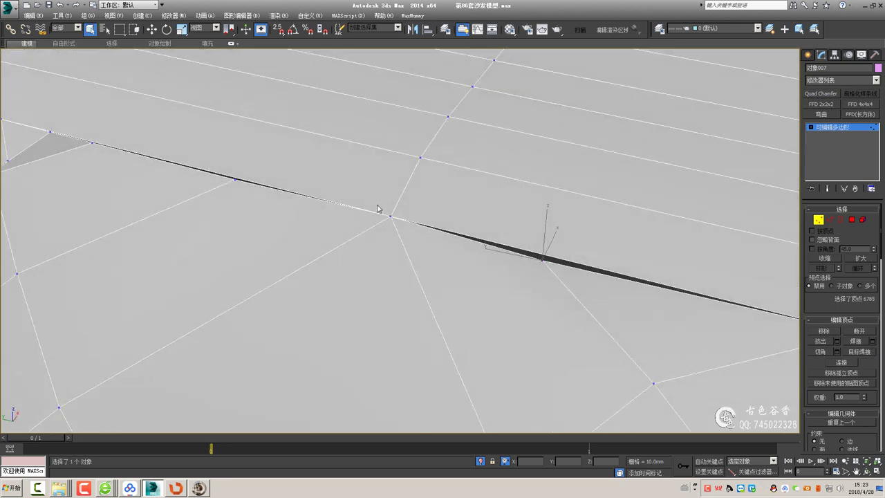
# Select the seam vertex at the end of the dark gap
pyautogui.moveTo(429, 241); pyautogui.dragTo(437, 246, button='middle')
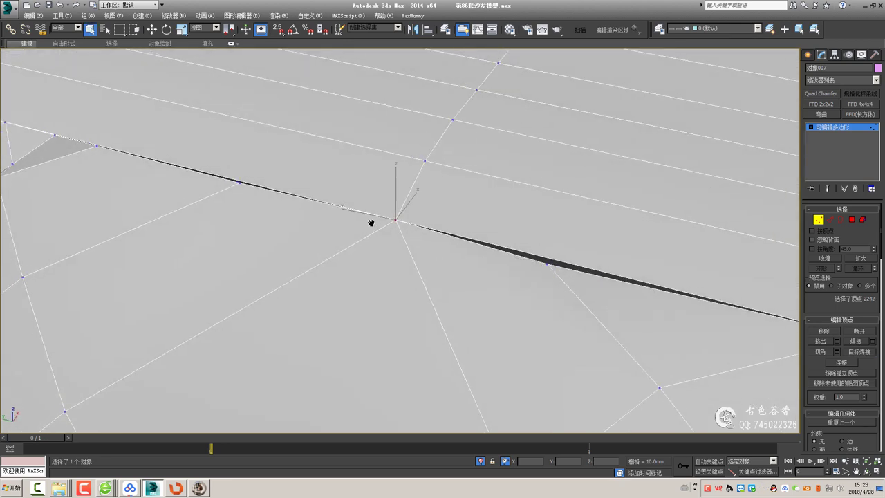
pyautogui.click(550, 264)
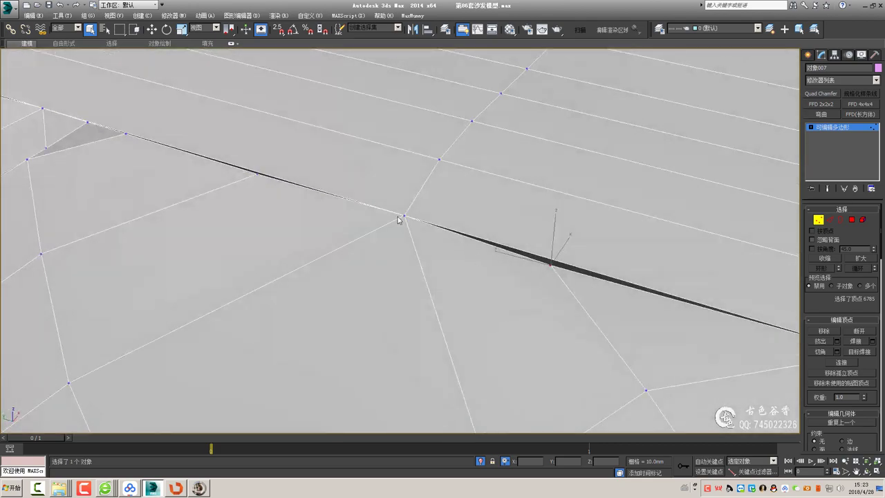
pyautogui.scroll(-5, 495, 256)
pyautogui.scroll(5, 599, 185)
pyautogui.scroll(3, 484, 311)
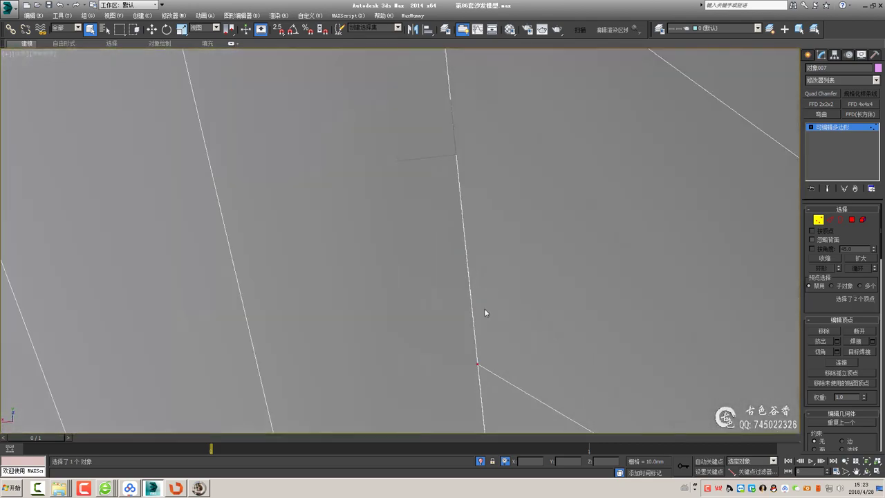
pyautogui.scroll(3, 475, 350)
pyautogui.scroll(-4, 475, 349)
# Select an edge near the closed seam and collapse the vertex selection
pyautogui.press('2')
pyautogui.scroll(2, 498, 332)
pyautogui.click(502, 342)
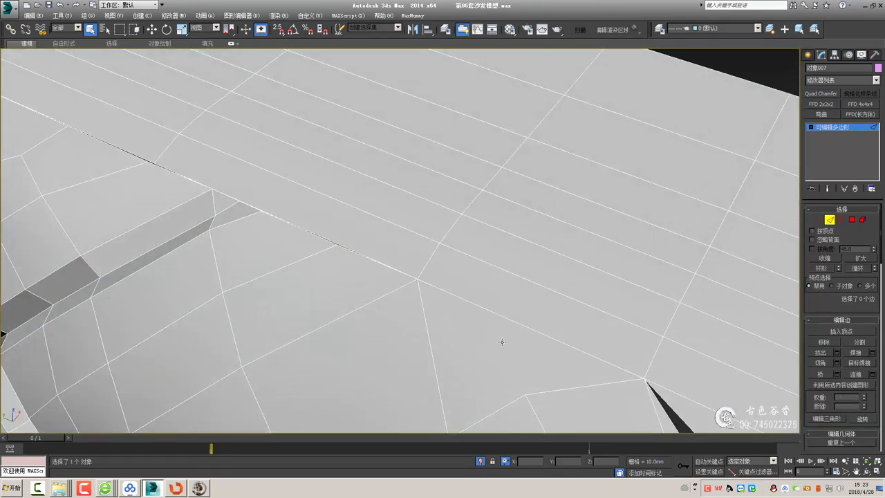
pyautogui.press('1')
pyautogui.hotkey('ctrl', 'alt', 'c')
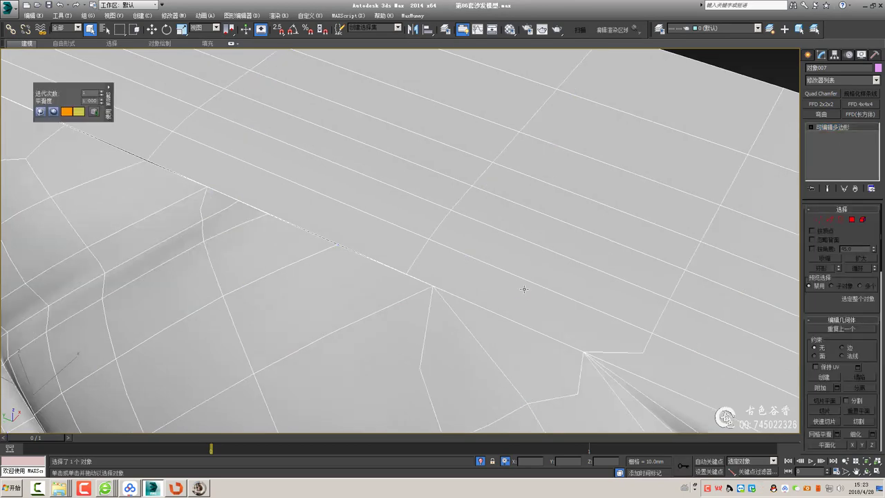
pyautogui.moveTo(523, 286)
pyautogui.keyDown('alt'); pyautogui.mouseDown(button='middle')
pyautogui.moveTo(385, 247)
pyautogui.moveTo(445, 286)
pyautogui.moveTo(499, 341)
pyautogui.moveTo(424, 263)
pyautogui.moveTo(498, 290)
pyautogui.mouseUp(button='middle'); pyautogui.keyUp('alt')
# Ring-select the seam edge and connect the ring with new edges toward the border strip
pyautogui.press('2')
pyautogui.hotkey('alt', 'r')
pyautogui.moveTo(461, 221); pyautogui.dragTo(431, 259, button='middle')
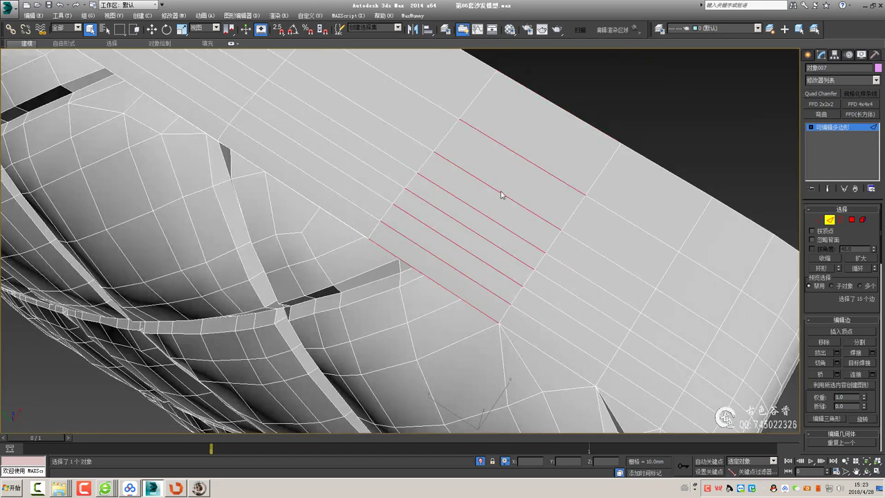
pyautogui.hotkey('ctrl', 'shift', 'e')
pyautogui.press('1')
# Collapse the vertices around the slit end and at its tip to narrow the slit
pyautogui.keyDown('alt'); pyautogui.moveTo(415, 276); pyautogui.dragTo(450, 280, button='middle'); pyautogui.keyUp('alt')
pyautogui.moveTo(365, 273); pyautogui.dragTo(388, 316)
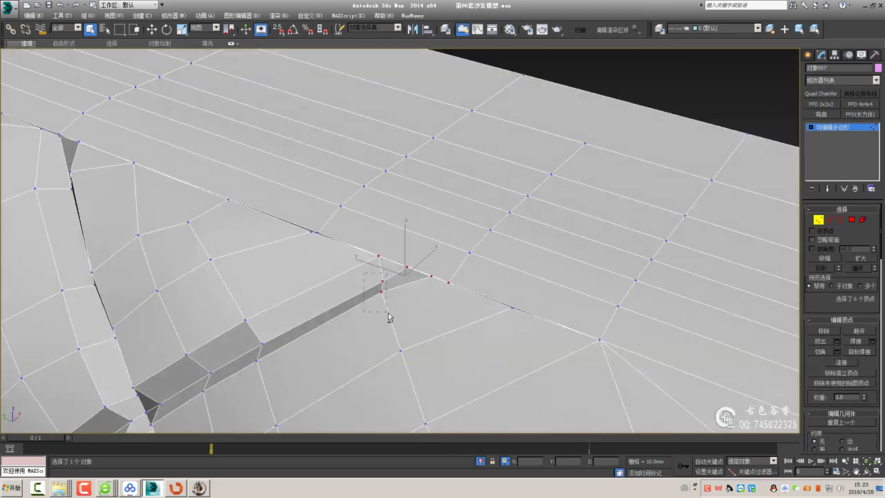
pyautogui.hotkey('ctrl', 'alt', 'c')
pyautogui.scroll(3, 443, 293)
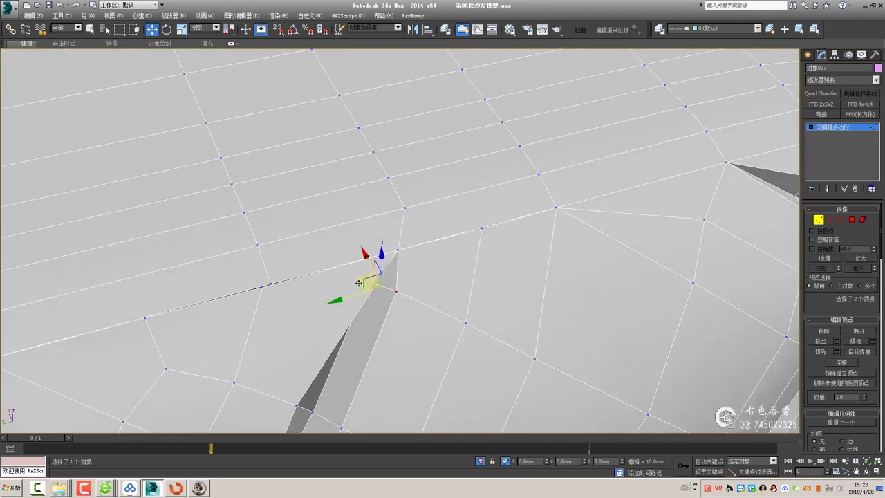
pyautogui.hotkey('ctrl', 'alt', 'c')
pyautogui.keyDown('alt'); pyautogui.moveTo(373, 287); pyautogui.dragTo(401, 296, button='middle'); pyautogui.keyUp('alt')
# Leave sub-object editing to review the whole cushion along the border strip
pyautogui.press('2')
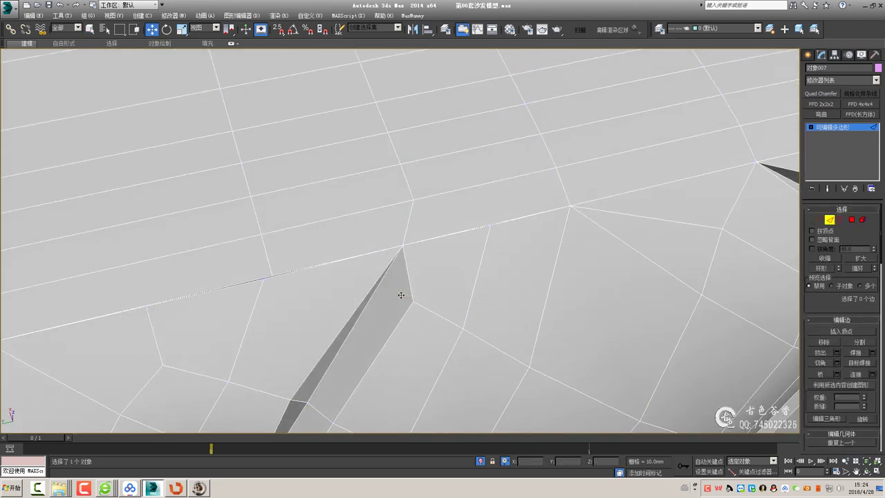
pyautogui.press('1')
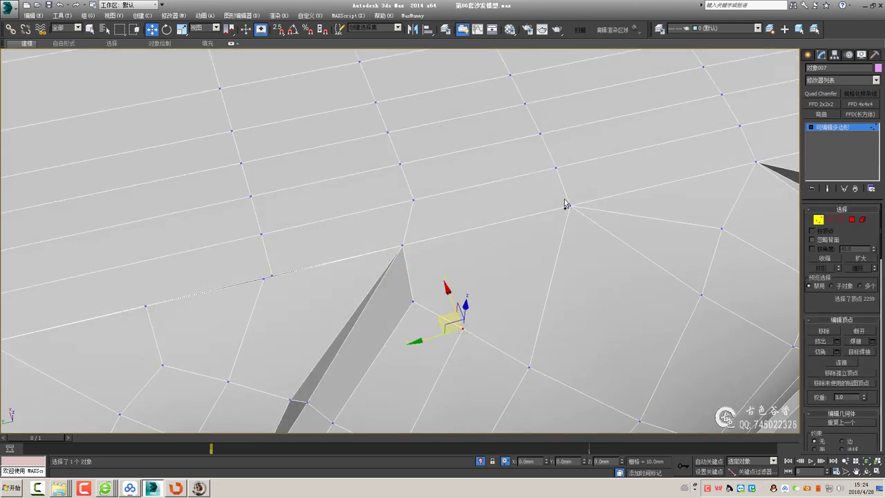
pyautogui.press('1')
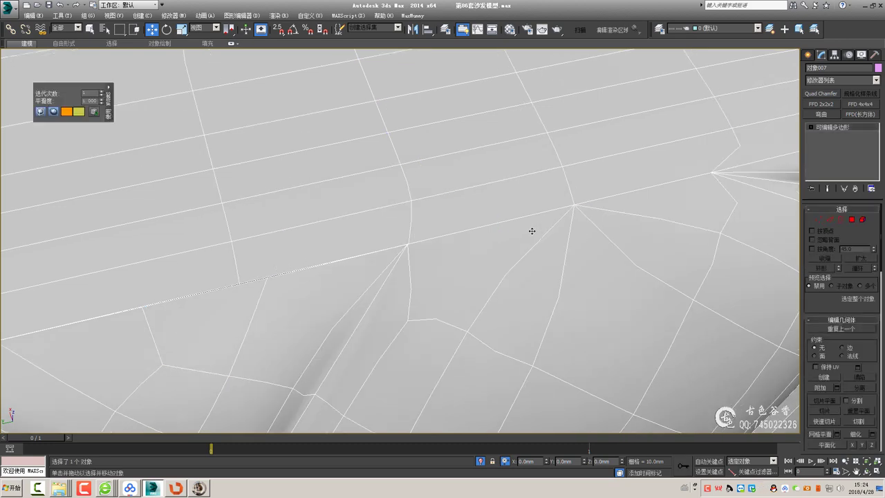
pyautogui.moveTo(530, 231)
pyautogui.keyDown('alt'); pyautogui.mouseDown(button='middle')
pyautogui.moveTo(430, 262)
pyautogui.moveTo(489, 227)
pyautogui.mouseUp(button='middle'); pyautogui.keyUp('alt')
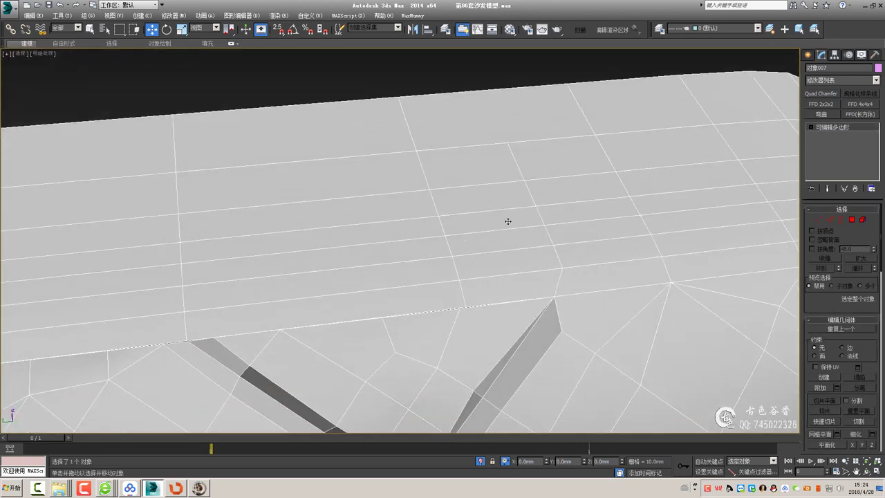
# Select two horizontal edge loops running around the border strip
pyautogui.press('1')
pyautogui.click(415, 149)
pyautogui.press('2')
pyautogui.click(519, 166)
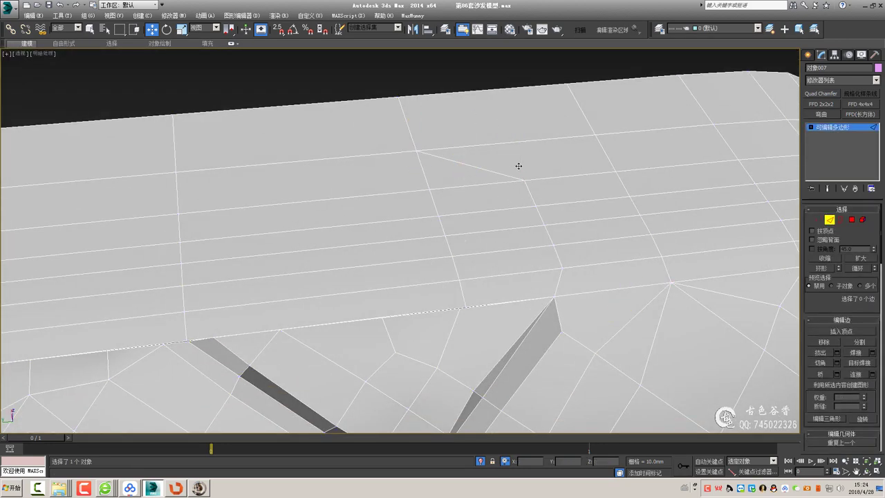
pyautogui.doubleClick(509, 209)
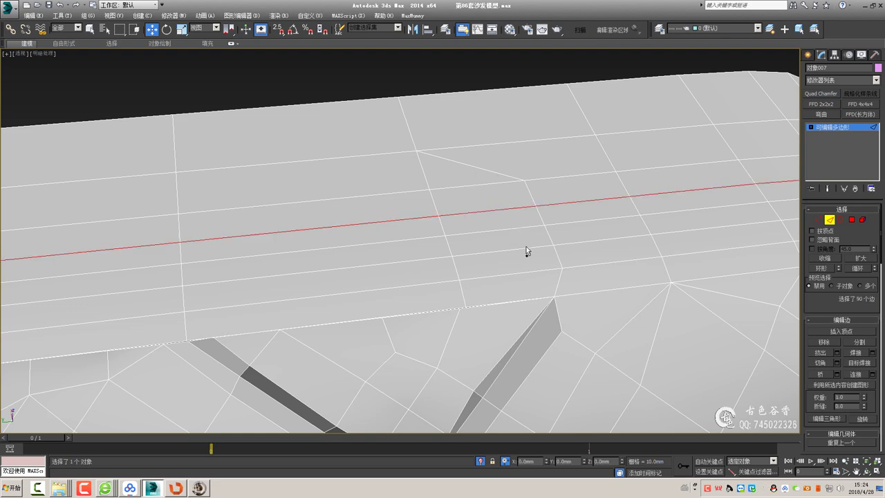
pyautogui.keyDown('ctrl'); pyautogui.doubleClick(583, 243); pyautogui.keyUp('ctrl')
# Preview the smoothed cushion and select the seam vertex below the border strip
pyautogui.keyDown('alt'); pyautogui.moveTo(470, 243); pyautogui.dragTo(774, 156, button='middle'); pyautogui.keyUp('alt')
pyautogui.press('2')
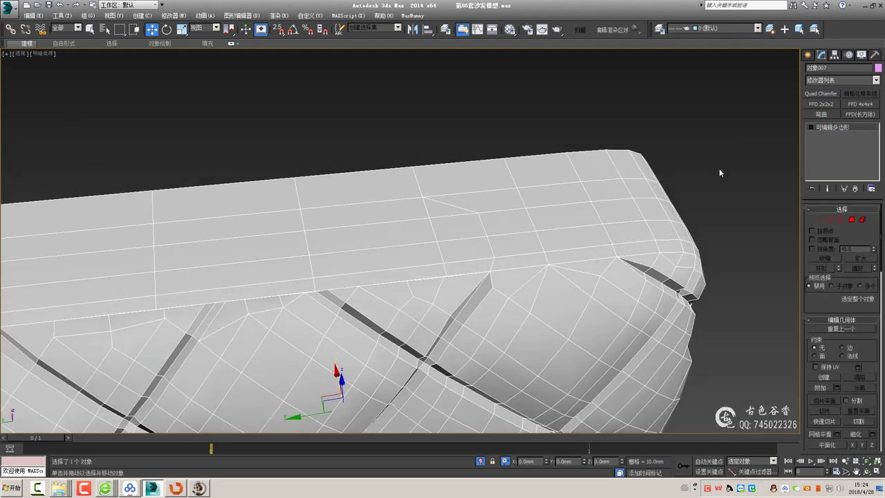
pyautogui.scroll(2, 553, 236)
pyautogui.scroll(3, 553, 235)
pyautogui.press('1')
pyautogui.click(518, 239)
pyautogui.scroll(3, 507, 256)
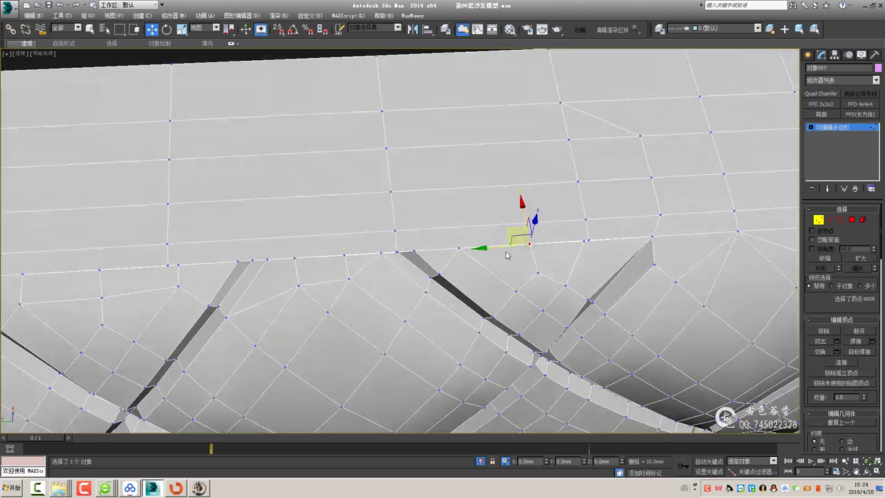
# Ring-select an edge across the border strip and connect it with a new vertical edge
pyautogui.press('2')
pyautogui.click(494, 226)
pyautogui.hotkey('alt', 'r')
pyautogui.hotkey('ctrl', 'shift', 'e')
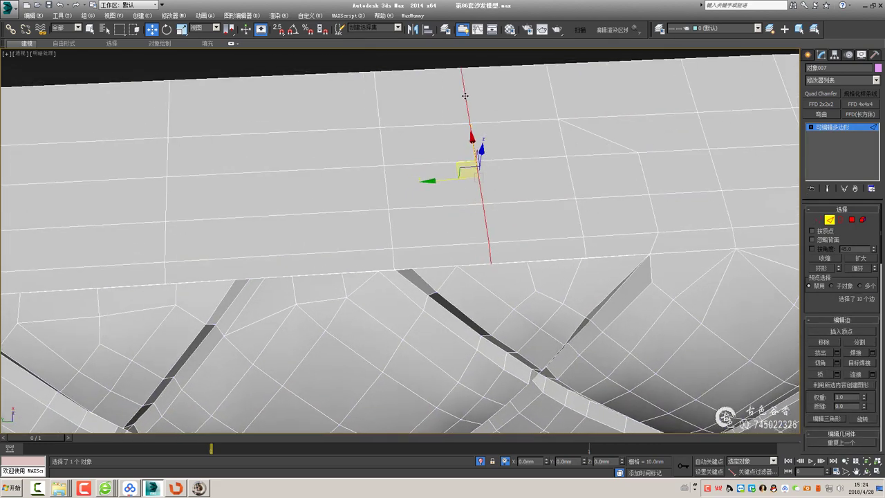
pyautogui.press('1')
# Select the border and seam vertices along the strip's edge and check the result from another side
pyautogui.click(466, 107)
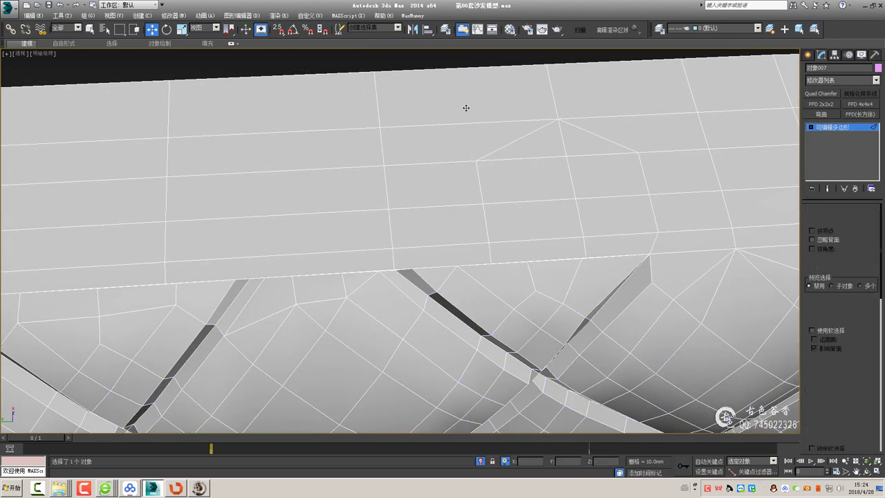
pyautogui.click(448, 257)
pyautogui.moveTo(448, 257)
pyautogui.keyDown('alt'); pyautogui.mouseDown(button='middle')
pyautogui.moveTo(527, 283)
pyautogui.moveTo(581, 285)
pyautogui.mouseUp(button='middle'); pyautogui.keyUp('alt')
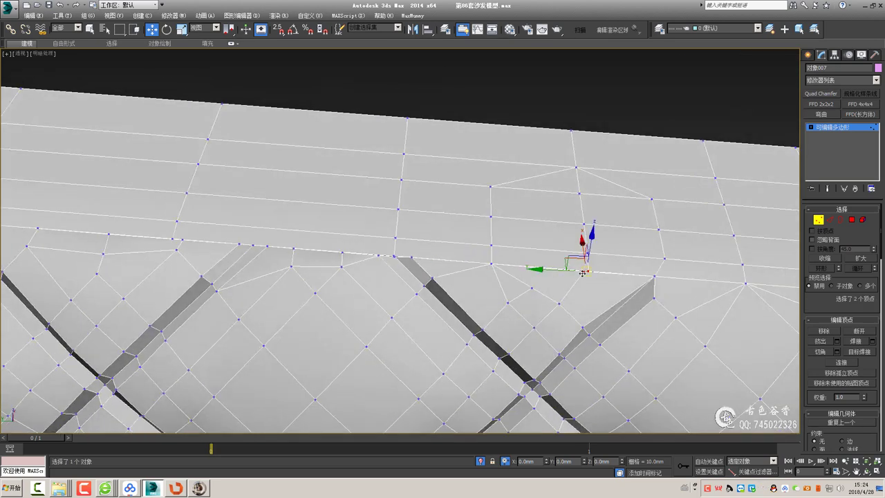
pyautogui.press('2')
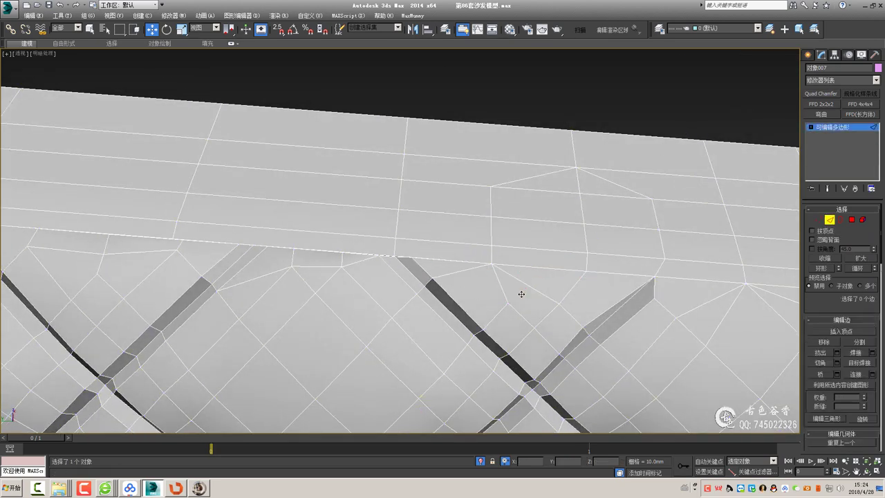
pyautogui.click(578, 181)
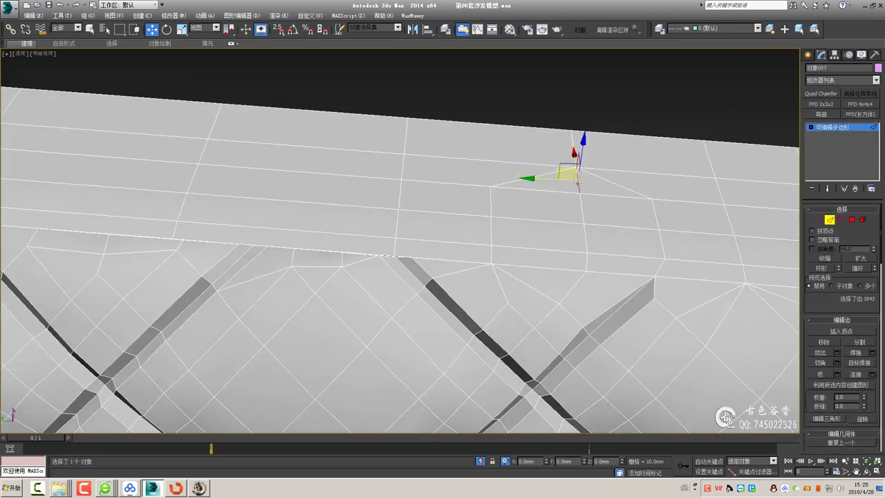
pyautogui.press('1')
pyautogui.click(585, 182)
pyautogui.keyDown('alt'); pyautogui.moveTo(585, 182); pyautogui.dragTo(622, 204, button='middle'); pyautogui.keyUp('alt')
# Delete the torn triangular face at the tuft corner
pyautogui.click(835, 128)
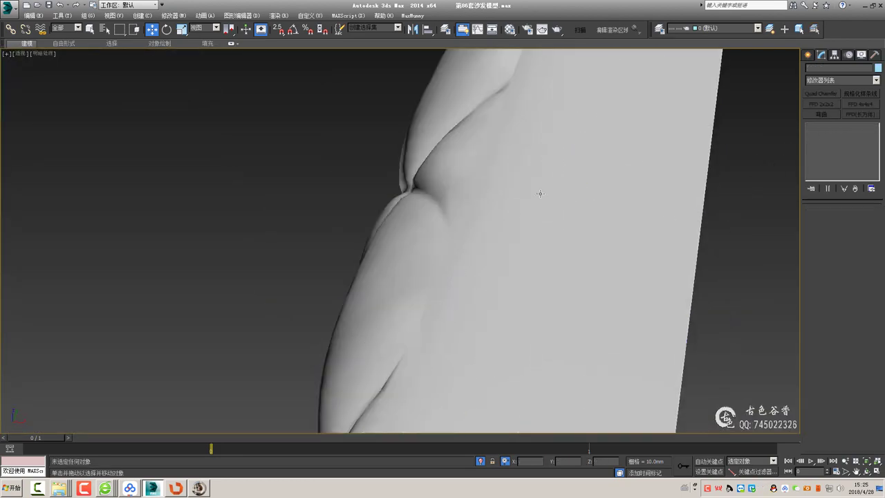
pyautogui.keyDown('alt'); pyautogui.moveTo(539, 192); pyautogui.dragTo(478, 253, button='middle'); pyautogui.keyUp('alt')
pyautogui.press('1')
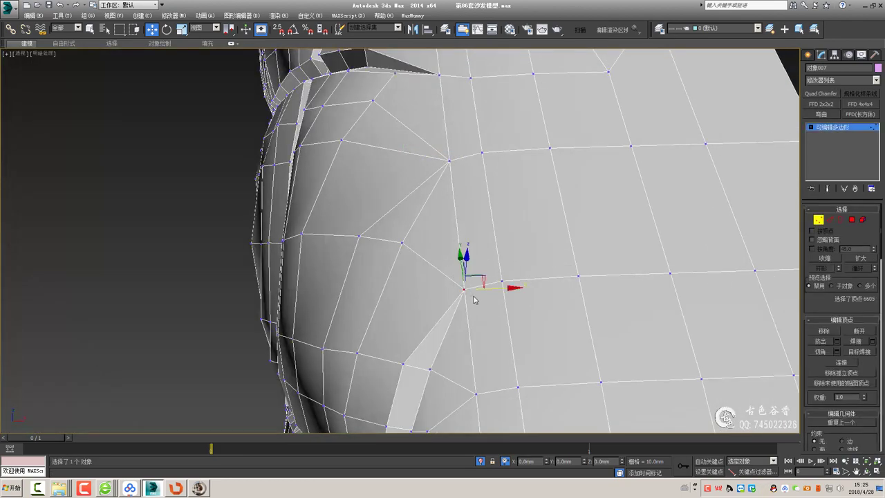
pyautogui.click(470, 293)
pyautogui.keyDown('alt'); pyautogui.moveTo(474, 297); pyautogui.dragTo(487, 304, button='middle'); pyautogui.keyUp('alt')
pyautogui.press('4')
pyautogui.click(435, 247)
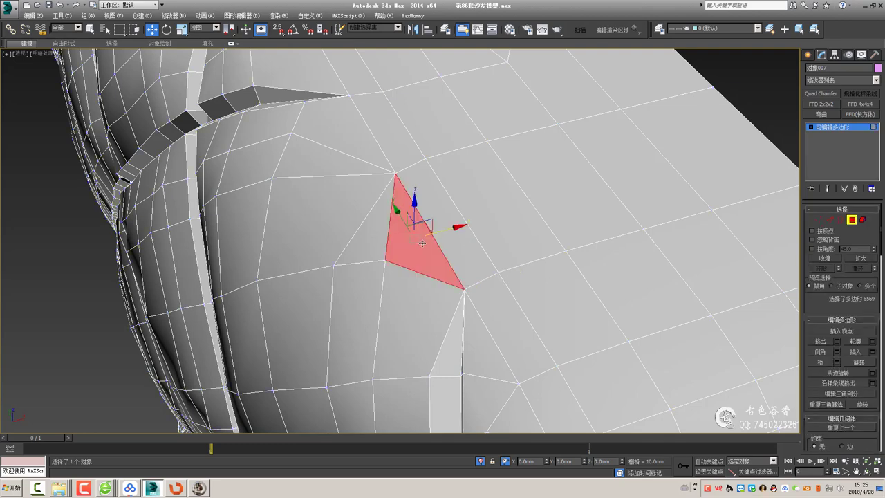
pyautogui.press('Delete')
# Inspect the new hole's border and delete the quad above it
pyautogui.press('1')
pyautogui.click(396, 172)
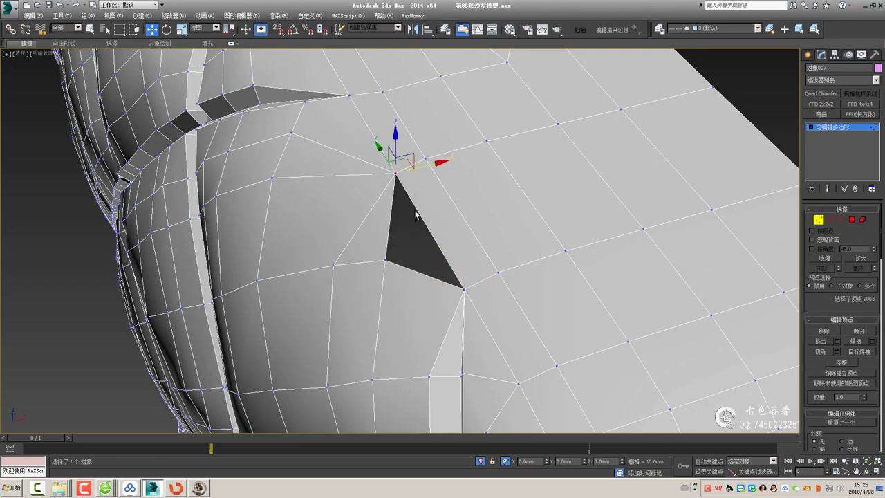
pyautogui.press('3')
pyautogui.click(423, 223)
pyautogui.scroll(2, 415, 217)
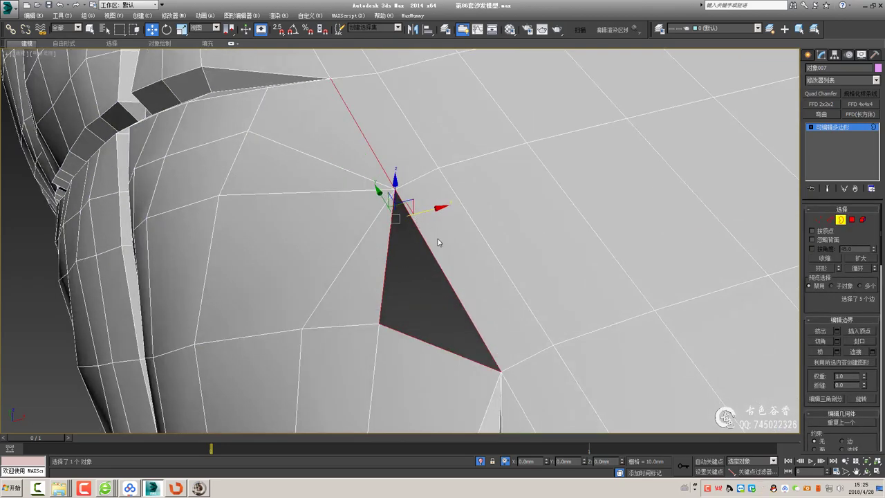
pyautogui.scroll(-2, 438, 242)
pyautogui.press('4')
pyautogui.keyDown('alt'); pyautogui.moveTo(415, 221); pyautogui.dragTo(388, 201, button='middle'); pyautogui.keyUp('alt')
pyautogui.click(371, 189)
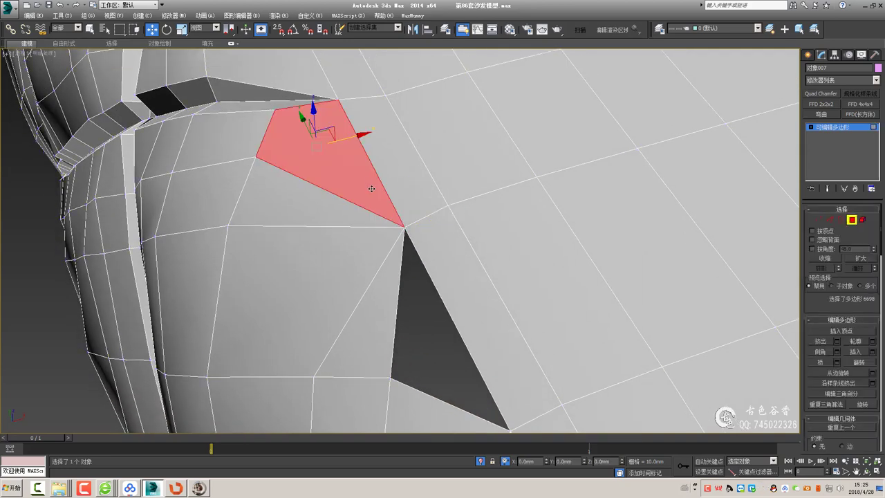
pyautogui.press('Delete')
# Connect the two selected vertices with an edge and delete the triangle beside the hole
pyautogui.press('1')
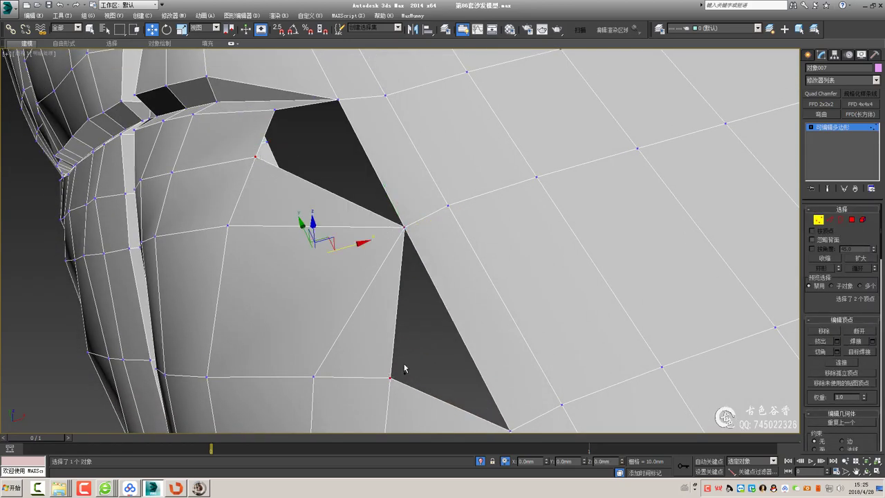
pyautogui.hotkey('ctrl', 'shift', 'e')
pyautogui.press('q')
pyautogui.press('2')
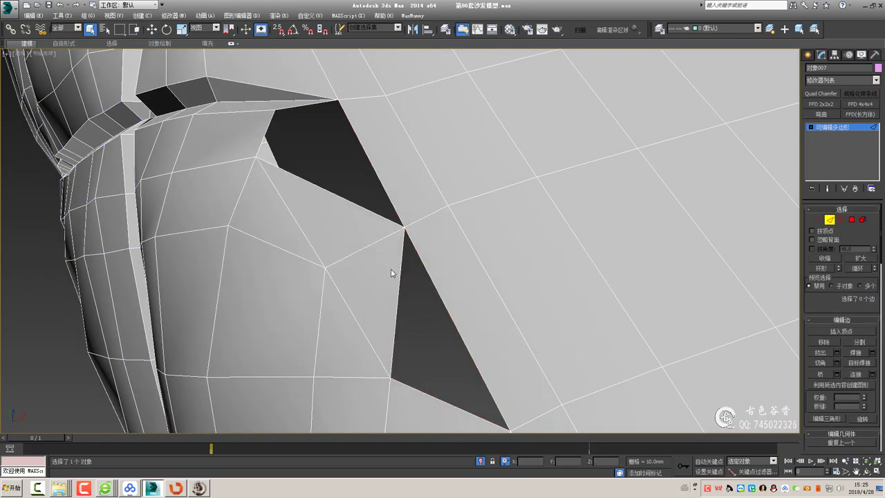
pyautogui.press('4')
pyautogui.click(390, 273)
pyautogui.press('Delete')
# Bridge the hole's rim edges with new faces and inspect the remaining gap
pyautogui.click(317, 238)
pyautogui.press('Delete')
pyautogui.press('2')
pyautogui.click(297, 222)
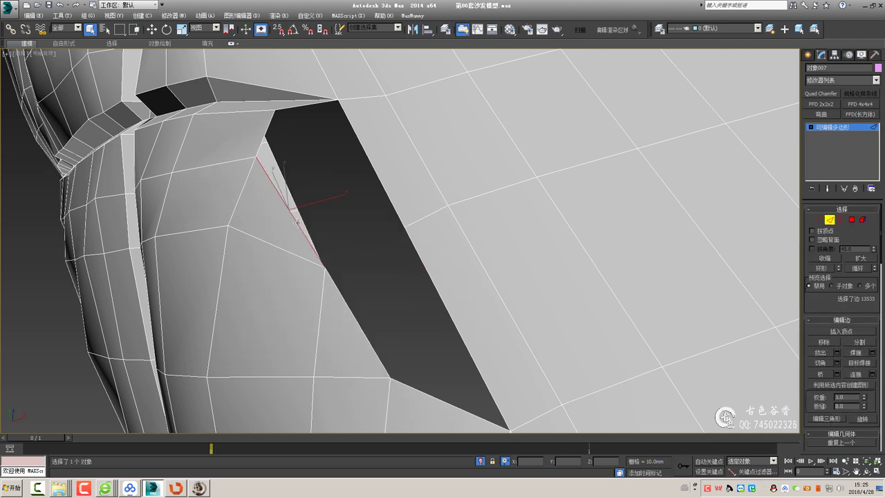
pyautogui.hotkey('shift', 'b')
pyautogui.click(413, 289)
pyautogui.press('3')
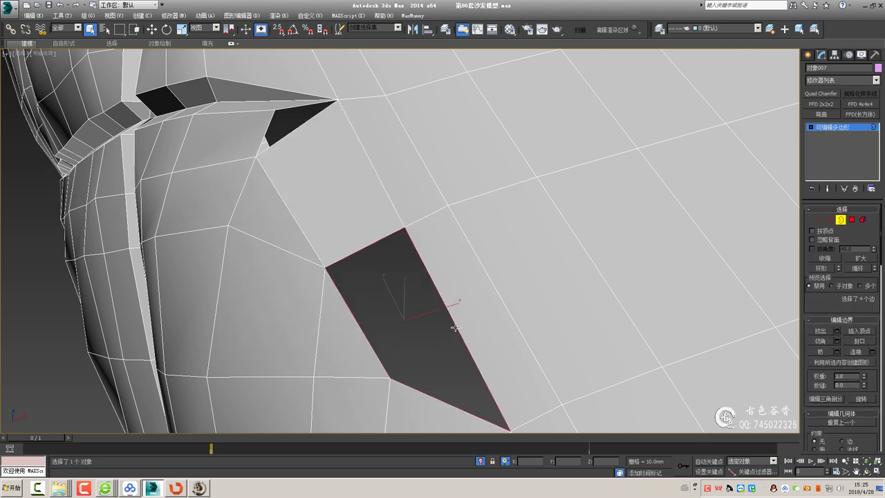
pyautogui.keyDown('alt'); pyautogui.moveTo(450, 330); pyautogui.dragTo(366, 233, button='middle'); pyautogui.keyUp('alt')
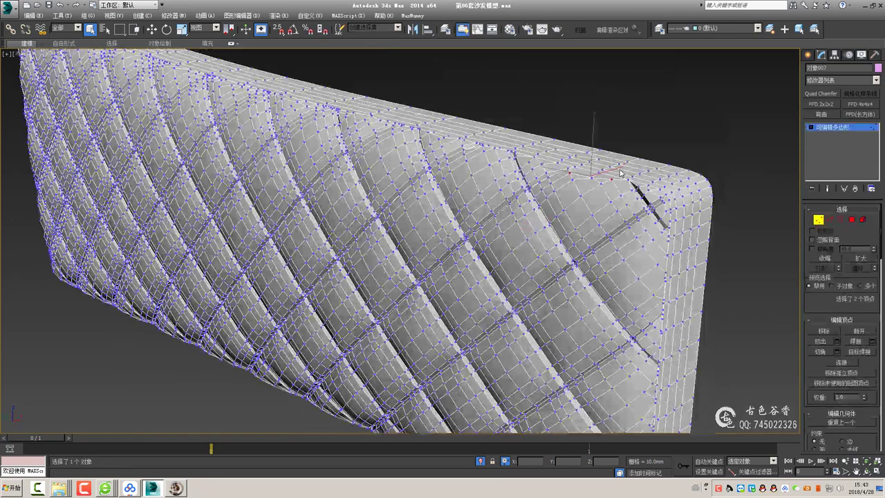
# Zoom in on the cushion seam and briefly preview the smoothed surface
pyautogui.scroll(8, 621, 173)
pyautogui.scroll(3, 490, 178)
pyautogui.scroll(2, 336, 219)
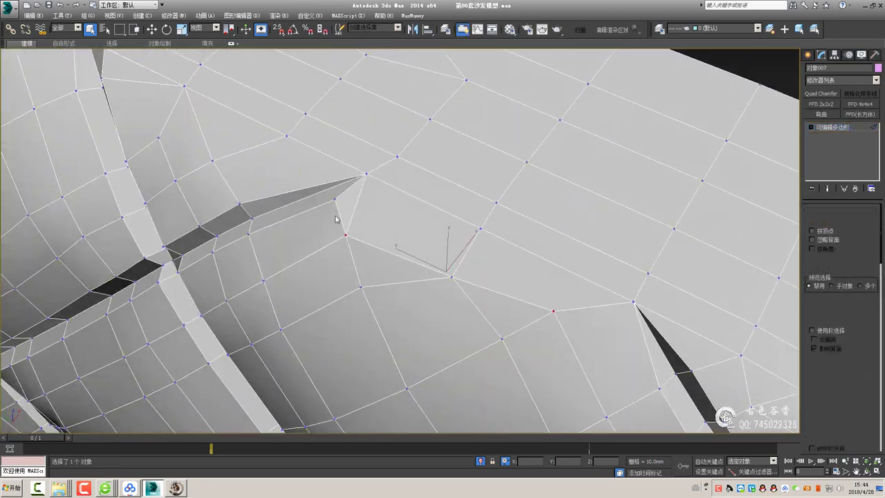
pyautogui.press('2')
pyautogui.moveTo(364, 224)
pyautogui.keyDown('alt'); pyautogui.mouseDown(button='middle')
pyautogui.moveTo(419, 218)
pyautogui.moveTo(480, 231)
pyautogui.moveTo(412, 202)
pyautogui.moveTo(464, 194)
pyautogui.moveTo(377, 194)
pyautogui.mouseUp(button='middle'); pyautogui.keyUp('alt')
pyautogui.hotkey('ctrl', 'BackSpace')
pyautogui.hotkey('ctrl', 'BackSpace')
pyautogui.press('1')
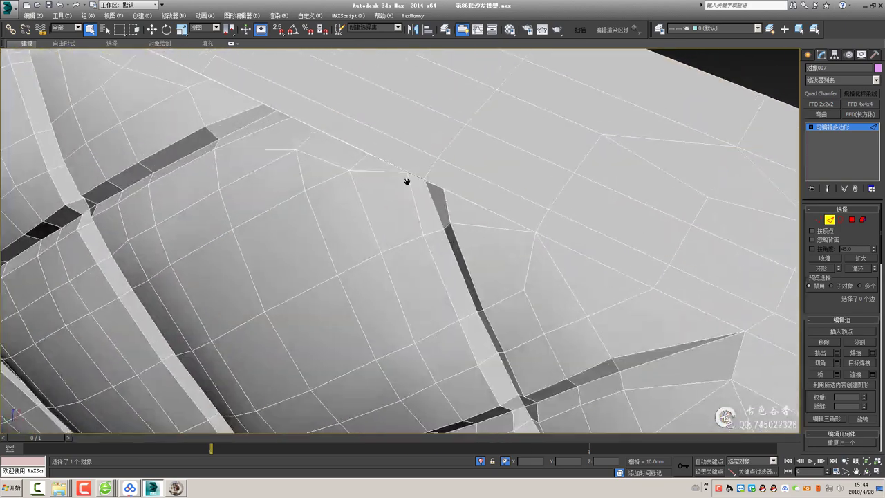
# Select the edge loop along the seam and collapse its vertices into one point
pyautogui.moveTo(399, 186); pyautogui.dragTo(470, 231)
pyautogui.keyDown('alt'); pyautogui.moveTo(474, 223); pyautogui.dragTo(455, 224, button='middle'); pyautogui.keyUp('alt')
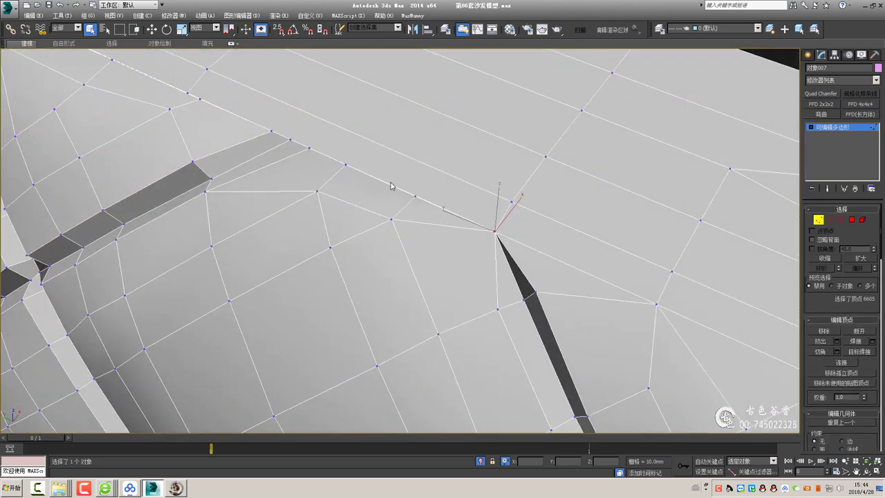
pyautogui.press('2')
pyautogui.moveTo(394, 186)
pyautogui.keyDown('alt'); pyautogui.mouseDown(button='middle')
pyautogui.moveTo(510, 254)
pyautogui.moveTo(453, 224)
pyautogui.mouseUp(button='middle'); pyautogui.keyUp('alt')
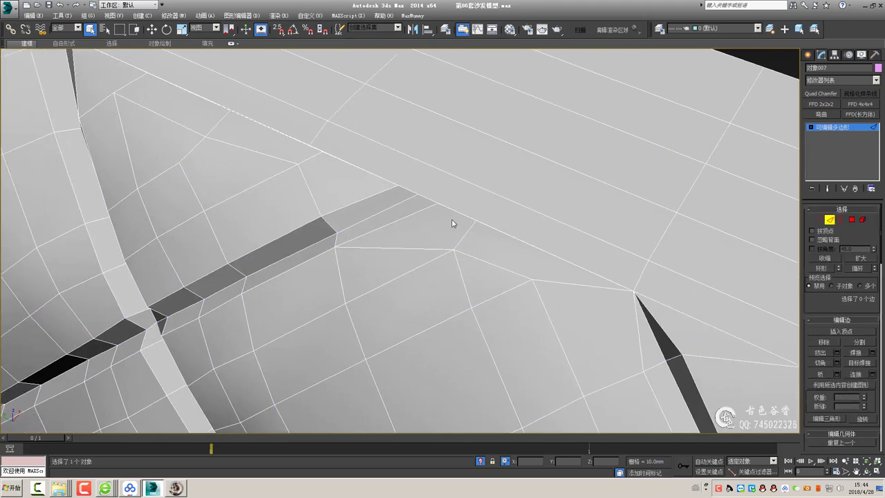
pyautogui.doubleClick(458, 184)
pyautogui.moveTo(459, 184)
pyautogui.keyDown('alt'); pyautogui.mouseDown(button='middle')
pyautogui.moveTo(486, 194)
pyautogui.moveTo(563, 134)
pyautogui.moveTo(444, 220)
pyautogui.mouseUp(button='middle'); pyautogui.keyUp('alt')
pyautogui.press('1')
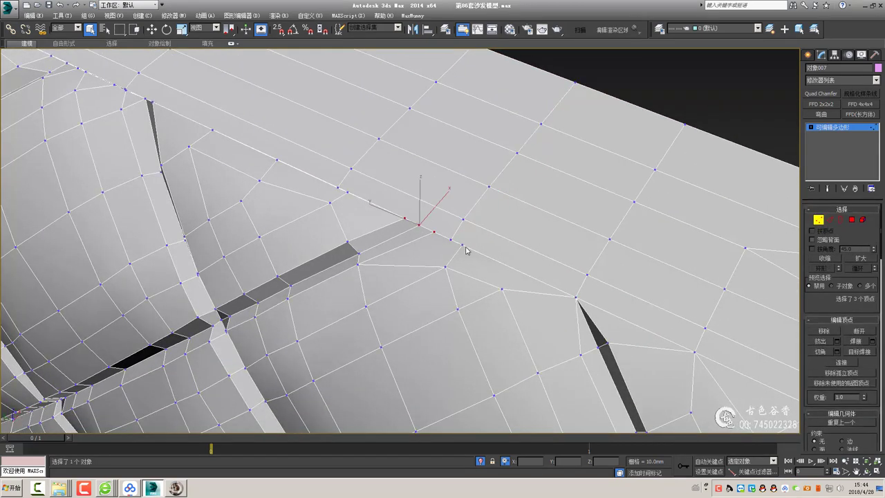
pyautogui.hotkey('ctrl', 'alt', 'c')
# Pan and zoom in closer to the next gap along the seam
pyautogui.scroll(2, 530, 203)
pyautogui.moveTo(420, 251)
pyautogui.mouseDown(button='middle')
pyautogui.moveTo(456, 229)
pyautogui.moveTo(539, 221)
pyautogui.moveTo(543, 212)
pyautogui.mouseUp(button='middle')
pyautogui.press('2')
pyautogui.scroll(-3, 498, 243)
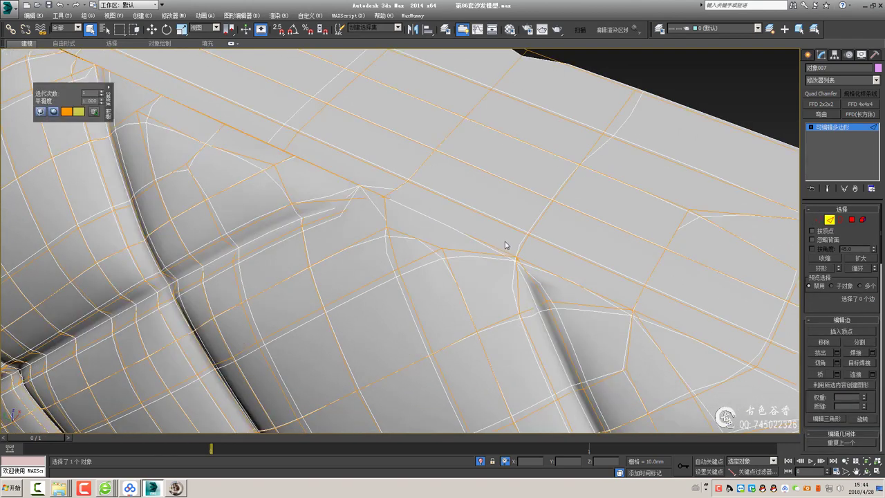
pyautogui.scroll(3, 547, 224)
pyautogui.press('1')
pyautogui.scroll(-2, 589, 200)
pyautogui.scroll(-2, 501, 178)
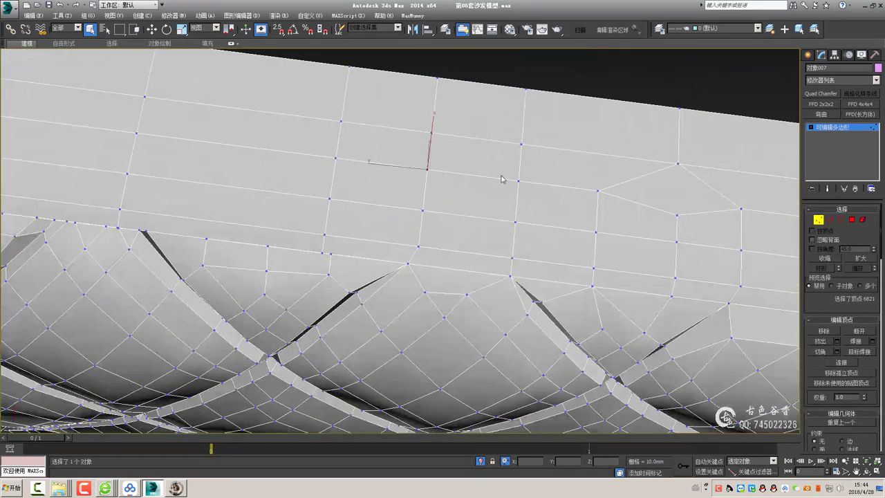
# Weld the two vertices at the seam gap into one
pyautogui.press('2')
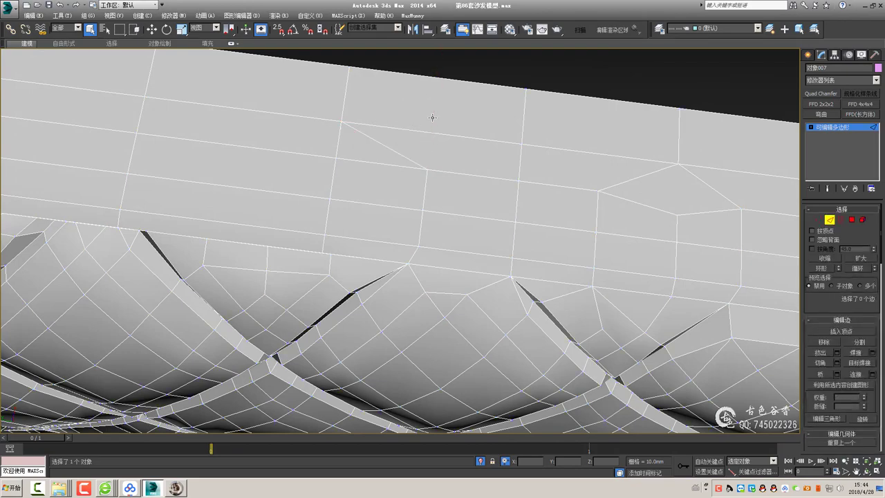
pyautogui.press('1')
pyautogui.scroll(3, 455, 233)
pyautogui.scroll(-1, 429, 249)
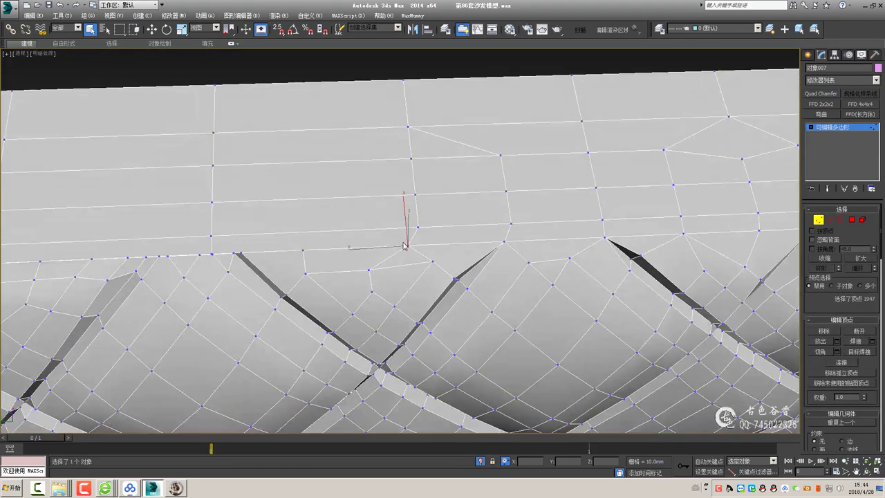
pyautogui.keyDown('alt'); pyautogui.moveTo(392, 247); pyautogui.dragTo(532, 270, button='middle'); pyautogui.keyUp('alt')
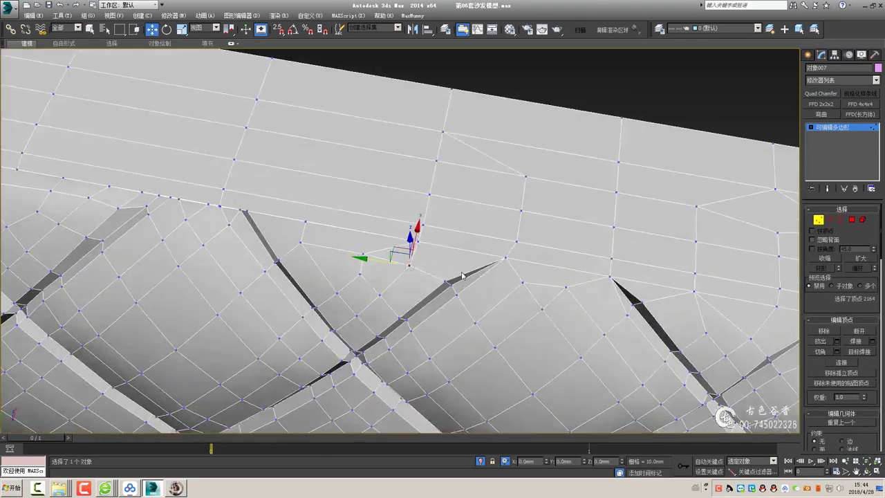
pyautogui.press('q')
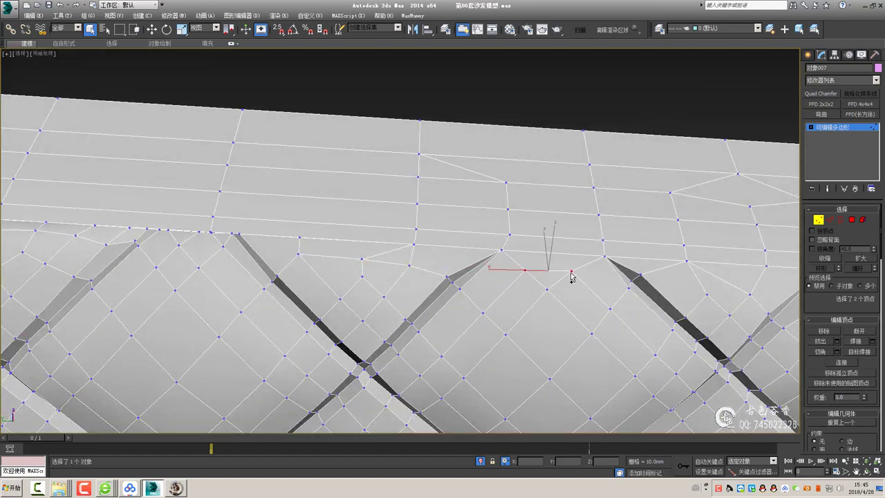
pyautogui.scroll(2, 345, 236)
pyautogui.scroll(2, 345, 236)
pyautogui.hotkey('ctrl', 'alt', 'c')
pyautogui.keyDown('alt'); pyautogui.moveTo(407, 257); pyautogui.dragTo(457, 277, button='middle'); pyautogui.keyUp('alt')
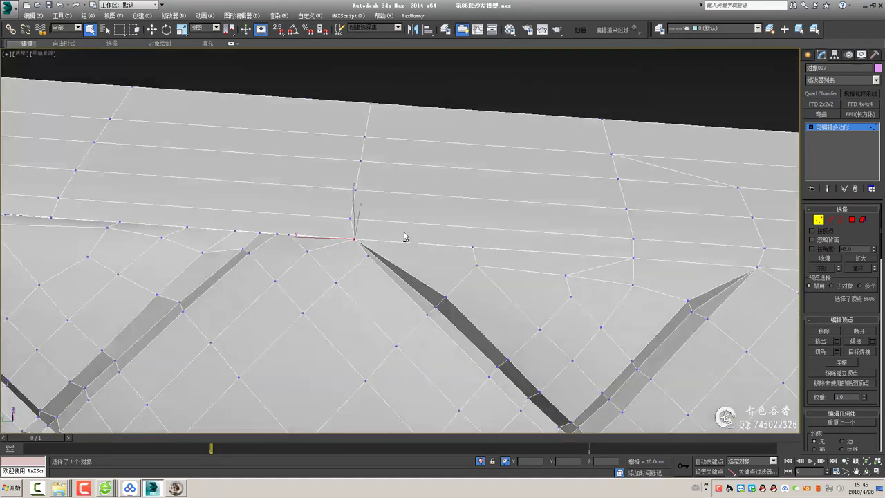
# Select the long seam edge and two vertices on the border strip
pyautogui.press('2')
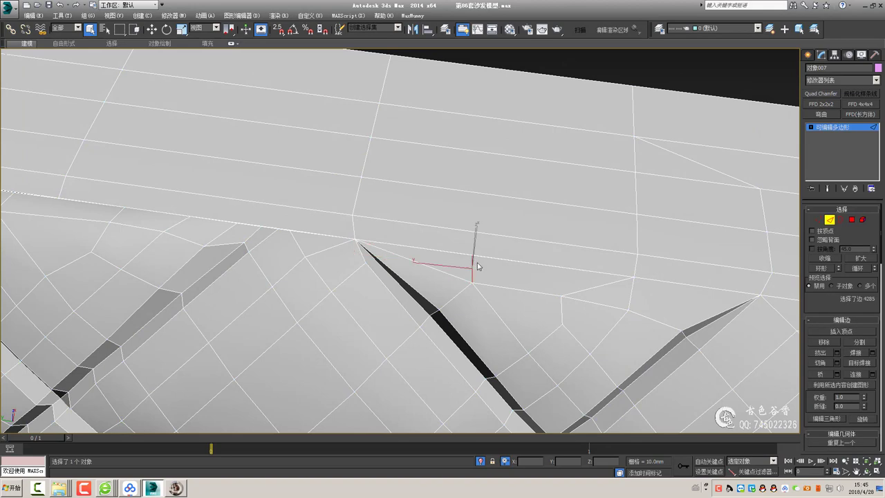
pyautogui.keyDown('alt'); pyautogui.moveTo(514, 277); pyautogui.dragTo(533, 253, button='middle'); pyautogui.keyUp('alt')
pyautogui.click(400, 207)
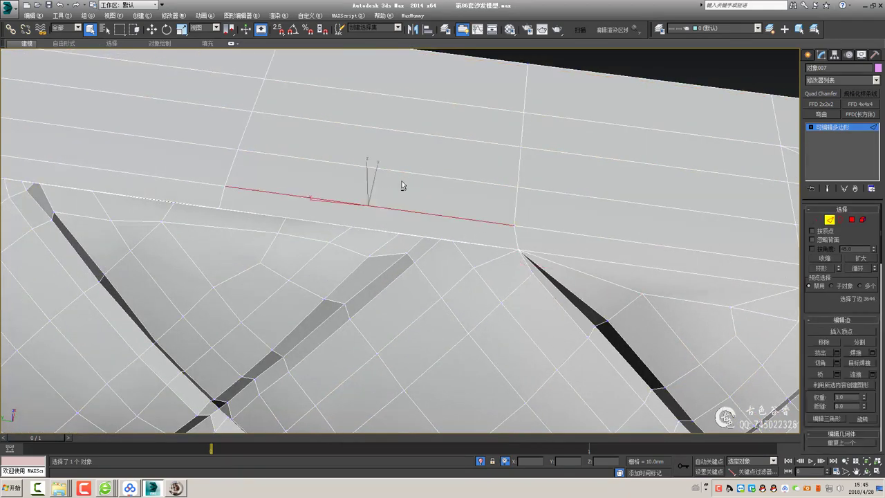
pyautogui.moveTo(402, 185)
pyautogui.keyDown('alt'); pyautogui.mouseDown(button='middle')
pyautogui.moveTo(475, 104)
pyautogui.moveTo(354, 204)
pyautogui.mouseUp(button='middle'); pyautogui.keyUp('alt')
pyautogui.press('1')
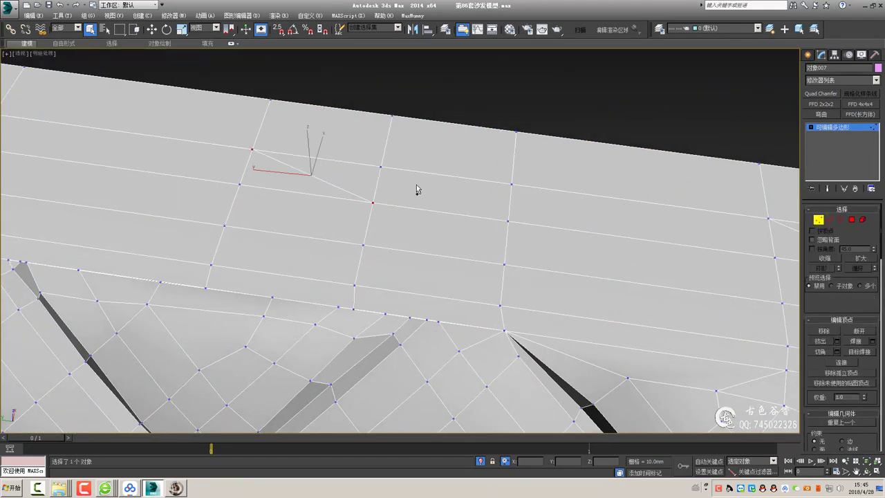
pyautogui.press('2')
pyautogui.moveTo(373, 157)
pyautogui.keyDown('alt'); pyautogui.mouseDown(button='middle')
pyautogui.moveTo(356, 231)
pyautogui.moveTo(423, 273)
pyautogui.moveTo(407, 262)
pyautogui.mouseUp(button='middle'); pyautogui.keyUp('alt')
pyautogui.press('1')
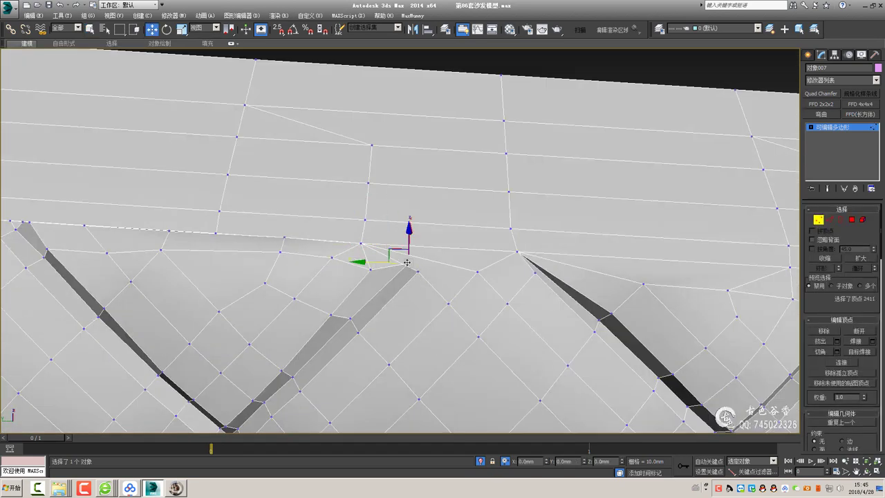
# Move the seam-corner vertex onto the seam line against the border strip
pyautogui.keyDown('alt'); pyautogui.moveTo(407, 261); pyautogui.dragTo(376, 262, button='middle'); pyautogui.keyUp('alt')
pyautogui.press('2')
pyautogui.keyDown('alt'); pyautogui.moveTo(310, 280); pyautogui.dragTo(453, 264, button='middle'); pyautogui.keyUp('alt')
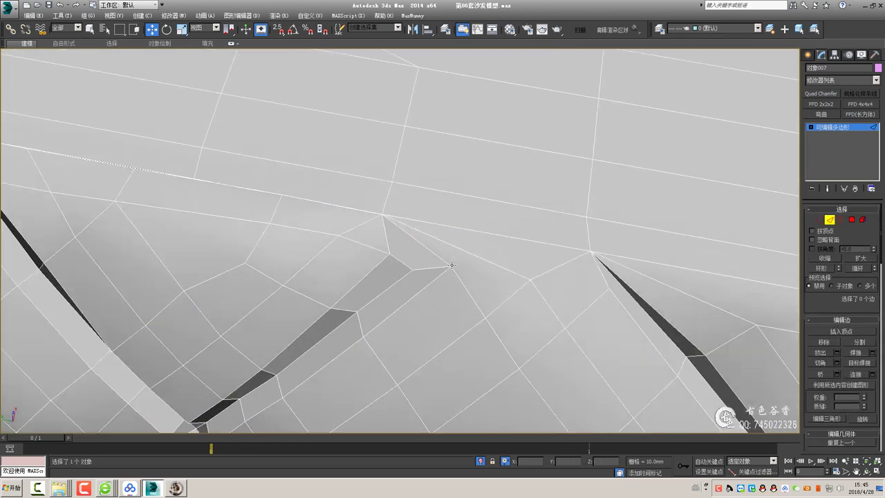
pyautogui.press('1')
pyautogui.click(457, 266)
pyautogui.moveTo(463, 277); pyautogui.dragTo(417, 277)
pyautogui.keyDown('alt'); pyautogui.moveTo(417, 277); pyautogui.dragTo(380, 250, button='middle'); pyautogui.keyUp('alt')
pyautogui.moveTo(380, 250); pyautogui.dragTo(364, 260)
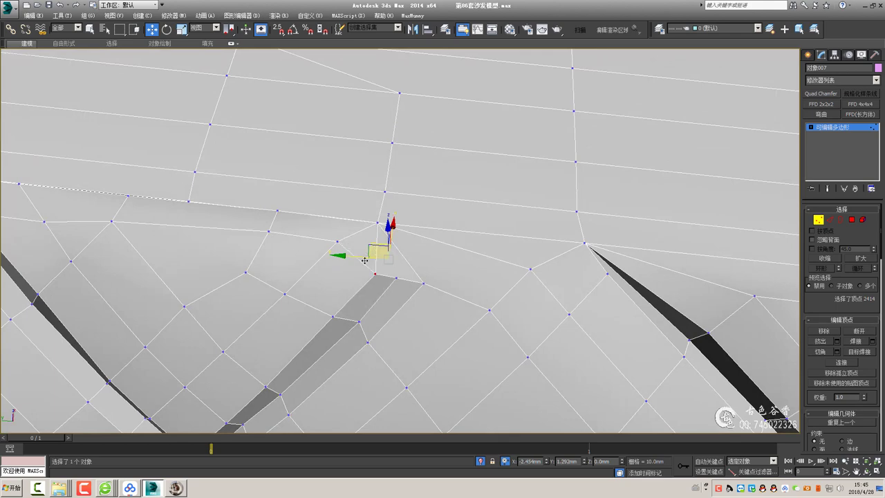
# Pick a cushion-edge seam vertex with its matching border-strip vertex, then the corner seam vertices
pyautogui.keyDown('alt'); pyautogui.moveTo(407, 289); pyautogui.dragTo(374, 263, button='middle'); pyautogui.keyUp('alt')
pyautogui.keyDown('alt'); pyautogui.moveTo(498, 241); pyautogui.dragTo(281, 228, button='middle'); pyautogui.keyUp('alt')
pyautogui.click(220, 219)
pyautogui.keyDown('ctrl'); pyautogui.click(282, 226); pyautogui.keyUp('ctrl')
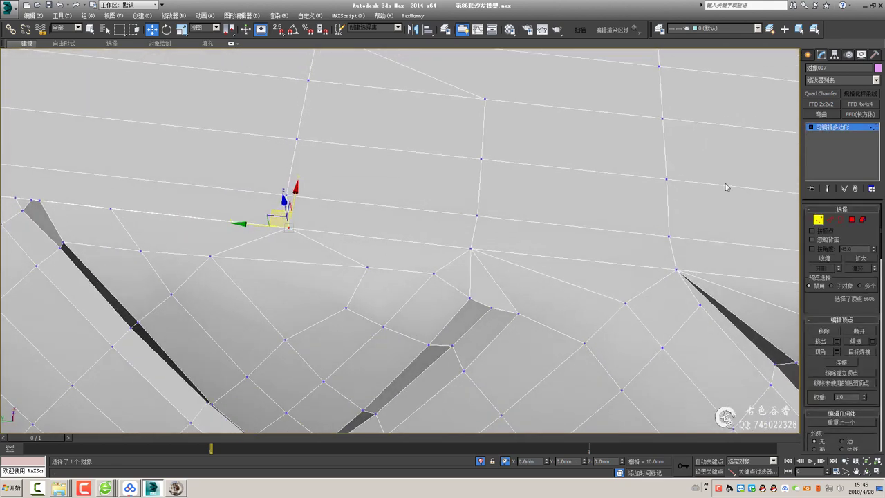
pyautogui.moveTo(397, 258)
pyautogui.keyDown('alt'); pyautogui.mouseDown(button='middle')
pyautogui.moveTo(471, 273)
pyautogui.moveTo(377, 269)
pyautogui.mouseUp(button='middle'); pyautogui.keyUp('alt')
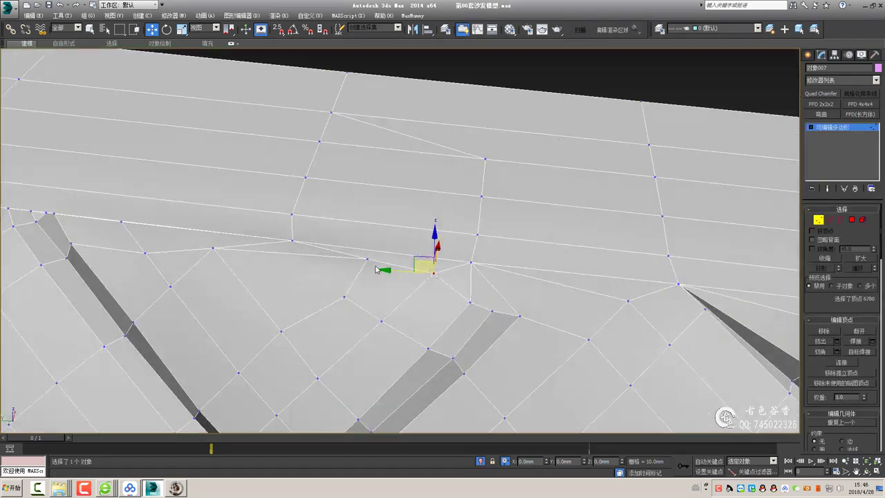
pyautogui.click(239, 259)
pyautogui.keyDown('alt'); pyautogui.moveTo(239, 260); pyautogui.dragTo(324, 251, button='middle'); pyautogui.keyUp('alt')
pyautogui.moveTo(325, 251); pyautogui.dragTo(354, 277)
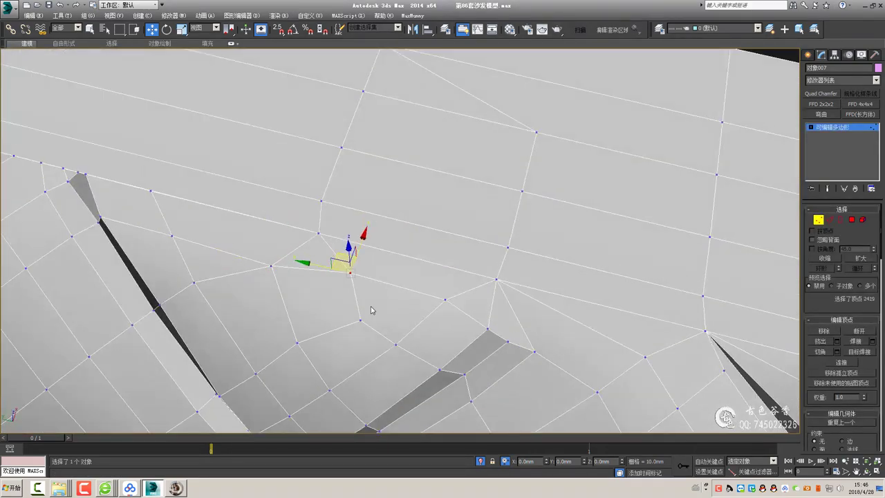
pyautogui.keyDown('alt'); pyautogui.moveTo(372, 310); pyautogui.dragTo(406, 176, button='middle'); pyautogui.keyUp('alt')
# Select the vertical border-strip edge and its vertex, framing the view on them
pyautogui.press('2')
pyautogui.press('1')
pyautogui.press('2')
pyautogui.click(413, 127)
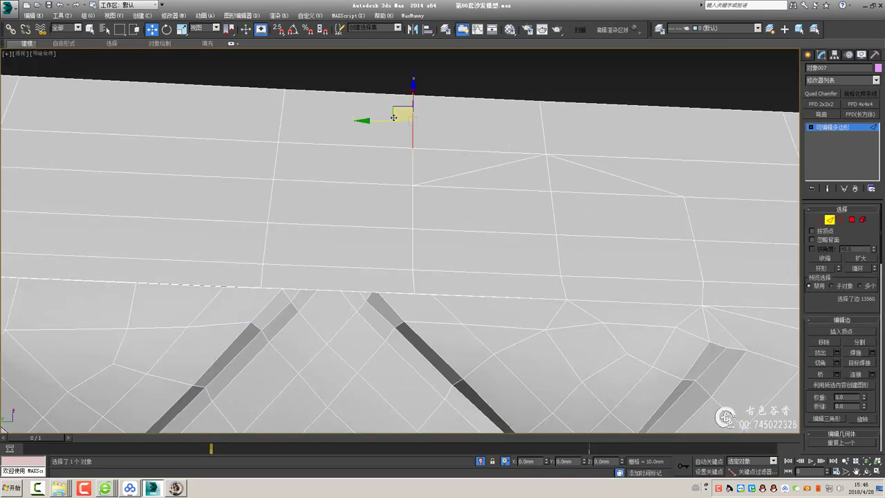
pyautogui.press('1')
pyautogui.moveTo(578, 207); pyautogui.dragTo(574, 216)
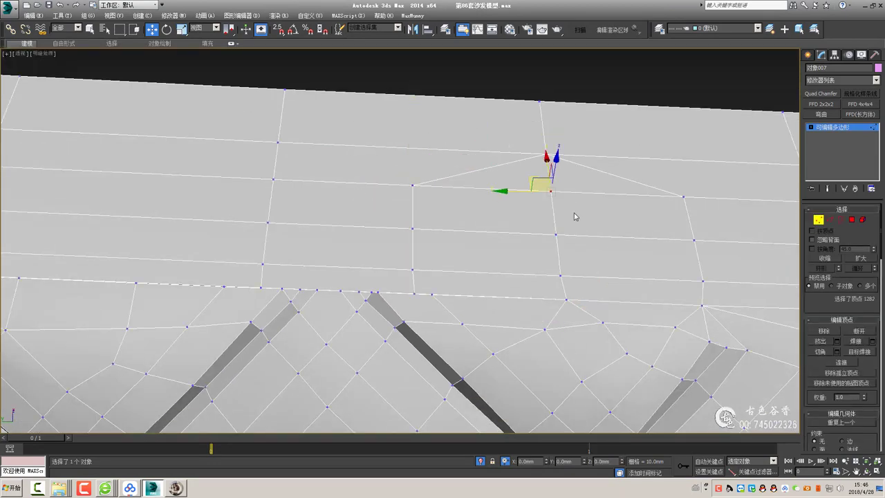
pyautogui.press('1')
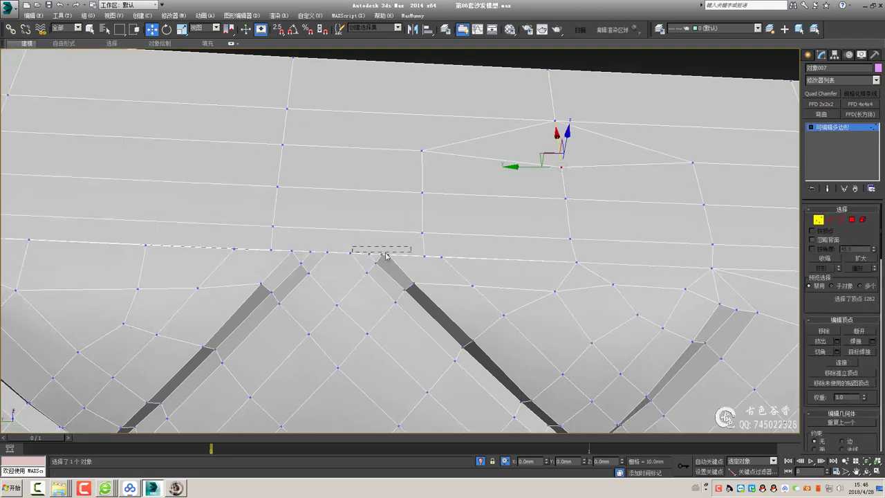
pyautogui.press('z')
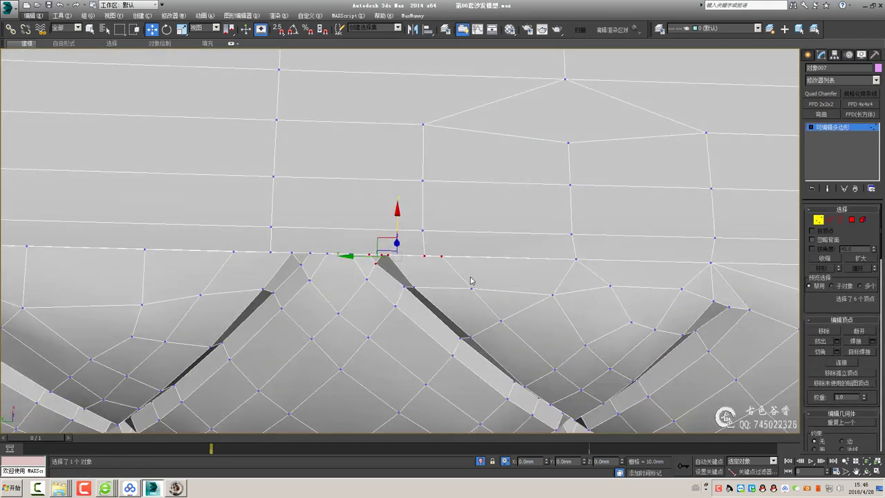
# Inspect the next seam vertex from above, then clear the vertex selection
pyautogui.keyDown('alt'); pyautogui.moveTo(392, 257); pyautogui.dragTo(435, 256, button='middle'); pyautogui.keyUp('alt')
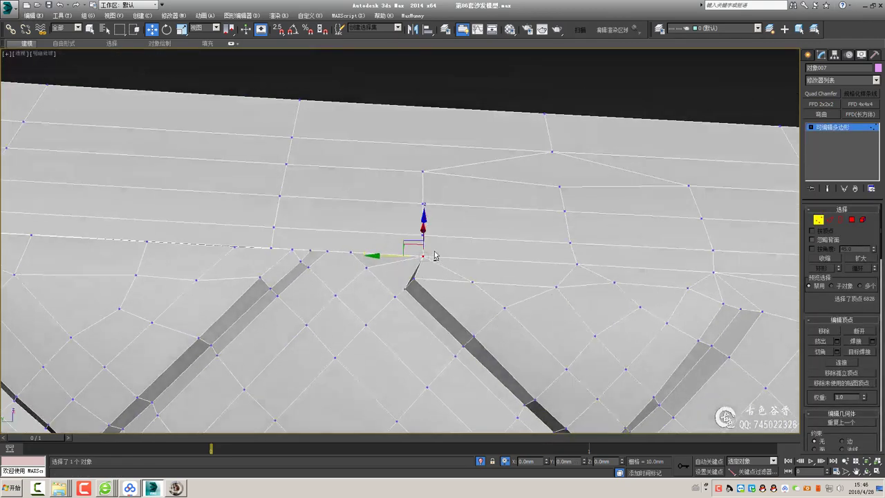
pyautogui.click(440, 290)
pyautogui.moveTo(440, 291)
pyautogui.keyDown('alt'); pyautogui.mouseDown(button='middle')
pyautogui.moveTo(395, 272)
pyautogui.moveTo(333, 273)
pyautogui.mouseUp(button='middle'); pyautogui.keyUp('alt')
pyautogui.keyDown('alt'); pyautogui.moveTo(407, 282); pyautogui.dragTo(358, 294, button='middle'); pyautogui.keyUp('alt')
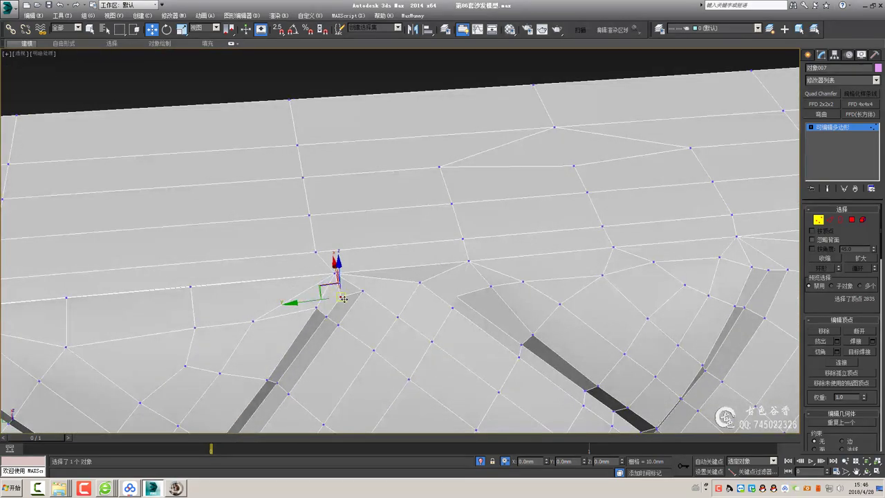
pyautogui.scroll(3, 344, 298)
pyautogui.click(369, 286)
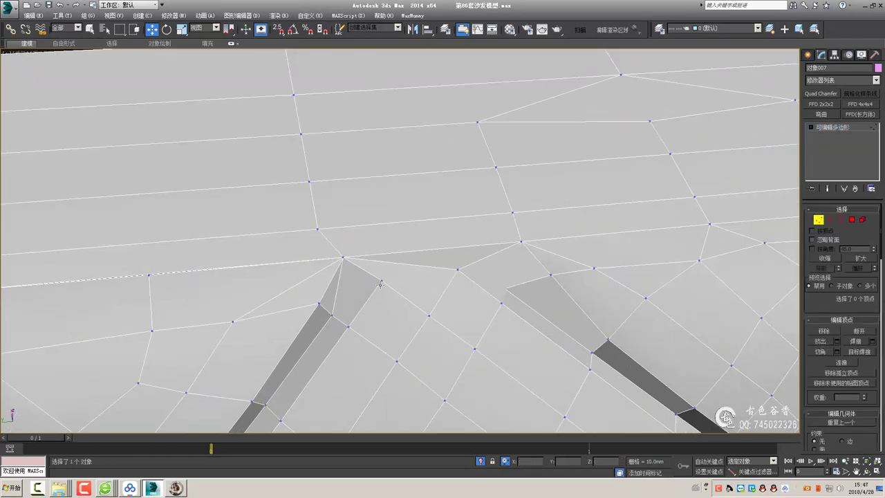
pyautogui.keyDown('alt'); pyautogui.moveTo(415, 298); pyautogui.dragTo(350, 254, button='middle'); pyautogui.keyUp('alt')
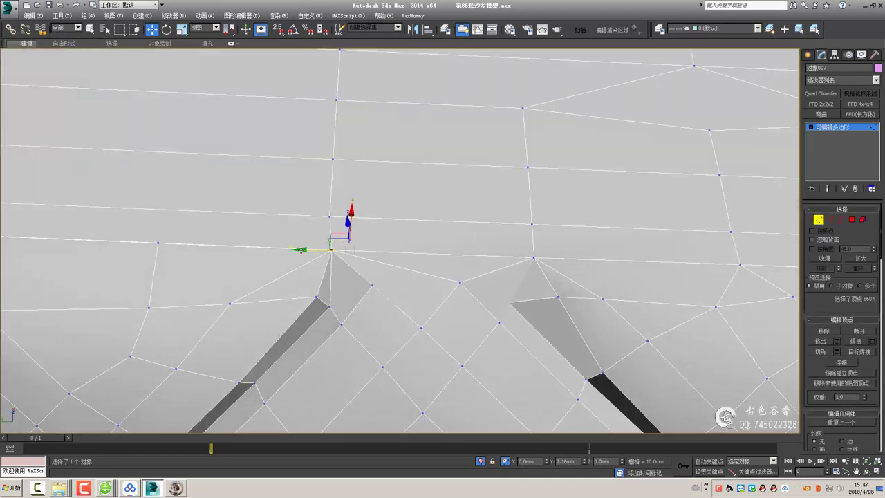
pyautogui.keyDown('alt'); pyautogui.moveTo(529, 295); pyautogui.dragTo(590, 278, button='middle'); pyautogui.keyUp('alt')
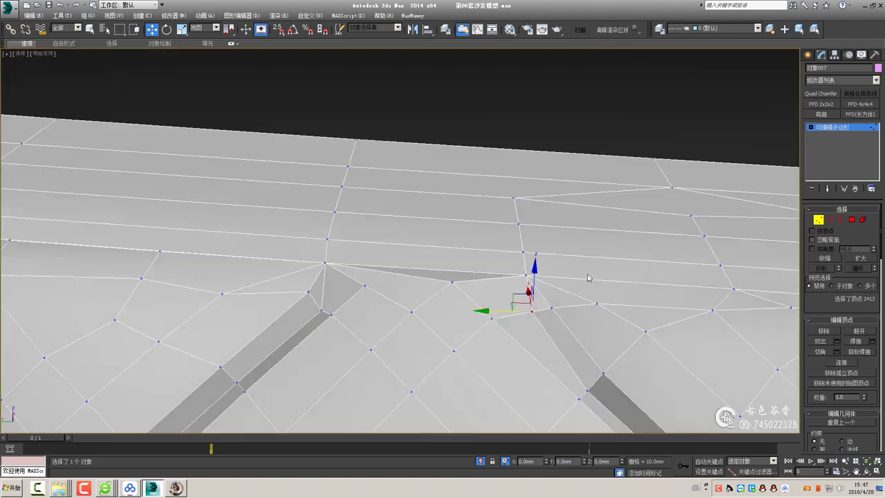
# Check the surface and pick a vertex at the cushion crease
pyautogui.press('1')
pyautogui.scroll(-3, 523, 145)
pyautogui.scroll(4, 504, 242)
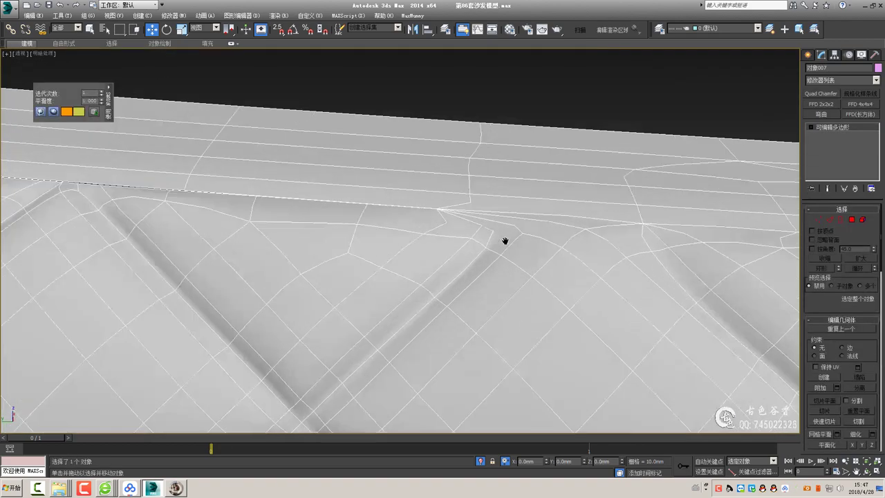
pyautogui.press('1')
pyautogui.keyDown('alt'); pyautogui.moveTo(615, 237); pyautogui.dragTo(563, 253, button='middle'); pyautogui.keyUp('alt')
pyautogui.click(533, 207)
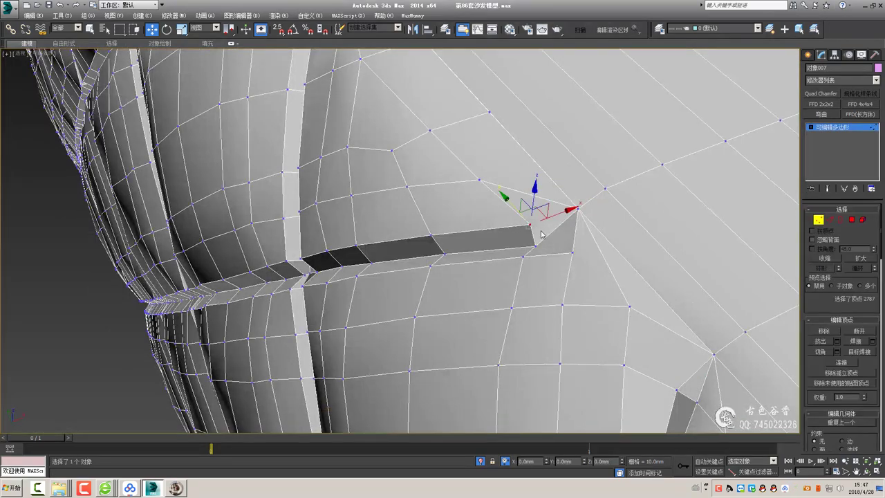
pyautogui.moveTo(526, 228); pyautogui.dragTo(475, 238)
pyautogui.moveTo(474, 238)
pyautogui.keyDown('alt'); pyautogui.mouseDown(button='middle')
pyautogui.moveTo(484, 235)
pyautogui.moveTo(477, 244)
pyautogui.mouseUp(button='middle'); pyautogui.keyUp('alt')
# Select the border strip's edge loop and a vertex on it
pyautogui.press('2')
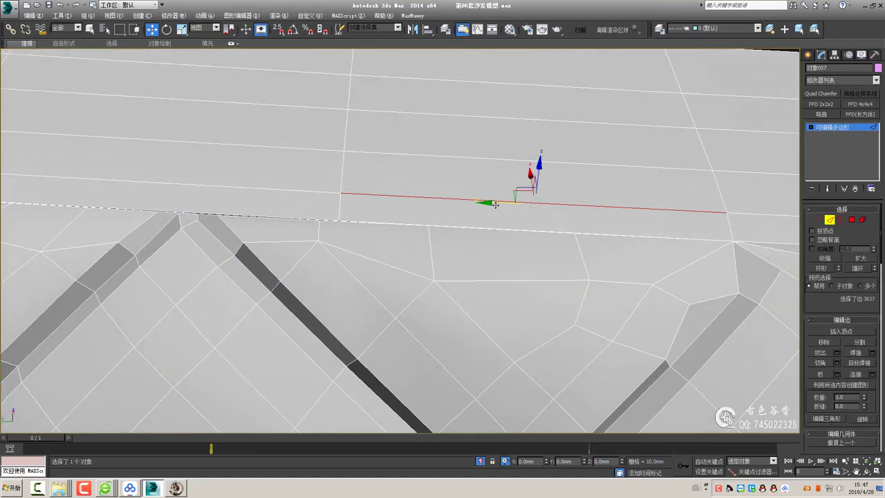
pyautogui.doubleClick(536, 218)
pyautogui.press('1')
pyautogui.keyDown('alt'); pyautogui.moveTo(599, 251); pyautogui.dragTo(510, 159, button='middle'); pyautogui.keyUp('alt')
pyautogui.click(512, 150)
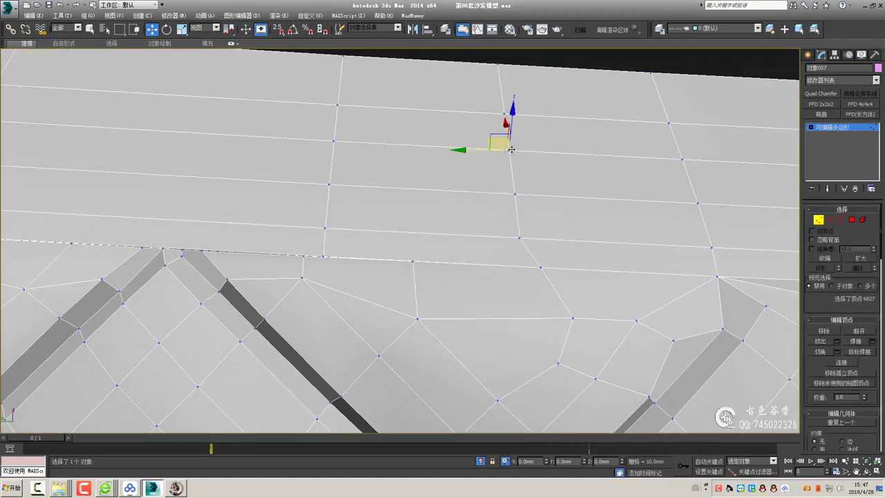
pyautogui.press('2')
pyautogui.keyDown('alt'); pyautogui.moveTo(451, 147); pyautogui.dragTo(493, 152, button='middle'); pyautogui.keyUp('alt')
pyautogui.press('q')
pyautogui.moveTo(488, 183)
pyautogui.keyDown('alt'); pyautogui.mouseDown(button='middle')
pyautogui.moveTo(461, 290)
pyautogui.moveTo(489, 242)
pyautogui.moveTo(421, 198)
pyautogui.mouseUp(button='middle'); pyautogui.keyUp('alt')
# Box-select the vertices at the seam apex
pyautogui.press('1')
pyautogui.press('2')
pyautogui.press('1')
pyautogui.press('2')
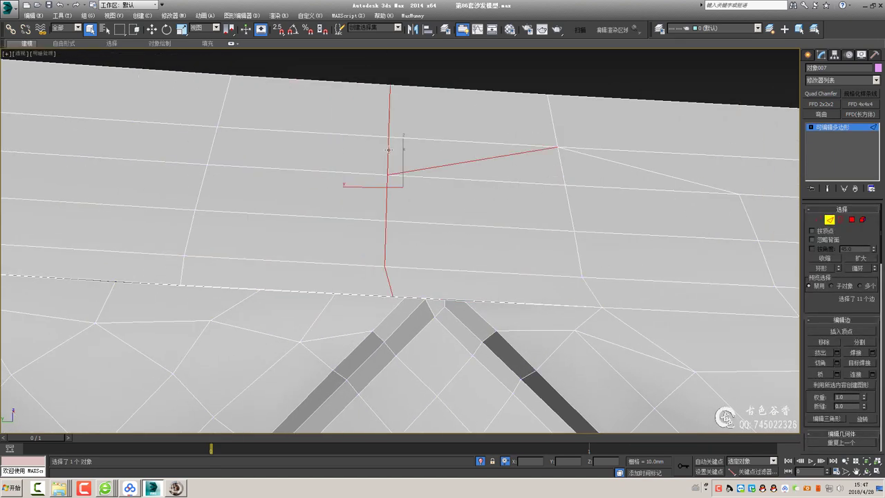
pyautogui.press('1')
pyautogui.moveTo(332, 287); pyautogui.dragTo(476, 309)
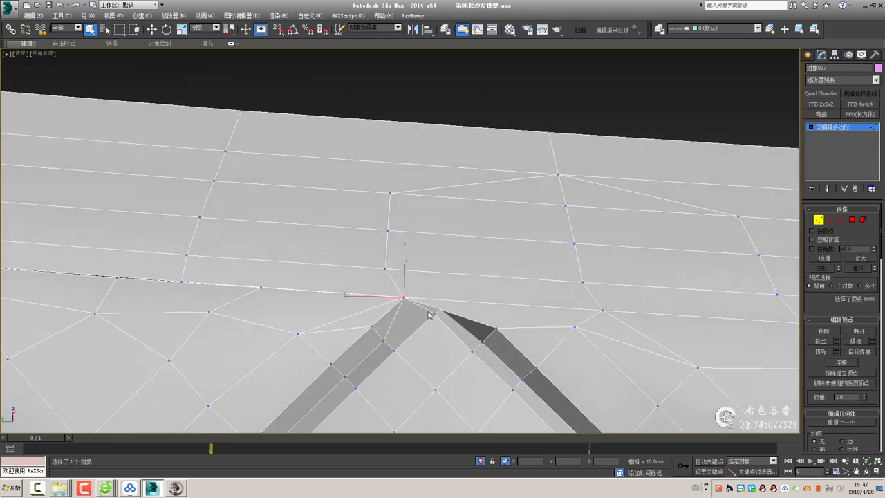
pyautogui.moveTo(467, 316)
pyautogui.keyDown('alt'); pyautogui.mouseDown(button='middle')
pyautogui.moveTo(436, 325)
pyautogui.moveTo(440, 319)
pyautogui.mouseUp(button='middle'); pyautogui.keyUp('alt')
pyautogui.press('2')
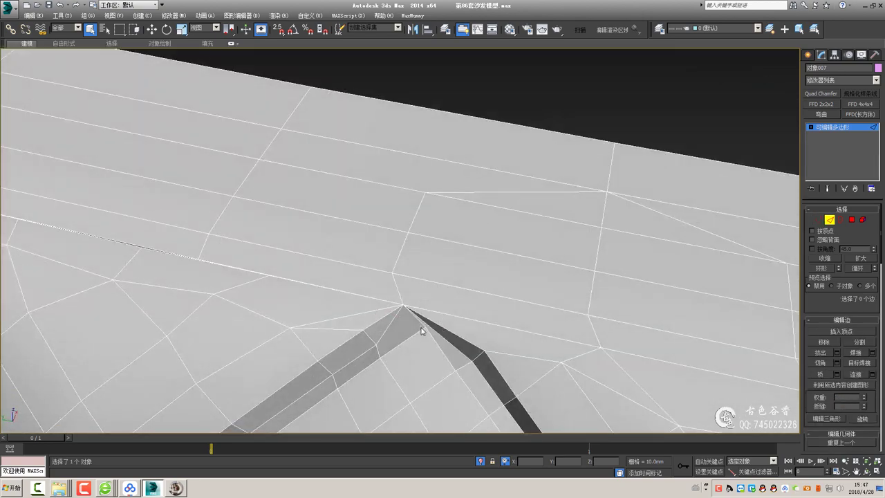
pyautogui.press('1')
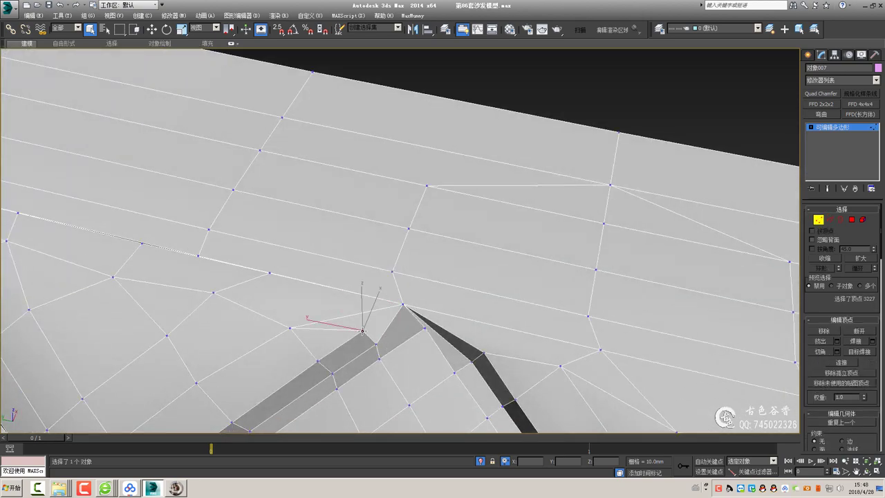
# Pick the seam-apex vertex and a nearby seam vertex, ready to move it
pyautogui.moveTo(377, 336)
pyautogui.keyDown('alt'); pyautogui.mouseDown(button='middle')
pyautogui.moveTo(365, 327)
pyautogui.moveTo(391, 313)
pyautogui.moveTo(441, 318)
pyautogui.moveTo(602, 234)
pyautogui.moveTo(636, 258)
pyautogui.moveTo(638, 238)
pyautogui.mouseUp(button='middle'); pyautogui.keyUp('alt')
pyautogui.scroll(3, 365, 326)
pyautogui.click(397, 329)
pyautogui.press('1')
pyautogui.click(601, 234)
pyautogui.press('w')
pyautogui.click(829, 127)
# Pick vertices along the side seam and connect the chosen pair with a new edge
pyautogui.keyDown('alt'); pyautogui.moveTo(692, 173); pyautogui.dragTo(628, 191, button='middle'); pyautogui.keyUp('alt')
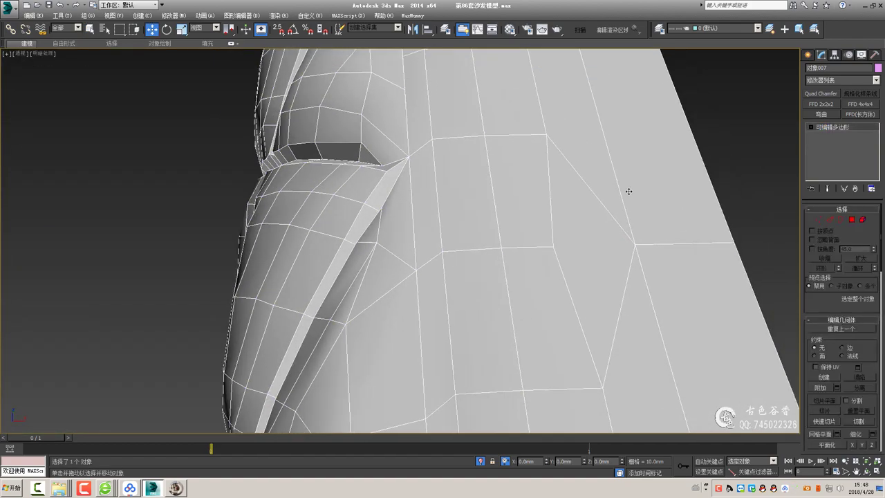
pyautogui.moveTo(438, 126)
pyautogui.keyDown('alt'); pyautogui.mouseDown(button='middle')
pyautogui.moveTo(410, 241)
pyautogui.moveTo(426, 287)
pyautogui.mouseUp(button='middle'); pyautogui.keyUp('alt')
pyautogui.press('1')
pyautogui.click(388, 202)
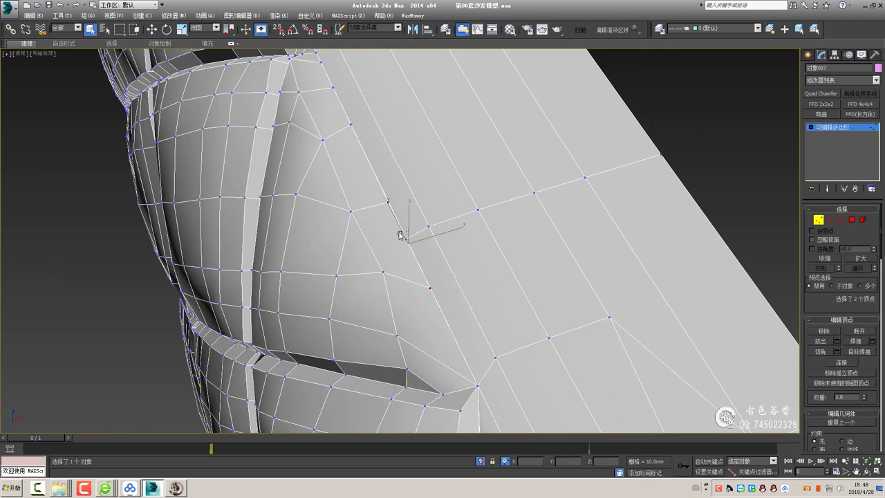
pyautogui.keyDown('alt'); pyautogui.moveTo(452, 290); pyautogui.dragTo(498, 253, button='middle'); pyautogui.keyUp('alt')
pyautogui.press('2')
pyautogui.click(474, 269)
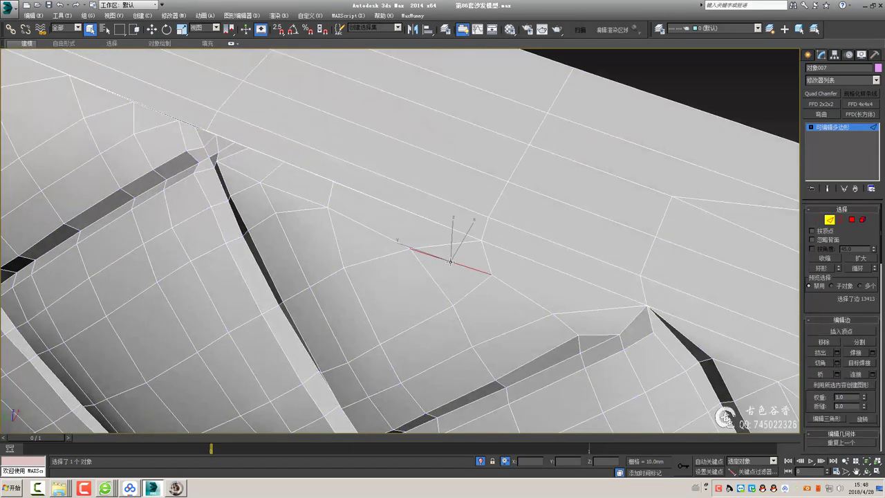
pyautogui.moveTo(461, 280)
pyautogui.keyDown('alt'); pyautogui.mouseDown(button='middle')
pyautogui.moveTo(344, 231)
pyautogui.moveTo(293, 158)
pyautogui.moveTo(406, 143)
pyautogui.moveTo(431, 170)
pyautogui.moveTo(371, 222)
pyautogui.mouseUp(button='middle'); pyautogui.keyUp('alt')
pyautogui.press('1')
pyautogui.hotkey('ctrl', 'shift', 'e')
pyautogui.press('2')
pyautogui.press('1')
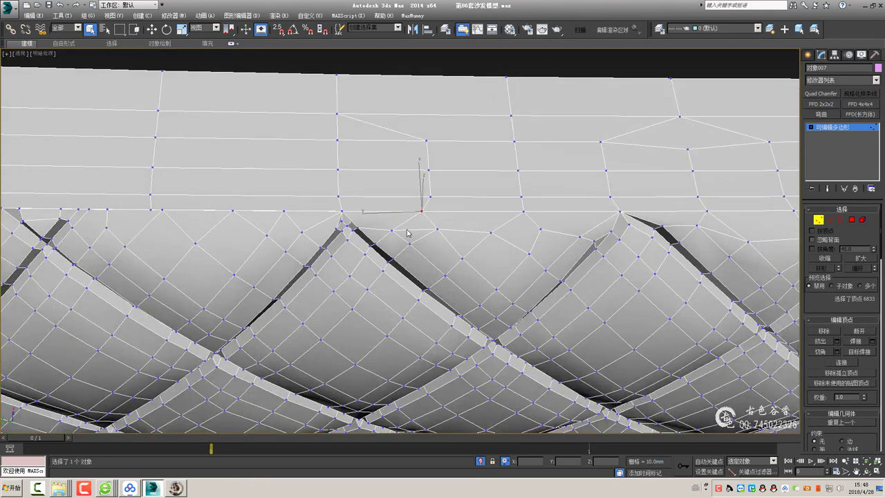
# Add an edge loop across the 12-edge ring on the cushion's border strip
pyautogui.scroll(2, 407, 233)
pyautogui.moveTo(407, 229)
pyautogui.keyDown('alt'); pyautogui.mouseDown(button='middle')
pyautogui.moveTo(400, 211)
pyautogui.moveTo(418, 207)
pyautogui.mouseUp(button='middle'); pyautogui.keyUp('alt')
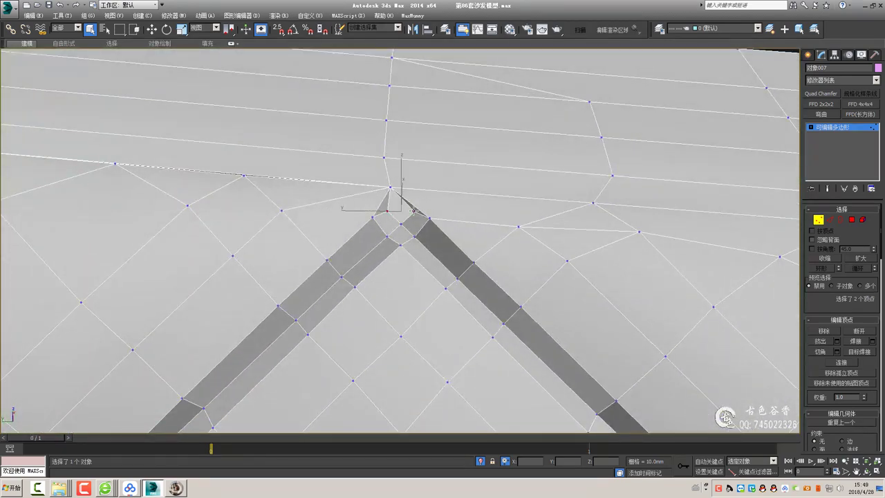
pyautogui.press('2')
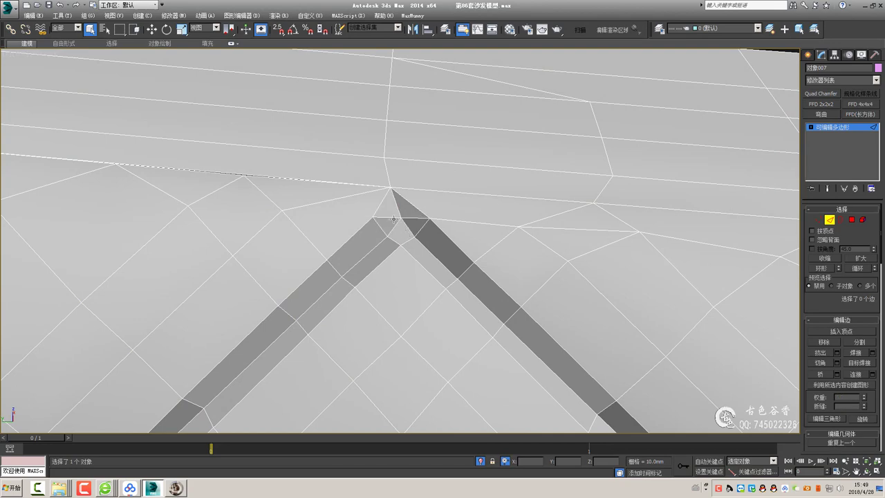
pyautogui.keyDown('alt'); pyautogui.moveTo(388, 208); pyautogui.dragTo(310, 211, button='middle'); pyautogui.keyUp('alt')
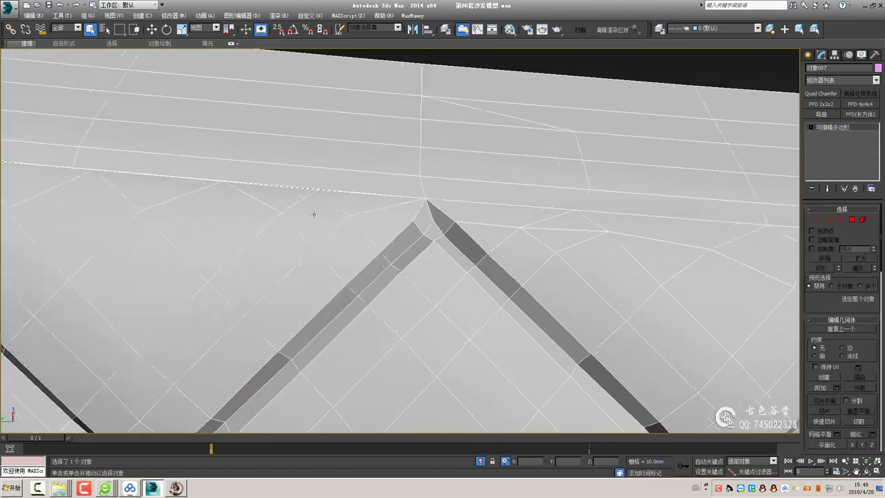
pyautogui.scroll(-2, 310, 211)
pyautogui.click(401, 168)
pyautogui.keyDown('shift'); pyautogui.click(405, 197); pyautogui.keyUp('shift')
pyautogui.hotkey('ctrl', 'shift', 'e')
# Join two vertices with a new edge and pick the new vertex on the border strip
pyautogui.press('1')
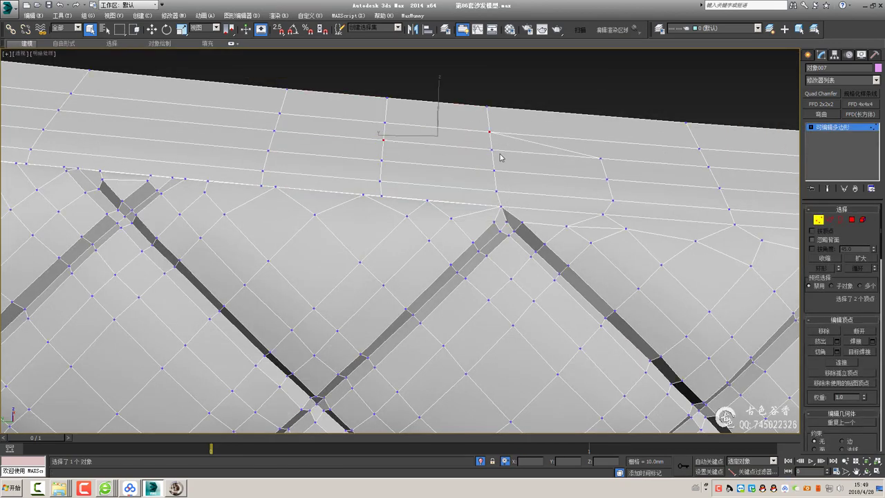
pyautogui.hotkey('ctrl', 'shift', 'e')
pyautogui.press('2')
pyautogui.press('1')
pyautogui.click(490, 141)
pyautogui.press('w')
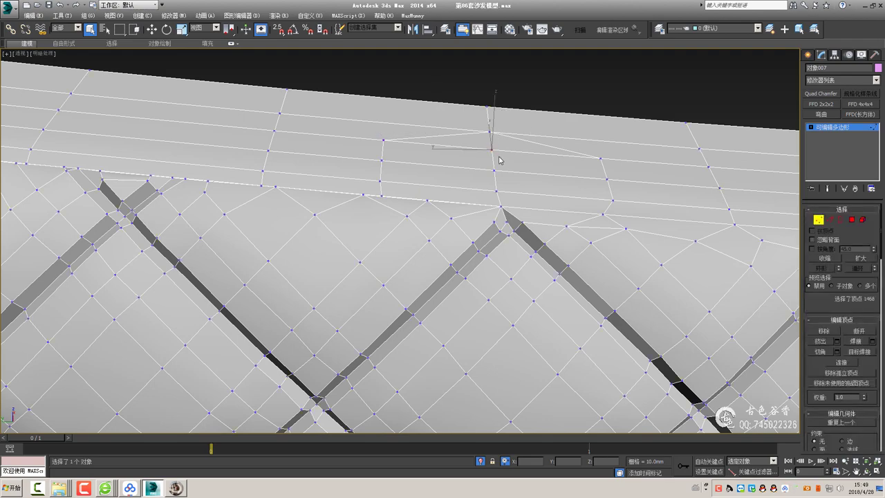
# Select the diamond-tip vertex and a nearby seam vertex on the tufted cushion
pyautogui.keyDown('alt'); pyautogui.moveTo(490, 141); pyautogui.dragTo(522, 155, button='middle'); pyautogui.keyUp('alt')
pyautogui.moveTo(852, 133)
pyautogui.keyDown('alt'); pyautogui.mouseDown(button='middle')
pyautogui.moveTo(326, 222)
pyautogui.moveTo(284, 209)
pyautogui.mouseUp(button='middle'); pyautogui.keyUp('alt')
pyautogui.click(291, 207)
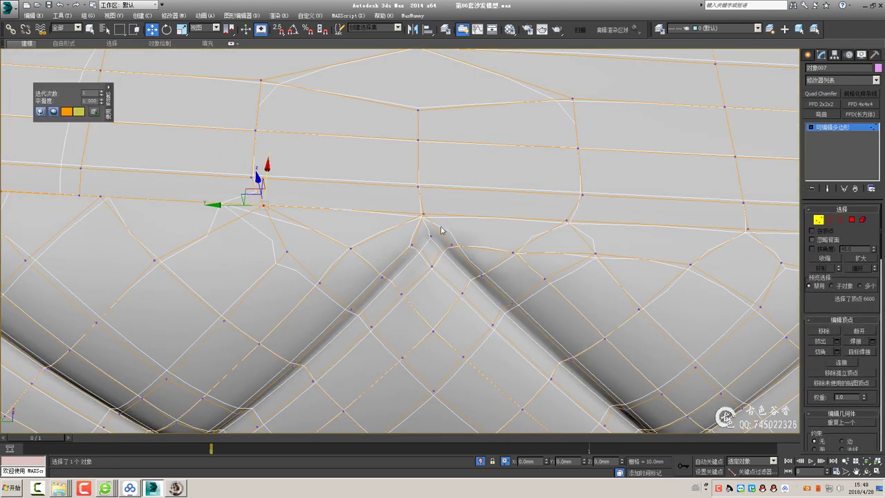
pyautogui.moveTo(370, 236)
pyautogui.keyDown('alt'); pyautogui.mouseDown(button='middle')
pyautogui.moveTo(358, 193)
pyautogui.moveTo(422, 229)
pyautogui.mouseUp(button='middle'); pyautogui.keyUp('alt')
pyautogui.click(359, 193)
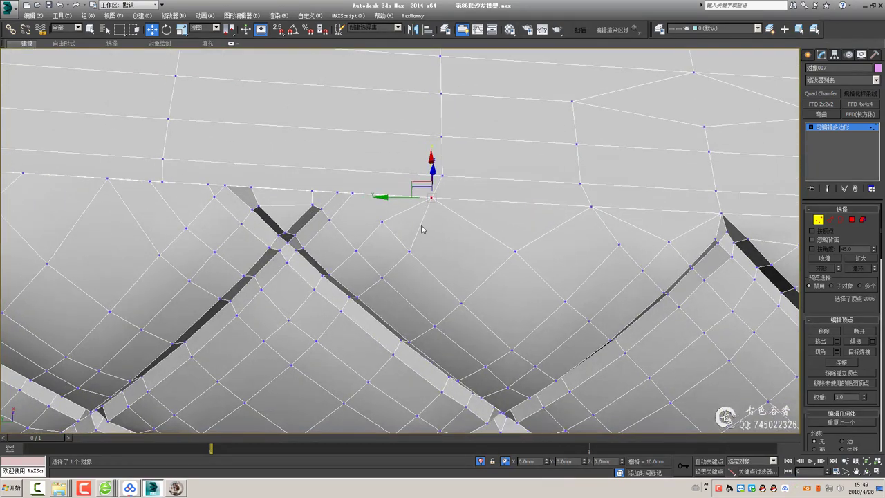
pyautogui.keyDown('alt'); pyautogui.moveTo(374, 206); pyautogui.dragTo(359, 212, button='middle'); pyautogui.keyUp('alt')
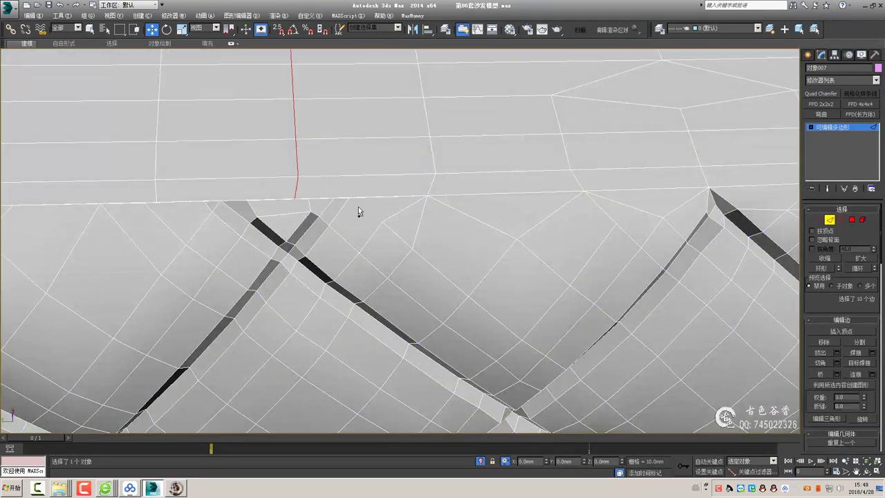
pyautogui.click(382, 221)
pyautogui.moveTo(240, 191); pyautogui.dragTo(300, 201)
pyautogui.keyDown('alt'); pyautogui.moveTo(386, 221); pyautogui.dragTo(394, 218, button='middle'); pyautogui.keyUp('alt')
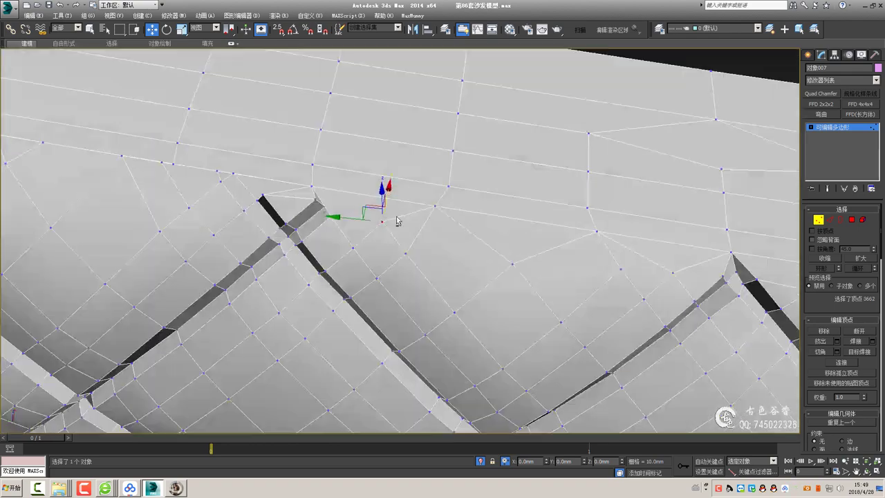
# Select the seam edge at the diamond tip and the two corner seam vertices
pyautogui.press('2')
pyautogui.click(392, 236)
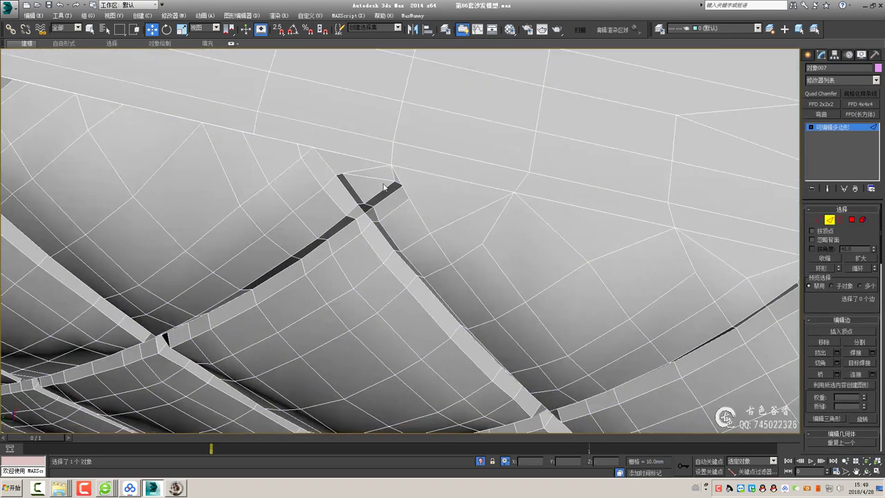
pyautogui.keyDown('alt'); pyautogui.moveTo(334, 253); pyautogui.dragTo(364, 177, button='middle'); pyautogui.keyUp('alt')
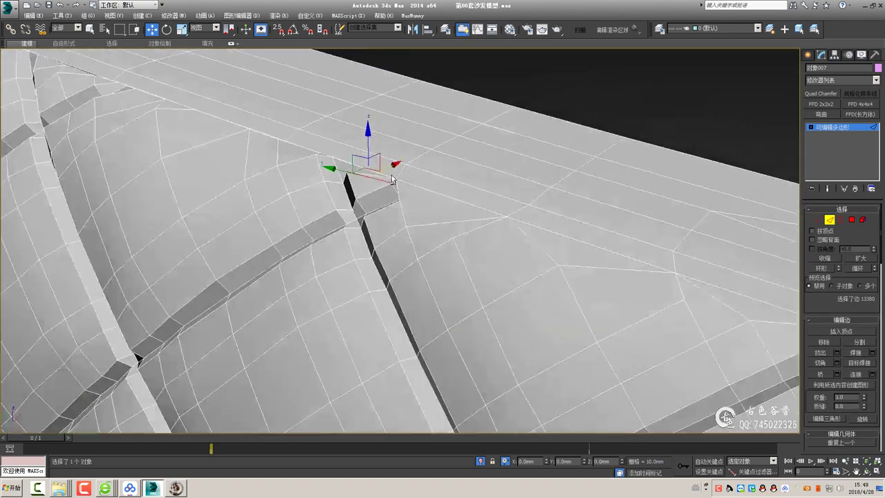
pyautogui.press('1')
pyautogui.moveTo(364, 177); pyautogui.dragTo(332, 163)
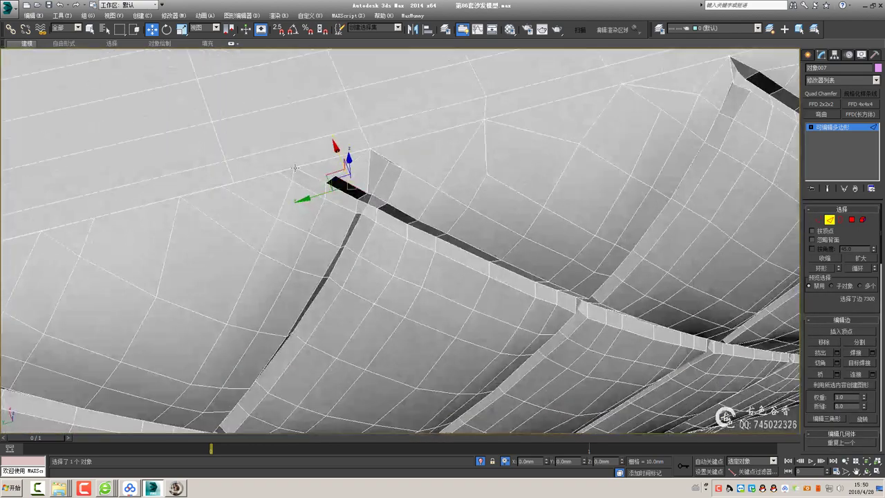
pyautogui.moveTo(332, 163)
pyautogui.keyDown('alt'); pyautogui.mouseDown(button='middle')
pyautogui.moveTo(296, 209)
pyautogui.moveTo(206, 198)
pyautogui.mouseUp(button='middle'); pyautogui.keyUp('alt')
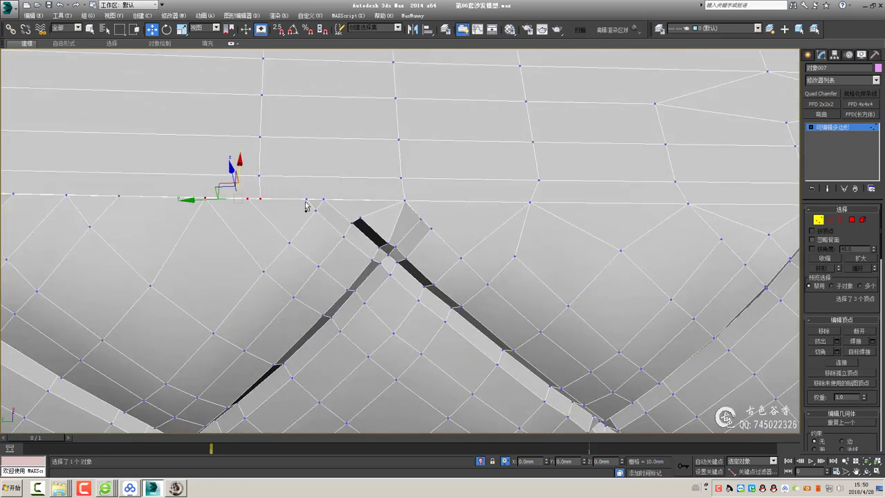
# Select the seam edges running along the border strip
pyautogui.press('2')
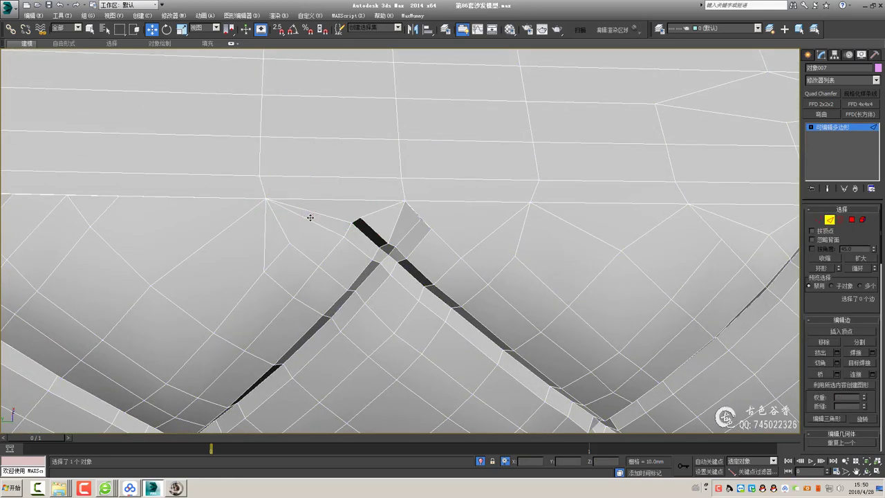
pyautogui.moveTo(311, 218)
pyautogui.keyDown('alt'); pyautogui.mouseDown(button='middle')
pyautogui.moveTo(421, 211)
pyautogui.moveTo(438, 223)
pyautogui.moveTo(415, 237)
pyautogui.moveTo(460, 238)
pyautogui.mouseUp(button='middle'); pyautogui.keyUp('alt')
pyautogui.click(400, 222)
pyautogui.click(414, 241)
pyautogui.click(451, 220)
pyautogui.click(406, 236)
pyautogui.click(416, 237)
# Pick the seam-tip vertex, the diamond-tip edge and the seam vertex to weld
pyautogui.press('1')
pyautogui.click(381, 227)
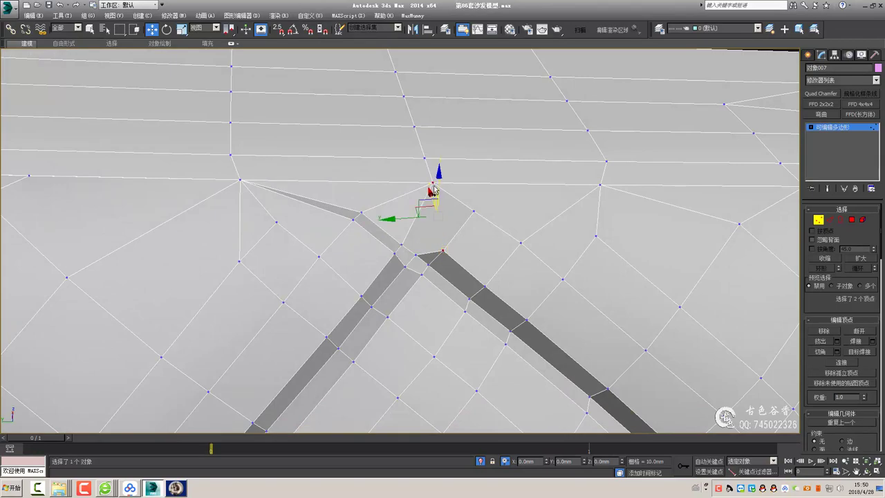
pyautogui.press('2')
pyautogui.click(429, 254)
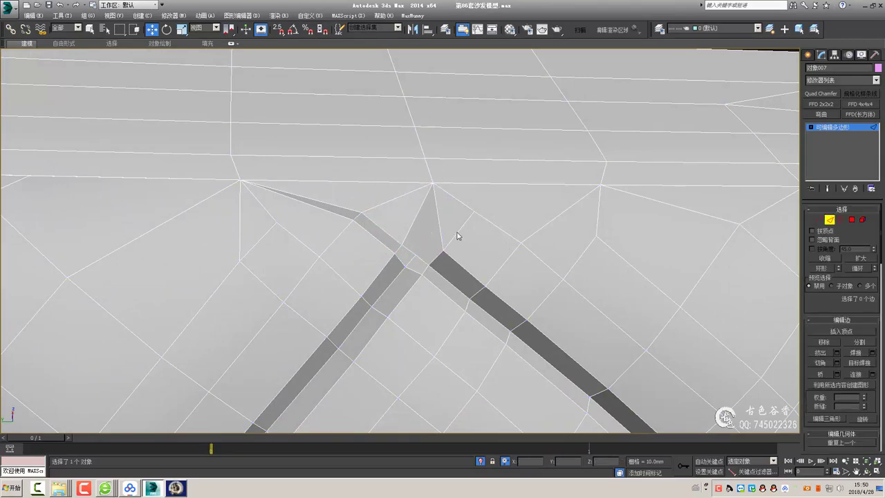
pyautogui.press('1')
pyautogui.click(443, 252)
pyautogui.moveTo(443, 252)
pyautogui.keyDown('alt'); pyautogui.mouseDown(button='middle')
pyautogui.moveTo(468, 218)
pyautogui.moveTo(563, 221)
pyautogui.mouseUp(button='middle'); pyautogui.keyUp('alt')
# Toggle the smoothing preview to check the welded seam at the border
pyautogui.press('1')
pyautogui.hotkey('ctrl', 'm')
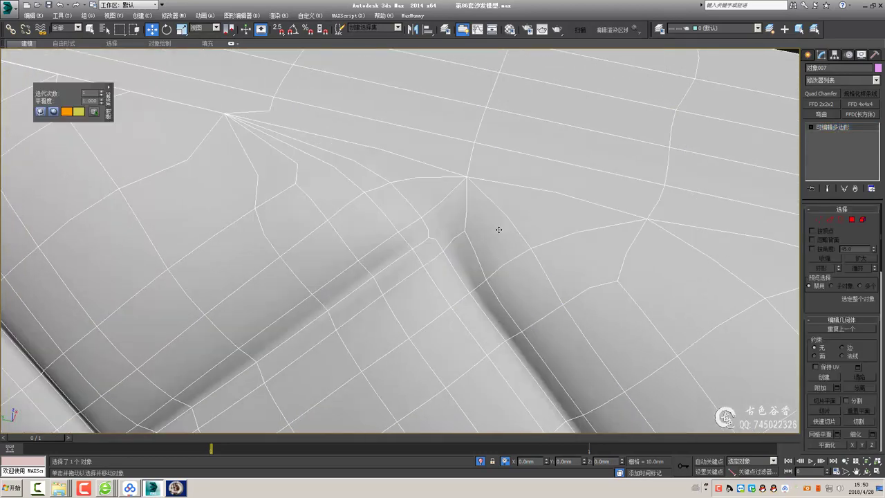
pyautogui.press('1')
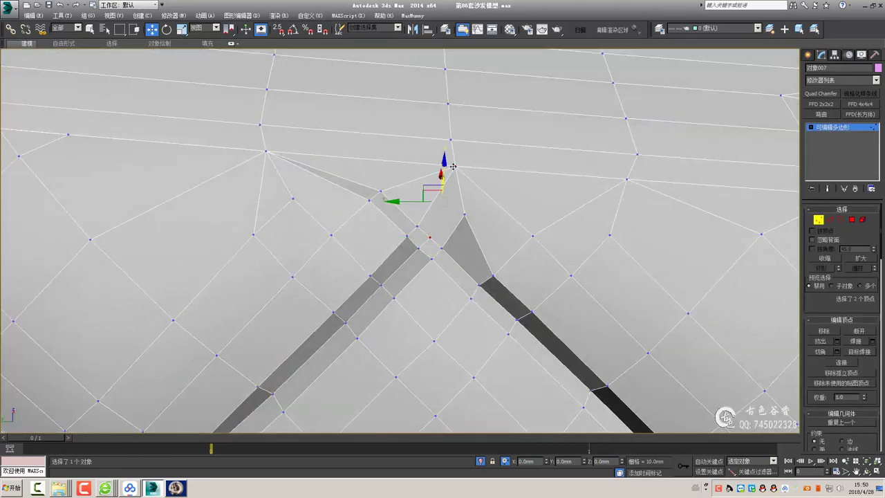
pyautogui.press('2')
pyautogui.hotkey('ctrl', 'm')
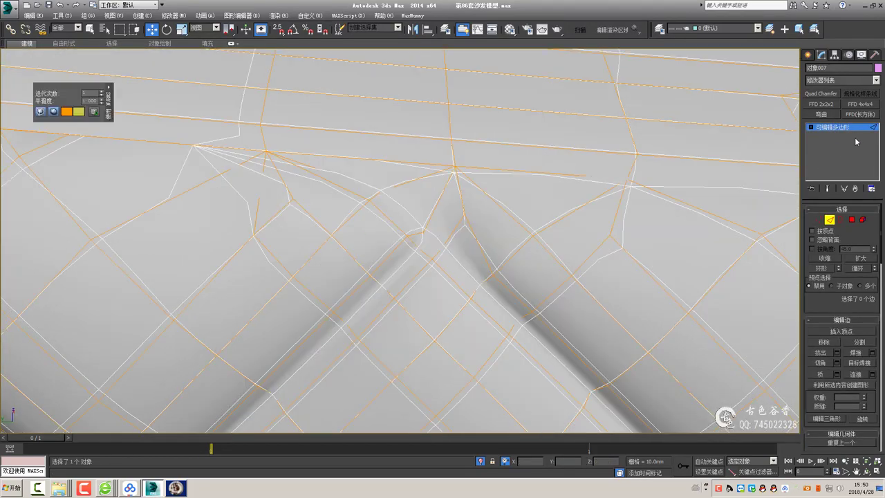
pyautogui.scroll(-3, 387, 194)
pyautogui.scroll(-3, 413, 148)
# Select a border-strip edge and the three seam vertices beside it
pyautogui.press('1')
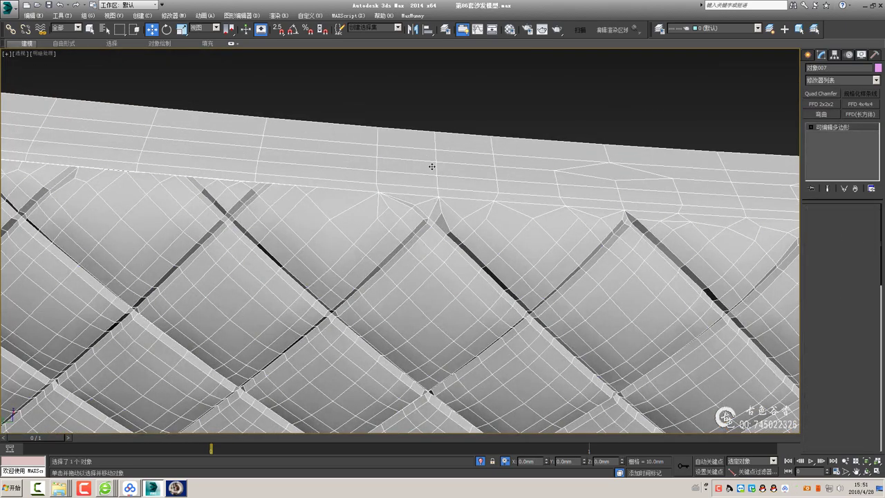
pyautogui.press('2')
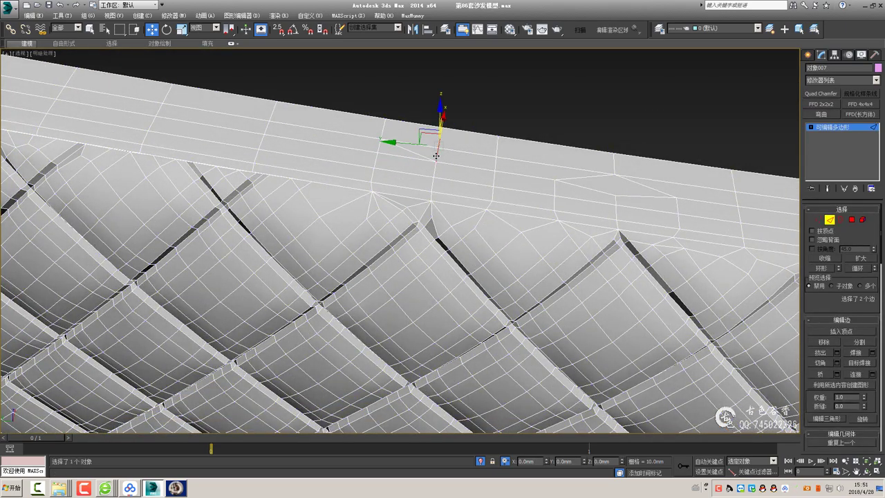
pyautogui.scroll(3, 404, 148)
pyautogui.click(444, 170)
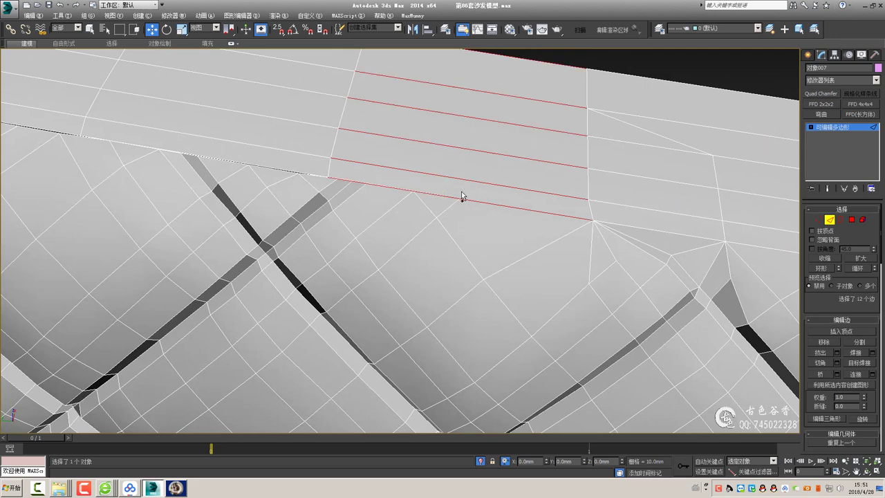
pyautogui.press('1')
pyautogui.moveTo(402, 184); pyautogui.dragTo(466, 205)
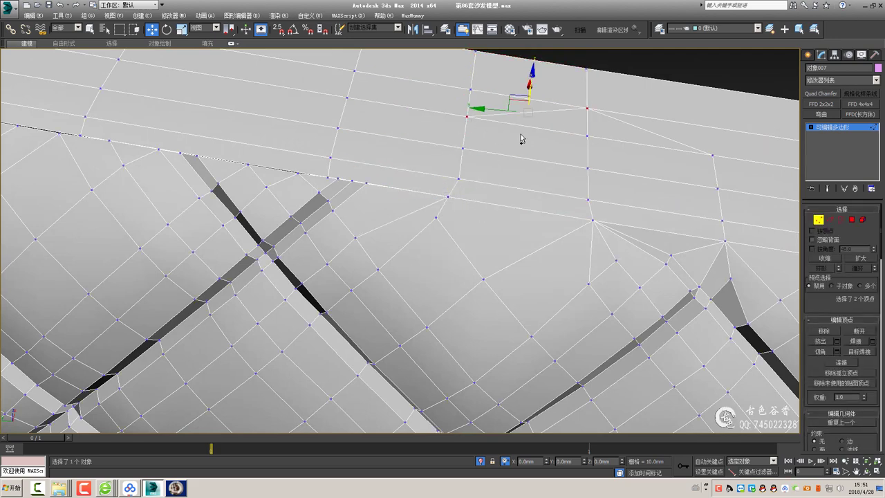
pyautogui.press('2')
pyautogui.press('1')
# Zoom in on the cushion side and select the vertices at the seam tip
pyautogui.keyDown('alt'); pyautogui.moveTo(587, 128); pyautogui.dragTo(624, 138, button='middle'); pyautogui.keyUp('alt')
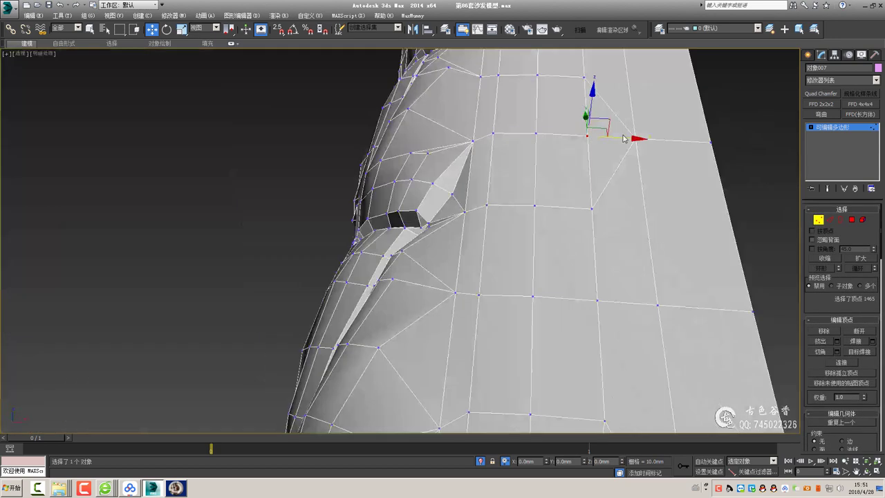
pyautogui.scroll(-5, 477, 173)
pyautogui.scroll(3, 476, 173)
pyautogui.scroll(3, 459, 237)
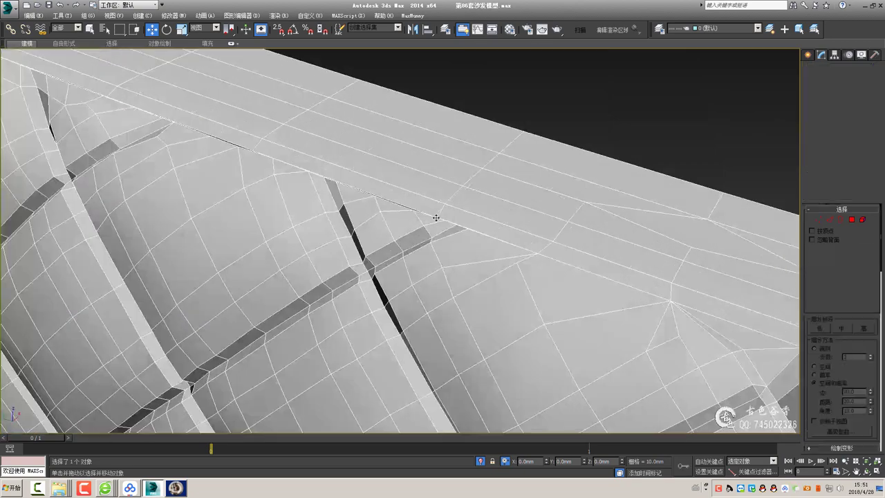
pyautogui.scroll(3, 458, 237)
pyautogui.scroll(1, 458, 236)
pyautogui.moveTo(430, 206); pyautogui.dragTo(456, 227)
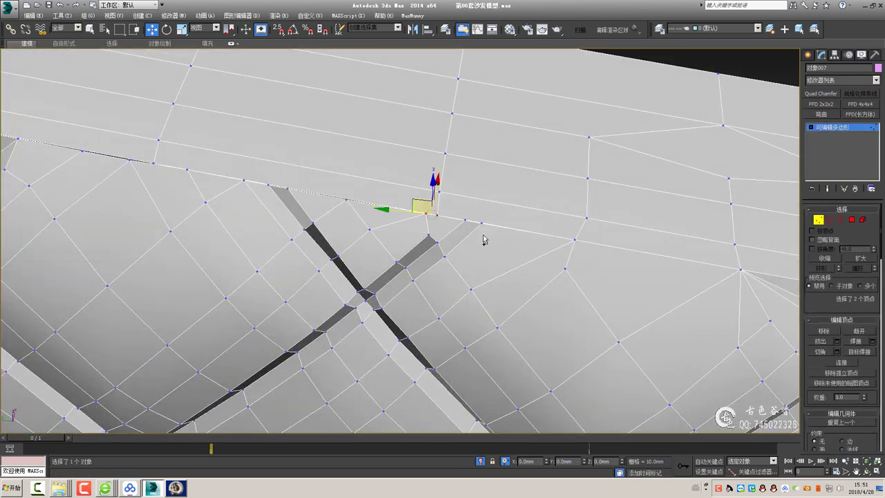
pyautogui.press('2')
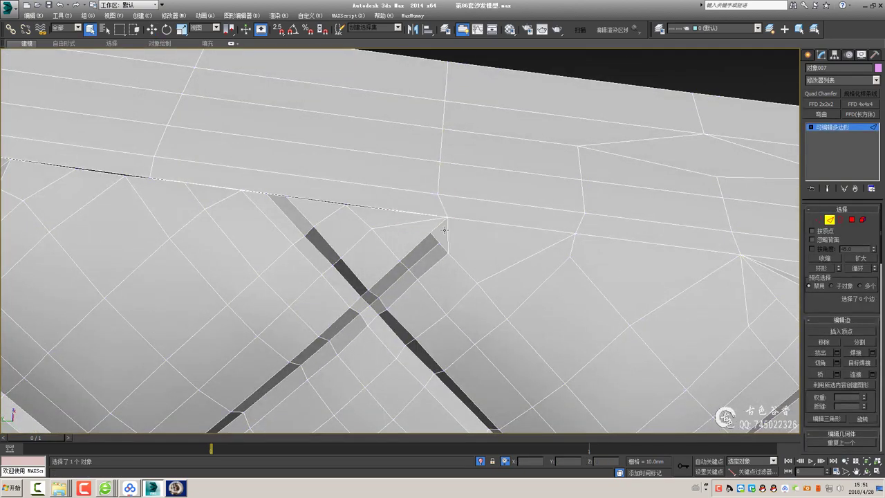
# Select the edge where the seam meets the border, then a border-seam vertex
pyautogui.scroll(1, 445, 230)
pyautogui.click(433, 241)
pyautogui.moveTo(433, 241)
pyautogui.keyDown('alt'); pyautogui.mouseDown(button='middle')
pyautogui.moveTo(514, 253)
pyautogui.moveTo(592, 249)
pyautogui.mouseUp(button='middle'); pyautogui.keyUp('alt')
pyautogui.press('1')
pyautogui.click(461, 247)
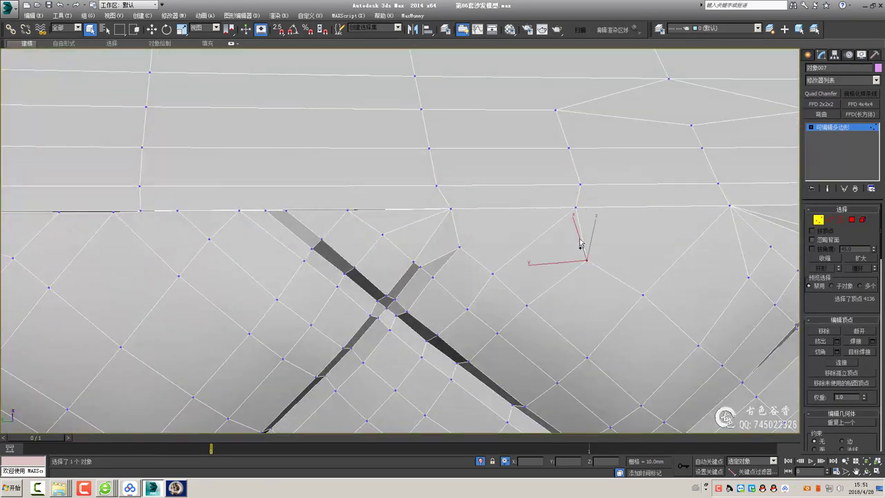
pyautogui.scroll(-3, 581, 244)
pyautogui.press('1')
pyautogui.scroll(3, 587, 161)
pyautogui.moveTo(587, 161)
pyautogui.mouseDown(button='middle')
pyautogui.moveTo(538, 207)
pyautogui.moveTo(455, 166)
pyautogui.mouseUp(button='middle')
# Select two border vertices and the vertical edge loop on the border, then undo
pyautogui.press('1')
pyautogui.keyDown('ctrl'); pyautogui.click(552, 198); pyautogui.keyUp('ctrl')
pyautogui.press('2')
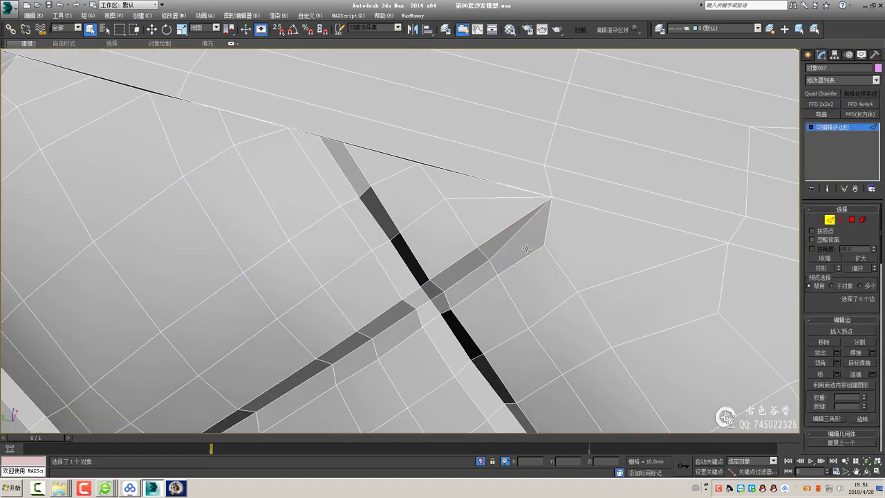
pyautogui.moveTo(533, 250)
pyautogui.keyDown('alt'); pyautogui.mouseDown(button='middle')
pyautogui.moveTo(495, 182)
pyautogui.moveTo(474, 208)
pyautogui.moveTo(516, 188)
pyautogui.moveTo(478, 211)
pyautogui.moveTo(494, 197)
pyautogui.moveTo(577, 212)
pyautogui.moveTo(478, 198)
pyautogui.moveTo(374, 199)
pyautogui.mouseUp(button='middle'); pyautogui.keyUp('alt')
pyautogui.doubleClick(473, 173)
pyautogui.press('1')
pyautogui.press('2')
pyautogui.press('1')
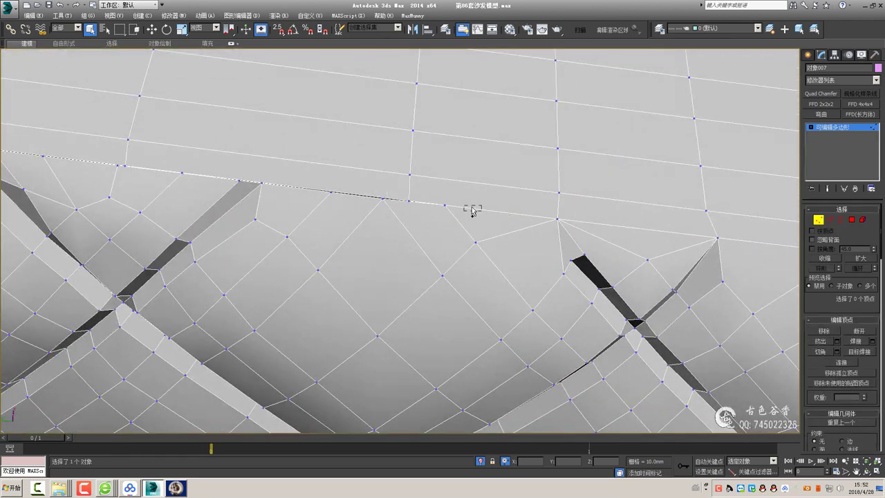
pyautogui.hotkey('ctrl', 'z')
# Select four vertices along the seam edge and the vertices on the border
pyautogui.keyDown('alt'); pyautogui.moveTo(472, 211); pyautogui.dragTo(479, 216, button='middle'); pyautogui.keyUp('alt')
pyautogui.press('2')
pyautogui.moveTo(547, 173)
pyautogui.keyDown('alt'); pyautogui.mouseDown(button='middle')
pyautogui.moveTo(610, 196)
pyautogui.moveTo(475, 108)
pyautogui.mouseUp(button='middle'); pyautogui.keyUp('alt')
pyautogui.click(474, 108)
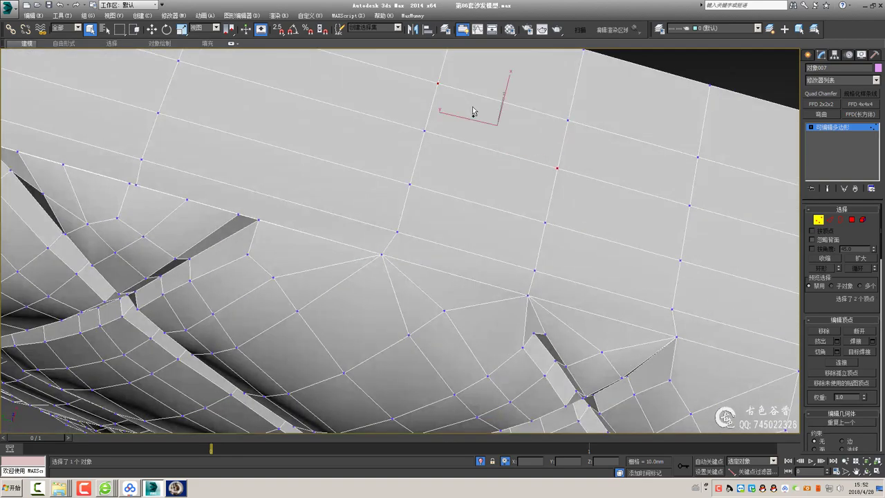
pyautogui.moveTo(553, 156)
pyautogui.keyDown('alt'); pyautogui.mouseDown(button='middle')
pyautogui.moveTo(474, 240)
pyautogui.moveTo(525, 253)
pyautogui.mouseUp(button='middle'); pyautogui.keyUp('alt')
pyautogui.scroll(3, 500, 229)
pyautogui.click(498, 233)
pyautogui.press('1')
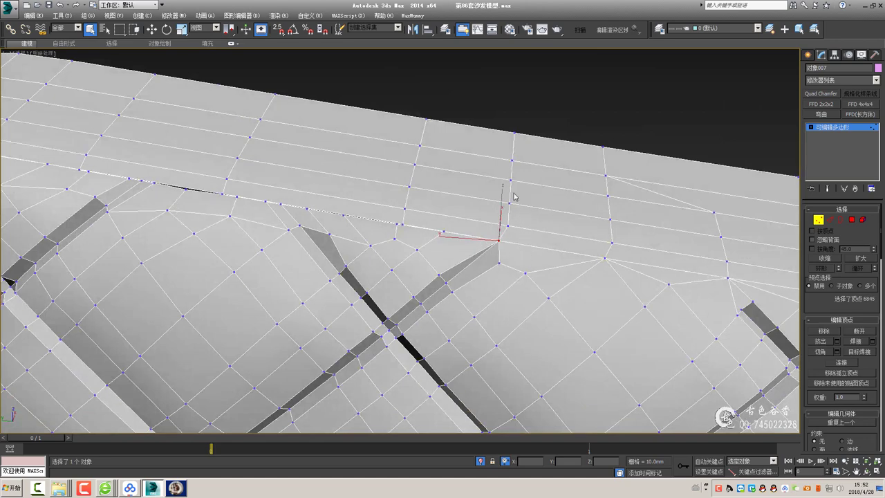
# Connect the two selected vertices with an edge across the border and inspect the seam
pyautogui.hotkey('ctrl', 'shift', 'e')
pyautogui.press('2')
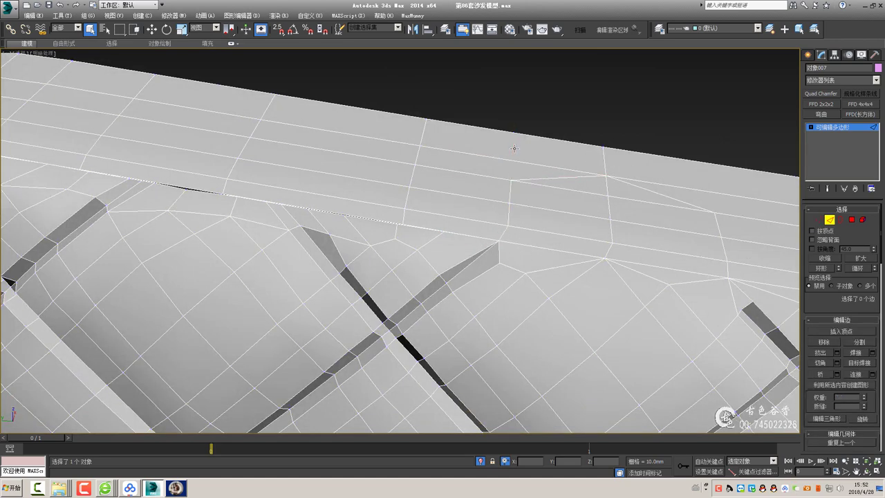
pyautogui.keyDown('alt'); pyautogui.moveTo(514, 148); pyautogui.dragTo(475, 203, button='middle'); pyautogui.keyUp('alt')
pyautogui.press('1')
pyautogui.scroll(2, 468, 228)
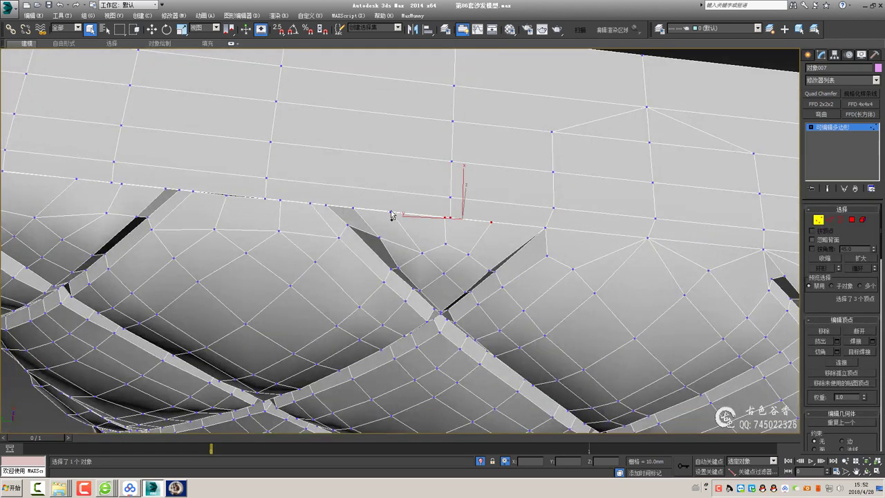
pyautogui.press('2')
pyautogui.moveTo(473, 249)
pyautogui.keyDown('alt'); pyautogui.mouseDown(button='middle')
pyautogui.moveTo(453, 244)
pyautogui.moveTo(523, 244)
pyautogui.mouseUp(button='middle'); pyautogui.keyUp('alt')
pyautogui.press('1')
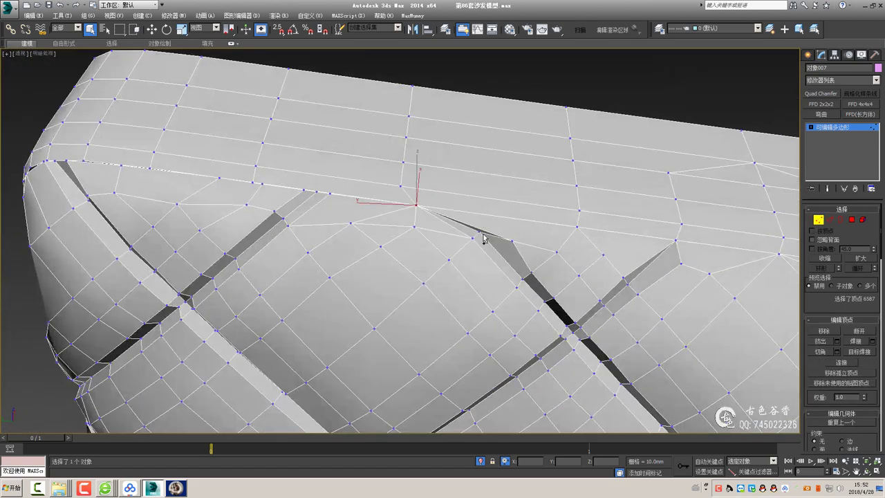
pyautogui.press('2')
pyautogui.keyDown('alt'); pyautogui.moveTo(484, 238); pyautogui.dragTo(483, 238, button='middle'); pyautogui.keyUp('alt')
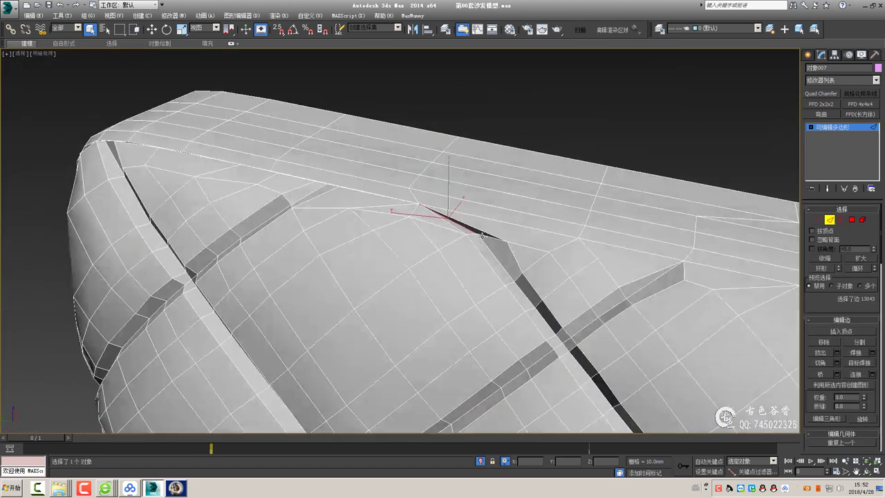
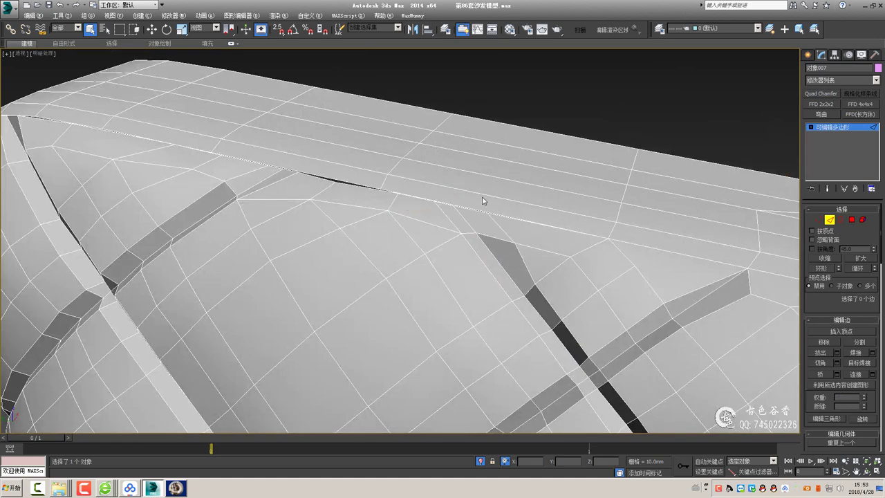
# Pick a vertex on the top seam and turn off the smoothed mesh preview
pyautogui.keyDown('alt'); pyautogui.moveTo(483, 200); pyautogui.dragTo(415, 269, button='middle'); pyautogui.keyUp('alt')
pyautogui.click(420, 312)
pyautogui.press('1')
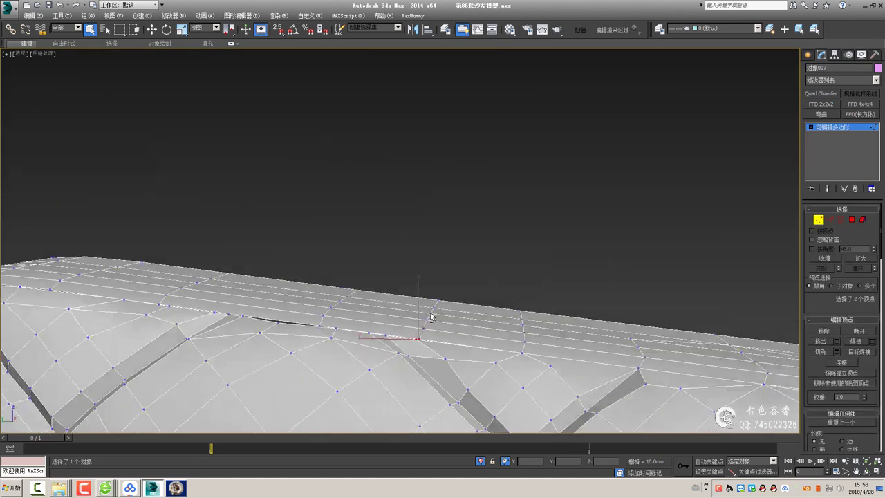
pyautogui.moveTo(419, 312)
pyautogui.keyDown('alt'); pyautogui.mouseDown(button='middle')
pyautogui.moveTo(408, 329)
pyautogui.moveTo(493, 355)
pyautogui.moveTo(466, 269)
pyautogui.mouseUp(button='middle'); pyautogui.keyUp('alt')
pyautogui.press('2')
pyautogui.click(534, 358)
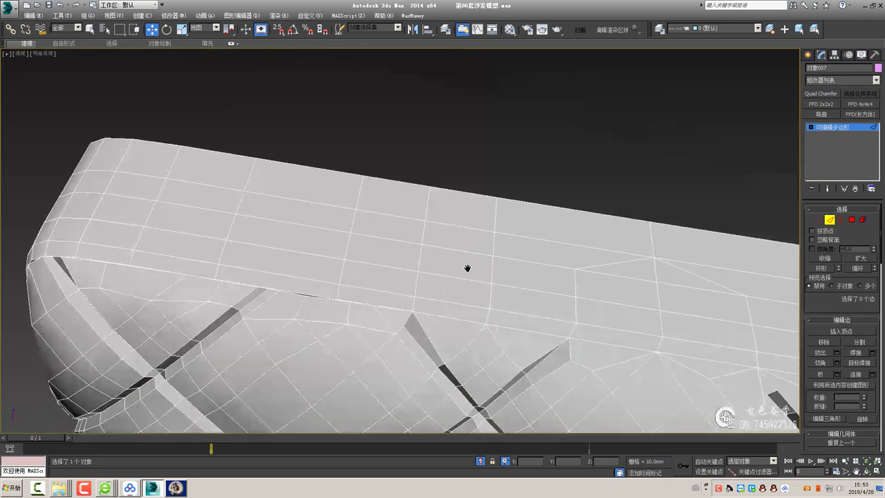
pyautogui.press('1')
pyautogui.hotkey('ctrl', 'a')
pyautogui.hotkey('ctrl', 'm')
pyautogui.press('Return')
# Weld the vertices across the top seam gap and connect the split pair with an edge
pyautogui.scroll(5, 480, 310)
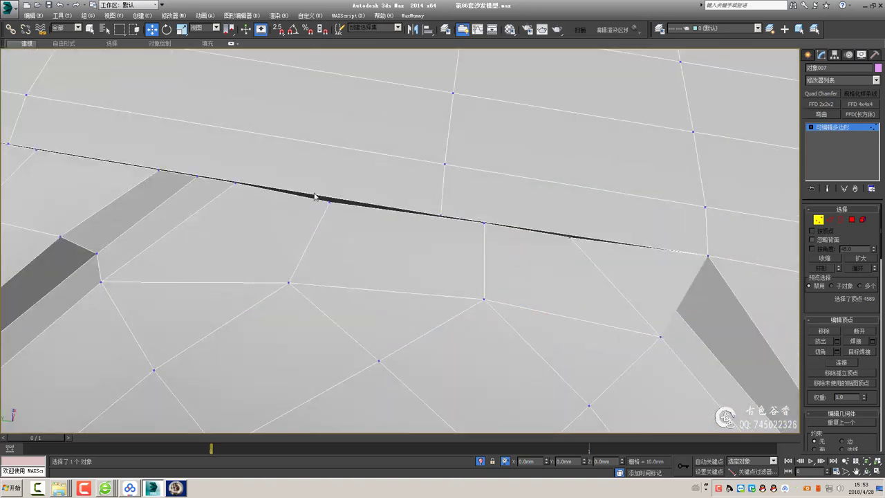
pyautogui.keyDown('alt'); pyautogui.moveTo(437, 194); pyautogui.dragTo(407, 222, button='middle'); pyautogui.keyUp('alt')
pyautogui.hotkey('ctrl', 'alt', 'c')
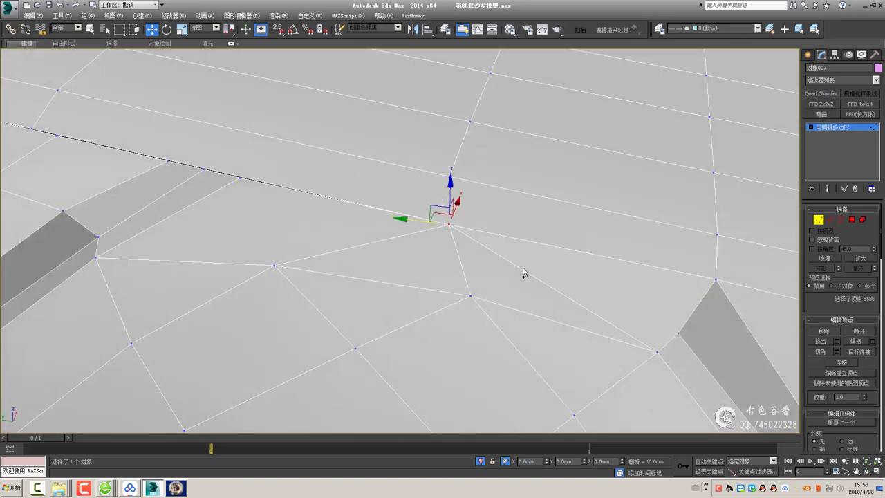
pyautogui.keyDown('alt'); pyautogui.moveTo(540, 283); pyautogui.dragTo(457, 124, button='middle'); pyautogui.keyUp('alt')
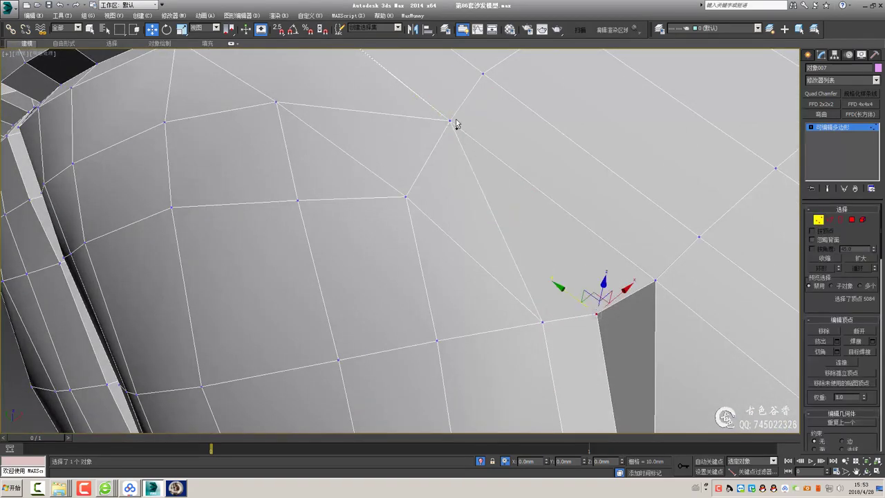
pyautogui.hotkey('ctrl', 'shift', 'e')
# Select the remaining seam vertices along the cushion's top edge
pyautogui.press('2')
pyautogui.scroll(-5, 516, 278)
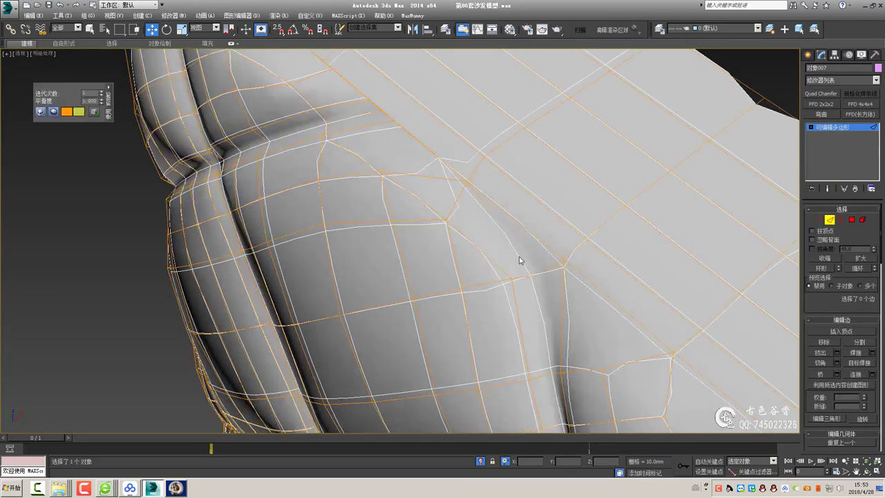
pyautogui.moveTo(520, 257)
pyautogui.keyDown('alt'); pyautogui.mouseDown(button='middle')
pyautogui.moveTo(472, 232)
pyautogui.moveTo(550, 282)
pyautogui.mouseUp(button='middle'); pyautogui.keyUp('alt')
pyautogui.press('1')
pyautogui.scroll(-2, 591, 263)
pyautogui.keyDown('alt'); pyautogui.moveTo(592, 263); pyautogui.dragTo(484, 201, button='middle'); pyautogui.keyUp('alt')
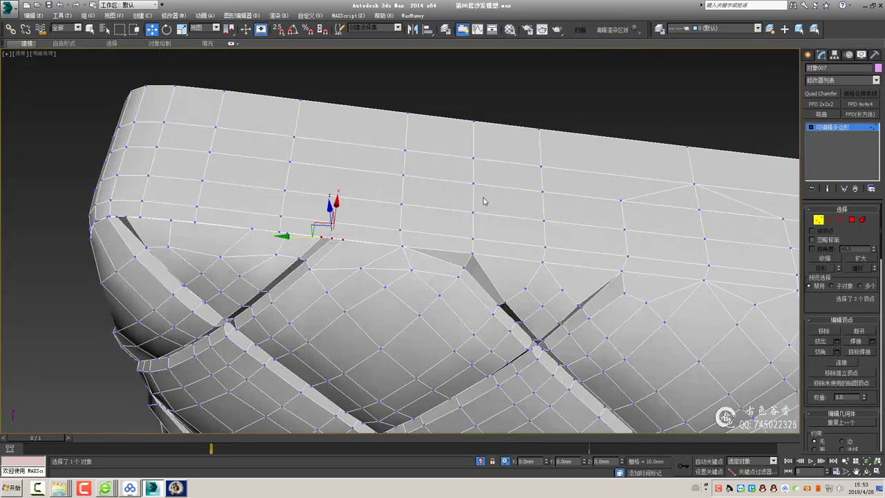
pyautogui.keyDown('ctrl'); pyautogui.click(405, 150); pyautogui.keyUp('ctrl')
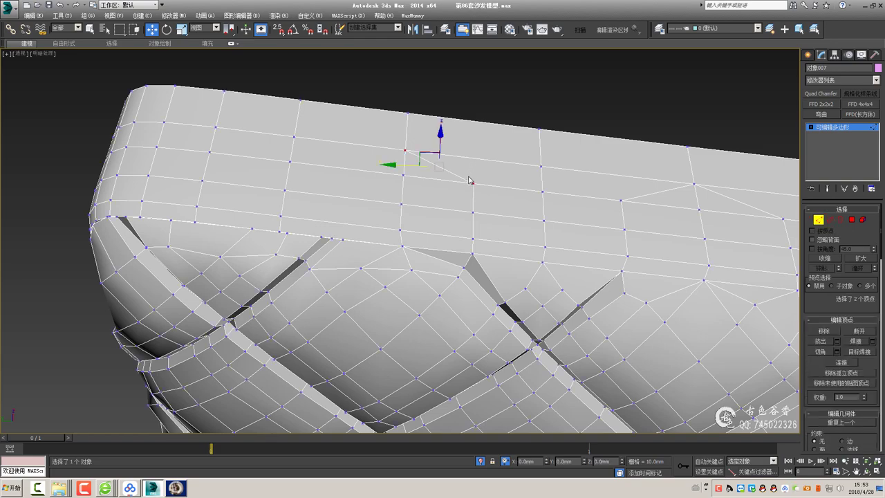
pyautogui.moveTo(352, 208)
pyautogui.mouseDown(button='middle')
pyautogui.moveTo(441, 191)
pyautogui.moveTo(415, 208)
pyautogui.mouseUp(button='middle')
pyautogui.keyDown('ctrl'); pyautogui.moveTo(446, 211); pyautogui.dragTo(394, 230); pyautogui.keyUp('ctrl')
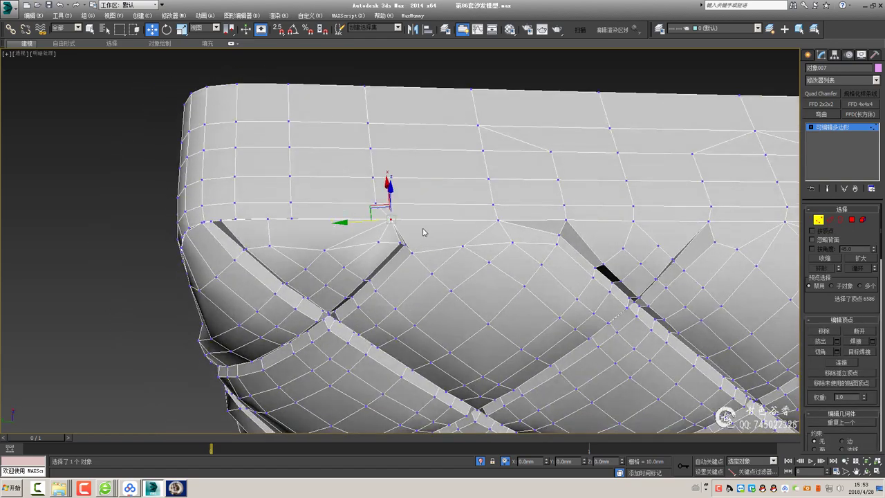
# Select the seam edge at the welded vertex and preview the NURMS-smoothed mesh
pyautogui.moveTo(352, 221)
pyautogui.keyDown('alt'); pyautogui.mouseDown(button='middle')
pyautogui.moveTo(419, 251)
pyautogui.moveTo(318, 218)
pyautogui.moveTo(588, 251)
pyautogui.mouseUp(button='middle'); pyautogui.keyUp('alt')
pyautogui.scroll(2, 304, 211)
pyautogui.press('2')
pyautogui.click(303, 212)
pyautogui.keyDown('alt'); pyautogui.moveTo(774, 159); pyautogui.dragTo(583, 173, button='middle'); pyautogui.keyUp('alt')
pyautogui.click(431, 310)
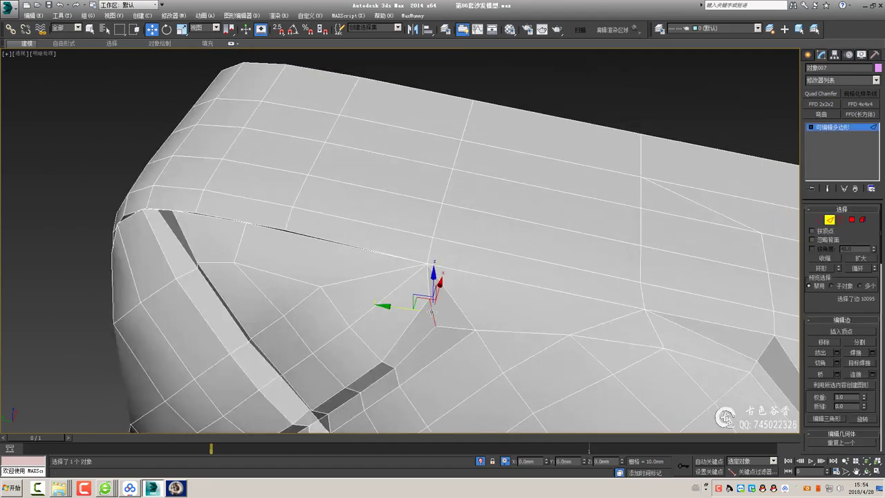
pyautogui.keyDown('alt'); pyautogui.moveTo(431, 311); pyautogui.dragTo(487, 301, button='middle'); pyautogui.keyUp('alt')
pyautogui.hotkey('ctrl', 'q')
# Turn off the smoothed preview and return to vertex mode at the backrest's end corner
pyautogui.keyDown('alt'); pyautogui.moveTo(514, 256); pyautogui.dragTo(489, 293, button='middle'); pyautogui.keyUp('alt')
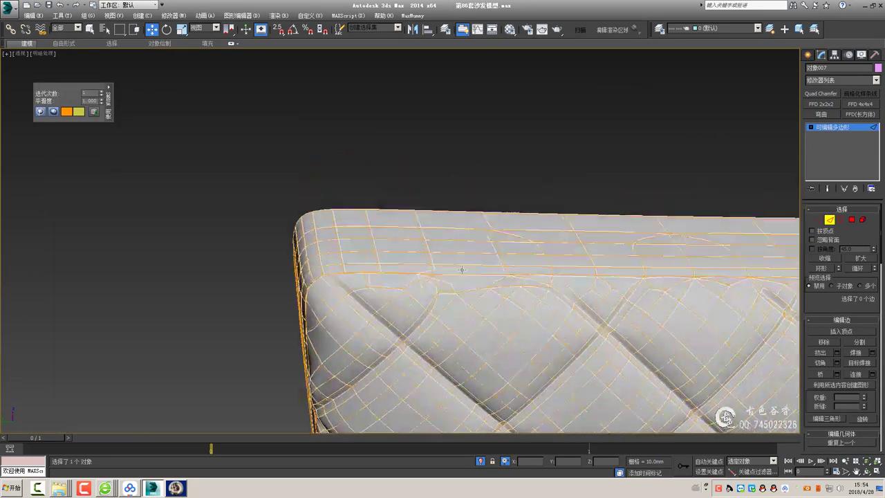
pyautogui.hotkey('ctrl', 'q')
pyautogui.scroll(3, 500, 287)
pyautogui.click(518, 302)
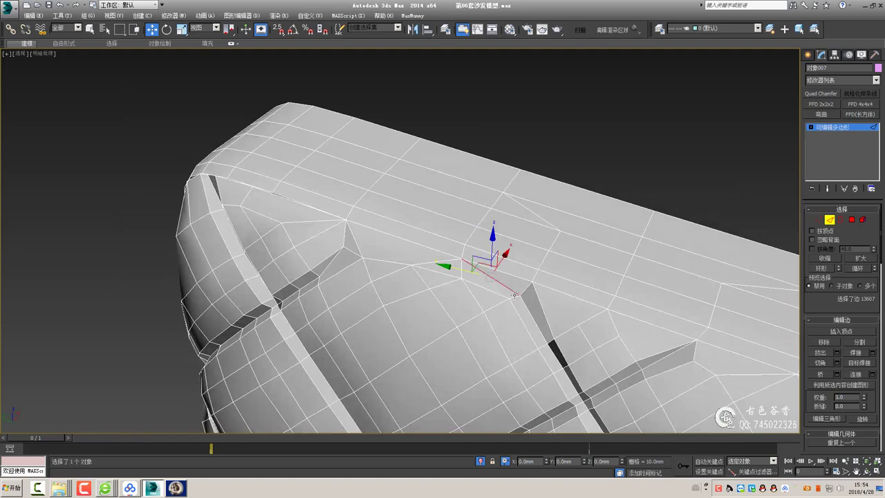
pyautogui.click(494, 284)
pyautogui.hotkey('ctrl', 'q')
pyautogui.hotkey('ctrl', 'q')
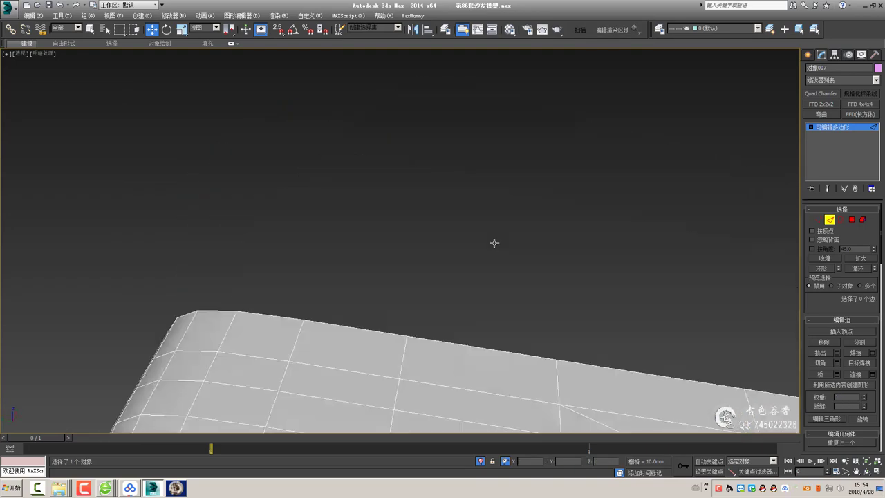
pyautogui.moveTo(494, 243)
pyautogui.mouseDown(button='middle')
pyautogui.moveTo(484, 313)
pyautogui.moveTo(442, 275)
pyautogui.mouseUp(button='middle')
pyautogui.press('1')
pyautogui.hotkey('ctrl', 'a')
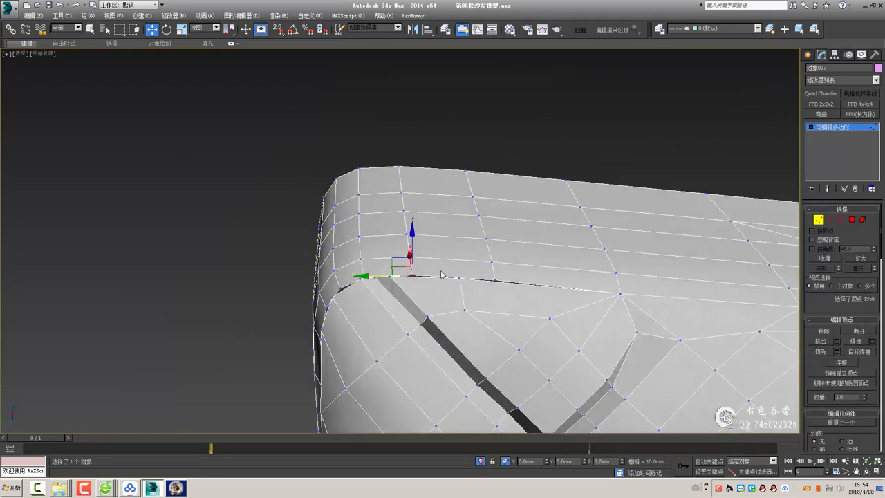
pyautogui.moveTo(506, 309)
pyautogui.keyDown('alt'); pyautogui.mouseDown(button='middle')
pyautogui.moveTo(445, 281)
pyautogui.moveTo(424, 286)
pyautogui.mouseUp(button='middle'); pyautogui.keyUp('alt')
# Target Weld the corner vertex onto its neighbour across the gap
pyautogui.click(382, 276)
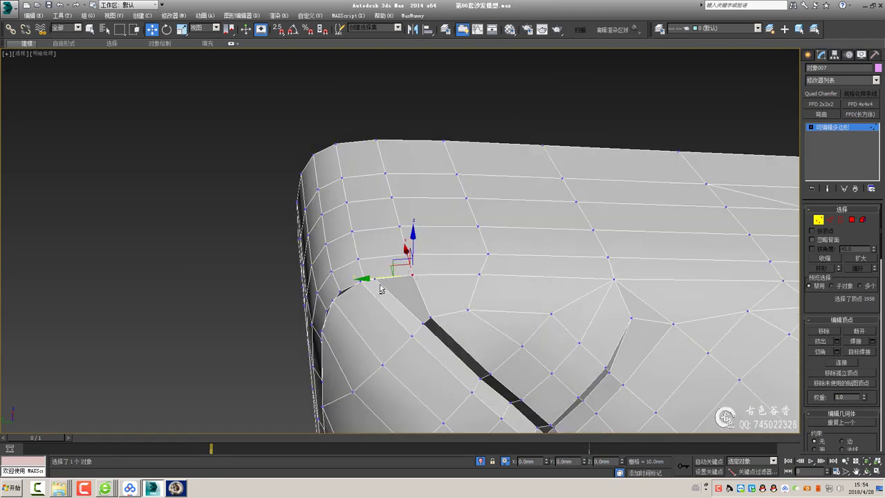
pyautogui.moveTo(383, 276)
pyautogui.keyDown('alt'); pyautogui.mouseDown(button='middle')
pyautogui.moveTo(389, 295)
pyautogui.moveTo(347, 309)
pyautogui.moveTo(356, 330)
pyautogui.moveTo(377, 225)
pyautogui.mouseUp(button='middle'); pyautogui.keyUp('alt')
pyautogui.click(377, 225)
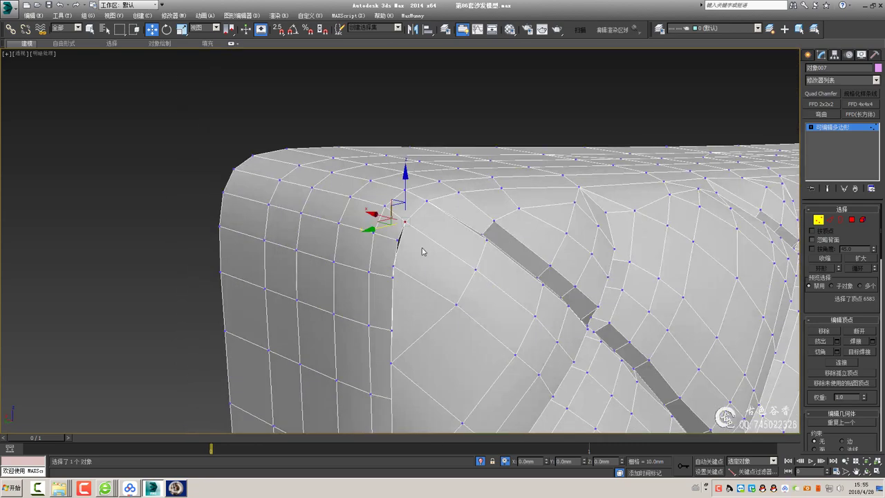
pyautogui.moveTo(423, 251)
pyautogui.keyDown('alt'); pyautogui.mouseDown(button='middle')
pyautogui.moveTo(450, 231)
pyautogui.moveTo(395, 280)
pyautogui.mouseUp(button='middle'); pyautogui.keyUp('alt')
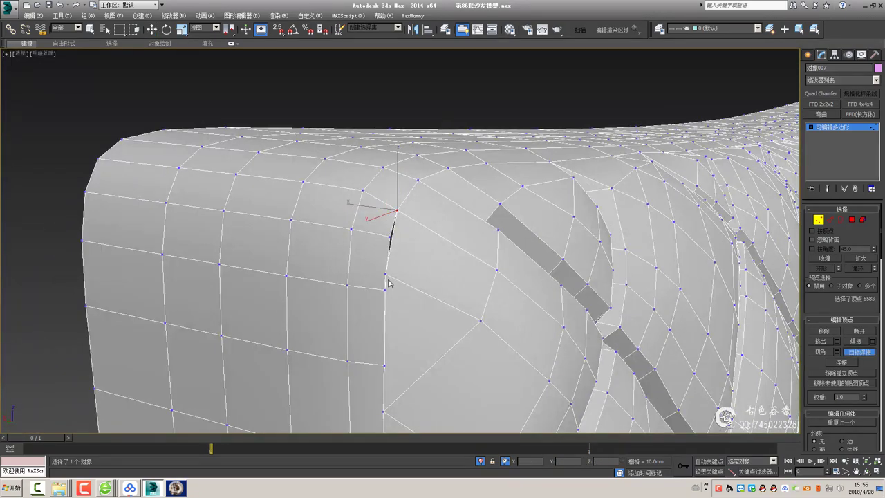
pyautogui.press('w')
pyautogui.keyDown('alt'); pyautogui.moveTo(475, 273); pyautogui.dragTo(405, 280, button='middle'); pyautogui.keyUp('alt')
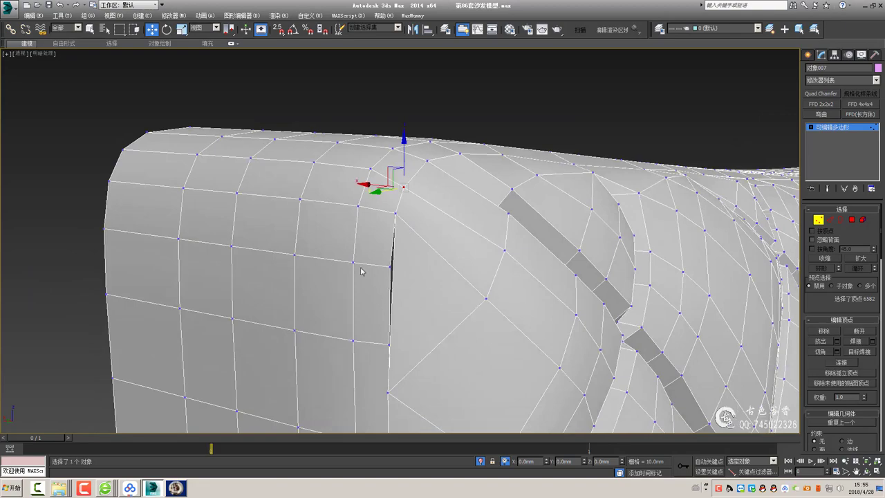
# Select the edge loop running along the side seam
pyautogui.press('2')
pyautogui.click(333, 262)
pyautogui.moveTo(332, 263)
pyautogui.keyDown('alt'); pyautogui.mouseDown(button='middle')
pyautogui.moveTo(394, 274)
pyautogui.moveTo(411, 263)
pyautogui.moveTo(391, 279)
pyautogui.mouseUp(button='middle'); pyautogui.keyUp('alt')
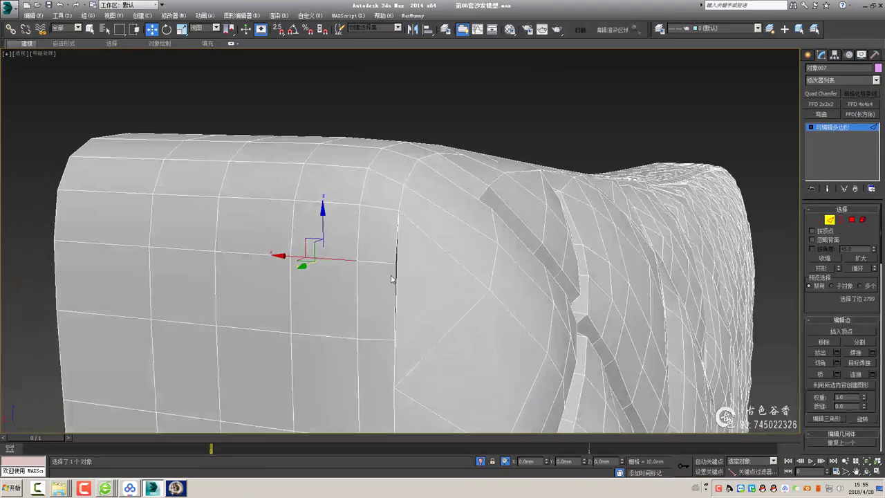
pyautogui.doubleClick(346, 257)
pyautogui.click(345, 257)
pyautogui.press('1')
pyautogui.click(391, 318)
pyautogui.moveTo(411, 326)
pyautogui.keyDown('alt'); pyautogui.mouseDown(button='middle')
pyautogui.moveTo(424, 370)
pyautogui.moveTo(385, 251)
pyautogui.moveTo(369, 263)
pyautogui.moveTo(332, 234)
pyautogui.moveTo(410, 256)
pyautogui.moveTo(394, 253)
pyautogui.moveTo(380, 249)
pyautogui.moveTo(585, 279)
pyautogui.mouseUp(button='middle'); pyautogui.keyUp('alt')
pyautogui.press('2')
pyautogui.doubleClick(332, 233)
pyautogui.scroll(-3, 410, 255)
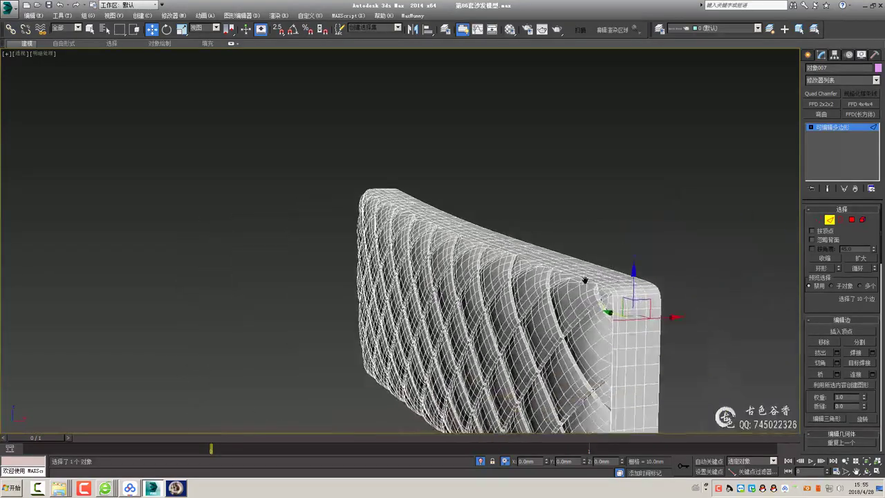
# Delete the corner face at the backrest's other end, leaving a hole
pyautogui.scroll(3, 585, 279)
pyautogui.scroll(-3, 619, 324)
pyautogui.keyDown('alt'); pyautogui.moveTo(618, 312); pyautogui.dragTo(632, 306, button='middle'); pyautogui.keyUp('alt')
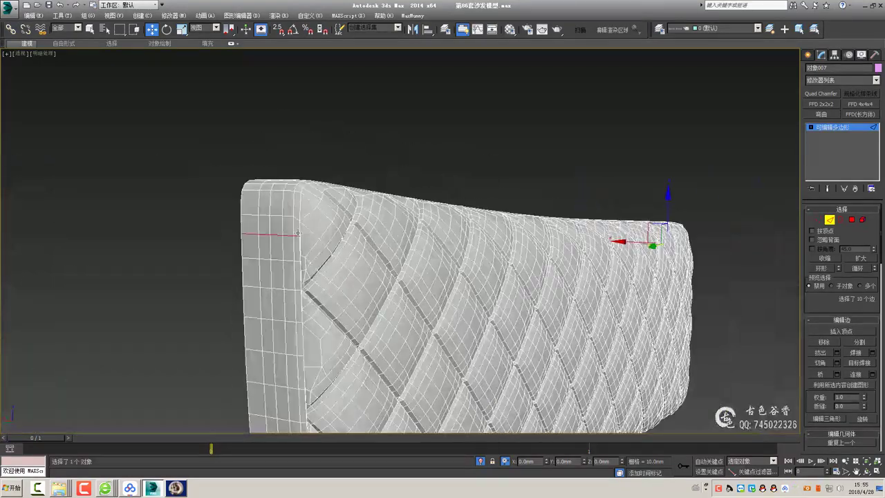
pyautogui.scroll(4, 632, 306)
pyautogui.press('1')
pyautogui.moveTo(293, 274); pyautogui.dragTo(314, 306)
pyautogui.scroll(3, 376, 246)
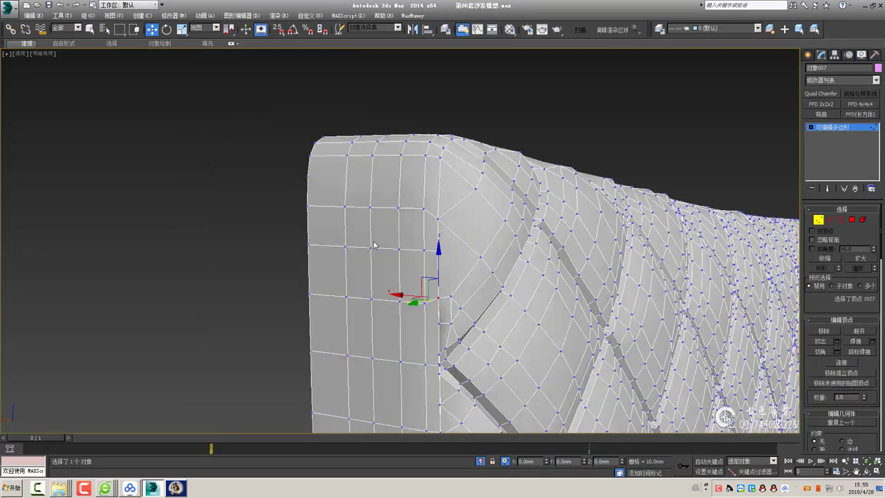
pyautogui.scroll(3, 352, 247)
pyautogui.press('2')
pyautogui.press('4')
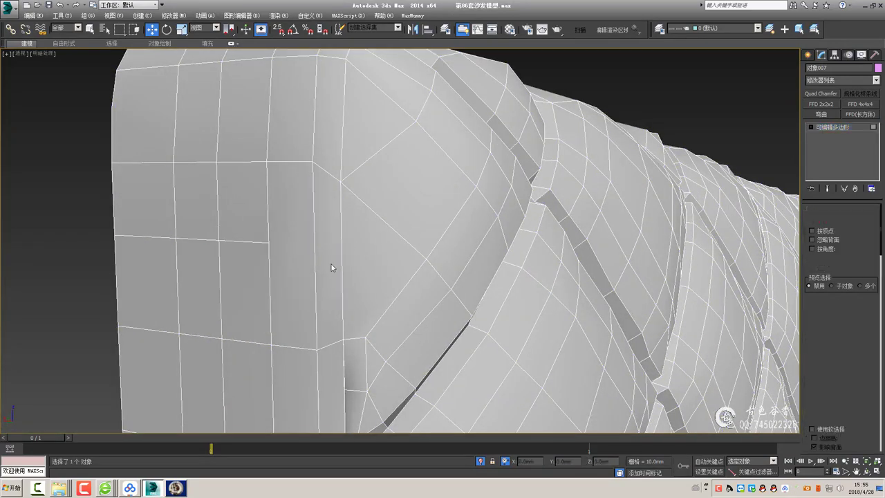
pyautogui.click(332, 269)
pyautogui.press('Delete')
# Inspect the hole's border and the narrow face beside it
pyautogui.press('3')
pyautogui.click(341, 290)
pyautogui.moveTo(321, 329); pyautogui.dragTo(321, 287, button='middle')
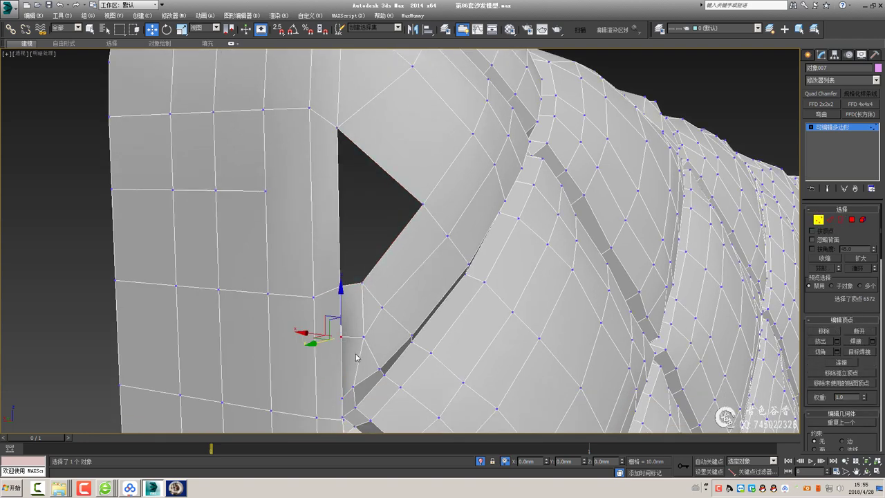
pyautogui.press('2')
pyautogui.click(342, 330)
pyautogui.press('1')
pyautogui.scroll(-2, 365, 336)
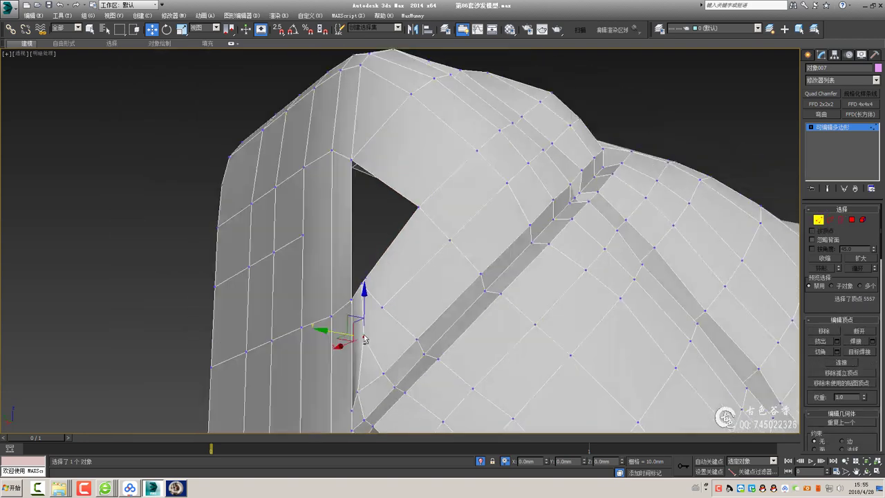
pyautogui.scroll(-1, 377, 315)
pyautogui.press('4')
pyautogui.click(355, 342)
pyautogui.keyDown('alt'); pyautogui.moveTo(355, 342); pyautogui.dragTo(388, 362, button='middle'); pyautogui.keyUp('alt')
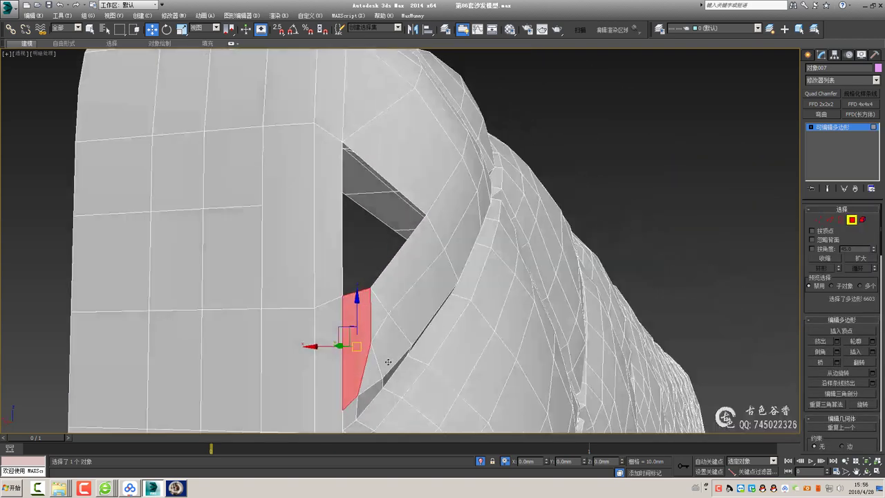
# Select the four-edge open border of the hole
pyautogui.press('1')
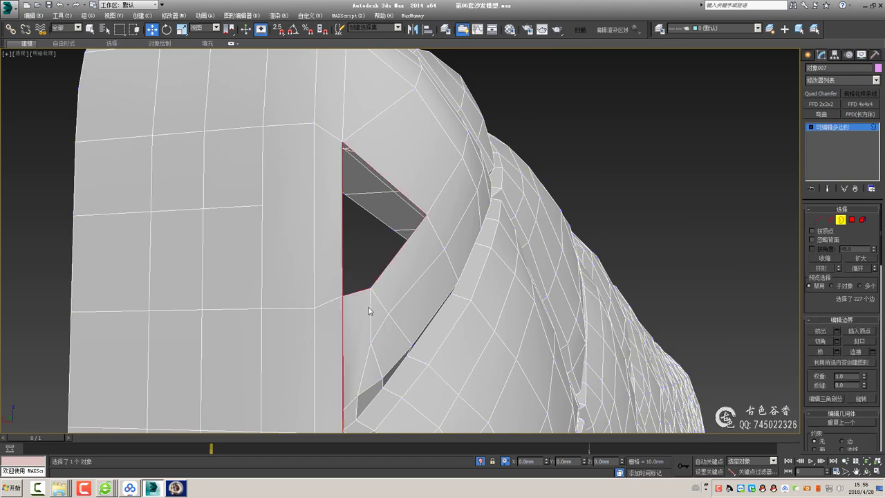
pyautogui.moveTo(375, 281)
pyautogui.keyDown('alt'); pyautogui.mouseDown(button='middle')
pyautogui.moveTo(359, 346)
pyautogui.moveTo(378, 355)
pyautogui.mouseUp(button='middle'); pyautogui.keyUp('alt')
pyautogui.scroll(3, 359, 364)
pyautogui.press('2')
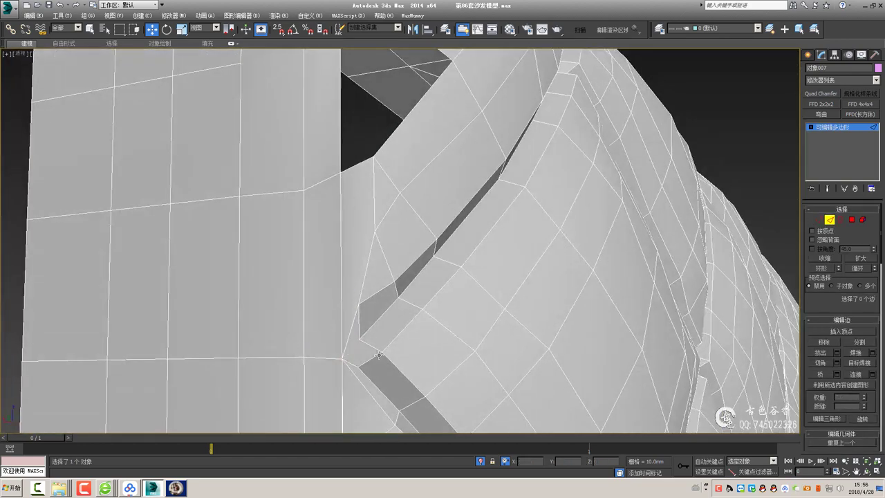
pyautogui.press('1')
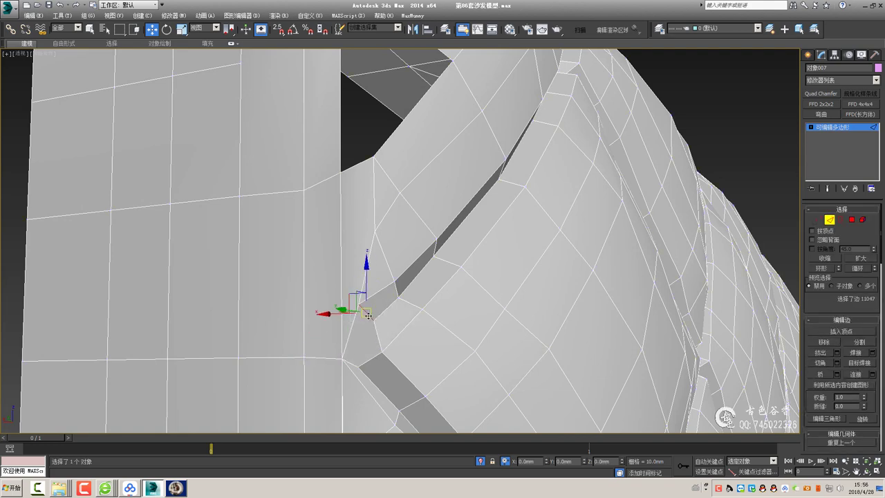
pyautogui.press('2')
pyautogui.scroll(2, 380, 328)
pyautogui.moveTo(380, 328); pyautogui.dragTo(400, 270, button='middle')
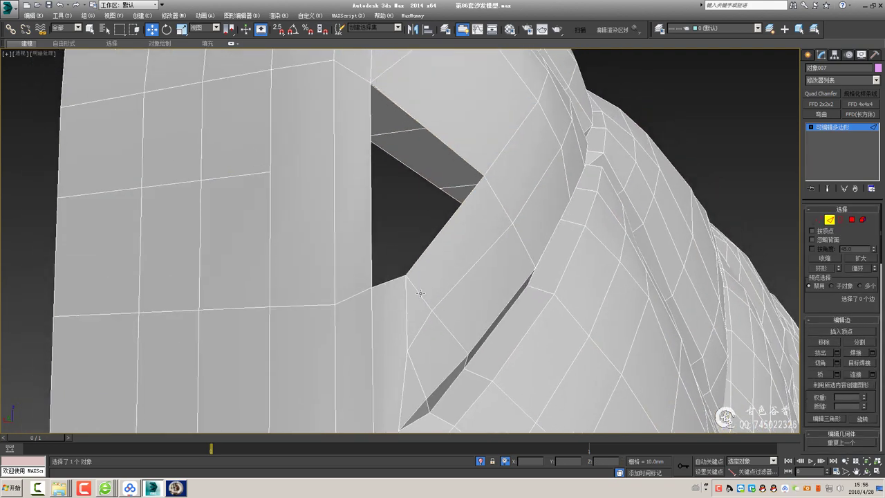
pyautogui.click(415, 263)
pyautogui.press('3')
pyautogui.click(421, 254)
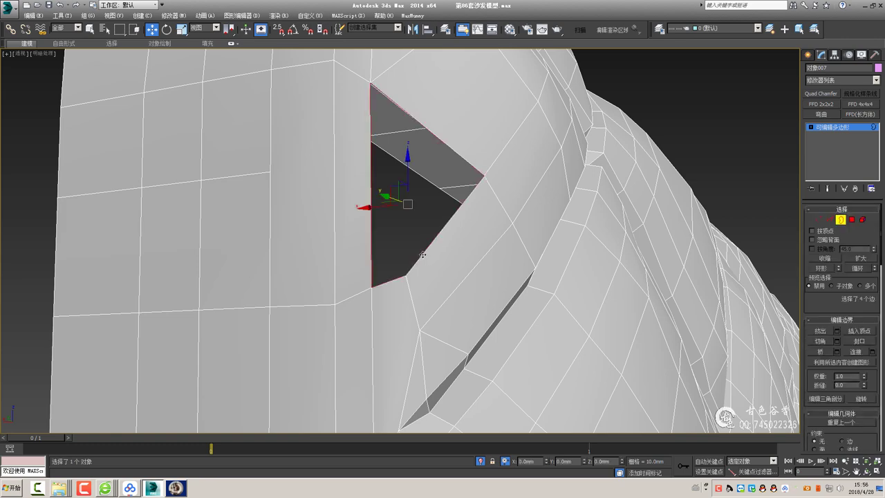
# Connect the two chosen vertices with a new diagonal edge across the face
pyautogui.press('q')
pyautogui.keyDown('alt'); pyautogui.moveTo(421, 254); pyautogui.dragTo(359, 207, button='middle'); pyautogui.keyUp('alt')
pyautogui.press('1')
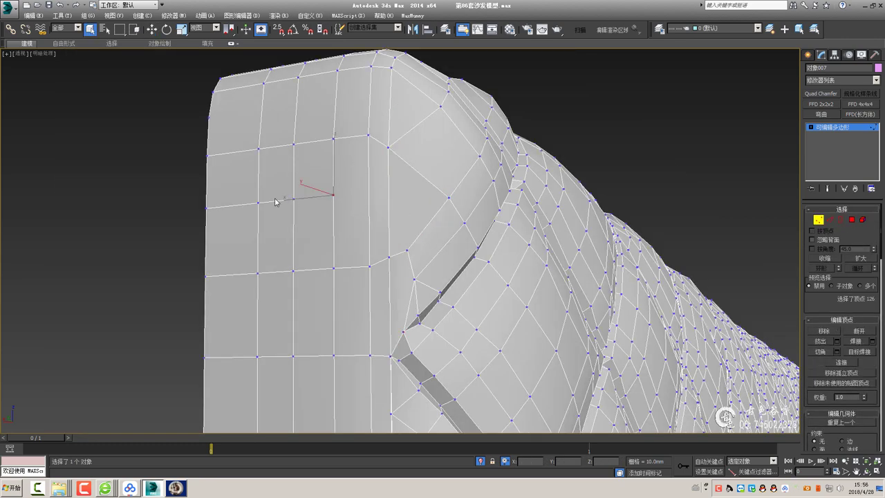
pyautogui.hotkey('ctrl', 'shift', 'e')
pyautogui.press('2')
pyautogui.click(307, 200)
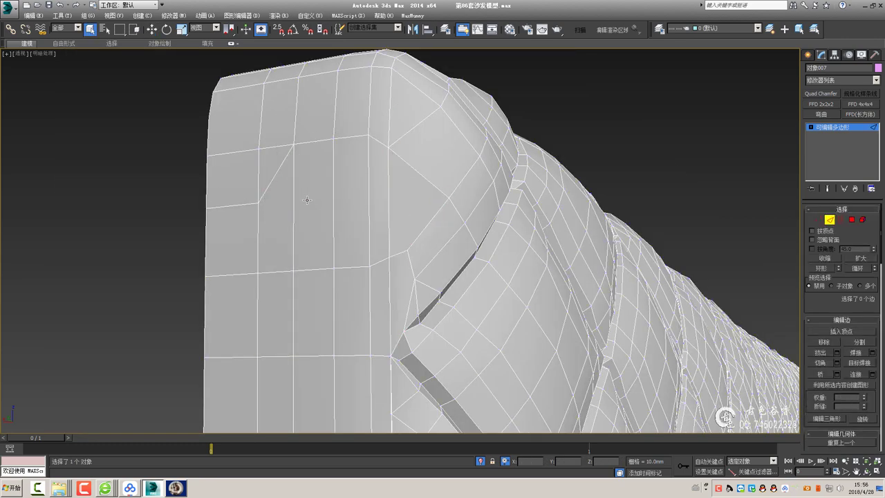
pyautogui.scroll(3, 307, 200)
pyautogui.scroll(2, 381, 200)
pyautogui.press('1')
pyautogui.scroll(2, 380, 269)
# Zoom in on the seam, then select its two vertices and the side-panel edge loop
pyautogui.moveTo(425, 340); pyautogui.dragTo(415, 161, button='middle')
pyautogui.press('2')
pyautogui.scroll(2, 405, 144)
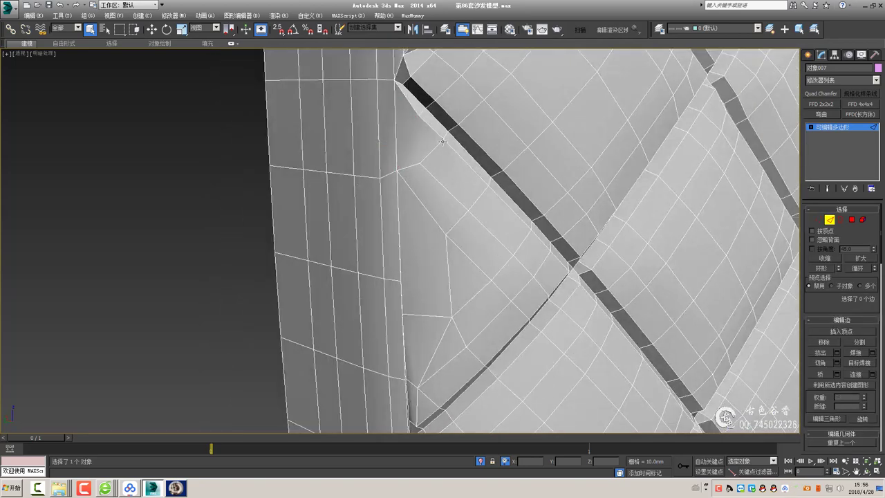
pyautogui.scroll(-2, 440, 123)
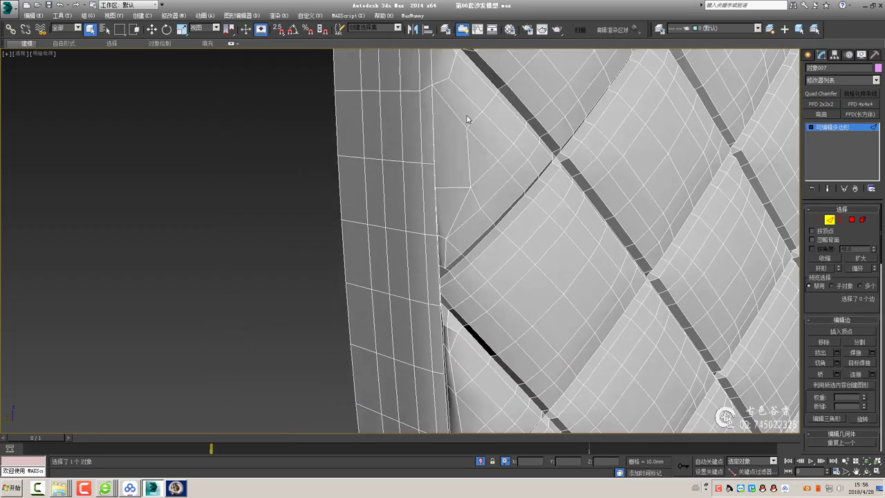
pyautogui.scroll(-1, 457, 131)
pyautogui.press('1')
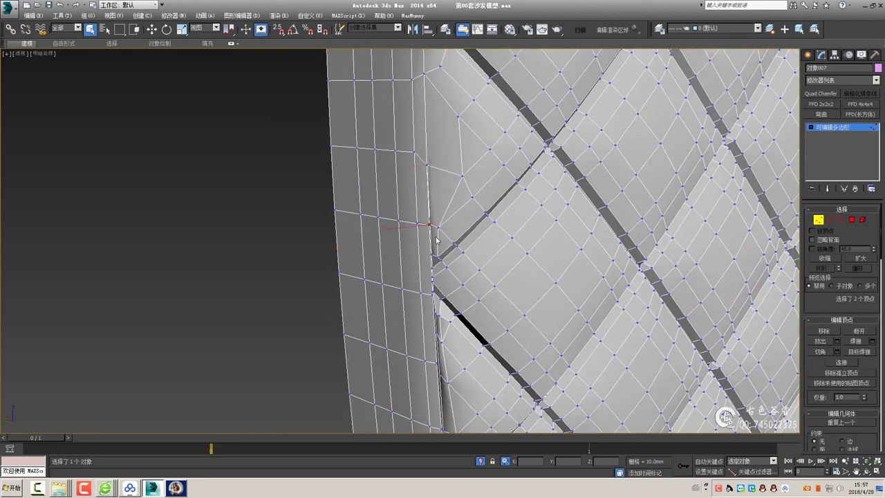
pyautogui.scroll(2, 436, 272)
pyautogui.scroll(2, 436, 272)
pyautogui.moveTo(419, 275); pyautogui.dragTo(438, 305)
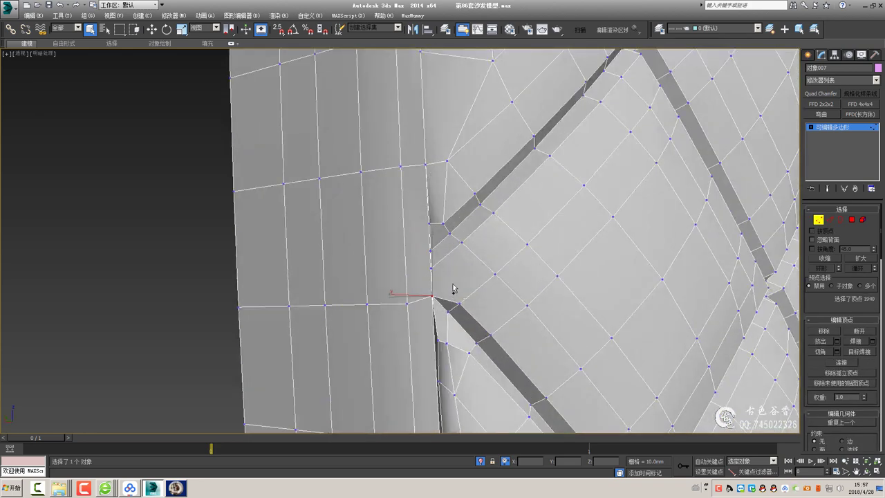
pyautogui.press('2')
pyautogui.moveTo(415, 242); pyautogui.dragTo(207, 245)
pyautogui.hotkey('ctrl', 'shift', 'e')
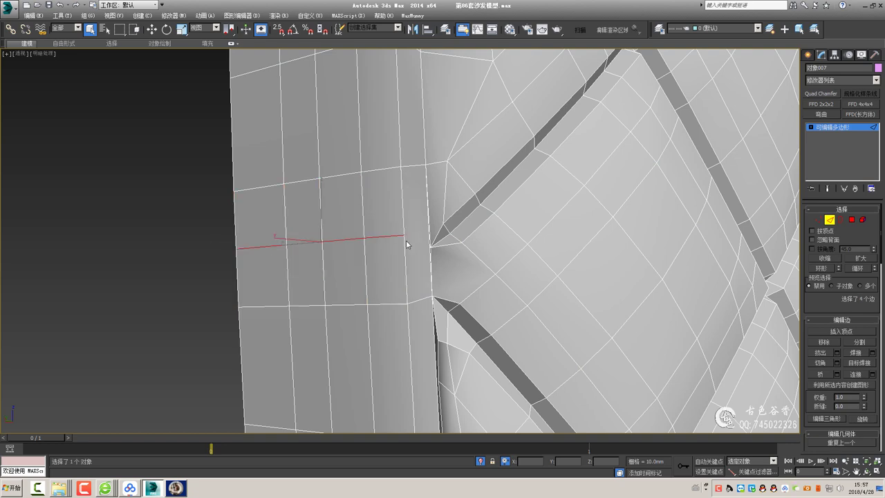
pyautogui.press('1')
pyautogui.click(431, 247)
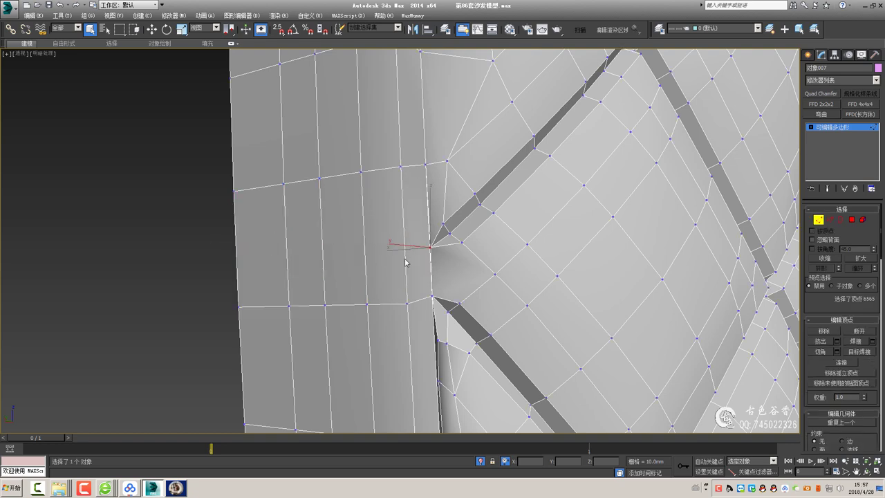
# Move the seam vertices at the strap corner onto their neighbouring vertices
pyautogui.press('2')
pyautogui.press('1')
pyautogui.moveTo(430, 247); pyautogui.dragTo(443, 235)
pyautogui.press('2')
pyautogui.click(443, 236)
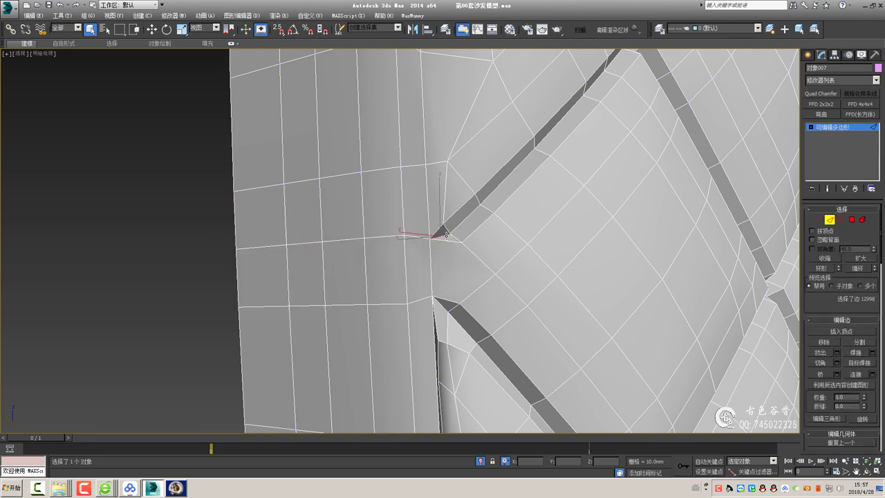
pyautogui.keyDown('alt'); pyautogui.moveTo(446, 236); pyautogui.dragTo(473, 251, button='middle'); pyautogui.keyUp('alt')
pyautogui.press('1')
pyautogui.click(450, 234)
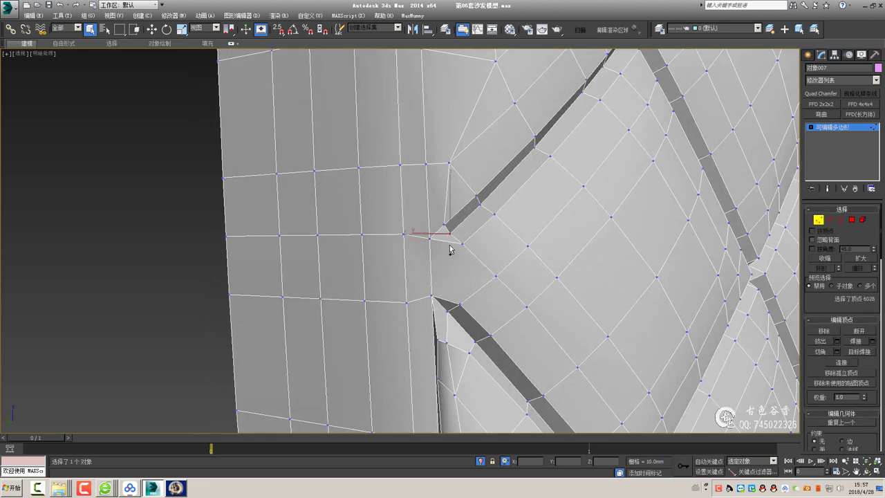
pyautogui.moveTo(449, 233); pyautogui.dragTo(445, 225)
pyautogui.press('2')
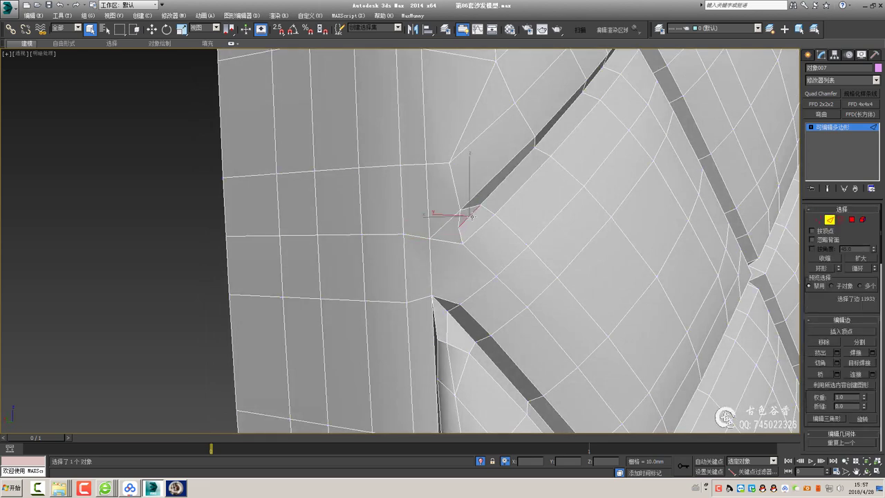
pyautogui.press('1')
# Target Weld the seam vertices onto their partners, upper onto lower
pyautogui.moveTo(486, 238); pyautogui.dragTo(443, 249, button='middle')
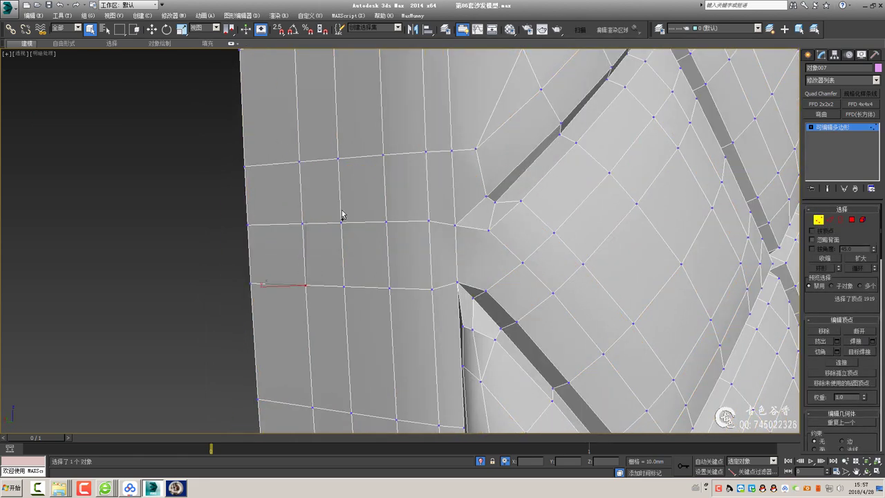
pyautogui.keyDown('ctrl'); pyautogui.click(303, 224); pyautogui.keyUp('ctrl')
pyautogui.keyDown('alt'); pyautogui.moveTo(304, 228); pyautogui.dragTo(440, 381, button='middle'); pyautogui.keyUp('alt')
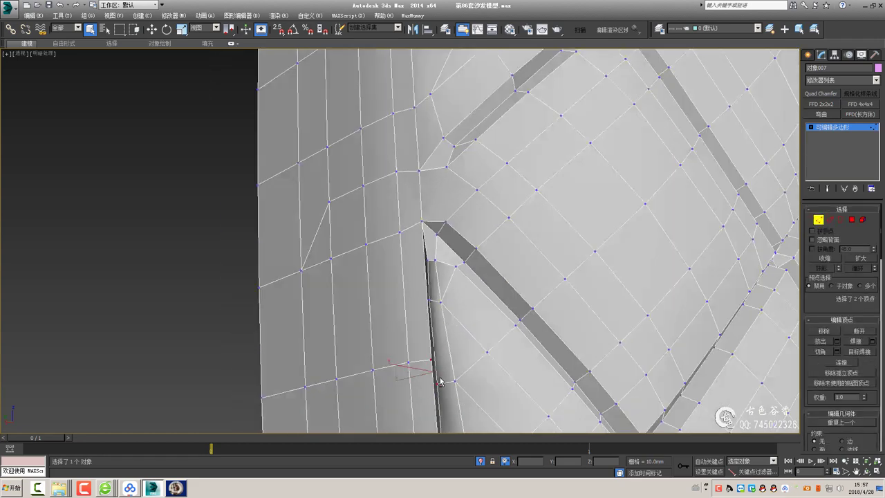
pyautogui.scroll(-3, 440, 380)
pyautogui.scroll(3, 440, 360)
pyautogui.hotkey('ctrl', 'shift', 'w')
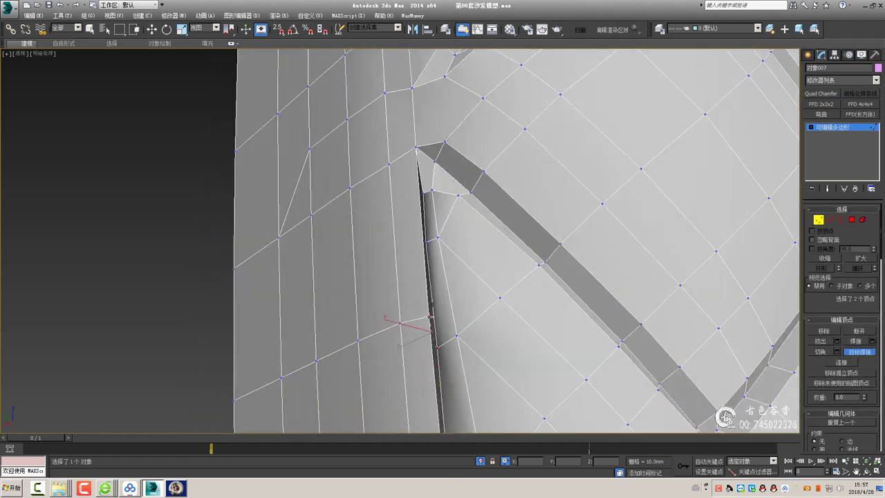
pyautogui.moveTo(430, 317); pyautogui.dragTo(419, 235)
pyautogui.rightClick(419, 238)
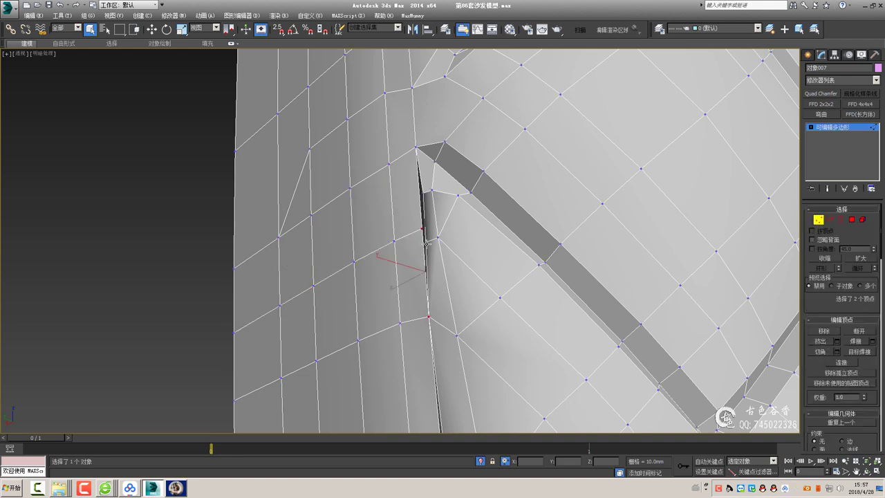
pyautogui.moveTo(424, 230); pyautogui.dragTo(429, 317)
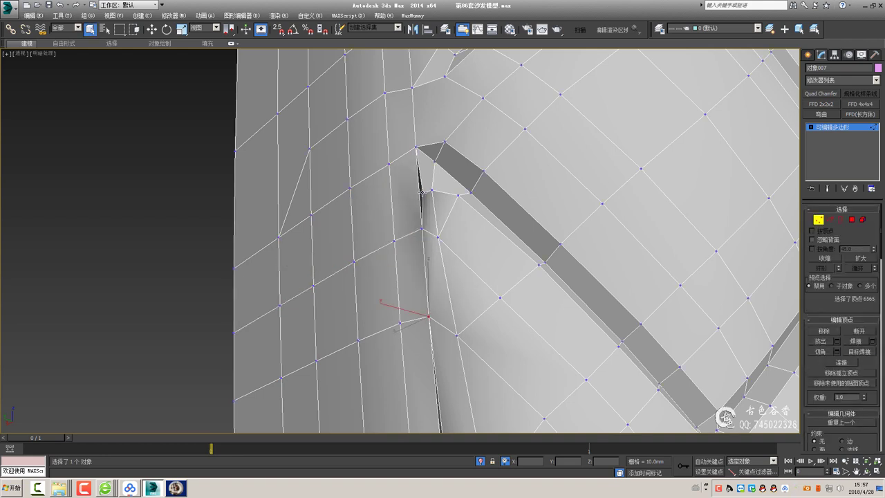
# Delete the stray face at the seam
pyautogui.press('2')
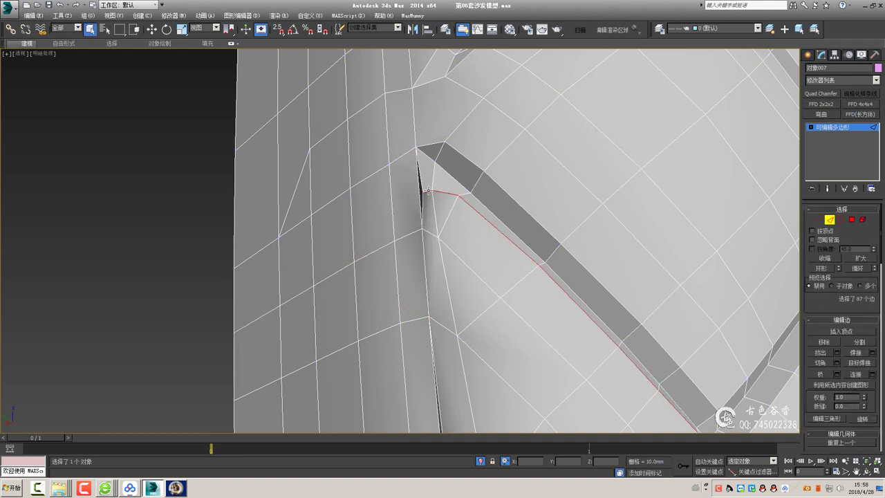
pyautogui.press('1')
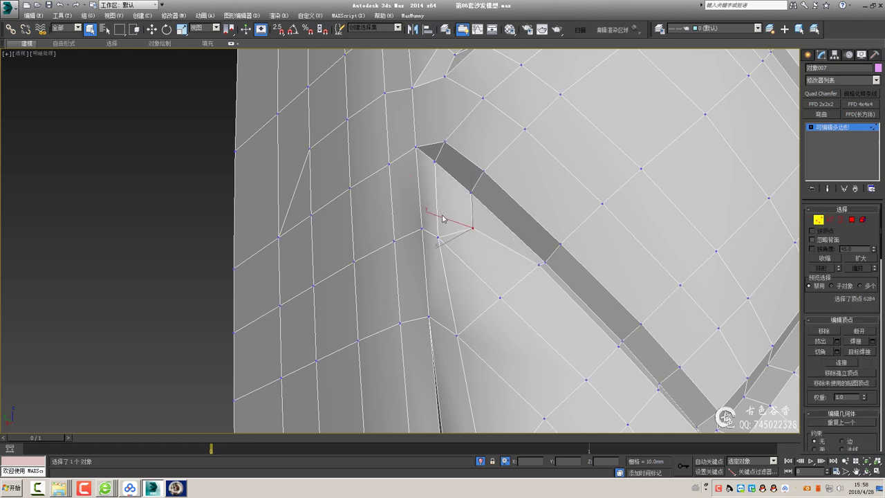
pyautogui.press('4')
pyautogui.press('Delete')
pyautogui.press('3')
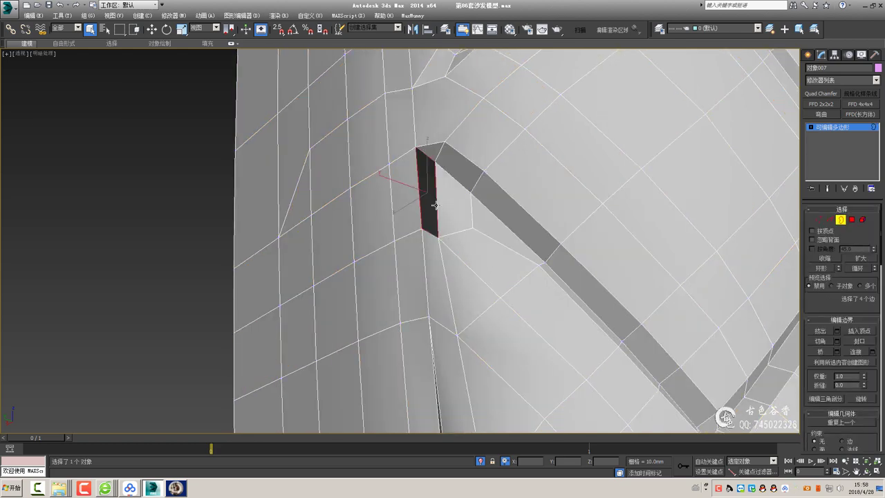
# Select the vertices around the new hole beside the seam
pyautogui.keyDown('alt'); pyautogui.moveTo(484, 242); pyautogui.dragTo(415, 291, button='middle'); pyautogui.keyUp('alt')
pyautogui.press('1')
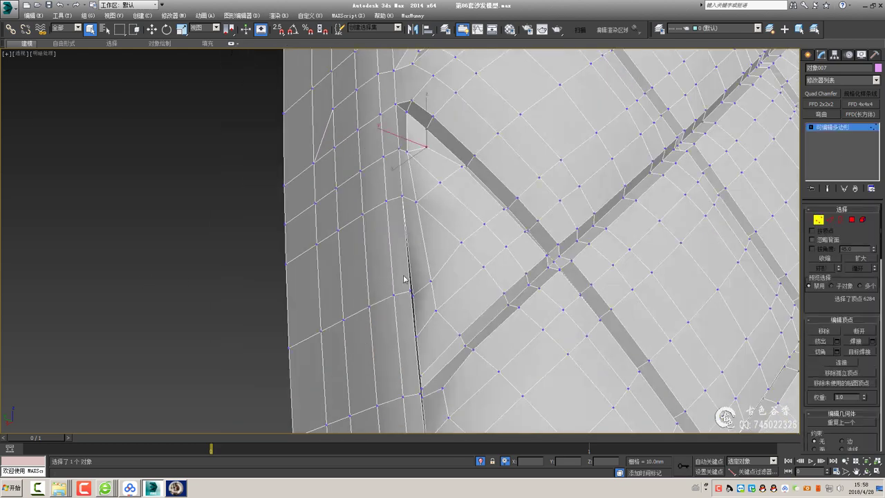
pyautogui.click(411, 292)
pyautogui.scroll(2, 420, 330)
pyautogui.scroll(2, 419, 332)
pyautogui.scroll(2, 415, 334)
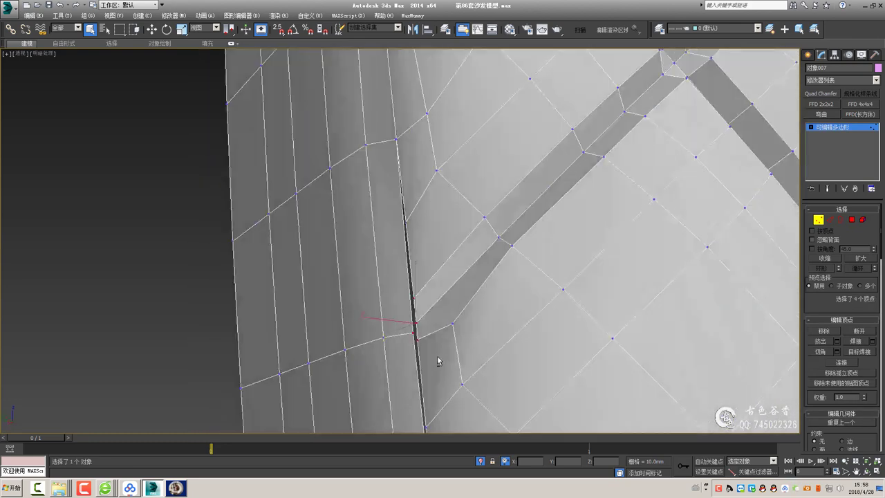
pyautogui.click(414, 325)
# Orbit out and check the remaining seam vertices on the cushion
pyautogui.keyDown('alt'); pyautogui.moveTo(410, 336); pyautogui.dragTo(411, 277, button='middle'); pyautogui.keyUp('alt')
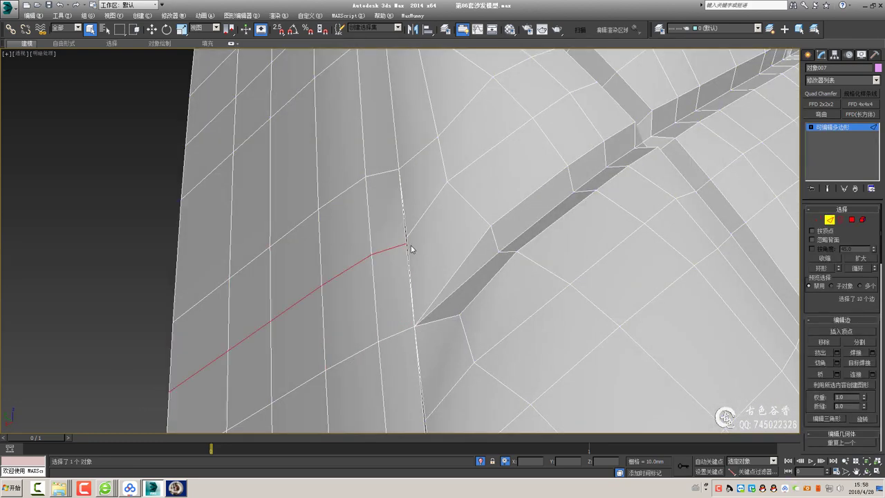
pyautogui.click(407, 240)
pyautogui.press('2')
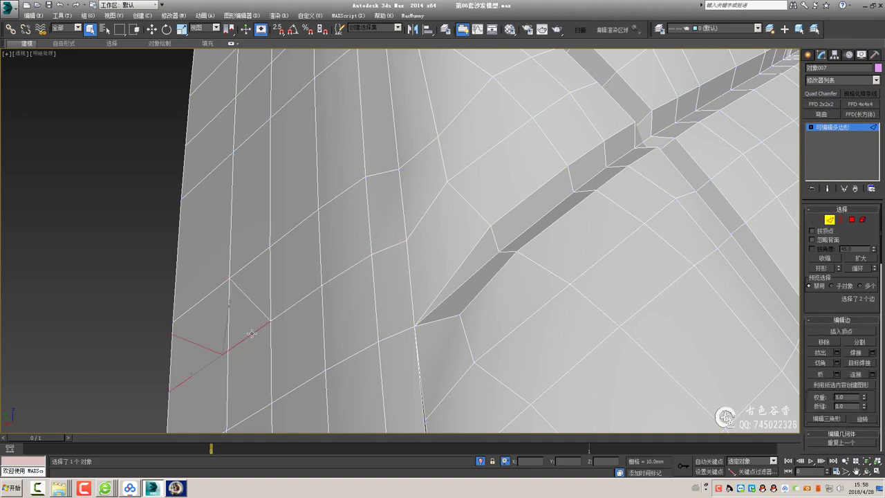
pyautogui.moveTo(282, 341)
pyautogui.keyDown('alt'); pyautogui.mouseDown(button='middle')
pyautogui.moveTo(427, 231)
pyautogui.moveTo(415, 182)
pyautogui.moveTo(480, 203)
pyautogui.mouseUp(button='middle'); pyautogui.keyUp('alt')
pyautogui.press('1')
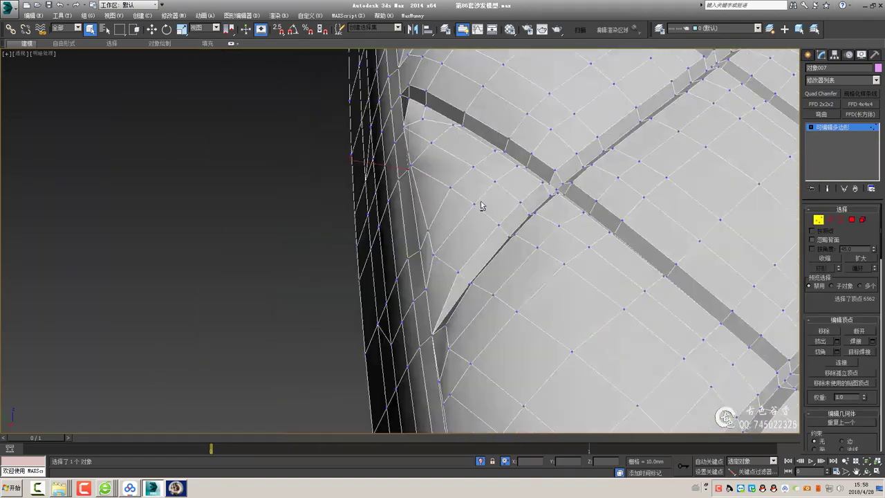
pyautogui.click(429, 166)
pyautogui.moveTo(416, 172)
pyautogui.keyDown('alt'); pyautogui.mouseDown(button='middle')
pyautogui.moveTo(517, 173)
pyautogui.moveTo(424, 181)
pyautogui.moveTo(432, 204)
pyautogui.moveTo(400, 188)
pyautogui.moveTo(429, 207)
pyautogui.moveTo(440, 231)
pyautogui.mouseUp(button='middle'); pyautogui.keyUp('alt')
pyautogui.click(423, 181)
# Inspect the corner vertices and edges on the cushion's side face
pyautogui.scroll(-5, 441, 231)
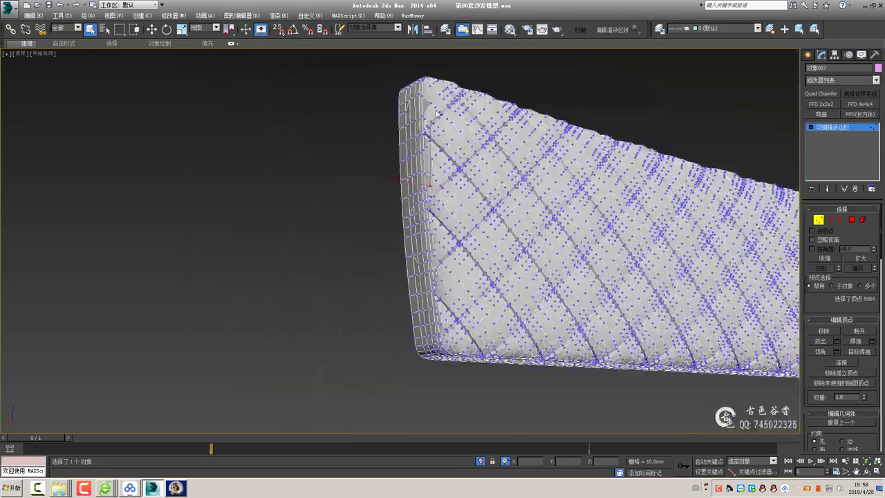
pyautogui.scroll(5, 404, 181)
pyautogui.keyDown('alt'); pyautogui.moveTo(405, 181); pyautogui.dragTo(426, 146, button='middle'); pyautogui.keyUp('alt')
pyautogui.click(426, 146)
pyautogui.moveTo(431, 114)
pyautogui.keyDown('alt'); pyautogui.mouseDown(button='middle')
pyautogui.moveTo(427, 215)
pyautogui.moveTo(443, 194)
pyautogui.mouseUp(button='middle'); pyautogui.keyUp('alt')
pyautogui.press('2')
pyautogui.scroll(3, 450, 174)
pyautogui.scroll(4, 417, 148)
pyautogui.click(417, 147)
pyautogui.moveTo(416, 147)
pyautogui.keyDown('alt'); pyautogui.mouseDown(button='middle')
pyautogui.moveTo(433, 205)
pyautogui.moveTo(420, 191)
pyautogui.moveTo(429, 187)
pyautogui.moveTo(461, 212)
pyautogui.mouseUp(button='middle'); pyautogui.keyUp('alt')
pyautogui.press('1')
pyautogui.click(407, 188)
pyautogui.scroll(2, 434, 204)
pyautogui.click(419, 199)
# Preview smoothing briefly, then select the corner edge, corner vertex and strap-end vertex
pyautogui.hotkey('ctrl', 'BackSpace')
pyautogui.hotkey('ctrl', 'BackSpace')
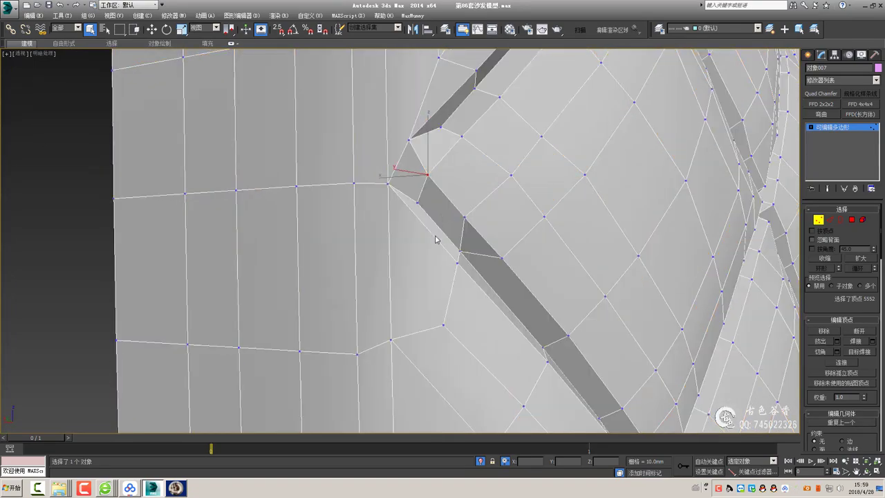
pyautogui.hotkey('ctrl', 'BackSpace')
pyautogui.hotkey('ctrl', 'BackSpace')
pyautogui.scroll(-2, 443, 298)
pyautogui.moveTo(443, 299)
pyautogui.keyDown('alt'); pyautogui.mouseDown(button='middle')
pyautogui.moveTo(429, 355)
pyautogui.moveTo(406, 220)
pyautogui.mouseUp(button='middle'); pyautogui.keyUp('alt')
pyautogui.scroll(2, 407, 220)
pyautogui.press('2')
pyautogui.click(388, 301)
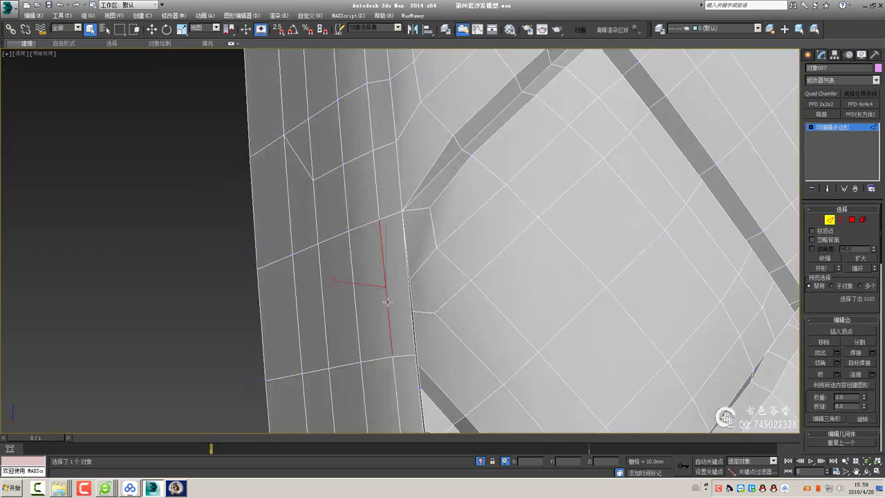
pyautogui.press('1')
pyautogui.click(412, 282)
pyautogui.moveTo(427, 314); pyautogui.dragTo(392, 273, button='middle')
pyautogui.moveTo(397, 328)
pyautogui.keyDown('alt'); pyautogui.mouseDown(button='middle')
pyautogui.moveTo(419, 332)
pyautogui.moveTo(376, 339)
pyautogui.moveTo(381, 159)
pyautogui.moveTo(409, 142)
pyautogui.moveTo(381, 143)
pyautogui.moveTo(450, 173)
pyautogui.moveTo(335, 111)
pyautogui.mouseUp(button='middle'); pyautogui.keyUp('alt')
pyautogui.moveTo(335, 111); pyautogui.dragTo(386, 137)
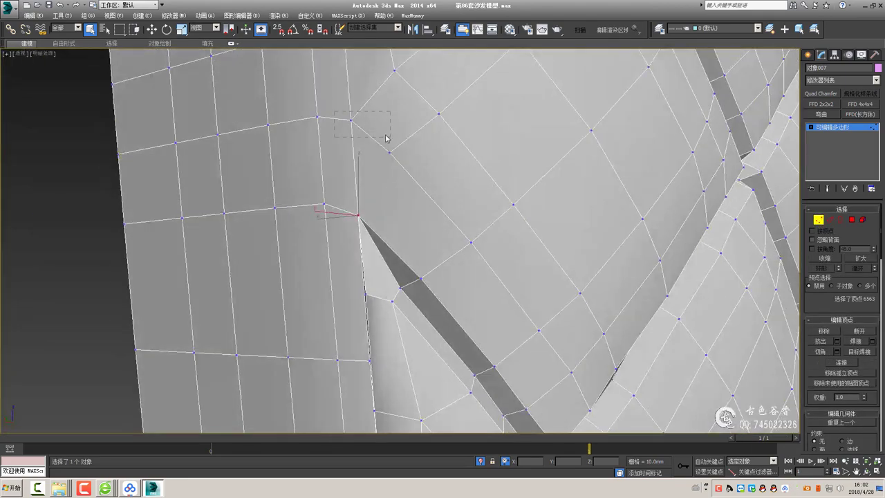
# Collapse the two overlapping vertices at the strap gap's tip into one
pyautogui.keyDown('alt'); pyautogui.moveTo(454, 141); pyautogui.dragTo(415, 196, button='middle'); pyautogui.keyUp('alt')
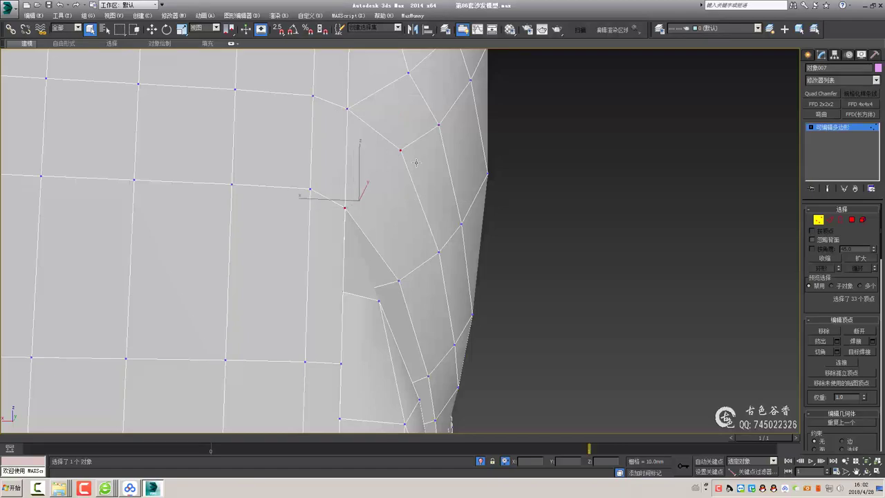
pyautogui.scroll(-5, 417, 163)
pyautogui.keyDown('alt'); pyautogui.moveTo(416, 163); pyautogui.dragTo(373, 207, button='middle'); pyautogui.keyUp('alt')
pyautogui.keyDown('alt'); pyautogui.moveTo(441, 269); pyautogui.dragTo(460, 202, button='middle'); pyautogui.keyUp('alt')
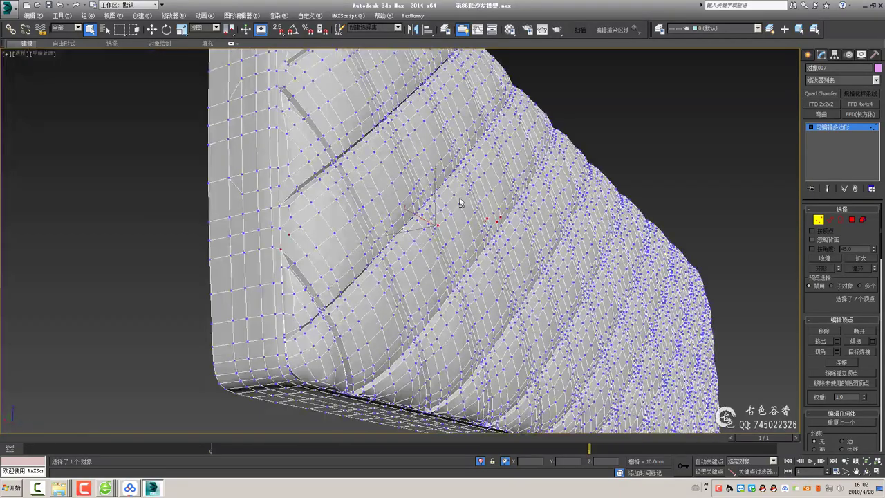
pyautogui.scroll(3, 309, 243)
pyautogui.moveTo(447, 275)
pyautogui.keyDown('alt'); pyautogui.mouseDown(button='middle')
pyautogui.moveTo(492, 277)
pyautogui.moveTo(480, 233)
pyautogui.moveTo(489, 233)
pyautogui.mouseUp(button='middle'); pyautogui.keyUp('alt')
pyautogui.scroll(2, 495, 242)
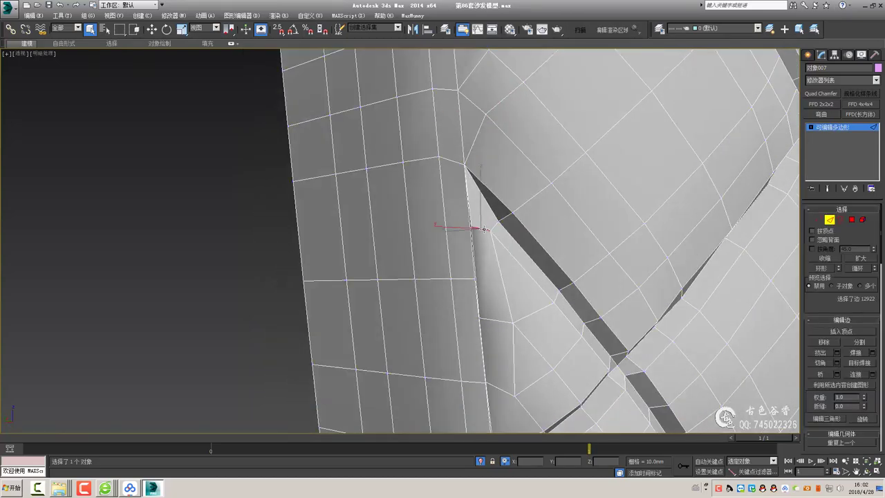
pyautogui.click(491, 233)
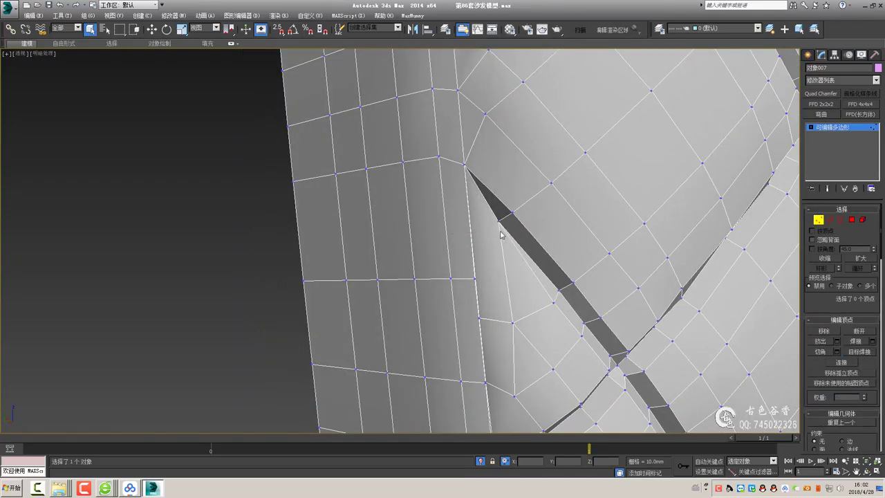
pyautogui.hotkey('ctrl', 'alt', 'c')
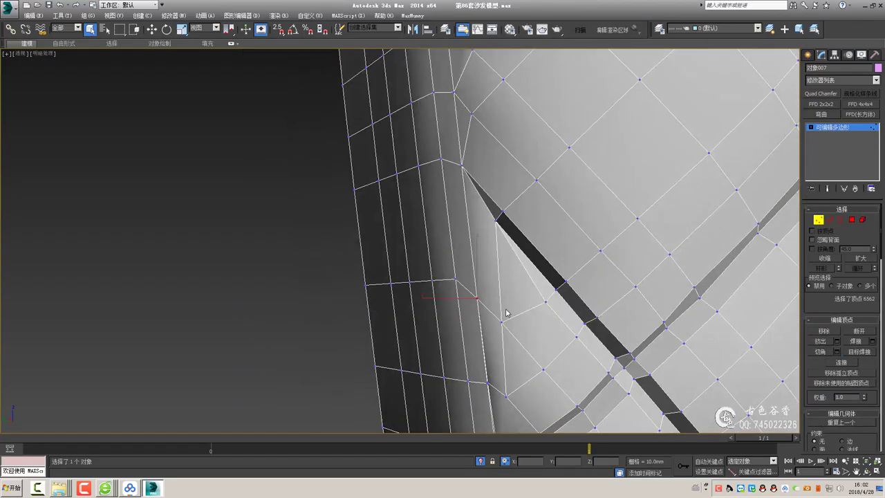
# Inspect the merged vertex and the neighbouring vertices along the gap
pyautogui.moveTo(506, 311)
pyautogui.keyDown('alt'); pyautogui.mouseDown(button='middle')
pyautogui.moveTo(520, 320)
pyautogui.moveTo(475, 293)
pyautogui.moveTo(508, 302)
pyautogui.moveTo(484, 267)
pyautogui.mouseUp(button='middle'); pyautogui.keyUp('alt')
pyautogui.click(477, 235)
pyautogui.scroll(3, 472, 196)
pyautogui.moveTo(472, 197)
pyautogui.keyDown('alt'); pyautogui.mouseDown(button='middle')
pyautogui.moveTo(417, 168)
pyautogui.moveTo(467, 164)
pyautogui.moveTo(444, 181)
pyautogui.mouseUp(button='middle'); pyautogui.keyUp('alt')
pyautogui.click(417, 168)
pyautogui.scroll(-4, 444, 182)
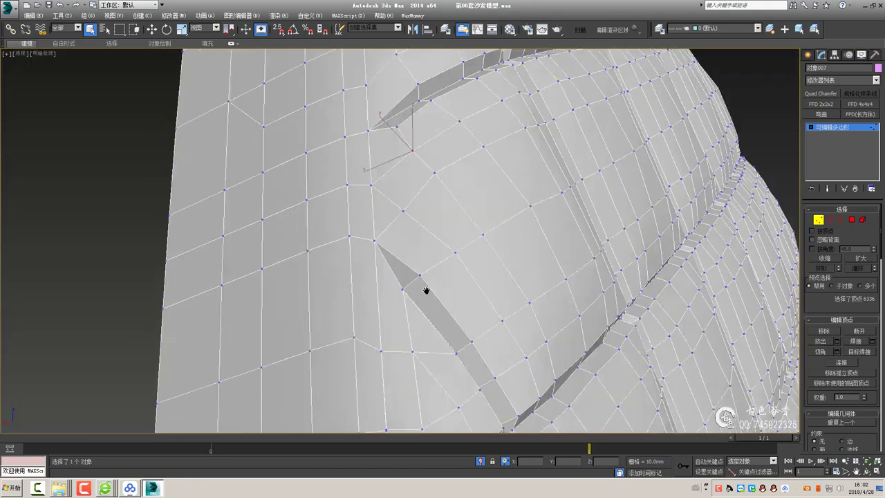
pyautogui.keyDown('alt'); pyautogui.moveTo(423, 290); pyautogui.dragTo(366, 237, button='middle'); pyautogui.keyUp('alt')
pyautogui.click(367, 238)
pyautogui.moveTo(405, 290); pyautogui.dragTo(387, 269, button='middle')
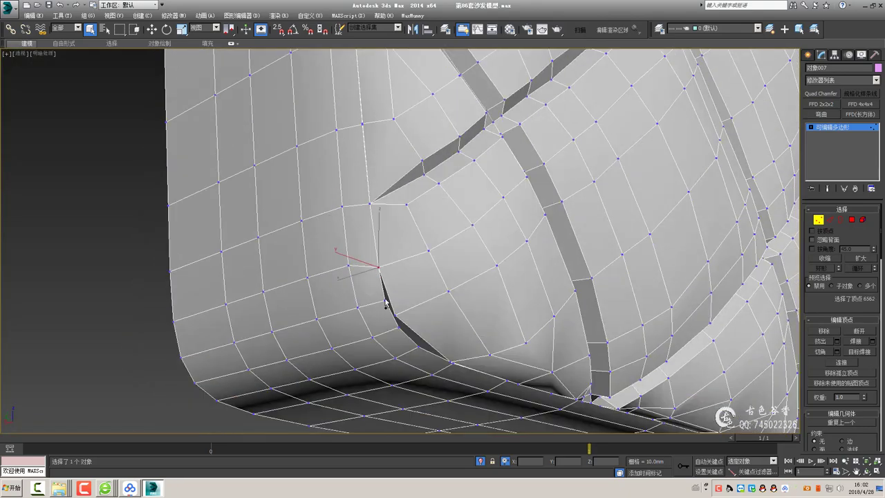
# Connect the two rim vertices near the corner with a new edge
pyautogui.press('2')
pyautogui.keyDown('alt'); pyautogui.moveTo(415, 341); pyautogui.dragTo(385, 247, button='middle'); pyautogui.keyUp('alt')
pyautogui.click(369, 236)
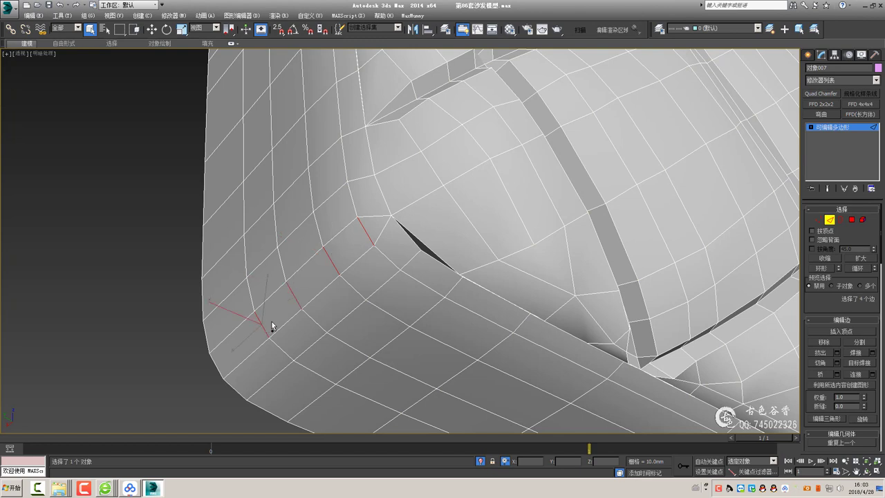
pyautogui.keyDown('alt'); pyautogui.moveTo(429, 285); pyautogui.dragTo(408, 207, button='middle'); pyautogui.keyUp('alt')
pyautogui.press('1')
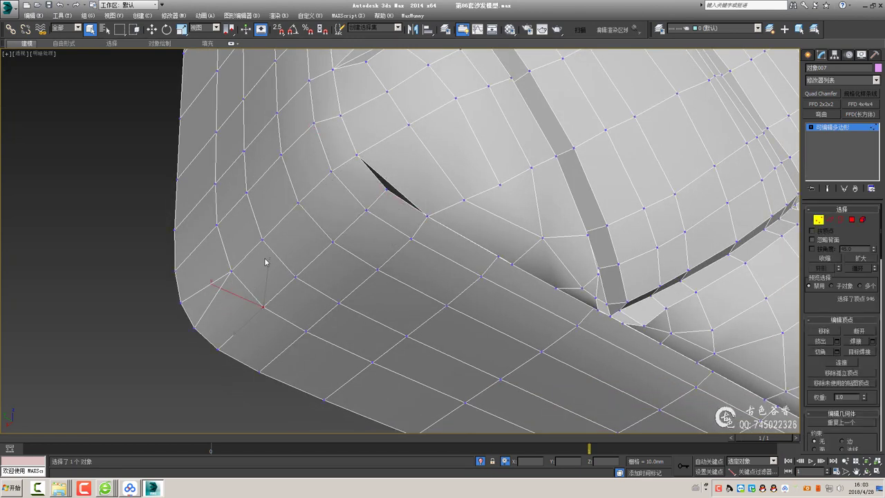
pyautogui.hotkey('ctrl', 'shift', 'e')
pyautogui.press('2')
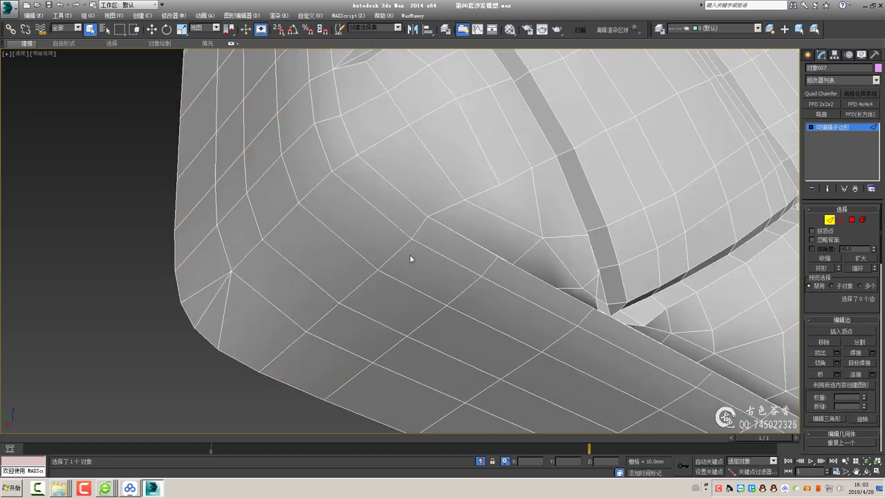
pyautogui.press('1')
# Cap the small hole at the bottom corner
pyautogui.keyDown('alt'); pyautogui.moveTo(539, 280); pyautogui.dragTo(524, 282, button='middle'); pyautogui.keyUp('alt')
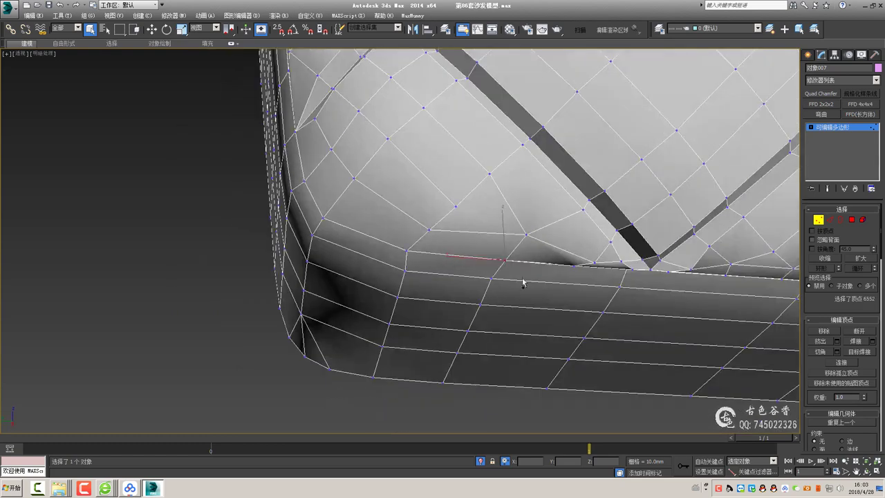
pyautogui.press('4')
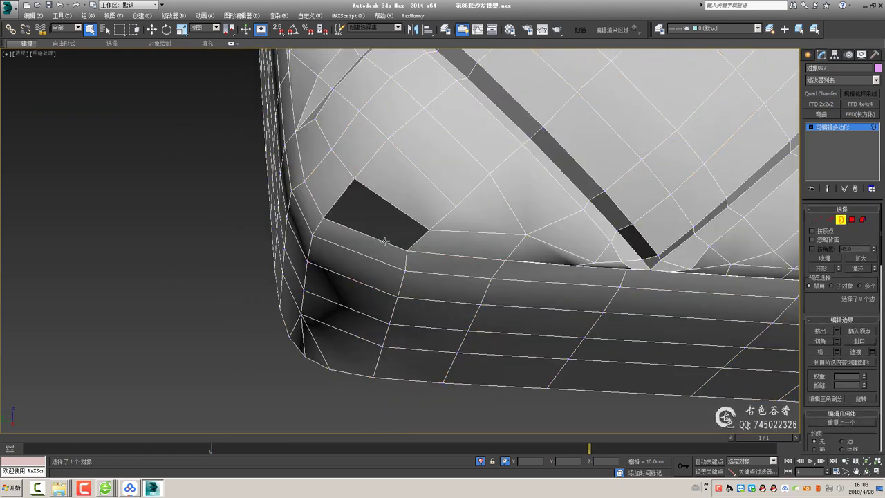
pyautogui.click(388, 240)
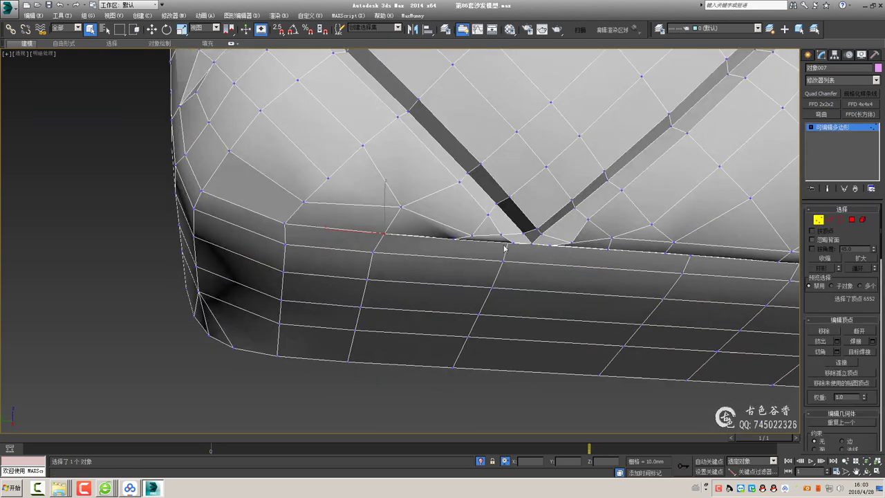
pyautogui.keyDown('ctrl'); pyautogui.click(505, 246); pyautogui.keyUp('ctrl')
pyautogui.keyDown('alt'); pyautogui.moveTo(505, 247); pyautogui.dragTo(561, 251, button='middle'); pyautogui.keyUp('alt')
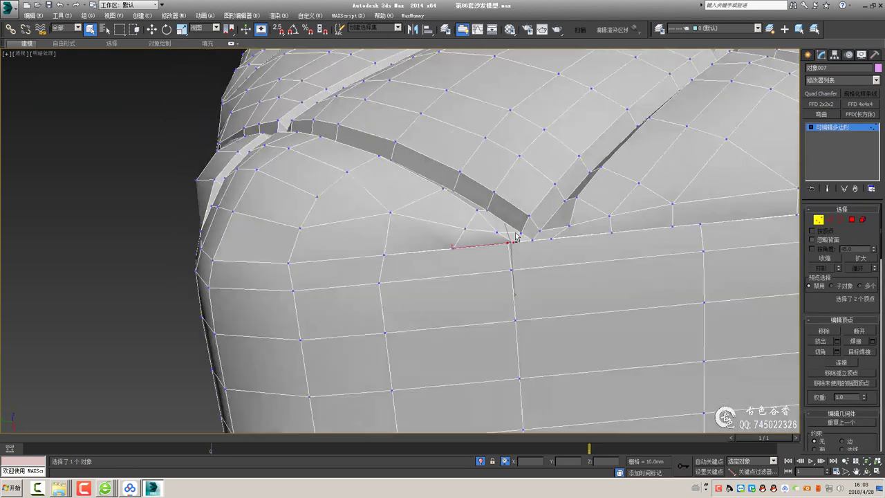
# Select the corner edge loop and slide the neighbouring vertex left along the rim
pyautogui.press('2')
pyautogui.doubleClick(478, 215)
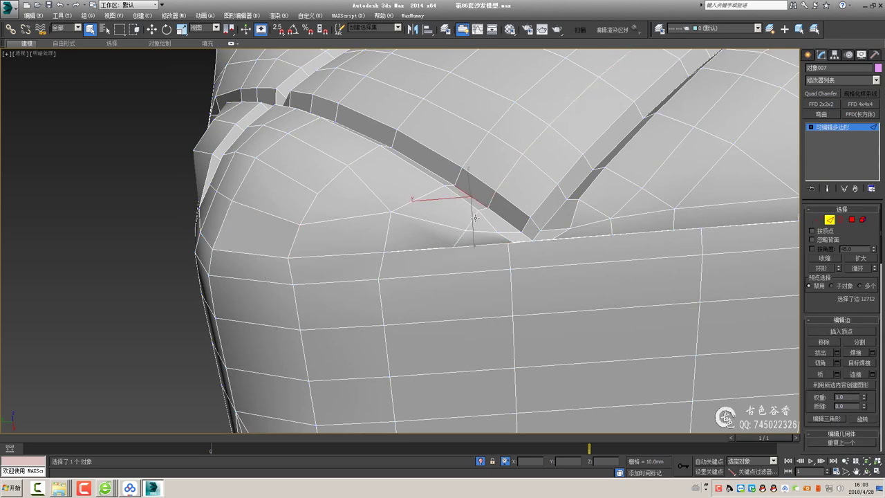
pyautogui.press('1')
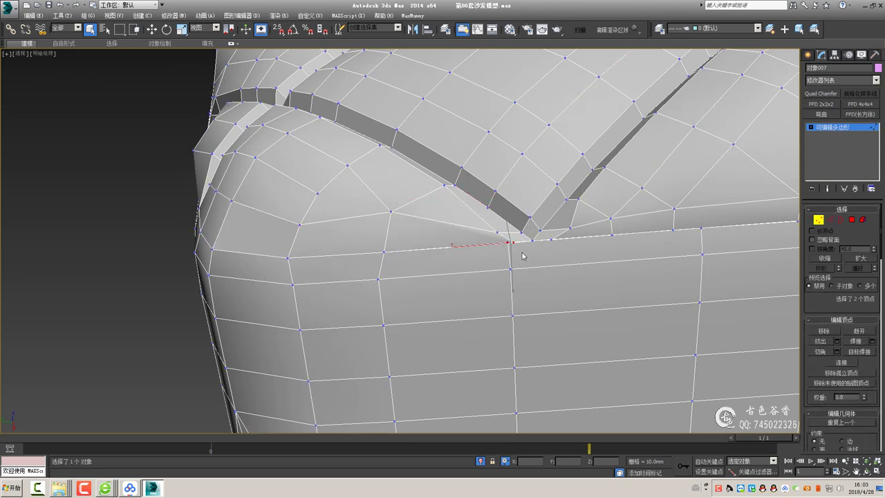
pyautogui.click(511, 241)
pyautogui.keyDown('alt'); pyautogui.moveTo(514, 244); pyautogui.dragTo(538, 258, button='middle'); pyautogui.keyUp('alt')
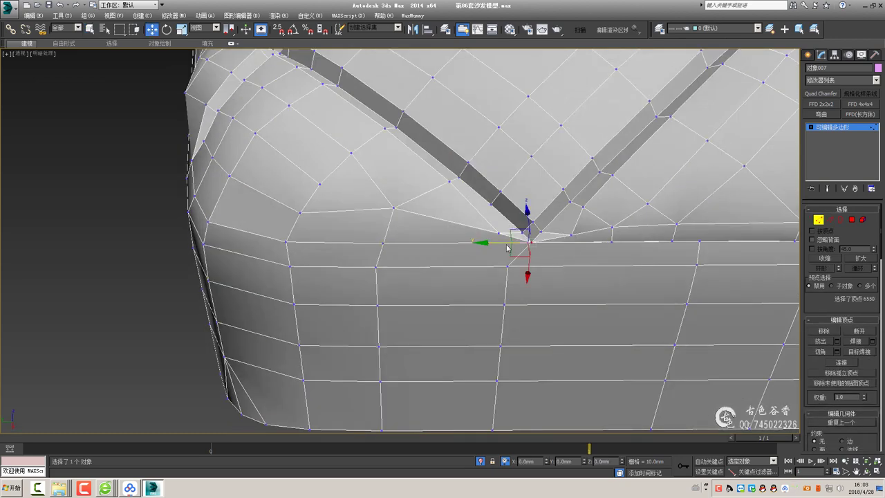
pyautogui.scroll(2, 500, 250)
pyautogui.click(513, 233)
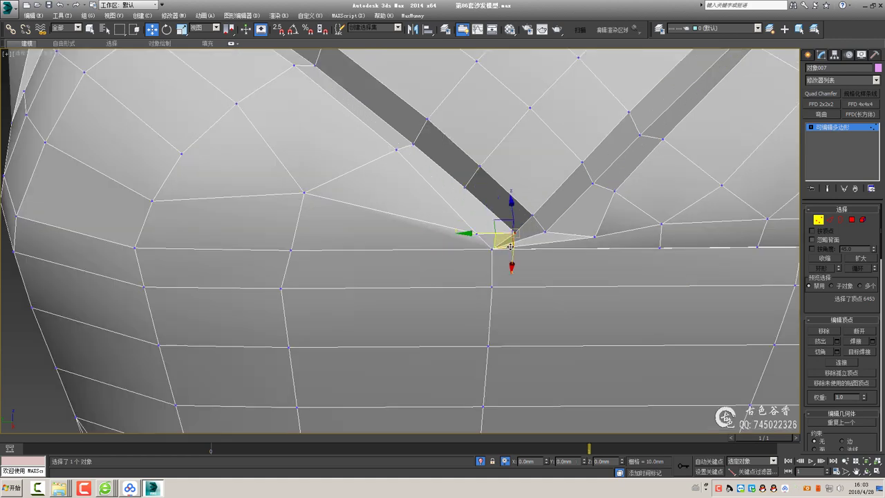
pyautogui.moveTo(509, 246); pyautogui.dragTo(477, 244)
# Target Weld the stray vertex onto the corner vertex under the gap
pyautogui.press('2')
pyautogui.click(496, 240)
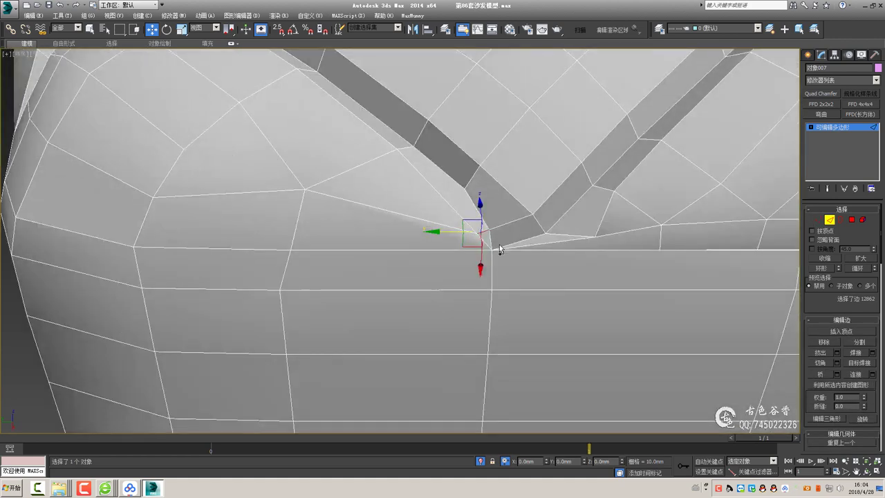
pyautogui.press('1')
pyautogui.moveTo(483, 229); pyautogui.dragTo(492, 249)
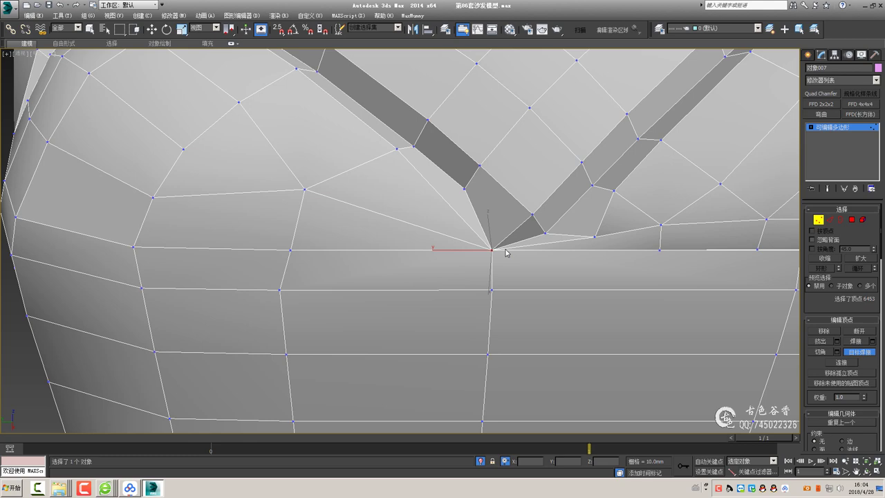
pyautogui.click(545, 233)
pyautogui.moveTo(545, 233)
pyautogui.keyDown('alt'); pyautogui.mouseDown(button='middle')
pyautogui.moveTo(594, 262)
pyautogui.moveTo(563, 251)
pyautogui.mouseUp(button='middle'); pyautogui.keyUp('alt')
# Delete the sliver triangle polygon below the strap gap
pyautogui.press('2')
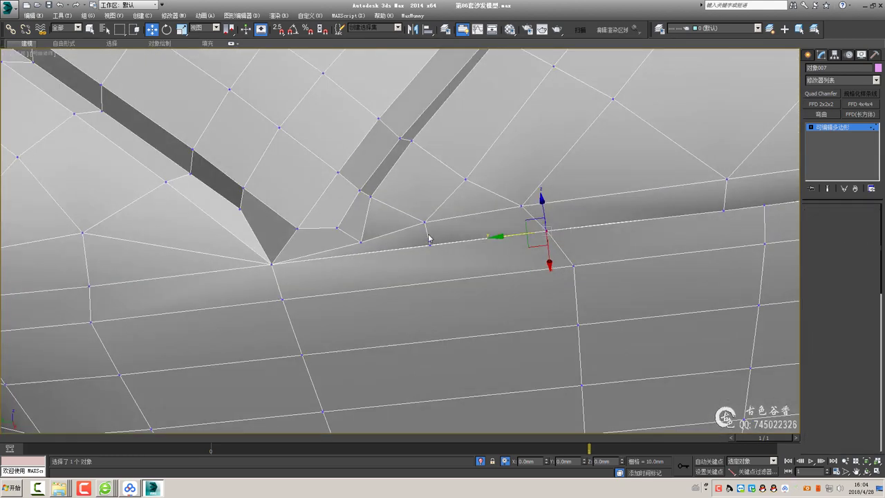
pyautogui.click(429, 245)
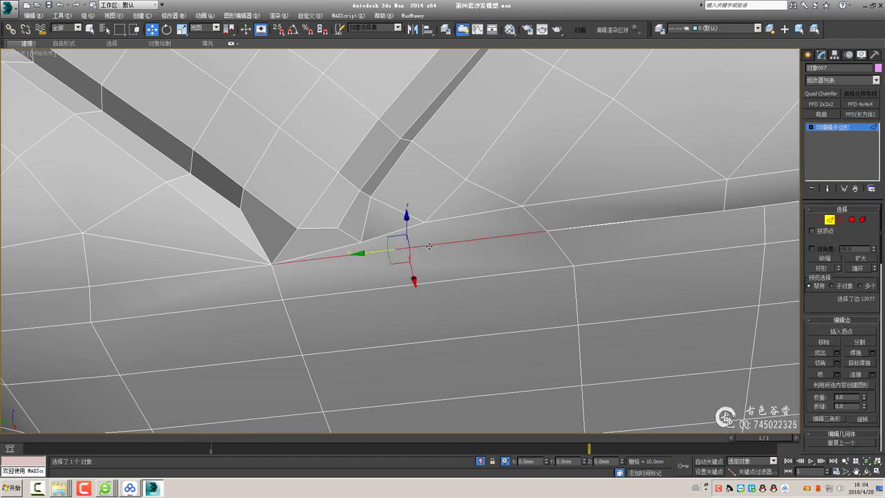
pyautogui.press('4')
pyautogui.click(415, 239)
pyautogui.press('Delete')
# Select the open border left by the deleted triangle and Cap it with a new face
pyautogui.press('3')
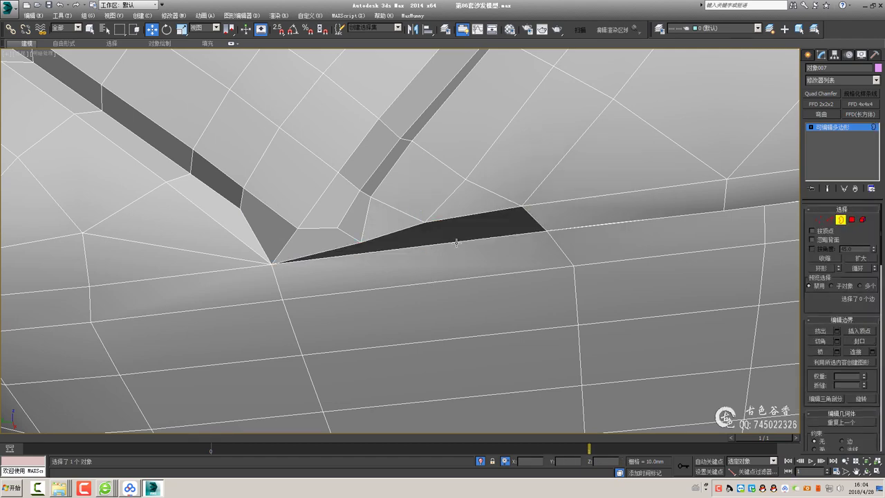
pyautogui.click(436, 244)
pyautogui.moveTo(524, 247); pyautogui.dragTo(508, 246, button='middle')
pyautogui.scroll(-2, 509, 246)
pyautogui.press('1')
pyautogui.click(510, 232)
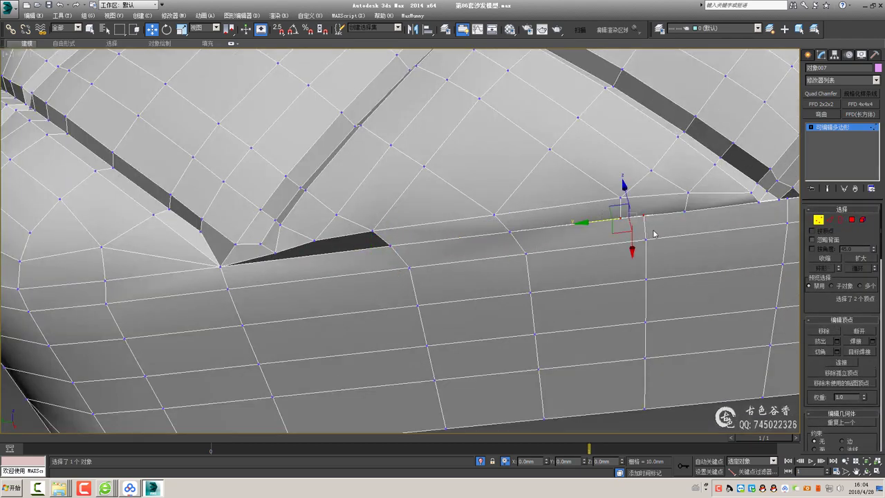
pyautogui.keyDown('alt'); pyautogui.moveTo(673, 231); pyautogui.dragTo(372, 253, button='middle'); pyautogui.keyUp('alt')
pyautogui.press('3')
pyautogui.click(379, 263)
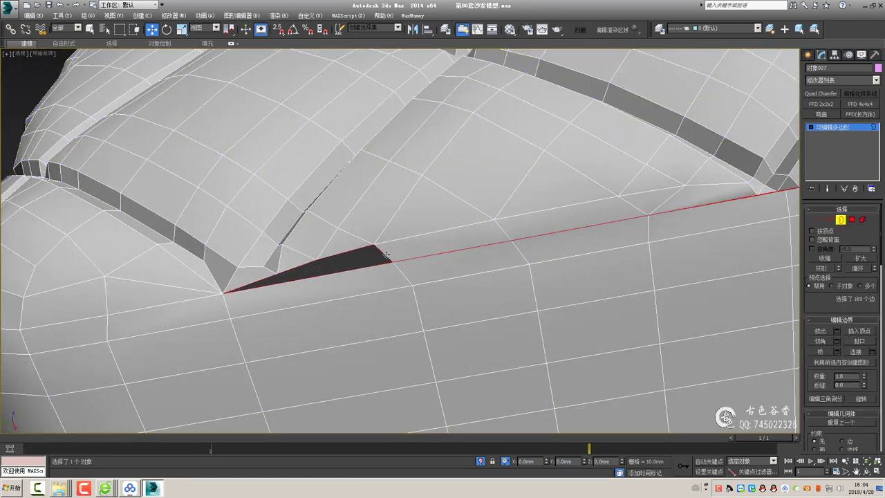
pyautogui.hotkey('alt', 'p')
pyautogui.press('q')
pyautogui.scroll(-2, 380, 263)
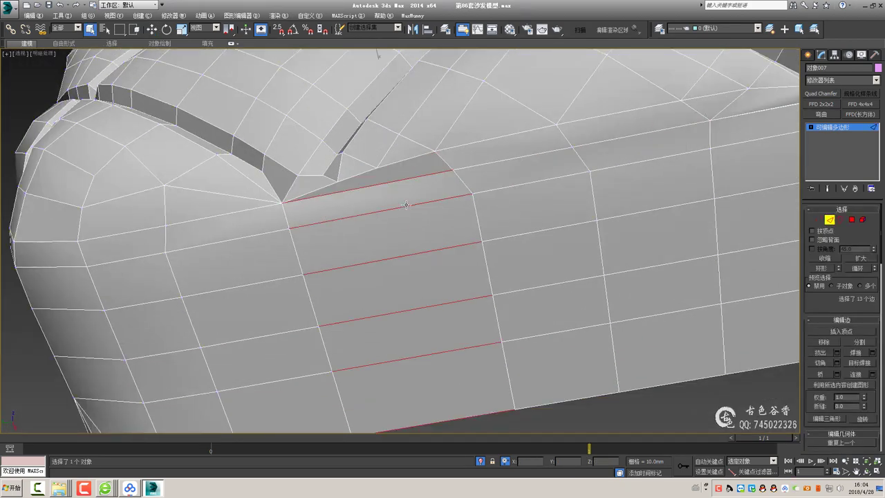
# Pull a rim vertex down to even out the faces beside the gap
pyautogui.press('1')
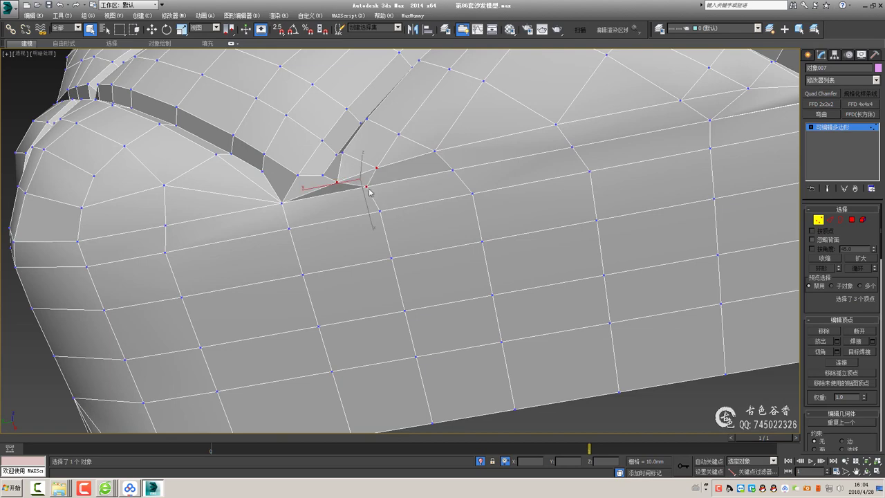
pyautogui.press('2')
pyautogui.moveTo(368, 191)
pyautogui.keyDown('alt'); pyautogui.mouseDown(button='middle')
pyautogui.moveTo(364, 177)
pyautogui.moveTo(346, 173)
pyautogui.mouseUp(button='middle'); pyautogui.keyUp('alt')
pyautogui.press('1')
pyautogui.scroll(4, 352, 173)
pyautogui.scroll(3, 366, 175)
pyautogui.moveTo(374, 177); pyautogui.dragTo(423, 242)
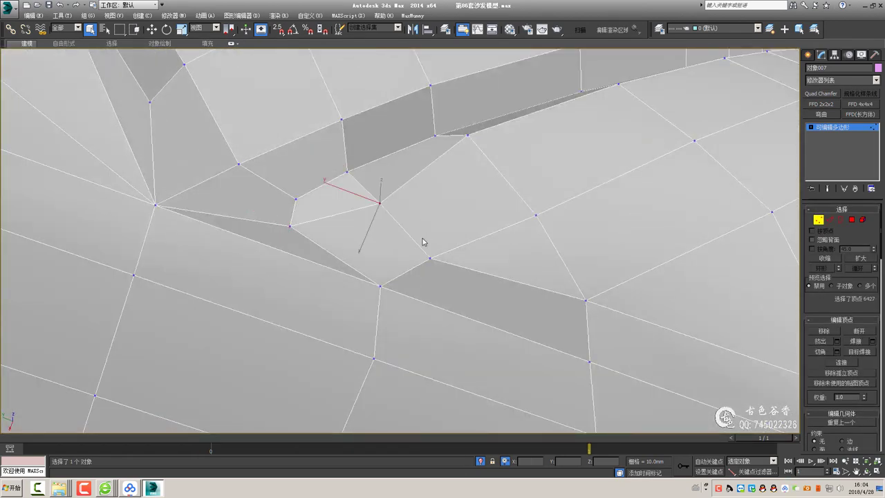
# Select the corner vertices where the straps meet the rim near the gap end
pyautogui.click(586, 300)
pyautogui.keyDown('alt'); pyautogui.moveTo(596, 306); pyautogui.dragTo(352, 190, button='middle'); pyautogui.keyUp('alt')
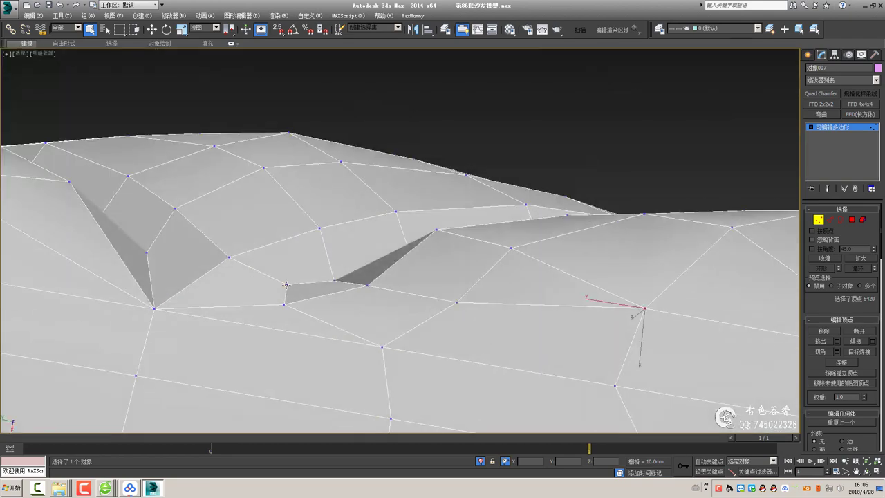
pyautogui.click(286, 292)
pyautogui.moveTo(287, 292)
pyautogui.keyDown('alt'); pyautogui.mouseDown(button='middle')
pyautogui.moveTo(311, 324)
pyautogui.moveTo(327, 314)
pyautogui.moveTo(318, 294)
pyautogui.mouseUp(button='middle'); pyautogui.keyUp('alt')
pyautogui.click(312, 324)
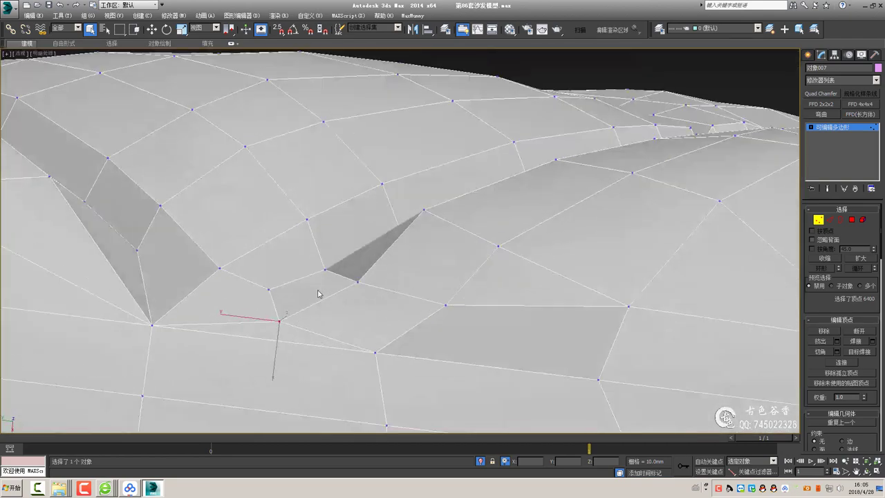
pyautogui.moveTo(356, 256)
pyautogui.keyDown('alt'); pyautogui.mouseDown(button='middle')
pyautogui.moveTo(361, 233)
pyautogui.moveTo(339, 243)
pyautogui.moveTo(346, 235)
pyautogui.moveTo(394, 241)
pyautogui.moveTo(377, 251)
pyautogui.mouseUp(button='middle'); pyautogui.keyUp('alt')
pyautogui.moveTo(387, 254); pyautogui.dragTo(509, 298)
pyautogui.keyDown('alt'); pyautogui.moveTo(509, 299); pyautogui.dragTo(484, 290, button='middle'); pyautogui.keyUp('alt')
pyautogui.click(437, 270)
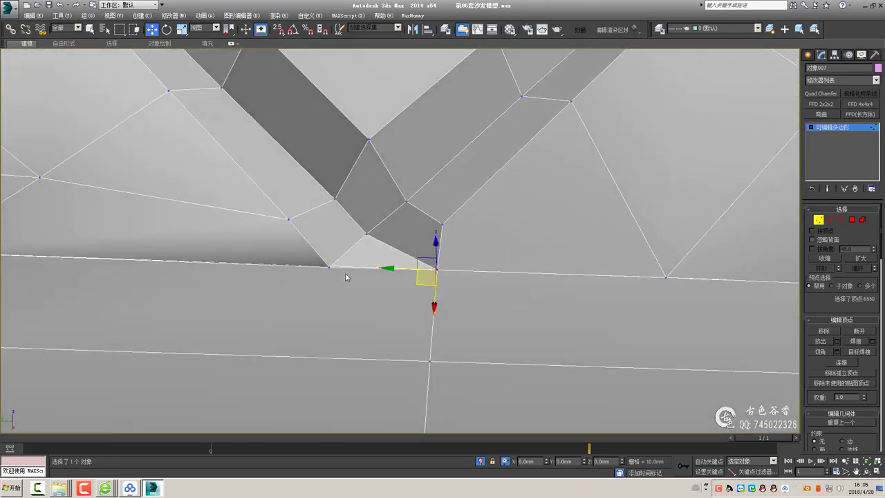
pyautogui.keyDown('ctrl'); pyautogui.click(437, 270); pyautogui.keyUp('ctrl')
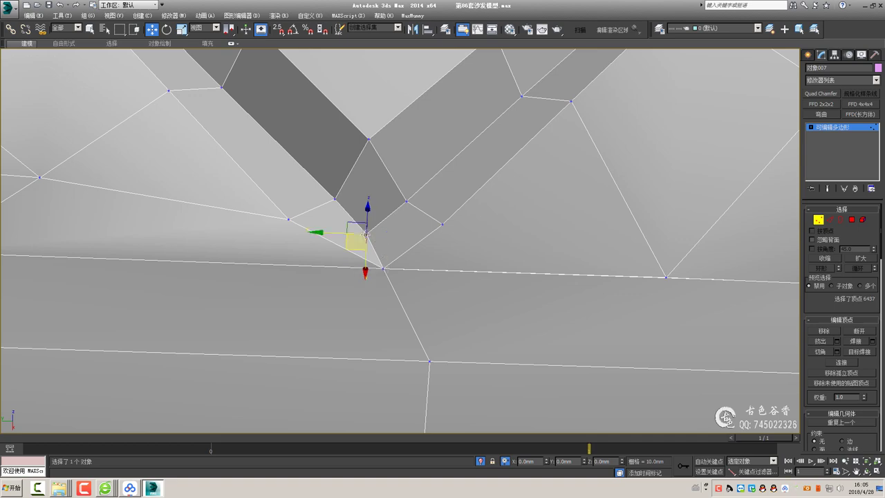
pyautogui.scroll(-3, 402, 253)
pyautogui.keyDown('ctrl'); pyautogui.click(417, 234); pyautogui.keyUp('ctrl')
pyautogui.scroll(1, 417, 233)
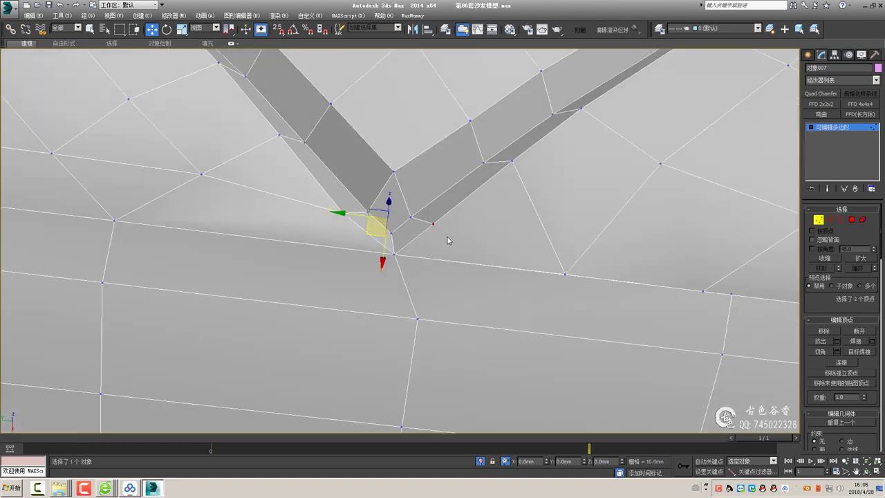
pyautogui.keyDown('alt'); pyautogui.moveTo(441, 249); pyautogui.dragTo(485, 226, button='middle'); pyautogui.keyUp('alt')
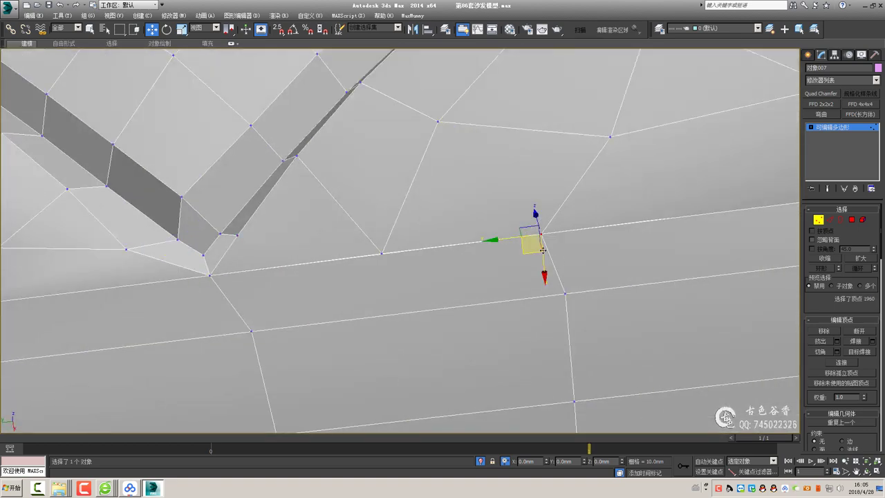
# Inspect the faces and ridge vertices along the rim near the strap seam
pyautogui.press('4')
pyautogui.click(407, 310)
pyautogui.press('1')
pyautogui.click(382, 253)
pyautogui.scroll(-4, 409, 282)
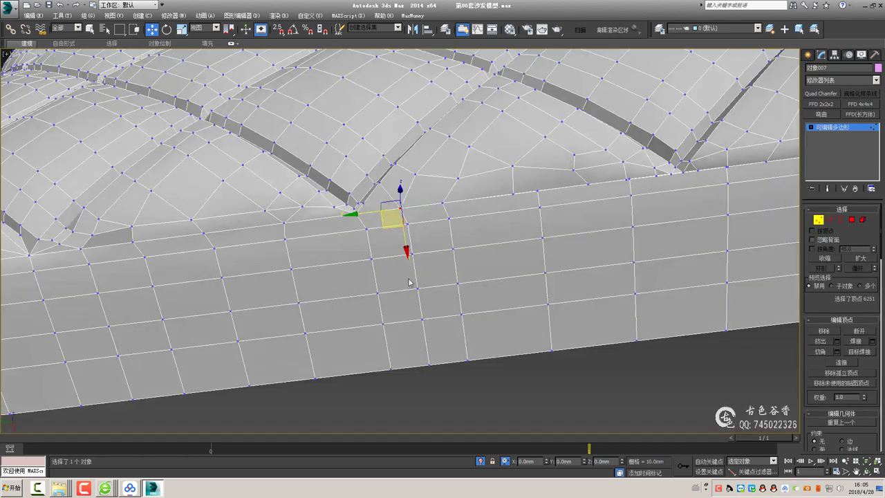
pyautogui.click(418, 290)
pyautogui.press('q')
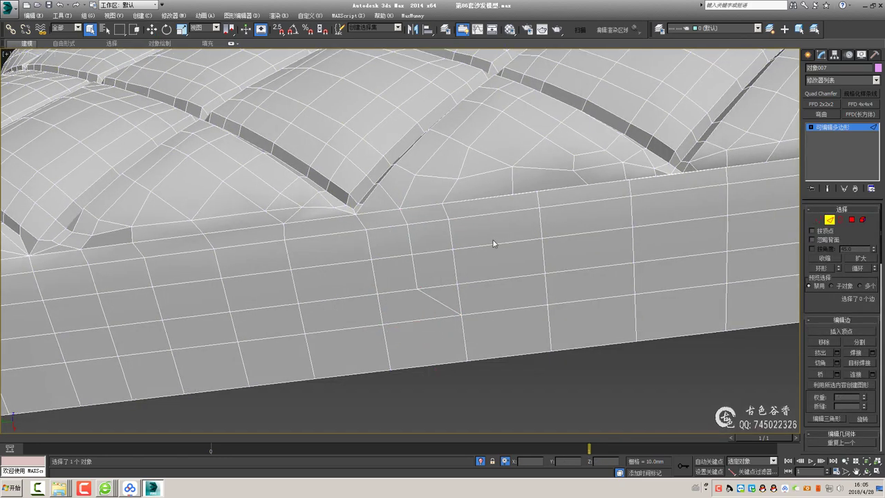
pyautogui.keyDown('alt'); pyautogui.moveTo(492, 243); pyautogui.dragTo(456, 249, button='middle'); pyautogui.keyUp('alt')
pyautogui.click(465, 253)
pyautogui.moveTo(656, 253); pyautogui.dragTo(493, 253, button='middle')
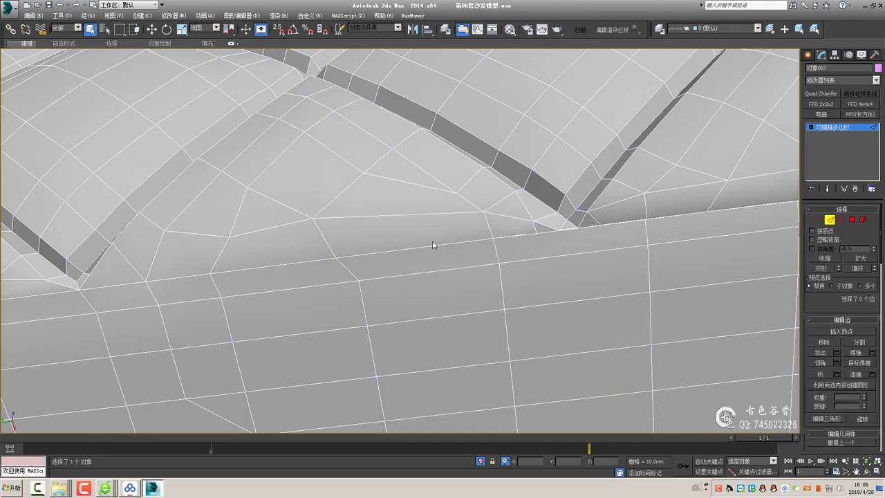
# Delete the polygon beside the strap junction on the upper rim
pyautogui.press('4')
pyautogui.click(415, 246)
pyautogui.press('Delete')
pyautogui.press('2')
pyautogui.press('1')
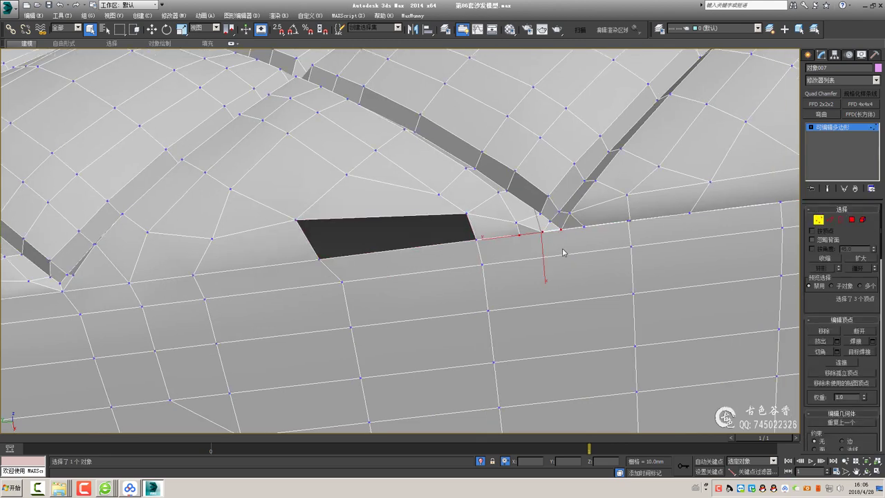
pyautogui.scroll(2, 495, 232)
pyautogui.keyDown('alt'); pyautogui.moveTo(409, 226); pyautogui.dragTo(530, 258, button='middle'); pyautogui.keyUp('alt')
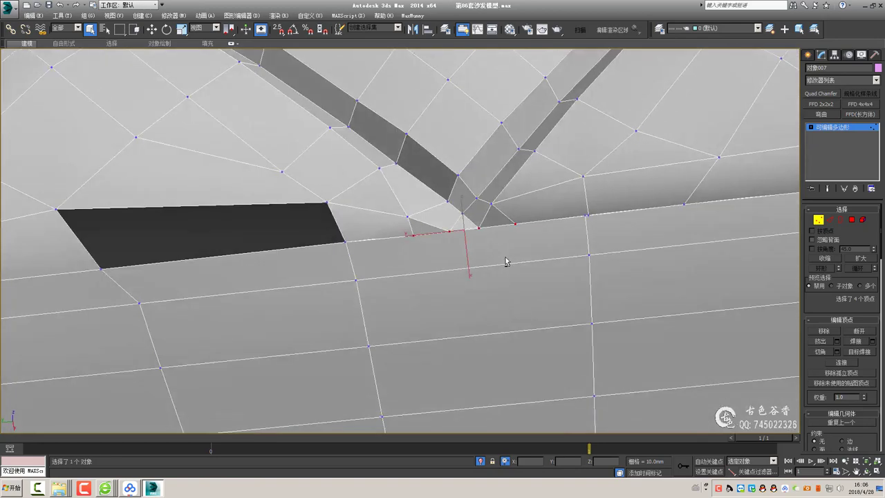
# Select the new hole's open border and Cap it
pyautogui.press('2')
pyautogui.hotkey('alt', 'r')
pyautogui.press('1')
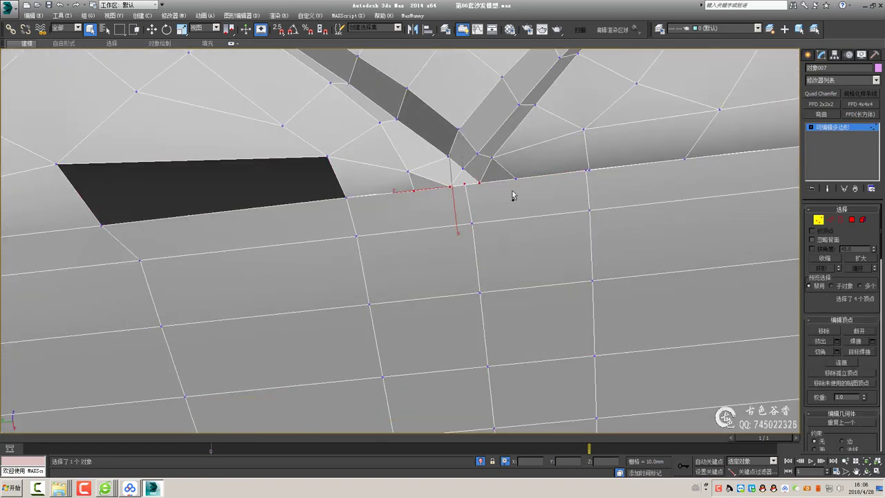
pyautogui.click(465, 183)
pyautogui.moveTo(341, 191); pyautogui.dragTo(398, 208, button='middle')
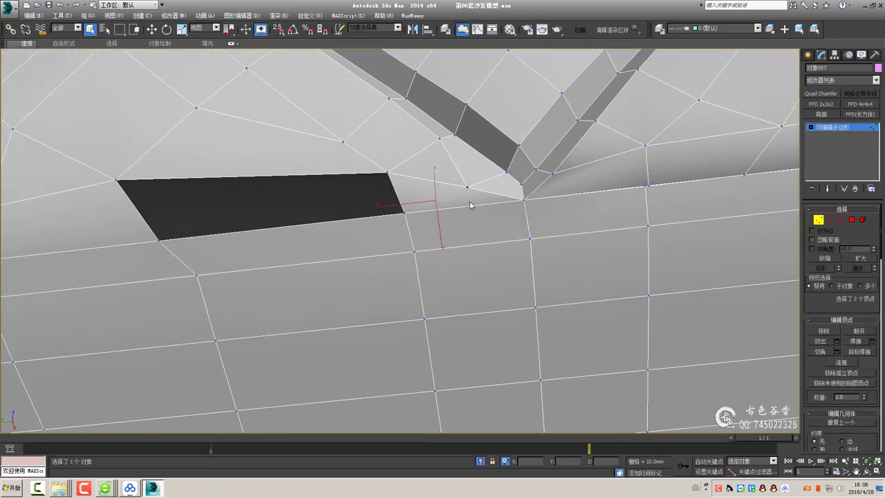
pyautogui.press('2')
pyautogui.doubleClick(376, 177)
pyautogui.click(440, 182)
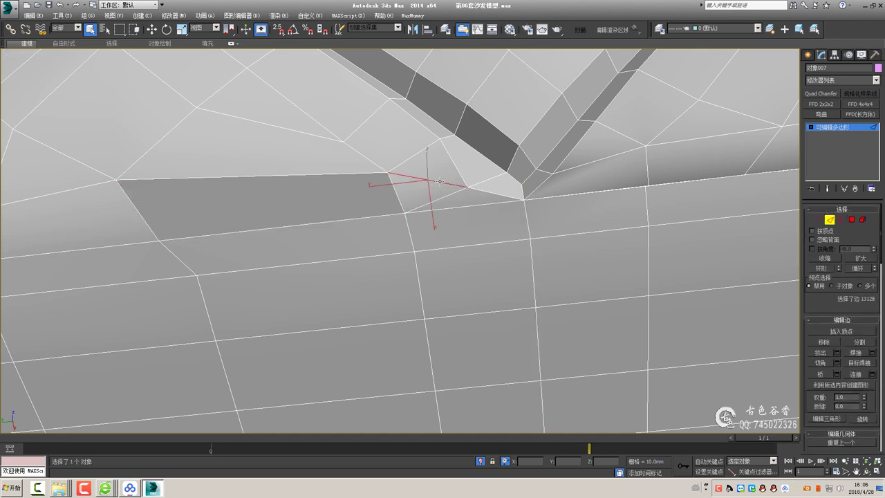
# Select the strap-corner vertex and vertices on the newly capped face
pyautogui.press('1')
pyautogui.click(523, 199)
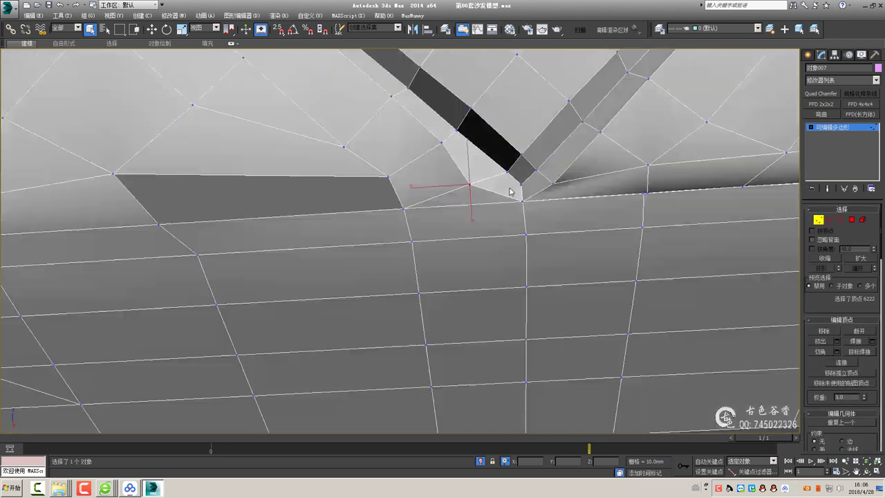
pyautogui.moveTo(524, 199)
pyautogui.keyDown('alt'); pyautogui.mouseDown(button='middle')
pyautogui.moveTo(564, 226)
pyautogui.moveTo(493, 211)
pyautogui.mouseUp(button='middle'); pyautogui.keyUp('alt')
pyautogui.click(386, 208)
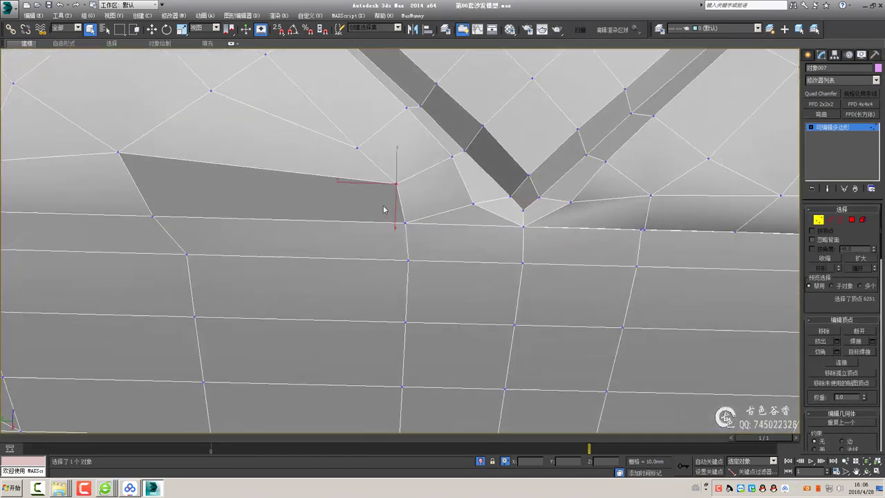
pyautogui.moveTo(385, 207)
pyautogui.keyDown('alt'); pyautogui.mouseDown(button='middle')
pyautogui.moveTo(448, 156)
pyautogui.moveTo(510, 198)
pyautogui.mouseUp(button='middle'); pyautogui.keyUp('alt')
pyautogui.keyDown('ctrl'); pyautogui.click(448, 156); pyautogui.keyUp('ctrl')
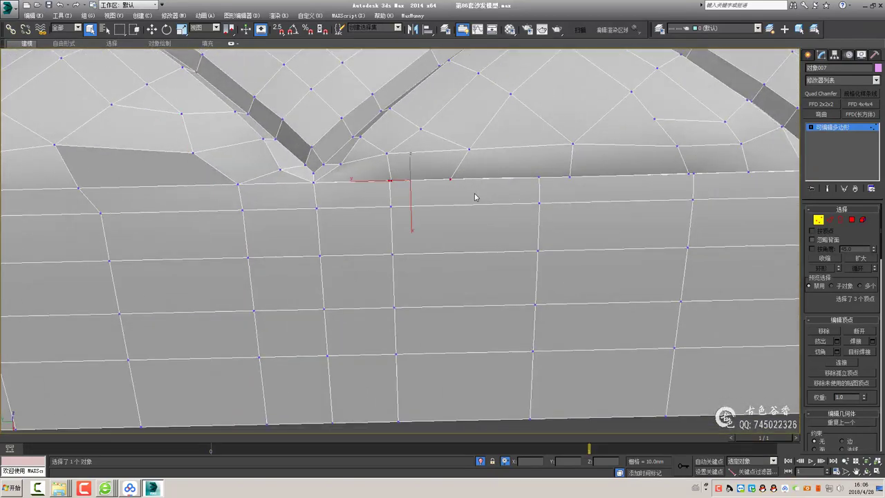
# Connect two selected rim vertices with a new edge using Ctrl+Shift+E
pyautogui.click(450, 179)
pyautogui.moveTo(450, 179)
pyautogui.keyDown('alt'); pyautogui.mouseDown(button='middle')
pyautogui.moveTo(419, 198)
pyautogui.moveTo(403, 249)
pyautogui.moveTo(389, 259)
pyautogui.mouseUp(button='middle'); pyautogui.keyUp('alt')
pyautogui.hotkey('ctrl', 'shift', 'e')
pyautogui.press('2')
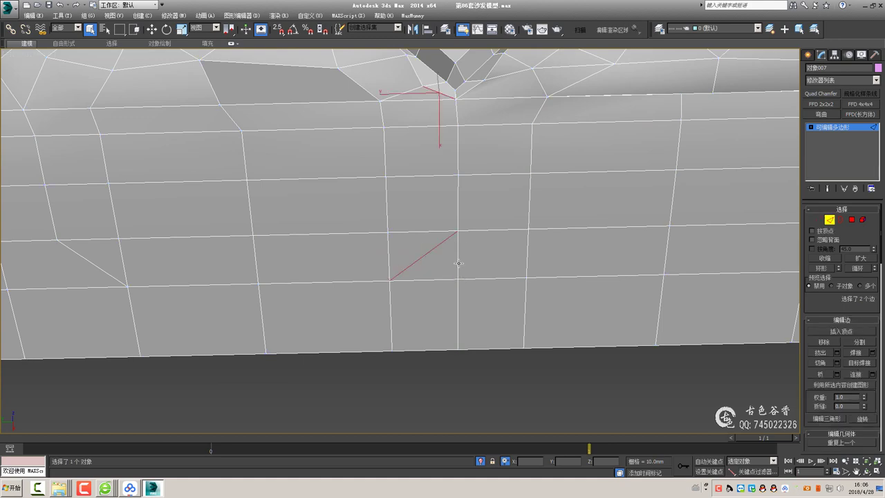
pyautogui.keyDown('alt'); pyautogui.moveTo(459, 263); pyautogui.dragTo(455, 244, button='middle'); pyautogui.keyUp('alt')
pyautogui.scroll(3, 459, 198)
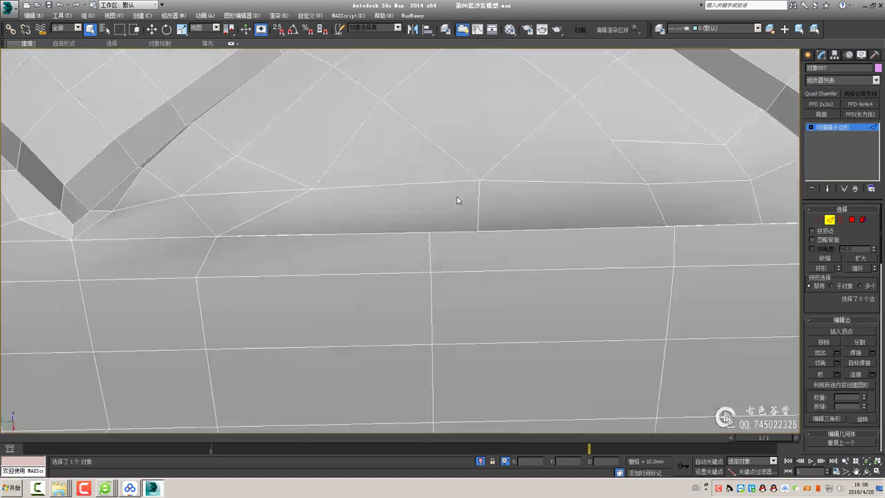
pyautogui.press('1')
# Connect another pair of vertices near the strap junction with an edge
pyautogui.click(452, 231)
pyautogui.click(510, 230)
pyautogui.moveTo(506, 260)
pyautogui.keyDown('alt'); pyautogui.mouseDown(button='middle')
pyautogui.moveTo(510, 230)
pyautogui.moveTo(501, 205)
pyautogui.mouseUp(button='middle'); pyautogui.keyUp('alt')
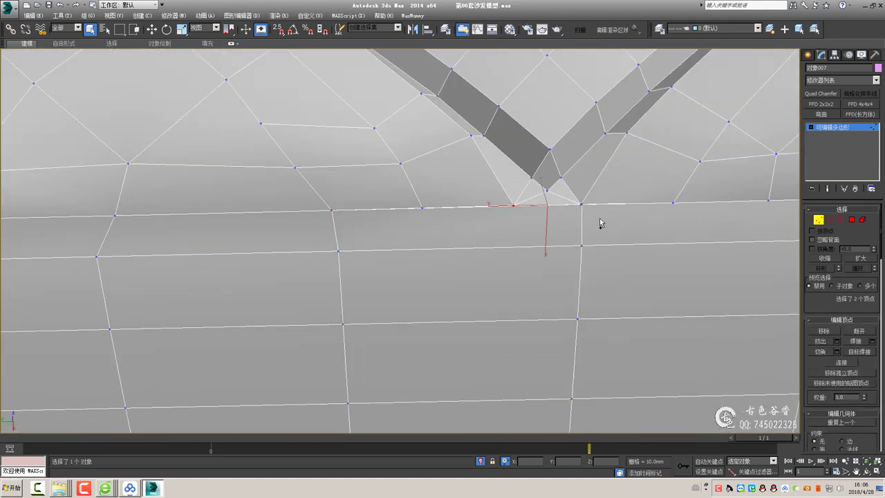
pyautogui.hotkey('ctrl', 'shift', 'e')
pyautogui.moveTo(547, 228)
pyautogui.keyDown('alt'); pyautogui.mouseDown(button='middle')
pyautogui.moveTo(561, 235)
pyautogui.moveTo(515, 201)
pyautogui.mouseUp(button='middle'); pyautogui.keyUp('alt')
pyautogui.press('2')
pyautogui.click(515, 202)
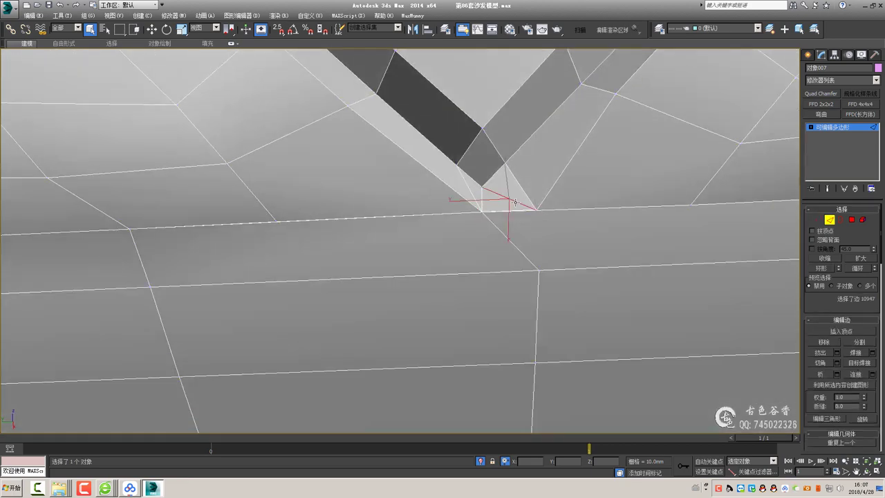
pyautogui.press('1')
pyautogui.click(524, 207)
pyautogui.moveTo(530, 231)
pyautogui.keyDown('alt'); pyautogui.mouseDown(button='middle')
pyautogui.moveTo(514, 357)
pyautogui.moveTo(535, 231)
pyautogui.mouseUp(button='middle'); pyautogui.keyUp('alt')
# Pick a rim edge and the vertices at the strap junction
pyautogui.press('2')
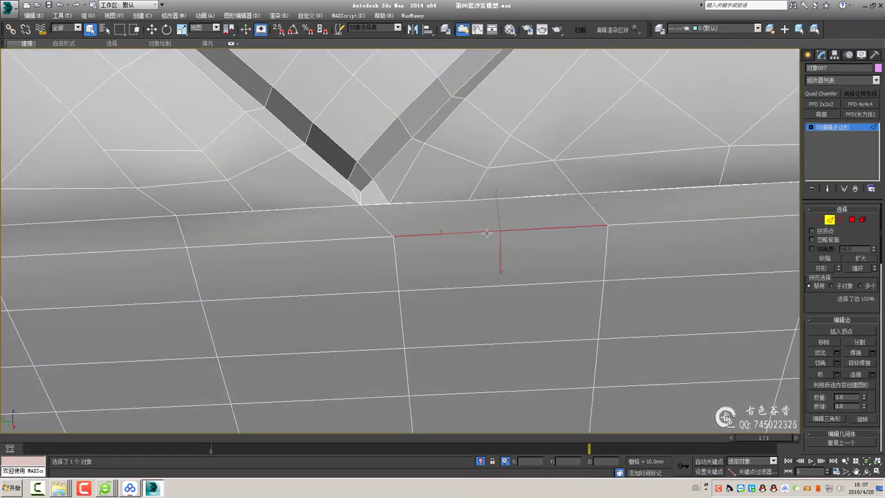
pyautogui.click(498, 239)
pyautogui.press('1')
pyautogui.click(471, 202)
pyautogui.keyDown('alt'); pyautogui.moveTo(464, 214); pyautogui.dragTo(433, 220, button='middle'); pyautogui.keyUp('alt')
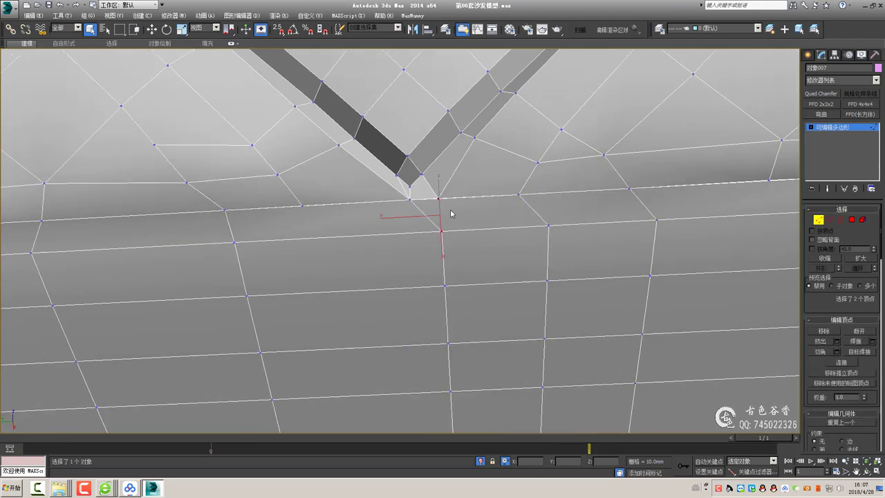
pyautogui.click(461, 213)
# Weld the two close vertices at the junction into one
pyautogui.press('2')
pyautogui.click(436, 193)
pyautogui.scroll(3, 437, 194)
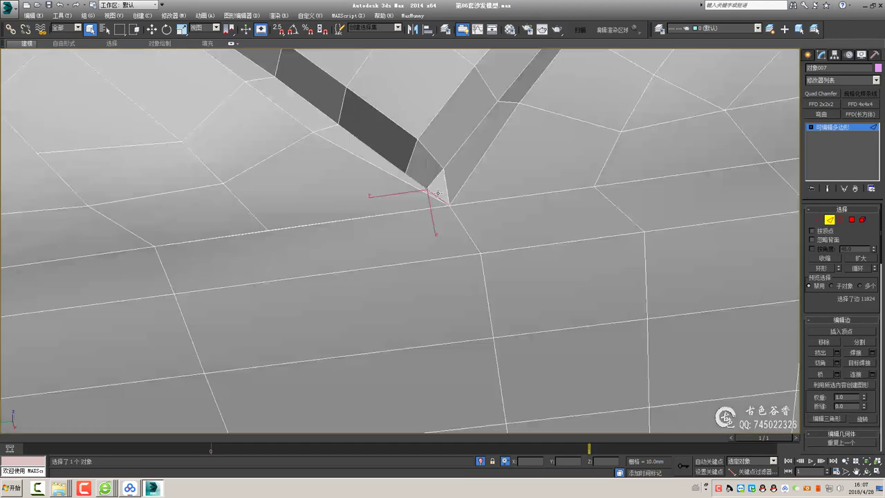
pyautogui.scroll(3, 437, 193)
pyautogui.scroll(3, 440, 196)
pyautogui.scroll(1, 429, 162)
pyautogui.click(424, 145)
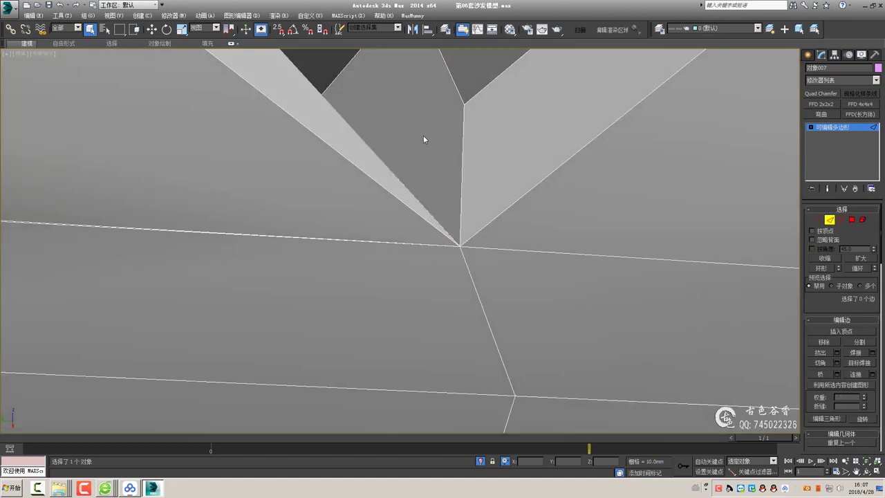
pyautogui.scroll(-3, 424, 139)
pyautogui.press('1')
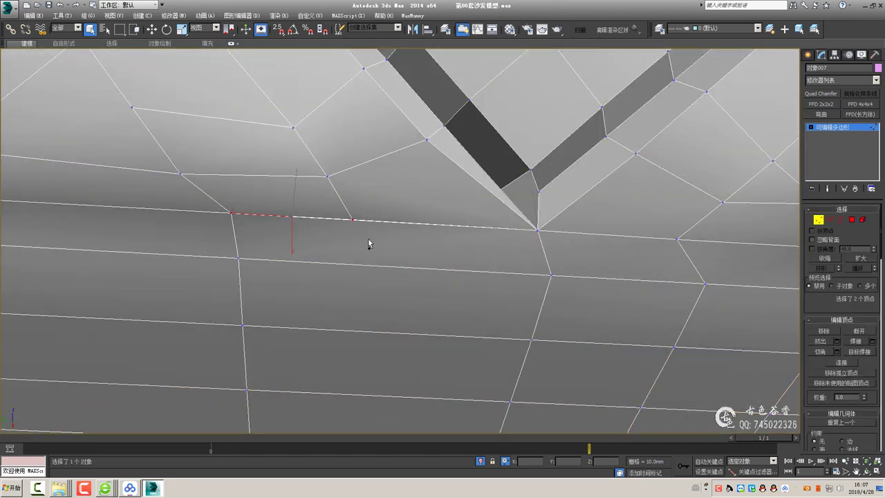
pyautogui.hotkey('ctrl', 'alt', 'c')
pyautogui.moveTo(286, 224)
pyautogui.keyDown('alt'); pyautogui.mouseDown(button='middle')
pyautogui.moveTo(309, 235)
pyautogui.moveTo(390, 160)
pyautogui.mouseUp(button='middle'); pyautogui.keyUp('alt')
# Connect the vertex below the strap corner to its partner with a new edge
pyautogui.press('2')
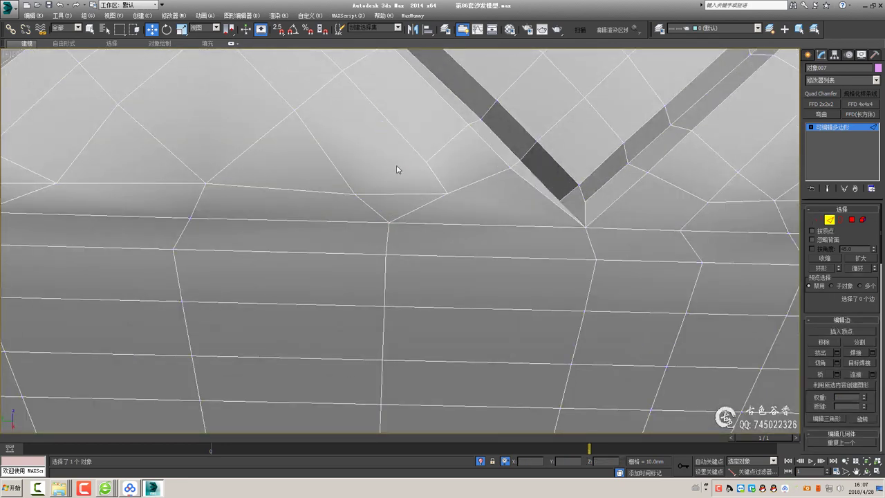
pyautogui.press('1')
pyautogui.click(356, 193)
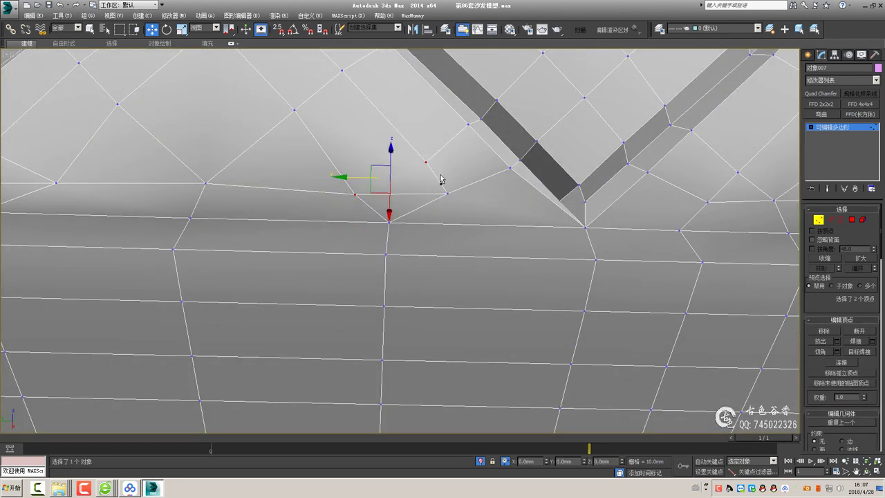
pyautogui.hotkey('ctrl', 'shift', 'e')
pyautogui.press('2')
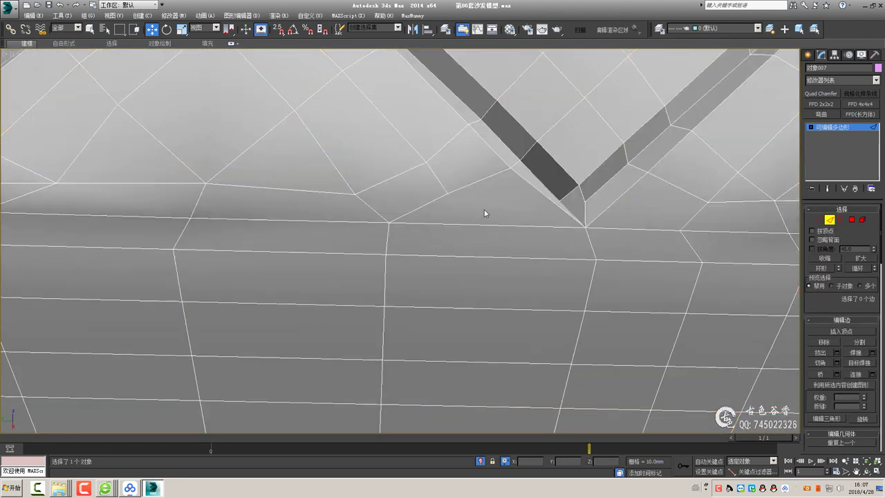
pyautogui.press('1')
pyautogui.moveTo(447, 198)
pyautogui.keyDown('alt'); pyautogui.mouseDown(button='middle')
pyautogui.moveTo(472, 201)
pyautogui.moveTo(515, 166)
pyautogui.moveTo(359, 211)
pyautogui.mouseUp(button='middle'); pyautogui.keyUp('alt')
pyautogui.click(515, 166)
# Select another seam vertex and briefly preview the smoothed mesh
pyautogui.scroll(-3, 359, 212)
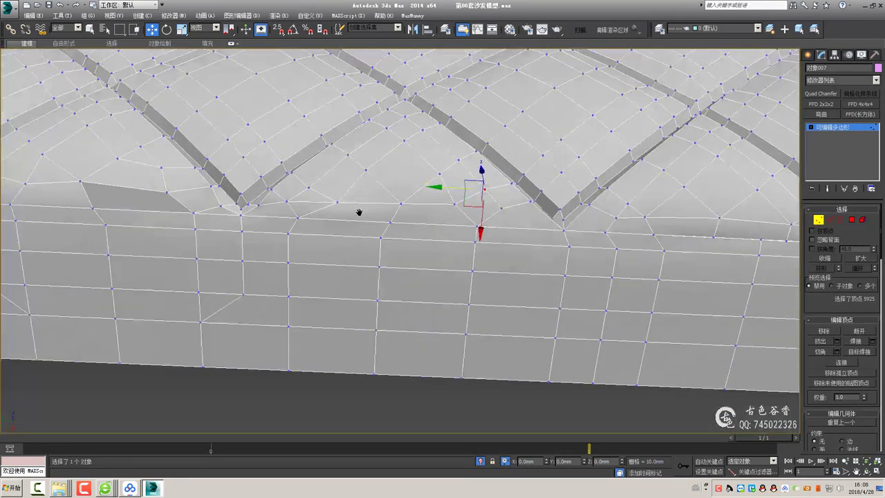
pyautogui.scroll(3, 359, 211)
pyautogui.scroll(3, 385, 208)
pyautogui.click(392, 150)
pyautogui.press('2')
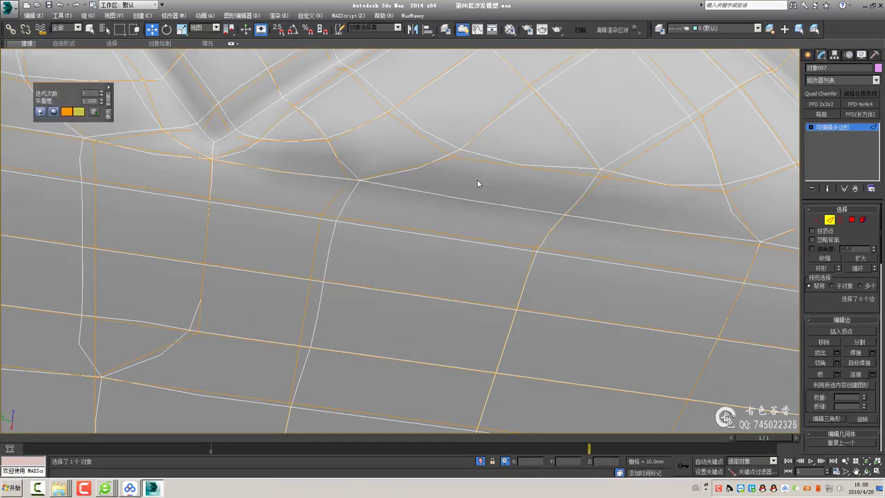
pyautogui.press('Escape')
pyautogui.scroll(-2, 477, 183)
pyautogui.press('1')
# Connect two vertices on the sofa's side face with a diagonal edge
pyautogui.moveTo(477, 184)
pyautogui.keyDown('alt'); pyautogui.mouseDown(button='middle')
pyautogui.moveTo(328, 158)
pyautogui.moveTo(365, 223)
pyautogui.mouseUp(button='middle'); pyautogui.keyUp('alt')
pyautogui.hotkey('ctrl', 'shift', 'c')
pyautogui.press('Escape')
pyautogui.scroll(2, 397, 301)
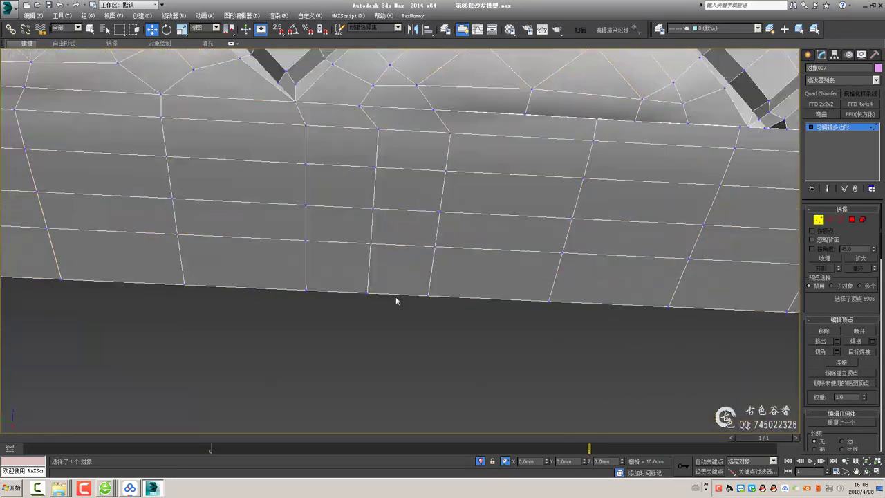
pyautogui.moveTo(356, 287); pyautogui.dragTo(435, 301)
pyautogui.keyDown('alt'); pyautogui.moveTo(435, 292); pyautogui.dragTo(388, 274, button='middle'); pyautogui.keyUp('alt')
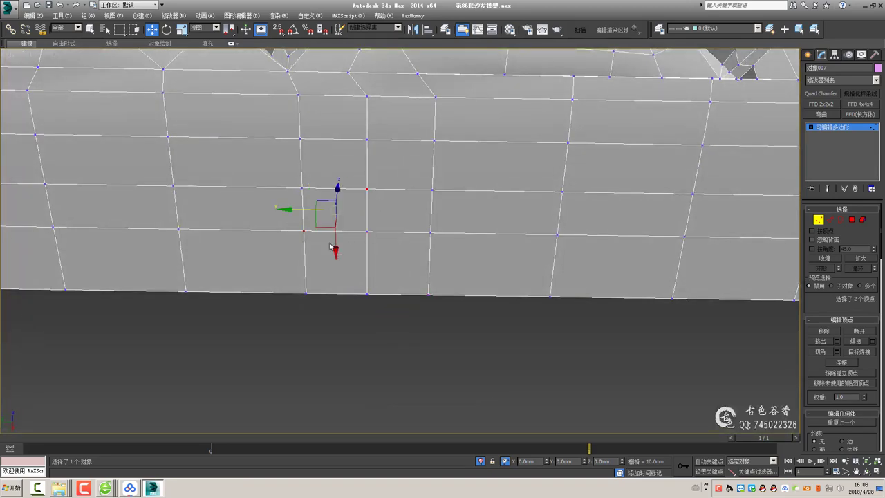
pyautogui.hotkey('ctrl', 'shift', 'e')
pyautogui.press('2')
pyautogui.click(366, 211)
# Add a vertical edge by connecting the edge ring below the strap junction
pyautogui.scroll(-3, 375, 239)
pyautogui.scroll(3, 421, 263)
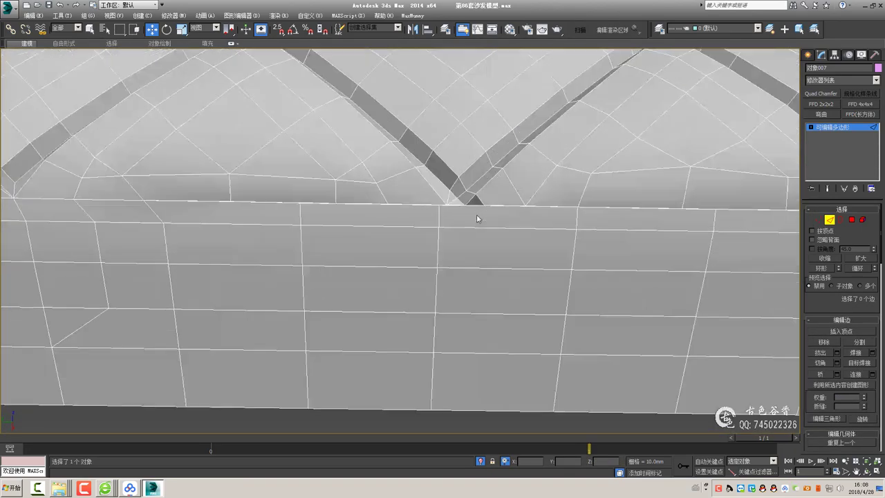
pyautogui.scroll(2, 476, 220)
pyautogui.press('1')
pyautogui.scroll(2, 454, 198)
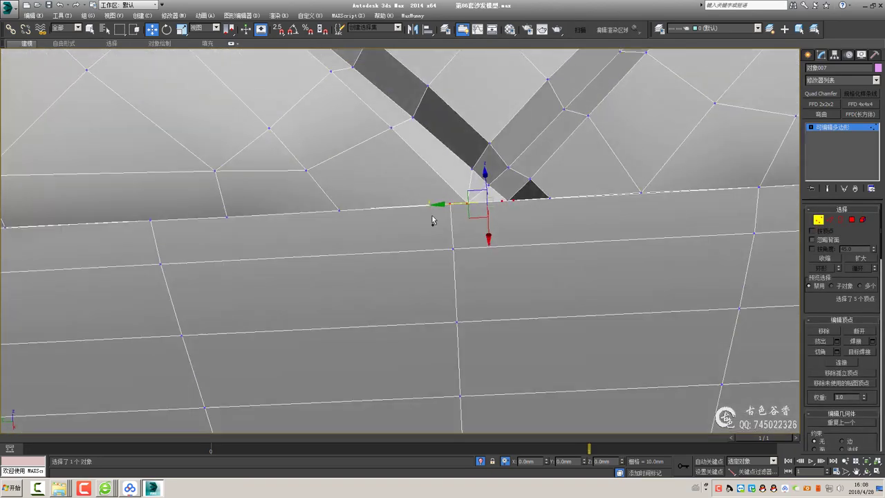
pyautogui.moveTo(433, 217); pyautogui.dragTo(375, 221)
pyautogui.moveTo(376, 222); pyautogui.dragTo(450, 214, button='middle')
pyautogui.moveTo(201, 211); pyautogui.dragTo(297, 226)
pyautogui.press('2')
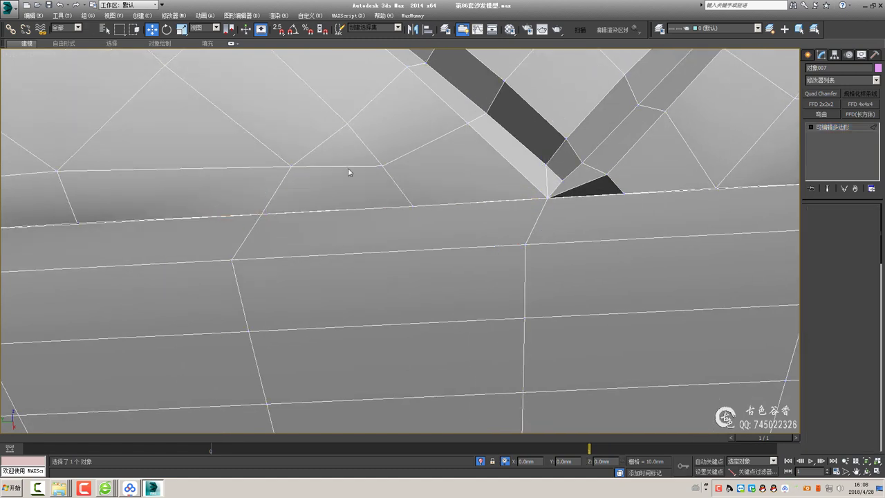
pyautogui.click(348, 167)
pyautogui.keyDown('shift'); pyautogui.click(405, 250); pyautogui.keyUp('shift')
pyautogui.hotkey('ctrl', 'shift', 'e')
# Select the seam vertices and orbit the view to the strap-gap tip
pyautogui.press('1')
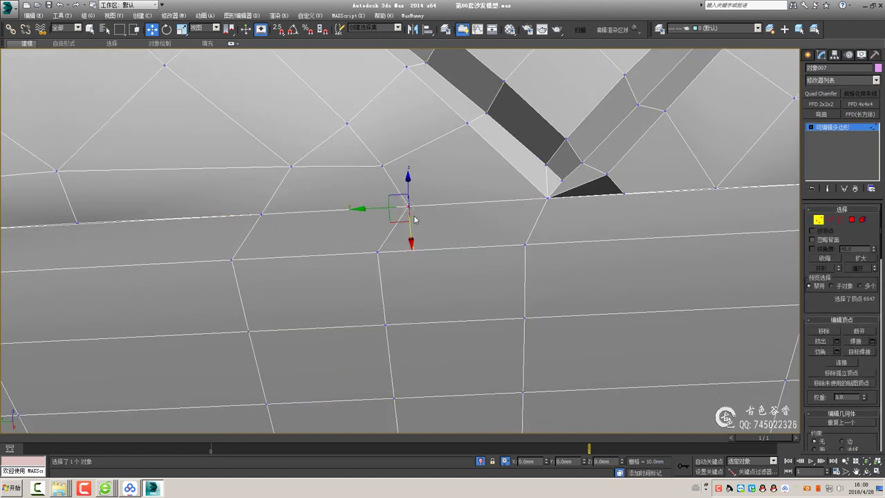
pyautogui.scroll(-2, 388, 285)
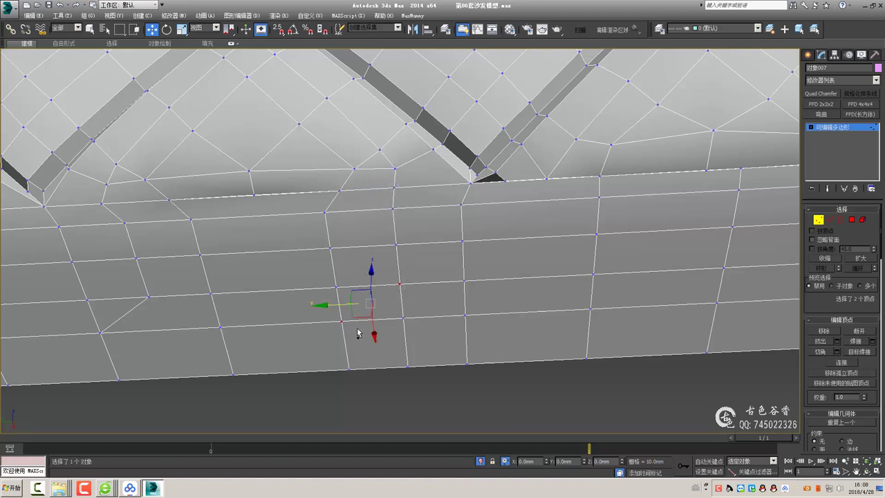
pyautogui.keyDown('ctrl'); pyautogui.click(465, 281); pyautogui.keyUp('ctrl')
pyautogui.keyDown('alt'); pyautogui.moveTo(296, 256); pyautogui.dragTo(339, 195, button='middle'); pyautogui.keyUp('alt')
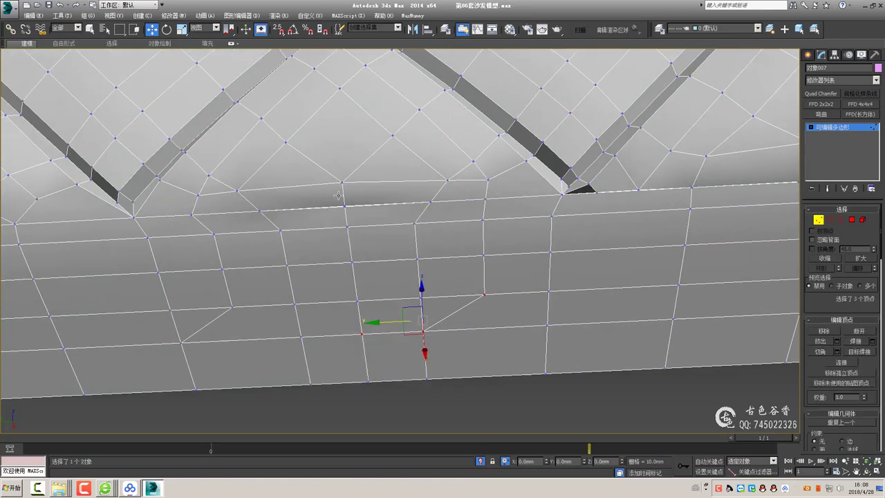
pyautogui.click(344, 205)
pyautogui.press('2')
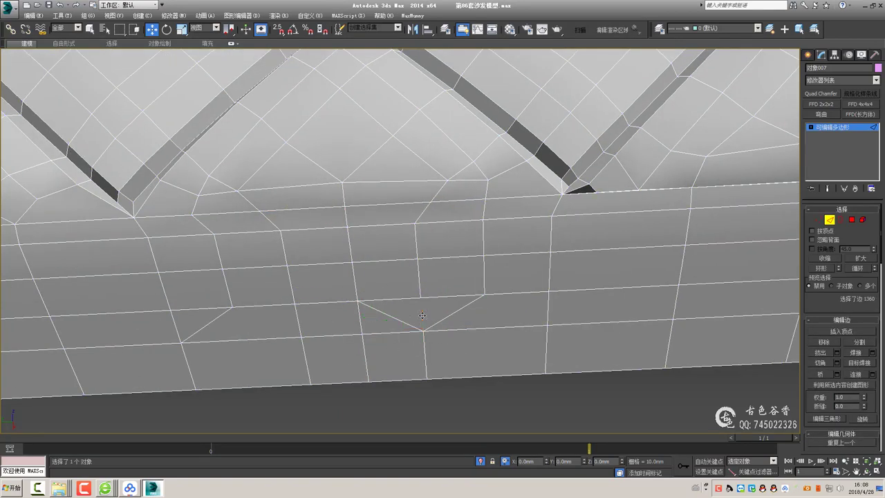
pyautogui.press('1')
pyautogui.moveTo(365, 359)
pyautogui.keyDown('alt'); pyautogui.mouseDown(button='middle')
pyautogui.moveTo(479, 243)
pyautogui.moveTo(467, 237)
pyautogui.mouseUp(button='middle'); pyautogui.keyUp('alt')
# Remove the stray edge at the groove bottom and weld the three seam vertices into one
pyautogui.press('2')
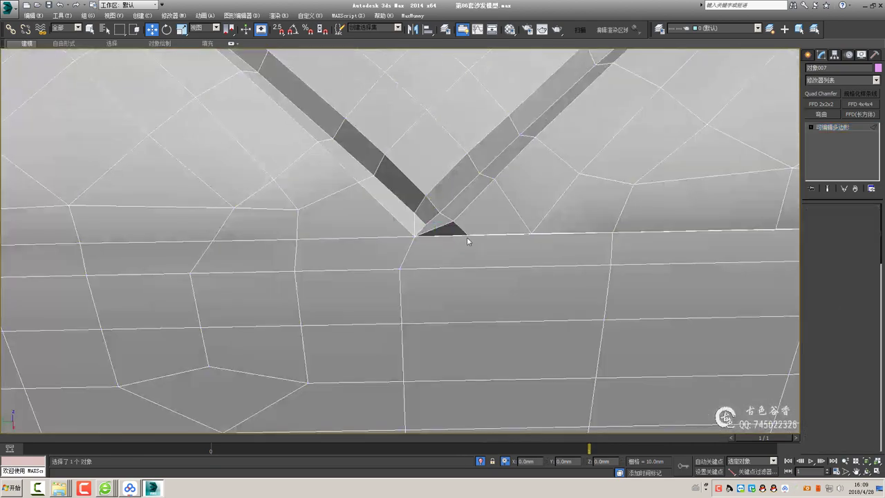
pyautogui.press('1')
pyautogui.press('2')
pyautogui.scroll(2, 440, 221)
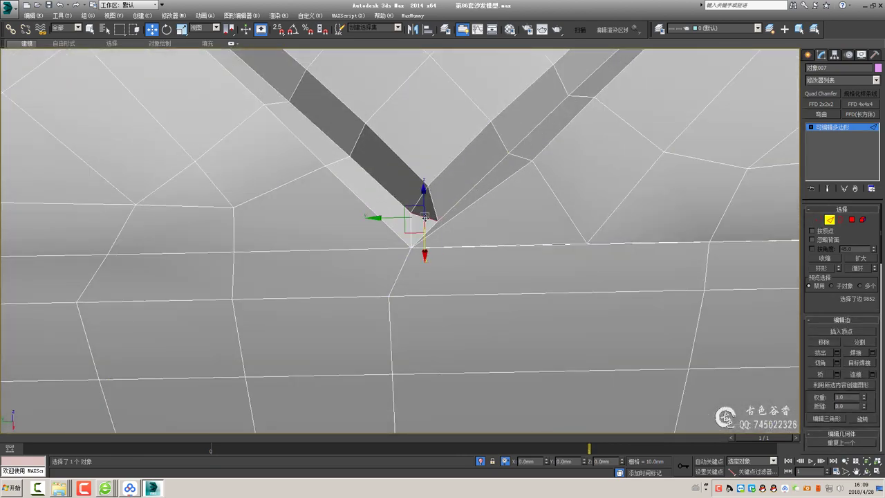
pyautogui.press('BackSpace')
pyautogui.moveTo(437, 219)
pyautogui.keyDown('alt'); pyautogui.mouseDown(button='middle')
pyautogui.moveTo(499, 224)
pyautogui.moveTo(381, 210)
pyautogui.mouseUp(button='middle'); pyautogui.keyUp('alt')
pyautogui.press('1')
pyautogui.hotkey('ctrl', 'alt', 'c')
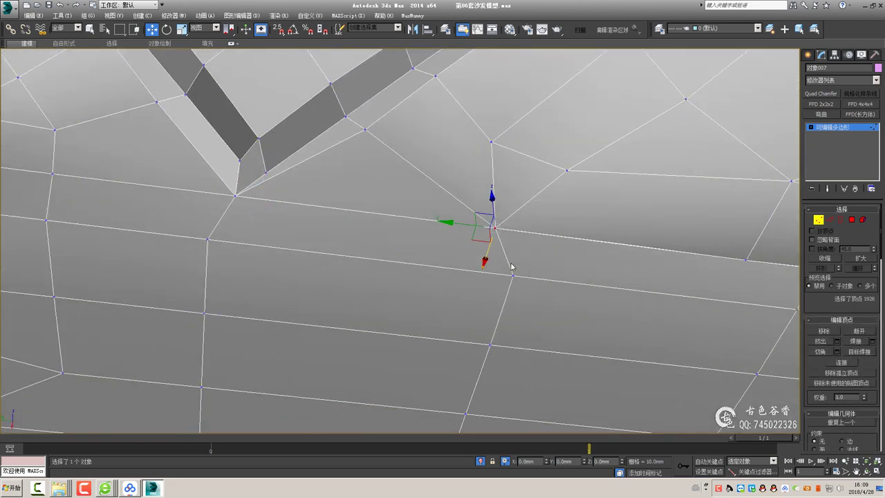
# Collapse the edge beside the merged vertex into a single vertex
pyautogui.press('2')
pyautogui.click(546, 164)
pyautogui.moveTo(545, 164)
pyautogui.keyDown('alt'); pyautogui.mouseDown(button='middle')
pyautogui.moveTo(490, 194)
pyautogui.moveTo(492, 212)
pyautogui.mouseUp(button='middle'); pyautogui.keyUp('alt')
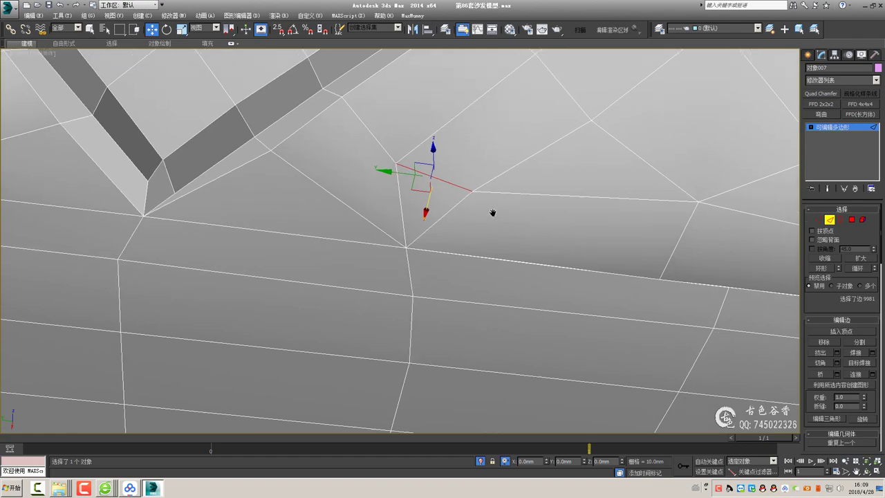
pyautogui.hotkey('ctrl', 'alt', 'c')
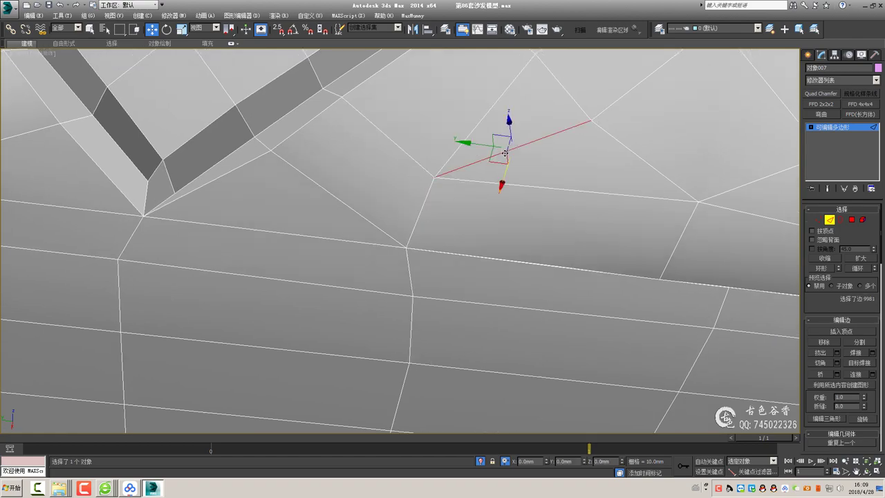
pyautogui.hotkey('ctrl', 'alt', 'c')
# Connect the three seam vertices with new V-shaped edges
pyautogui.press('1')
pyautogui.click(420, 143)
pyautogui.moveTo(425, 155)
pyautogui.keyDown('alt'); pyautogui.mouseDown(button='middle')
pyautogui.moveTo(438, 219)
pyautogui.moveTo(492, 258)
pyautogui.moveTo(375, 259)
pyautogui.moveTo(608, 222)
pyautogui.moveTo(426, 237)
pyautogui.mouseUp(button='middle'); pyautogui.keyUp('alt')
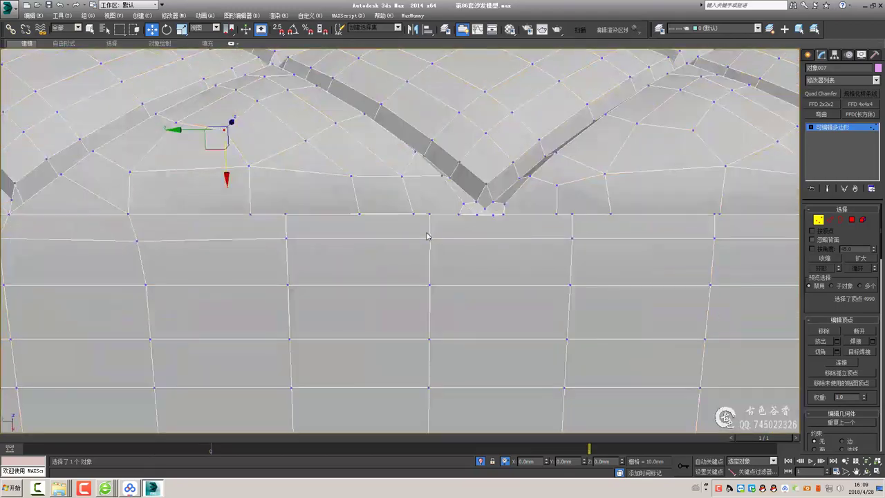
pyautogui.scroll(4, 426, 237)
pyautogui.click(450, 198)
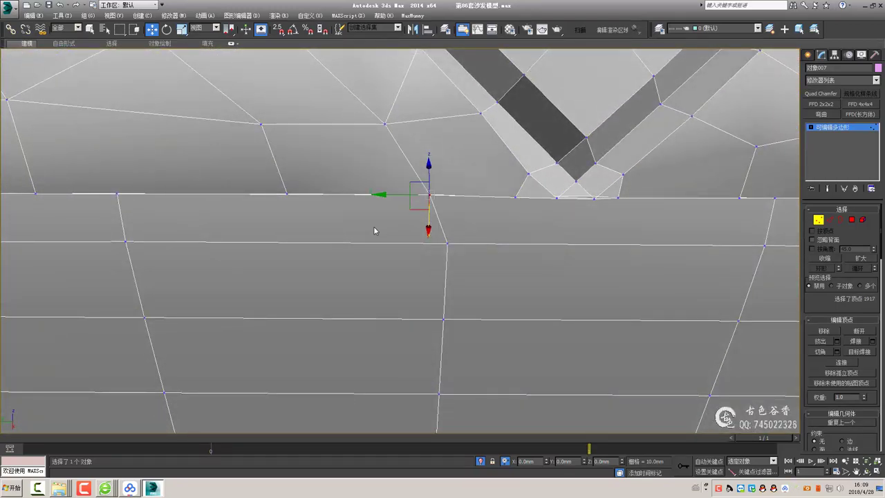
pyautogui.press('2')
pyautogui.click(362, 243)
pyautogui.click(526, 245)
pyautogui.press('1')
pyautogui.scroll(-2, 298, 253)
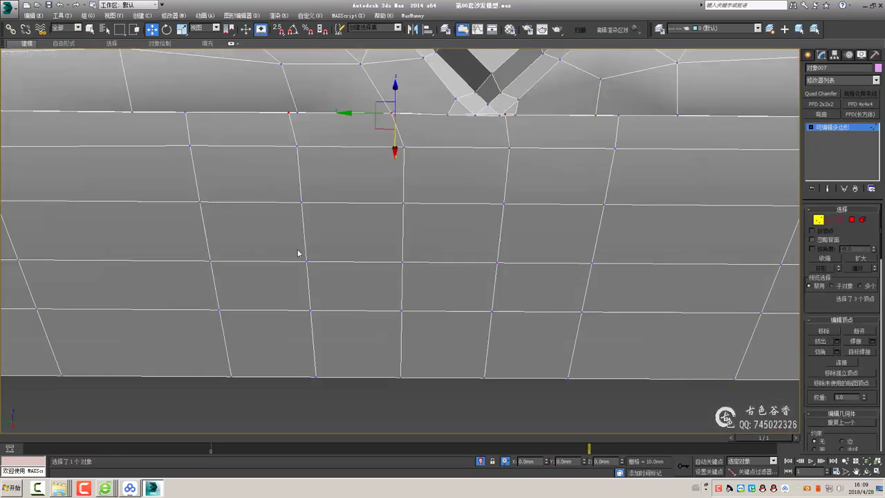
pyautogui.hotkey('ctrl', 'shift', 'e')
pyautogui.press('2')
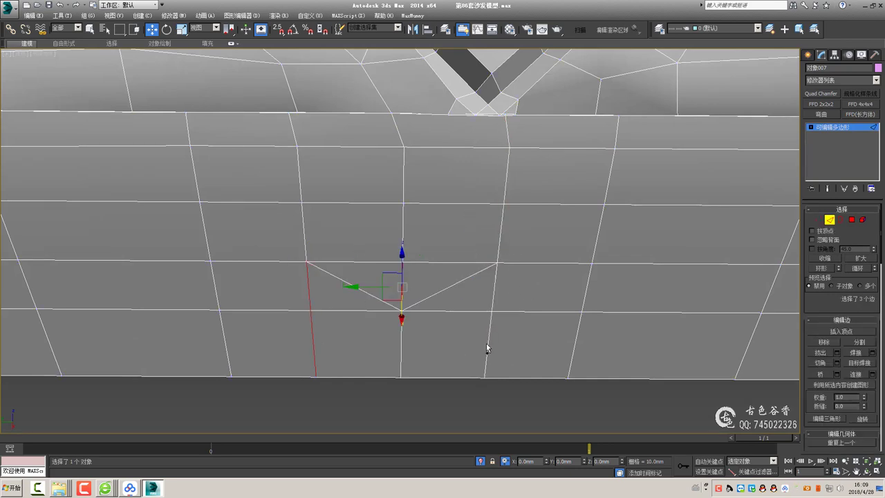
pyautogui.press('1')
# Select the vertices at the bottom of the new V near the groove tip
pyautogui.click(402, 309)
pyautogui.moveTo(408, 291)
pyautogui.keyDown('alt'); pyautogui.mouseDown(button='middle')
pyautogui.moveTo(415, 273)
pyautogui.moveTo(308, 187)
pyautogui.mouseUp(button='middle'); pyautogui.keyUp('alt')
pyautogui.moveTo(309, 187); pyautogui.dragTo(450, 204)
pyautogui.moveTo(558, 214); pyautogui.dragTo(561, 214)
pyautogui.keyDown('alt'); pyautogui.moveTo(560, 214); pyautogui.dragTo(548, 212, button='middle'); pyautogui.keyUp('alt')
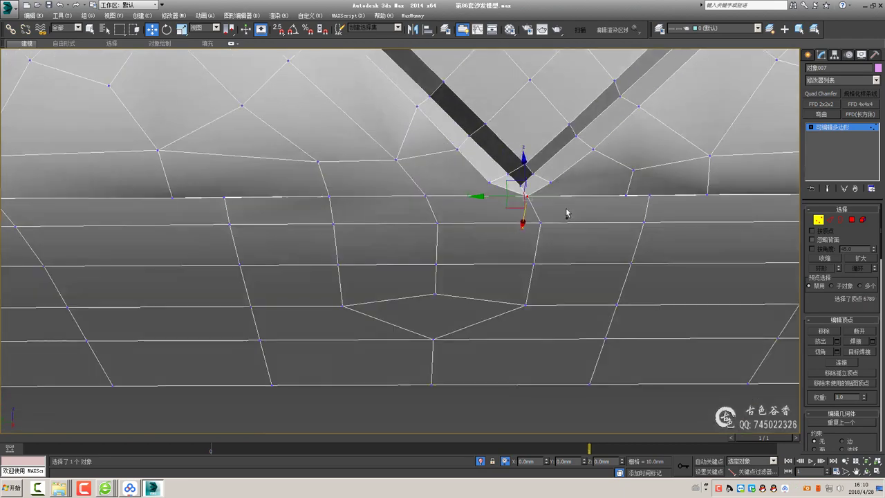
pyautogui.keyDown('alt'); pyautogui.moveTo(673, 201); pyautogui.dragTo(325, 216, button='middle'); pyautogui.keyUp('alt')
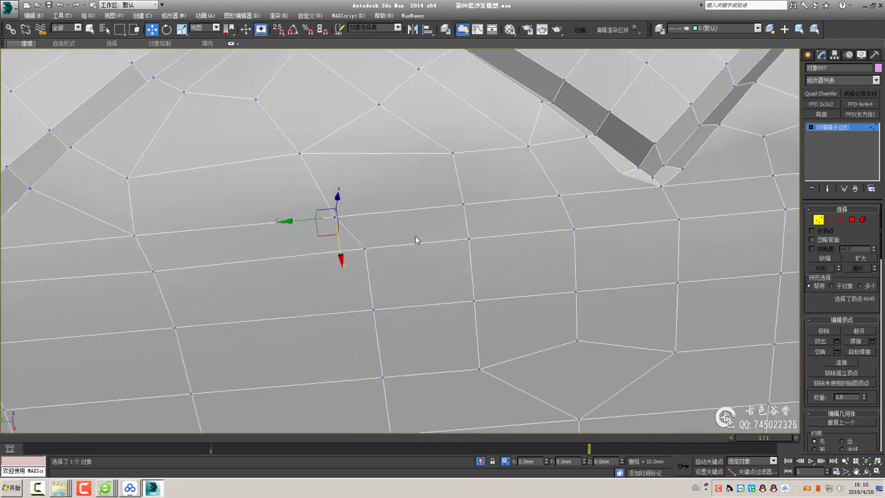
pyautogui.keyDown('alt'); pyautogui.moveTo(416, 240); pyautogui.dragTo(423, 229, button='middle'); pyautogui.keyUp('alt')
# Select the edge at the strap-gap tip and the vertices at the groove apex
pyautogui.press('2')
pyautogui.click(390, 216)
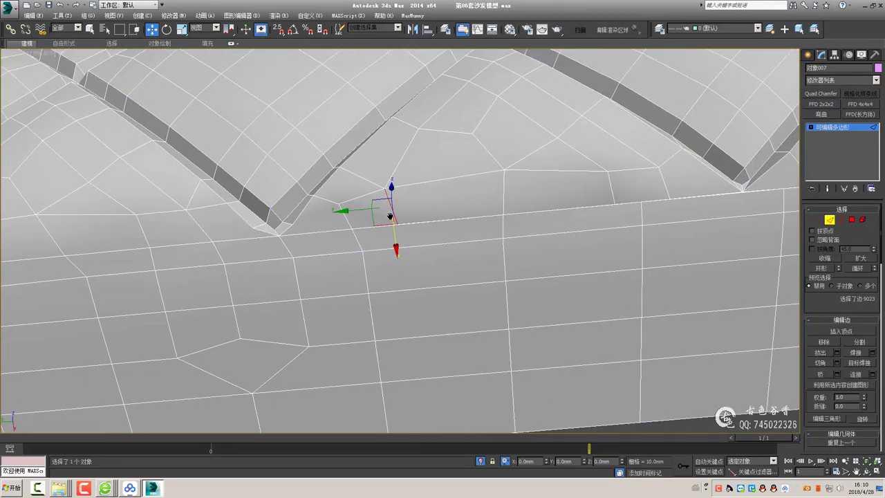
pyautogui.moveTo(380, 217)
pyautogui.keyDown('alt'); pyautogui.mouseDown(button='middle')
pyautogui.moveTo(387, 198)
pyautogui.moveTo(280, 227)
pyautogui.moveTo(369, 253)
pyautogui.mouseUp(button='middle'); pyautogui.keyUp('alt')
pyautogui.scroll(3, 373, 290)
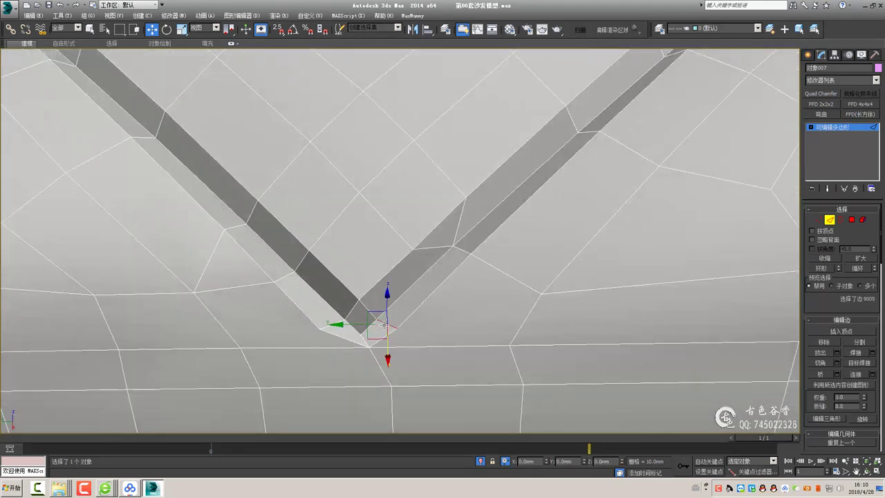
pyautogui.press('1')
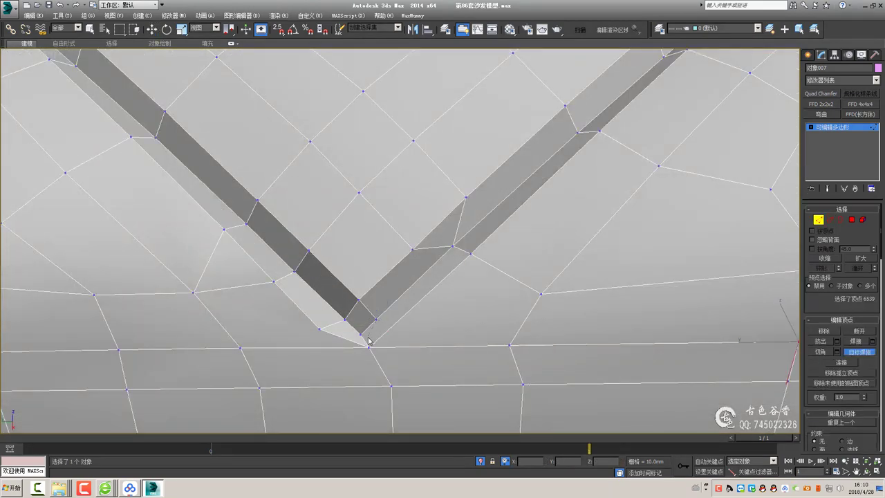
pyautogui.click(360, 336)
pyautogui.moveTo(360, 336)
pyautogui.keyDown('alt'); pyautogui.mouseDown(button='middle')
pyautogui.moveTo(514, 205)
pyautogui.moveTo(500, 256)
pyautogui.mouseUp(button='middle'); pyautogui.keyUp('alt')
pyautogui.moveTo(450, 265); pyautogui.dragTo(525, 273)
pyautogui.moveTo(525, 273)
pyautogui.keyDown('alt'); pyautogui.mouseDown(button='middle')
pyautogui.moveTo(529, 257)
pyautogui.moveTo(480, 236)
pyautogui.moveTo(523, 263)
pyautogui.mouseUp(button='middle'); pyautogui.keyUp('alt')
pyautogui.keyDown('alt'); pyautogui.moveTo(484, 300); pyautogui.dragTo(514, 243, button='middle'); pyautogui.keyUp('alt')
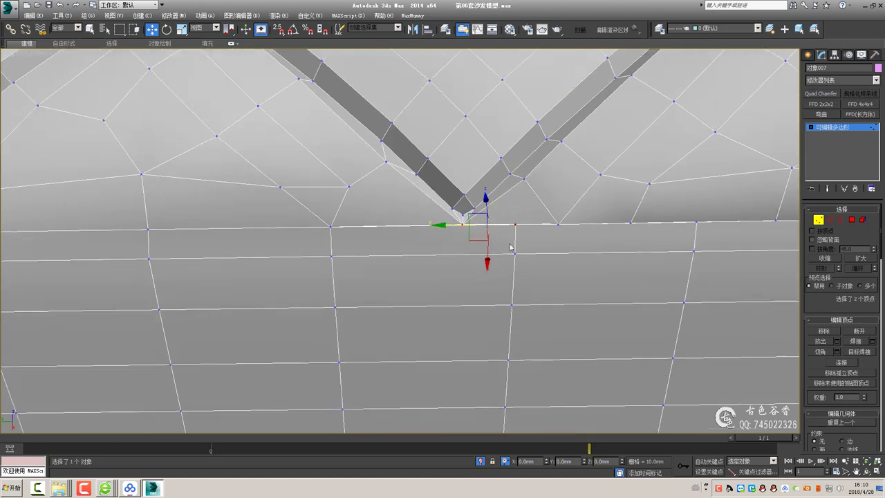
# Chamfer the edge below the groove apex by 1.0mm
pyautogui.press('2')
pyautogui.click(515, 240)
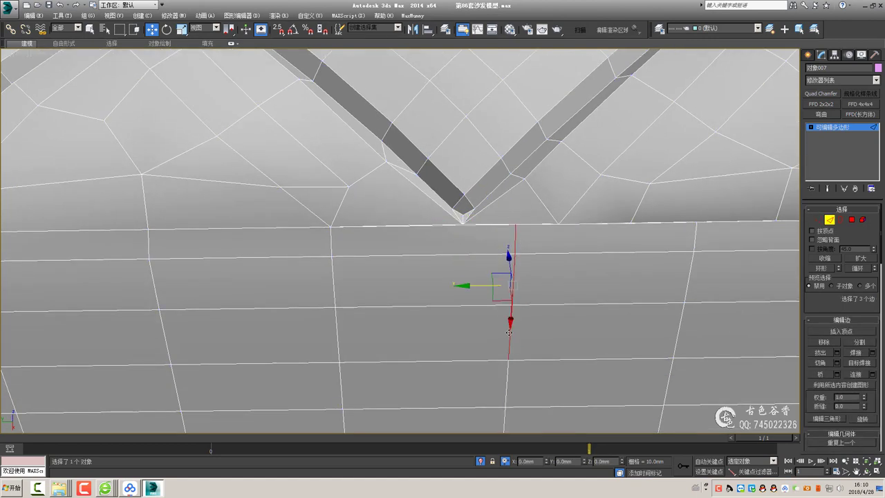
pyautogui.hotkey('ctrl', 'shift', 'c')
pyautogui.click(405, 286)
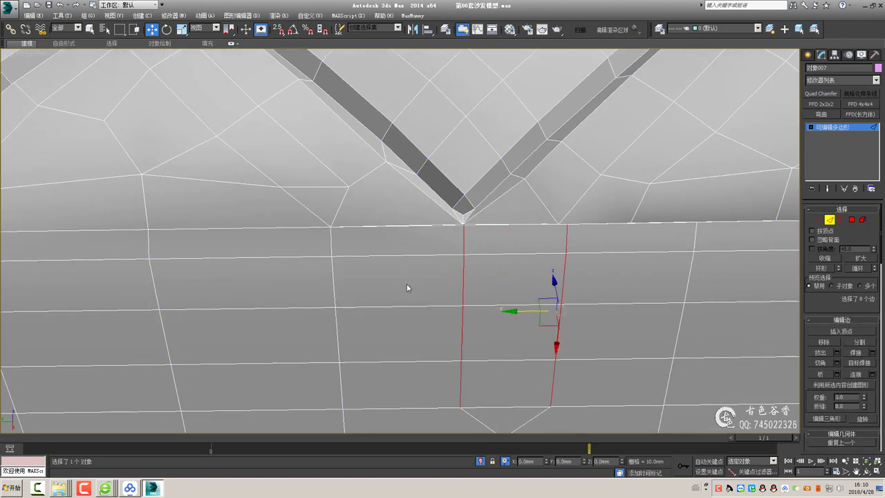
# Select the short vertical edge under the apex and an edge on the lower band
pyautogui.press('1')
pyautogui.press('q')
pyautogui.scroll(5, 467, 220)
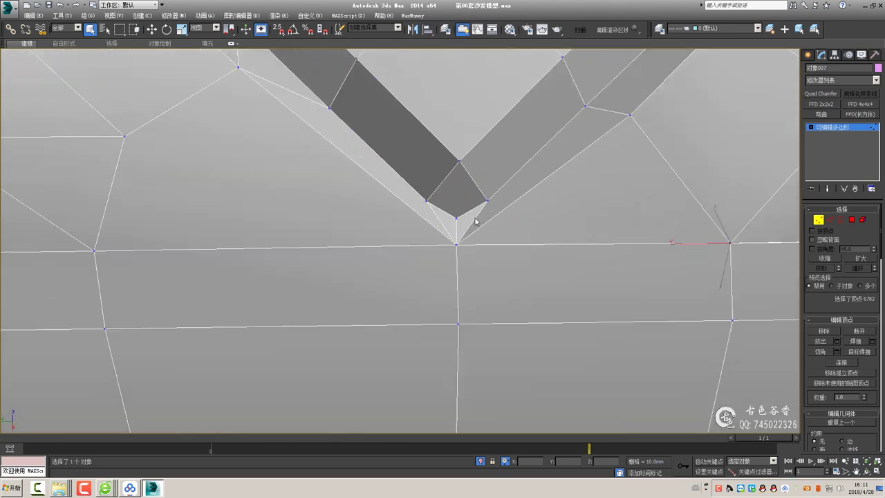
pyautogui.press('2')
pyautogui.click(457, 234)
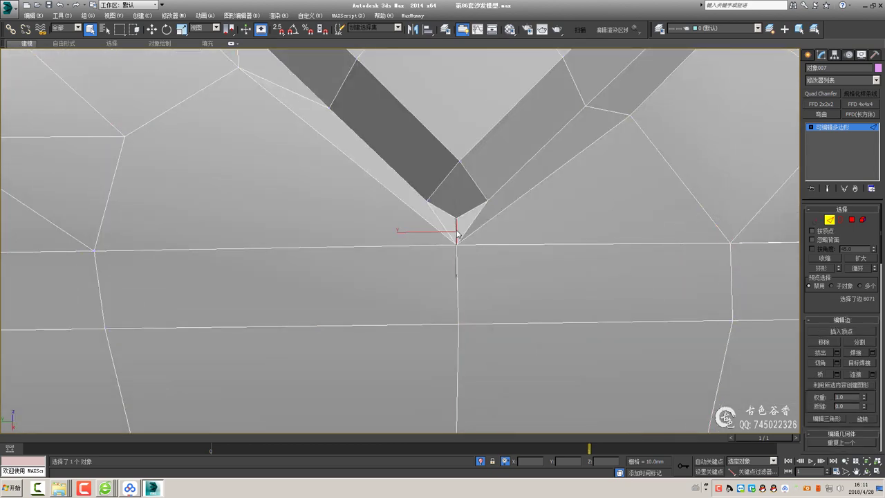
pyautogui.moveTo(465, 213)
pyautogui.keyDown('alt'); pyautogui.mouseDown(button='middle')
pyautogui.moveTo(544, 213)
pyautogui.moveTo(483, 219)
pyautogui.moveTo(518, 206)
pyautogui.moveTo(477, 213)
pyautogui.mouseUp(button='middle'); pyautogui.keyUp('alt')
pyautogui.press('1')
pyautogui.press('w')
pyautogui.press('2')
pyautogui.scroll(-3, 477, 212)
pyautogui.click(460, 236)
pyautogui.doubleClick(461, 253)
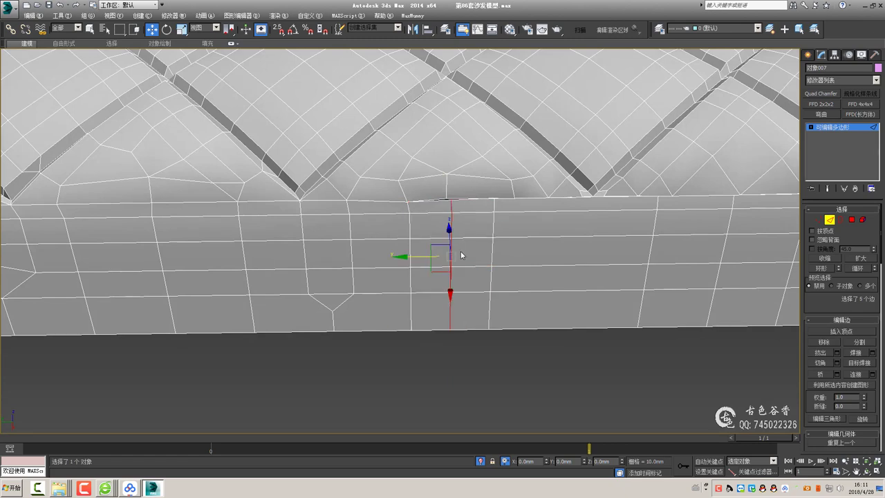
pyautogui.press('1')
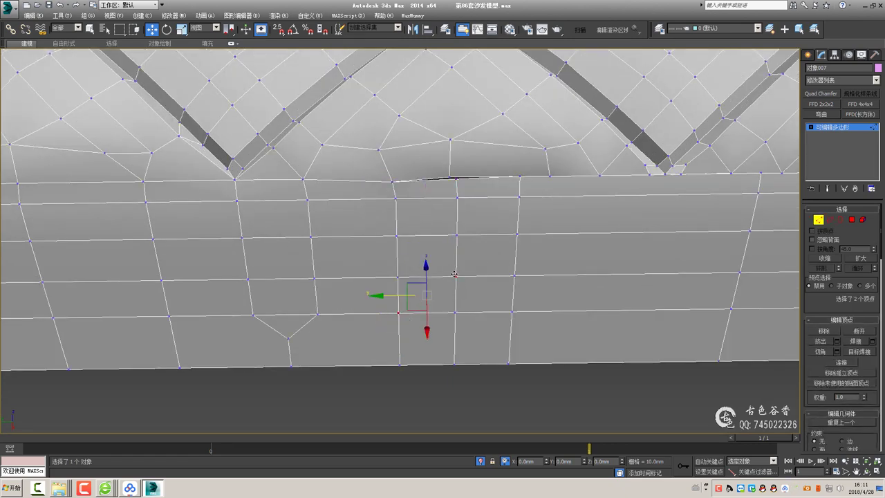
pyautogui.click(454, 314)
pyautogui.moveTo(455, 313); pyautogui.dragTo(470, 231, button='middle')
pyautogui.scroll(2, 470, 231)
pyautogui.click(458, 213)
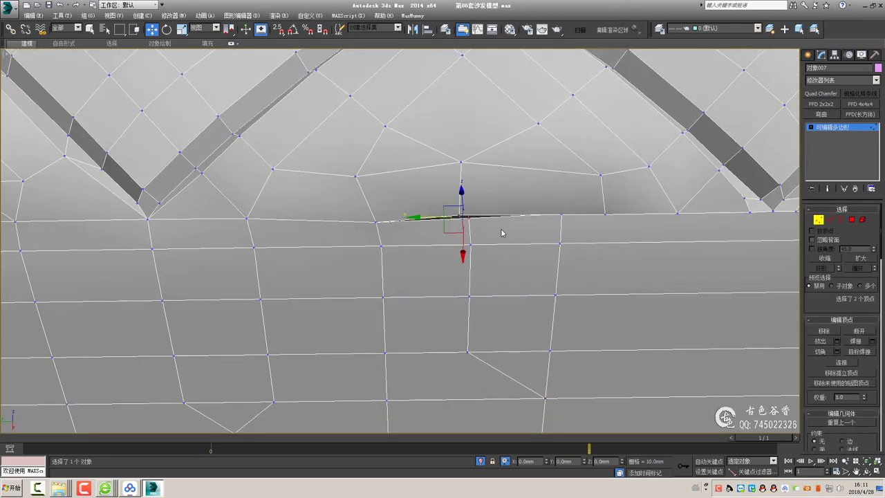
pyautogui.moveTo(550, 201); pyautogui.dragTo(619, 224)
pyautogui.moveTo(619, 223)
pyautogui.mouseDown(button='middle')
pyautogui.moveTo(504, 227)
pyautogui.moveTo(554, 202)
pyautogui.mouseUp(button='middle')
pyautogui.press('2')
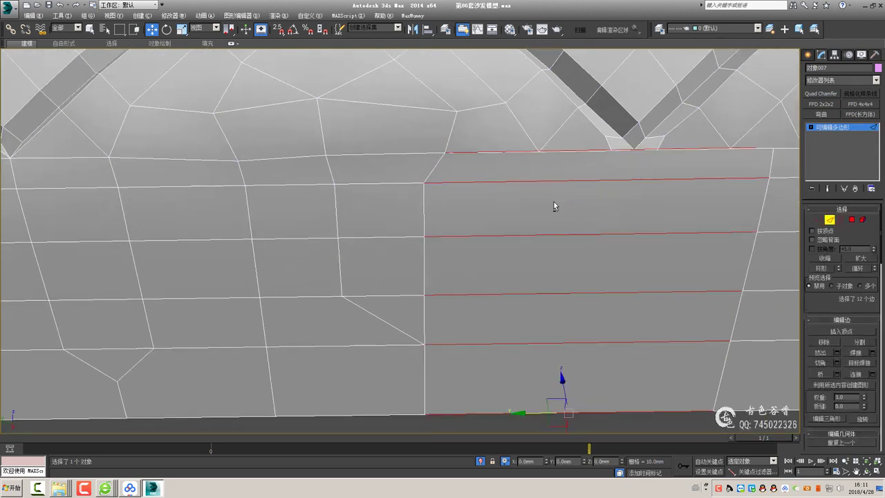
pyautogui.doubleClick(594, 208)
pyautogui.scroll(-1, 607, 211)
pyautogui.press('1')
pyautogui.click(563, 124)
pyautogui.keyDown('alt'); pyautogui.moveTo(563, 124); pyautogui.dragTo(572, 130, button='middle'); pyautogui.keyUp('alt')
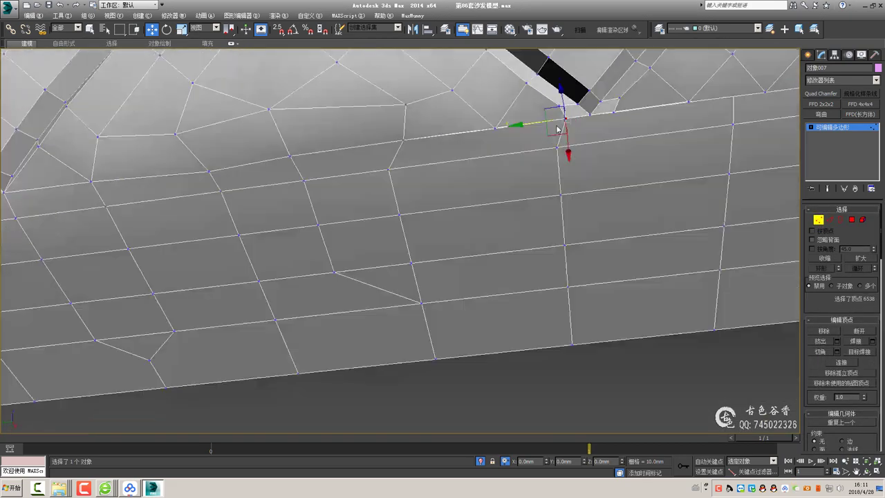
pyautogui.press('2')
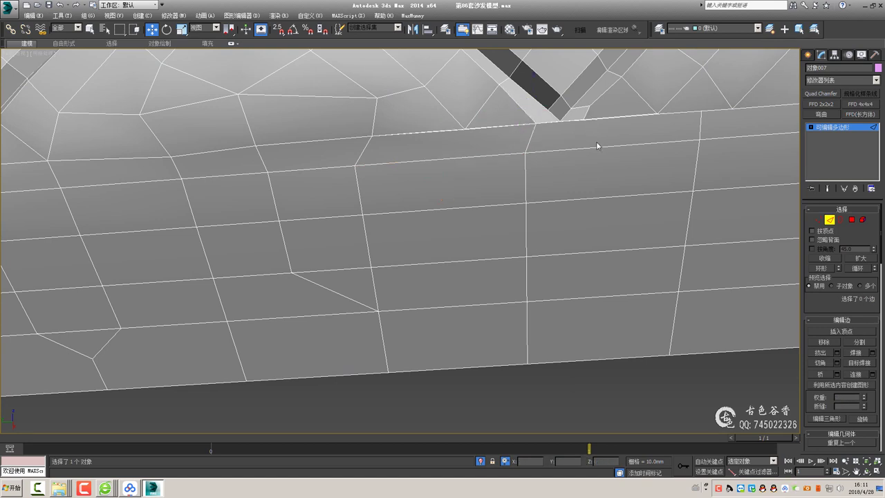
pyautogui.hotkey('ctrl', 'z')
pyautogui.press('1')
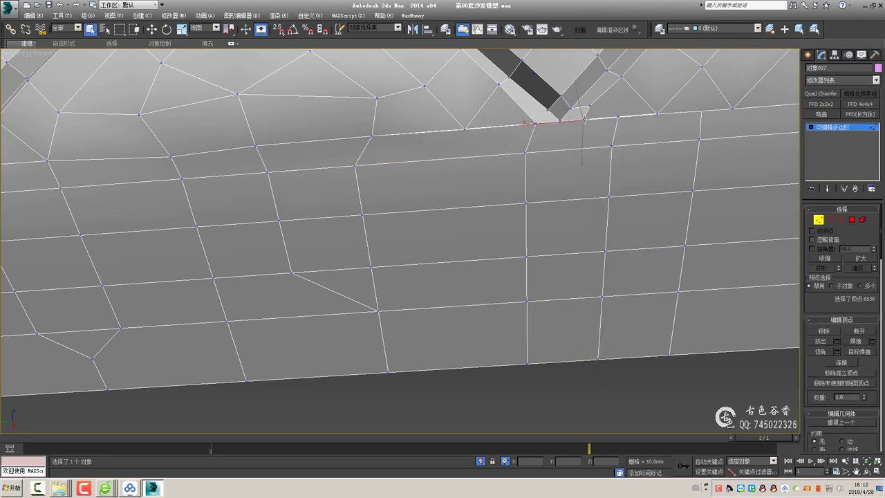
pyautogui.keyDown('alt'); pyautogui.moveTo(599, 138); pyautogui.dragTo(573, 125, button='middle'); pyautogui.keyUp('alt')
pyautogui.scroll(2, 573, 125)
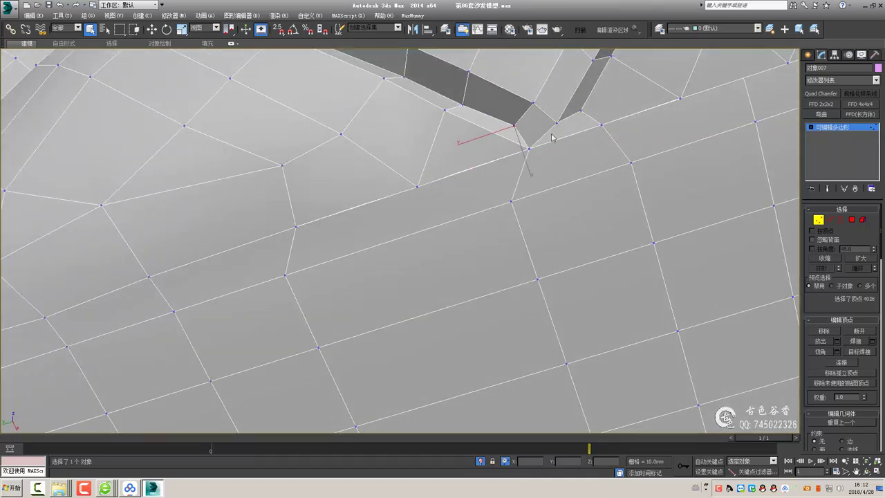
# Undo the last change and pick the mesh element at the gap corner
pyautogui.hotkey('ctrl', 'z')
pyautogui.hotkey('ctrl', 'z')
pyautogui.hotkey('ctrl', 'z')
pyautogui.scroll(-3, 448, 191)
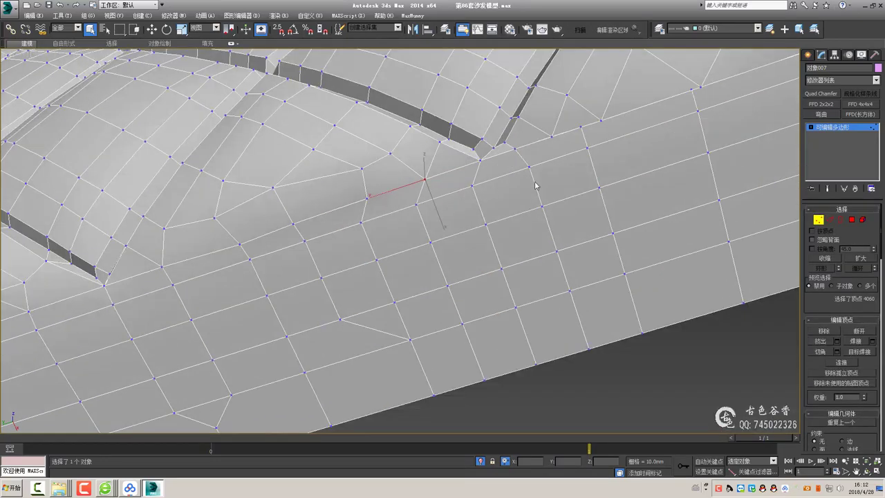
pyautogui.moveTo(533, 183)
pyautogui.mouseDown(button='middle')
pyautogui.moveTo(425, 231)
pyautogui.moveTo(360, 311)
pyautogui.mouseUp(button='middle')
pyautogui.press('2')
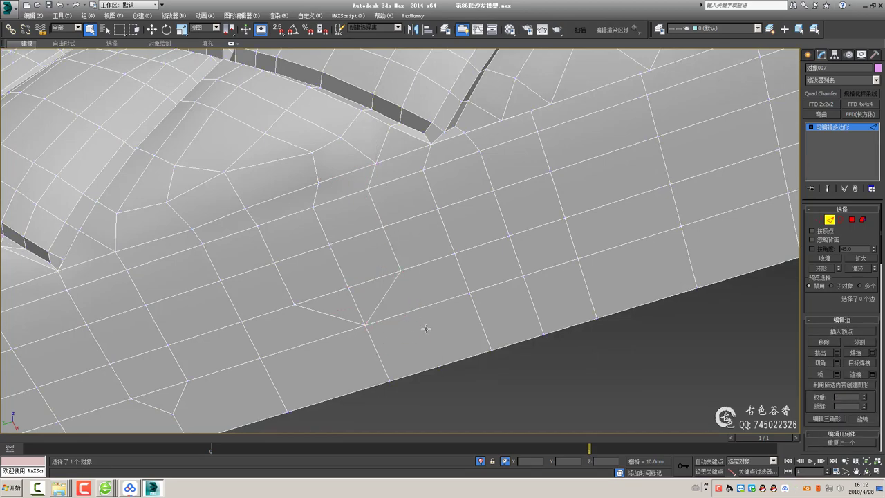
pyautogui.click(349, 297)
pyautogui.press('w')
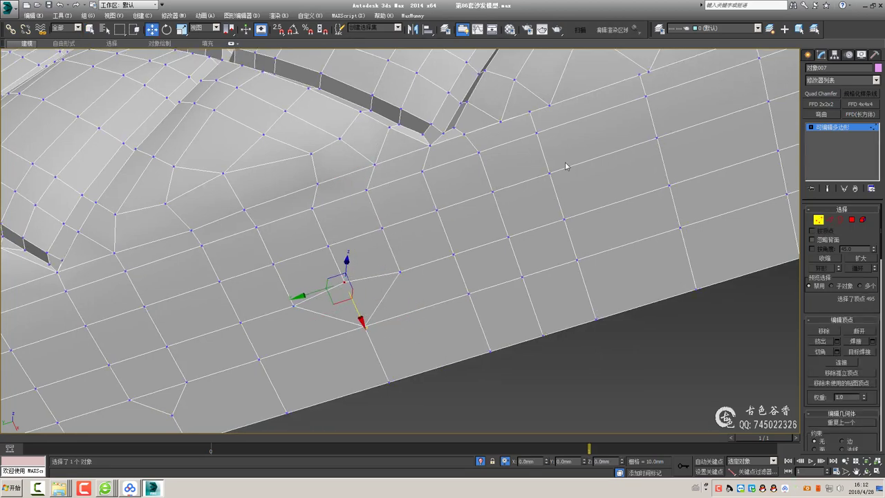
pyautogui.press('1')
# Slide the chamfer-corner vertex left so the surrounding edges line up
pyautogui.keyDown('alt'); pyautogui.moveTo(359, 311); pyautogui.dragTo(488, 188, button='middle'); pyautogui.keyUp('alt')
pyautogui.moveTo(459, 316); pyautogui.dragTo(483, 327)
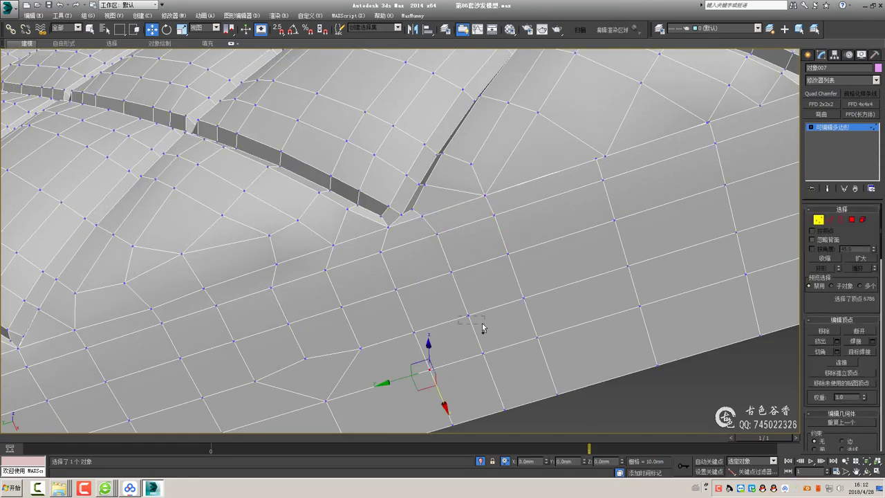
pyautogui.moveTo(484, 358)
pyautogui.keyDown('alt'); pyautogui.mouseDown(button='middle')
pyautogui.moveTo(553, 214)
pyautogui.moveTo(552, 235)
pyautogui.mouseUp(button='middle'); pyautogui.keyUp('alt')
pyautogui.click(551, 235)
pyautogui.scroll(5, 641, 224)
pyautogui.moveTo(641, 223)
pyautogui.keyDown('alt'); pyautogui.mouseDown(button='middle')
pyautogui.moveTo(567, 270)
pyautogui.moveTo(579, 291)
pyautogui.mouseUp(button='middle'); pyautogui.keyUp('alt')
pyautogui.scroll(-3, 689, 300)
pyautogui.scroll(3, 517, 264)
pyautogui.click(509, 249)
pyautogui.keyDown('alt'); pyautogui.moveTo(429, 284); pyautogui.dragTo(492, 246, button='middle'); pyautogui.keyUp('alt')
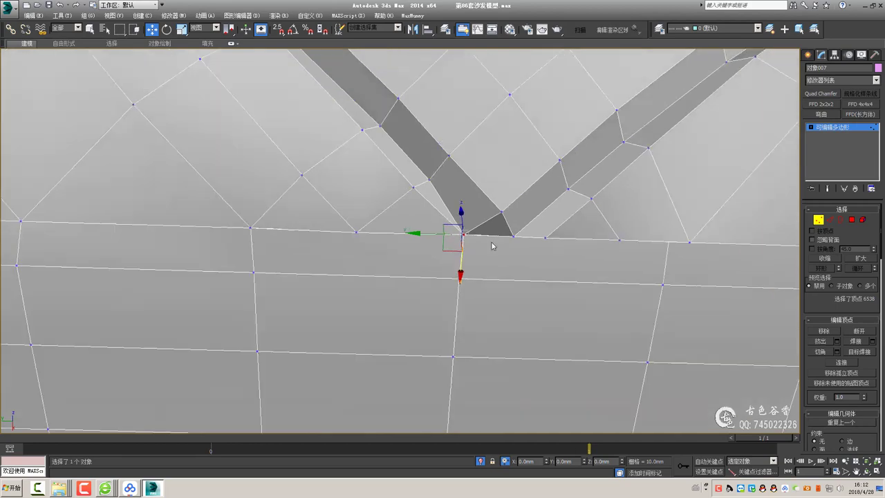
pyautogui.moveTo(430, 236); pyautogui.dragTo(442, 239)
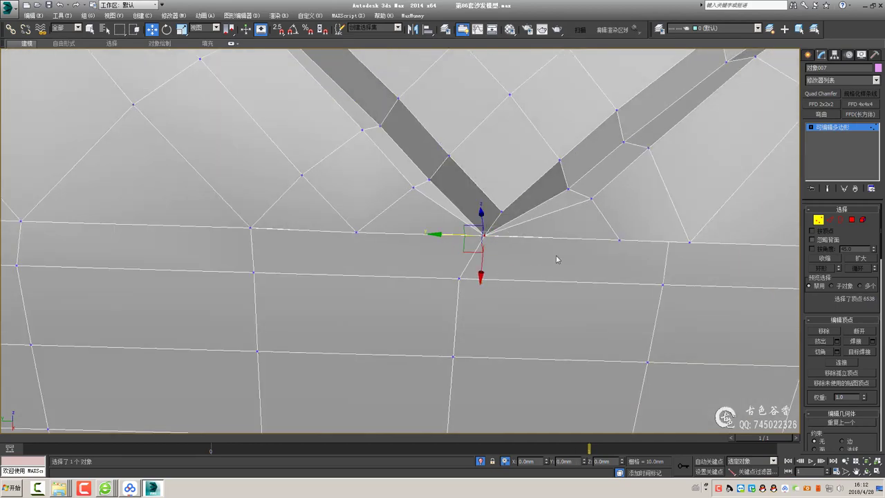
# Select the vertex right of the gap and reframe the view on the chamfer corner
pyautogui.moveTo(558, 260); pyautogui.dragTo(482, 239, button='middle')
pyautogui.click(584, 219)
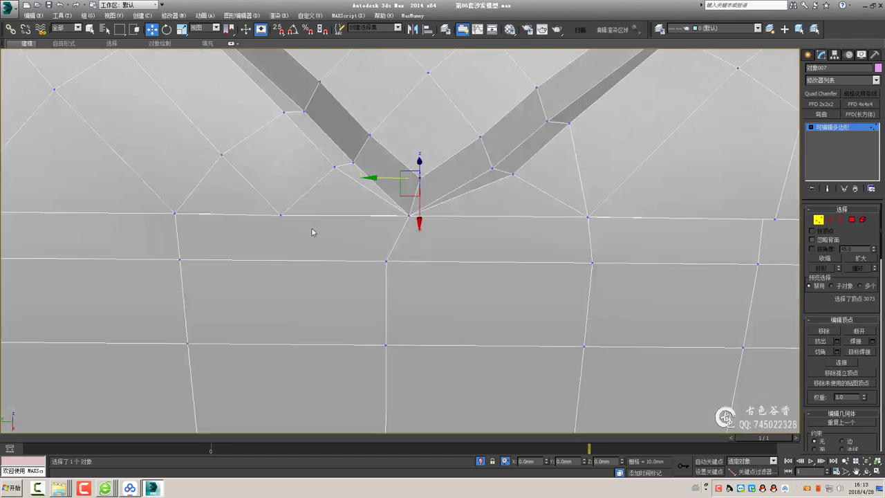
pyautogui.keyDown('alt'); pyautogui.moveTo(312, 231); pyautogui.dragTo(409, 243, button='middle'); pyautogui.keyUp('alt')
pyautogui.press('2')
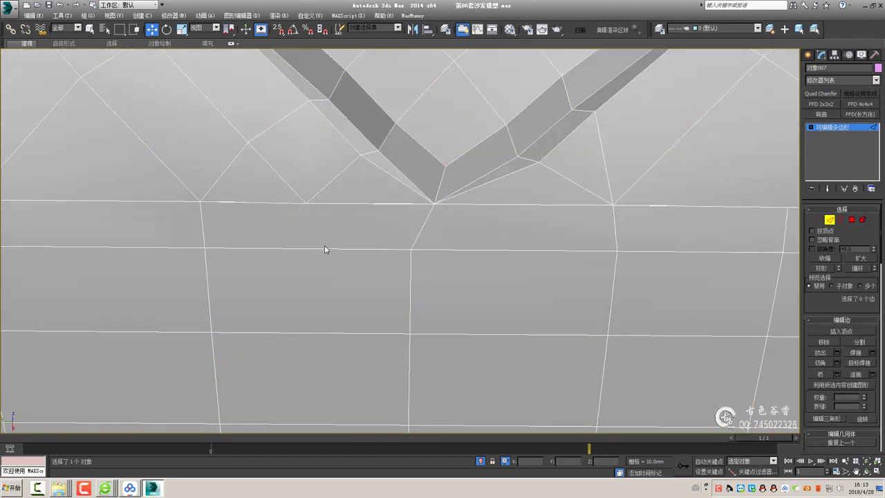
pyautogui.press('1')
pyautogui.scroll(-2, 341, 272)
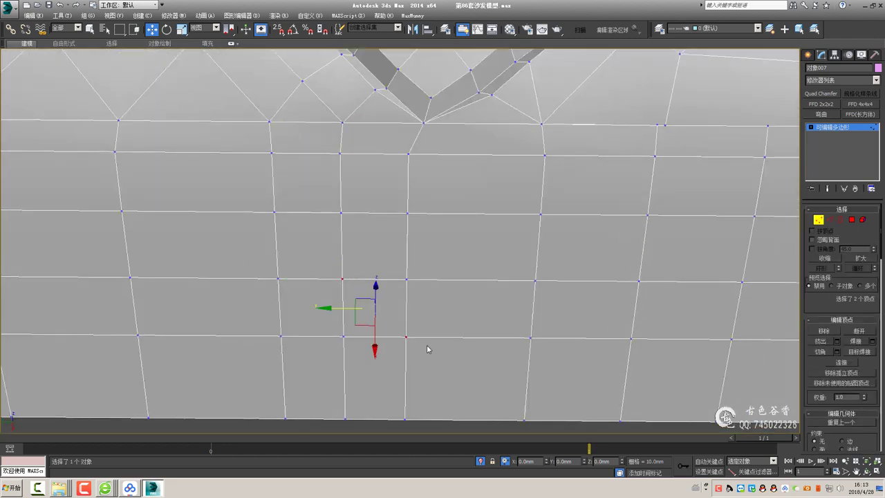
pyautogui.press('2')
pyautogui.scroll(2, 435, 242)
pyautogui.moveTo(500, 223)
pyautogui.mouseDown(button='middle')
pyautogui.moveTo(377, 210)
pyautogui.moveTo(470, 231)
pyautogui.moveTo(478, 197)
pyautogui.moveTo(540, 205)
pyautogui.moveTo(576, 195)
pyautogui.mouseUp(button='middle')
pyautogui.press('1')
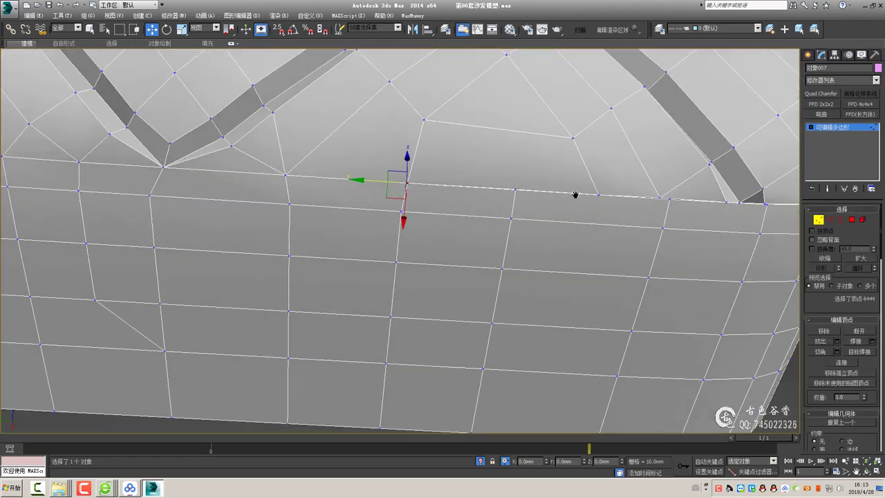
pyautogui.scroll(-2, 622, 204)
pyautogui.keyDown('ctrl'); pyautogui.click(687, 212); pyautogui.keyUp('ctrl')
pyautogui.scroll(-2, 485, 200)
pyautogui.moveTo(419, 196)
pyautogui.keyDown('alt'); pyautogui.mouseDown(button='middle')
pyautogui.moveTo(549, 231)
pyautogui.moveTo(538, 221)
pyautogui.moveTo(561, 194)
pyautogui.mouseUp(button='middle'); pyautogui.keyUp('alt')
pyautogui.click(363, 334)
pyautogui.scroll(2, 363, 334)
pyautogui.scroll(2, 435, 328)
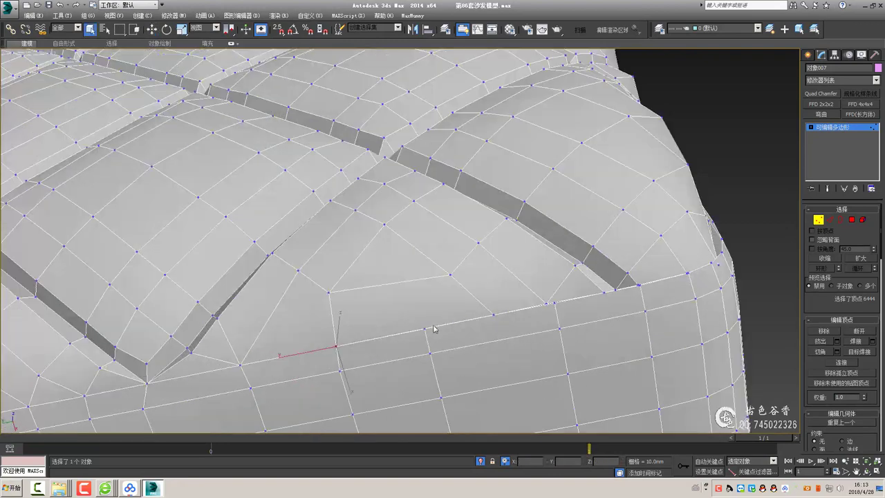
pyautogui.click(433, 330)
pyautogui.keyDown('alt'); pyautogui.moveTo(434, 329); pyautogui.dragTo(512, 327, button='middle'); pyautogui.keyUp('alt')
pyautogui.scroll(-2, 542, 332)
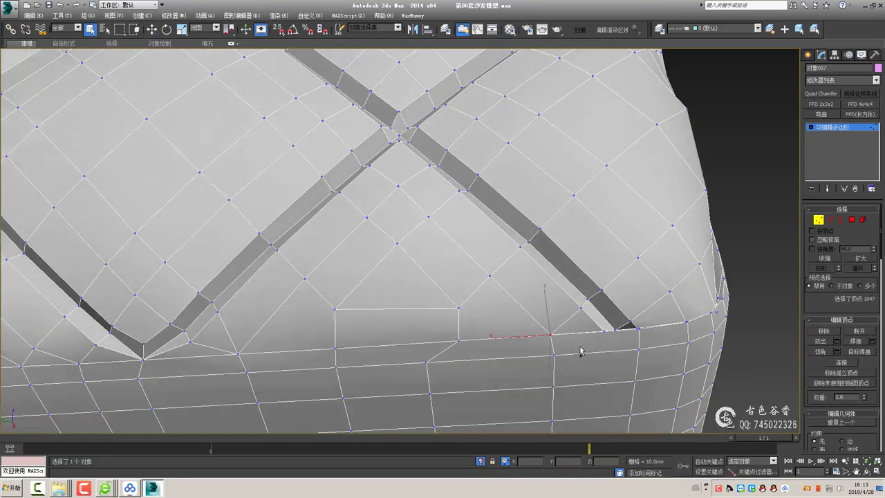
pyautogui.keyDown('alt'); pyautogui.moveTo(579, 350); pyautogui.dragTo(553, 231, button='middle'); pyautogui.keyUp('alt')
pyautogui.scroll(2, 553, 231)
pyautogui.press('2')
pyautogui.click(409, 218)
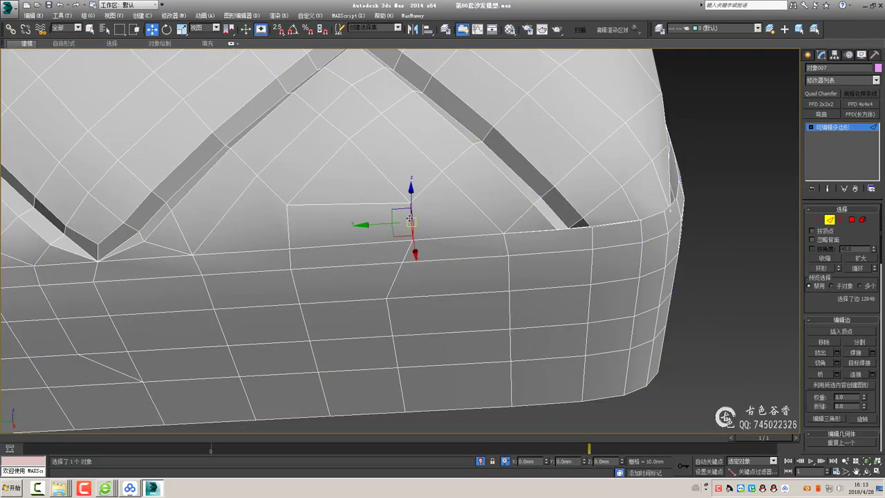
pyautogui.press('1')
pyautogui.click(364, 214)
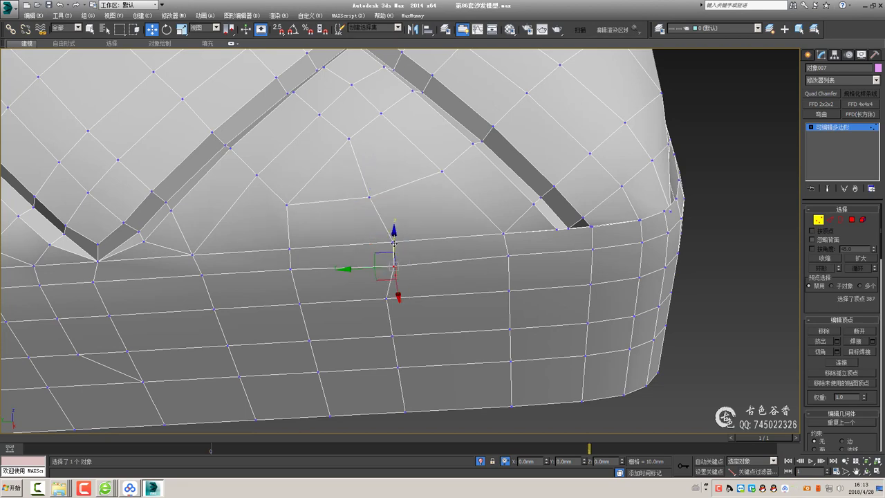
pyautogui.press('2')
pyautogui.click(392, 254)
pyautogui.click(582, 225)
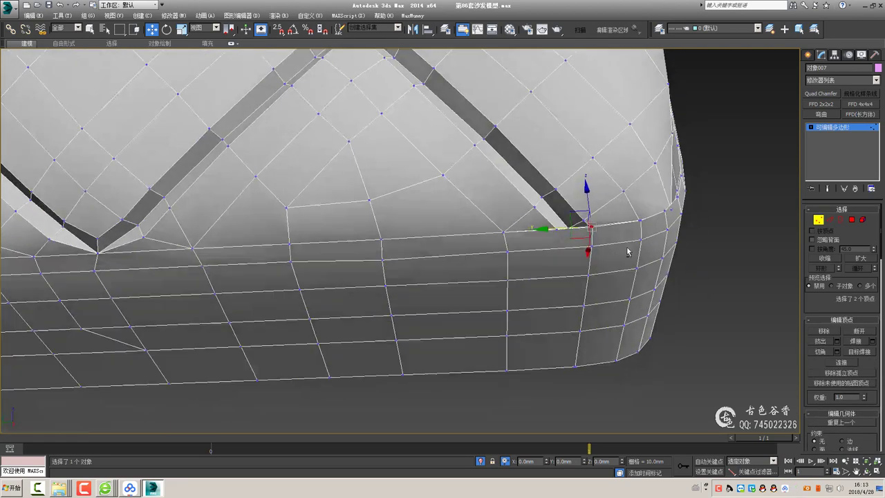
pyautogui.scroll(3, 588, 232)
pyautogui.keyDown('alt'); pyautogui.moveTo(594, 237); pyautogui.dragTo(584, 223, button='middle'); pyautogui.keyUp('alt')
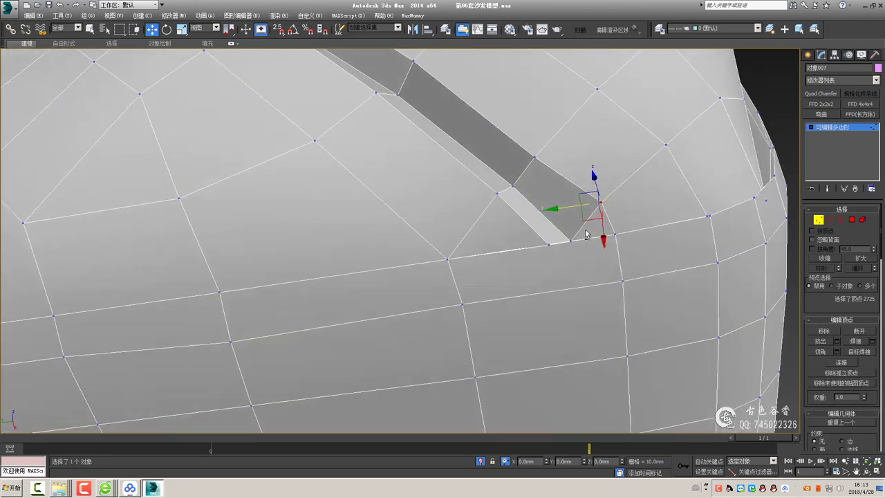
pyautogui.press('2')
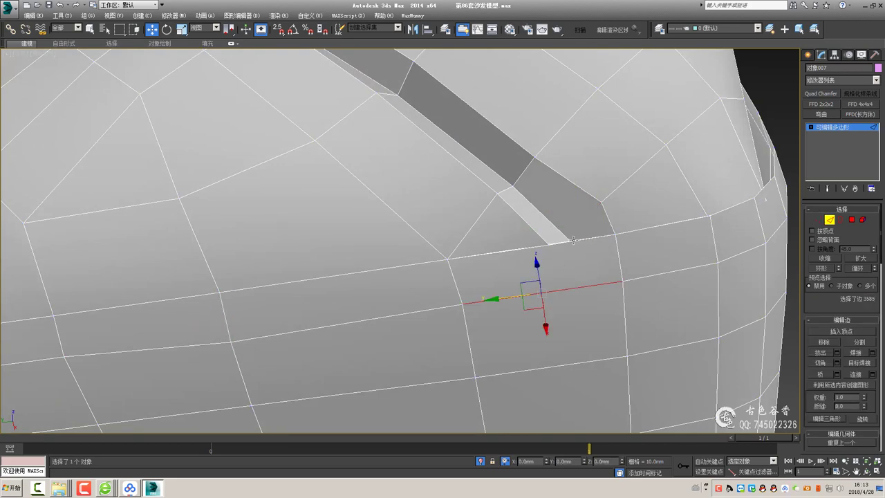
pyautogui.press('1')
pyautogui.moveTo(583, 287)
pyautogui.keyDown('alt'); pyautogui.mouseDown(button='middle')
pyautogui.moveTo(585, 239)
pyautogui.moveTo(598, 241)
pyautogui.moveTo(614, 182)
pyautogui.moveTo(602, 186)
pyautogui.mouseUp(button='middle'); pyautogui.keyUp('alt')
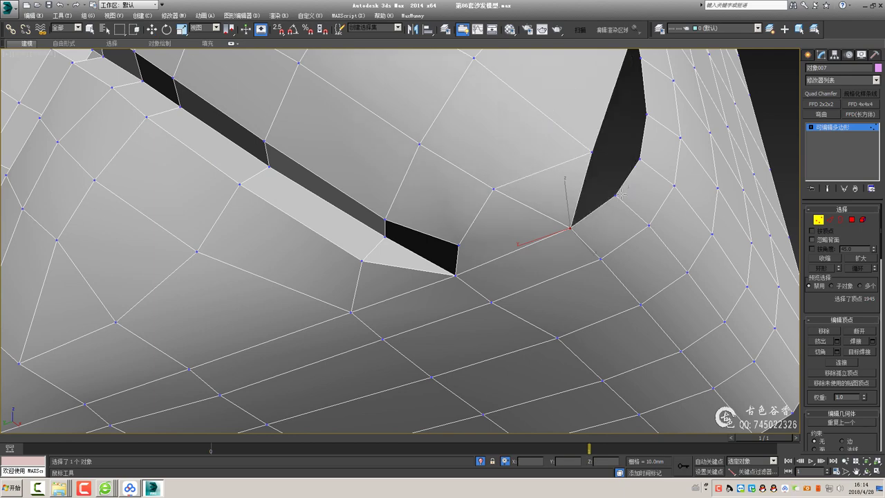
# Target-weld the loose vertex at the strap gap's end onto its neighbouring vertex
pyautogui.hotkey('shift', 'z')
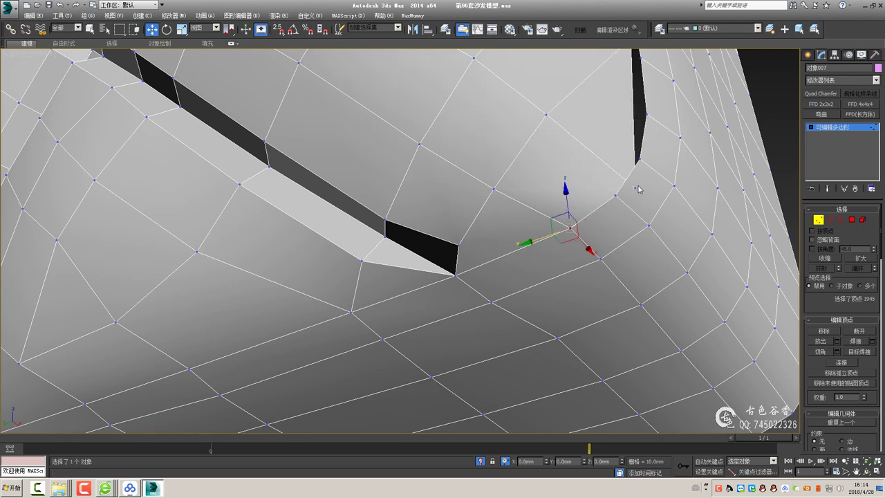
pyautogui.moveTo(635, 188); pyautogui.dragTo(617, 195)
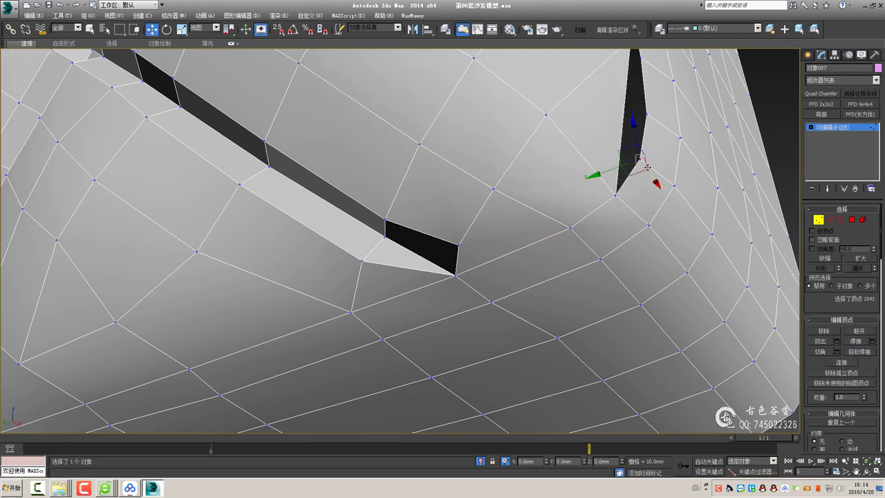
pyautogui.scroll(-5, 648, 167)
pyautogui.moveTo(494, 201)
pyautogui.keyDown('alt'); pyautogui.mouseDown(button='middle')
pyautogui.moveTo(419, 170)
pyautogui.moveTo(528, 178)
pyautogui.moveTo(500, 199)
pyautogui.moveTo(528, 184)
pyautogui.moveTo(480, 194)
pyautogui.mouseUp(button='middle'); pyautogui.keyUp('alt')
# Select the edges along and beside the slit
pyautogui.press('2')
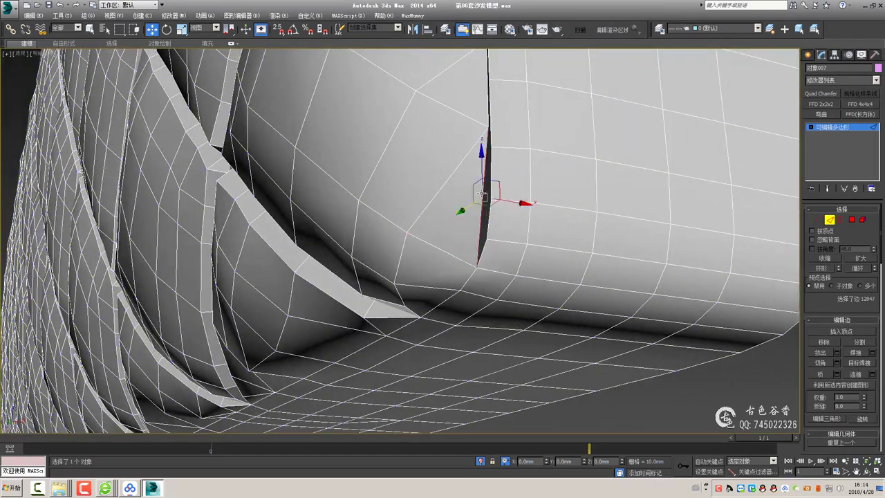
pyautogui.keyDown('ctrl'); pyautogui.click(387, 145); pyautogui.keyUp('ctrl')
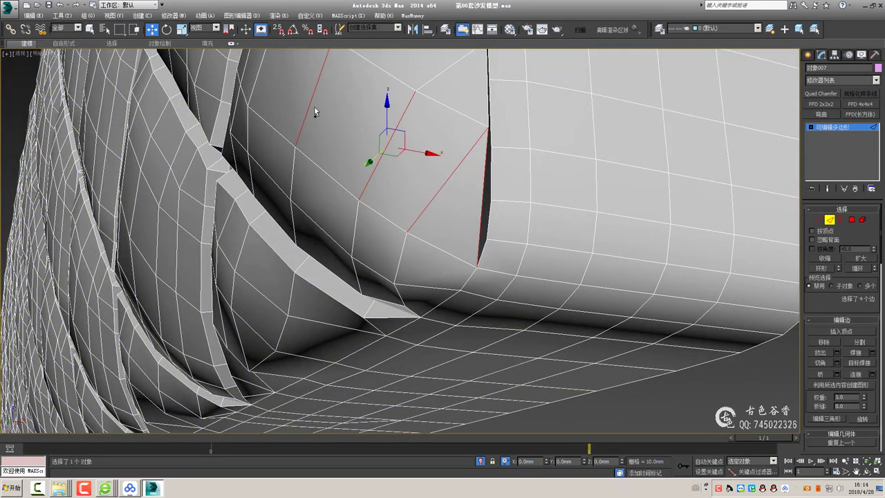
pyautogui.keyDown('ctrl'); pyautogui.click(477, 202); pyautogui.keyUp('ctrl')
pyautogui.moveTo(477, 201)
pyautogui.keyDown('alt'); pyautogui.mouseDown(button='middle')
pyautogui.moveTo(546, 280)
pyautogui.moveTo(351, 231)
pyautogui.moveTo(382, 234)
pyautogui.mouseUp(button='middle'); pyautogui.keyUp('alt')
# Select the vertices beside the slit, its neighbour, and the vertex at the slit's end
pyautogui.press('1')
pyautogui.click(355, 210)
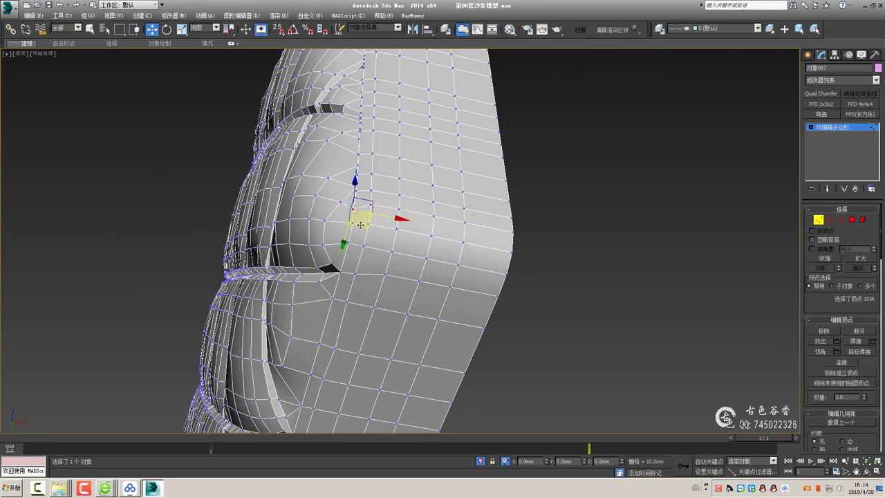
pyautogui.scroll(3, 351, 221)
pyautogui.scroll(2, 422, 229)
pyautogui.scroll(2, 421, 217)
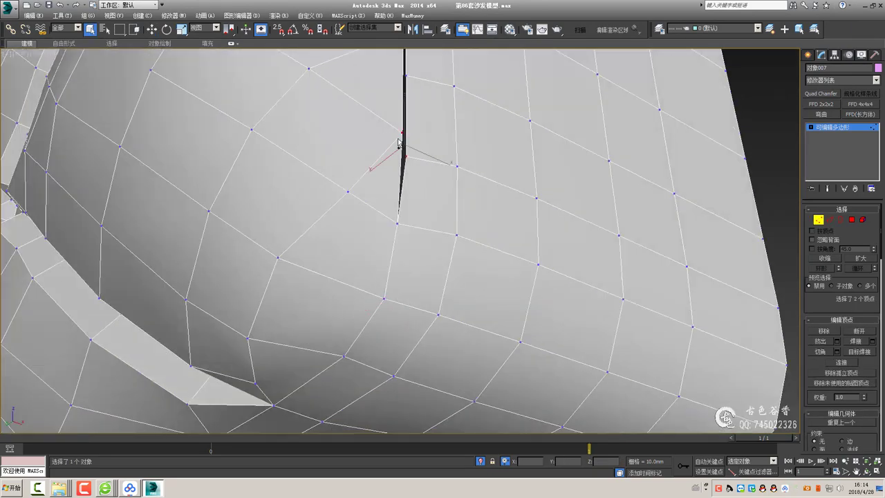
pyautogui.scroll(1, 407, 189)
pyautogui.scroll(-2, 407, 188)
pyautogui.scroll(-3, 397, 158)
pyautogui.click(355, 144)
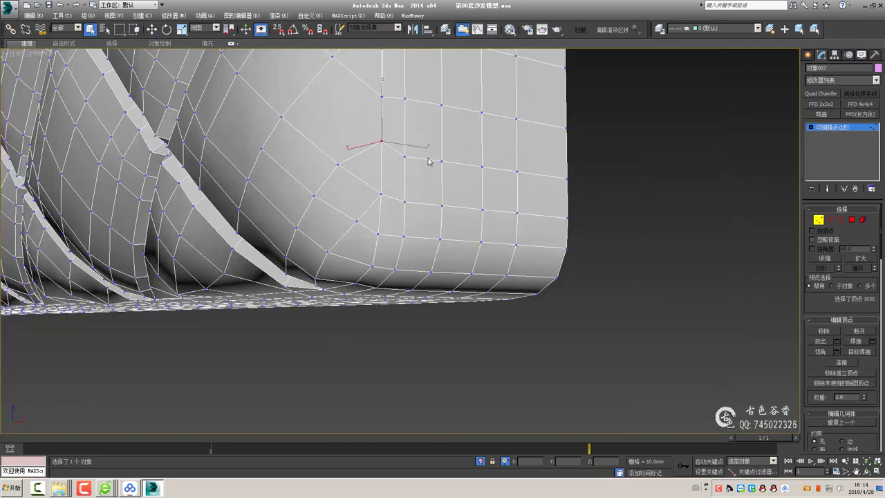
pyautogui.scroll(2, 431, 162)
pyautogui.click(415, 185)
pyautogui.moveTo(416, 194)
pyautogui.keyDown('alt'); pyautogui.mouseDown(button='middle')
pyautogui.moveTo(431, 149)
pyautogui.moveTo(417, 105)
pyautogui.moveTo(422, 129)
pyautogui.mouseUp(button='middle'); pyautogui.keyUp('alt')
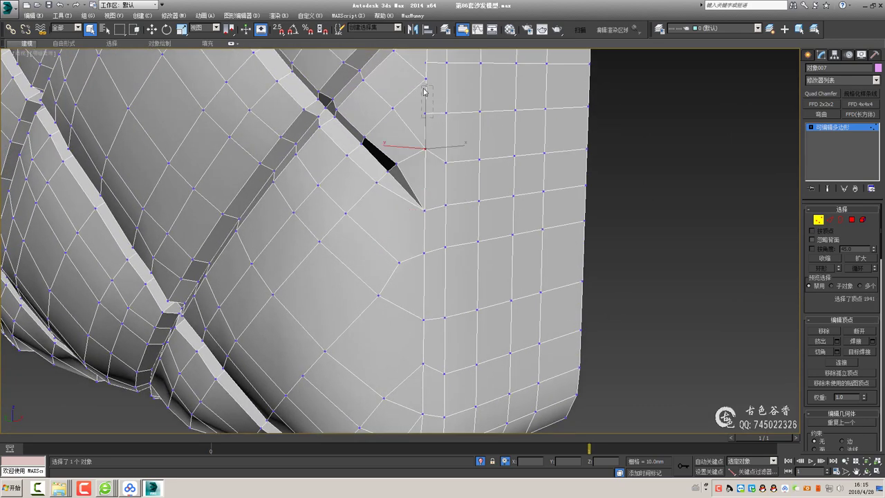
# Select the edge next to the slit on the vertical seam
pyautogui.keyDown('alt'); pyautogui.moveTo(424, 91); pyautogui.dragTo(455, 143, button='middle'); pyautogui.keyUp('alt')
pyautogui.press('2')
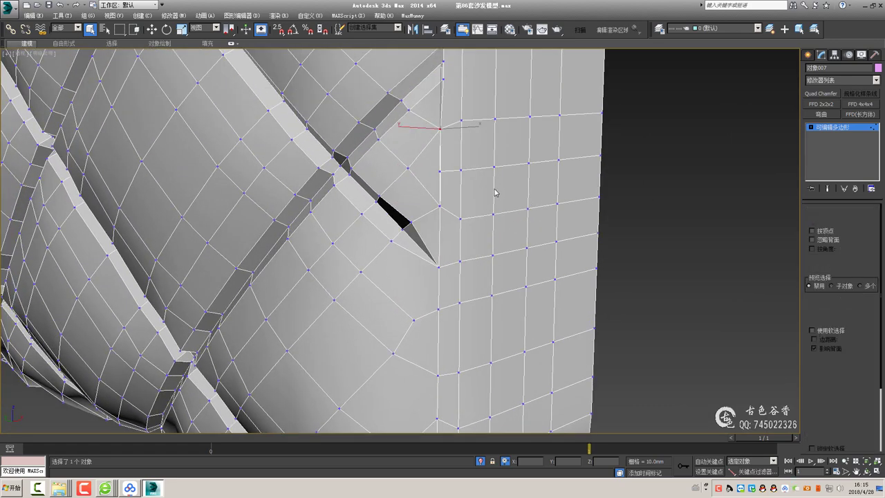
pyautogui.click(494, 189)
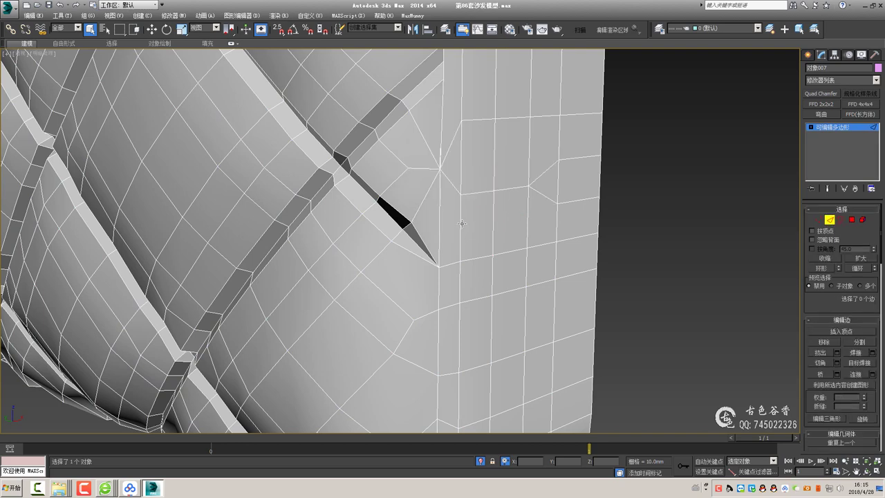
pyautogui.scroll(4, 464, 188)
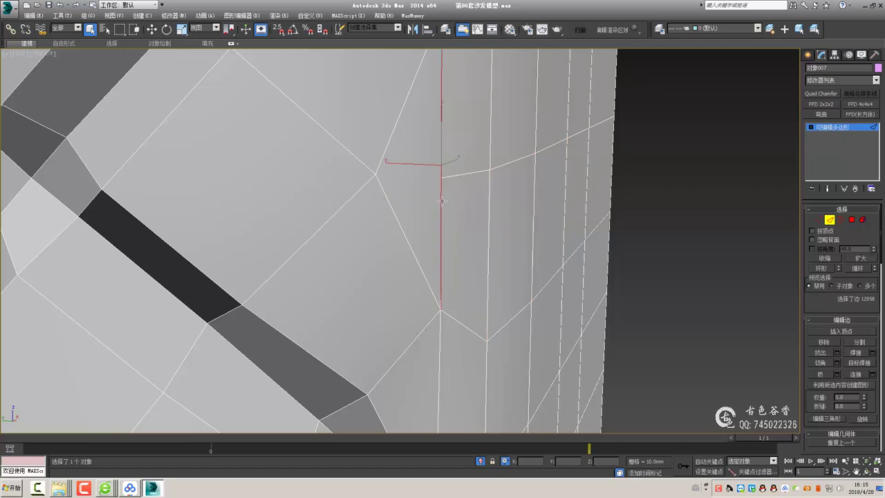
pyautogui.moveTo(443, 201)
pyautogui.keyDown('alt'); pyautogui.mouseDown(button='middle')
pyautogui.moveTo(450, 191)
pyautogui.moveTo(455, 221)
pyautogui.mouseUp(button='middle'); pyautogui.keyUp('alt')
# Delete the polygon beside the seam, check the hole's border edge, then undo the deletion
pyautogui.press('4')
pyautogui.click(460, 222)
pyautogui.press('Delete')
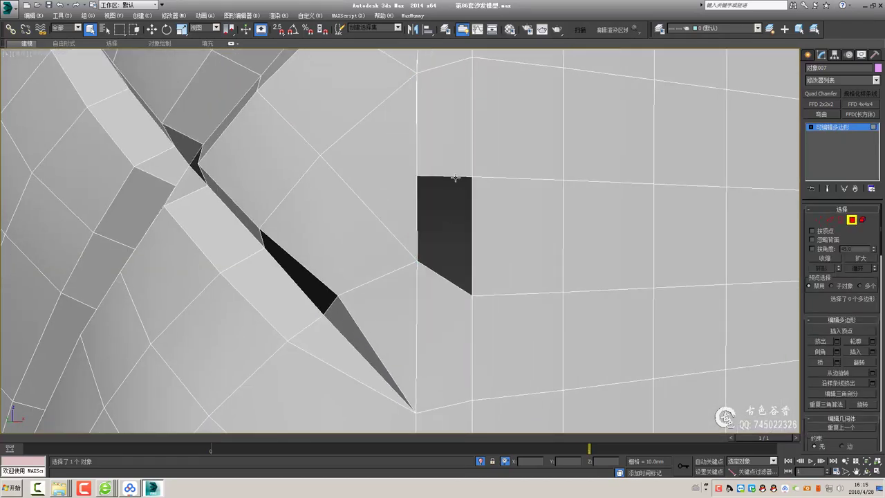
pyautogui.press('2')
pyautogui.click(472, 206)
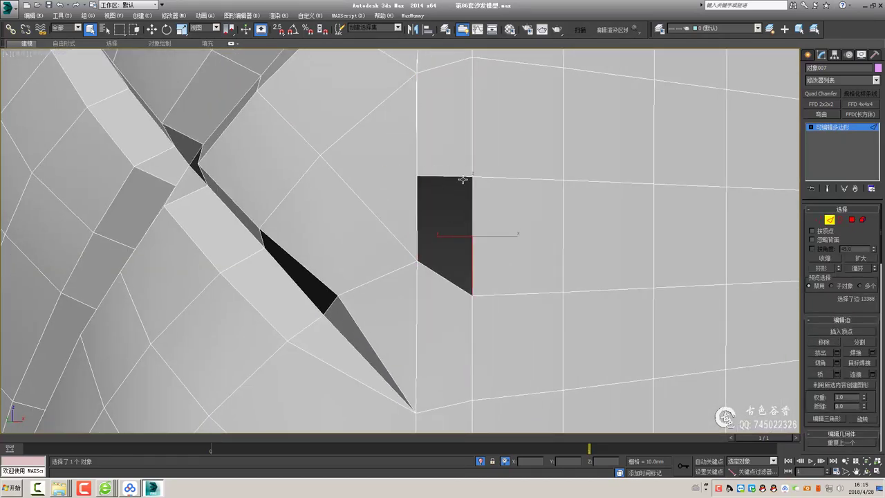
pyautogui.hotkey('ctrl', 'z')
pyautogui.hotkey('ctrl', 'z')
# Delete the triangular polygon and pick the vertical edge above the gap
pyautogui.press('4')
pyautogui.click(401, 168)
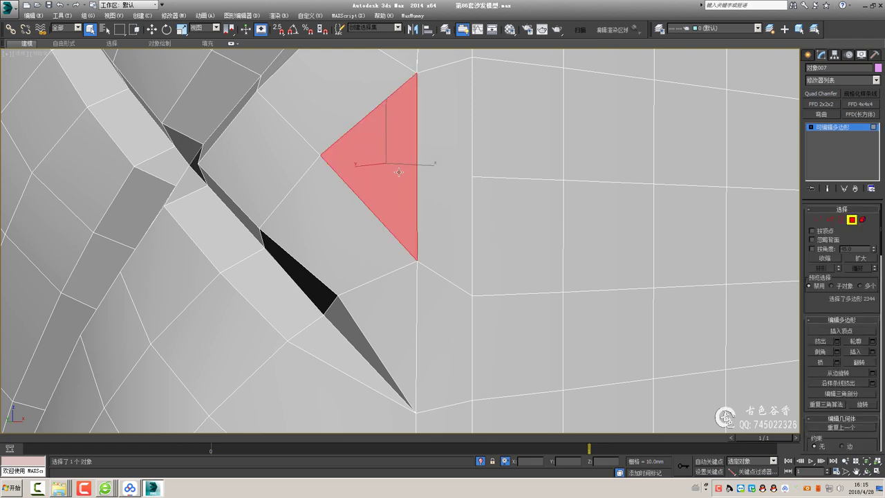
pyautogui.press('Delete')
pyautogui.scroll(-2, 429, 169)
pyautogui.scroll(-2, 446, 170)
pyautogui.press('1')
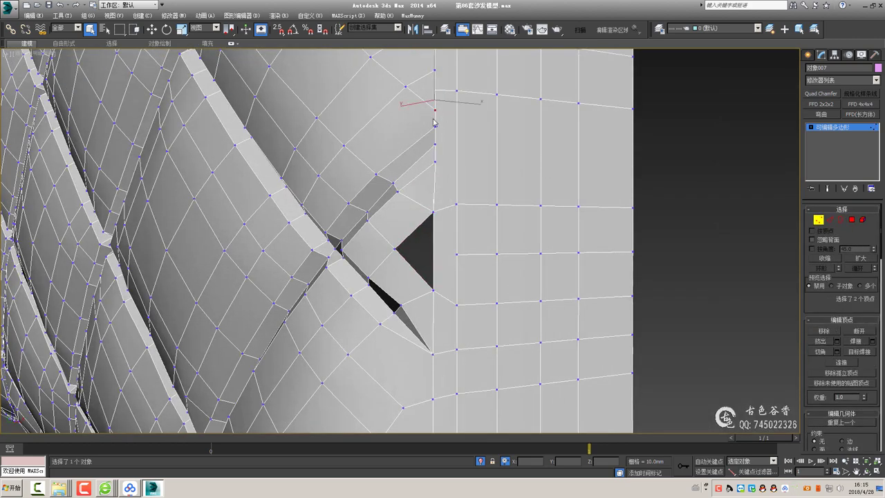
pyautogui.press('2')
pyautogui.click(456, 146)
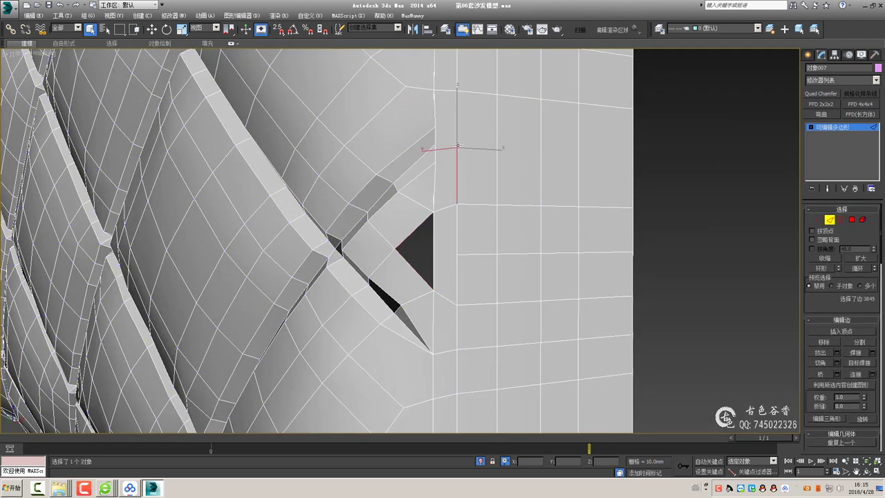
# Check the hole by selecting the side edge loop, the hole's border and the loop below it
pyautogui.press('1')
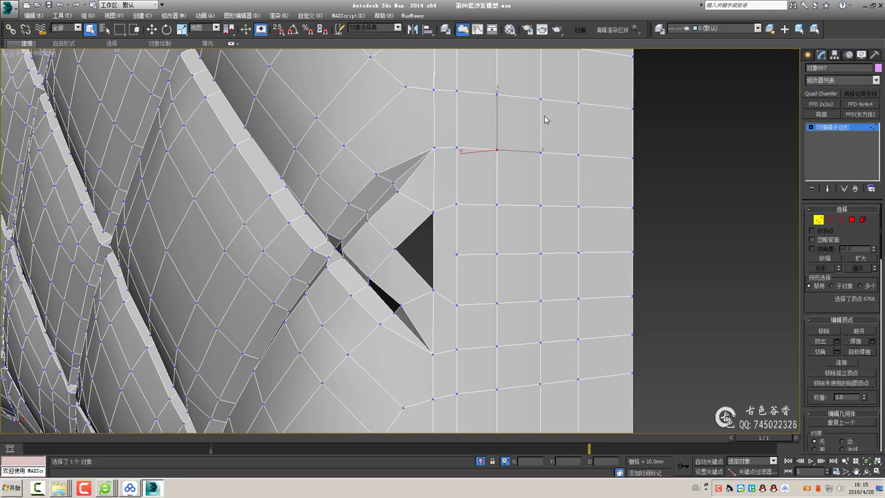
pyautogui.press('2')
pyautogui.doubleClick(596, 158)
pyautogui.press('3')
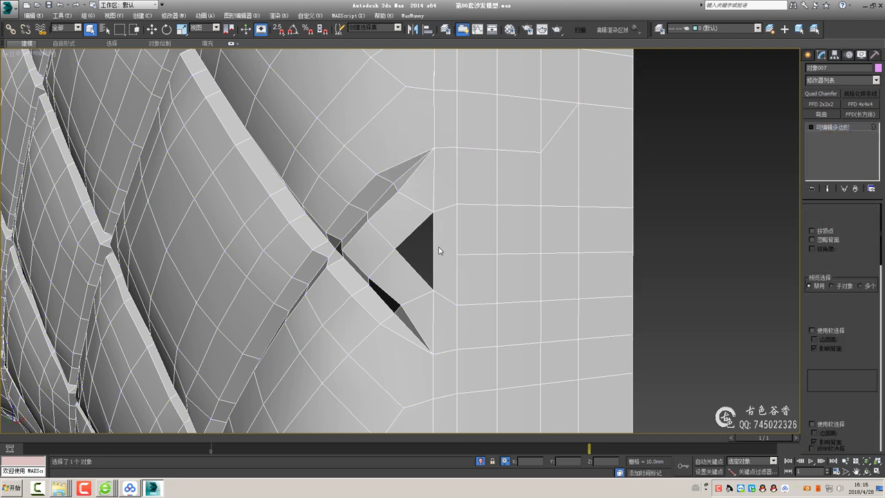
pyautogui.click(433, 249)
pyautogui.keyDown('alt'); pyautogui.moveTo(447, 255); pyautogui.dragTo(458, 257, button='middle'); pyautogui.keyUp('alt')
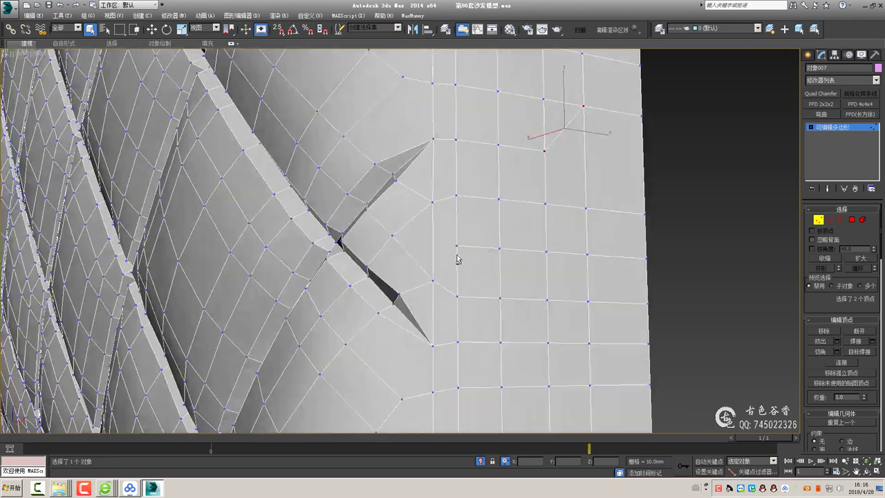
pyautogui.press('2')
pyautogui.doubleClick(480, 249)
# Clear the edge selection and view the cushion's quilted front
pyautogui.scroll(-5, 492, 260)
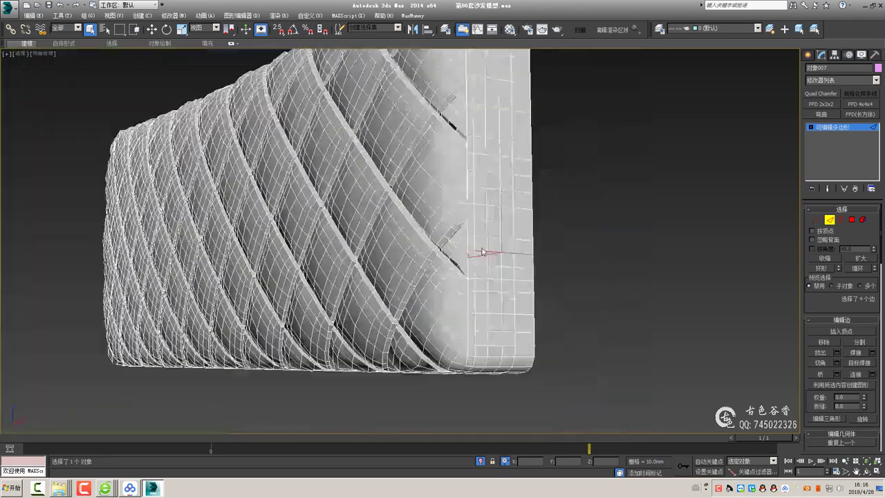
pyautogui.moveTo(484, 249)
pyautogui.keyDown('alt'); pyautogui.mouseDown(button='middle')
pyautogui.moveTo(519, 263)
pyautogui.moveTo(518, 290)
pyautogui.mouseUp(button='middle'); pyautogui.keyUp('alt')
pyautogui.scroll(-2, 490, 245)
pyautogui.scroll(5, 519, 263)
pyautogui.click(556, 264)
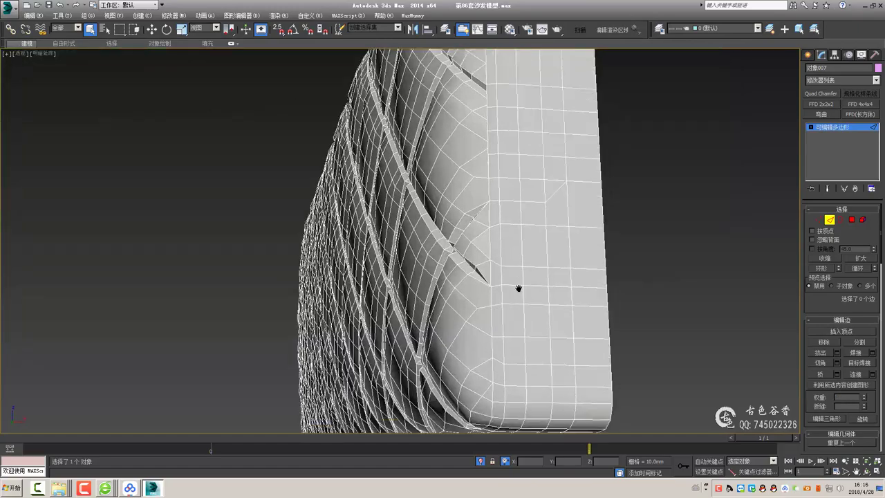
pyautogui.scroll(3, 518, 290)
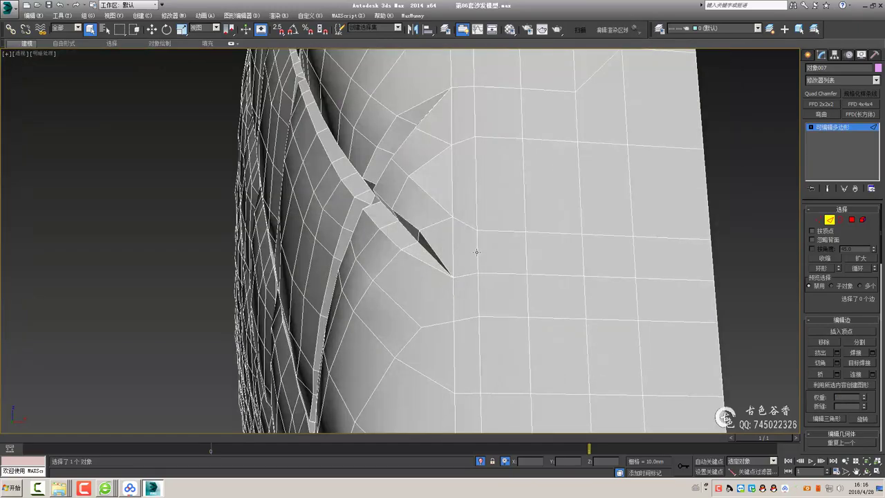
pyautogui.click(538, 263)
pyautogui.scroll(-4, 538, 262)
pyautogui.keyDown('alt'); pyautogui.moveTo(538, 262); pyautogui.dragTo(356, 267, button='middle'); pyautogui.keyUp('alt')
pyautogui.scroll(3, 534, 270)
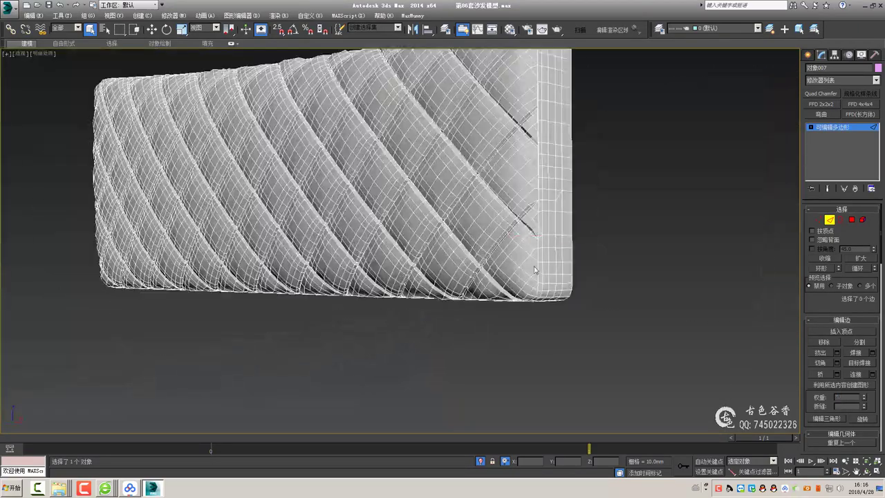
pyautogui.scroll(4, 535, 270)
# Select the two stray vertices at the cushion end and connect them with a diagonal edge
pyautogui.press('1')
pyautogui.scroll(2, 375, 263)
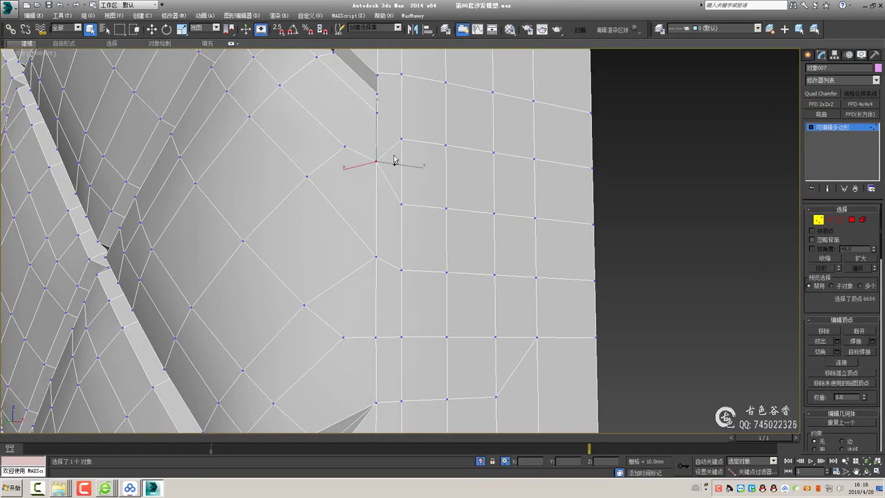
pyautogui.keyDown('alt'); pyautogui.moveTo(395, 160); pyautogui.dragTo(413, 195, button='middle'); pyautogui.keyUp('alt')
pyautogui.keyDown('alt'); pyautogui.moveTo(421, 149); pyautogui.dragTo(405, 249, button='middle'); pyautogui.keyUp('alt')
pyautogui.press('2')
pyautogui.click(411, 251)
pyautogui.press('1')
pyautogui.moveTo(374, 241); pyautogui.dragTo(398, 276)
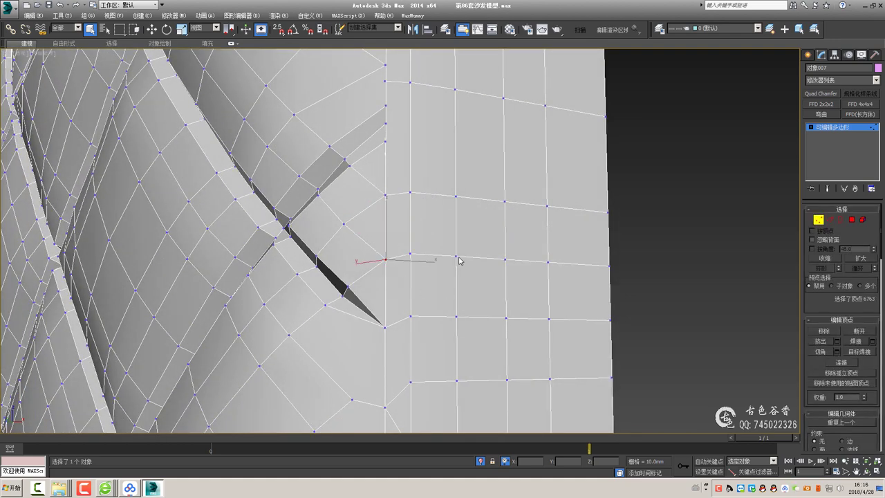
pyautogui.hotkey('ctrl', 'shift', 'e')
pyautogui.press('2')
pyautogui.press('1')
pyautogui.keyDown('alt'); pyautogui.moveTo(580, 263); pyautogui.dragTo(433, 230, button='middle'); pyautogui.keyUp('alt')
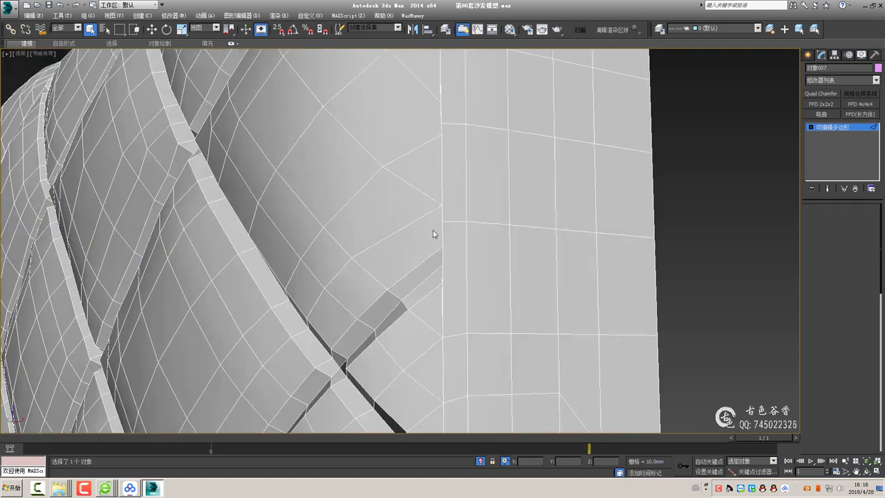
pyautogui.scroll(2, 454, 244)
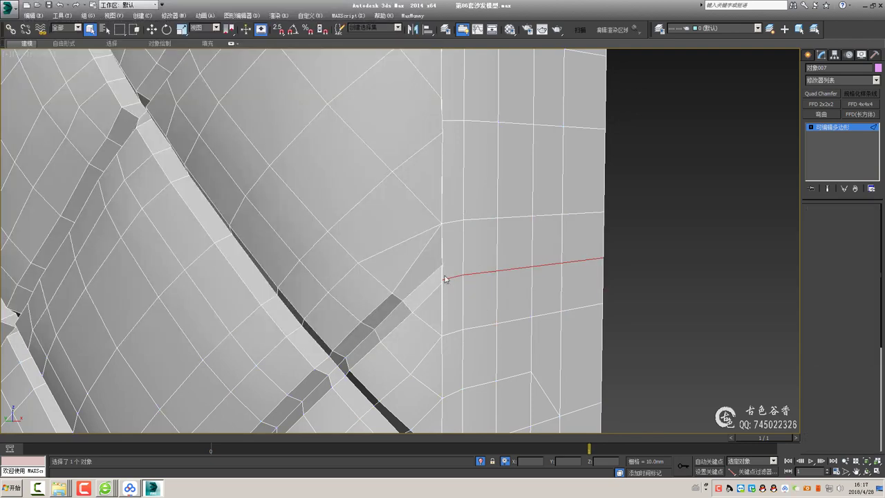
# Collapse the selected vertex pair, then select and collapse a second pair of close vertices
pyautogui.hotkey('ctrl', 'alt', 'c')
pyautogui.click(532, 267)
pyautogui.keyDown('ctrl'); pyautogui.click(560, 312); pyautogui.keyUp('ctrl')
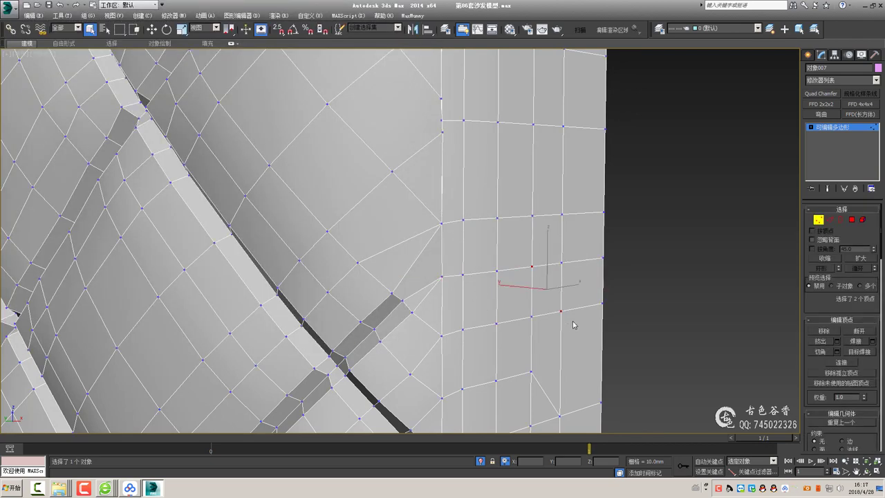
pyautogui.hotkey('ctrl', 'alt', 'c')
# Move to the next gap, select the corner edge ring, and reselect the headboard to review it
pyautogui.scroll(-3, 579, 275)
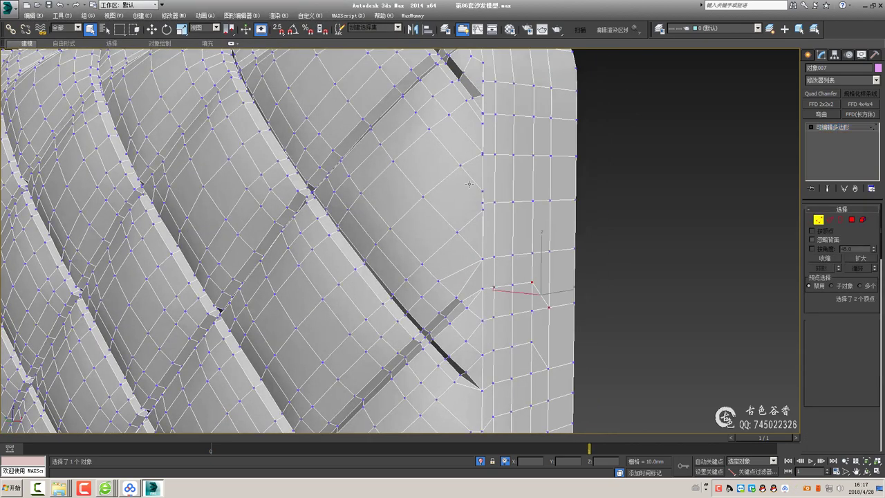
pyautogui.moveTo(579, 275)
pyautogui.mouseDown(button='middle')
pyautogui.moveTo(491, 183)
pyautogui.moveTo(467, 238)
pyautogui.moveTo(526, 232)
pyautogui.mouseUp(button='middle')
pyautogui.scroll(2, 492, 183)
pyautogui.scroll(2, 489, 192)
pyautogui.press('2')
pyautogui.keyDown('shift'); pyautogui.click(477, 217); pyautogui.keyUp('shift')
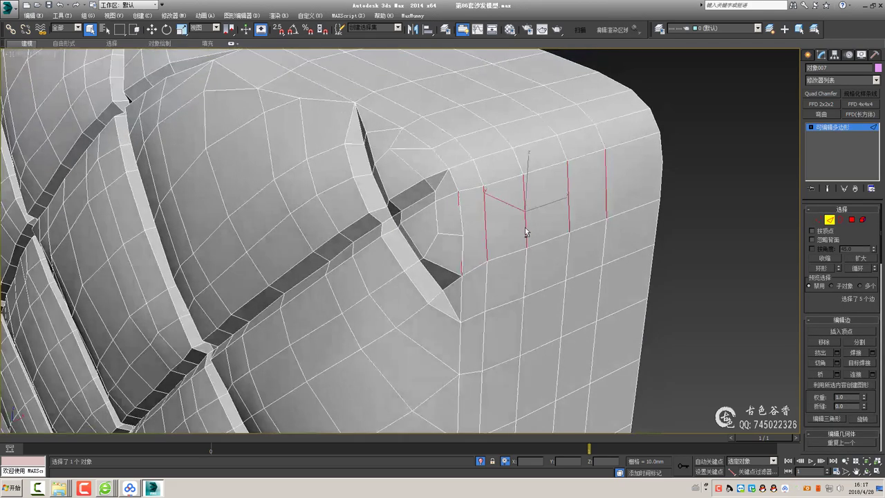
pyautogui.press('1')
pyautogui.moveTo(465, 223)
pyautogui.keyDown('alt'); pyautogui.mouseDown(button='middle')
pyautogui.moveTo(651, 240)
pyautogui.moveTo(471, 231)
pyautogui.moveTo(497, 269)
pyautogui.moveTo(597, 268)
pyautogui.moveTo(543, 148)
pyautogui.moveTo(484, 208)
pyautogui.moveTo(468, 241)
pyautogui.mouseUp(button='middle'); pyautogui.keyUp('alt')
pyautogui.scroll(3, 467, 238)
pyautogui.click(596, 268)
pyautogui.click(482, 222)
# Select vertices along the seam where the quilted diamonds meet the plain lower band
pyautogui.press('1')
pyautogui.scroll(3, 482, 222)
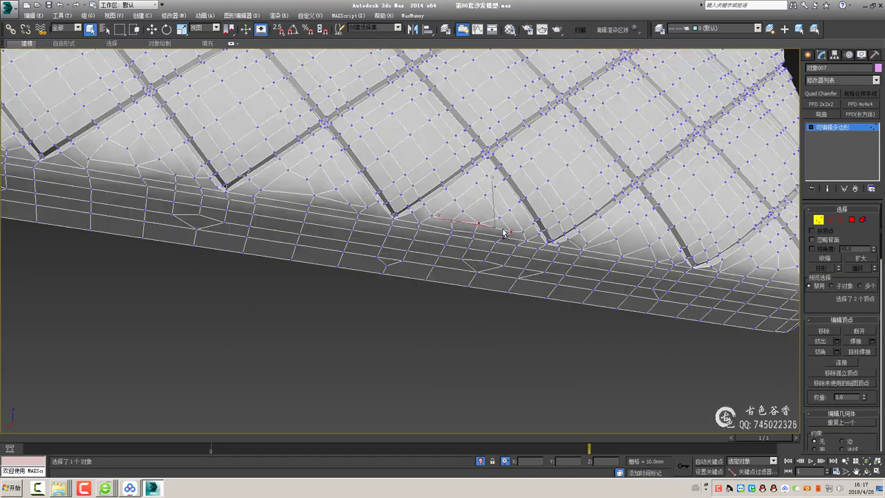
pyautogui.scroll(2, 335, 250)
pyautogui.keyDown('alt'); pyautogui.moveTo(377, 250); pyautogui.dragTo(494, 237, button='middle'); pyautogui.keyUp('alt')
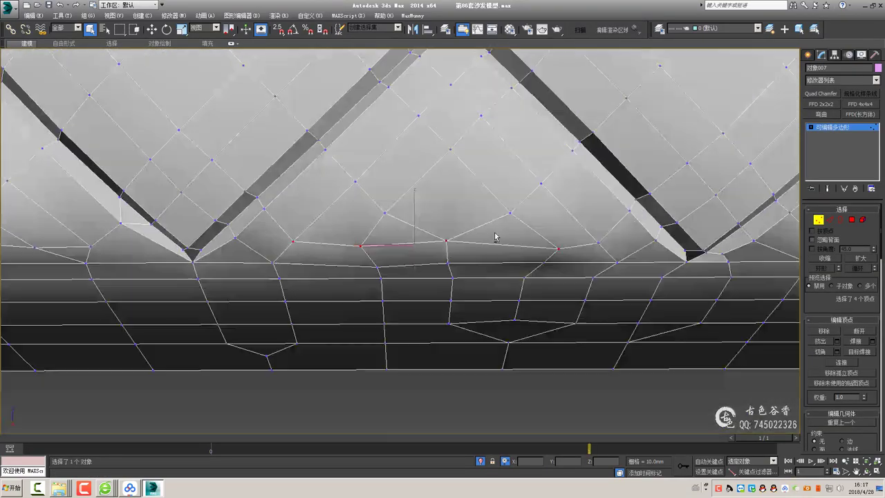
pyautogui.keyDown('ctrl'); pyautogui.click(399, 214); pyautogui.keyUp('ctrl')
pyautogui.keyDown('ctrl'); pyautogui.click(504, 215); pyautogui.keyUp('ctrl')
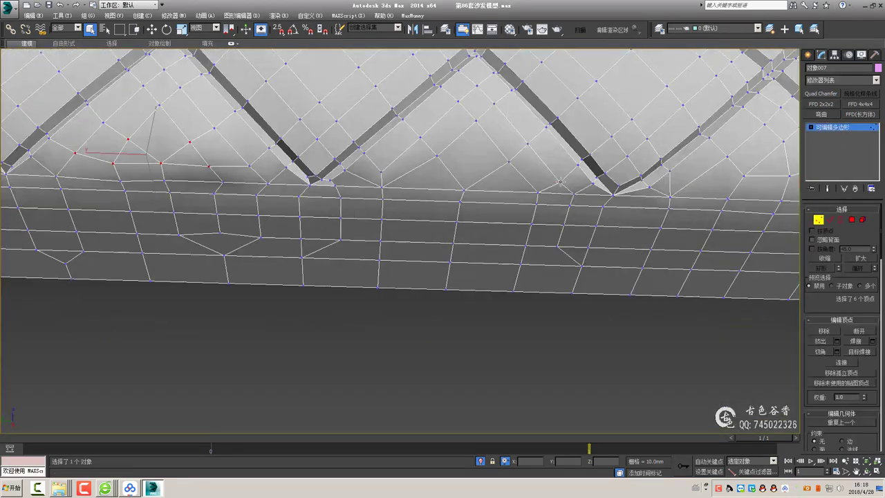
pyautogui.moveTo(560, 181)
pyautogui.keyDown('alt'); pyautogui.mouseDown(button='middle')
pyautogui.moveTo(602, 198)
pyautogui.moveTo(575, 214)
pyautogui.moveTo(642, 179)
pyautogui.moveTo(583, 247)
pyautogui.moveTo(593, 228)
pyautogui.moveTo(529, 236)
pyautogui.mouseUp(button='middle'); pyautogui.keyUp('alt')
pyautogui.moveTo(448, 245)
pyautogui.keyDown('alt'); pyautogui.mouseDown(button='middle')
pyautogui.moveTo(399, 253)
pyautogui.moveTo(446, 242)
pyautogui.moveTo(549, 243)
pyautogui.moveTo(432, 235)
pyautogui.moveTo(476, 210)
pyautogui.moveTo(429, 242)
pyautogui.moveTo(351, 235)
pyautogui.mouseUp(button='middle'); pyautogui.keyUp('alt')
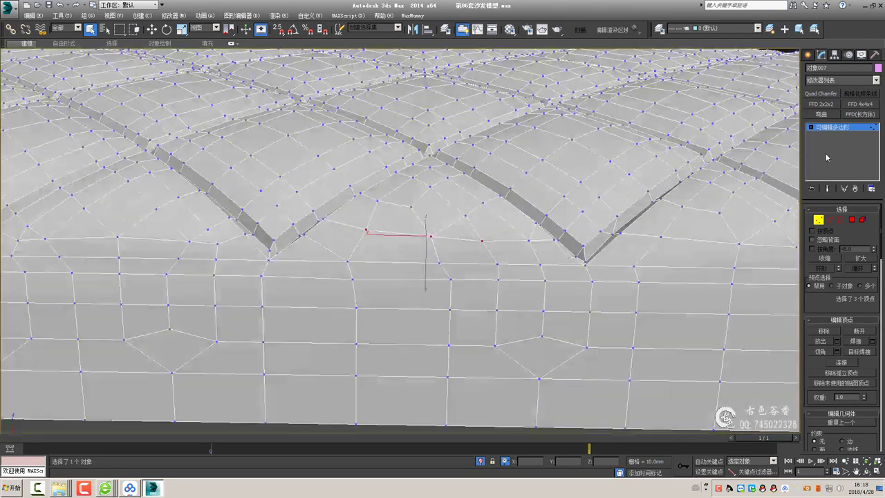
# Back on the unsmoothed mesh, select another vertex on the lower seam
pyautogui.scroll(-5, 603, 238)
pyautogui.scroll(5, 537, 257)
pyautogui.press('1')
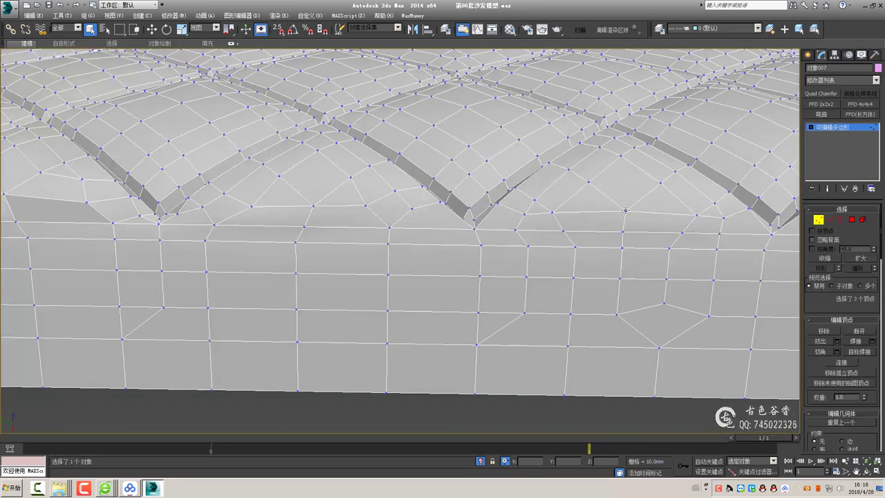
pyautogui.scroll(3, 659, 250)
pyautogui.moveTo(659, 250)
pyautogui.keyDown('alt'); pyautogui.mouseDown(button='middle')
pyautogui.moveTo(623, 221)
pyautogui.moveTo(541, 217)
pyautogui.mouseUp(button='middle'); pyautogui.keyUp('alt')
pyautogui.press('2')
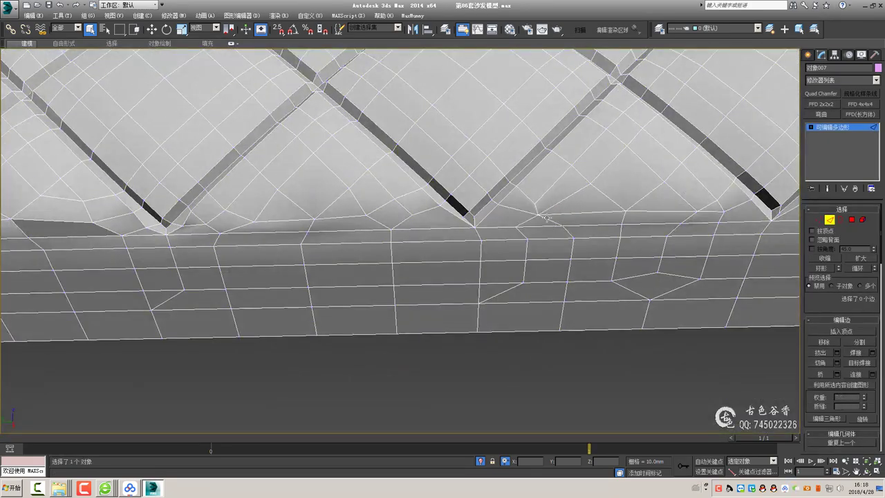
pyautogui.press('1')
pyautogui.click(535, 204)
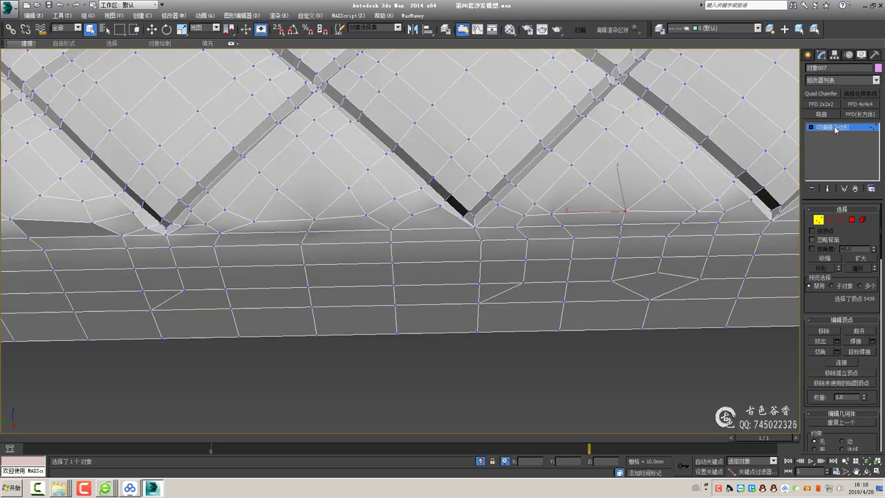
# Select the edge below the V-groove and inspect the seam from around the sofa
pyautogui.press('1')
pyautogui.scroll(4, 562, 197)
pyautogui.press('2')
pyautogui.click(564, 196)
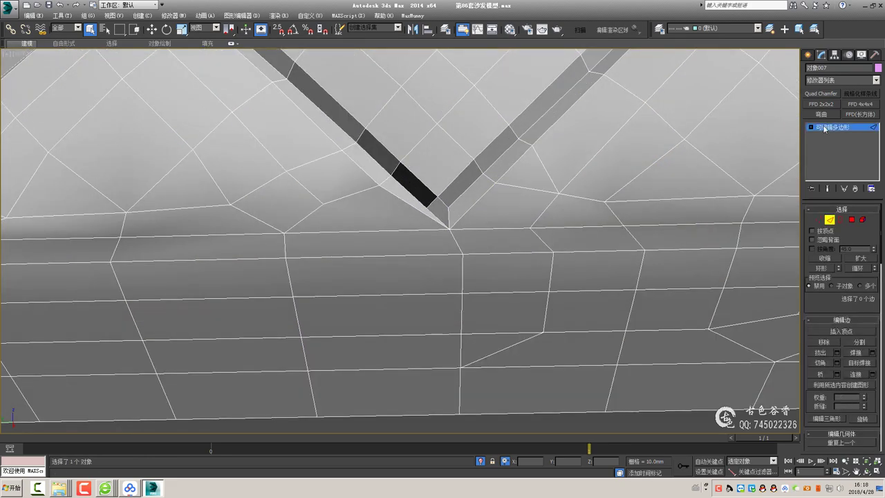
pyautogui.press('1')
pyautogui.scroll(-5, 496, 183)
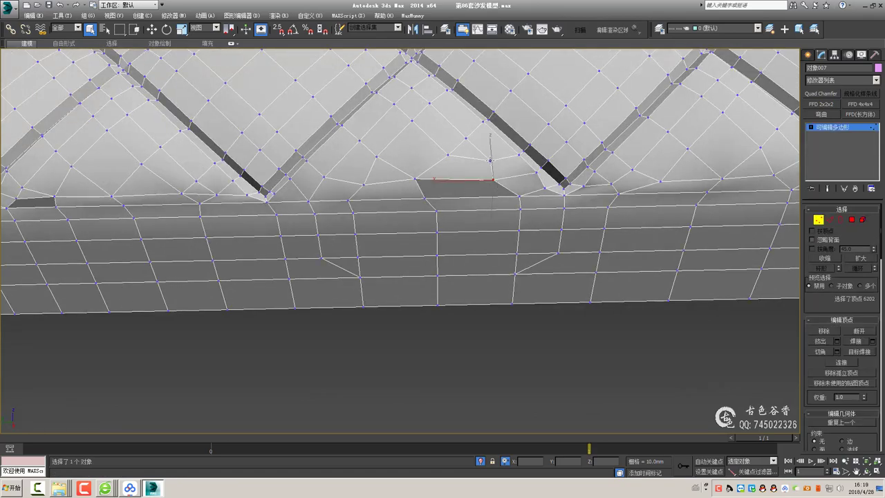
pyautogui.keyDown('alt'); pyautogui.moveTo(491, 183); pyautogui.dragTo(395, 208, button='middle'); pyautogui.keyUp('alt')
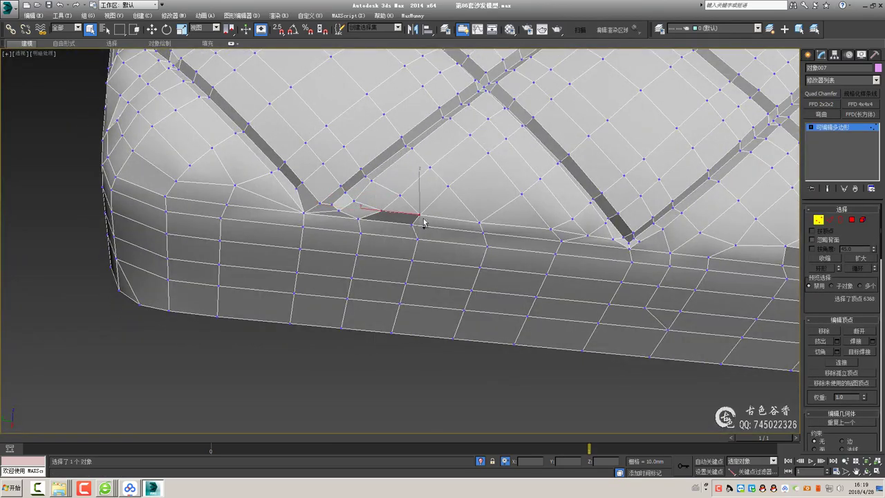
pyautogui.press('2')
pyautogui.keyDown('alt'); pyautogui.moveTo(564, 243); pyautogui.dragTo(566, 232, button='middle'); pyautogui.keyUp('alt')
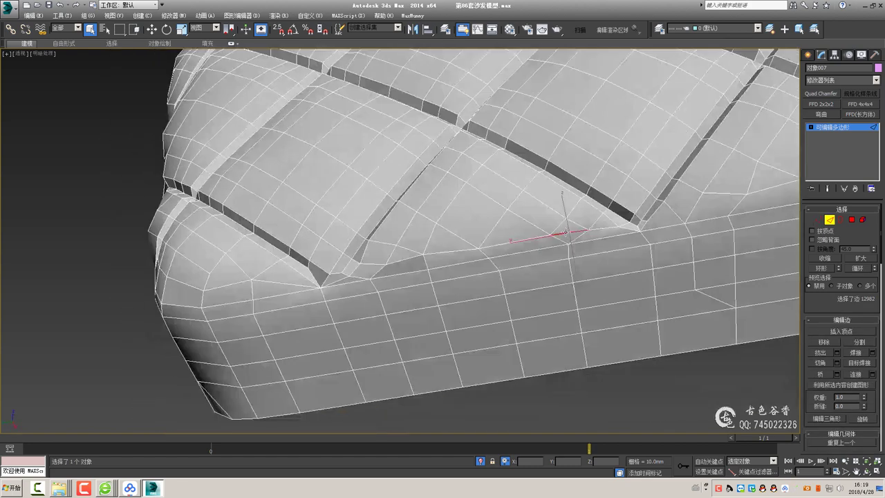
pyautogui.press('1')
pyautogui.scroll(-3, 600, 274)
# Cap the open border hole beside the groove at the sofa corner
pyautogui.keyDown('alt'); pyautogui.moveTo(601, 274); pyautogui.dragTo(596, 207, button='middle'); pyautogui.keyUp('alt')
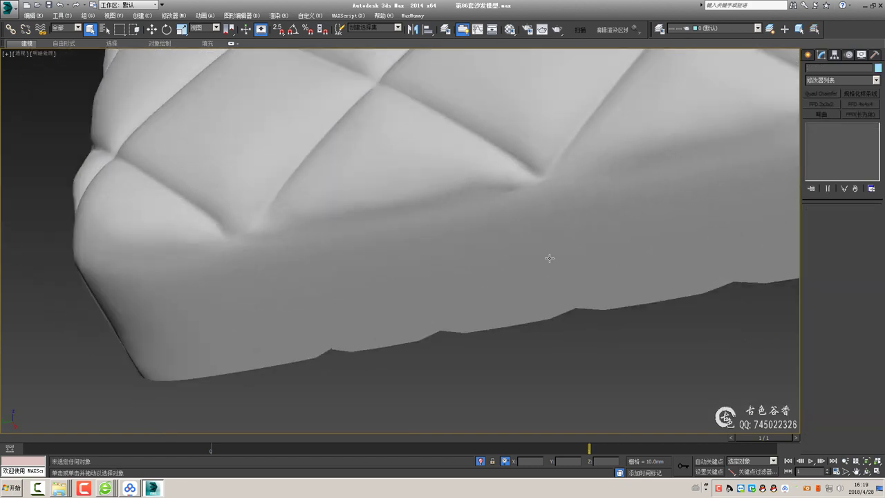
pyautogui.scroll(5, 596, 208)
pyautogui.press('4')
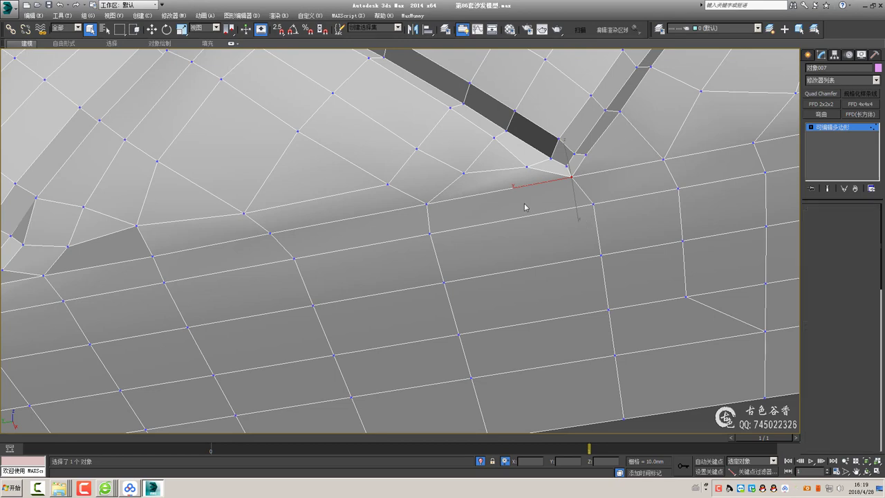
pyautogui.click(509, 191)
pyautogui.press('3')
pyautogui.click(500, 172)
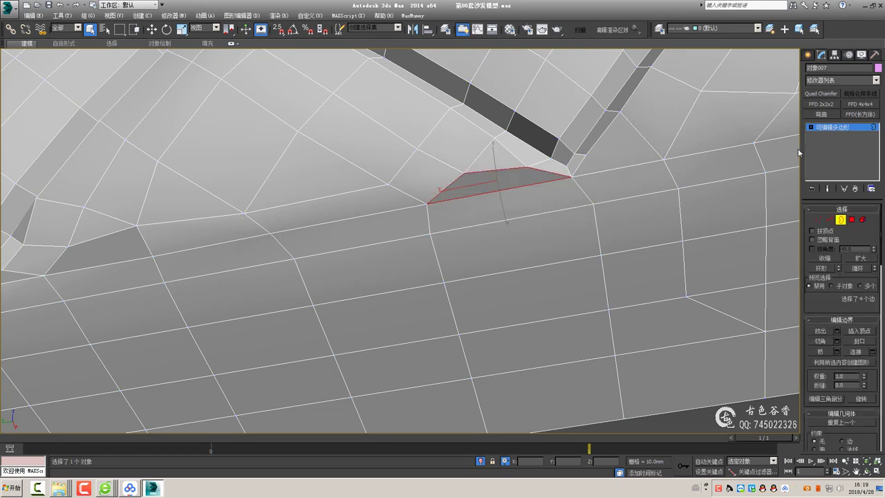
pyautogui.hotkey('alt', 'p')
# Select the corner vertices where the strap gaps meet the backrest's side edge
pyautogui.scroll(-4, 617, 366)
pyautogui.scroll(3, 516, 255)
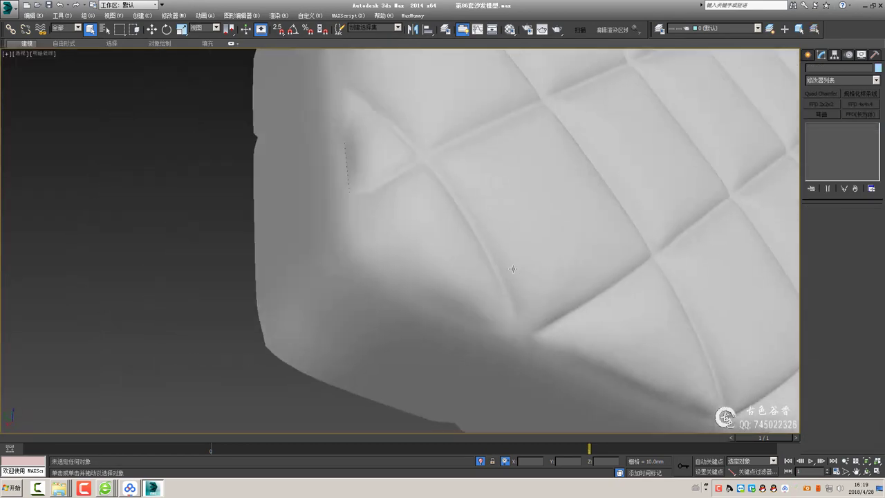
pyautogui.scroll(3, 513, 269)
pyautogui.click(375, 203)
pyautogui.press('1')
pyautogui.click(415, 243)
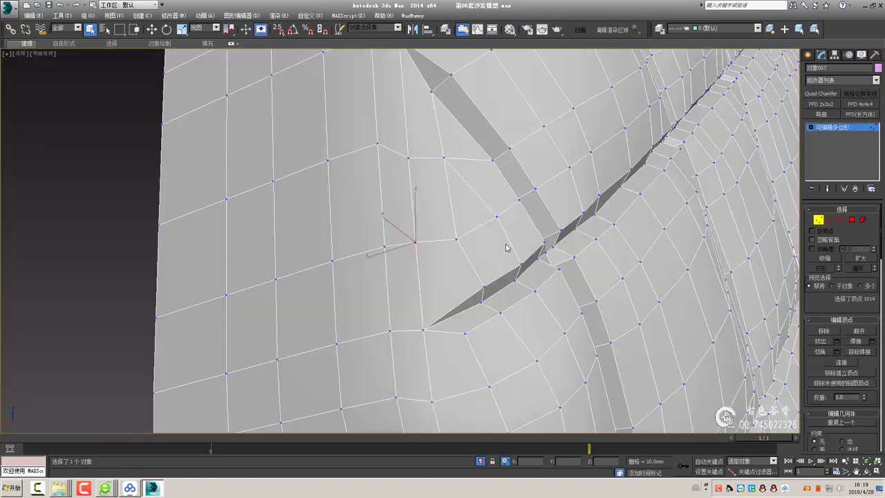
pyautogui.keyDown('alt'); pyautogui.moveTo(446, 184); pyautogui.dragTo(377, 245, button='middle'); pyautogui.keyUp('alt')
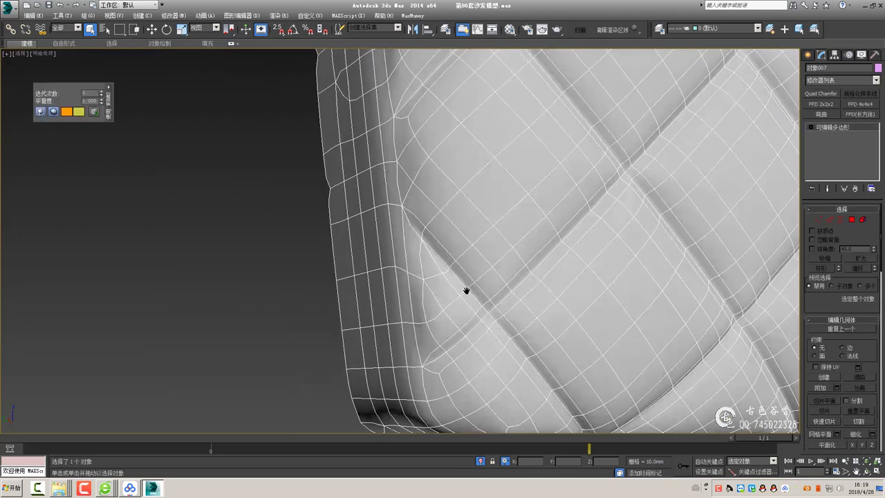
pyautogui.click(402, 330)
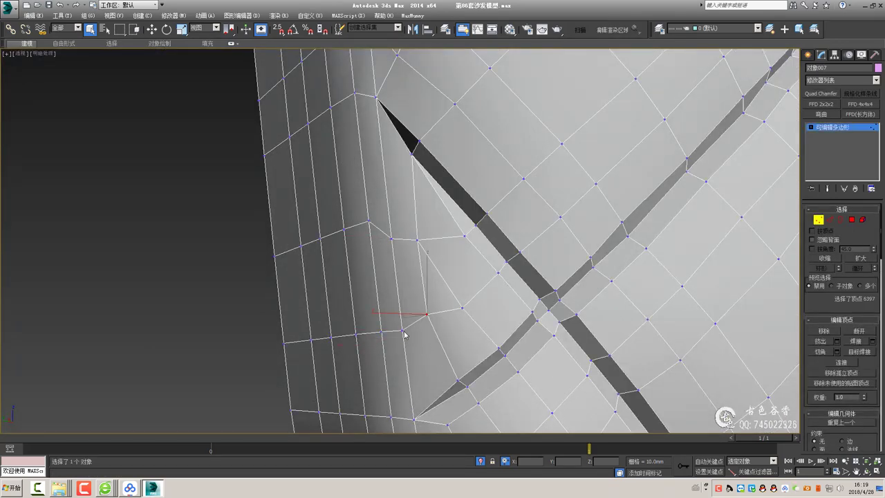
pyautogui.moveTo(405, 335)
pyautogui.keyDown('alt'); pyautogui.mouseDown(button='middle')
pyautogui.moveTo(438, 304)
pyautogui.moveTo(415, 277)
pyautogui.mouseUp(button='middle'); pyautogui.keyUp('alt')
# Deselect and reselect the backrest to preview the smoothed quilting from several angles
pyautogui.click(49, 267)
pyautogui.scroll(3, 291, 276)
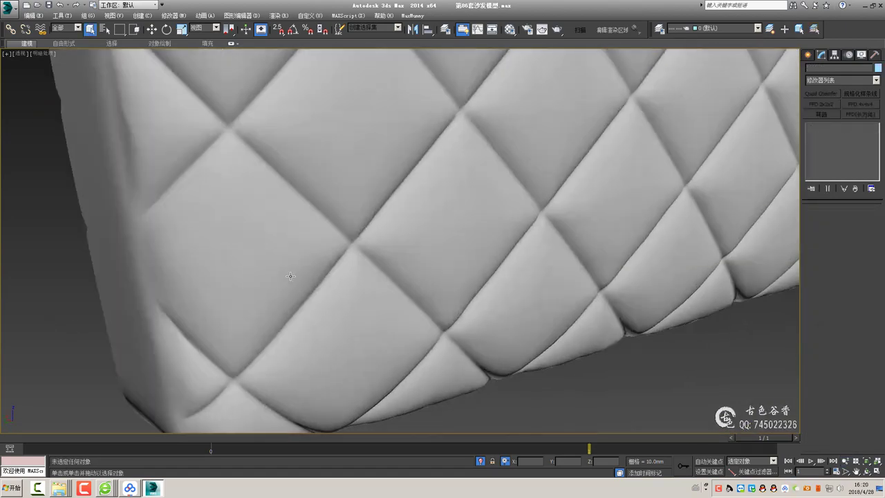
pyautogui.scroll(3, 291, 277)
pyautogui.click(289, 277)
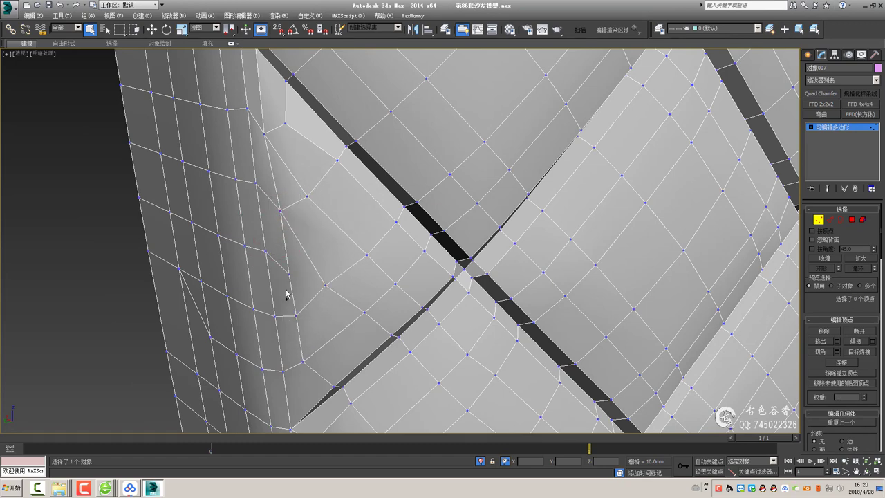
pyautogui.keyDown('alt'); pyautogui.moveTo(270, 272); pyautogui.dragTo(277, 321, button='middle'); pyautogui.keyUp('alt')
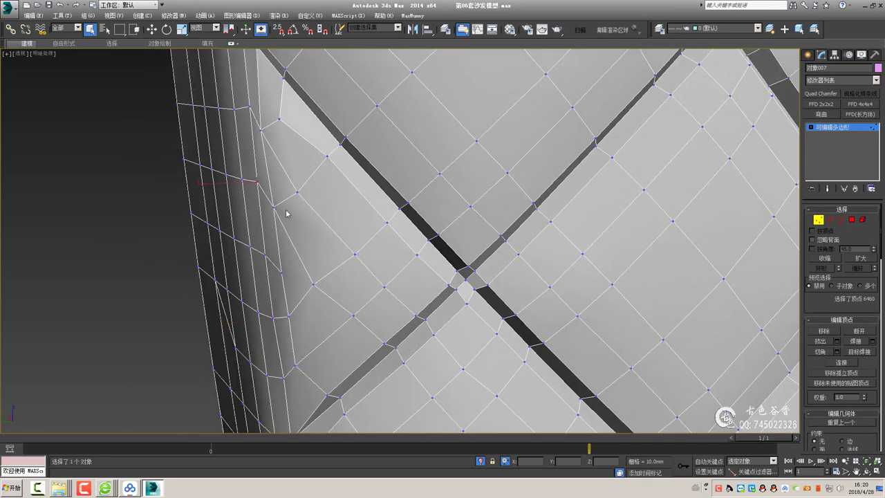
pyautogui.moveTo(286, 213)
pyautogui.keyDown('alt'); pyautogui.mouseDown(button='middle')
pyautogui.moveTo(286, 183)
pyautogui.moveTo(258, 118)
pyautogui.mouseUp(button='middle'); pyautogui.keyUp('alt')
pyautogui.moveTo(288, 164)
pyautogui.keyDown('alt'); pyautogui.mouseDown(button='middle')
pyautogui.moveTo(296, 247)
pyautogui.moveTo(291, 240)
pyautogui.moveTo(331, 253)
pyautogui.mouseUp(button='middle'); pyautogui.keyUp('alt')
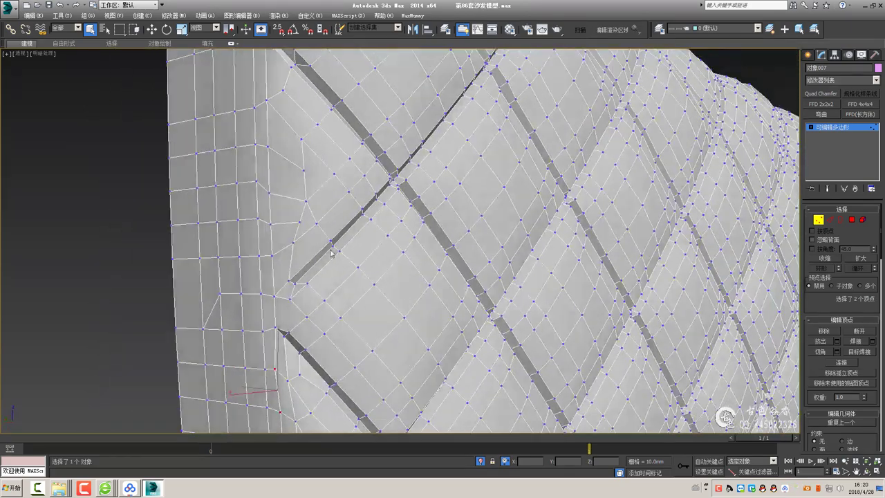
pyautogui.scroll(-5, 238, 222)
pyautogui.click(104, 276)
pyautogui.keyDown('alt'); pyautogui.moveTo(239, 221); pyautogui.dragTo(239, 221, button='middle'); pyautogui.keyUp('alt')
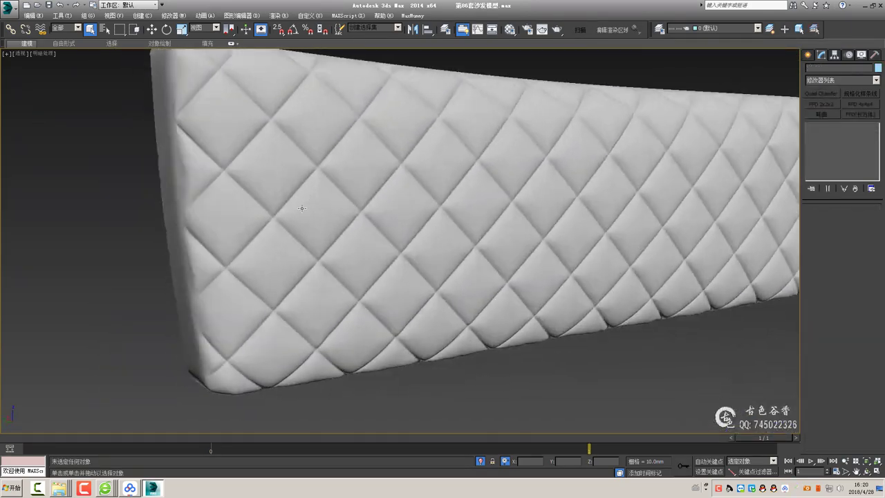
pyautogui.scroll(4, 239, 222)
pyautogui.click(238, 221)
pyautogui.scroll(5, 239, 221)
# Select the edge at the strap gap corner, comparing it in vertex and edge modes
pyautogui.press('1')
pyautogui.scroll(4, 257, 198)
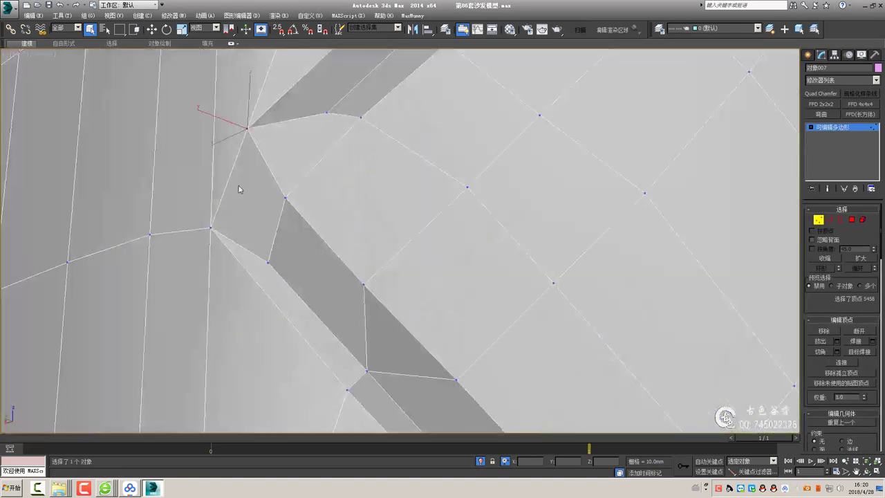
pyautogui.keyDown('alt'); pyautogui.moveTo(262, 233); pyautogui.dragTo(336, 164, button='middle'); pyautogui.keyUp('alt')
pyautogui.press('2')
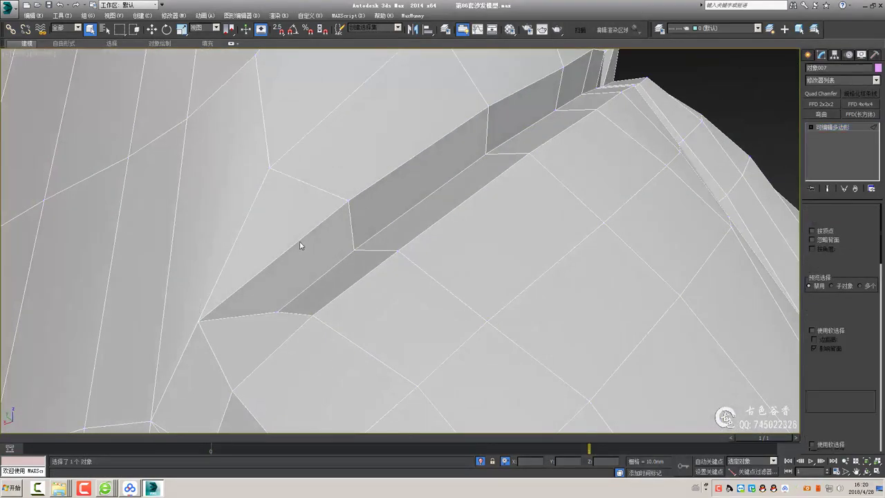
pyautogui.moveTo(299, 241)
pyautogui.keyDown('alt'); pyautogui.mouseDown(button='middle')
pyautogui.moveTo(310, 280)
pyautogui.moveTo(292, 270)
pyautogui.mouseUp(button='middle'); pyautogui.keyUp('alt')
pyautogui.press('1')
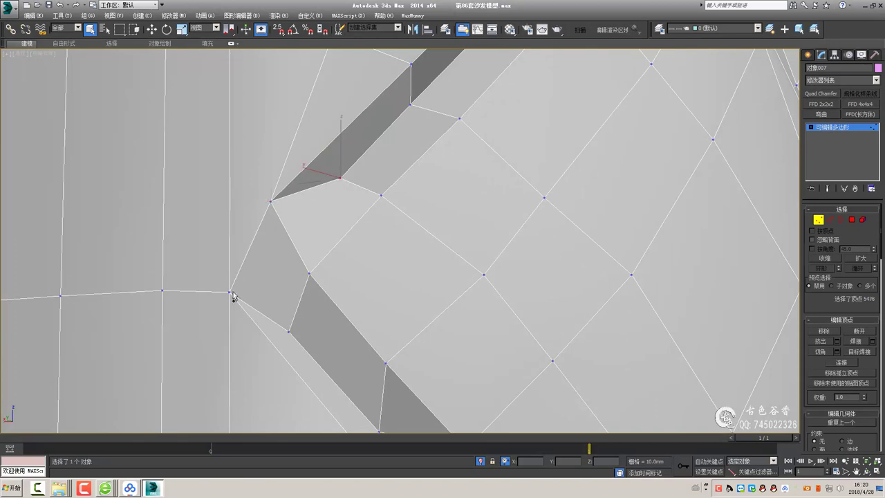
pyautogui.press('2')
pyautogui.click(299, 193)
pyautogui.moveTo(299, 193)
pyautogui.keyDown('alt'); pyautogui.mouseDown(button='middle')
pyautogui.moveTo(290, 237)
pyautogui.moveTo(350, 207)
pyautogui.mouseUp(button='middle'); pyautogui.keyUp('alt')
pyautogui.press('1')
# Leave sub-object editing and inspect the backrest end and diamond-patterned face
pyautogui.click(836, 130)
pyautogui.scroll(-5, 415, 276)
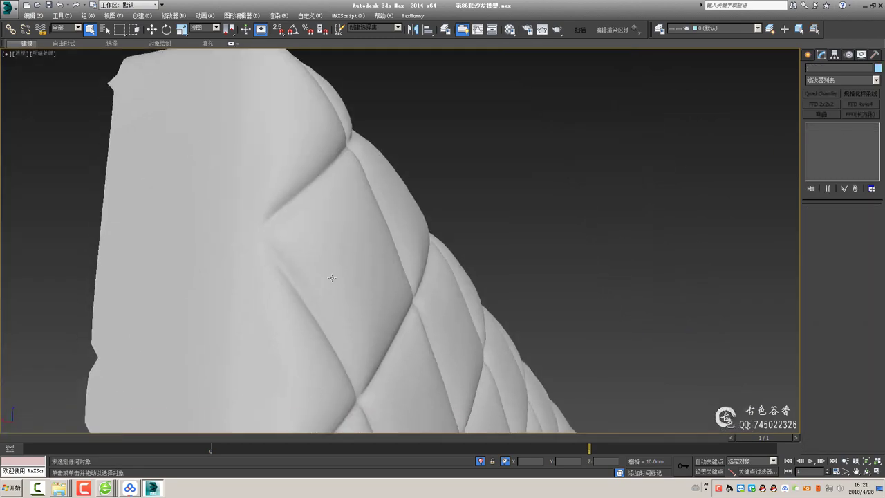
pyautogui.keyDown('alt'); pyautogui.moveTo(415, 277); pyautogui.dragTo(489, 292, button='middle'); pyautogui.keyUp('alt')
pyautogui.scroll(5, 489, 292)
pyautogui.press('1')
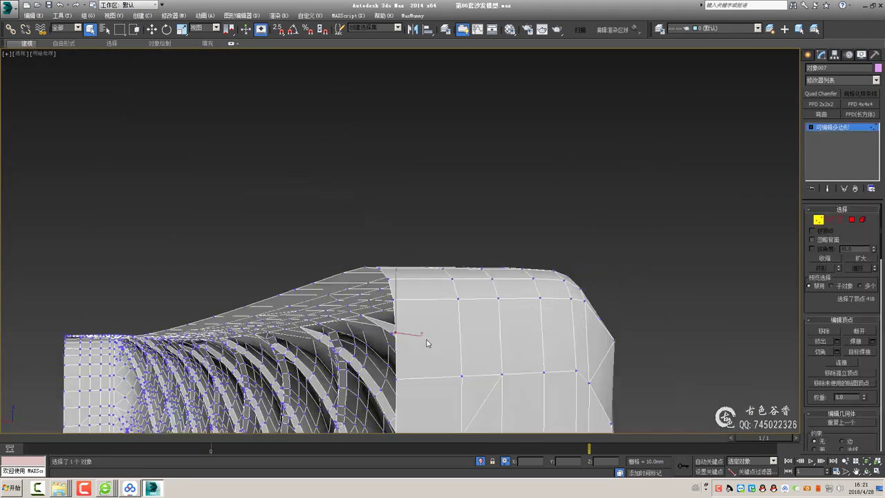
pyautogui.moveTo(425, 340)
pyautogui.keyDown('alt'); pyautogui.mouseDown(button='middle')
pyautogui.moveTo(484, 338)
pyautogui.moveTo(425, 355)
pyautogui.mouseUp(button='middle'); pyautogui.keyUp('alt')
pyautogui.press('1')
pyautogui.scroll(3, 425, 355)
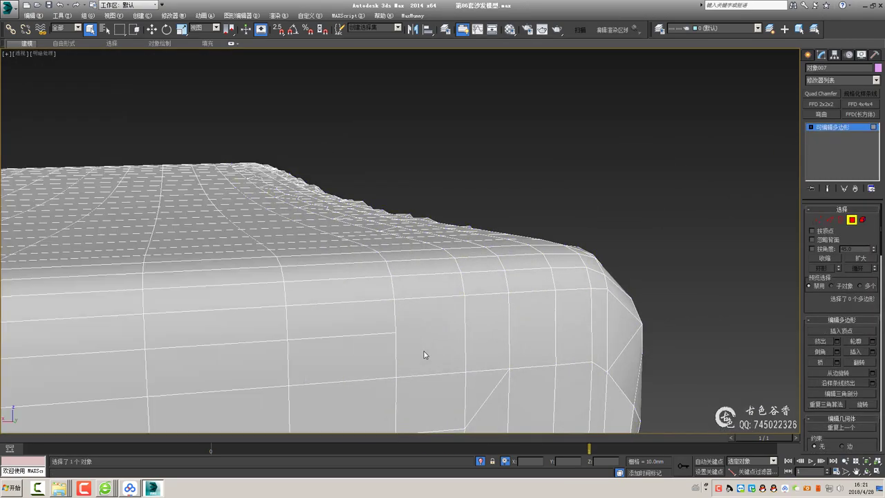
pyautogui.press('2')
pyautogui.scroll(-5, 358, 342)
pyautogui.moveTo(359, 342)
pyautogui.keyDown('alt'); pyautogui.mouseDown(button='middle')
pyautogui.moveTo(388, 332)
pyautogui.moveTo(350, 328)
pyautogui.mouseUp(button='middle'); pyautogui.keyUp('alt')
pyautogui.scroll(4, 388, 332)
# Clear the edge loop and select a single vertex near the backrest's top edge
pyautogui.click(323, 346)
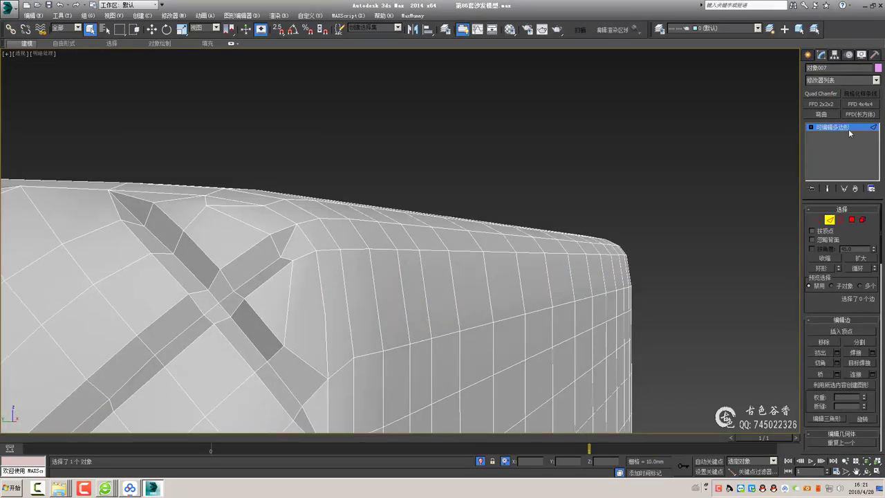
pyautogui.press('2')
pyautogui.press('1')
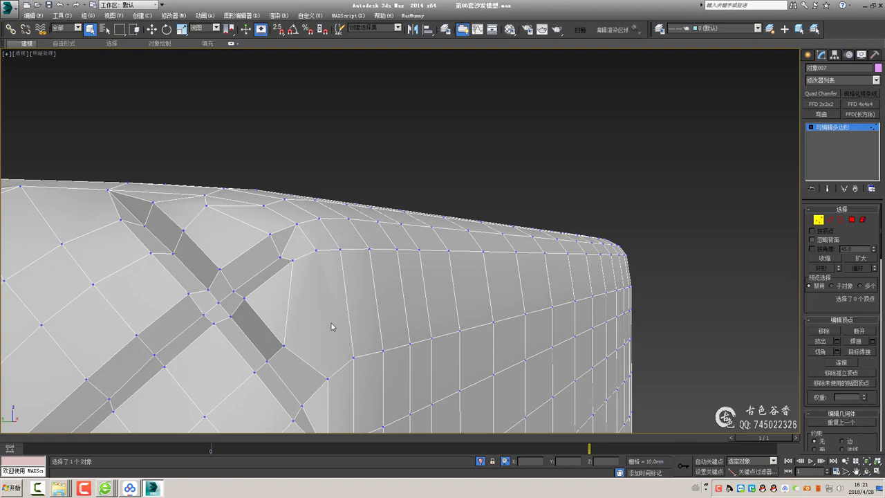
pyautogui.click(818, 135)
pyautogui.press('1')
pyautogui.click(316, 249)
pyautogui.keyDown('alt'); pyautogui.moveTo(325, 263); pyautogui.dragTo(347, 286, button='middle'); pyautogui.keyUp('alt')
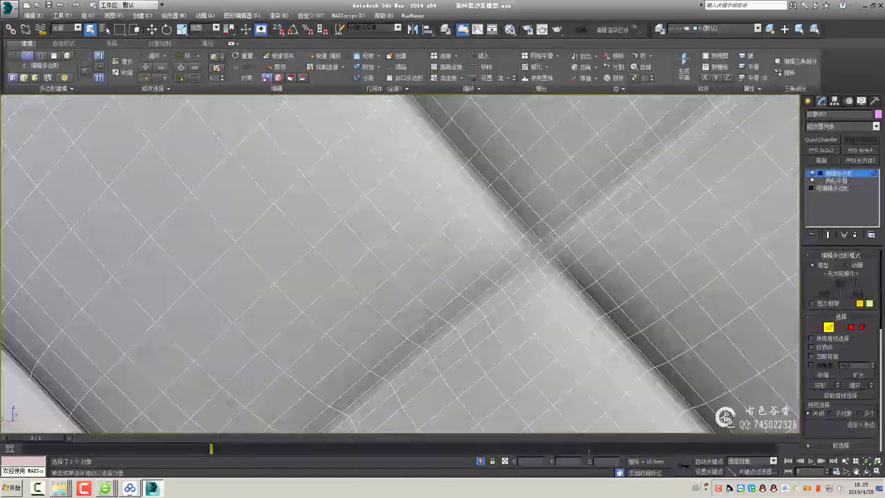
# Zoom in and out on the quilted corner to inspect the diamond seam selection
pyautogui.scroll(-5, 572, 229)
pyautogui.scroll(5, 578, 240)
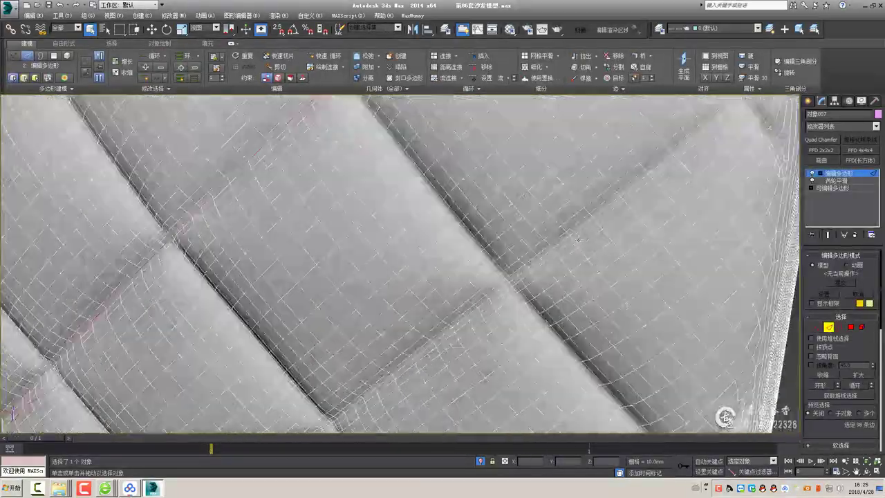
pyautogui.scroll(-5, 580, 227)
pyautogui.scroll(6, 567, 249)
pyautogui.scroll(-6, 530, 300)
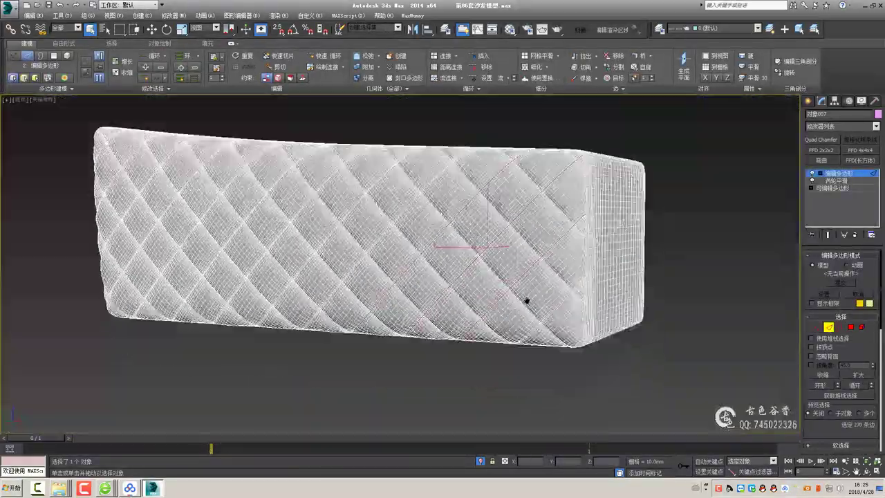
pyautogui.scroll(6, 541, 274)
pyautogui.scroll(-5, 541, 274)
pyautogui.scroll(-1, 553, 228)
pyautogui.scroll(6, 595, 173)
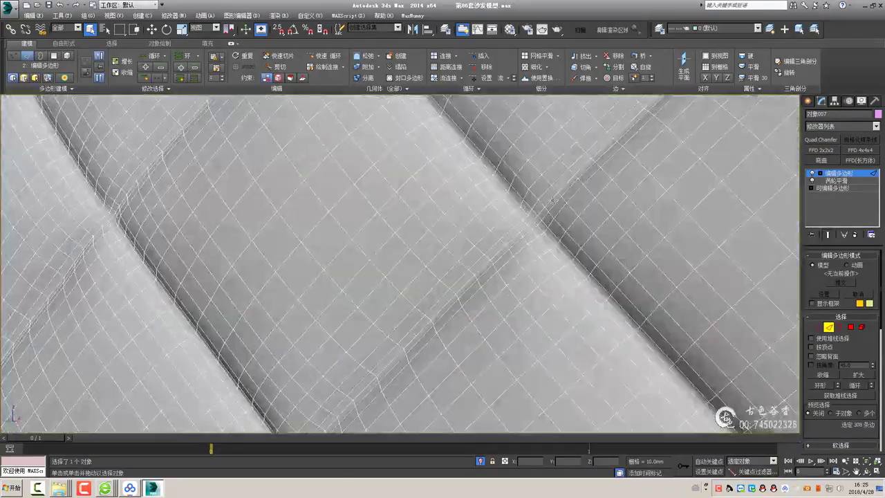
pyautogui.scroll(1, 612, 141)
pyautogui.scroll(-5, 564, 192)
pyautogui.scroll(6, 526, 200)
pyautogui.scroll(-5, 484, 207)
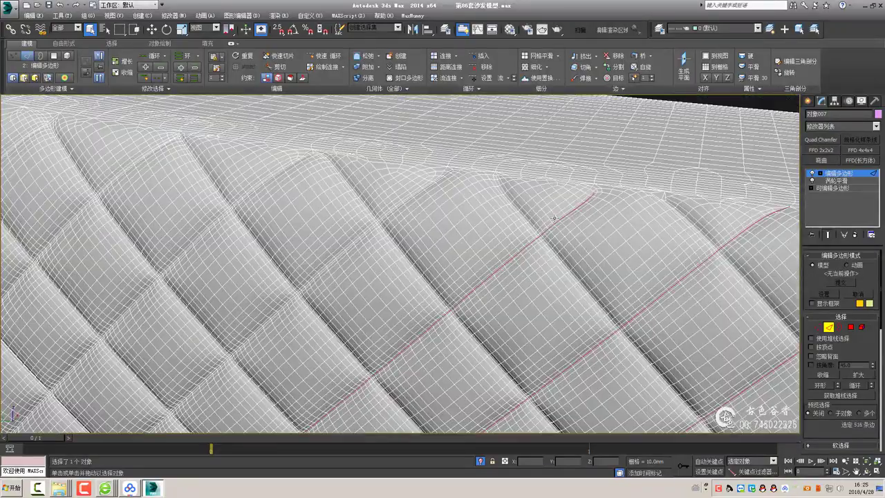
pyautogui.scroll(5, 457, 209)
pyautogui.scroll(3, 457, 209)
pyautogui.scroll(3, 500, 212)
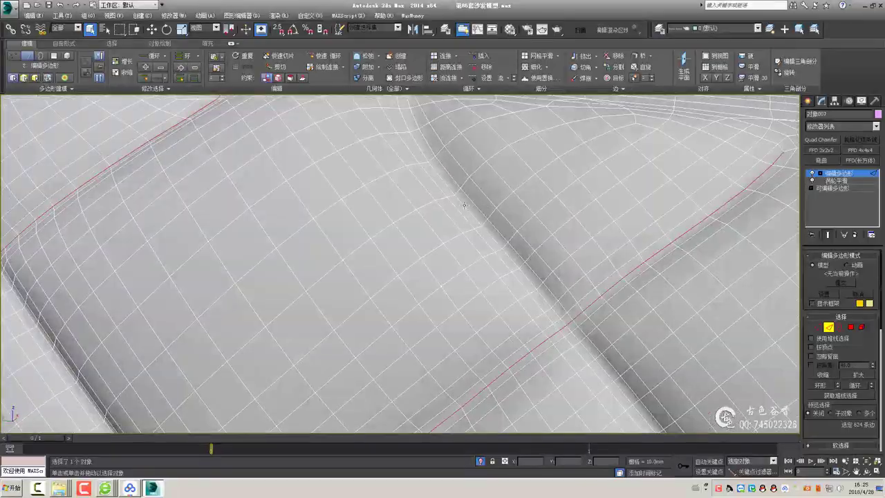
pyautogui.scroll(-5, 468, 211)
pyautogui.scroll(5, 425, 247)
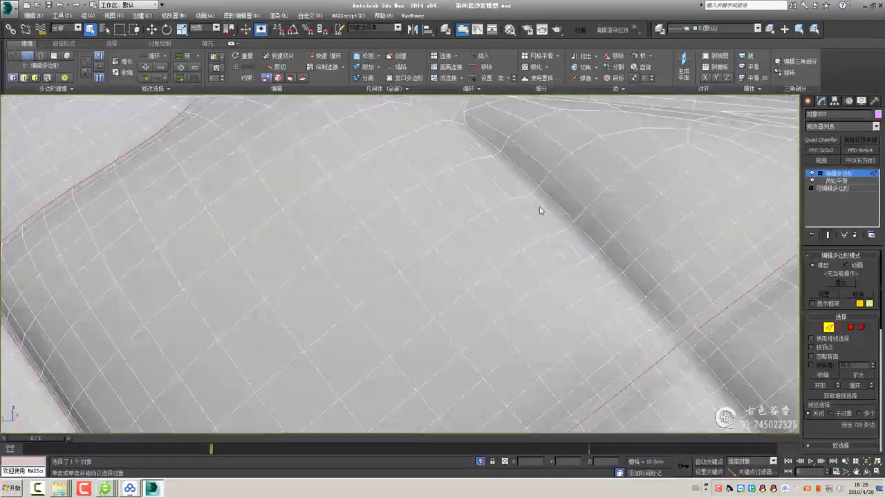
pyautogui.scroll(-5, 546, 211)
pyautogui.moveTo(546, 211)
pyautogui.keyDown('alt'); pyautogui.mouseDown(button='middle')
pyautogui.moveTo(480, 276)
pyautogui.moveTo(360, 276)
pyautogui.mouseUp(button='middle'); pyautogui.keyUp('alt')
pyautogui.scroll(5, 360, 277)
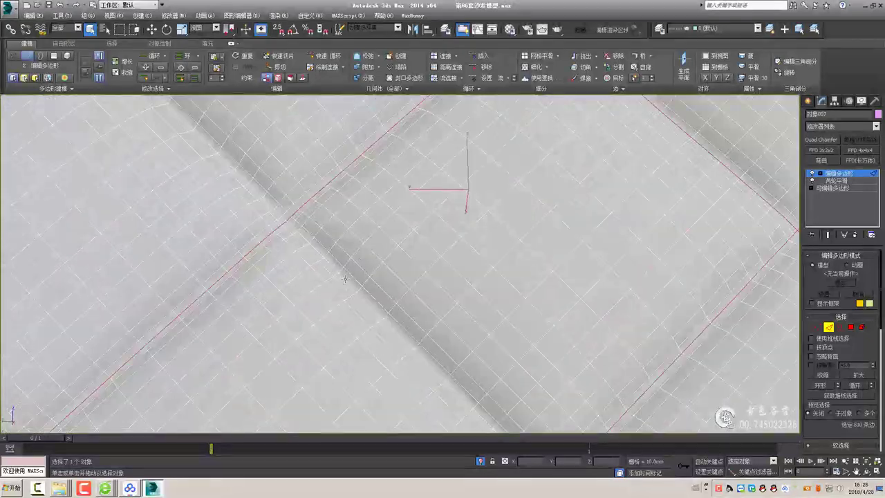
pyautogui.scroll(-2, 439, 198)
pyautogui.scroll(2, 419, 251)
pyautogui.scroll(-3, 347, 190)
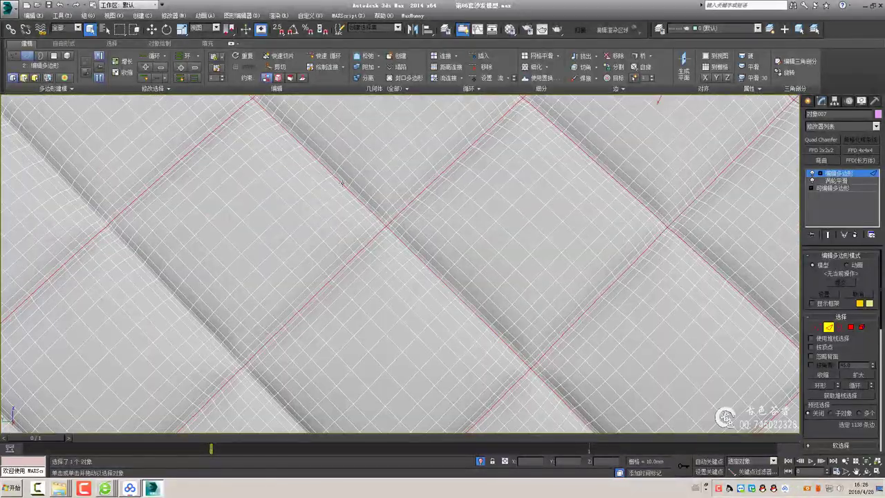
pyautogui.scroll(3, 342, 183)
pyautogui.scroll(-4, 316, 227)
pyautogui.scroll(2, 291, 214)
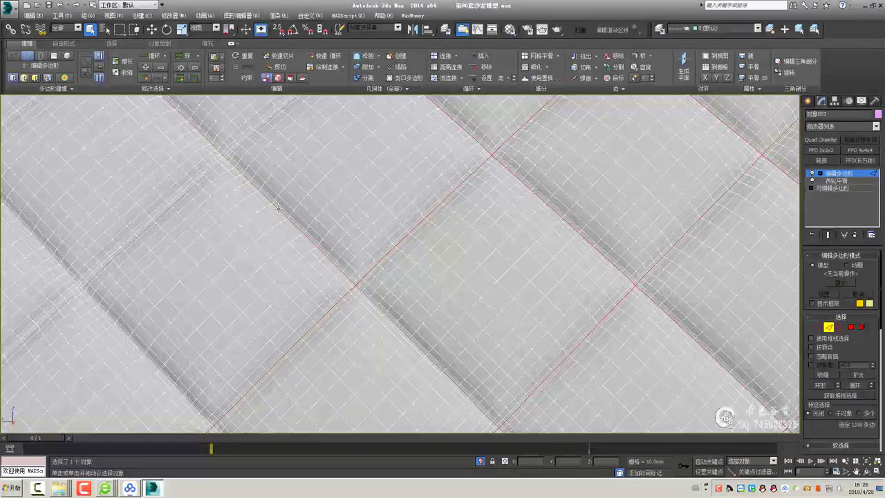
pyautogui.scroll(-2, 277, 209)
pyautogui.scroll(2, 340, 184)
pyautogui.scroll(-5, 339, 184)
pyautogui.scroll(5, 422, 224)
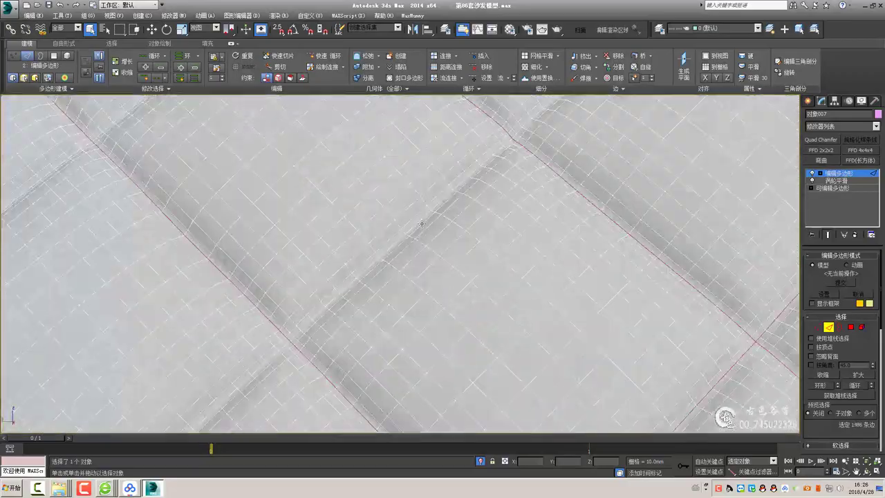
pyautogui.scroll(-5, 422, 223)
pyautogui.scroll(5, 344, 214)
pyautogui.scroll(-5, 359, 211)
pyautogui.scroll(5, 388, 214)
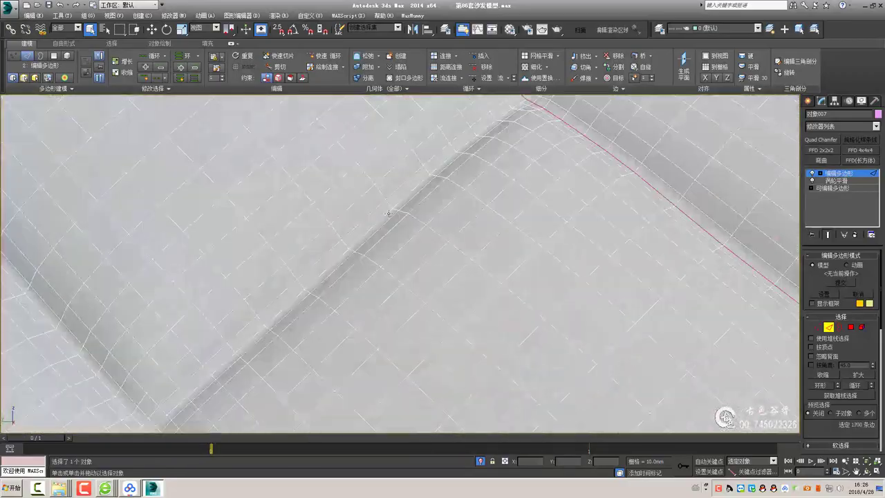
pyautogui.scroll(-5, 388, 214)
pyautogui.scroll(5, 369, 225)
pyautogui.scroll(-4, 387, 218)
pyautogui.scroll(2, 415, 213)
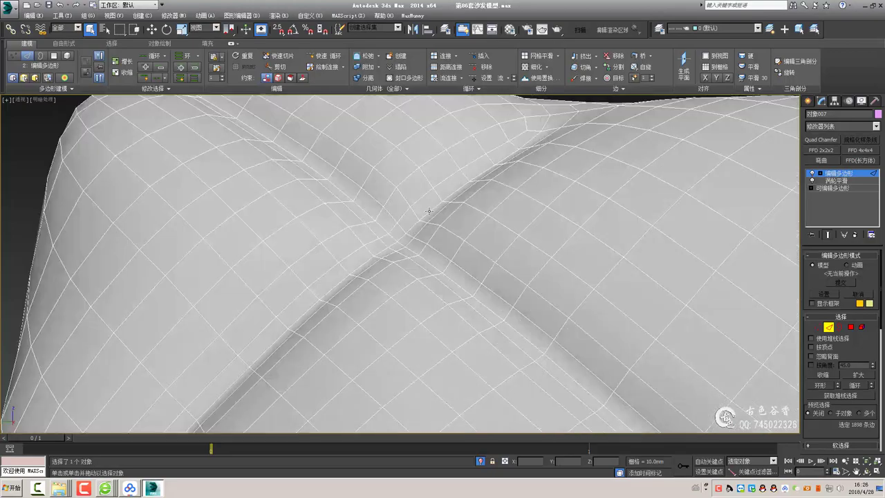
pyautogui.scroll(-5, 381, 226)
pyautogui.scroll(5, 371, 241)
pyautogui.scroll(-1, 401, 263)
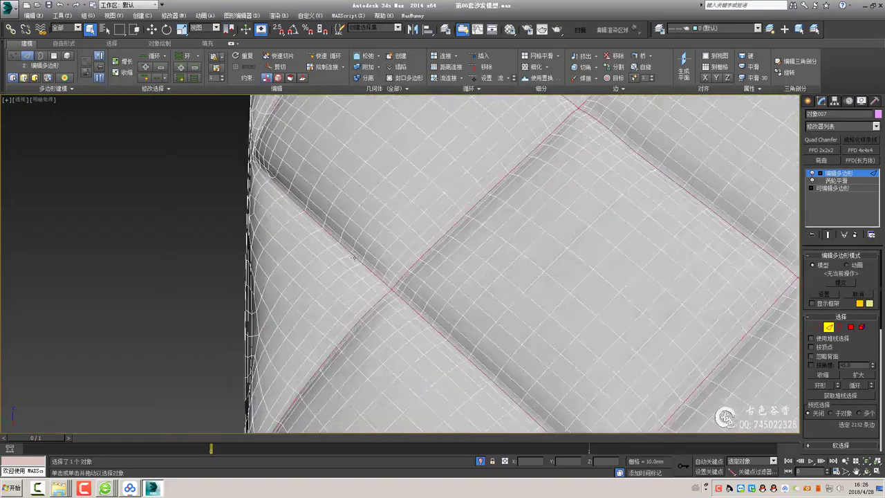
pyautogui.scroll(-3, 436, 296)
pyautogui.scroll(-2, 425, 277)
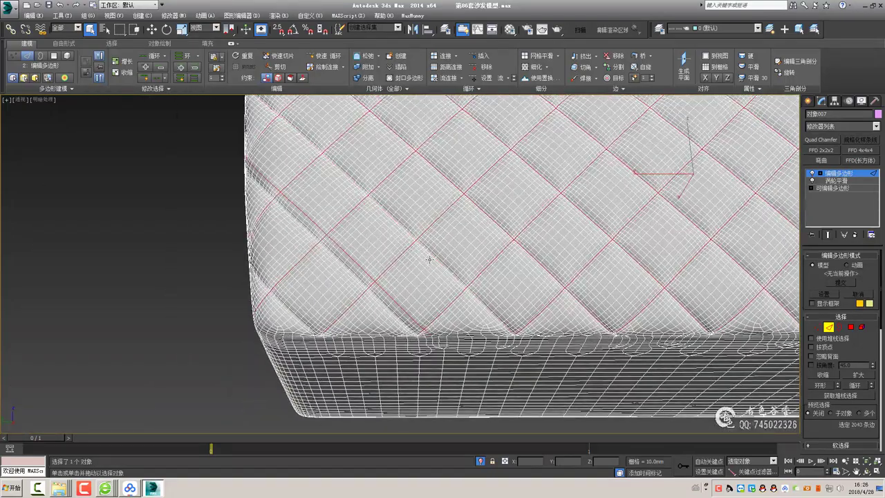
pyautogui.scroll(1, 420, 251)
pyautogui.scroll(4, 408, 239)
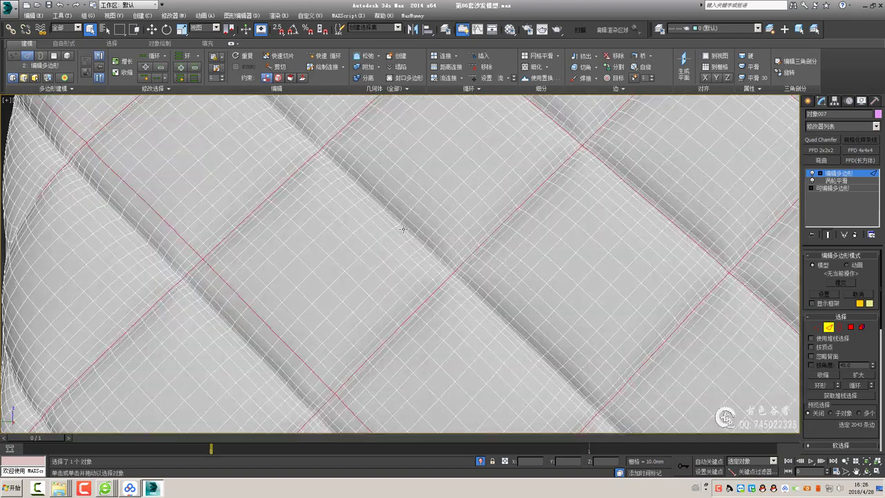
pyautogui.scroll(-5, 404, 229)
pyautogui.scroll(1, 401, 262)
pyautogui.scroll(5, 370, 237)
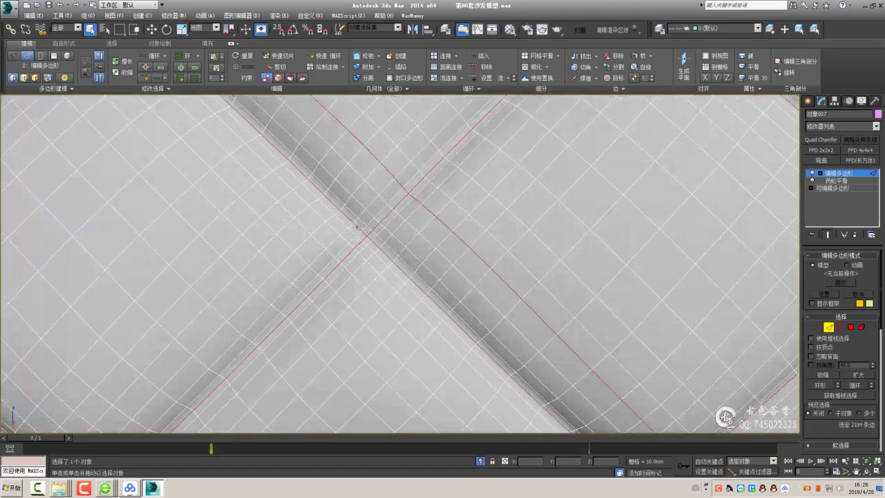
pyautogui.scroll(-4, 367, 238)
pyautogui.scroll(5, 369, 257)
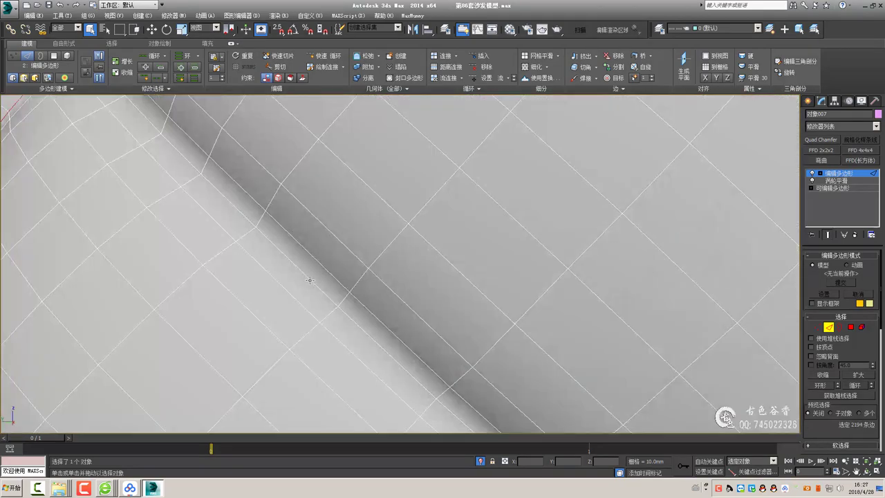
pyautogui.scroll(-5, 309, 280)
# Orbit to check the seam edges along the cushion's bottom edge, side and front
pyautogui.moveTo(310, 280)
pyautogui.keyDown('alt'); pyautogui.mouseDown(button='middle')
pyautogui.moveTo(408, 247)
pyautogui.moveTo(378, 246)
pyautogui.mouseUp(button='middle'); pyautogui.keyUp('alt')
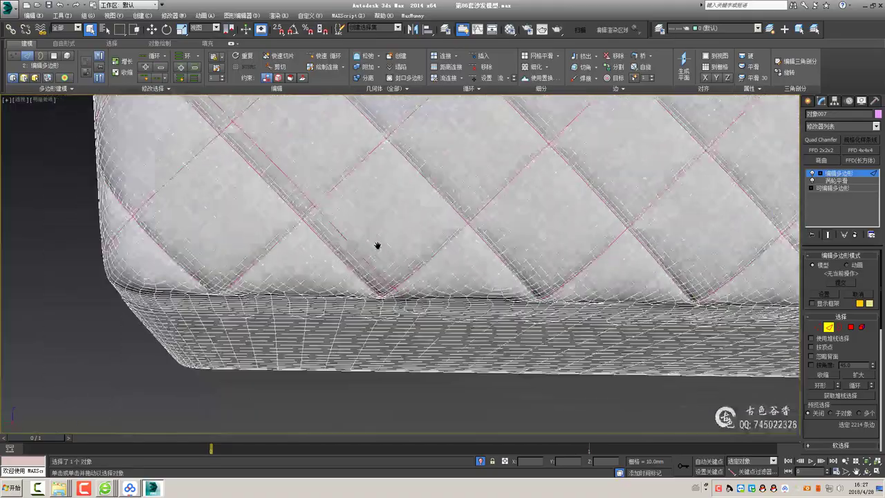
pyautogui.scroll(4, 422, 280)
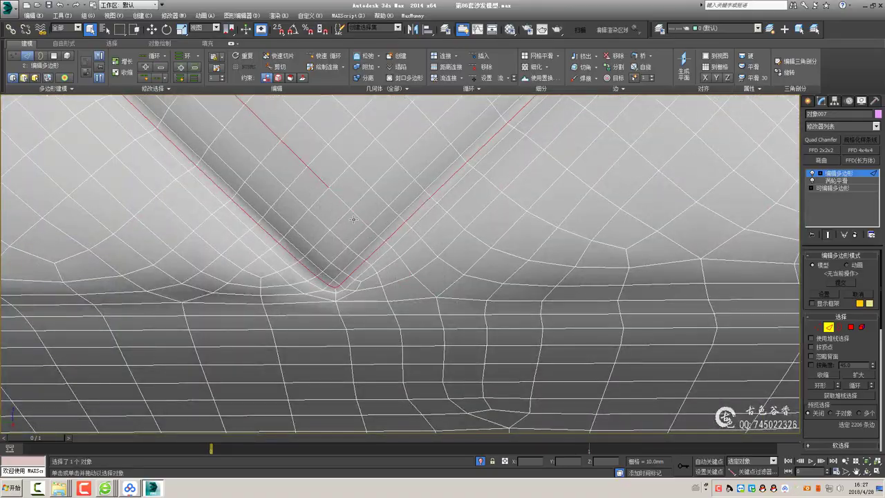
pyautogui.scroll(2, 354, 220)
pyautogui.scroll(-5, 405, 247)
pyautogui.scroll(-1, 445, 293)
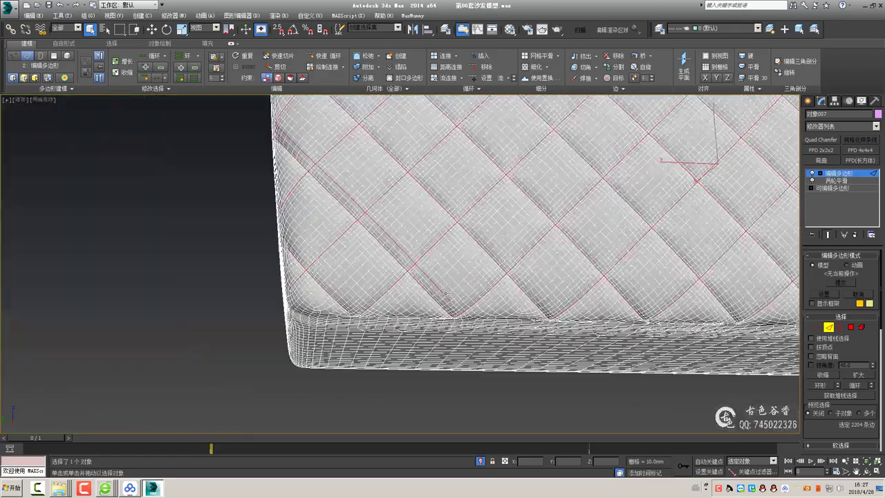
pyautogui.keyDown('alt'); pyautogui.moveTo(446, 293); pyautogui.dragTo(387, 263, button='middle'); pyautogui.keyUp('alt')
pyautogui.scroll(3, 374, 250)
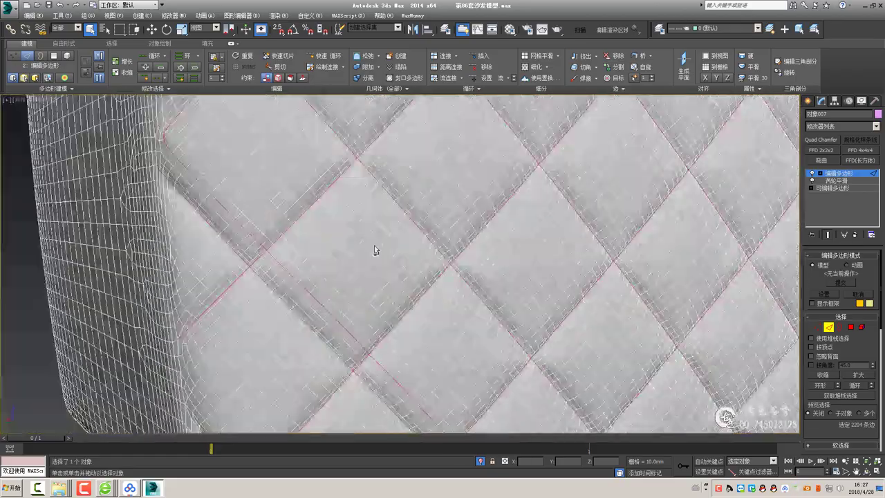
pyautogui.scroll(2, 374, 246)
pyautogui.scroll(-2, 325, 188)
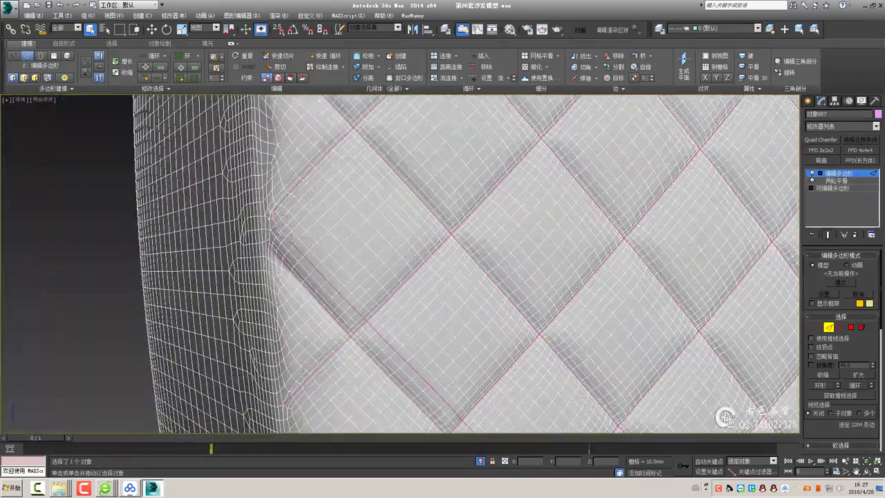
pyautogui.scroll(2, 297, 283)
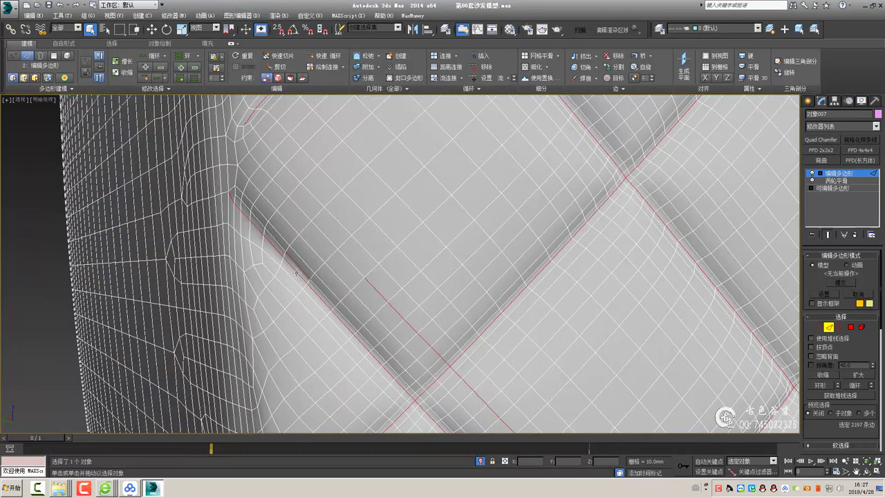
# Deselect stray edges at the groove crossings, leaving about 2147 seam edges selected
pyautogui.keyDown('alt'); pyautogui.moveTo(446, 368); pyautogui.dragTo(446, 367); pyautogui.keyUp('alt')
pyautogui.moveTo(447, 367); pyautogui.dragTo(332, 163, button='middle')
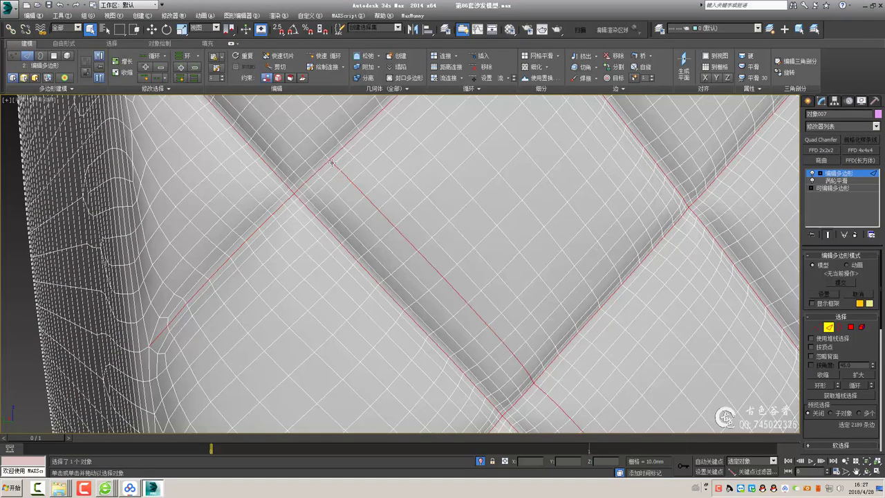
pyautogui.keyDown('alt'); pyautogui.moveTo(500, 341); pyautogui.dragTo(500, 342); pyautogui.keyUp('alt')
pyautogui.scroll(2, 484, 332)
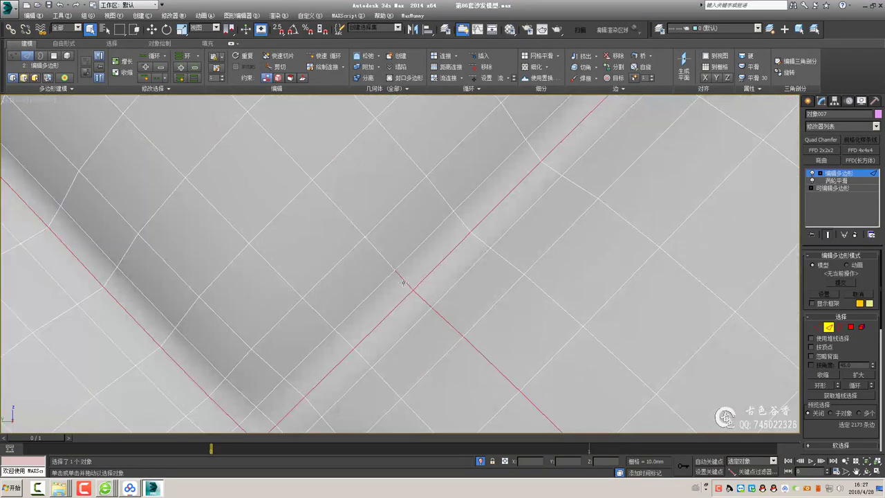
pyautogui.scroll(-2, 470, 339)
pyautogui.scroll(-2, 464, 346)
pyautogui.scroll(3, 463, 346)
pyautogui.keyDown('alt'); pyautogui.moveTo(377, 220); pyautogui.dragTo(441, 292); pyautogui.keyUp('alt')
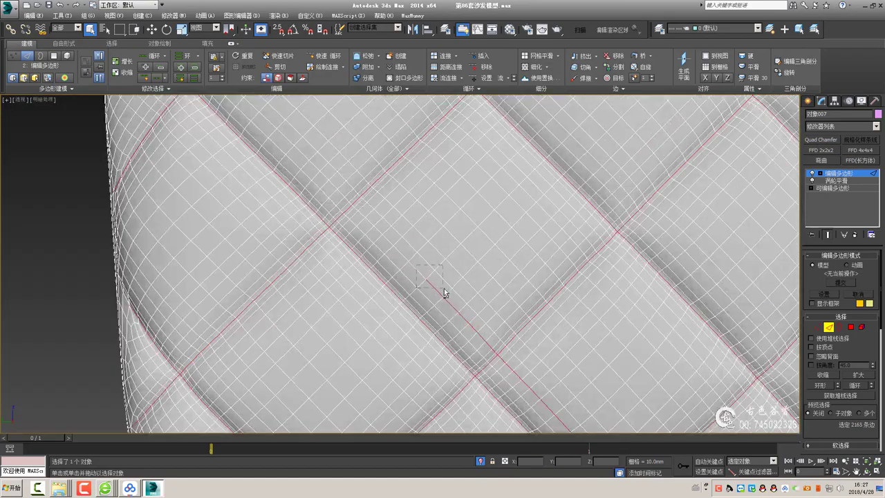
pyautogui.scroll(3, 464, 324)
pyautogui.scroll(-2, 484, 341)
pyautogui.keyDown('alt'); pyautogui.moveTo(336, 148); pyautogui.dragTo(430, 229); pyautogui.keyUp('alt')
pyautogui.scroll(-2, 429, 228)
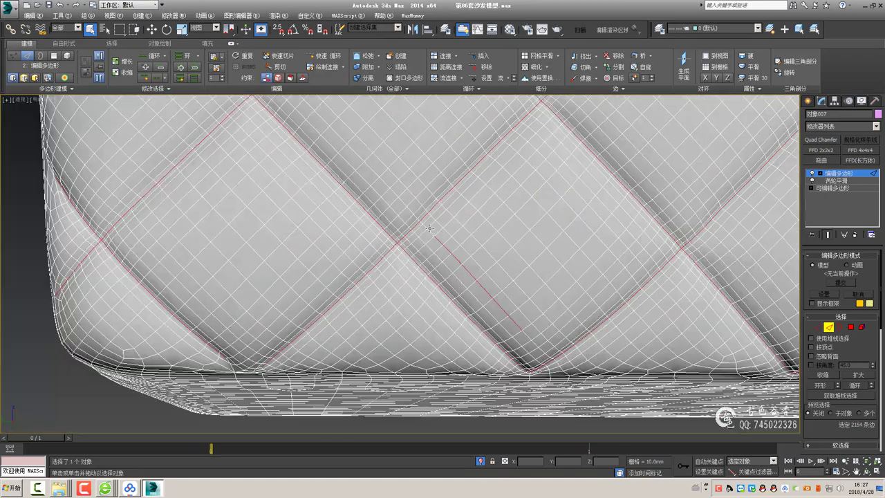
pyautogui.scroll(-5, 530, 334)
pyautogui.moveTo(530, 335)
pyautogui.keyDown('alt'); pyautogui.mouseDown(button='middle')
pyautogui.moveTo(429, 197)
pyautogui.moveTo(518, 241)
pyautogui.mouseUp(button='middle'); pyautogui.keyUp('alt')
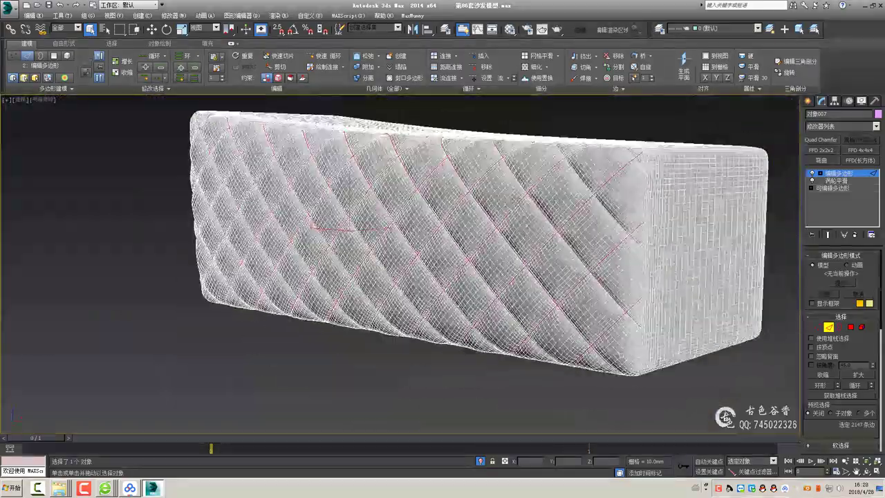
# Dismiss the Create Shape options and collapse the entire modifier stack into an editable poly
pyautogui.scroll(5, 518, 242)
pyautogui.rightClick(519, 241)
pyautogui.click(504, 312)
pyautogui.press('Return')
pyautogui.click(855, 235)
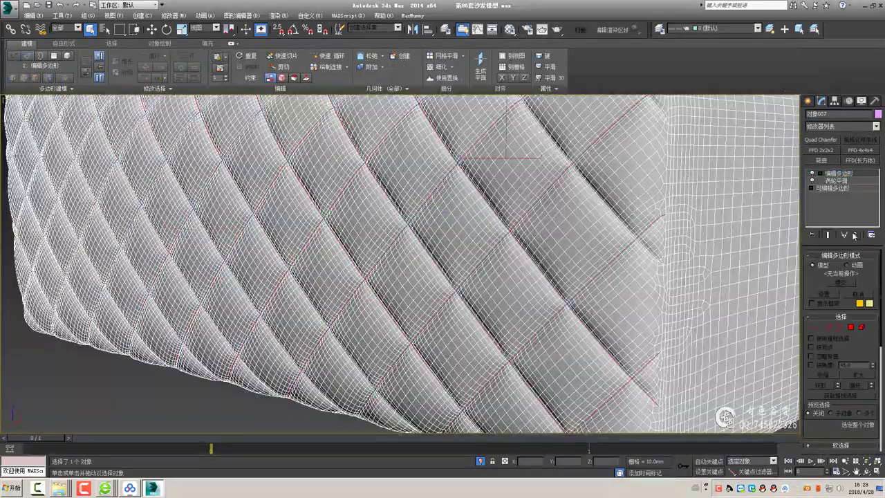
pyautogui.click(855, 236)
pyautogui.click(837, 173)
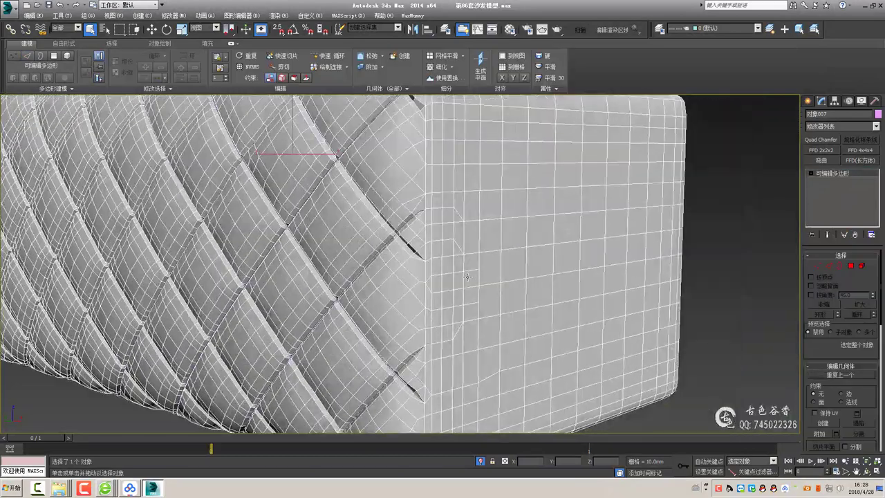
# In edge sub-object mode, delete the seven stray straight edges from the side face
pyautogui.press('1')
pyautogui.scroll(5, 465, 317)
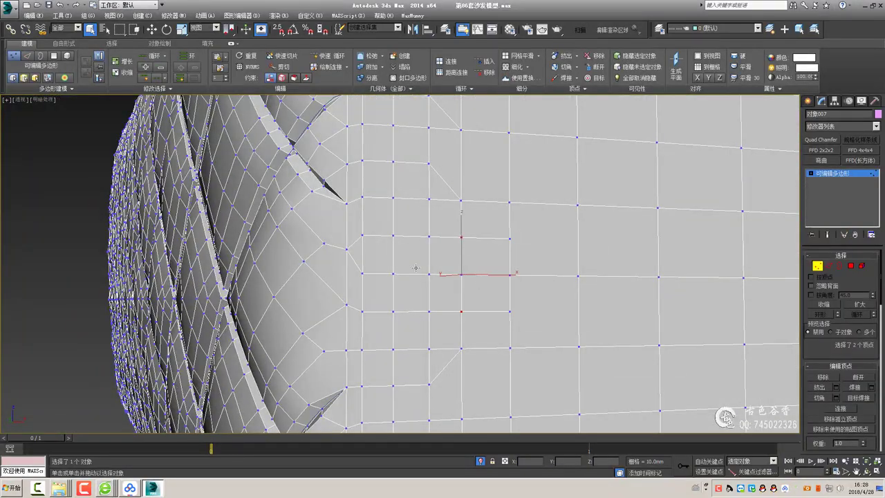
pyautogui.press('2')
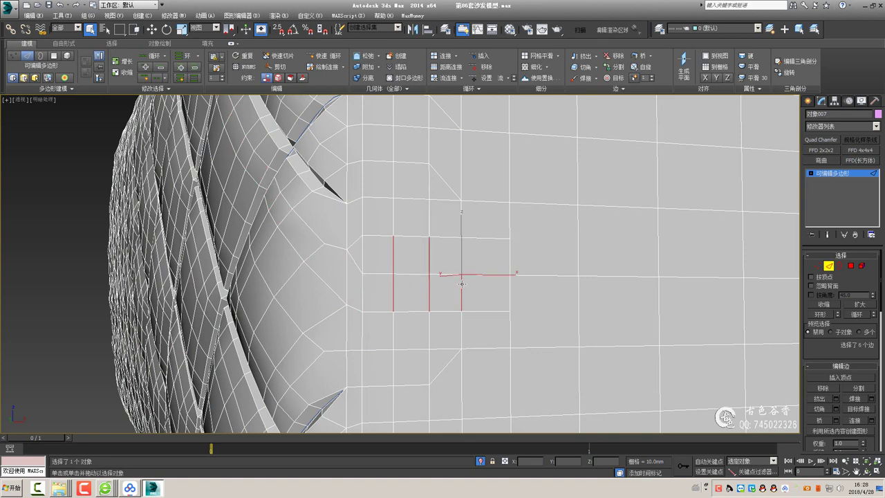
pyautogui.press('BackSpace')
pyautogui.scroll(-5, 360, 254)
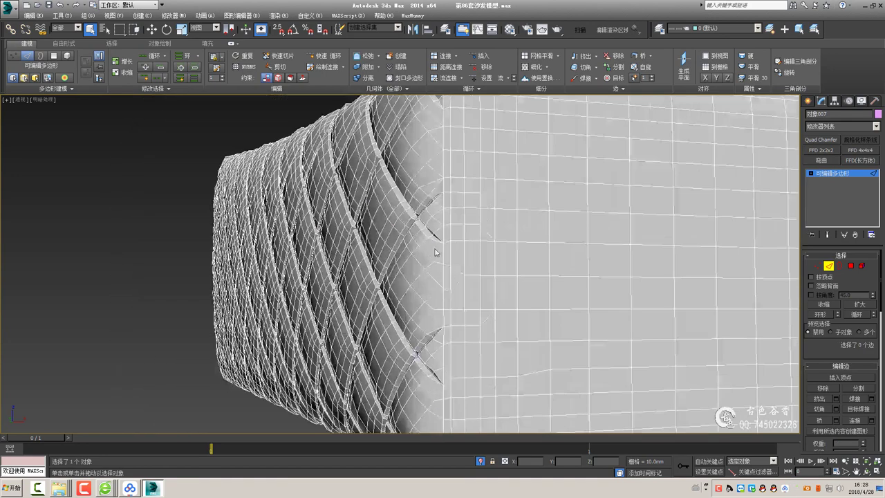
pyautogui.scroll(5, 472, 238)
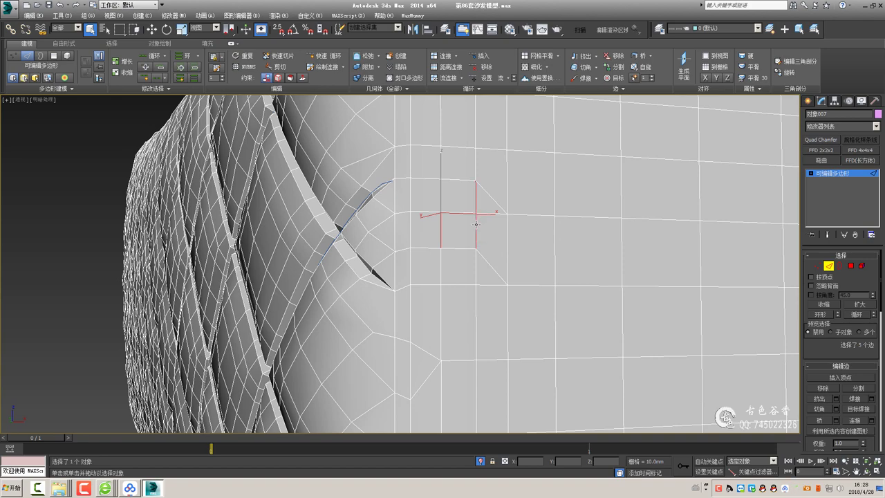
pyautogui.scroll(-4, 477, 224)
pyautogui.scroll(-4, 498, 254)
# Select the edge loop running along the mesh's bottom corner
pyautogui.keyDown('alt'); pyautogui.moveTo(498, 254); pyautogui.dragTo(481, 254, button='middle'); pyautogui.keyUp('alt')
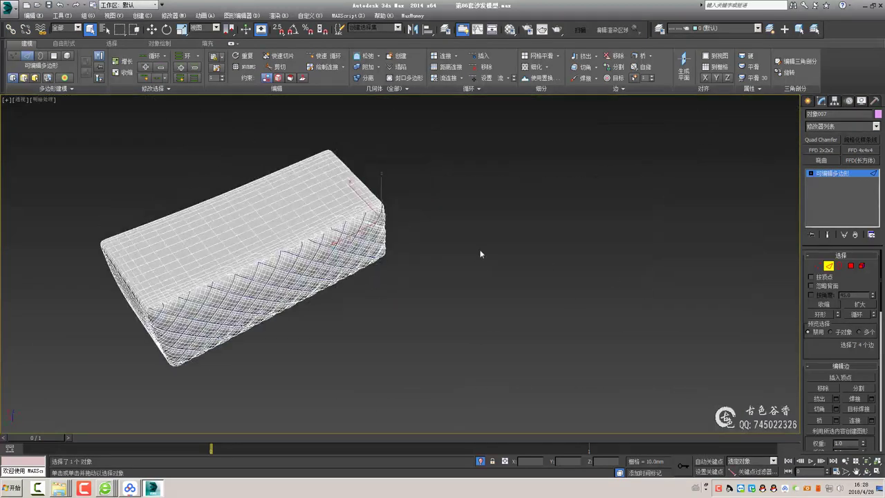
pyautogui.scroll(8, 480, 254)
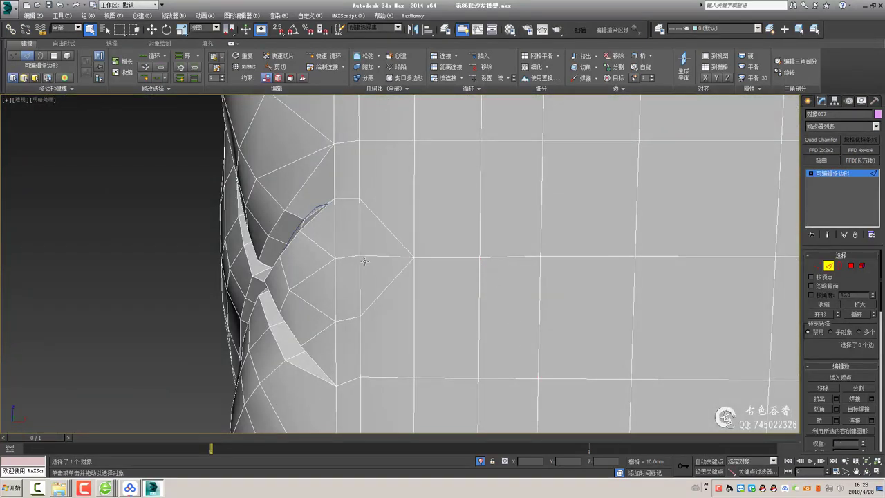
pyautogui.scroll(-2, 372, 258)
pyautogui.scroll(-3, 419, 259)
pyautogui.scroll(5, 445, 228)
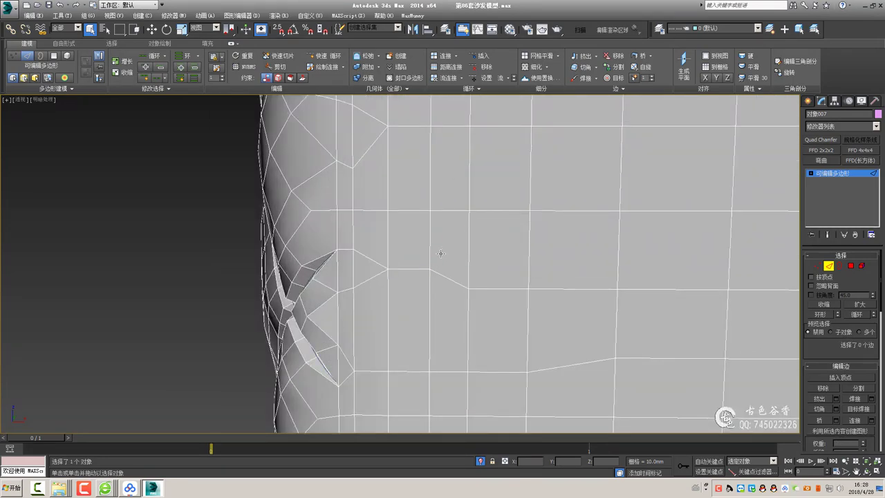
pyautogui.scroll(-3, 440, 253)
pyautogui.keyDown('alt'); pyautogui.moveTo(480, 257); pyautogui.dragTo(526, 235, button='middle'); pyautogui.keyUp('alt')
pyautogui.doubleClick(583, 225)
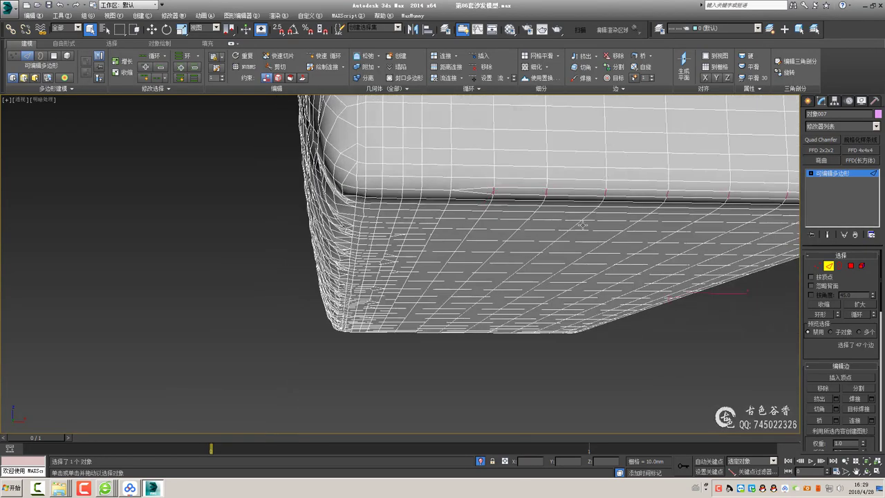
# Select the full edge loop on the cushion side, then an edge at the cushion's lower corner
pyautogui.scroll(-2, 583, 225)
pyautogui.keyDown('alt'); pyautogui.moveTo(583, 224); pyautogui.dragTo(542, 173, button='middle'); pyautogui.keyUp('alt')
pyautogui.click(542, 171)
pyautogui.scroll(3, 542, 171)
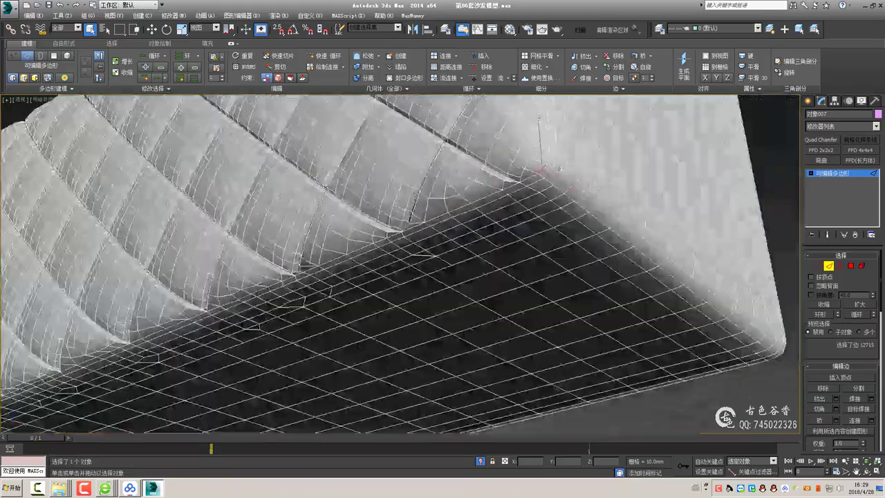
pyautogui.doubleClick(542, 171)
pyautogui.scroll(-3, 543, 170)
pyautogui.moveTo(573, 242)
pyautogui.keyDown('alt'); pyautogui.mouseDown(button='middle')
pyautogui.moveTo(589, 279)
pyautogui.moveTo(280, 265)
pyautogui.mouseUp(button='middle'); pyautogui.keyUp('alt')
pyautogui.scroll(4, 299, 271)
pyautogui.click(257, 279)
pyautogui.scroll(3, 257, 280)
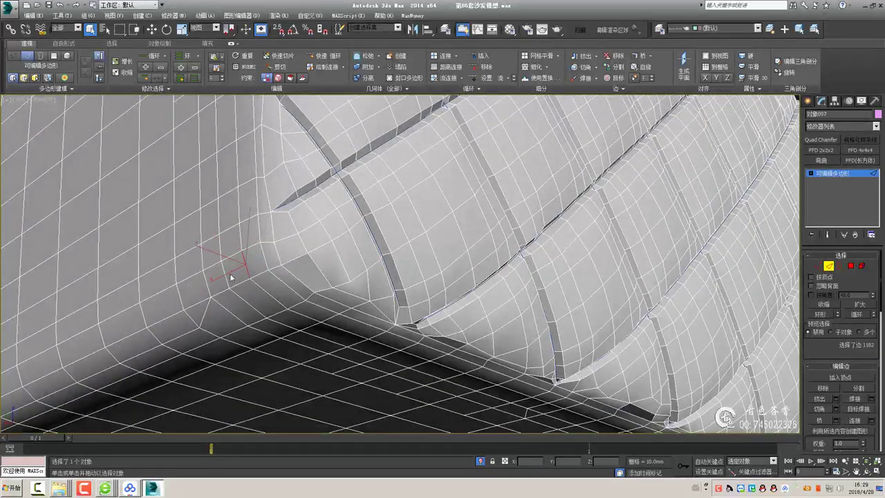
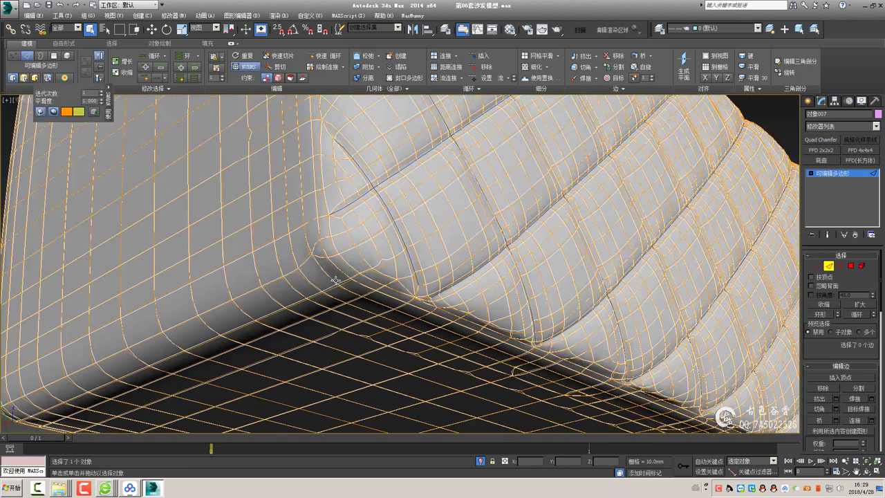
# Inspect the vertices at the armrest panel corner from several angles, including shaded
pyautogui.press('1')
pyautogui.click(325, 257)
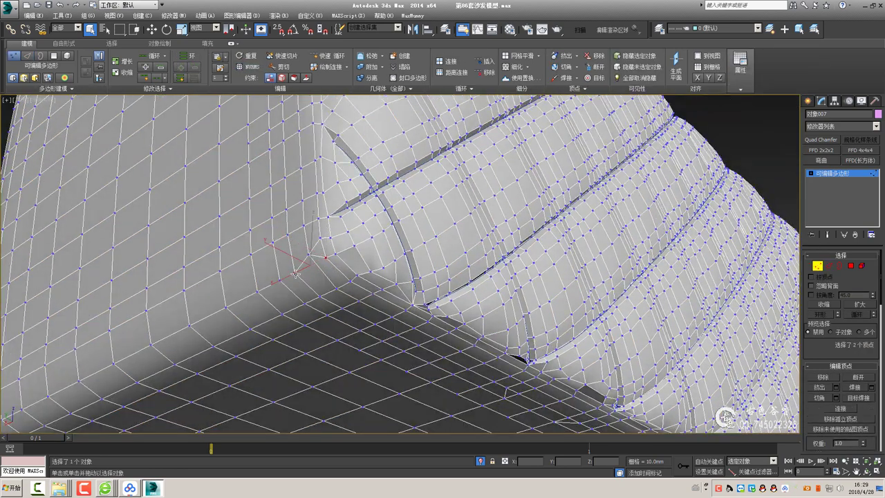
pyautogui.press('2')
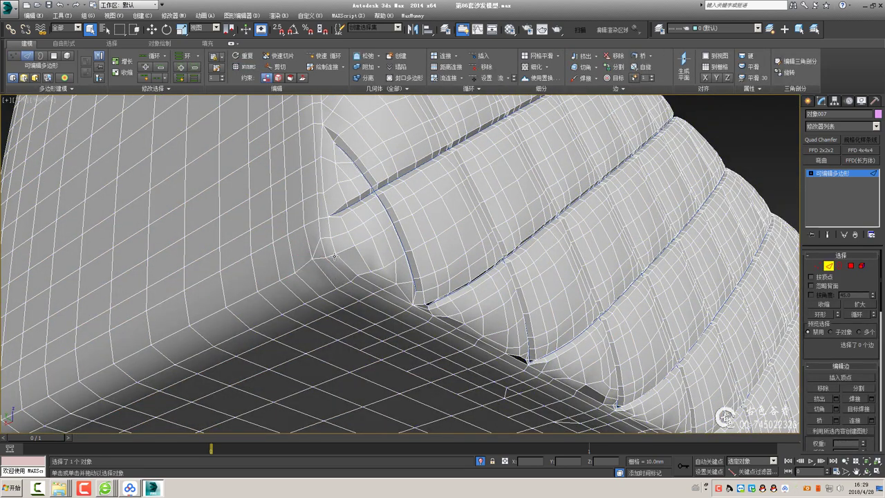
pyautogui.press('1')
pyautogui.scroll(3, 331, 261)
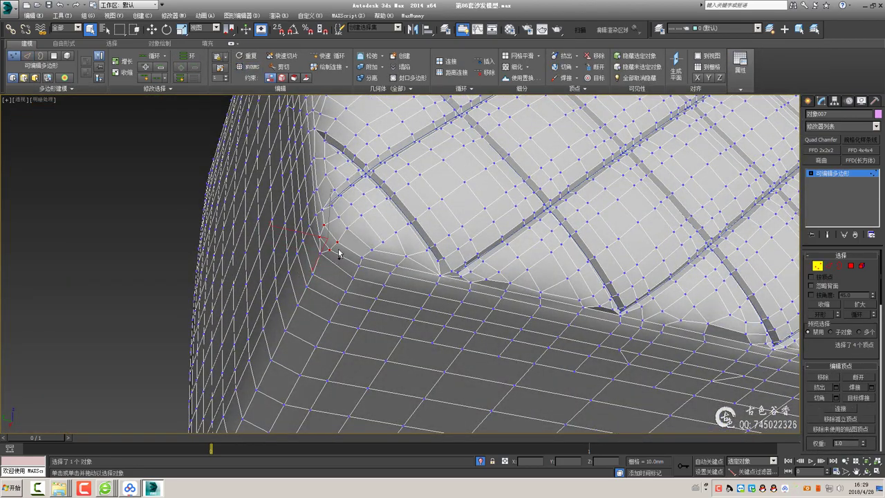
pyautogui.scroll(-3, 339, 253)
pyautogui.press('1')
pyautogui.keyDown('alt'); pyautogui.moveTo(339, 253); pyautogui.dragTo(297, 230, button='middle'); pyautogui.keyUp('alt')
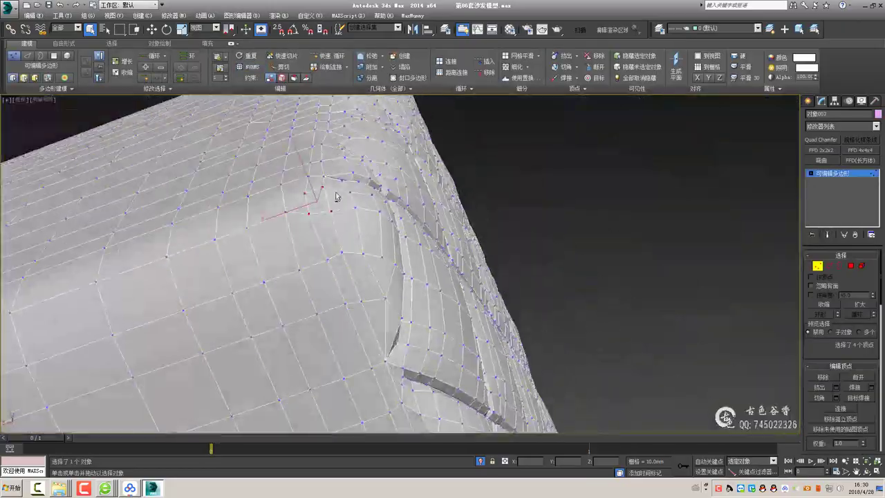
pyautogui.keyDown('alt'); pyautogui.moveTo(336, 197); pyautogui.dragTo(289, 242, button='middle'); pyautogui.keyUp('alt')
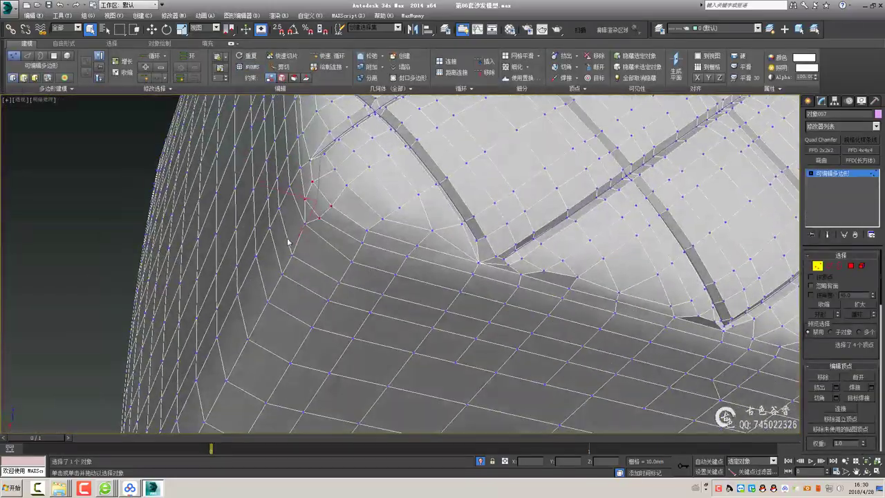
pyautogui.moveTo(306, 213)
pyautogui.keyDown('alt'); pyautogui.mouseDown(button='middle')
pyautogui.moveTo(307, 204)
pyautogui.moveTo(346, 184)
pyautogui.moveTo(405, 197)
pyautogui.mouseUp(button='middle'); pyautogui.keyUp('alt')
pyautogui.click(428, 241)
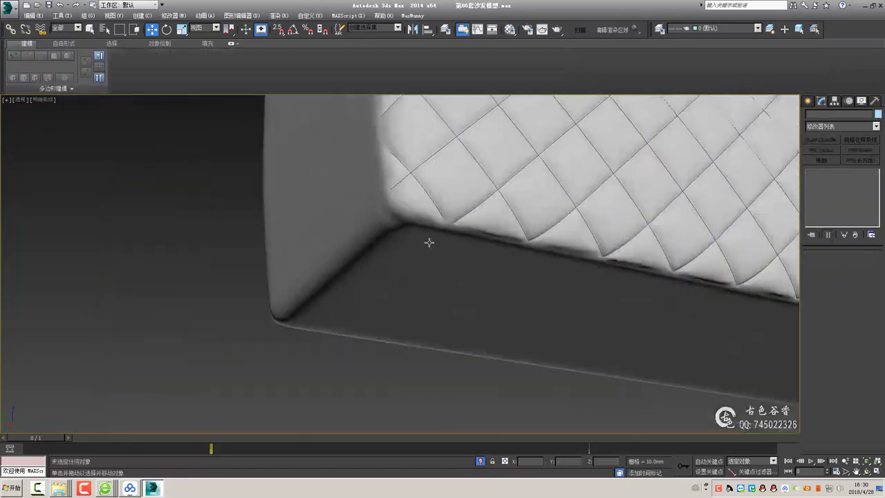
pyautogui.keyDown('alt'); pyautogui.moveTo(429, 241); pyautogui.dragTo(481, 245, button='middle'); pyautogui.keyUp('alt')
pyautogui.scroll(3, 482, 245)
# Reselect the sofa mesh and try out edge selections on the flat underside below the seams
pyautogui.click(362, 233)
pyautogui.press('1')
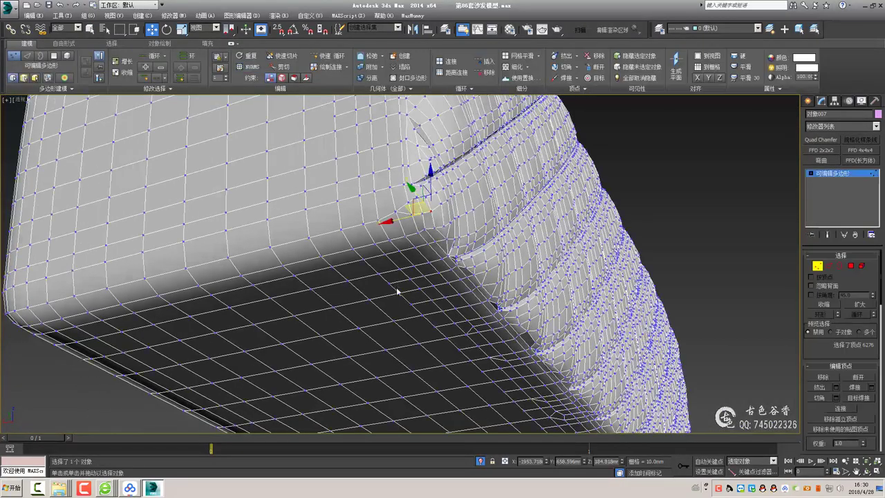
pyautogui.press('2')
pyautogui.scroll(3, 395, 291)
pyautogui.keyDown('alt'); pyautogui.moveTo(426, 289); pyautogui.dragTo(401, 330, button='middle'); pyautogui.keyUp('alt')
pyautogui.click(430, 291)
pyautogui.scroll(2, 442, 309)
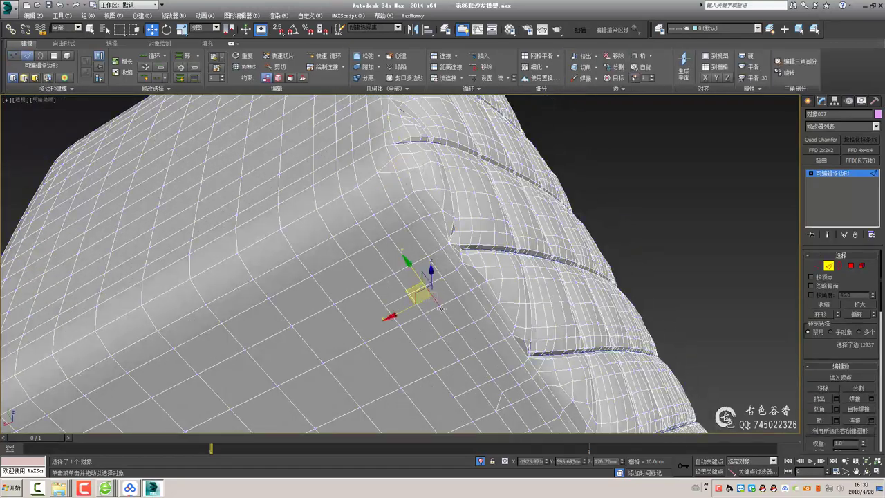
pyautogui.keyDown('ctrl'); pyautogui.click(422, 329); pyautogui.keyUp('ctrl')
pyautogui.keyDown('ctrl'); pyautogui.click(411, 337); pyautogui.keyUp('ctrl')
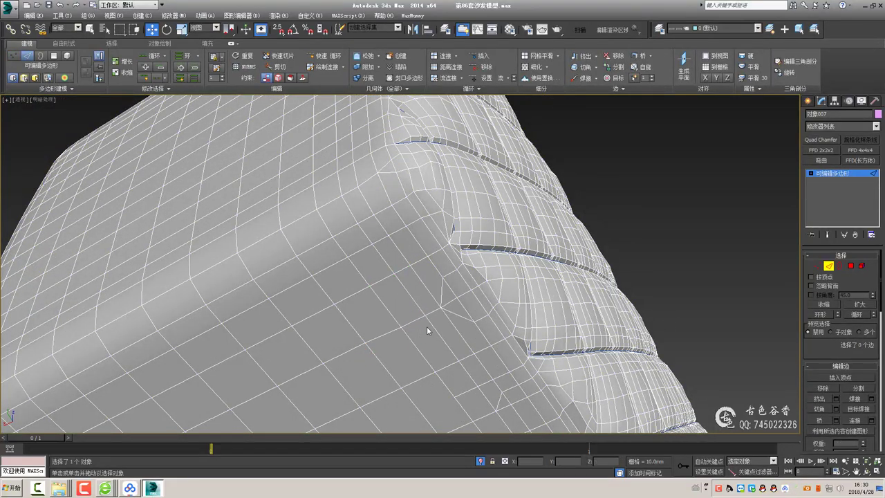
pyautogui.click(462, 303)
pyautogui.click(460, 295)
pyautogui.scroll(2, 467, 329)
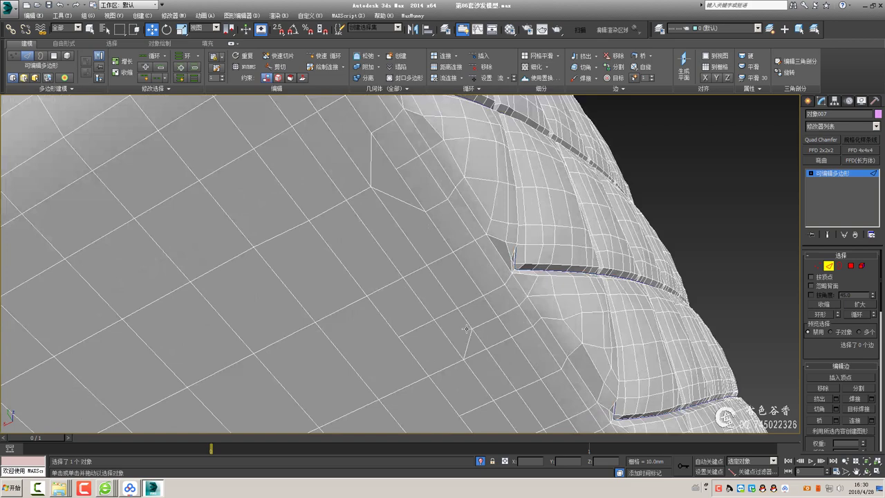
pyautogui.click(505, 330)
pyautogui.scroll(2, 491, 380)
pyautogui.moveTo(492, 379); pyautogui.dragTo(411, 270, button='middle')
pyautogui.click(407, 256)
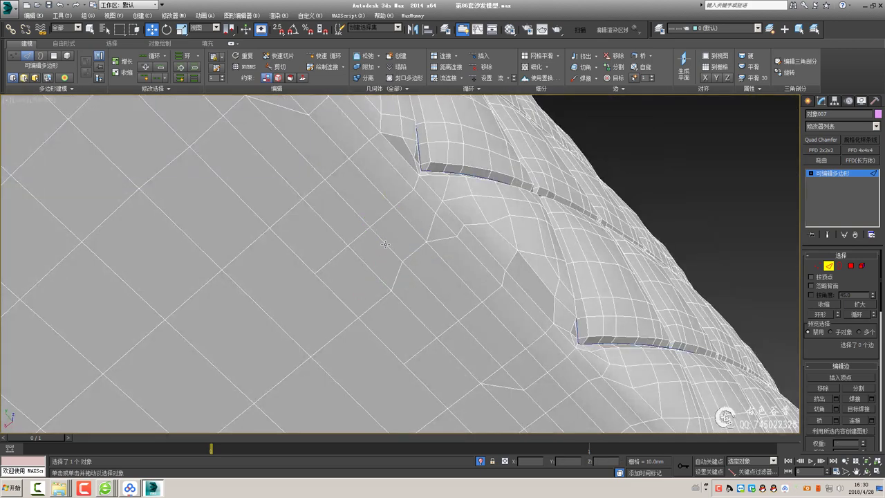
# Pull a vertex up-left to even out the mesh below the seams
pyautogui.moveTo(386, 243); pyautogui.dragTo(363, 243)
pyautogui.click(390, 291)
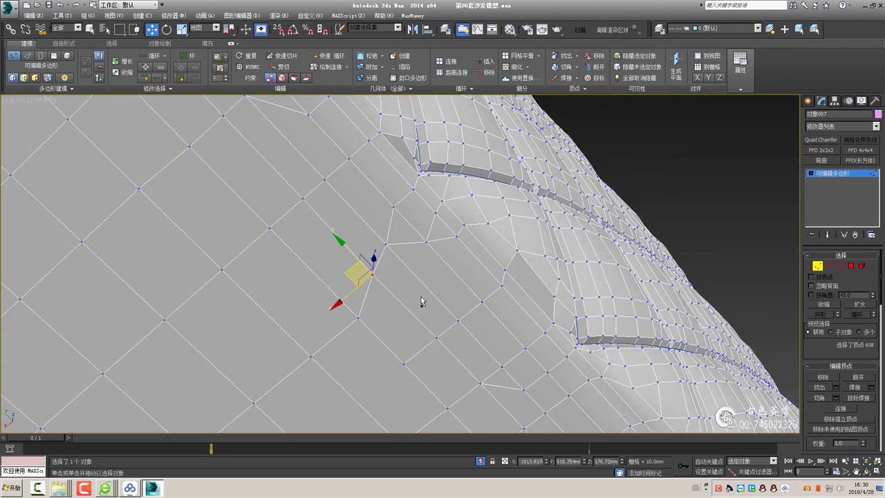
pyautogui.keyDown('alt'); pyautogui.moveTo(421, 302); pyautogui.dragTo(419, 297, button='middle'); pyautogui.keyUp('alt')
pyautogui.click(438, 307)
# Remove the stray edges beneath the tufted seams
pyautogui.click(362, 320)
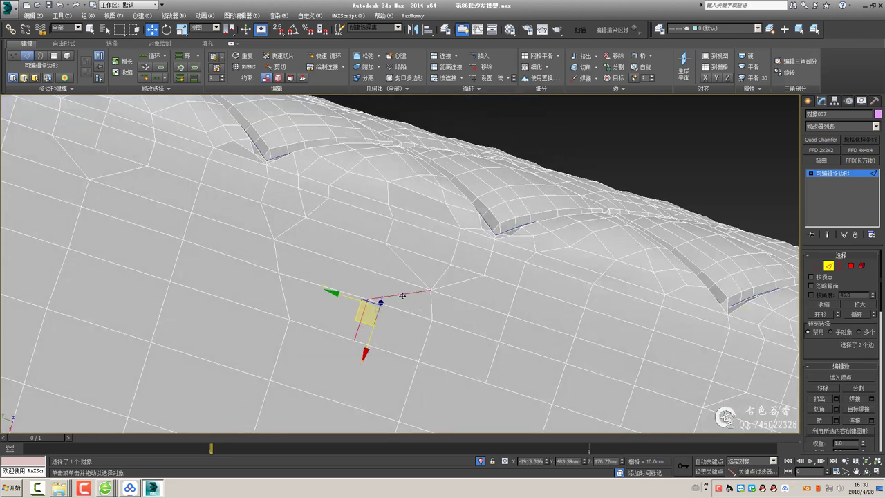
pyautogui.press('BackSpace')
pyautogui.click(555, 304)
pyautogui.keyDown('alt'); pyautogui.moveTo(555, 305); pyautogui.dragTo(420, 245, button='middle'); pyautogui.keyUp('alt')
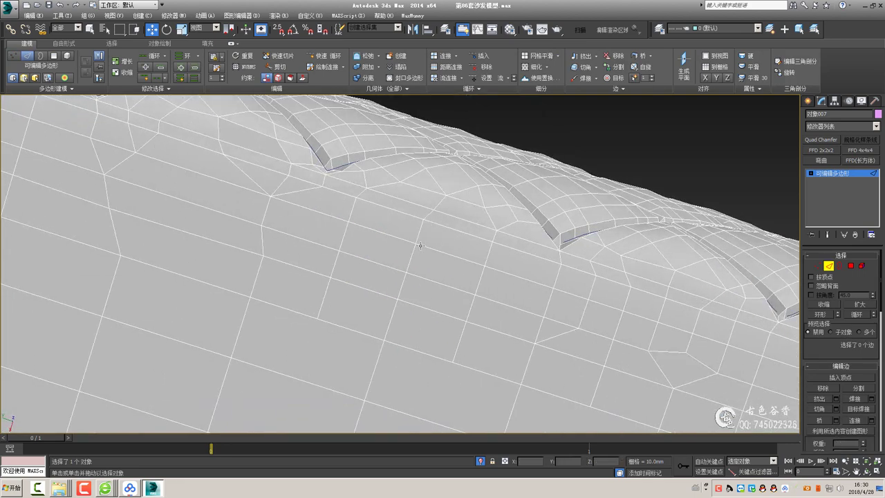
pyautogui.click(339, 259)
# Join a vertex pair along the seam row with a new edge using Connect
pyautogui.press('1')
pyautogui.click(382, 258)
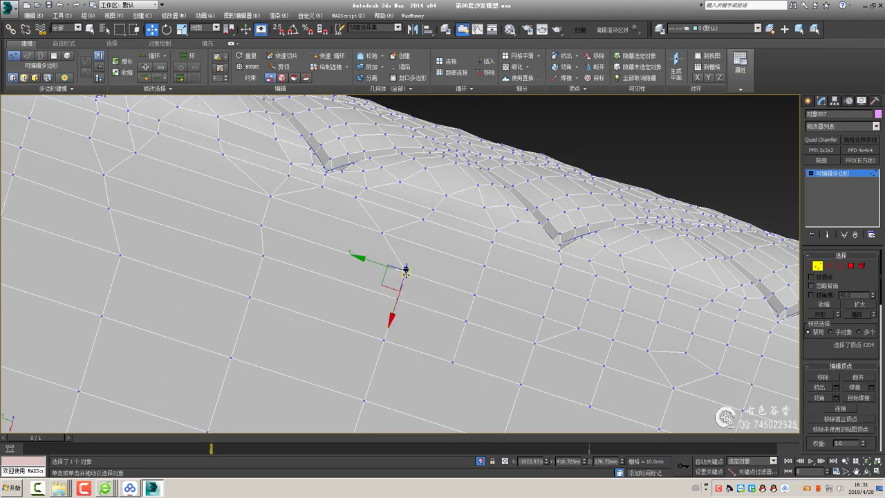
pyautogui.keyDown('alt'); pyautogui.moveTo(136, 247); pyautogui.dragTo(405, 214, button='middle'); pyautogui.keyUp('alt')
pyautogui.press('2')
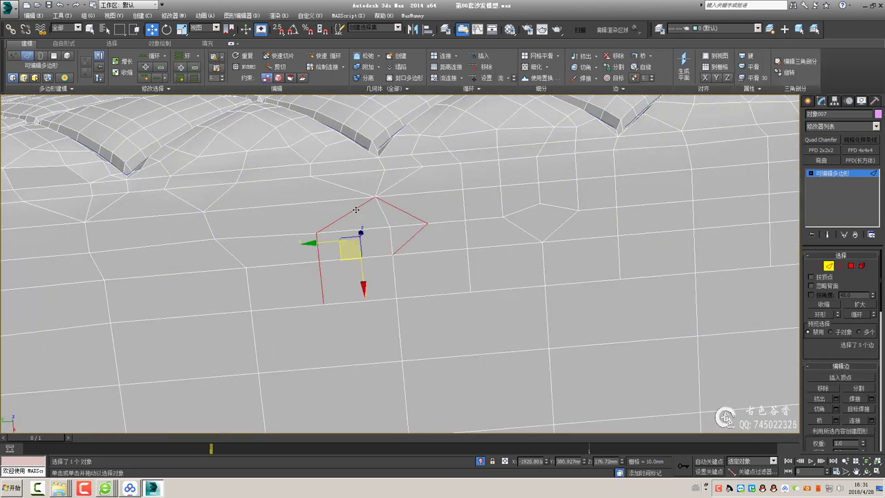
pyautogui.moveTo(541, 205); pyautogui.dragTo(385, 198, button='middle')
pyautogui.press('1')
pyautogui.click(376, 189)
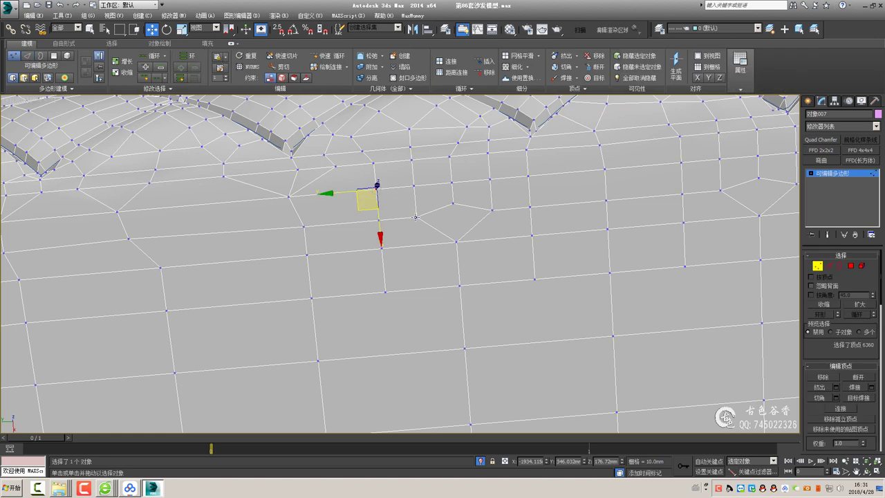
pyautogui.keyDown('ctrl'); pyautogui.click(417, 217); pyautogui.keyUp('ctrl')
pyautogui.keyDown('alt'); pyautogui.moveTo(385, 220); pyautogui.dragTo(411, 190, button='middle'); pyautogui.keyUp('alt')
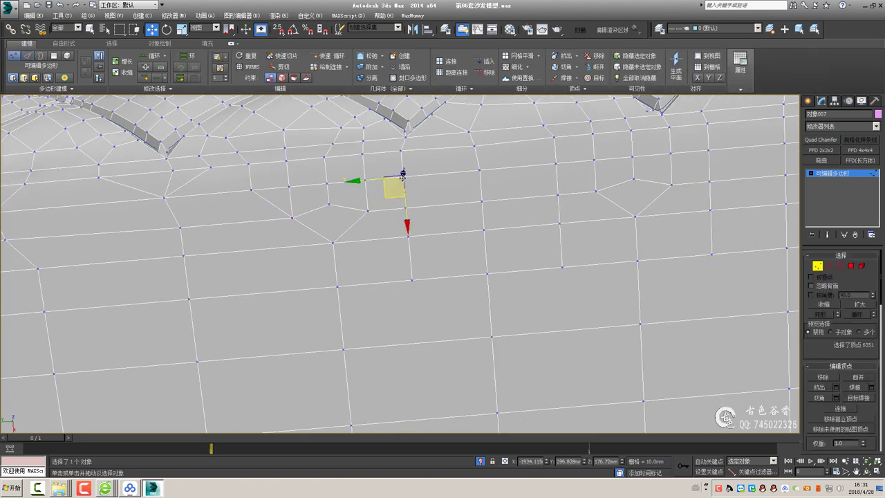
pyautogui.moveTo(387, 199); pyautogui.dragTo(369, 212)
pyautogui.hotkey('ctrl', 'shift', 'e')
# Check the edges around the new connection and select the next vertex pair to join
pyautogui.press('2')
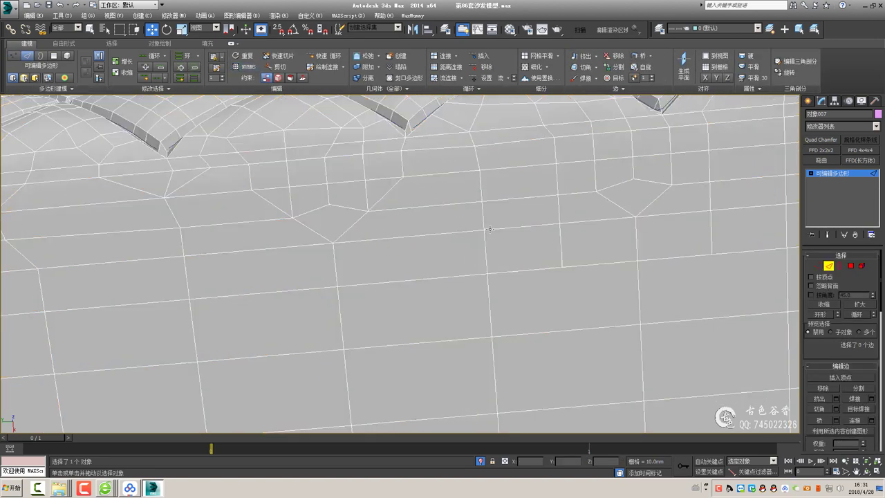
pyautogui.moveTo(490, 229); pyautogui.dragTo(352, 229, button='middle')
pyautogui.keyDown('ctrl'); pyautogui.click(420, 170); pyautogui.keyUp('ctrl')
pyautogui.keyDown('ctrl'); pyautogui.click(406, 217); pyautogui.keyUp('ctrl')
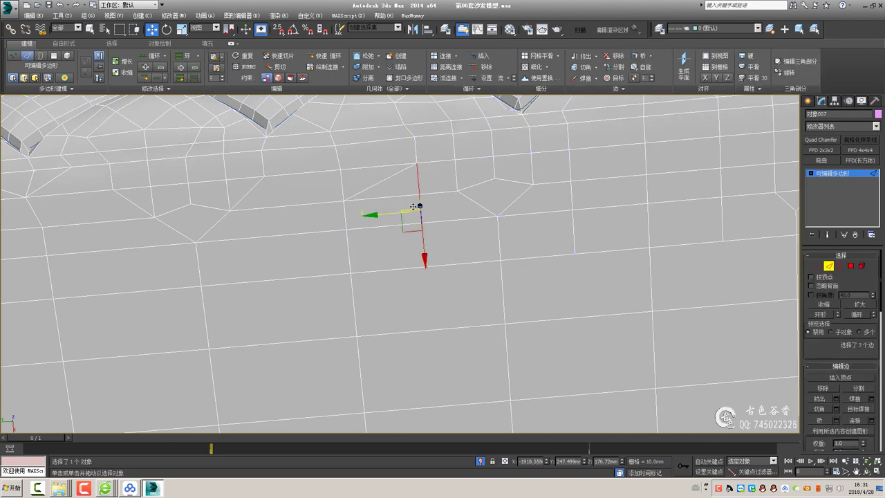
pyautogui.moveTo(413, 206)
pyautogui.keyDown('alt'); pyautogui.mouseDown(button='middle')
pyautogui.moveTo(480, 198)
pyautogui.moveTo(464, 170)
pyautogui.mouseUp(button='middle'); pyautogui.keyUp('alt')
pyautogui.click(467, 167)
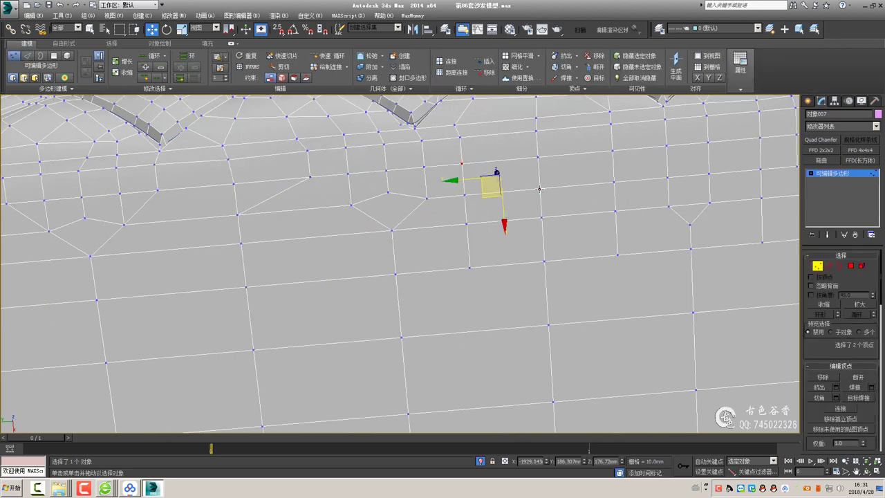
pyautogui.click(465, 207)
pyautogui.press('1')
pyautogui.click(427, 187)
pyautogui.keyDown('ctrl'); pyautogui.click(357, 225); pyautogui.keyUp('ctrl')
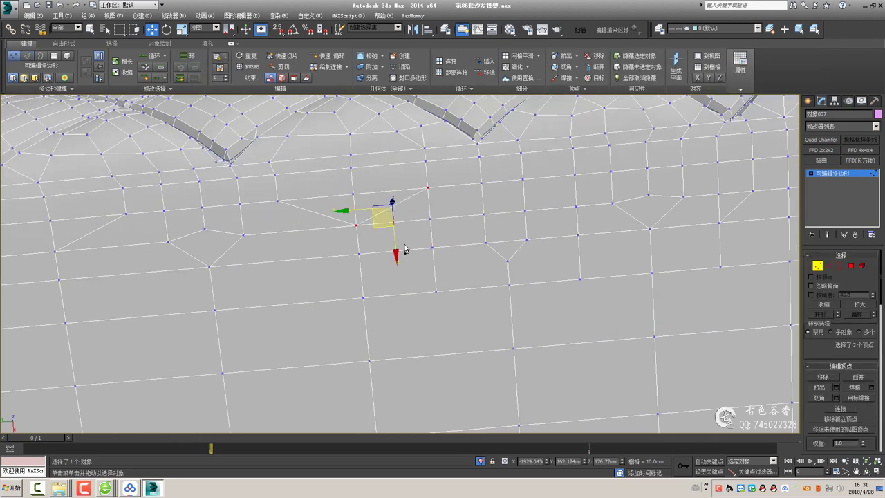
pyautogui.moveTo(405, 249)
pyautogui.keyDown('alt'); pyautogui.mouseDown(button='middle')
pyautogui.moveTo(415, 237)
pyautogui.moveTo(581, 229)
pyautogui.moveTo(373, 220)
pyautogui.mouseUp(button='middle'); pyautogui.keyUp('alt')
# Select the edges at the new junction and survey the notched top edge at vertex and edge levels
pyautogui.press('2')
pyautogui.click(373, 219)
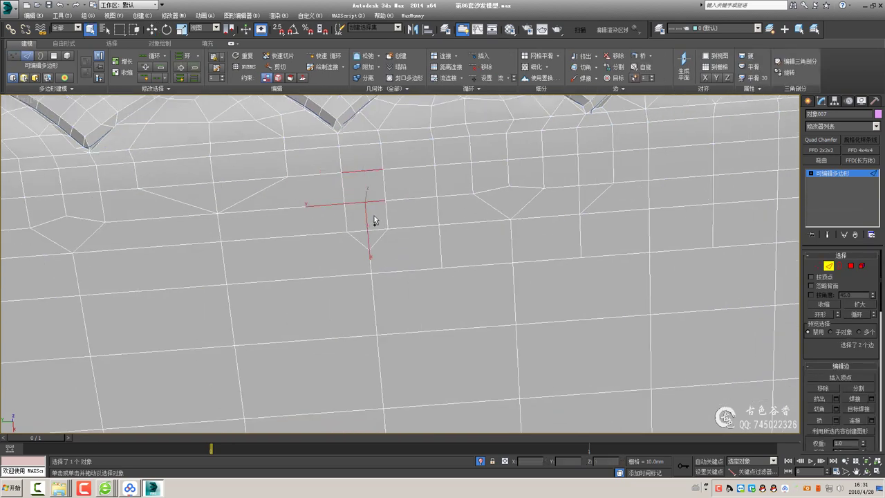
pyautogui.moveTo(518, 209); pyautogui.dragTo(453, 208, button='middle')
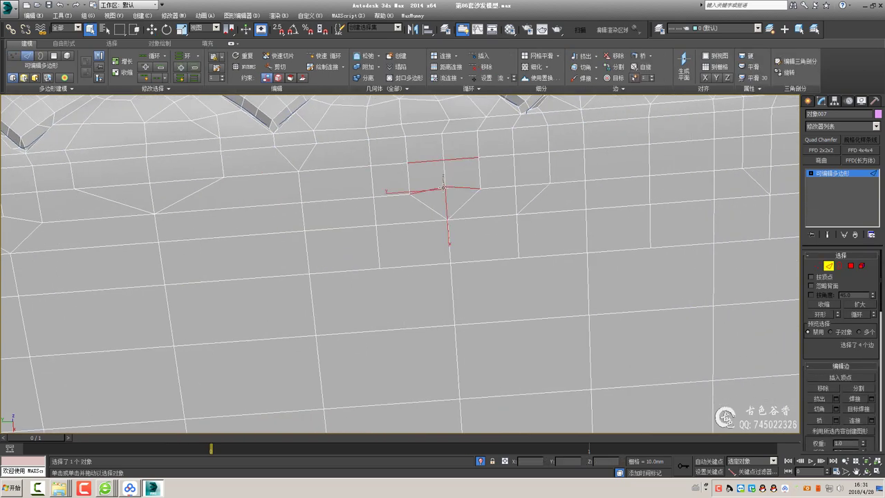
pyautogui.press('1')
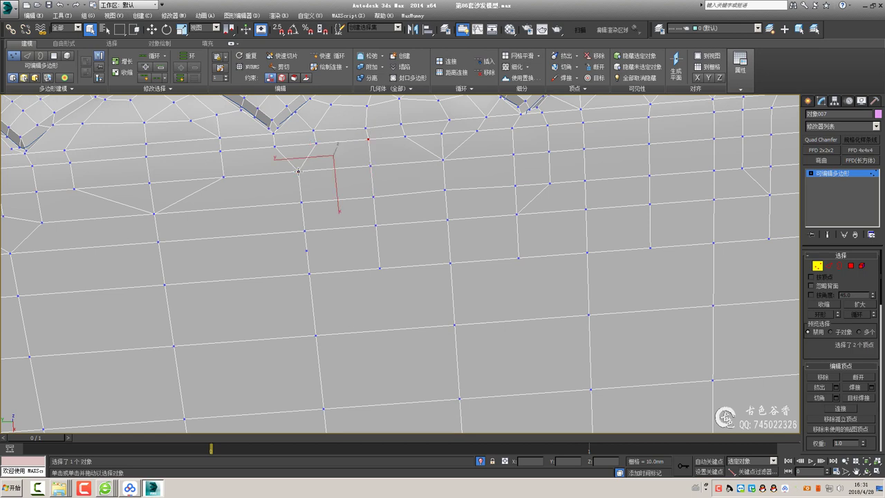
pyautogui.press('2')
pyautogui.moveTo(371, 179); pyautogui.dragTo(425, 176, button='middle')
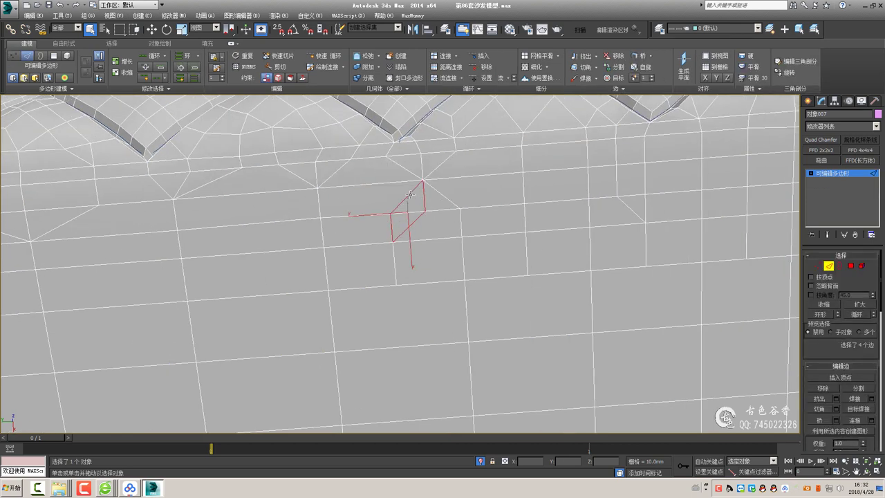
pyautogui.press('1')
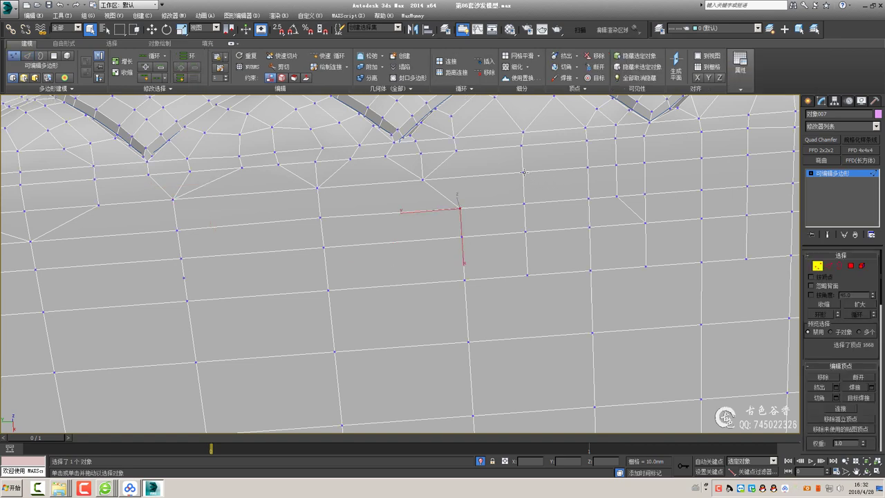
pyautogui.press('2')
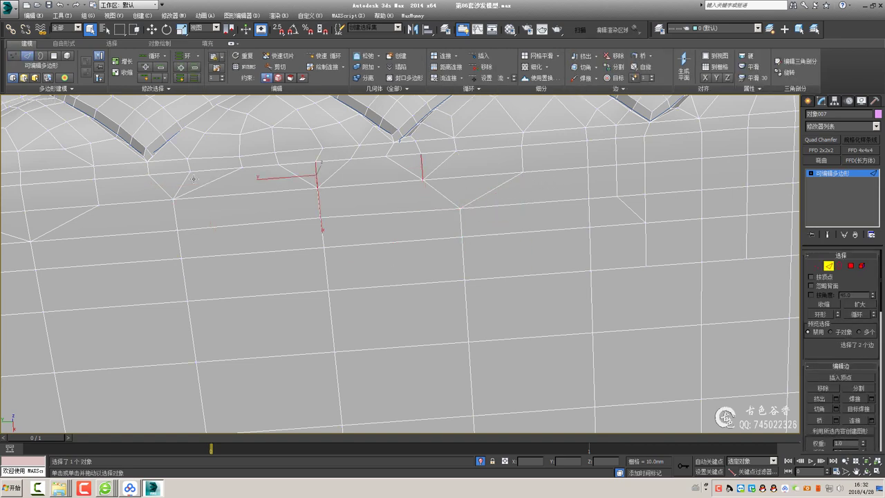
pyautogui.moveTo(185, 179)
pyautogui.mouseDown(button='middle')
pyautogui.moveTo(374, 248)
pyautogui.moveTo(88, 202)
pyautogui.mouseUp(button='middle')
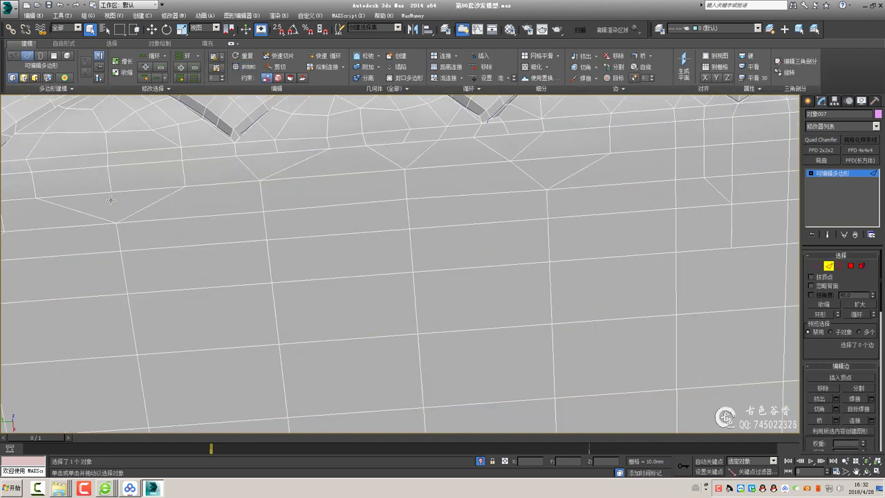
pyautogui.scroll(-2, 329, 180)
pyautogui.scroll(-3, 330, 179)
pyautogui.moveTo(360, 177); pyautogui.dragTo(399, 170, button='middle')
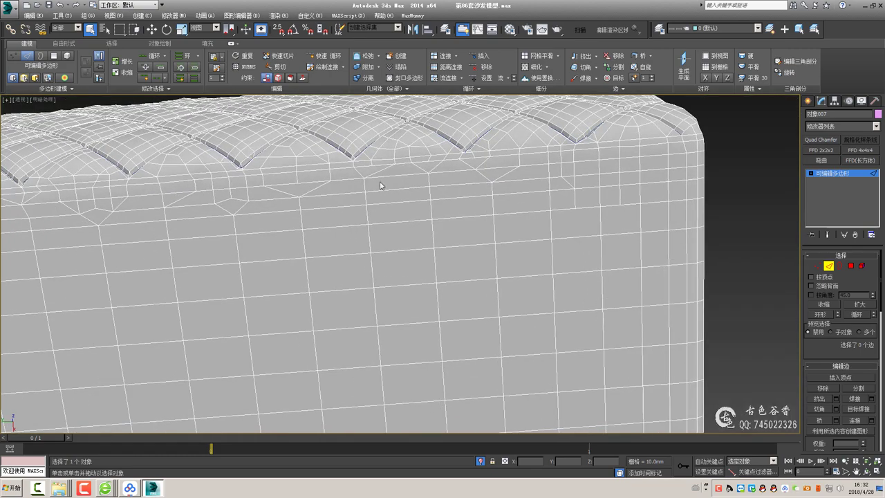
pyautogui.scroll(2, 380, 185)
pyautogui.scroll(2, 534, 168)
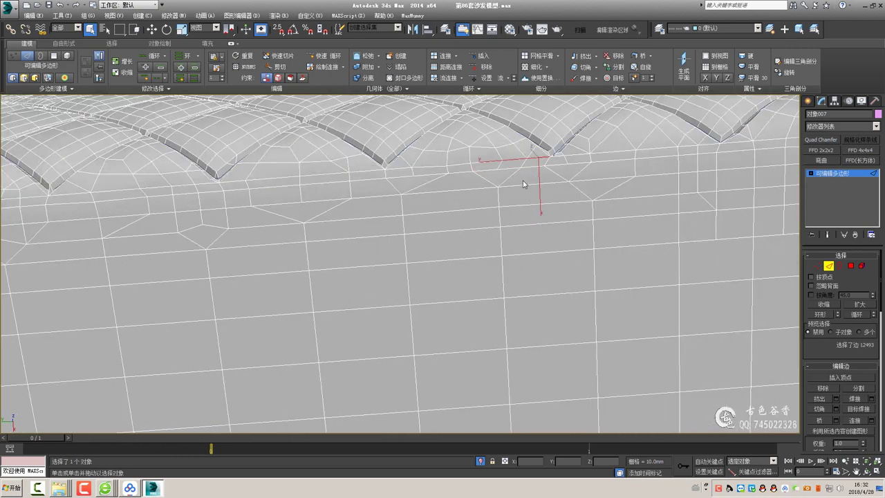
pyautogui.scroll(-4, 524, 184)
pyautogui.scroll(3, 532, 173)
pyautogui.scroll(2, 537, 171)
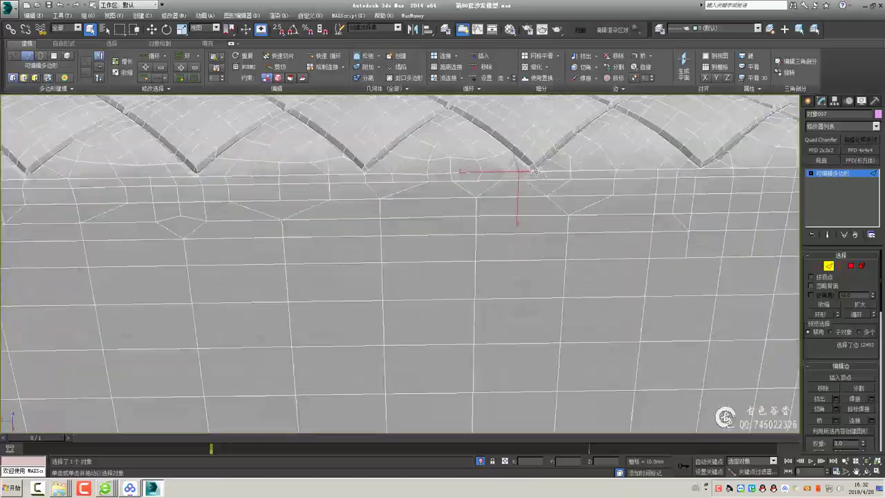
pyautogui.scroll(2, 536, 171)
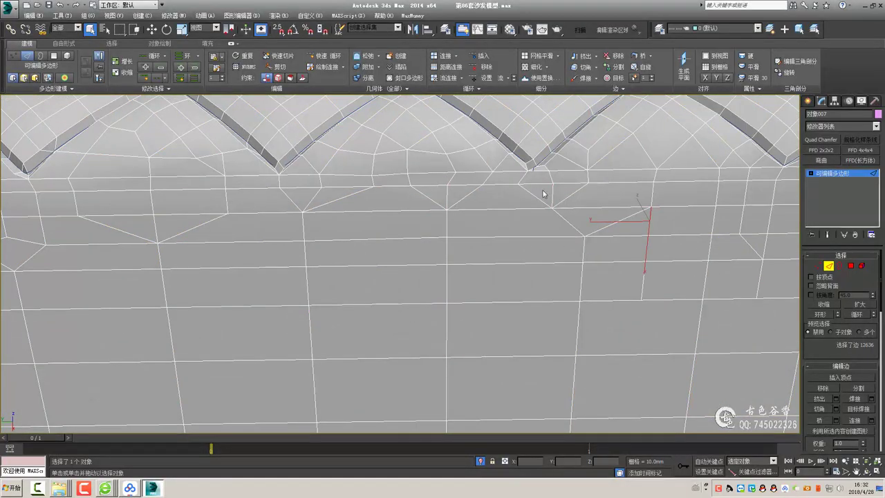
pyautogui.scroll(-2, 474, 214)
pyautogui.scroll(-4, 474, 214)
# From a three-quarter view, check an edge and nearby vertices at the corner notch
pyautogui.moveTo(474, 214)
pyautogui.keyDown('alt'); pyautogui.mouseDown(button='middle')
pyautogui.moveTo(363, 271)
pyautogui.moveTo(197, 201)
pyautogui.mouseUp(button='middle'); pyautogui.keyUp('alt')
pyautogui.scroll(4, 197, 202)
pyautogui.scroll(1, 288, 247)
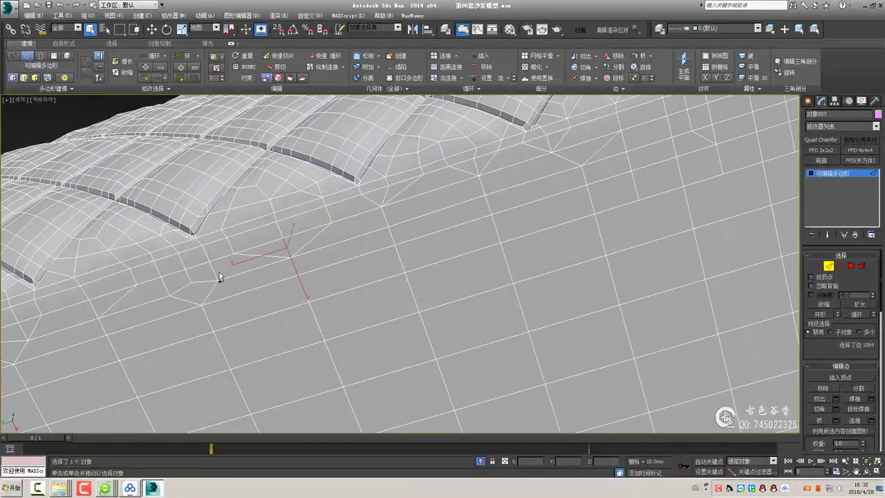
pyautogui.keyDown('alt'); pyautogui.moveTo(434, 207); pyautogui.dragTo(495, 228, button='middle'); pyautogui.keyUp('alt')
pyautogui.scroll(-3, 495, 223)
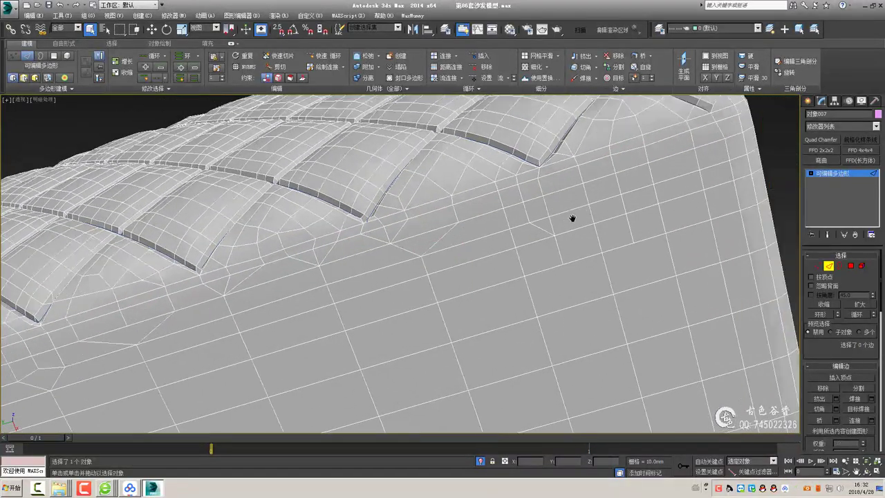
pyautogui.scroll(3, 573, 217)
pyautogui.click(527, 219)
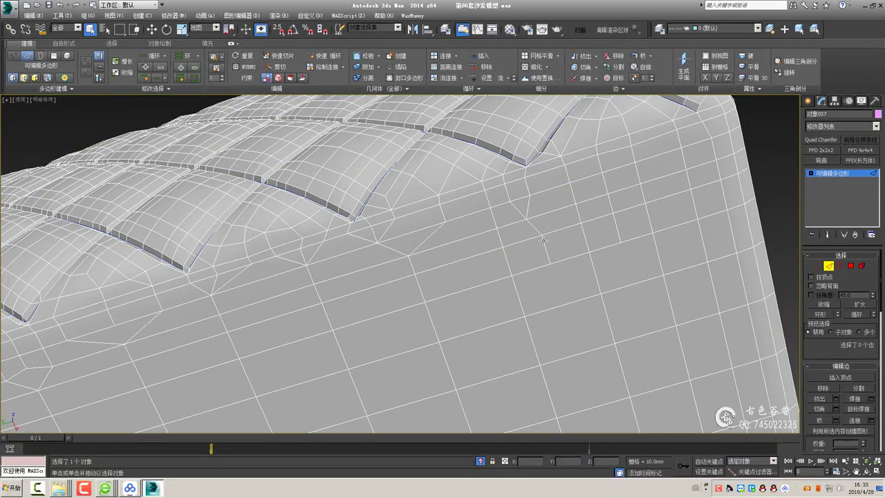
pyautogui.press('1')
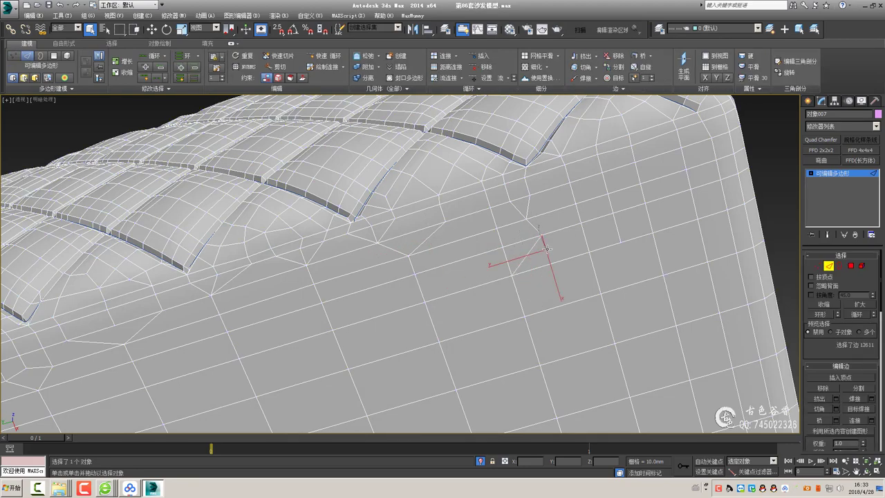
pyautogui.keyDown('alt'); pyautogui.moveTo(540, 273); pyautogui.dragTo(541, 210, button='middle'); pyautogui.keyUp('alt')
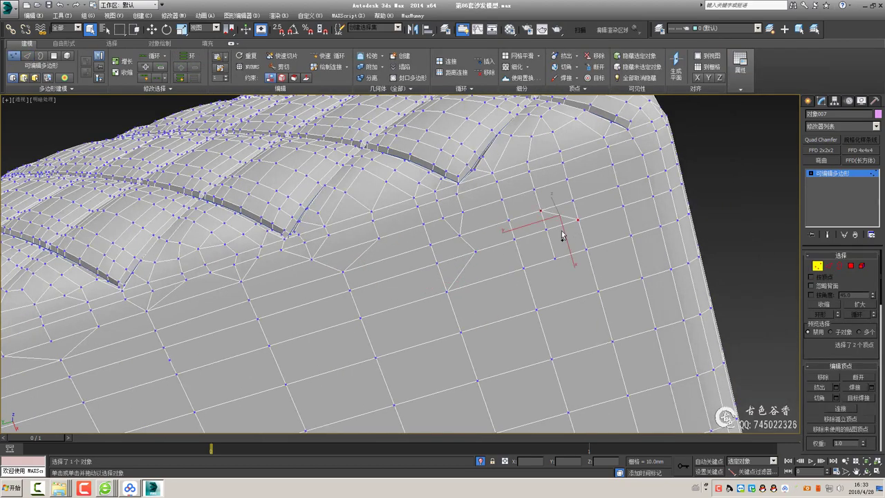
pyautogui.click(562, 235)
pyautogui.moveTo(557, 212)
pyautogui.keyDown('alt'); pyautogui.mouseDown(button='middle')
pyautogui.moveTo(379, 209)
pyautogui.moveTo(412, 233)
pyautogui.mouseUp(button='middle'); pyautogui.keyUp('alt')
pyautogui.scroll(-5, 413, 233)
pyautogui.scroll(5, 549, 263)
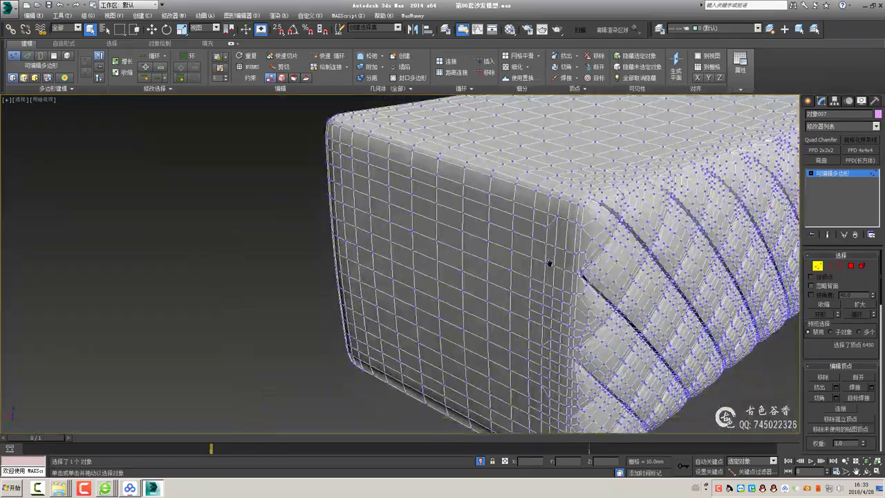
pyautogui.moveTo(549, 263)
pyautogui.keyDown('alt'); pyautogui.mouseDown(button='middle')
pyautogui.moveTo(557, 258)
pyautogui.moveTo(547, 199)
pyautogui.mouseUp(button='middle'); pyautogui.keyUp('alt')
pyautogui.click(558, 257)
pyautogui.scroll(5, 562, 258)
# Select the edge at the notch, view it from another angle, then deselect it
pyautogui.press('2')
pyautogui.click(561, 222)
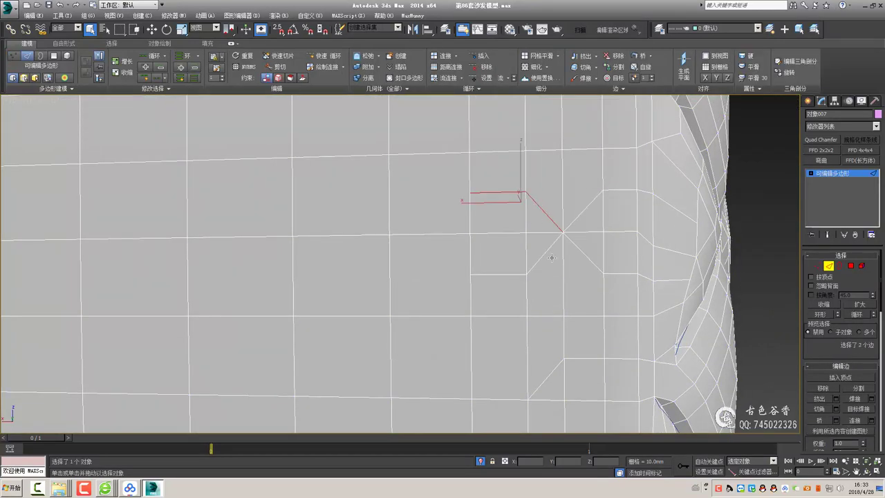
pyautogui.keyDown('alt'); pyautogui.moveTo(590, 231); pyautogui.dragTo(441, 256, button='middle'); pyautogui.keyUp('alt')
pyautogui.scroll(-4, 441, 256)
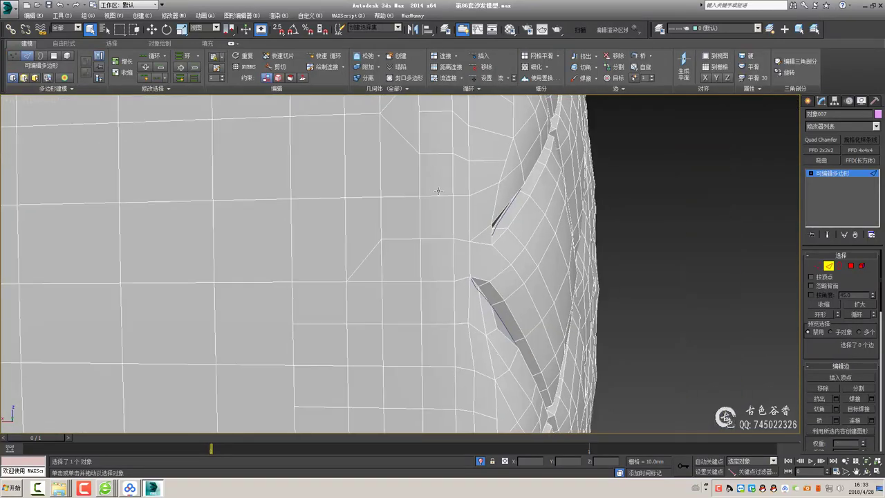
pyautogui.scroll(3, 441, 256)
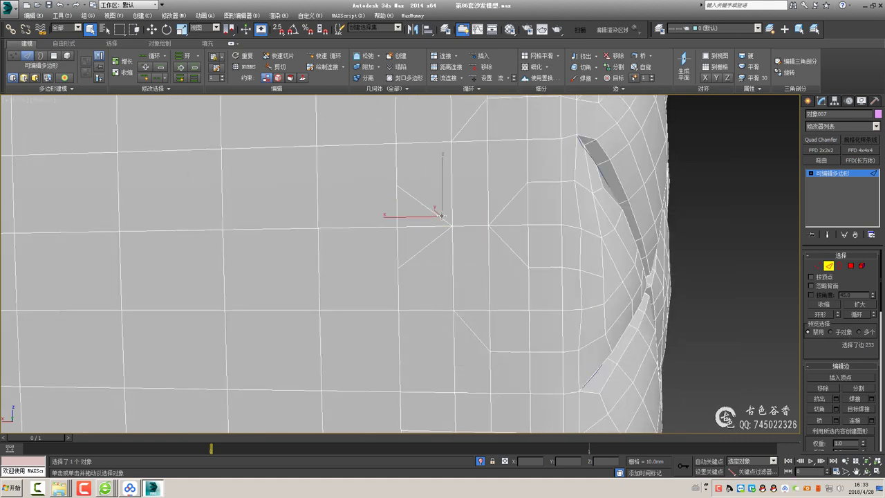
pyautogui.hotkey('ctrl', 'd')
# Check the cushion's edge loop and a single edge, then return to vertices at the panel corner
pyautogui.scroll(-6, 474, 271)
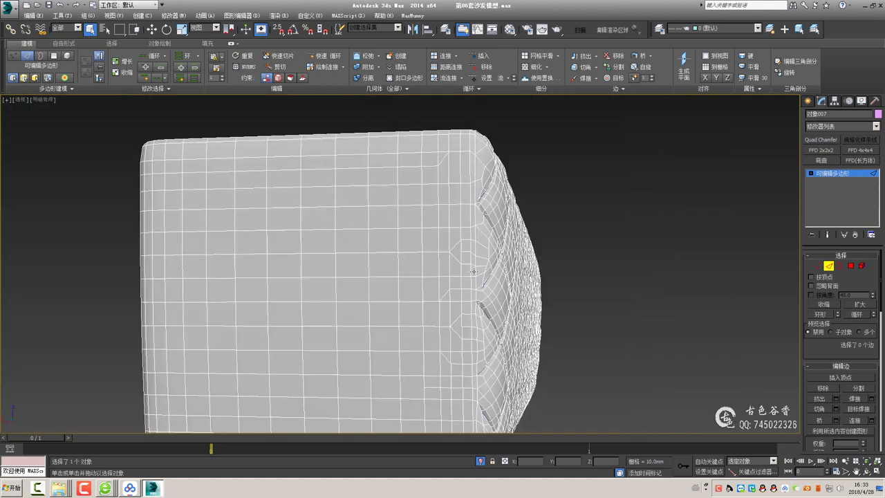
pyautogui.doubleClick(431, 166)
pyautogui.scroll(-5, 432, 166)
pyautogui.moveTo(432, 166)
pyautogui.keyDown('alt'); pyautogui.mouseDown(button='middle')
pyautogui.moveTo(412, 226)
pyautogui.moveTo(305, 221)
pyautogui.mouseUp(button='middle'); pyautogui.keyUp('alt')
pyautogui.scroll(8, 412, 226)
pyautogui.click(305, 222)
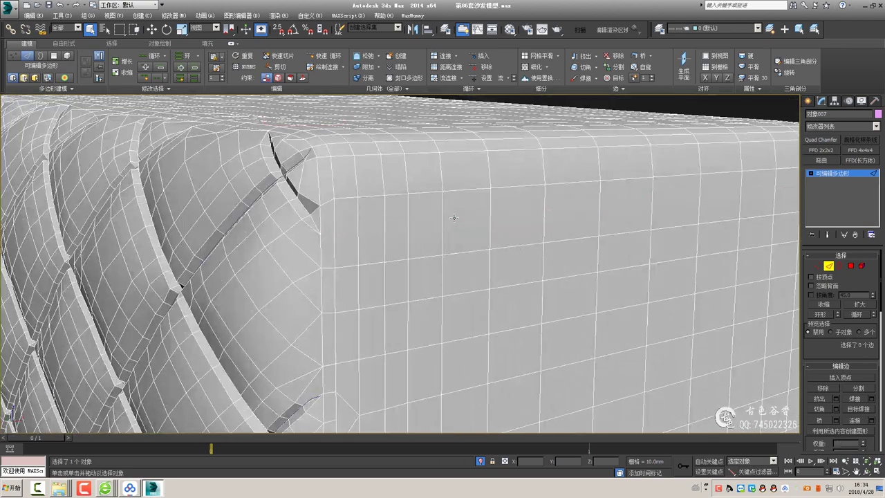
pyautogui.click(325, 242)
pyautogui.click(301, 220)
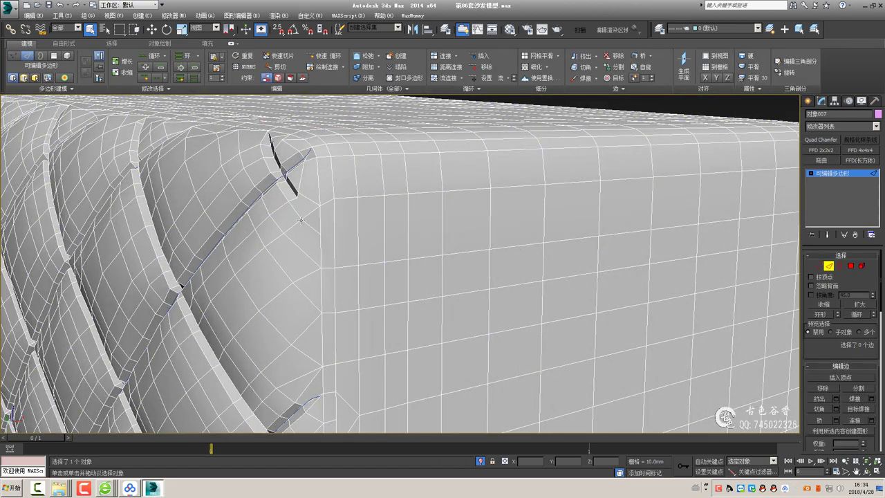
pyautogui.press('1')
pyautogui.moveTo(312, 227)
pyautogui.keyDown('alt'); pyautogui.mouseDown(button='middle')
pyautogui.moveTo(288, 191)
pyautogui.moveTo(355, 214)
pyautogui.mouseUp(button='middle'); pyautogui.keyUp('alt')
pyautogui.keyDown('alt'); pyautogui.moveTo(355, 213); pyautogui.dragTo(382, 232, button='middle'); pyautogui.keyUp('alt')
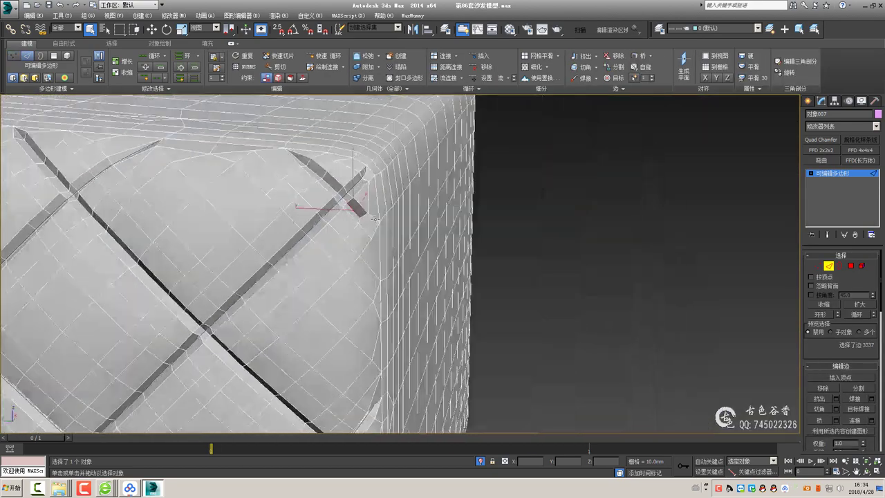
# Preview the smoothed panel, clear the selection and pick out the stitch line
pyautogui.press('1')
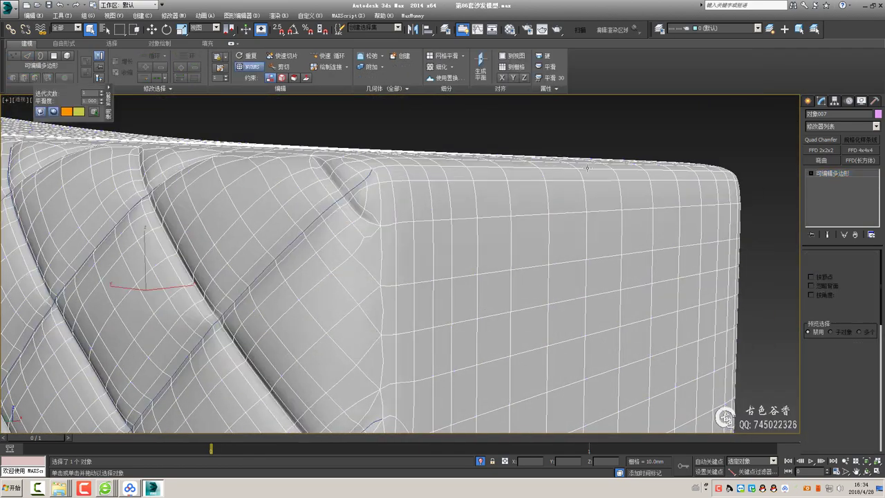
pyautogui.hotkey('ctrl', 'd')
pyautogui.scroll(-3, 508, 233)
pyautogui.scroll(4, 484, 210)
pyautogui.click(484, 210)
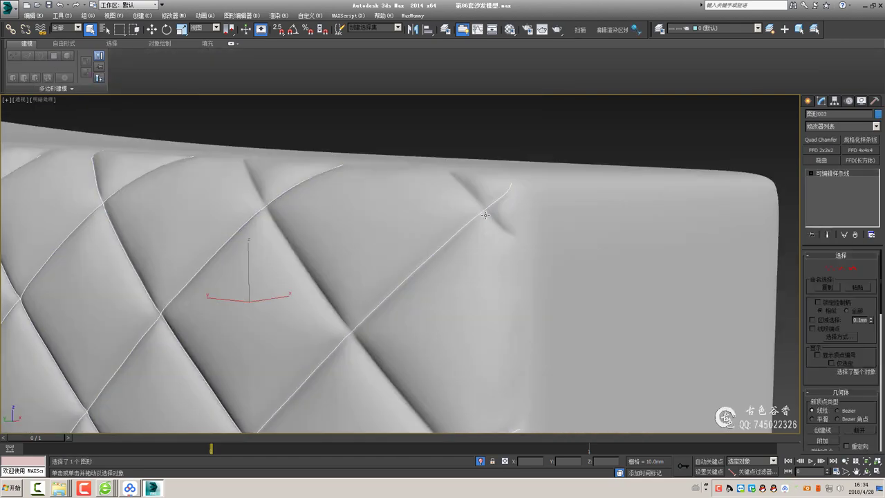
pyautogui.scroll(-3, 484, 209)
pyautogui.scroll(-3, 484, 209)
pyautogui.moveTo(485, 210); pyautogui.dragTo(545, 219, button='middle')
# Create a stitch shape from the tufted panel mesh's selected edges
pyautogui.click(545, 218)
pyautogui.scroll(3, 545, 218)
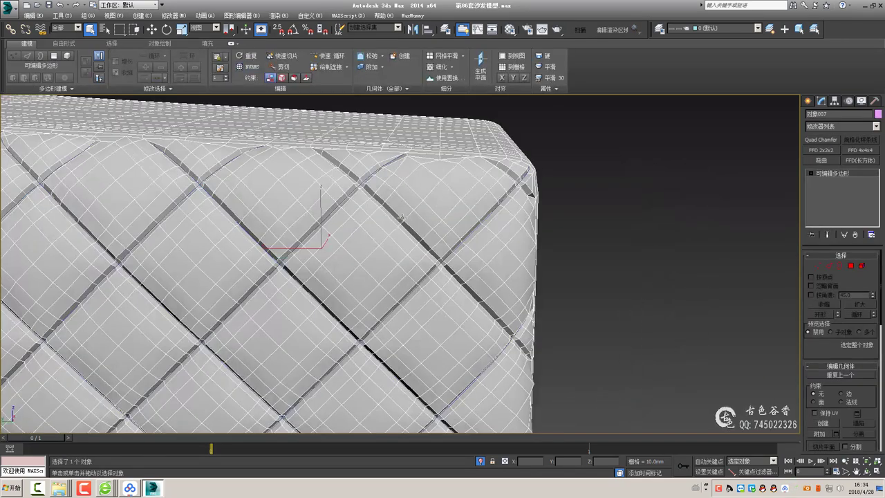
pyautogui.press('2')
pyautogui.scroll(4, 482, 217)
pyautogui.scroll(-5, 441, 258)
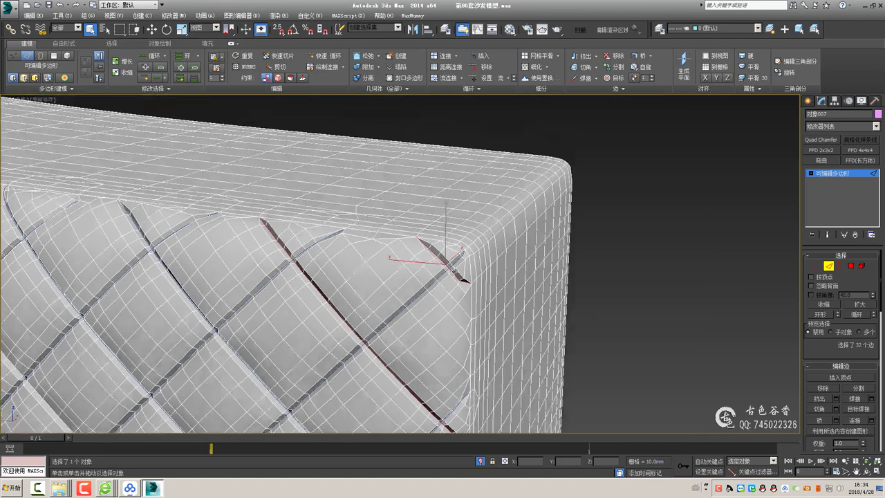
pyautogui.rightClick(409, 271)
pyautogui.click(365, 350)
pyautogui.click(460, 257)
# Isolate the new stitch line shapes to inspect them, then bring back the full sofa
pyautogui.click(714, 241)
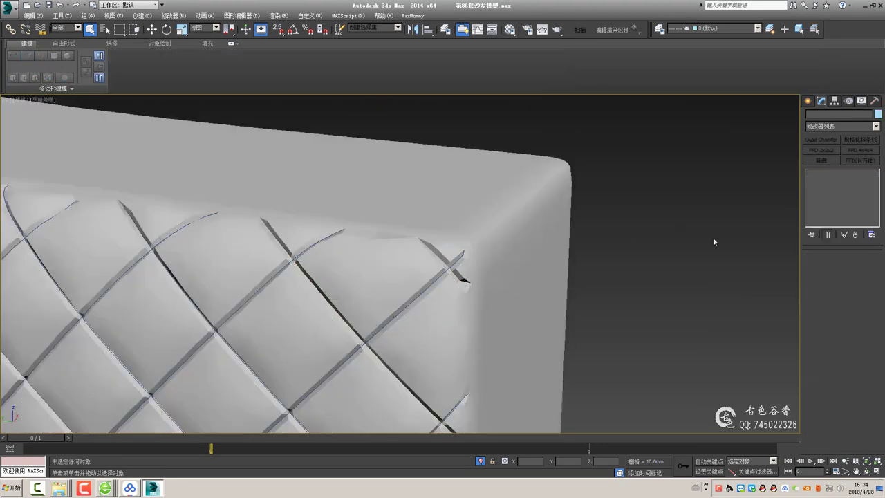
pyautogui.click(452, 265)
pyautogui.hotkey('ctrl', 'i')
pyautogui.hotkey('alt', 'q')
pyautogui.moveTo(495, 282)
pyautogui.keyDown('alt'); pyautogui.mouseDown(button='middle')
pyautogui.moveTo(524, 242)
pyautogui.moveTo(392, 261)
pyautogui.mouseUp(button='middle'); pyautogui.keyUp('alt')
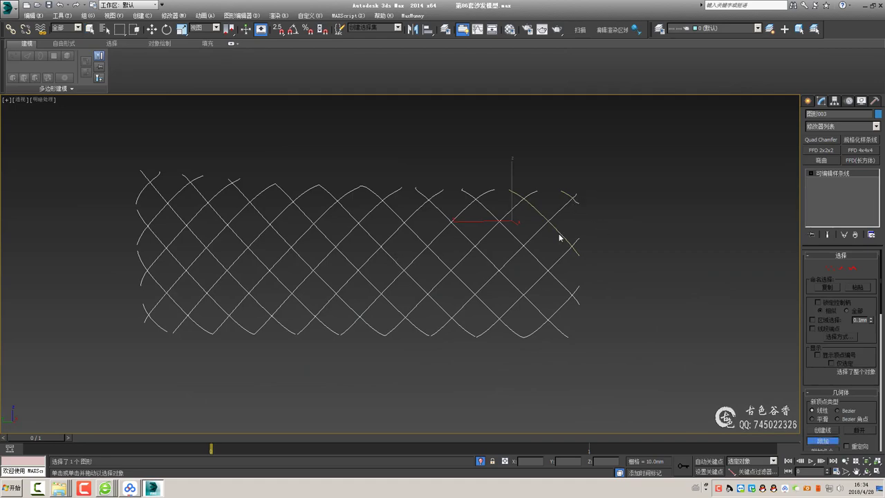
pyautogui.moveTo(509, 253)
pyautogui.keyDown('alt'); pyautogui.mouseDown(button='middle')
pyautogui.moveTo(442, 256)
pyautogui.moveTo(463, 229)
pyautogui.moveTo(458, 202)
pyautogui.moveTo(495, 218)
pyautogui.mouseUp(button='middle'); pyautogui.keyUp('alt')
pyautogui.hotkey('alt', 'q')
# Smooth the quilted panel, then isolate the stitch net shape on its own
pyautogui.scroll(3, 463, 229)
pyautogui.click(462, 229)
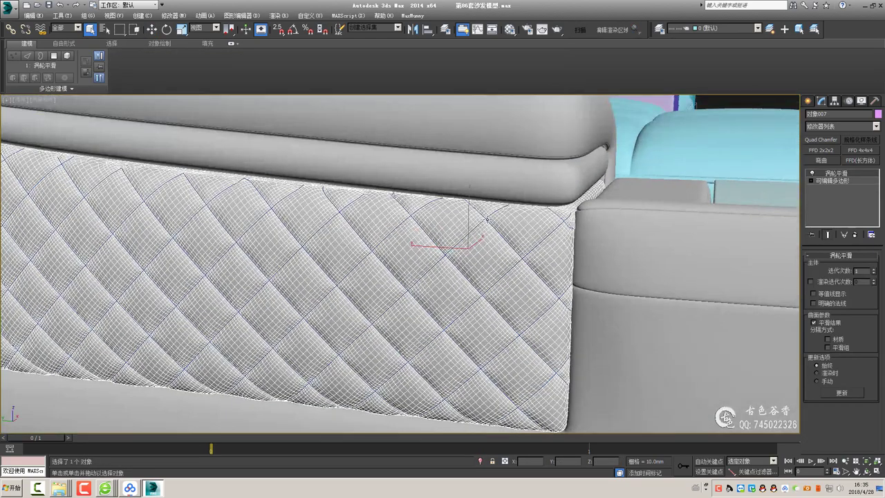
pyautogui.hotkey('ctrl', 'i')
pyautogui.scroll(-5, 524, 233)
pyautogui.keyDown('alt'); pyautogui.moveTo(466, 263); pyautogui.dragTo(424, 237, button='middle'); pyautogui.keyUp('alt')
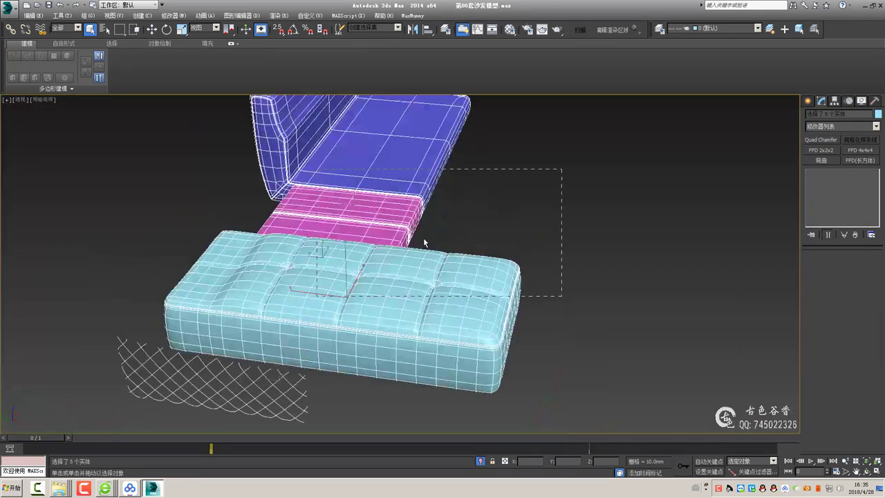
pyautogui.click(208, 387)
pyautogui.hotkey('alt', 'q')
pyautogui.keyDown('alt'); pyautogui.moveTo(313, 200); pyautogui.dragTo(558, 205, button='middle'); pyautogui.keyUp('alt')
# Add Normalize Spline to the net with 5.0 segment length and select all its vertices
pyautogui.click(858, 140)
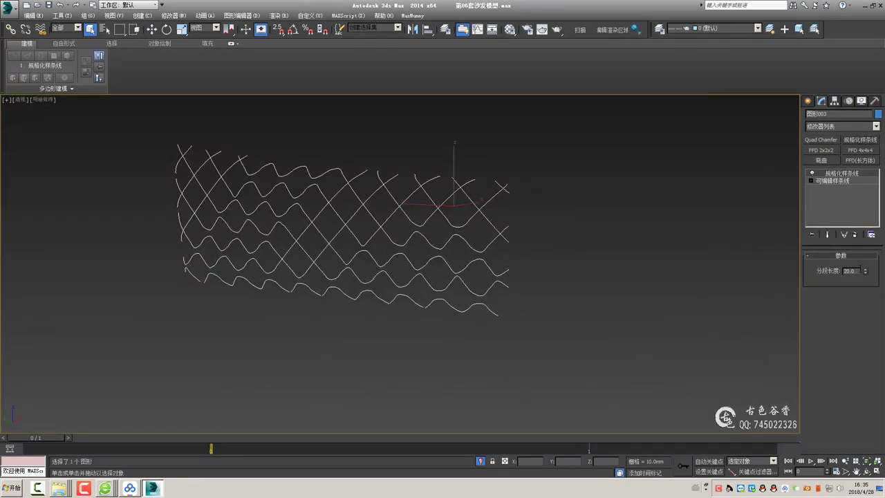
pyautogui.press('Return')
pyautogui.scroll(2, 443, 233)
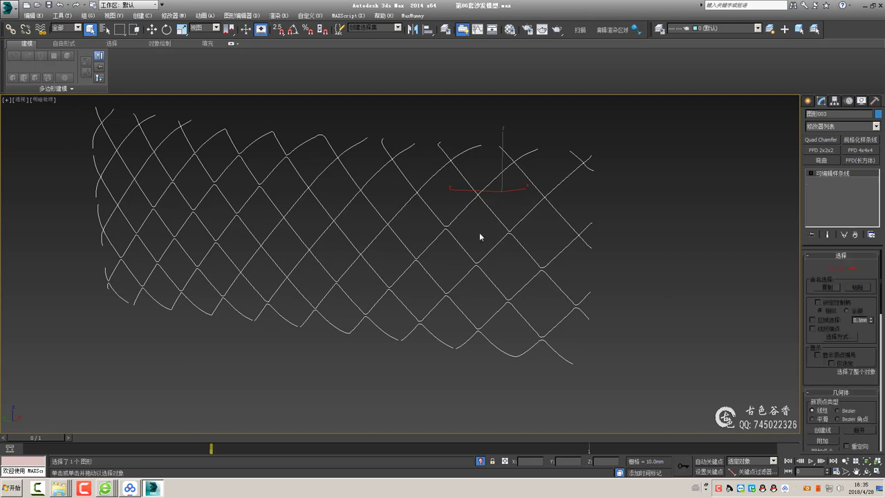
pyautogui.press('1')
pyautogui.hotkey('ctrl', 'a')
pyautogui.rightClick(445, 232)
pyautogui.click(391, 181)
pyautogui.scroll(3, 543, 276)
pyautogui.scroll(2, 546, 267)
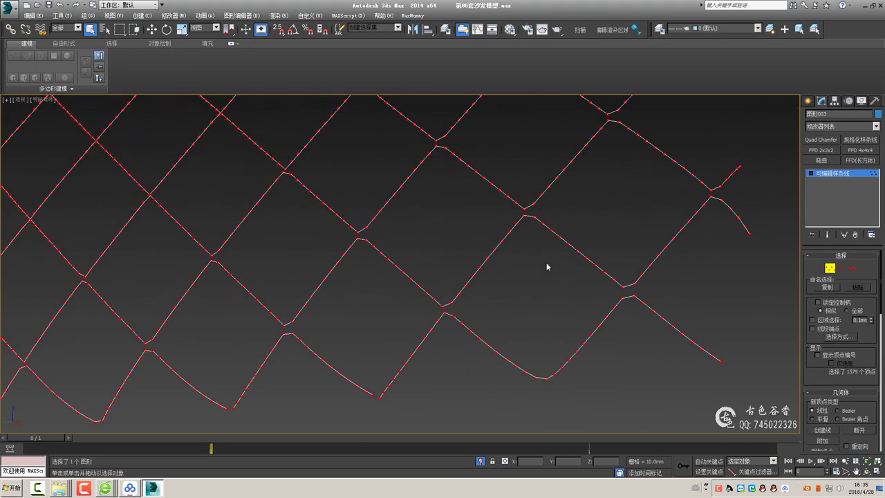
# Select a crossing vertex and inspect it in the Top view before returning to Perspective
pyautogui.keyDown('alt'); pyautogui.moveTo(546, 266); pyautogui.dragTo(463, 174, button='middle'); pyautogui.keyUp('alt')
pyautogui.click(473, 183)
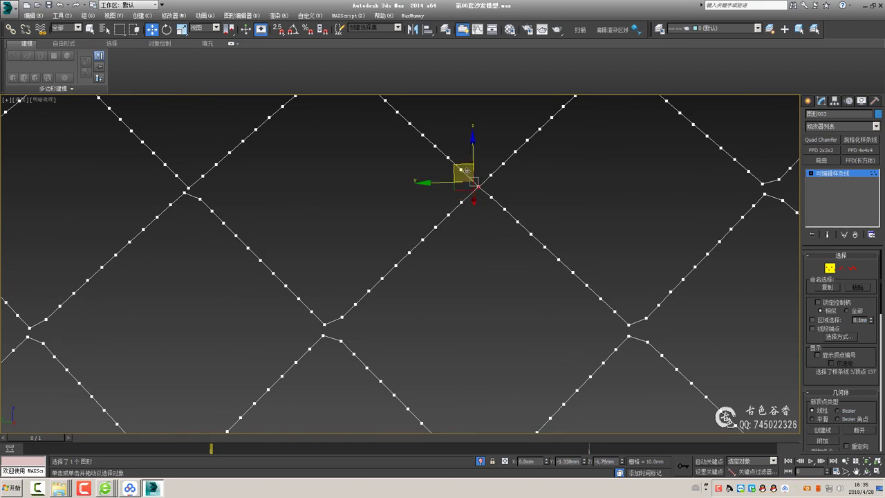
pyautogui.hotkey('alt', 'w')
pyautogui.hotkey('alt', 'w')
pyautogui.press('t')
pyautogui.press('z')
pyautogui.scroll(-2, 502, 245)
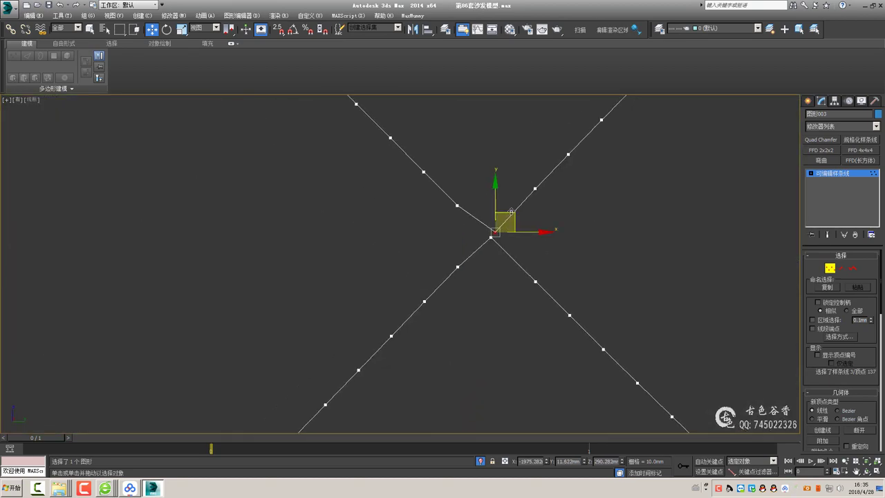
pyautogui.scroll(-2, 627, 240)
pyautogui.scroll(2, 552, 235)
pyautogui.scroll(-3, 498, 307)
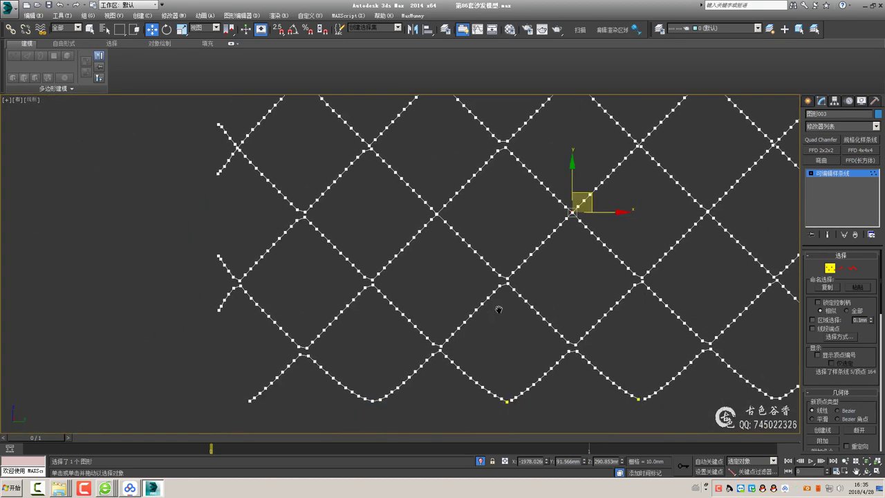
pyautogui.scroll(5, 510, 268)
pyautogui.scroll(-4, 546, 247)
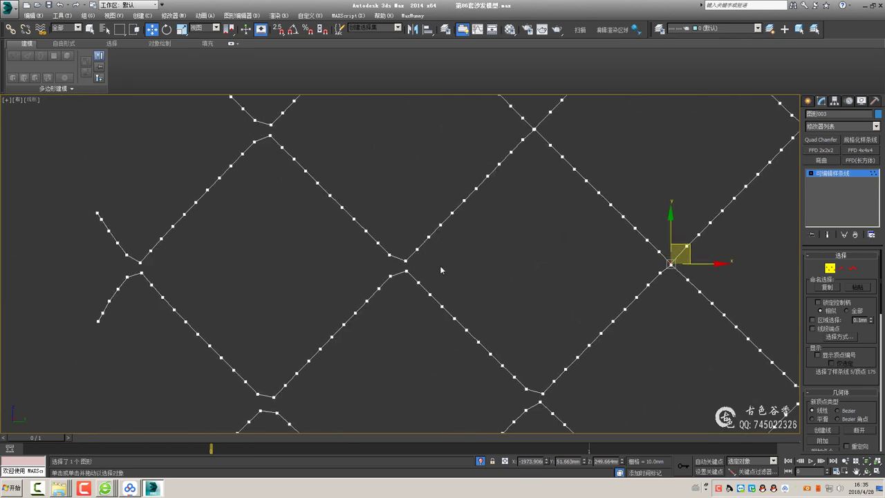
pyautogui.scroll(3, 441, 266)
pyautogui.scroll(-3, 416, 259)
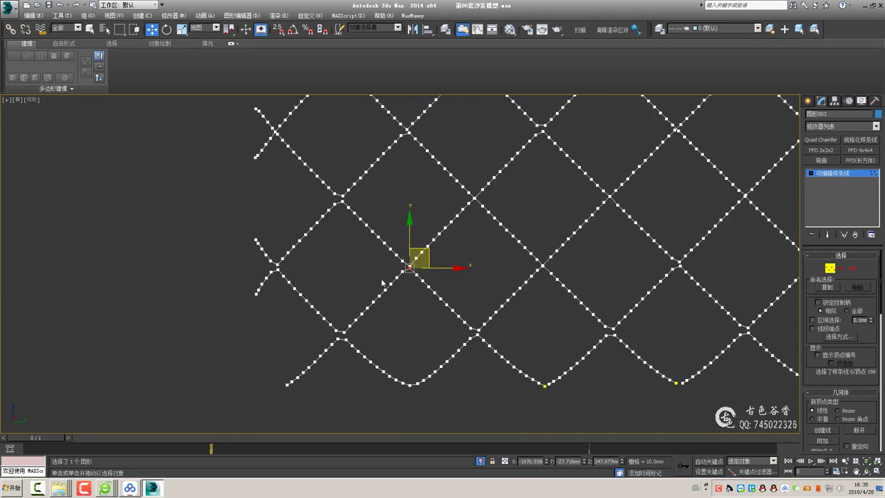
pyautogui.scroll(2, 404, 265)
pyautogui.scroll(1, 482, 211)
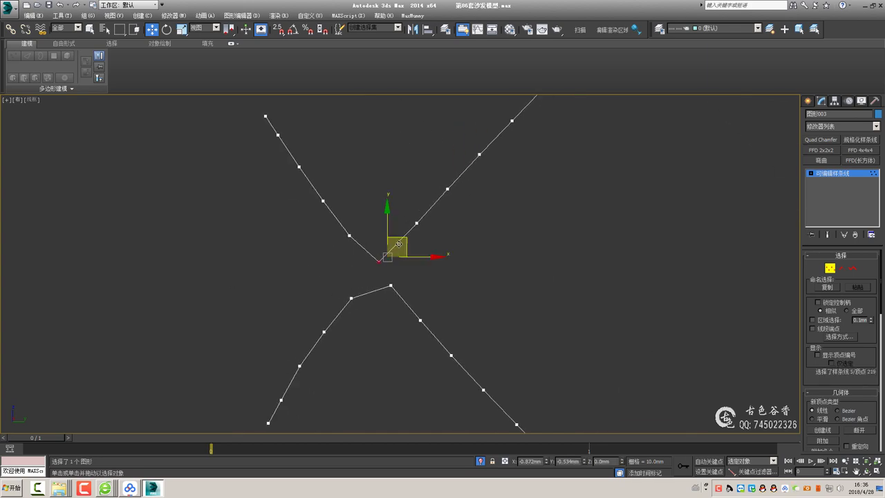
pyautogui.press('p')
pyautogui.scroll(-5, 476, 284)
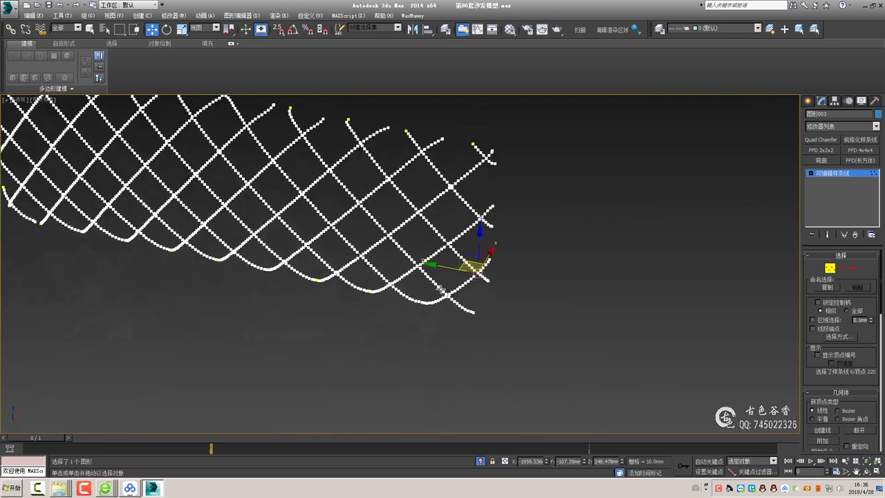
# Break the stitch net apart at every vertex
pyautogui.hotkey('ctrl', 'a')
pyautogui.rightClick(510, 262)
pyautogui.click(496, 321)
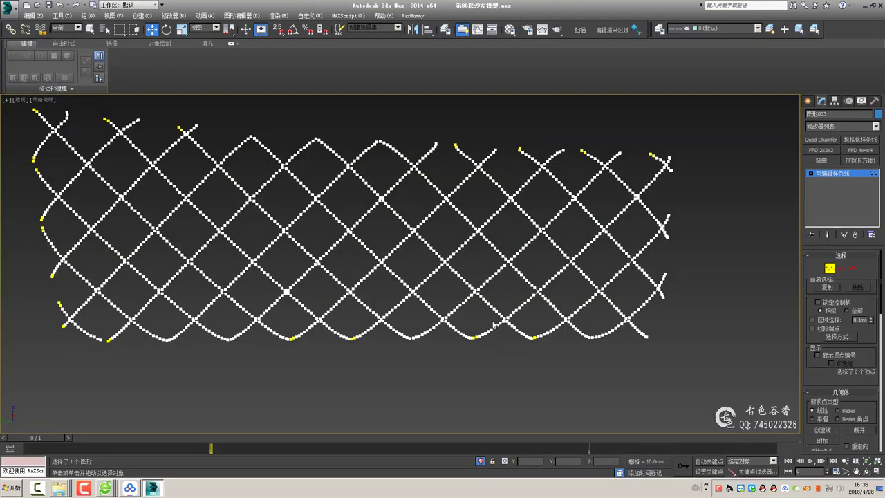
pyautogui.click(829, 268)
# Convert the 2.0mm-thick stitch net to Editable Poly and select all polygons for scaling
pyautogui.click(818, 256)
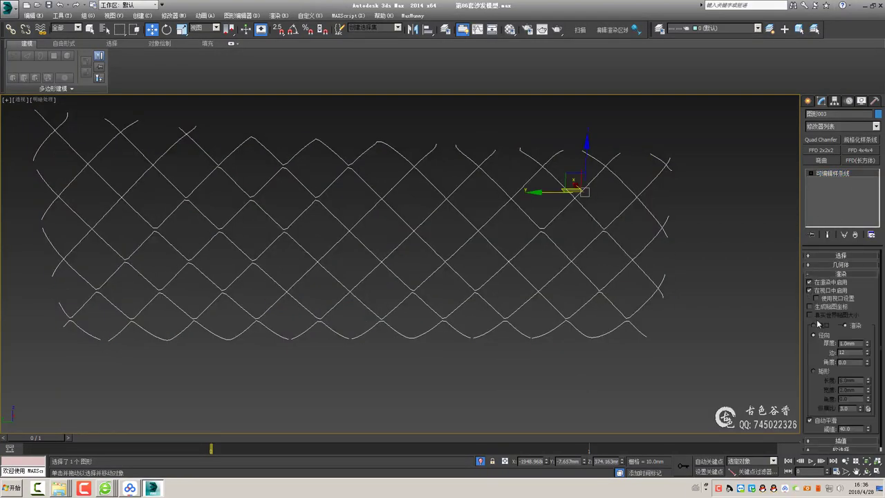
pyautogui.scroll(3, 484, 262)
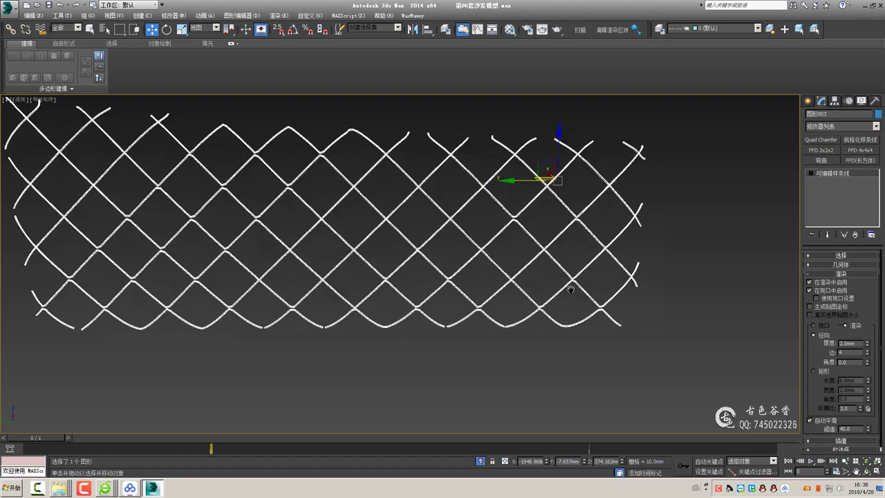
pyautogui.keyDown('alt'); pyautogui.moveTo(484, 263); pyautogui.dragTo(527, 287, button='middle'); pyautogui.keyUp('alt')
pyautogui.scroll(5, 498, 248)
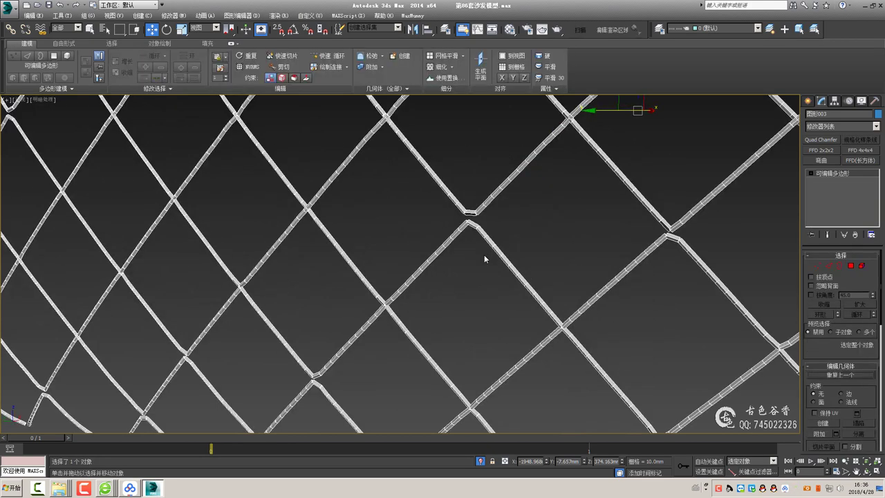
pyautogui.press('4')
pyautogui.hotkey('ctrl', 'a')
pyautogui.press('r')
pyautogui.scroll(3, 366, 180)
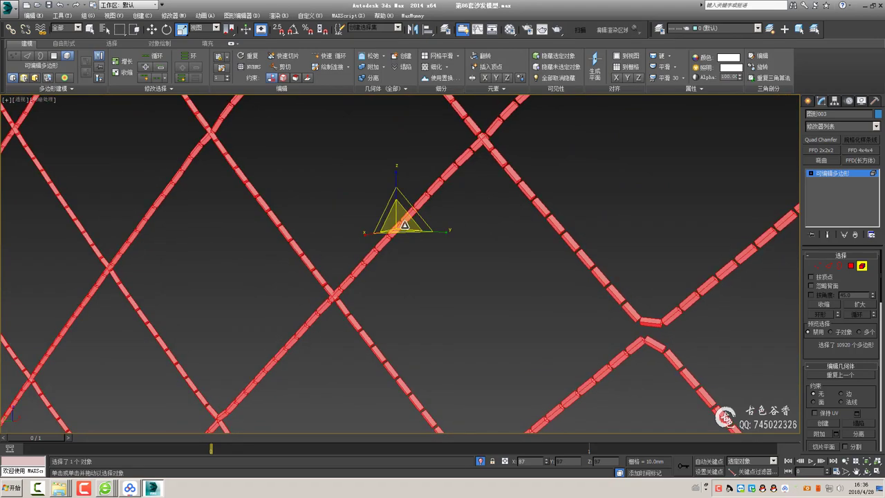
# Clear the polygon selection and reselect the whole stitch object on the sofa
pyautogui.click(615, 217)
pyautogui.scroll(2, 475, 211)
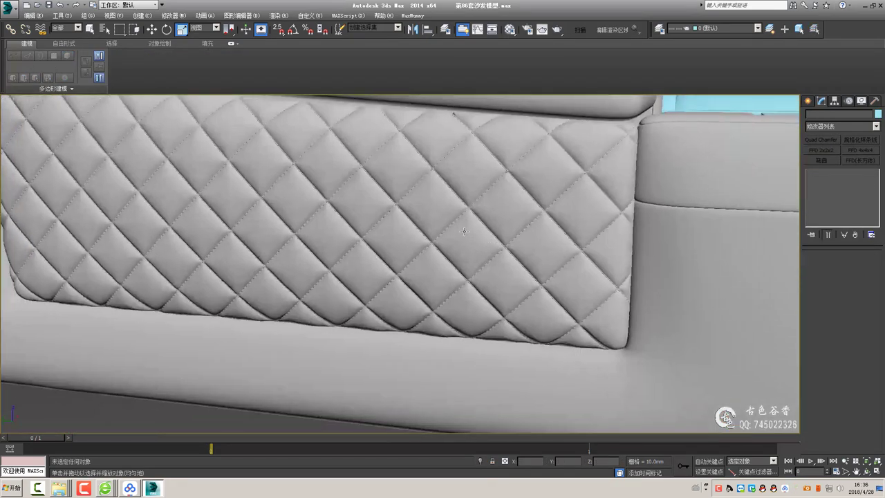
pyautogui.scroll(5, 475, 211)
pyautogui.click(467, 158)
pyautogui.scroll(-2, 405, 192)
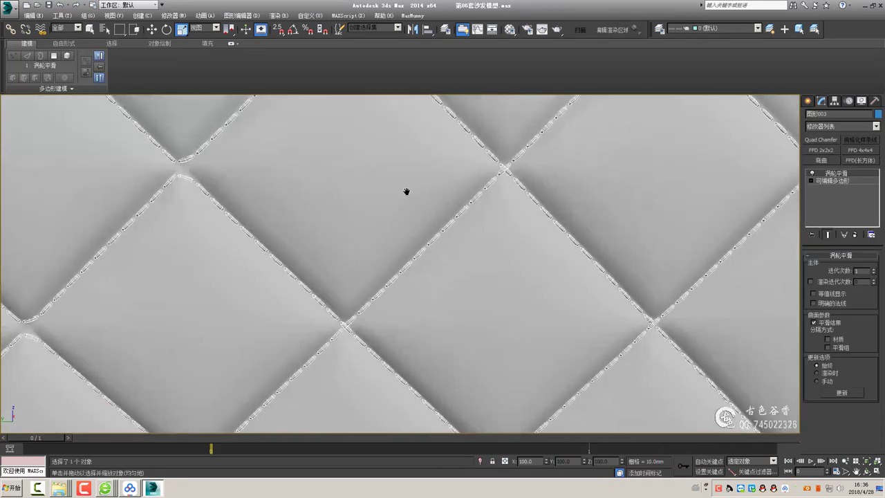
pyautogui.scroll(-5, 456, 217)
pyautogui.press('q')
pyautogui.moveTo(456, 218)
pyautogui.keyDown('alt'); pyautogui.mouseDown(button='middle')
pyautogui.moveTo(561, 252)
pyautogui.moveTo(692, 207)
pyautogui.mouseUp(button='middle'); pyautogui.keyUp('alt')
# Check the display colours of the stitches and the quilted panel
pyautogui.click(878, 113)
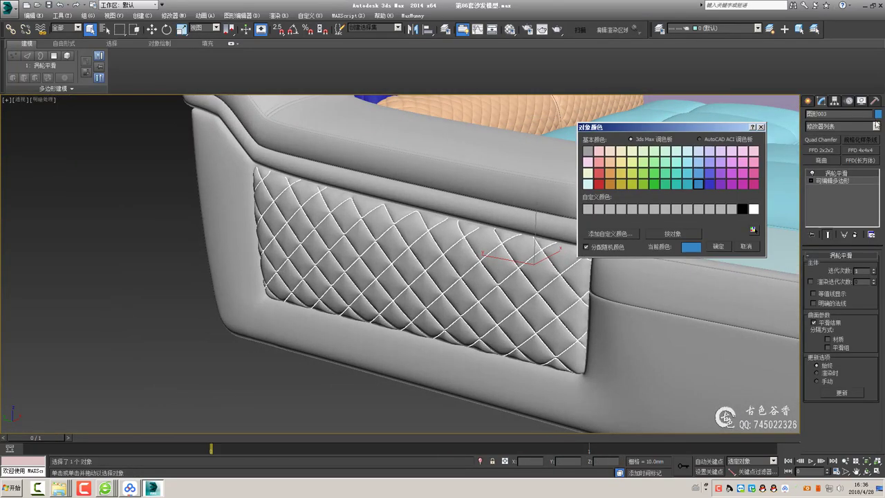
pyautogui.click(744, 247)
pyautogui.click(450, 277)
pyautogui.click(878, 114)
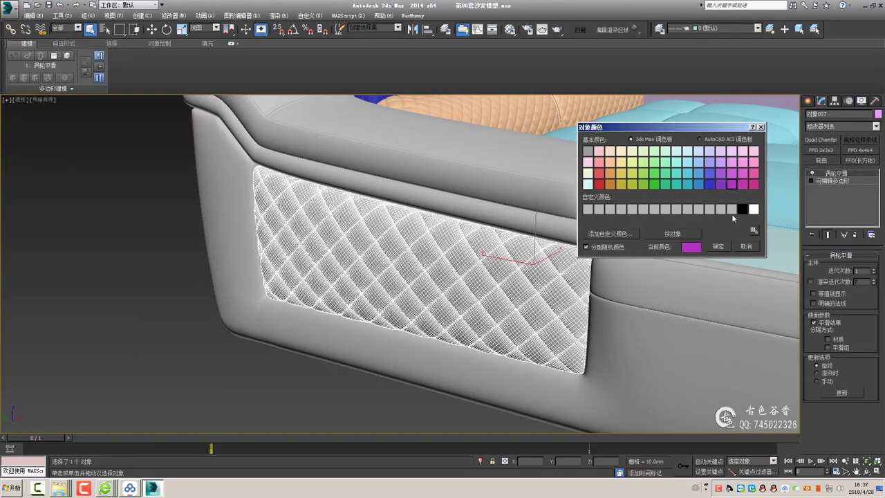
pyautogui.click(745, 246)
pyautogui.keyDown('alt'); pyautogui.moveTo(746, 246); pyautogui.dragTo(623, 221, button='middle'); pyautogui.keyUp('alt')
# Assign a dark grey material from an unused slot to the quilted panel
pyautogui.press('m')
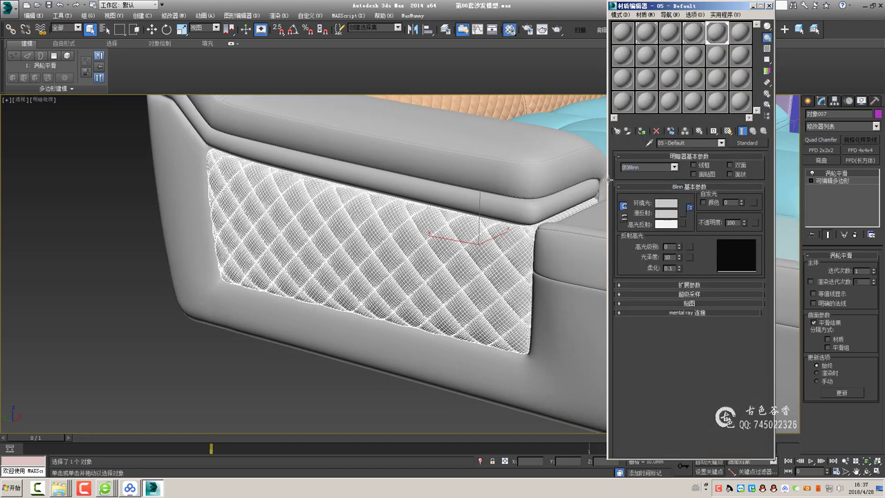
pyautogui.click(666, 203)
pyautogui.moveTo(360, 69); pyautogui.dragTo(298, 69)
pyautogui.click(360, 135)
pyautogui.click(427, 204)
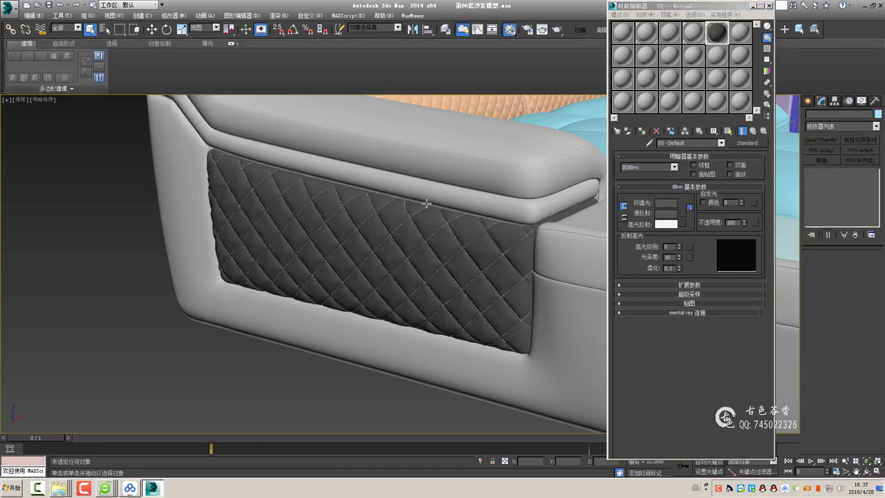
pyautogui.scroll(2, 427, 204)
pyautogui.click(769, 5)
# Zoom to a front close-up and select the panel and stitches
pyautogui.moveTo(732, 49)
pyautogui.keyDown('alt'); pyautogui.mouseDown(button='middle')
pyautogui.moveTo(415, 207)
pyautogui.moveTo(415, 249)
pyautogui.mouseUp(button='middle'); pyautogui.keyUp('alt')
pyautogui.scroll(4, 402, 234)
pyautogui.scroll(3, 403, 234)
pyautogui.click(377, 227)
# Move to a shaded close-up of the panel and select the stitch and panel objects
pyautogui.scroll(-4, 415, 249)
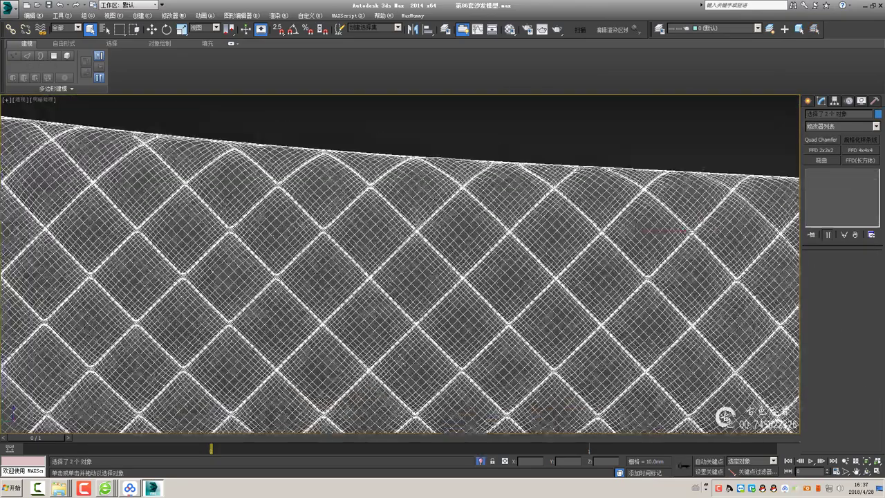
pyautogui.scroll(3, 402, 158)
pyautogui.scroll(3, 401, 158)
pyautogui.moveTo(346, 180); pyautogui.dragTo(395, 224, button='middle')
pyautogui.scroll(-8, 643, 247)
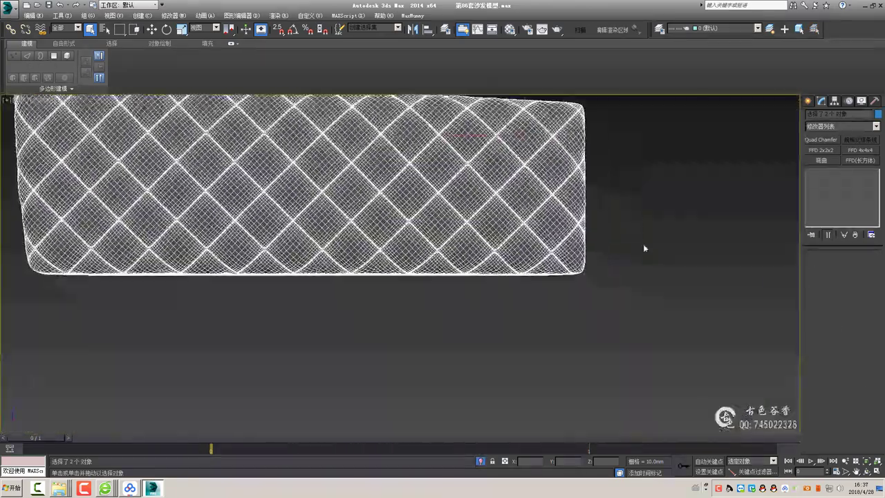
pyautogui.keyDown('alt'); pyautogui.moveTo(643, 248); pyautogui.dragTo(490, 185, button='middle'); pyautogui.keyUp('alt')
pyautogui.scroll(4, 490, 185)
pyautogui.click(489, 185)
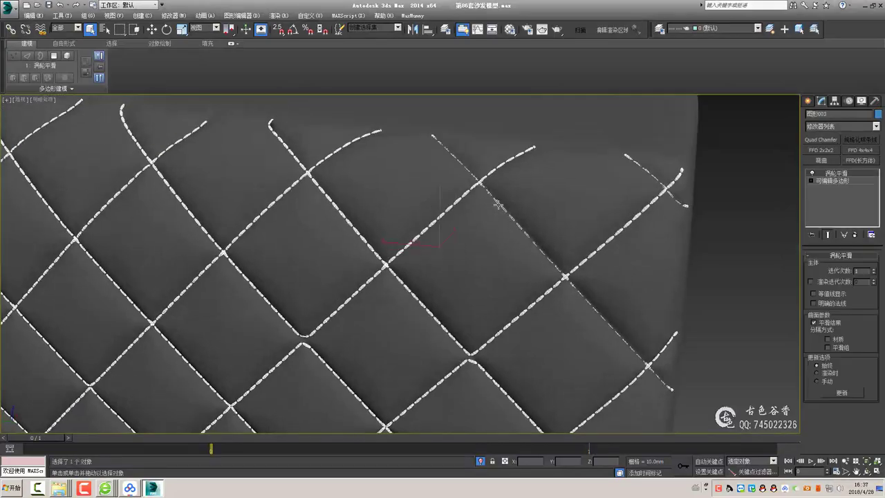
pyautogui.click(499, 205)
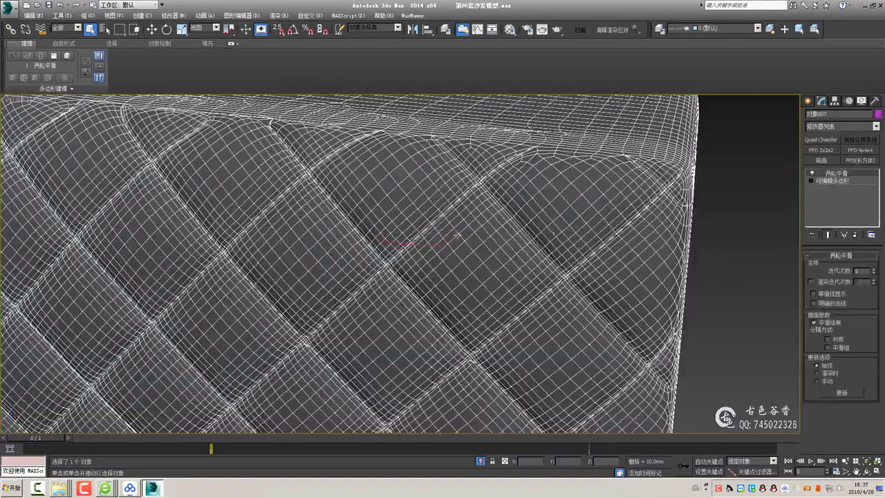
# Select the stitch object and switch off its TurboSmooth to see the raw stitches
pyautogui.scroll(-5, 456, 235)
pyautogui.keyDown('alt'); pyautogui.moveTo(457, 235); pyautogui.dragTo(415, 235, button='middle'); pyautogui.keyUp('alt')
pyautogui.scroll(3, 415, 236)
pyautogui.scroll(2, 415, 235)
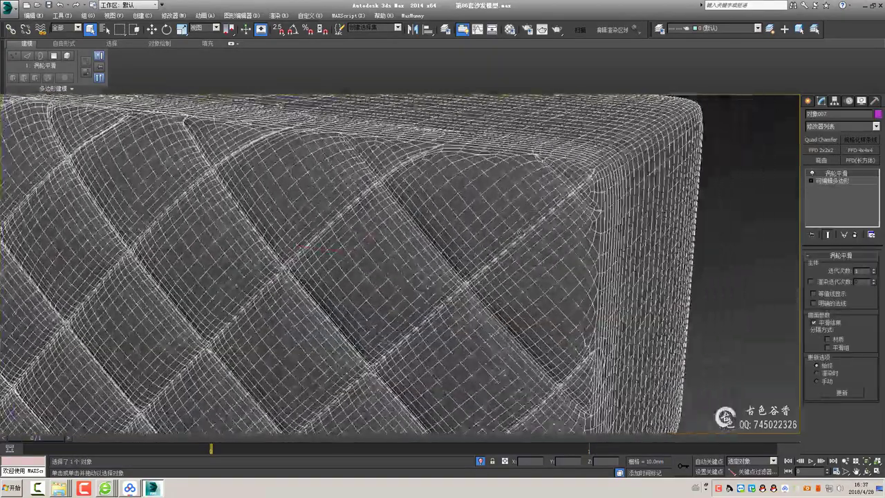
pyautogui.click(554, 211)
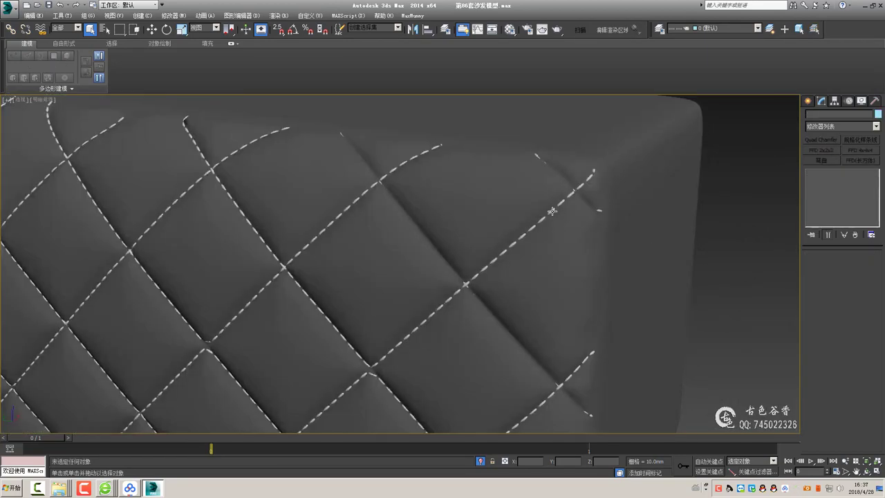
pyautogui.click(812, 173)
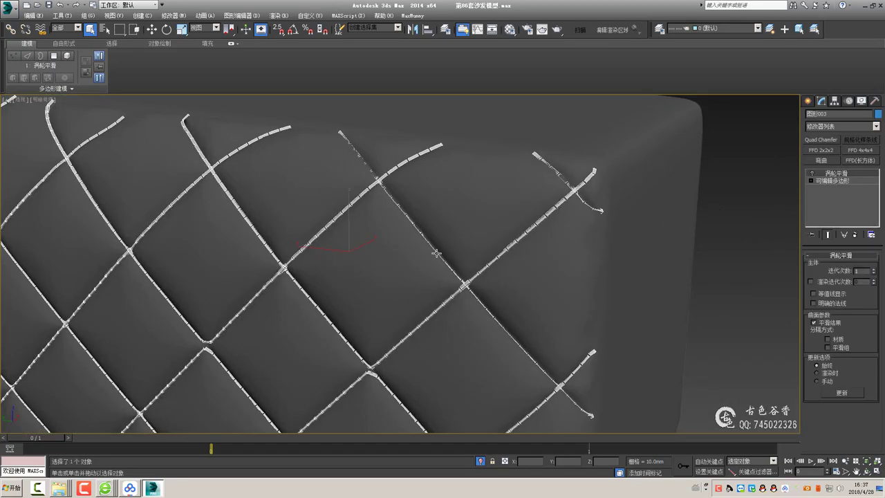
# Reselect the stitches and delete their TurboSmooth modifier
pyautogui.click(438, 223)
pyautogui.click(470, 265)
pyautogui.click(527, 275)
pyautogui.rightClick(558, 256)
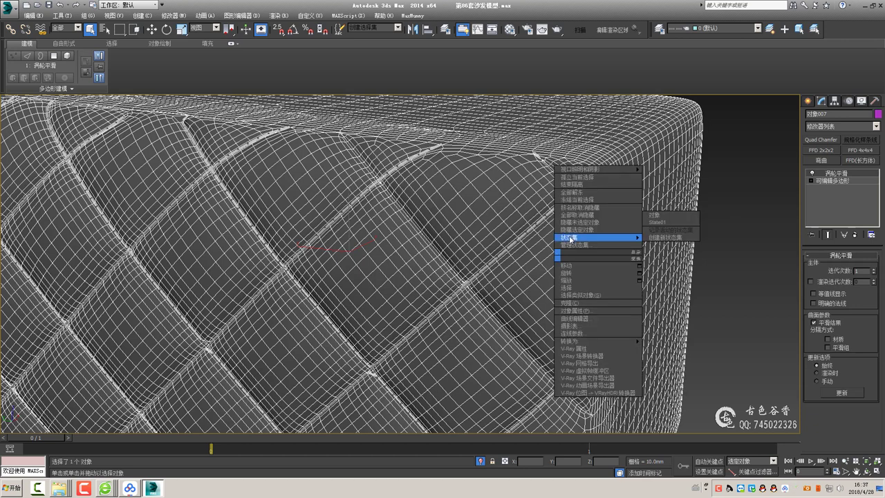
pyautogui.click(540, 264)
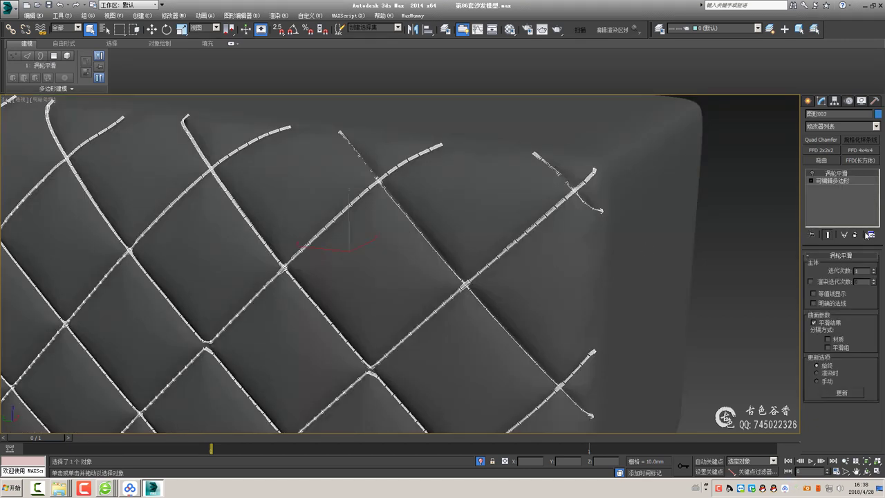
pyautogui.click(855, 234)
# Select the stray stitch polygons at the panel's top-right corner and detach them
pyautogui.press('4')
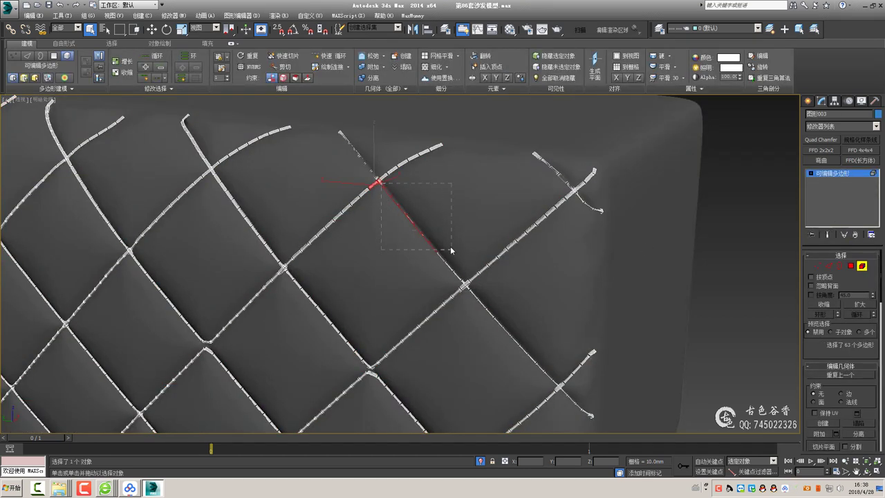
pyautogui.scroll(4, 461, 285)
pyautogui.scroll(-5, 542, 347)
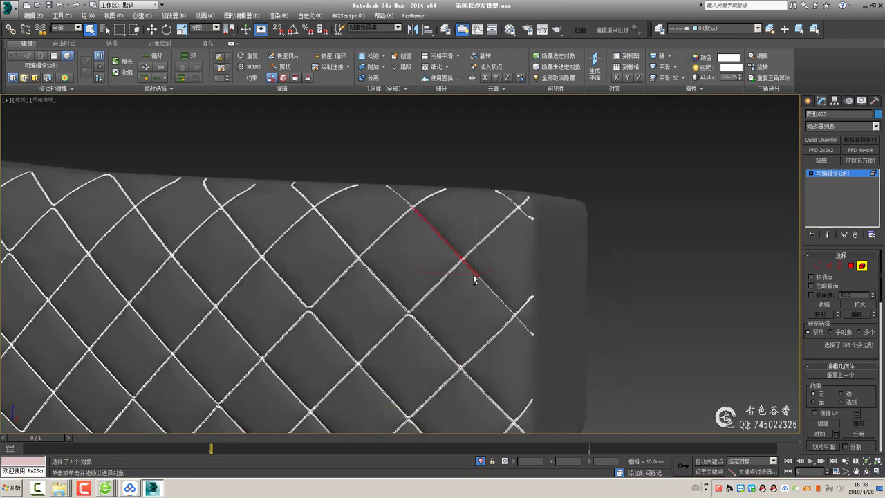
pyautogui.scroll(3, 540, 346)
pyautogui.moveTo(466, 206); pyautogui.dragTo(543, 339, button='middle')
pyautogui.moveTo(322, 182); pyautogui.dragTo(402, 242)
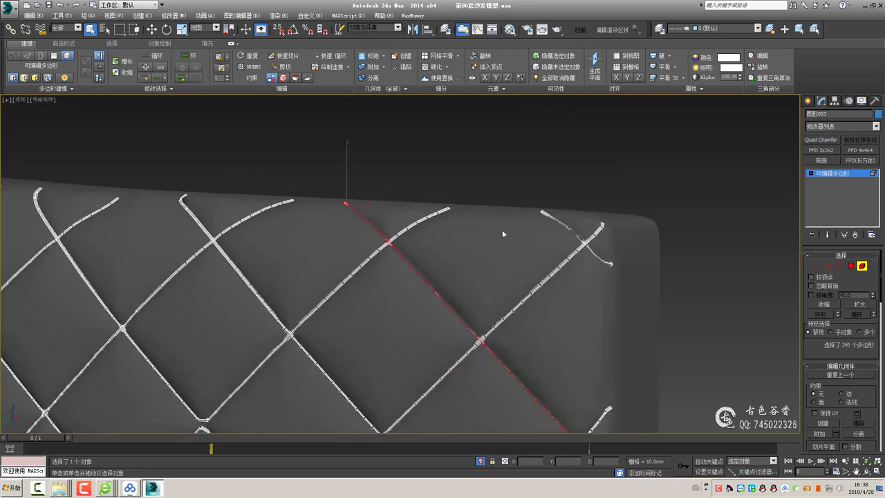
pyautogui.keyDown('alt'); pyautogui.moveTo(502, 229); pyautogui.dragTo(538, 200, button='middle'); pyautogui.keyUp('alt')
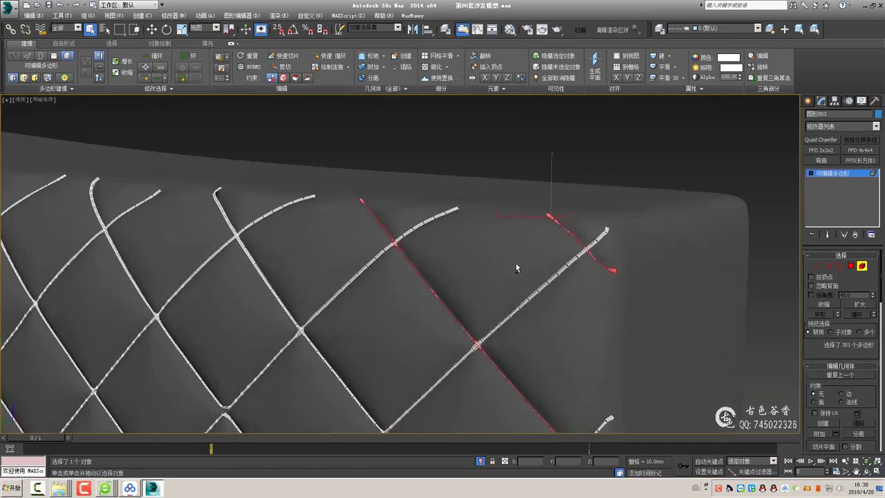
pyautogui.keyDown('alt'); pyautogui.moveTo(632, 293); pyautogui.dragTo(532, 279, button='middle'); pyautogui.keyUp('alt')
pyautogui.rightClick(532, 279)
pyautogui.click(519, 269)
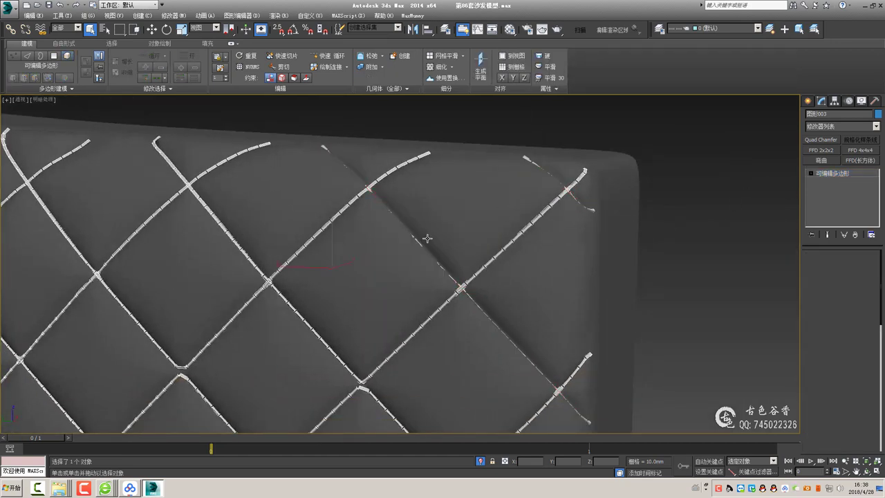
# Confirm detaching the stray stitch pieces and return to the shaded perspective view
pyautogui.click(425, 237)
pyautogui.hotkey('ctrl', 'z')
pyautogui.scroll(-3, 389, 231)
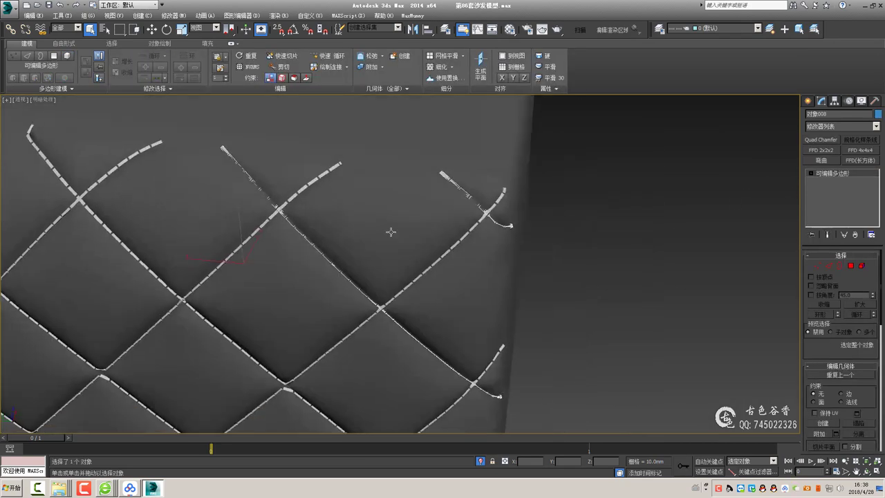
pyautogui.hotkey('alt', 'w')
pyautogui.hotkey('alt', 'w')
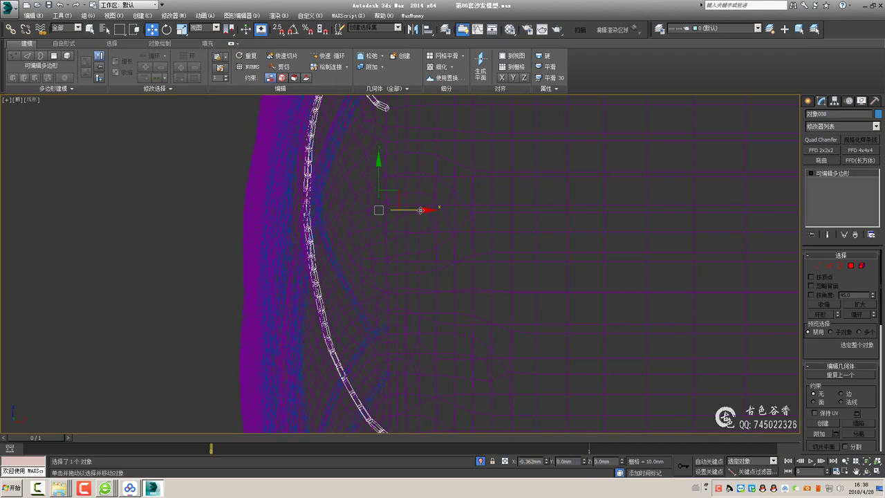
pyautogui.press('p')
# Select the quilted panel and pan across it to inspect the stitches
pyautogui.click(559, 282)
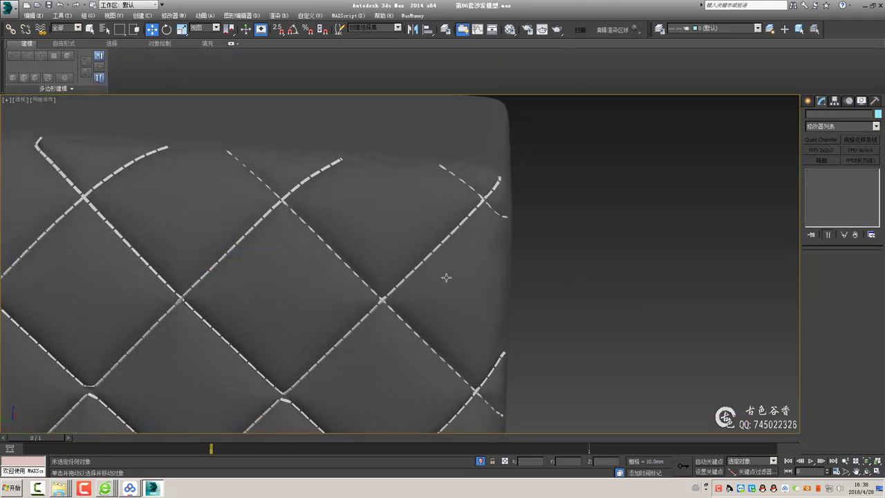
pyautogui.click(483, 261)
pyautogui.scroll(3, 290, 259)
pyautogui.scroll(1, 289, 262)
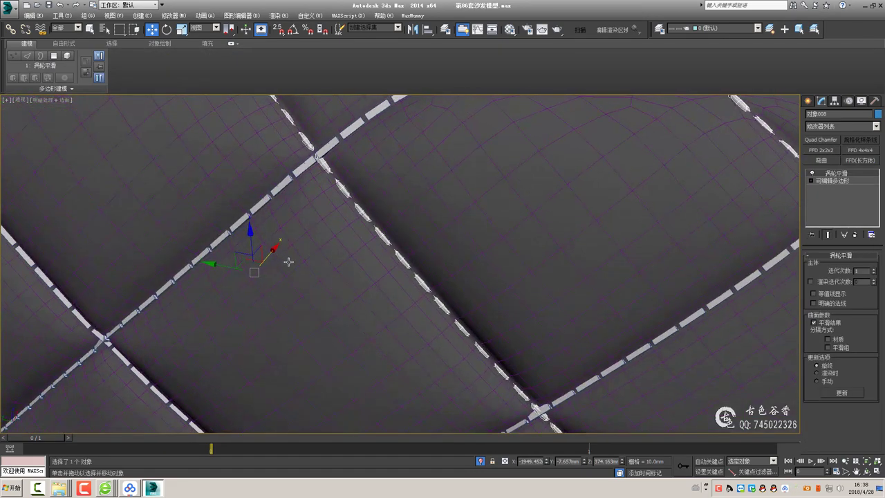
pyautogui.scroll(-2, 332, 273)
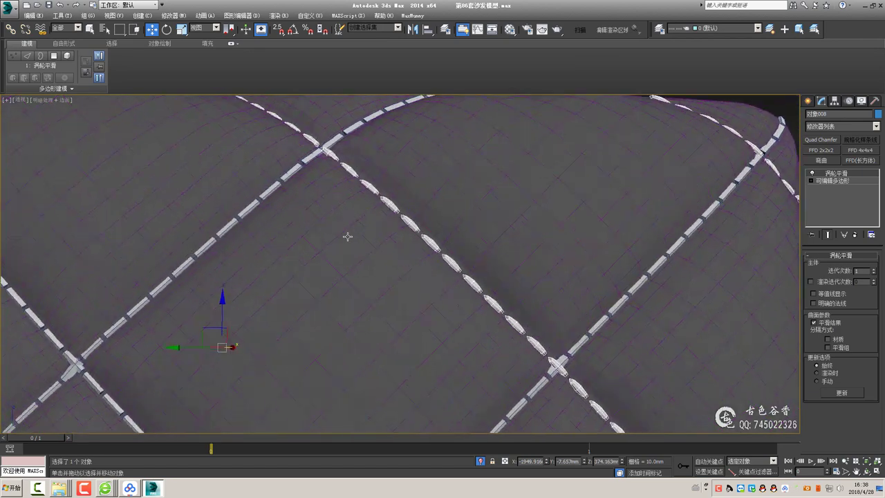
pyautogui.moveTo(348, 235); pyautogui.dragTo(528, 253, button='middle')
pyautogui.scroll(2, 633, 242)
pyautogui.scroll(-1, 633, 241)
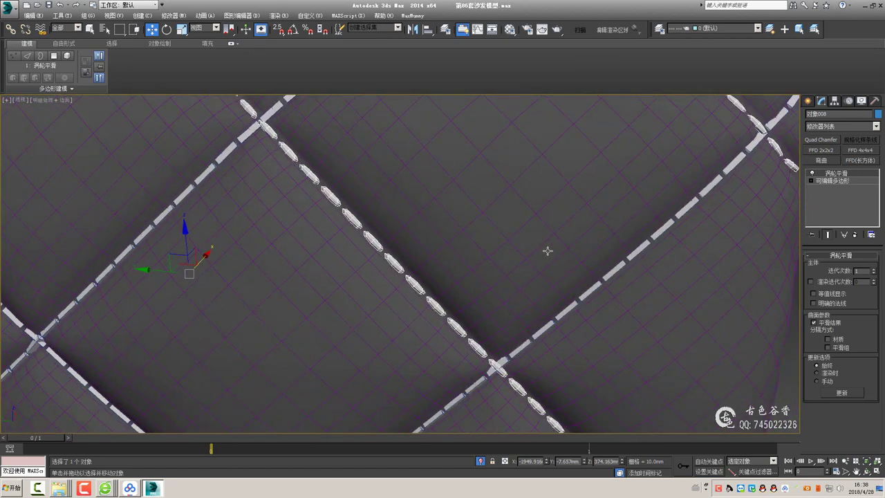
# Select the stitches along the centre seam to check them, then clear the selection
pyautogui.click(547, 252)
pyautogui.click(582, 291)
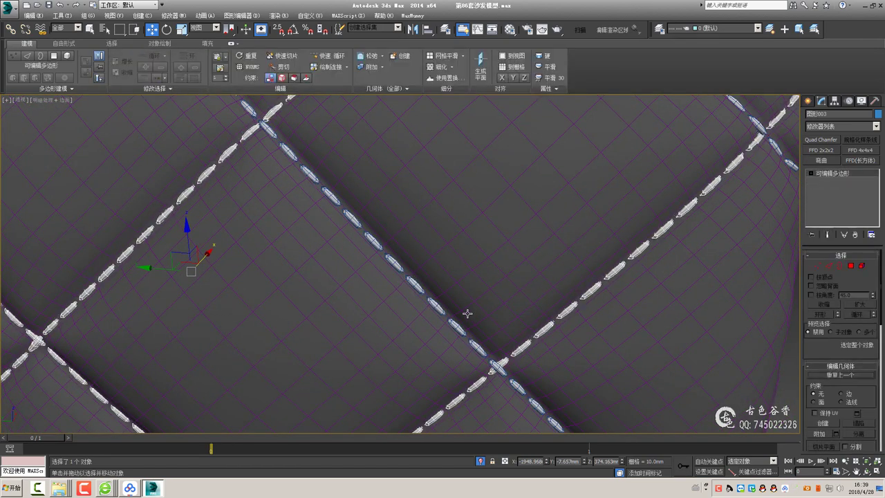
pyautogui.scroll(-3, 439, 308)
pyautogui.click(550, 275)
# Orbit around the quilted panel, select it, and view its end face
pyautogui.moveTo(550, 275)
pyautogui.keyDown('alt'); pyautogui.mouseDown(button='middle')
pyautogui.moveTo(385, 222)
pyautogui.moveTo(423, 245)
pyautogui.mouseUp(button='middle'); pyautogui.keyUp('alt')
pyautogui.scroll(3, 330, 215)
pyautogui.scroll(-3, 422, 245)
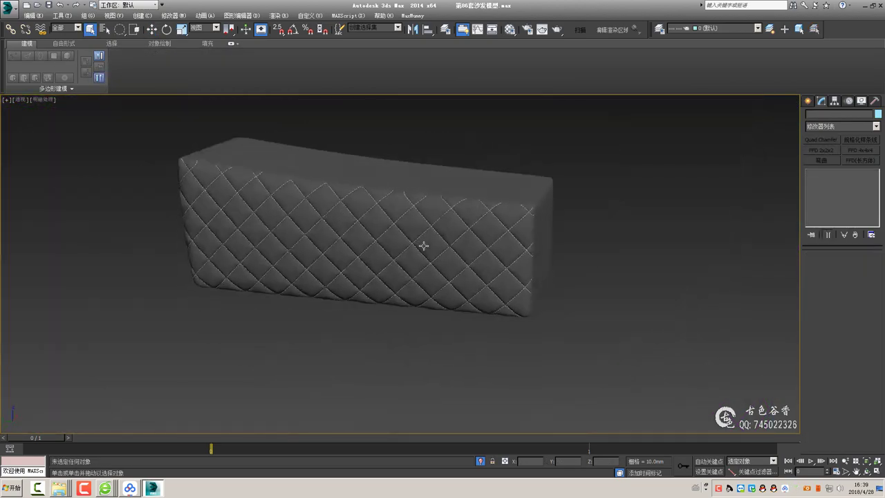
pyautogui.click(423, 244)
pyautogui.scroll(3, 499, 270)
pyautogui.scroll(5, 499, 270)
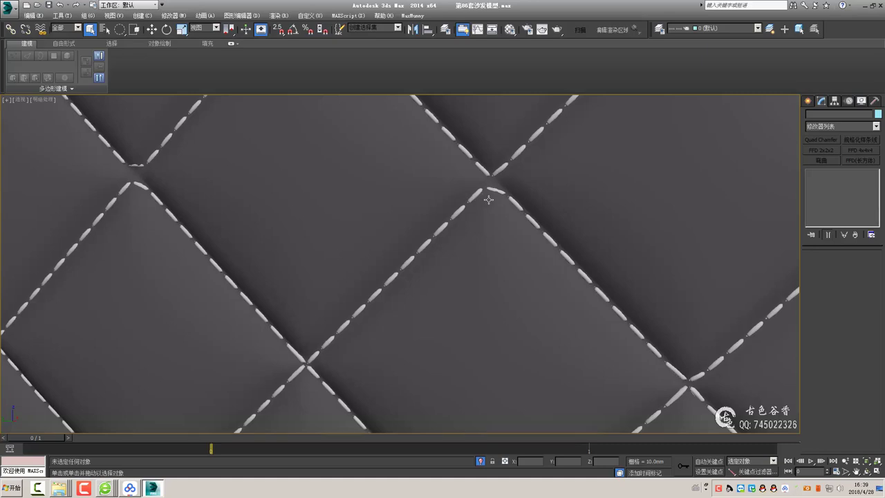
pyautogui.scroll(-5, 488, 200)
pyautogui.moveTo(477, 233)
pyautogui.keyDown('alt'); pyautogui.mouseDown(button='middle')
pyautogui.moveTo(439, 262)
pyautogui.moveTo(478, 281)
pyautogui.moveTo(510, 263)
pyautogui.mouseUp(button='middle'); pyautogui.keyUp('alt')
pyautogui.scroll(4, 455, 257)
pyautogui.scroll(5, 455, 257)
# In Element mode on the stitch object, realign a misaligned stitch piece with its seam
pyautogui.click(525, 148)
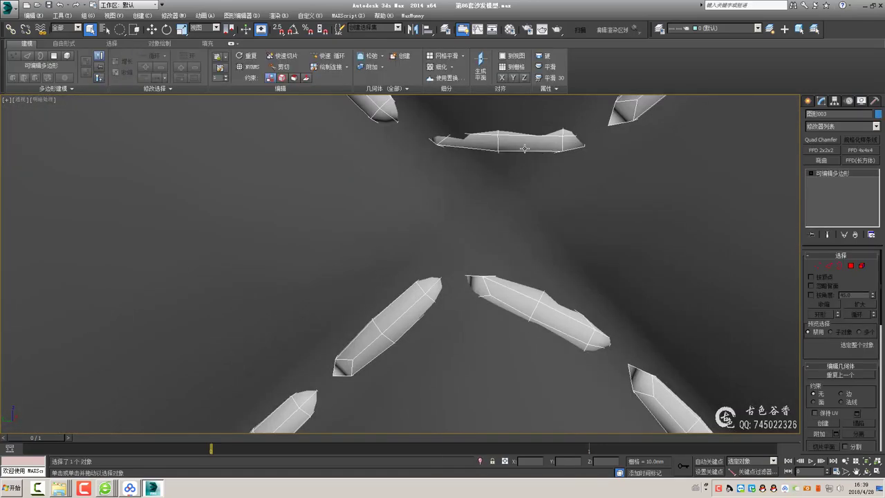
pyautogui.press('5')
pyautogui.click(526, 138)
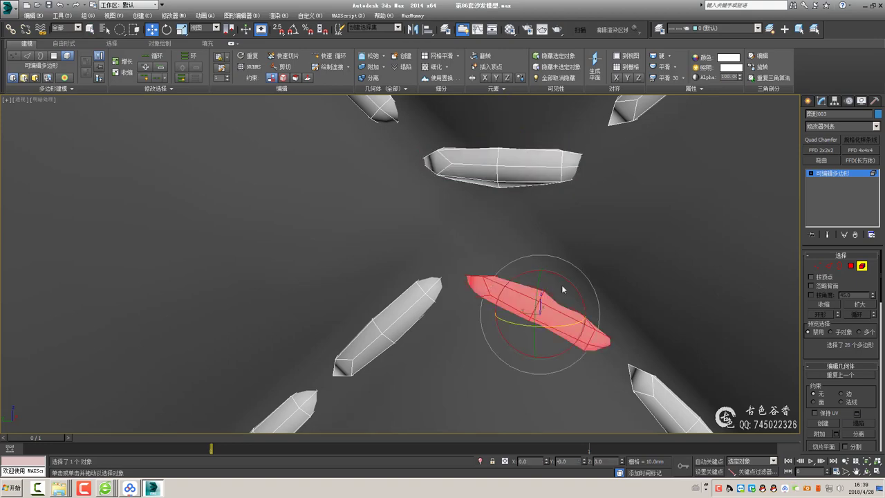
pyautogui.click(597, 253)
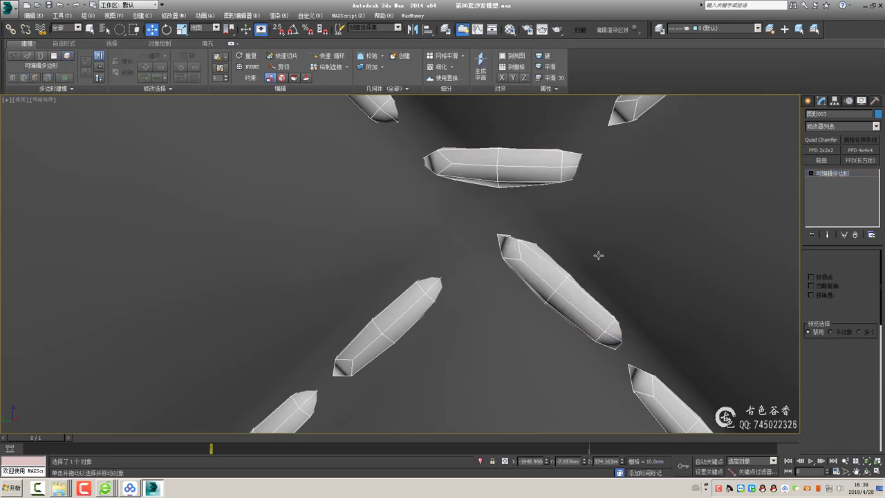
pyautogui.scroll(-5, 524, 257)
pyautogui.scroll(-3, 480, 319)
pyautogui.scroll(4, 475, 263)
# Inspect the white stitching from a tilted close-up view, then deselect the stitch object
pyautogui.keyDown('alt'); pyautogui.moveTo(474, 263); pyautogui.dragTo(466, 291, button='middle'); pyautogui.keyUp('alt')
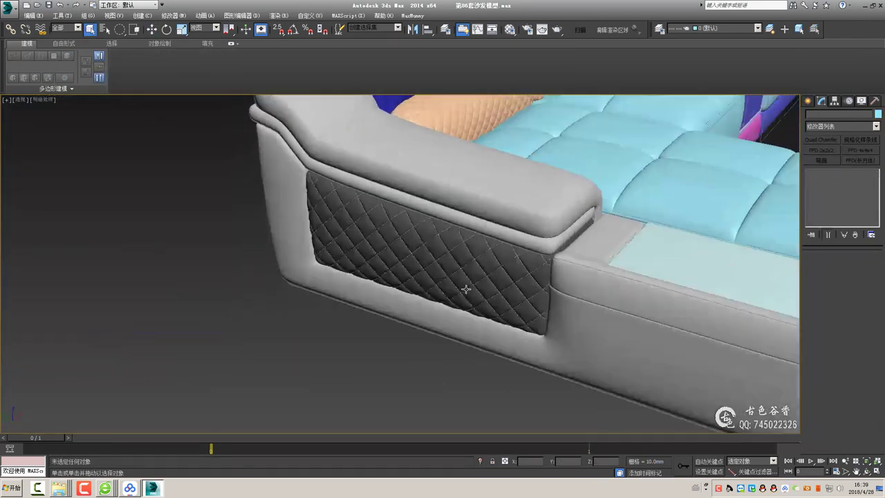
pyautogui.scroll(4, 468, 237)
pyautogui.scroll(4, 436, 233)
pyautogui.scroll(-3, 437, 233)
pyautogui.keyDown('alt'); pyautogui.moveTo(480, 233); pyautogui.dragTo(514, 192, button='middle'); pyautogui.keyUp('alt')
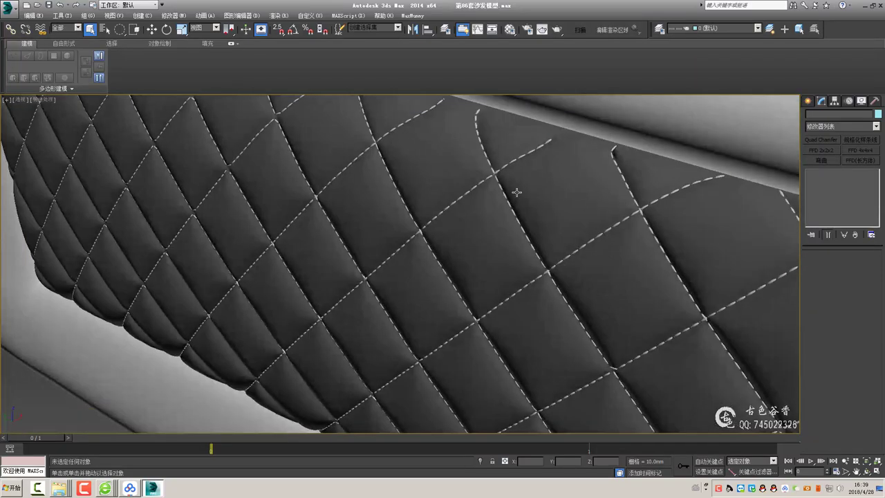
pyautogui.scroll(4, 514, 192)
pyautogui.click(549, 214)
pyautogui.scroll(-3, 549, 214)
pyautogui.scroll(-4, 458, 208)
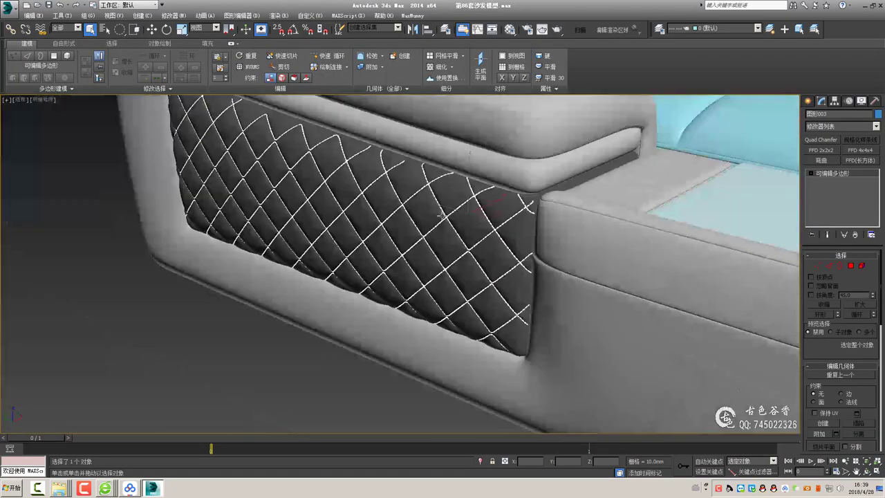
pyautogui.click(448, 339)
pyautogui.scroll(3, 430, 296)
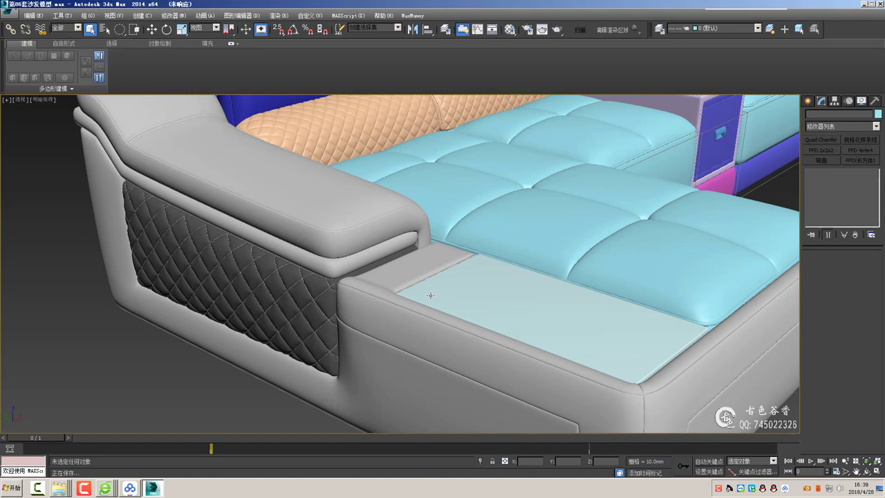